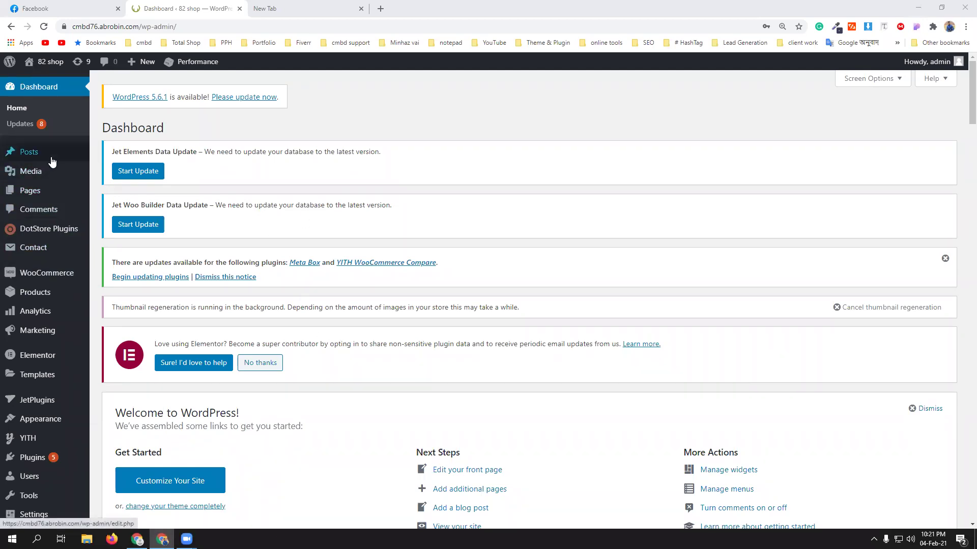
Open the WooCommerce shipping settings and display the shipping classes
mouse_move(51, 274)
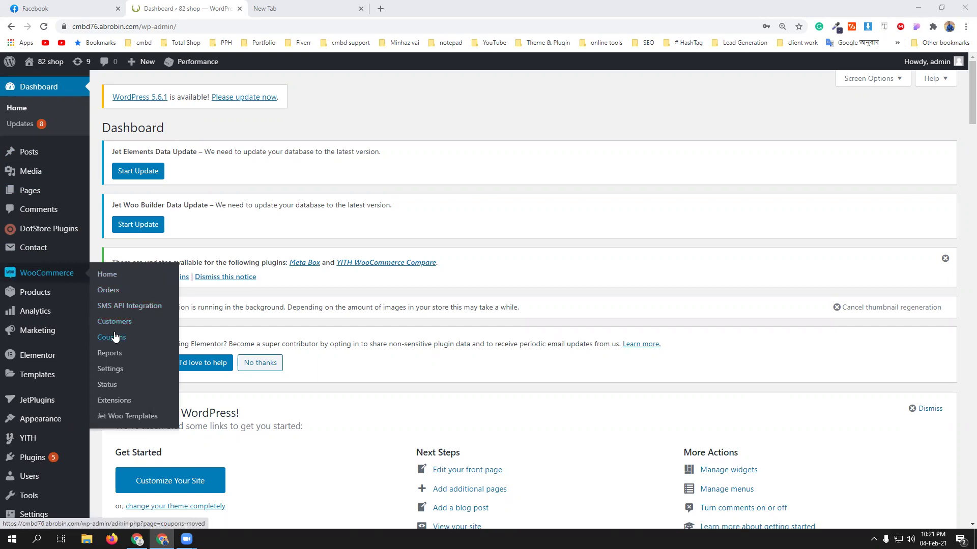
click(112, 370)
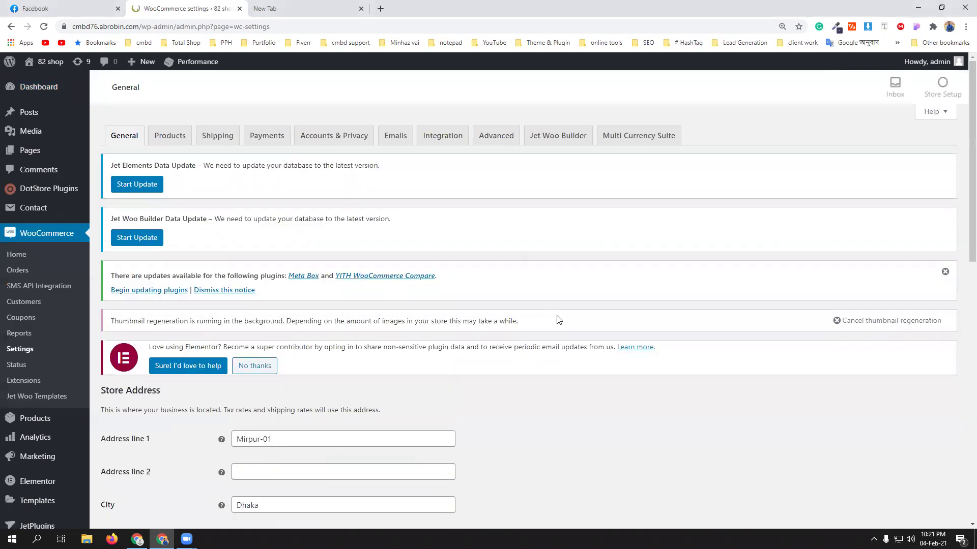
click(217, 140)
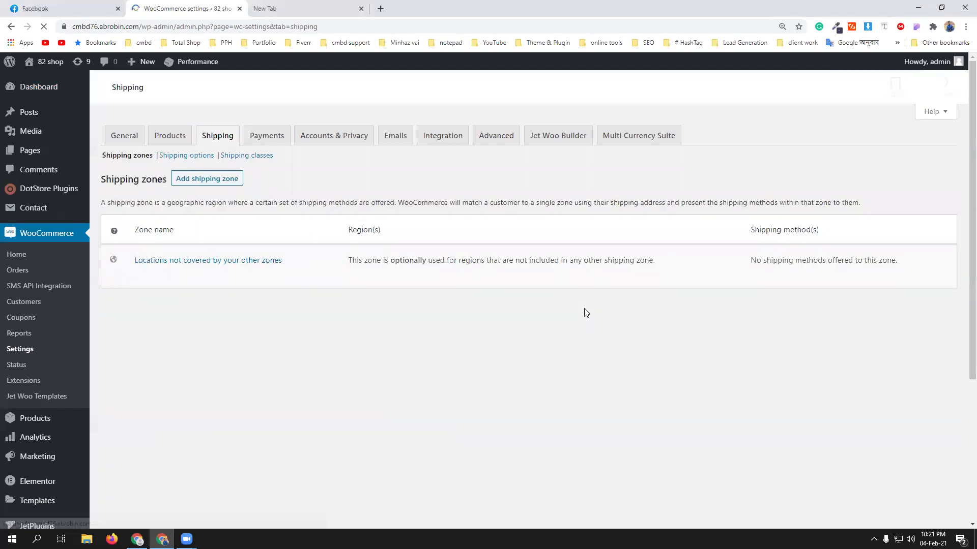
scroll(569, 313, down, 3)
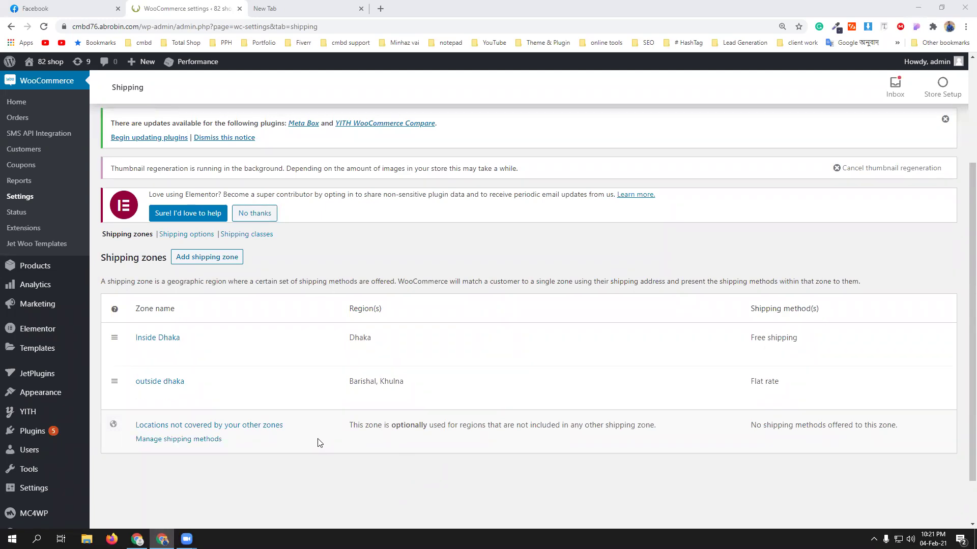
click(258, 239)
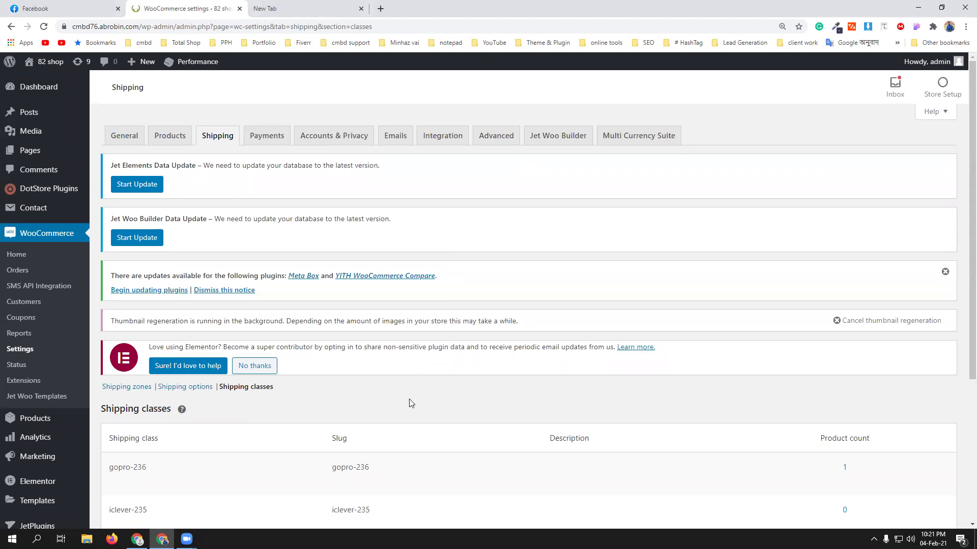
Remove the gopro-236, iclever-235, logancee3-97 and xhome-234 shipping classes
scroll(409, 399, down, 3)
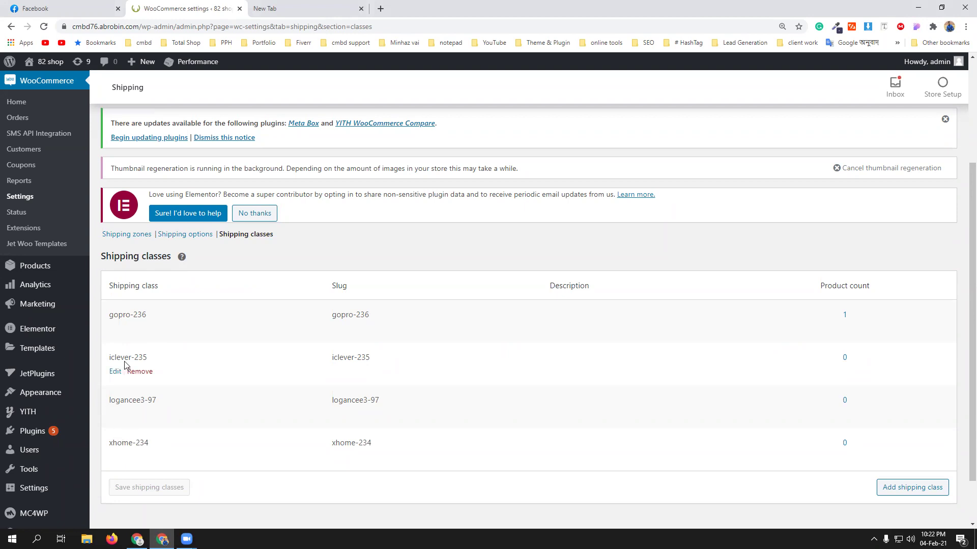
click(143, 331)
click(142, 331)
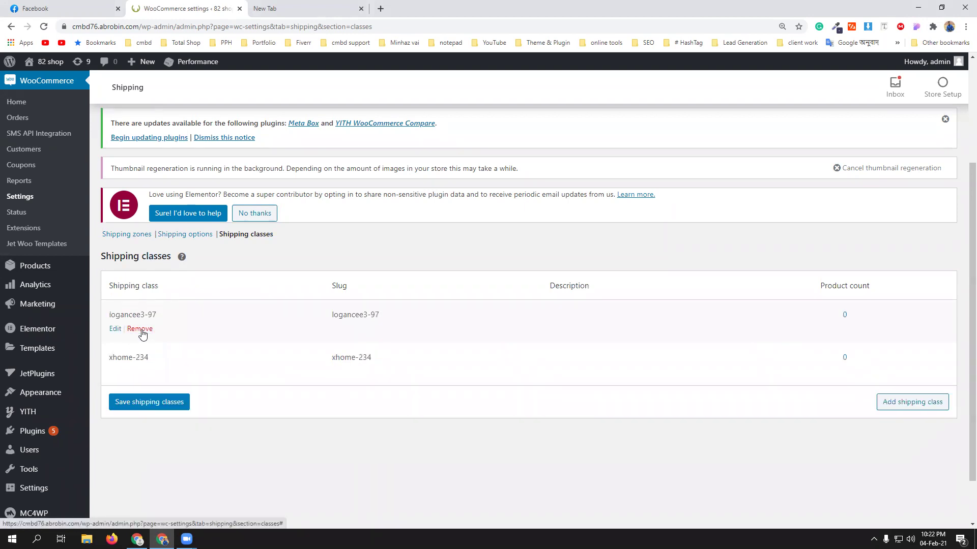
click(143, 330)
click(143, 329)
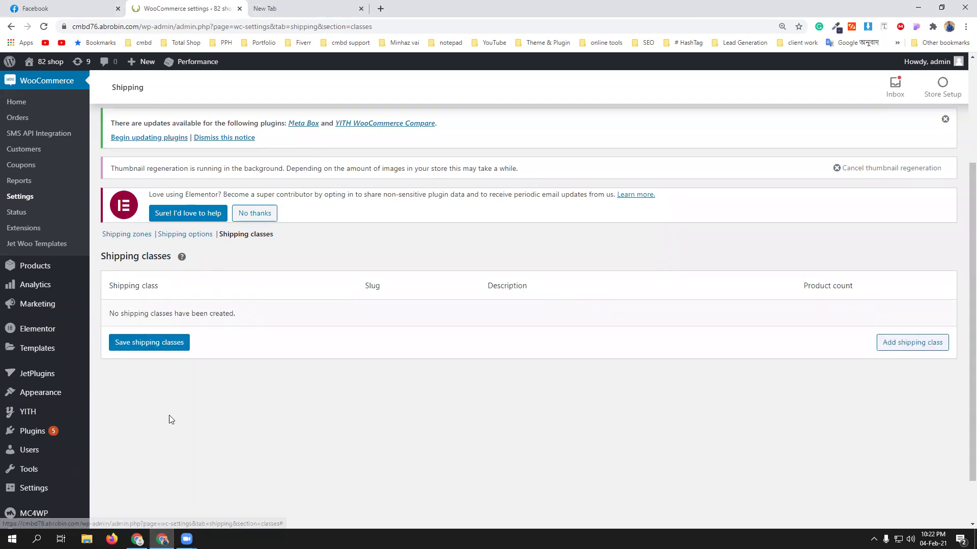
Add a shipping class named cmbd82 without slug or description and save the shipping classes
click(894, 344)
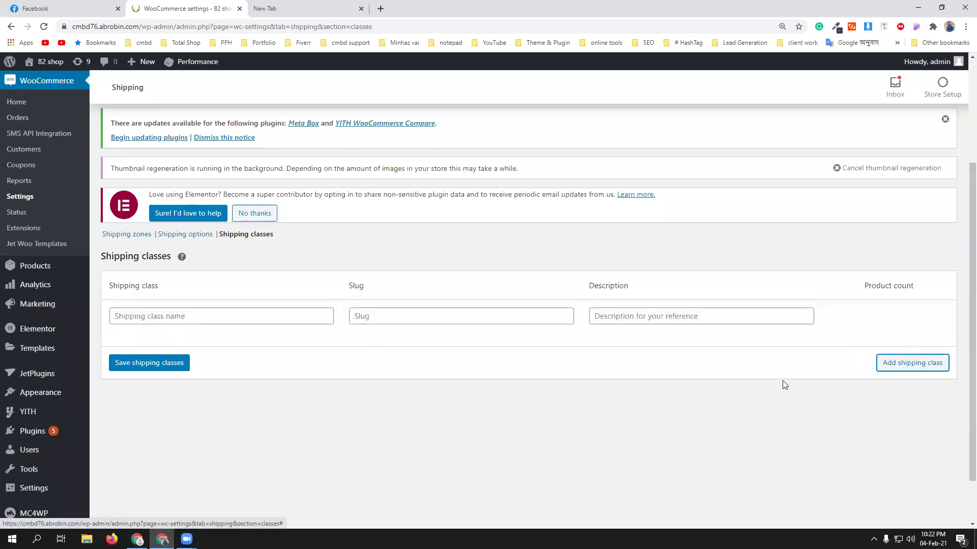
click(216, 314)
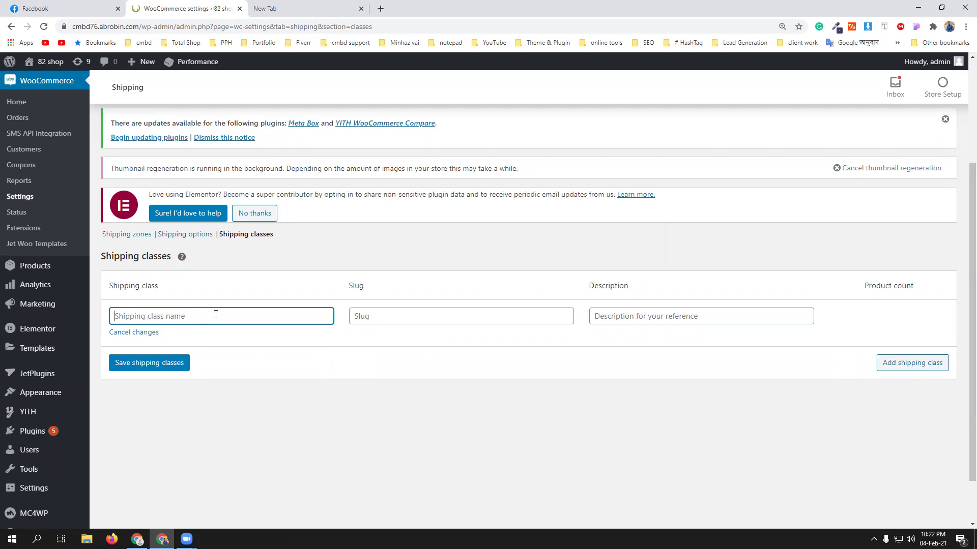
text(cmbd82)
click(677, 313)
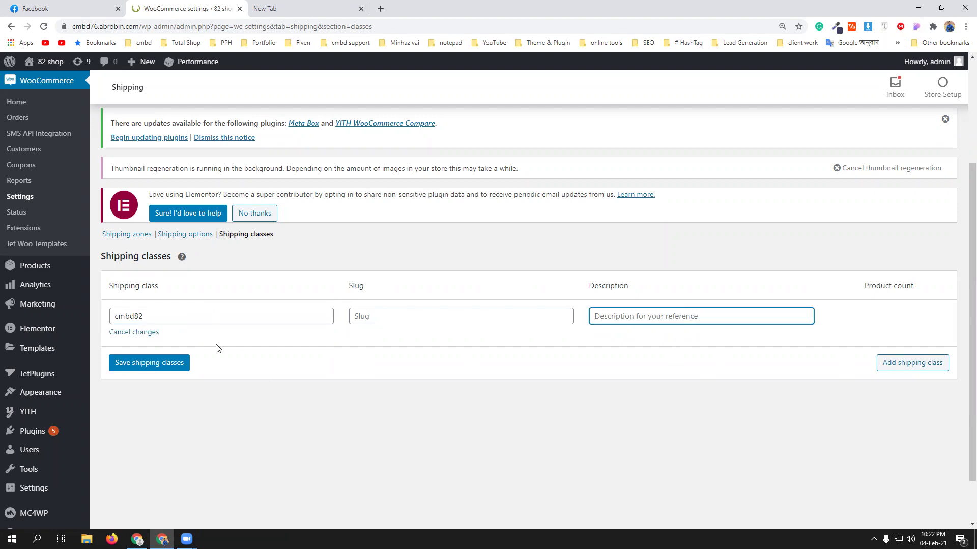
click(164, 363)
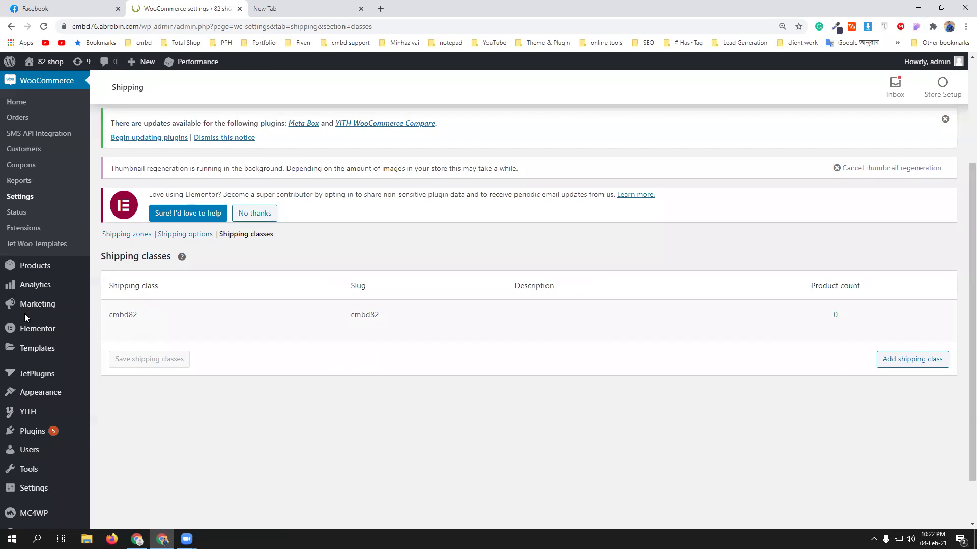
Open the product list in a separate browser tab, then a blank new-product form and the Men's Plain Regular fit Casual Shirt for editing
scroll(24, 313, up, 3)
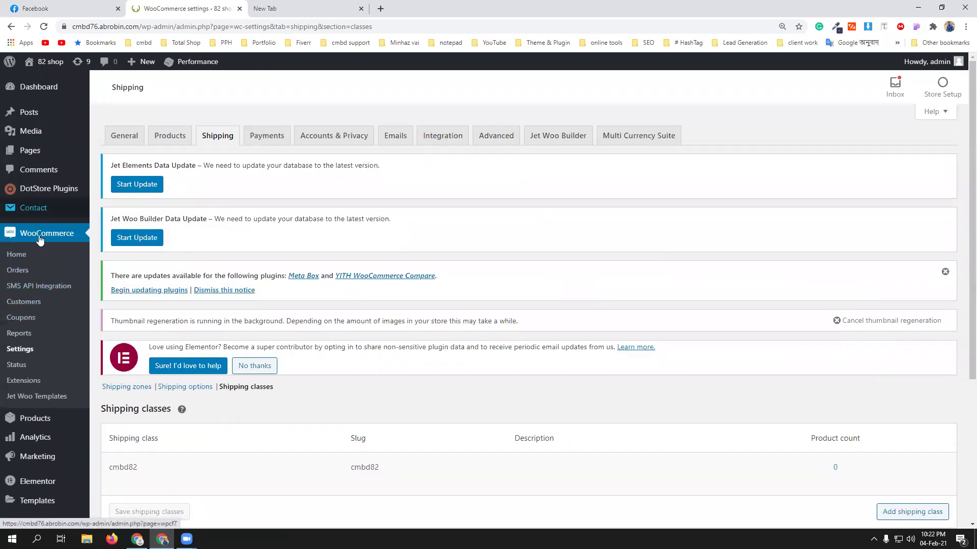
mouse_move(26, 418)
middle_click(120, 420)
click(296, 6)
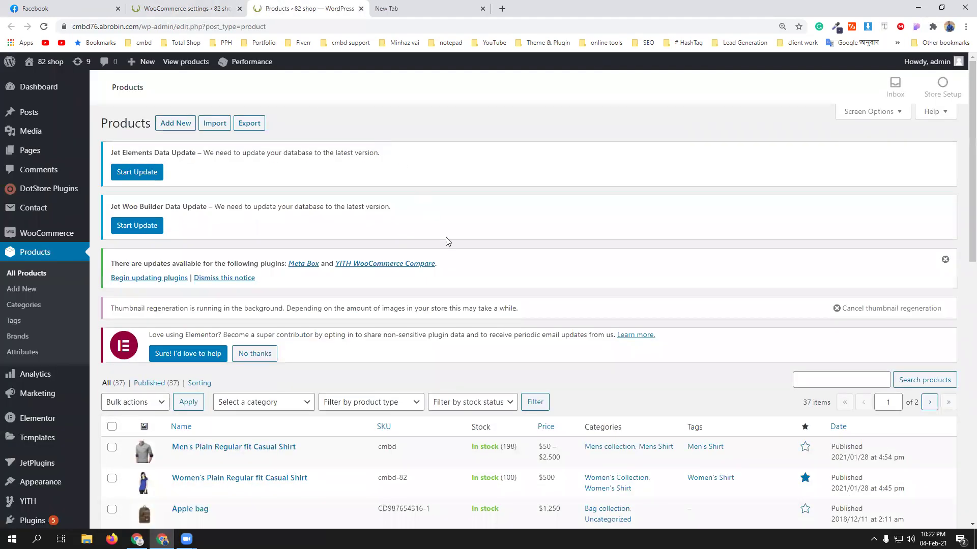
scroll(356, 331, down, 3)
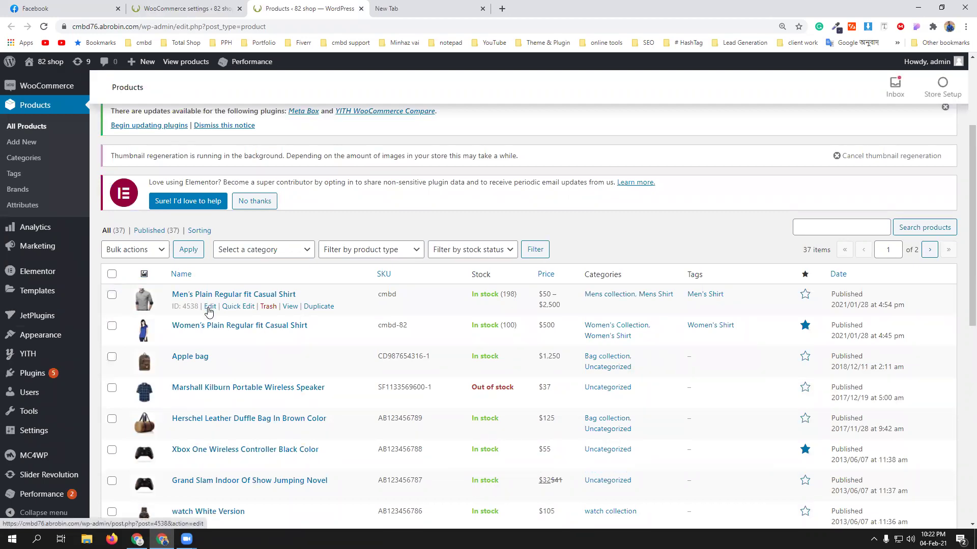
scroll(208, 312, up, 3)
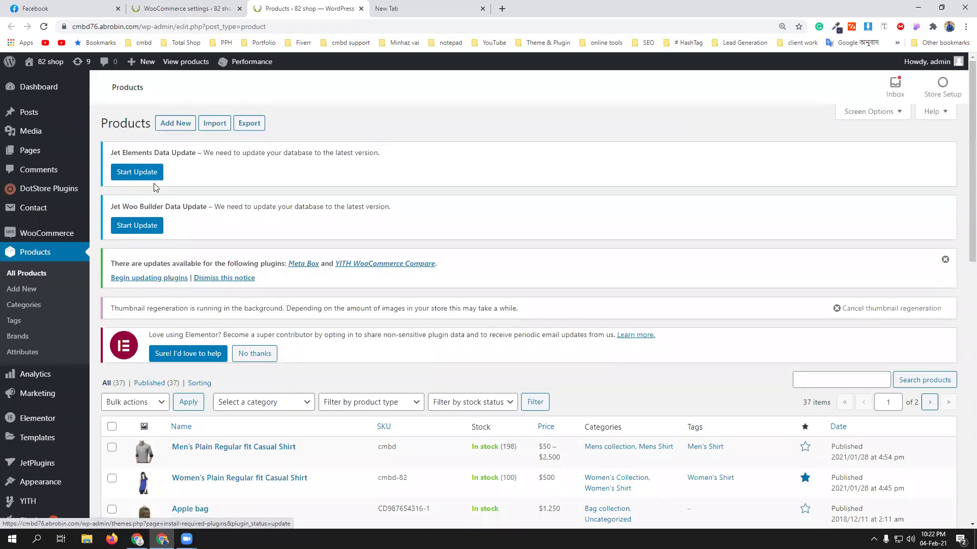
ctrl+click(177, 123)
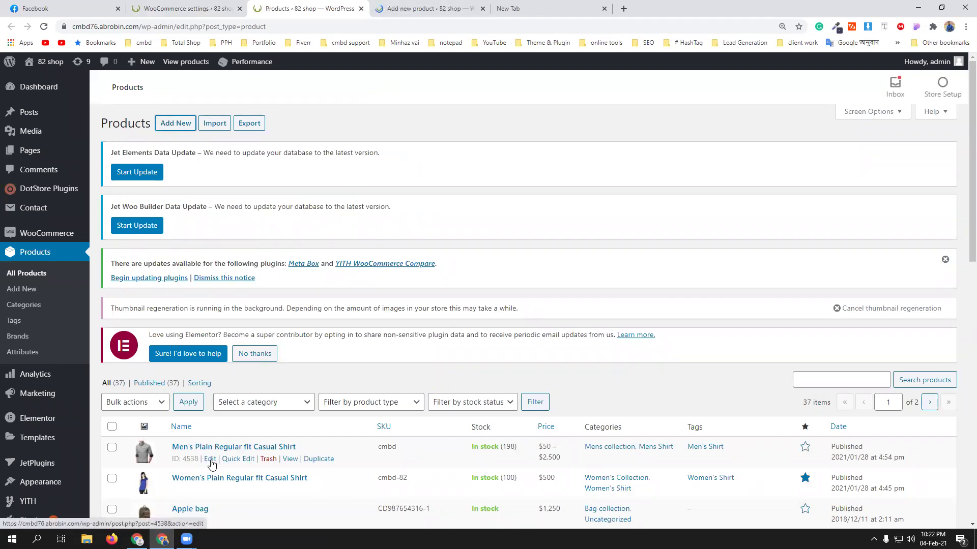
click(211, 460)
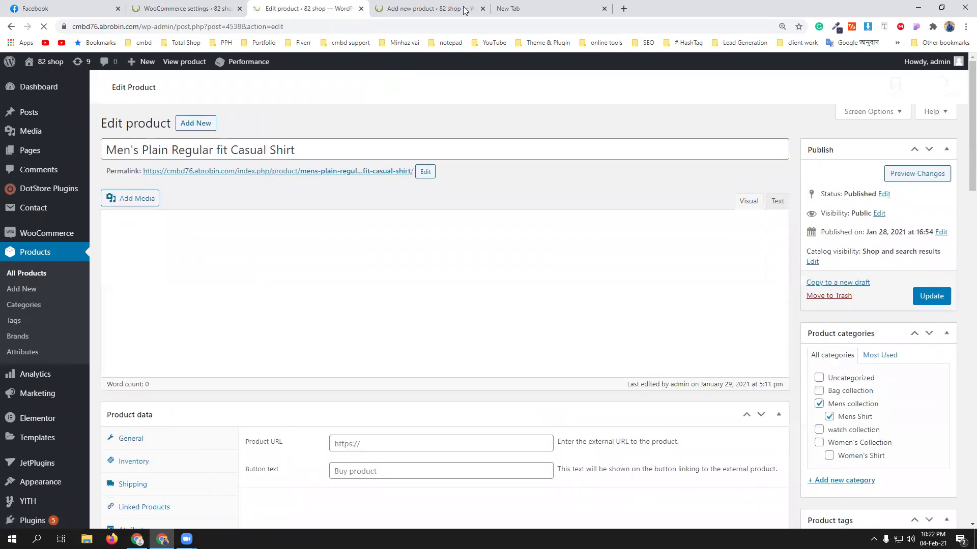
Examine the shipping options in the product data of the blank new-product form
click(430, 9)
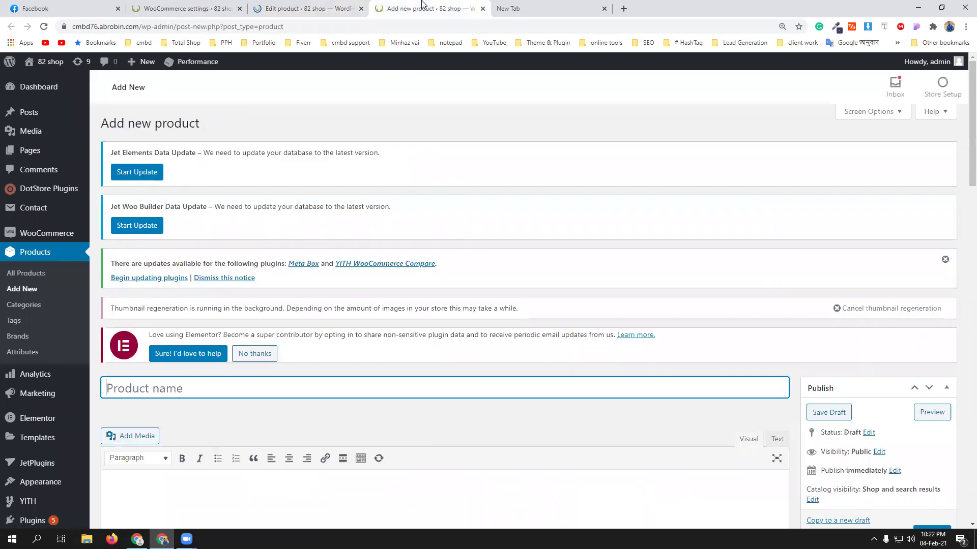
scroll(335, 335, down, 2)
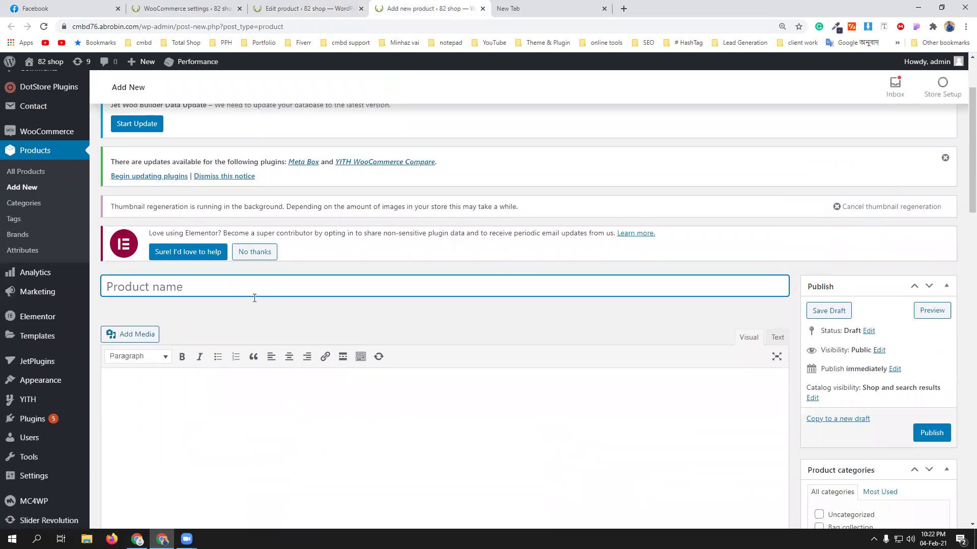
scroll(255, 297, down, 3)
scroll(406, 285, down, 4)
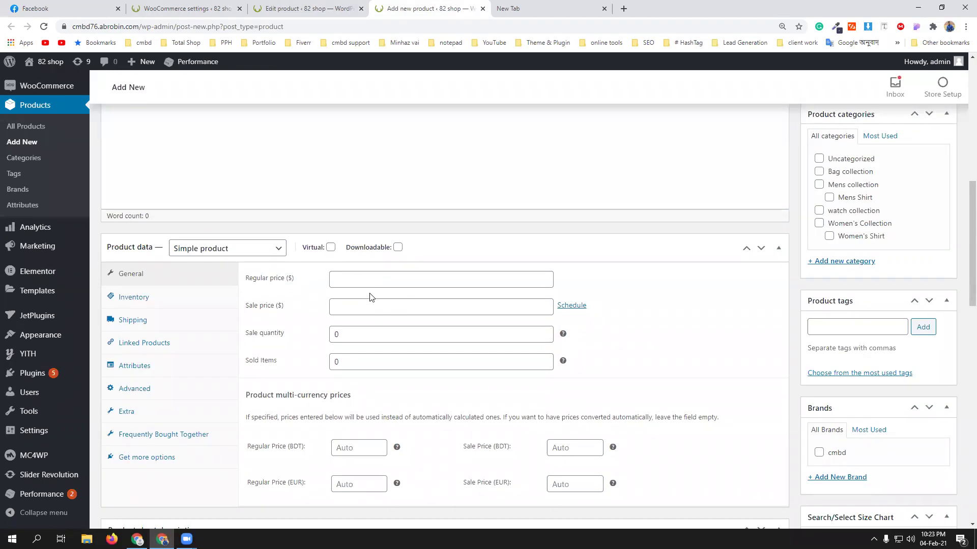
scroll(305, 325, down, 1)
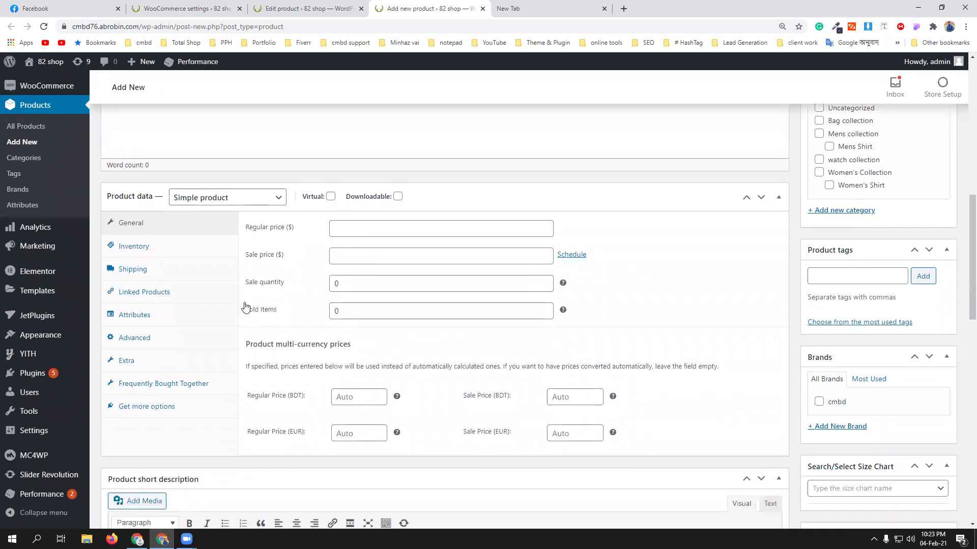
click(159, 270)
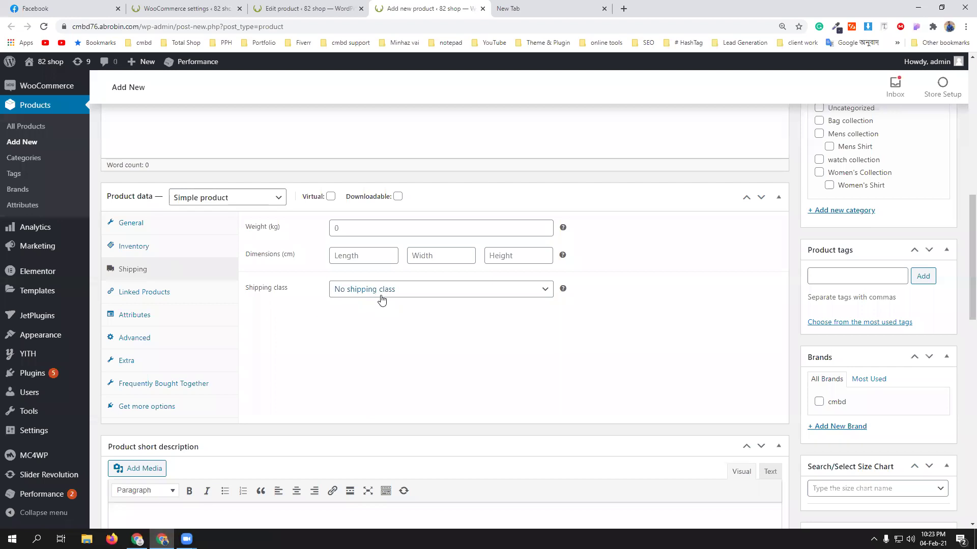
Assign the cmbd82 shipping class to the Men's Plain Regular fit Casual Shirt and update the product
click(320, 5)
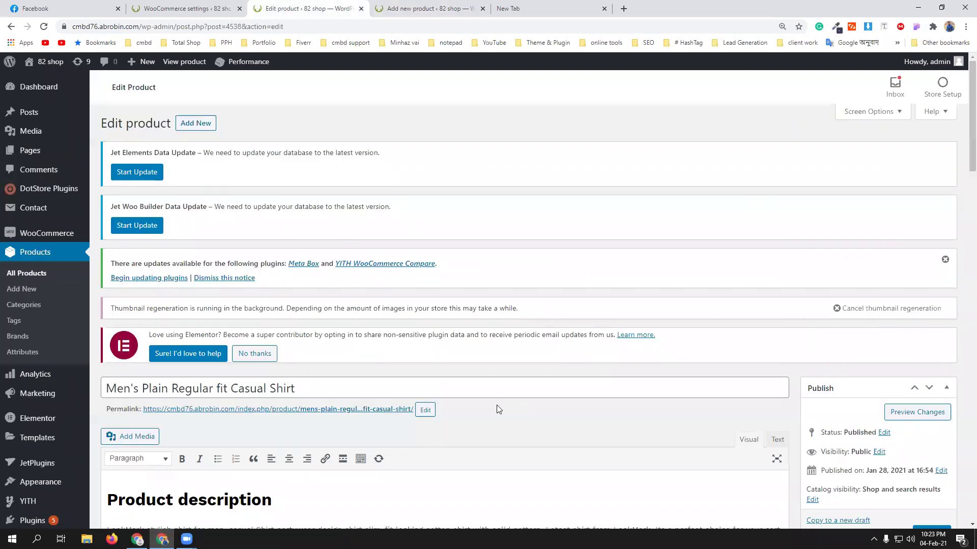
scroll(498, 409, down, 5)
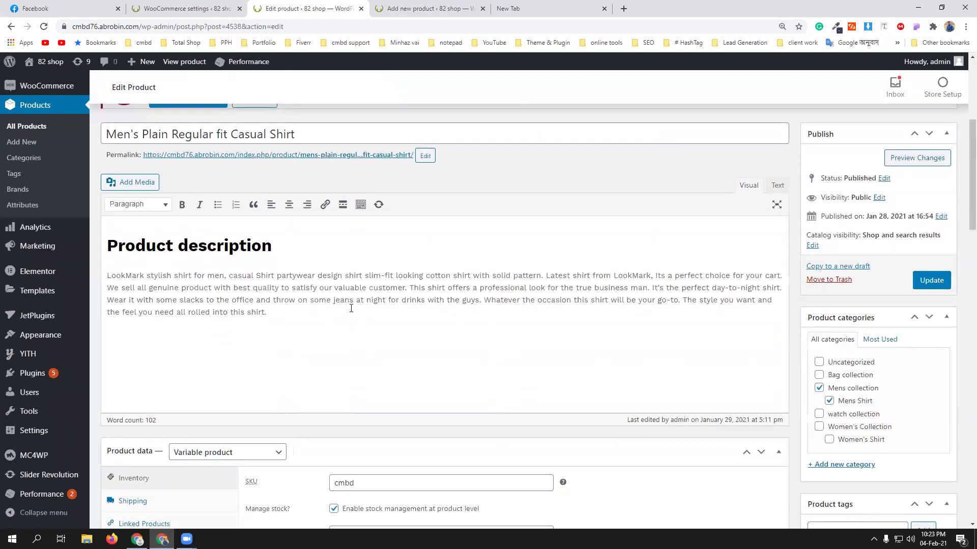
scroll(351, 308, down, 4)
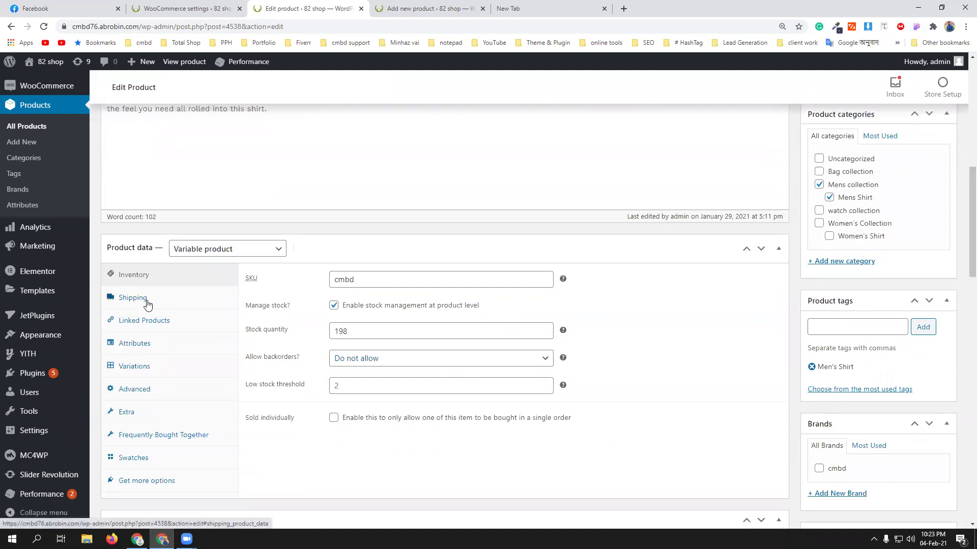
click(147, 303)
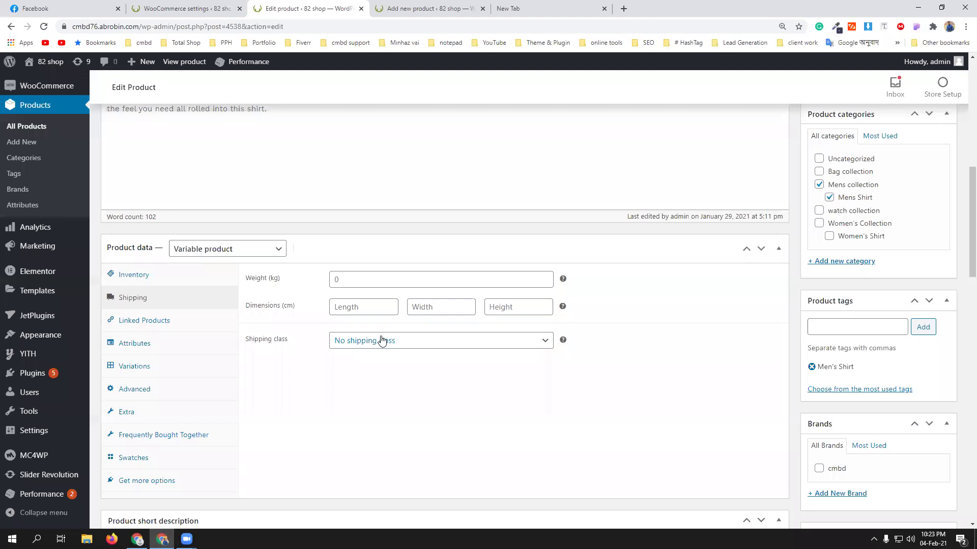
click(452, 341)
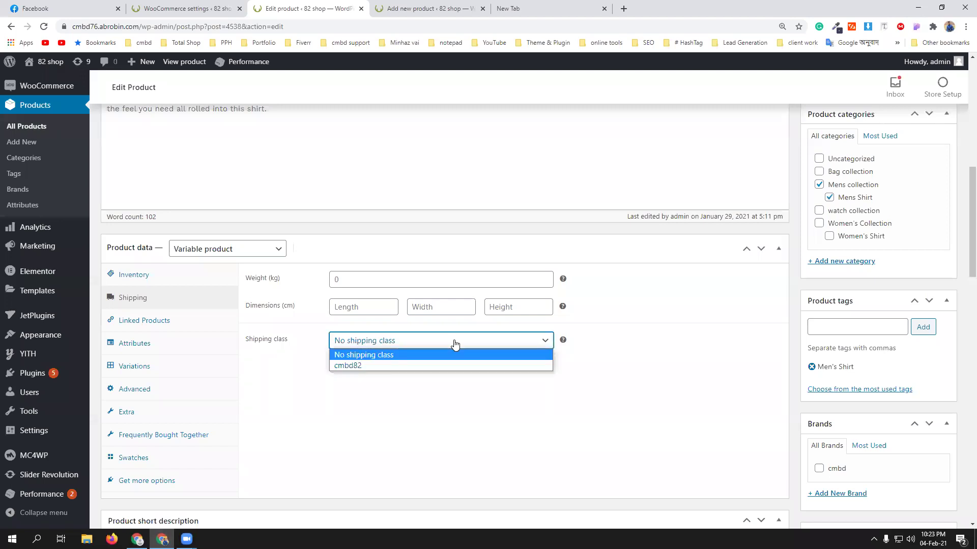
click(378, 367)
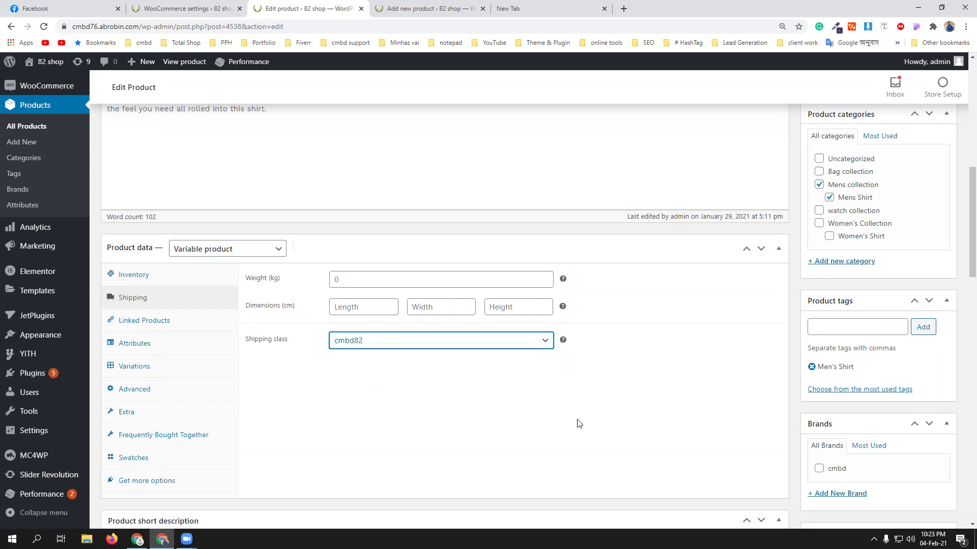
scroll(585, 427, up, 8)
scroll(752, 442, down, 2)
click(931, 382)
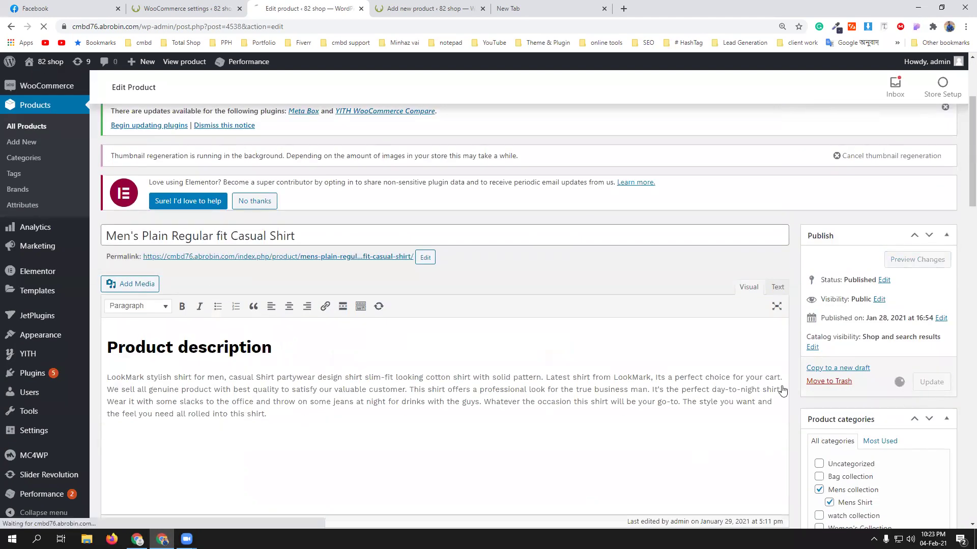
Return to the WooCommerce shipping settings and open the outside dhaka shipping zone for editing, showing its shipping methods
click(183, 8)
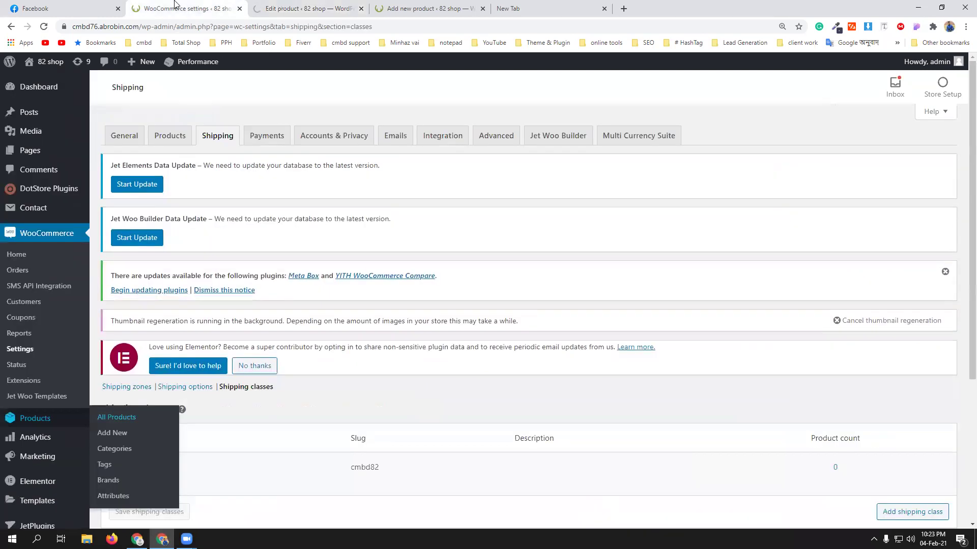
scroll(404, 374, down, 2)
click(126, 285)
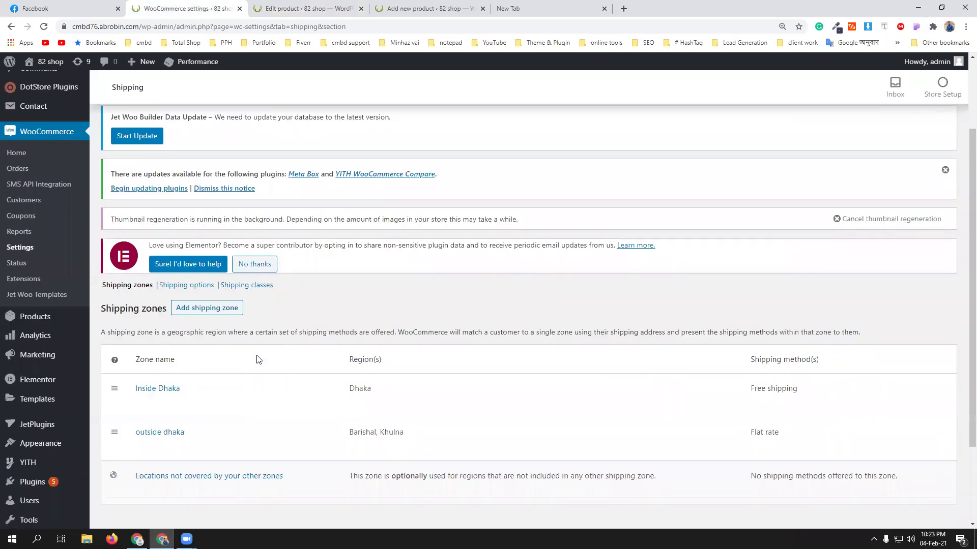
mouse_move(196, 392)
scroll(196, 392, down, 1)
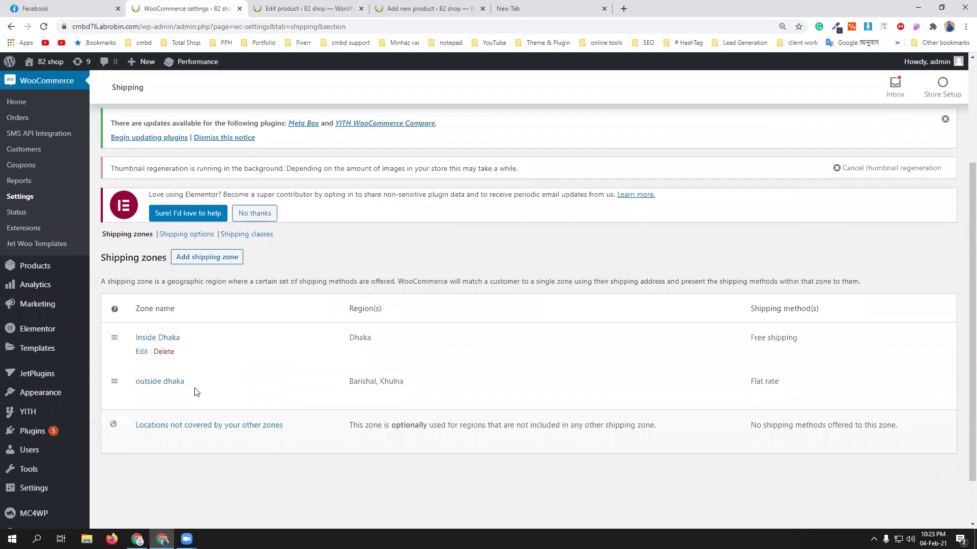
click(141, 396)
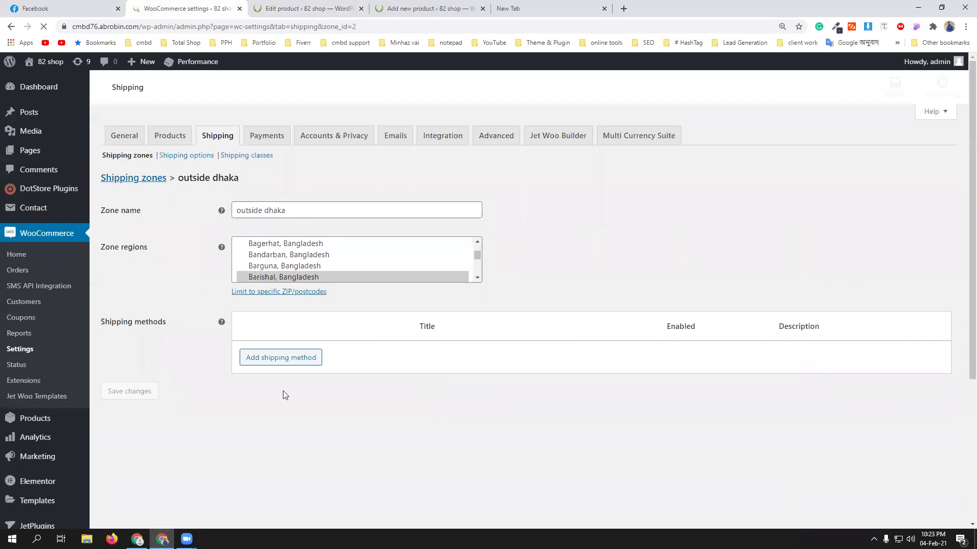
scroll(392, 376, down, 4)
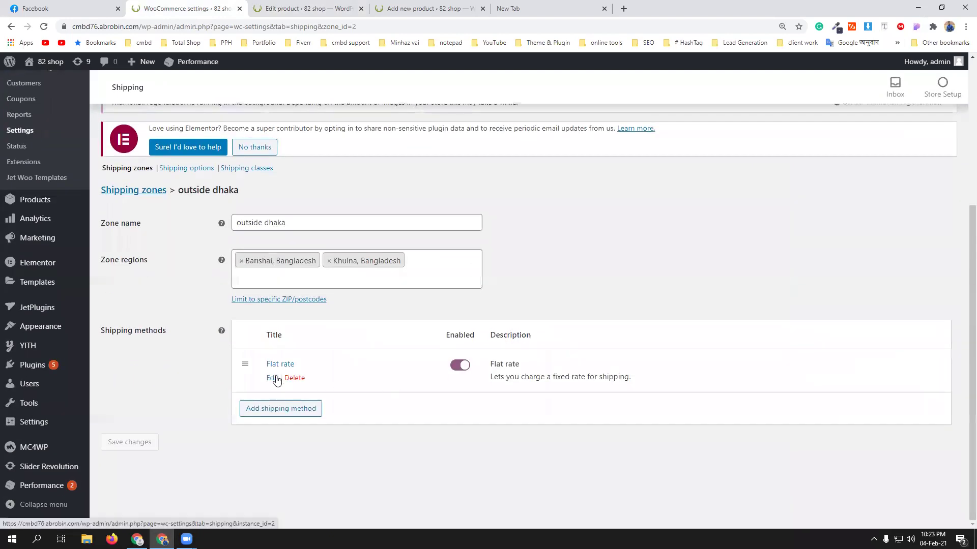
Set the "cmbd82" shipping class cost to 200*[qty] in the outside dhaka zone's flat rate settings and save the changes
click(275, 377)
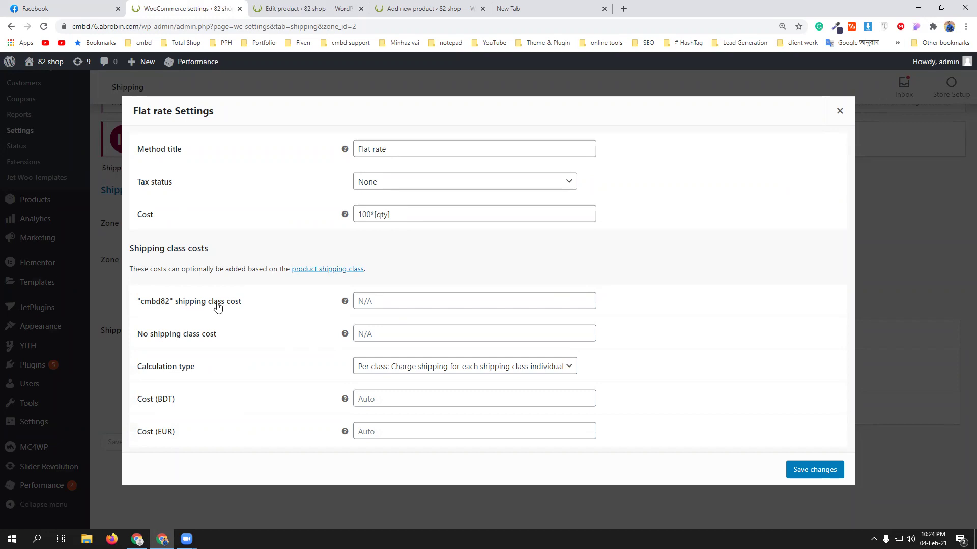
click(372, 303)
drag(406, 213, 350, 223)
key(ctrl+c)
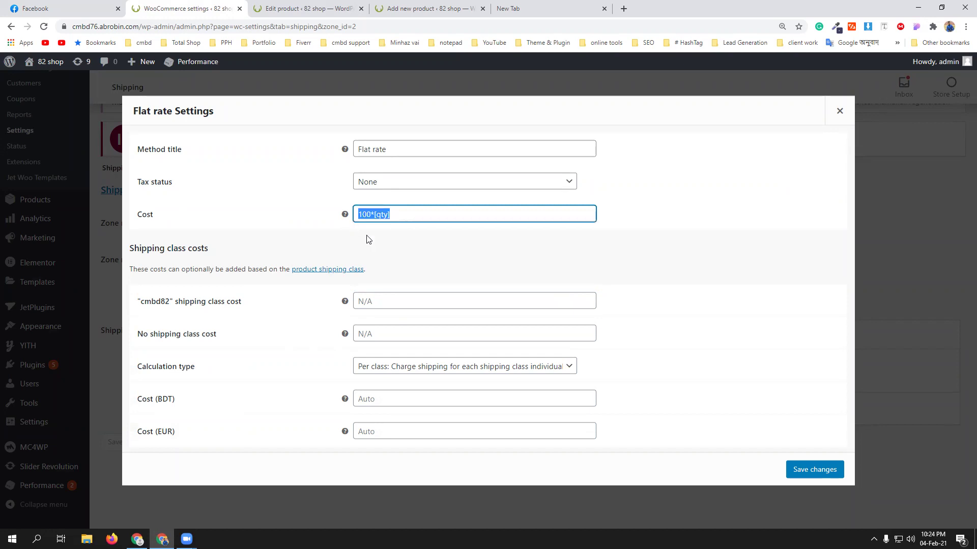
click(393, 301)
key(ctrl+v)
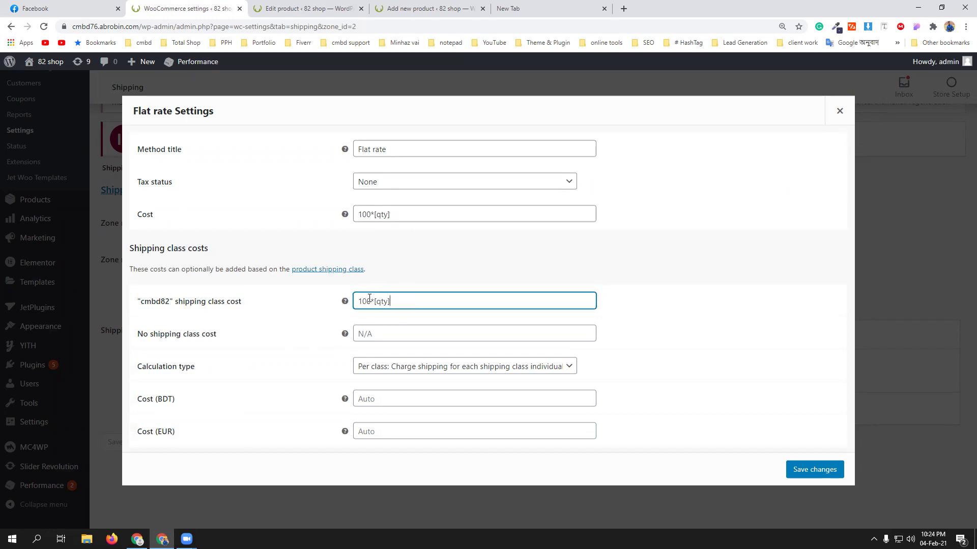
drag(362, 301, 356, 300)
text(2)
click(810, 469)
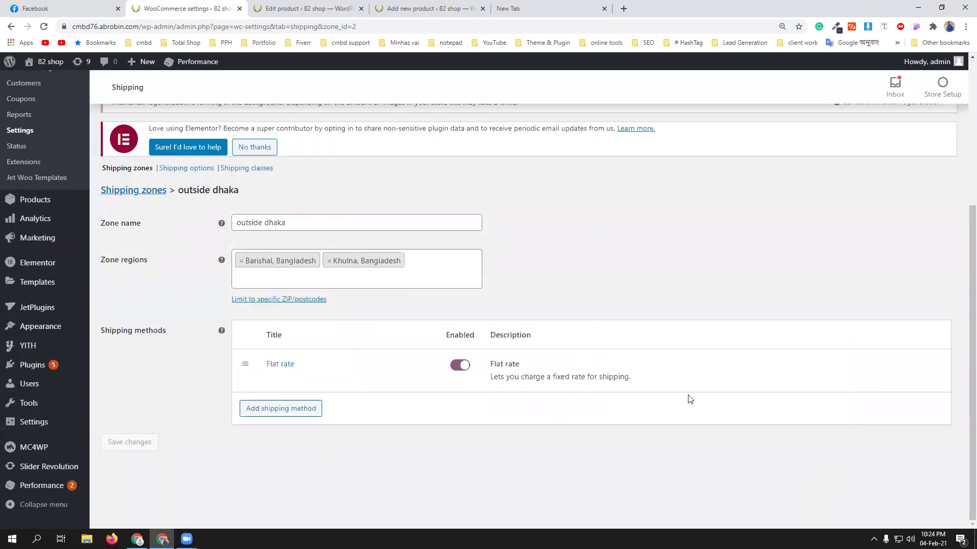
Open the store page of the Men's Plain Regular fit Casual Shirt in a separate browser tab from its product editor
click(326, 5)
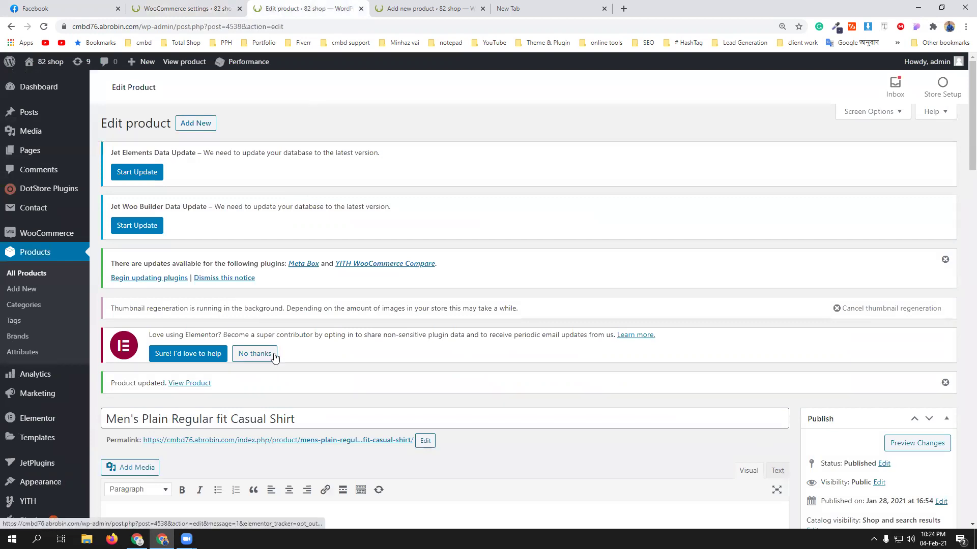
scroll(206, 316, down, 2)
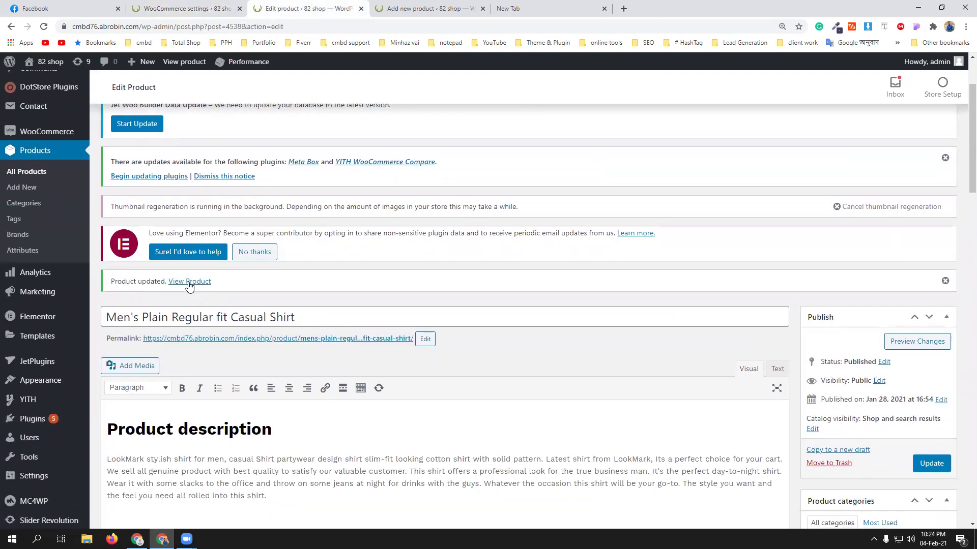
middle_click(190, 281)
click(519, 7)
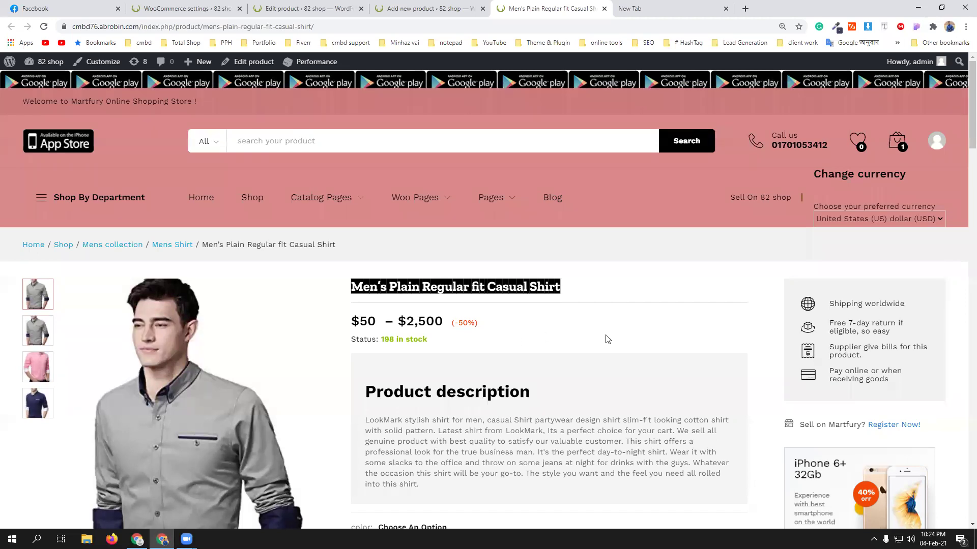
Choose color Black and size L for the shirt and add one to the cart
scroll(605, 339, down, 2)
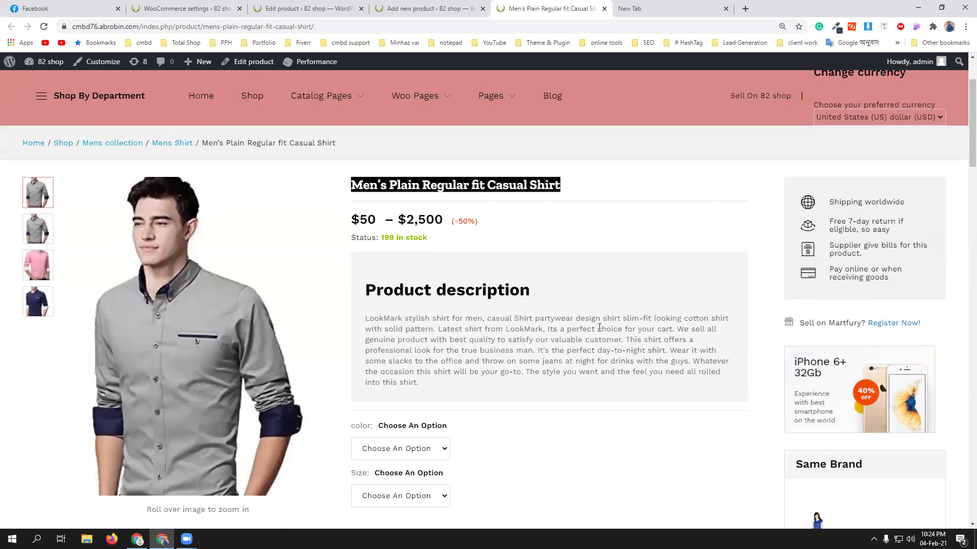
scroll(610, 297, down, 3)
click(437, 296)
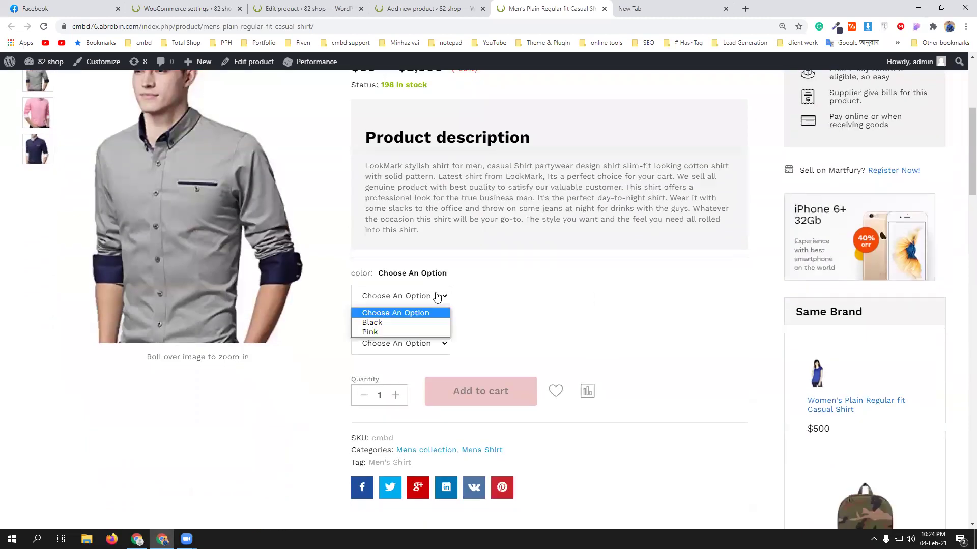
click(413, 321)
click(396, 342)
click(382, 370)
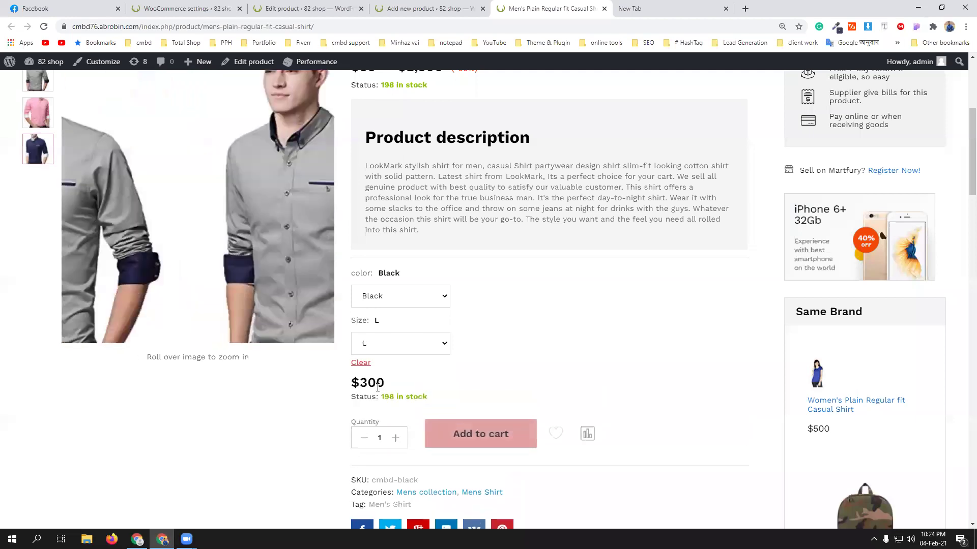
scroll(614, 410, down, 1)
scroll(613, 409, down, 2)
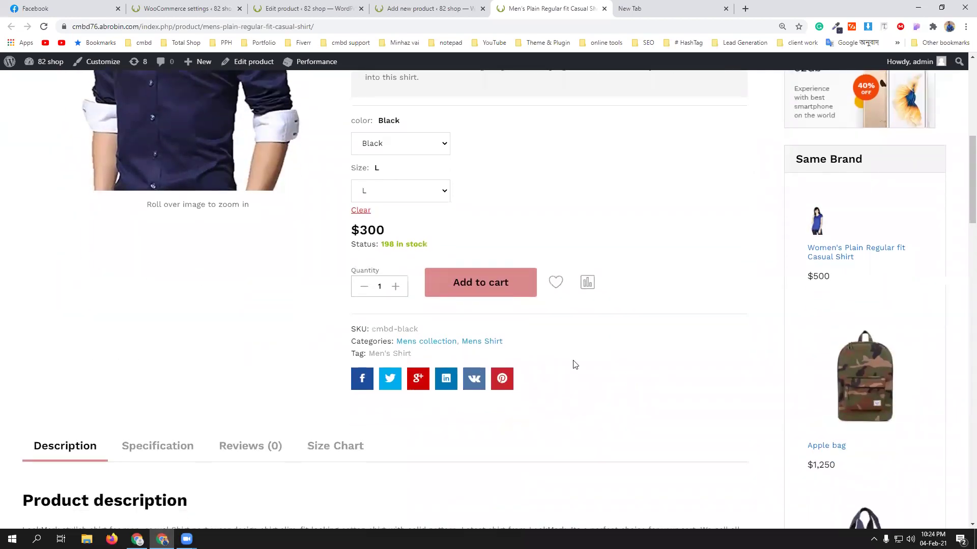
click(507, 283)
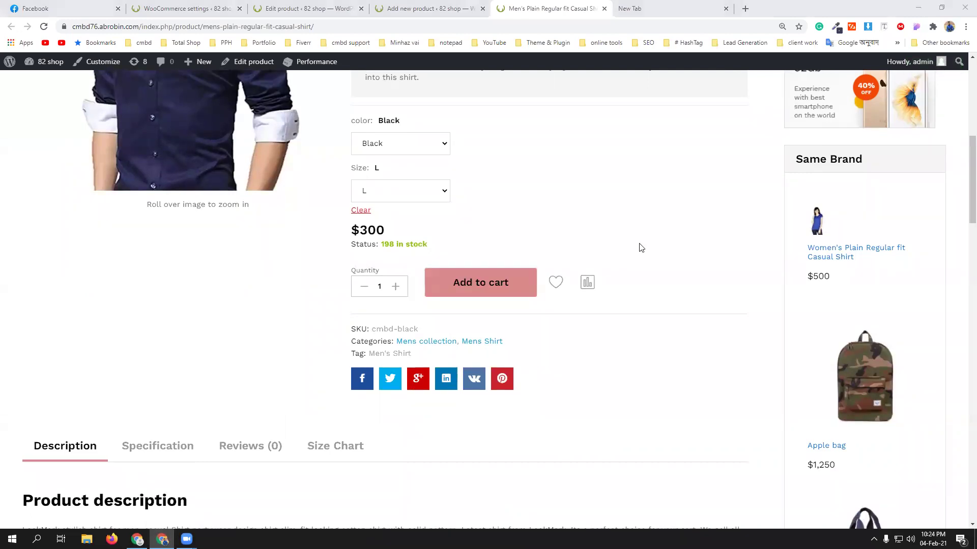
Show the cart contents and proceed to checkout
scroll(914, 216, up, 4)
scroll(914, 217, up, 5)
mouse_move(898, 142)
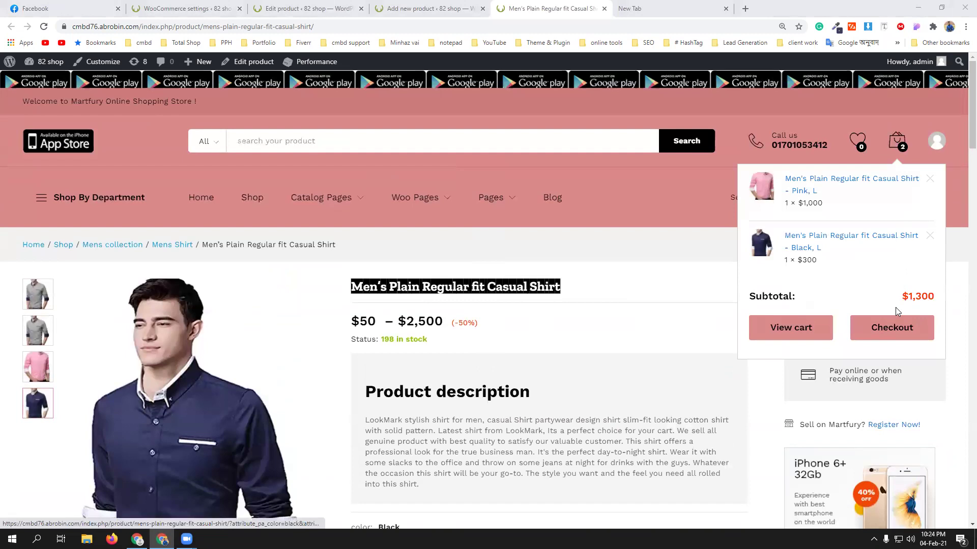
click(890, 334)
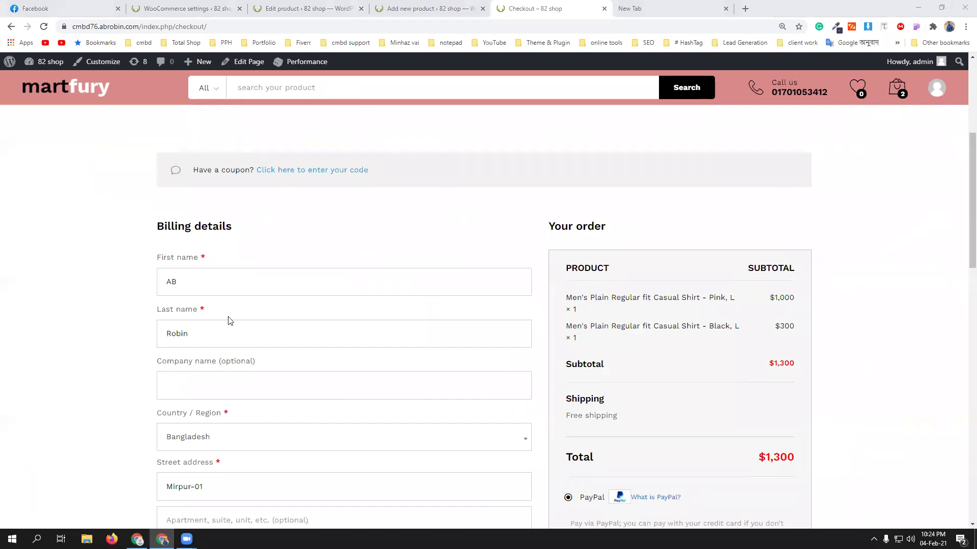
Set the billing town to barishal and the district to Barishal, and review the shipping charge in the order summary
scroll(231, 322, down, 2)
scroll(305, 349, down, 2)
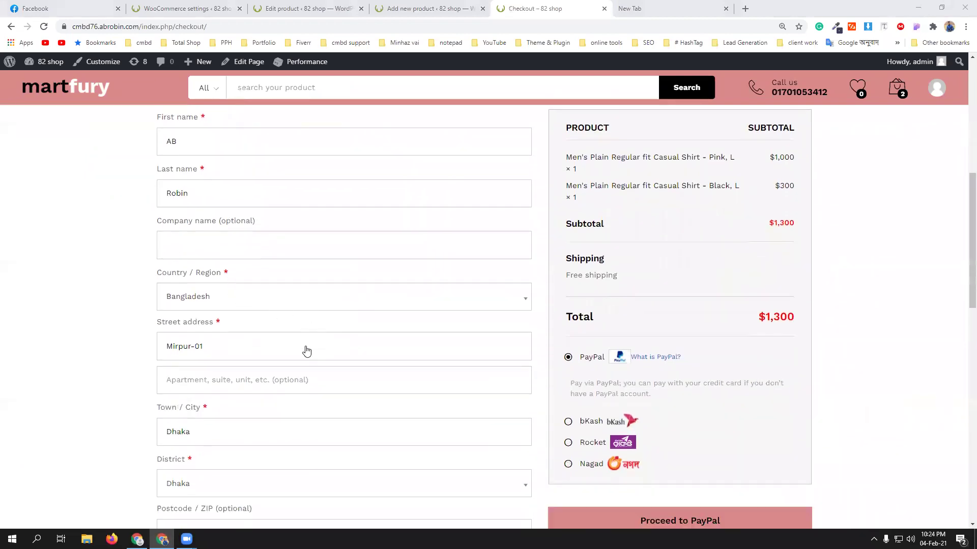
double_click(207, 369)
text(barishal)
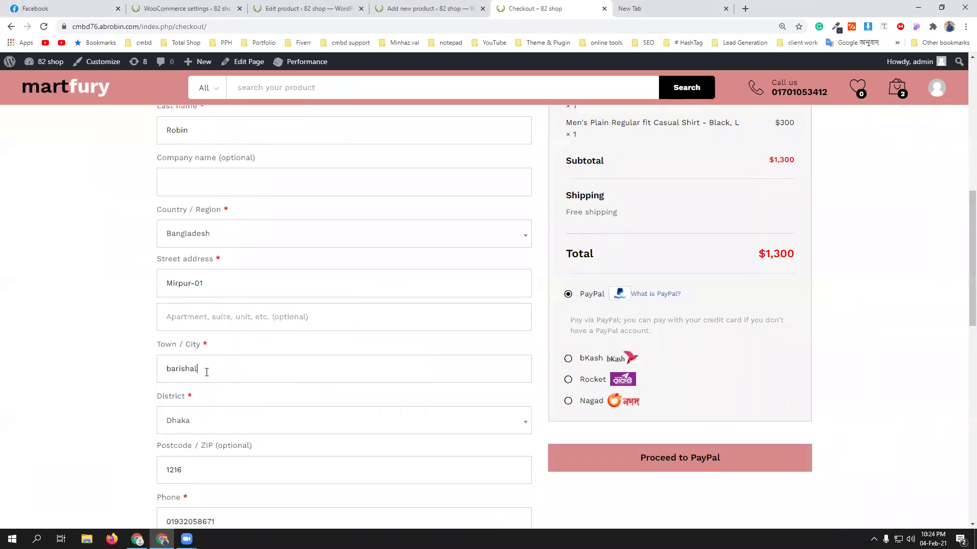
click(201, 422)
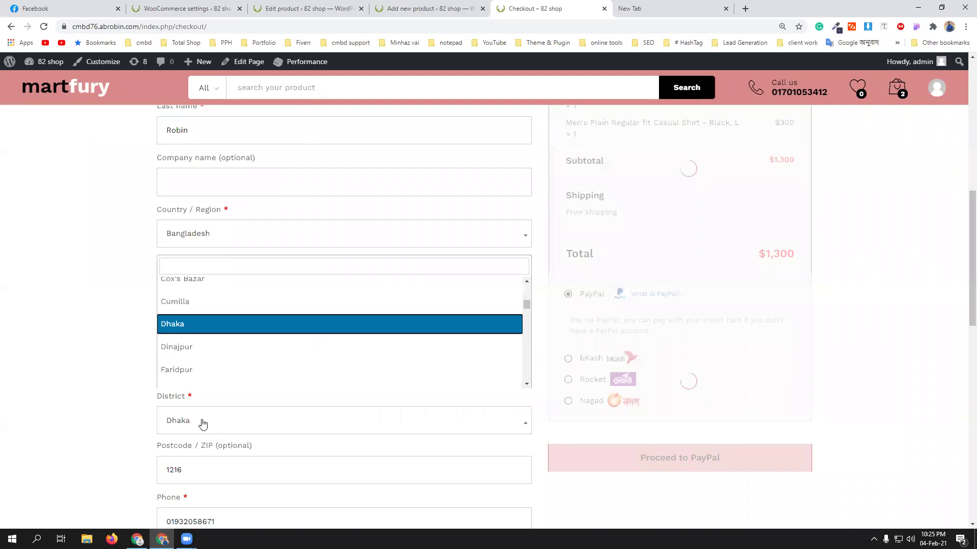
text(b)
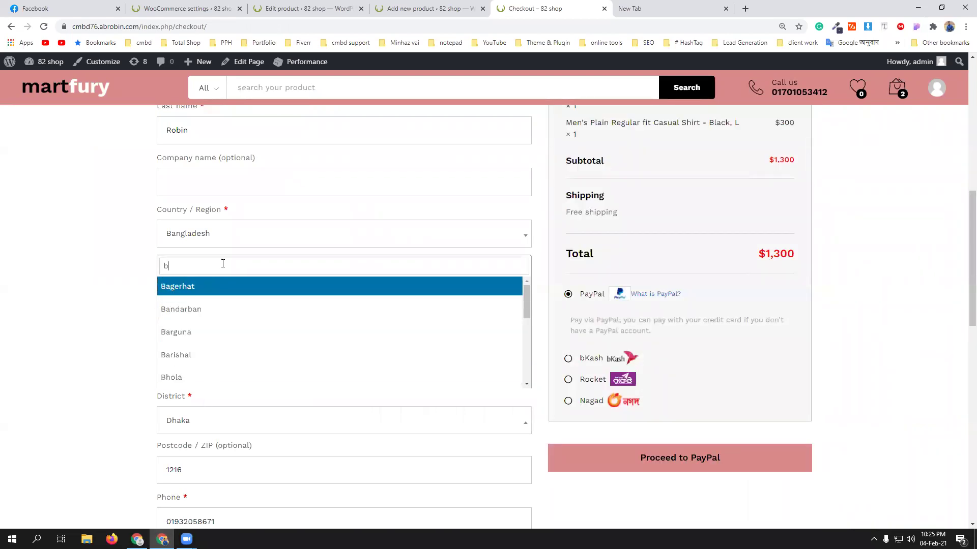
text(arishal)
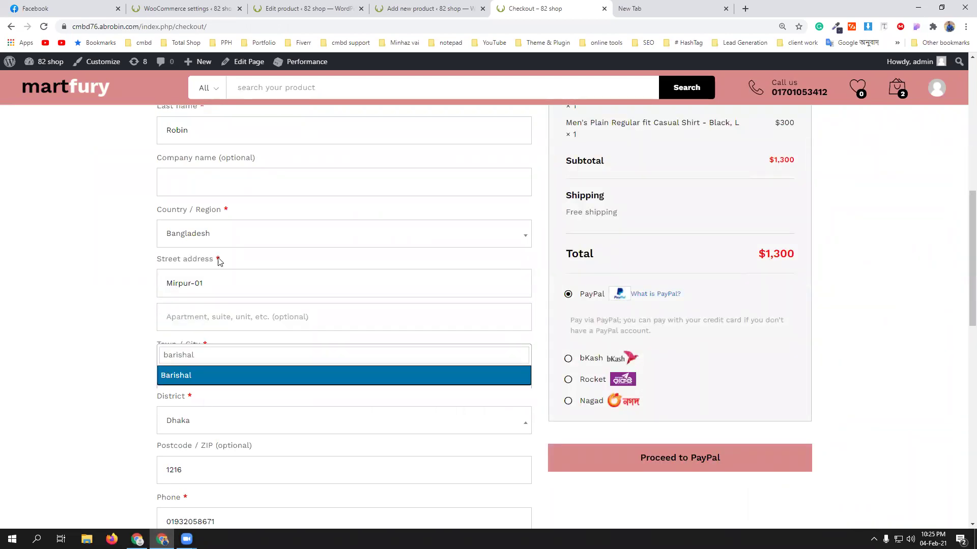
click(194, 375)
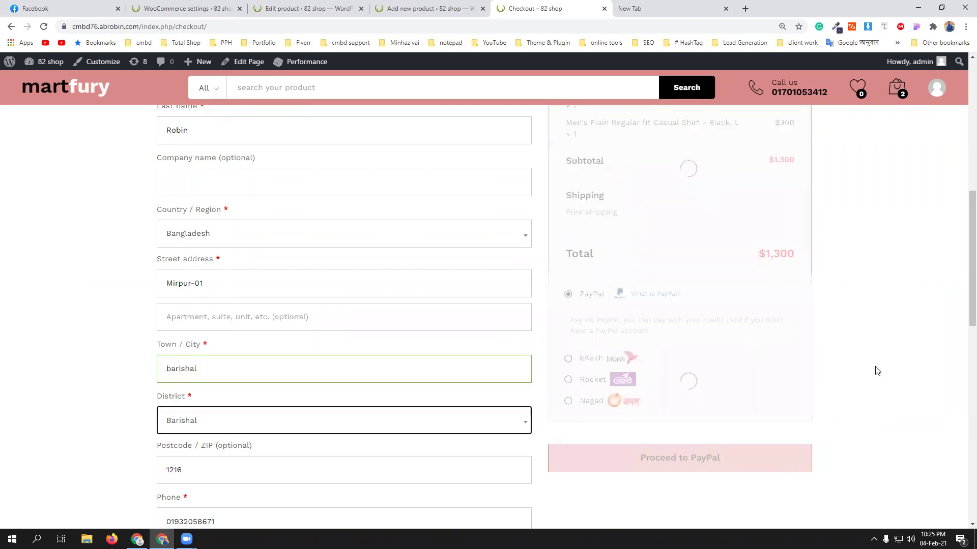
scroll(878, 371, up, 2)
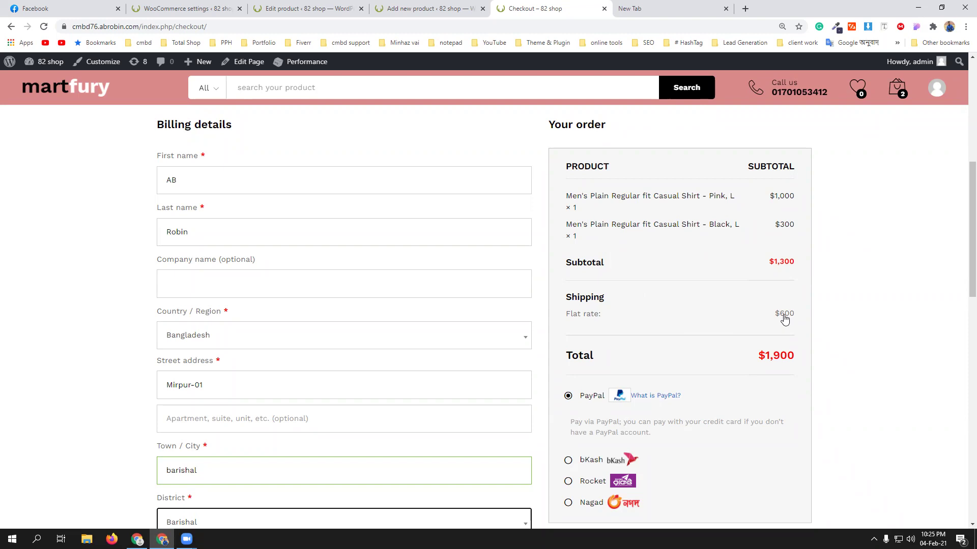
scroll(383, 417, up, 6)
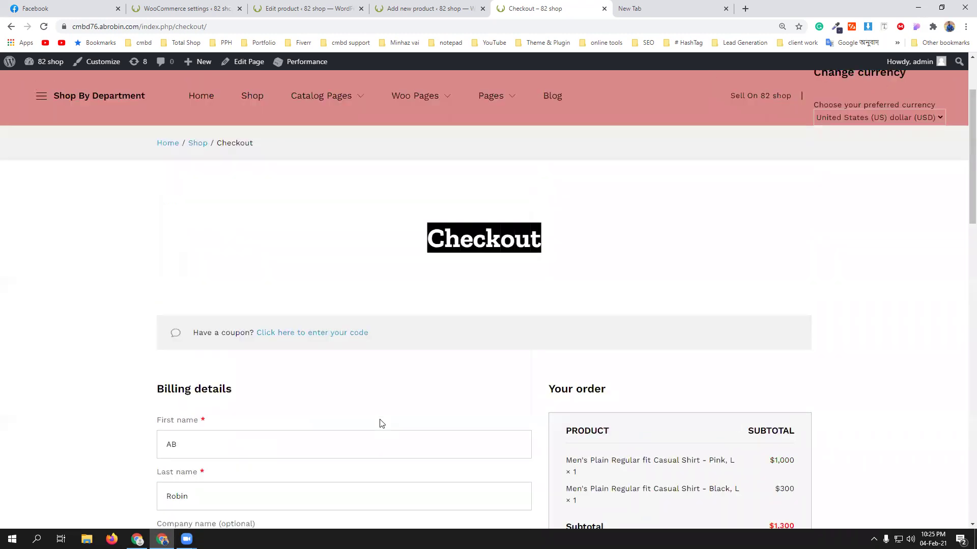
scroll(381, 424, down, 4)
Check the shipping class assigned in the shipping product data of the Men's Plain Regular fit Casual Shirt
key(ctrl+2)
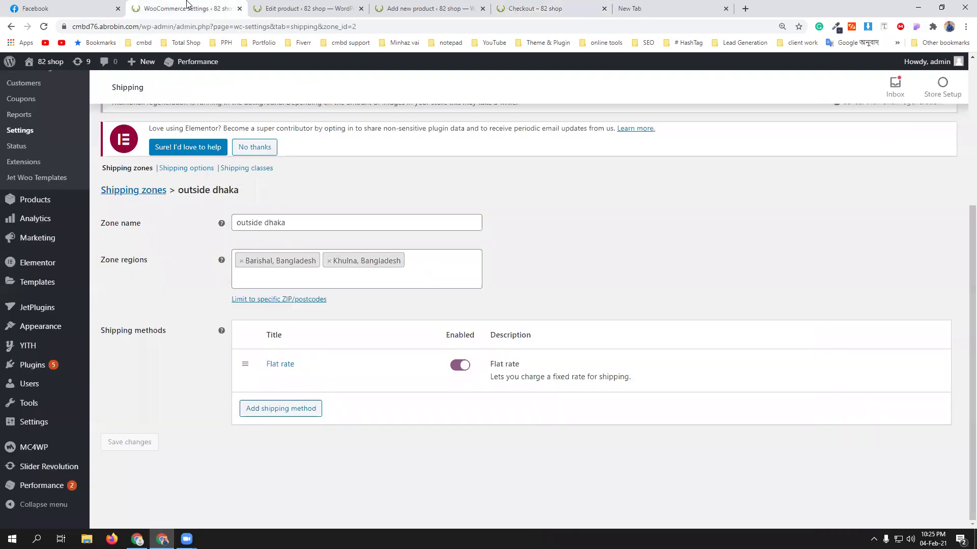
click(286, 8)
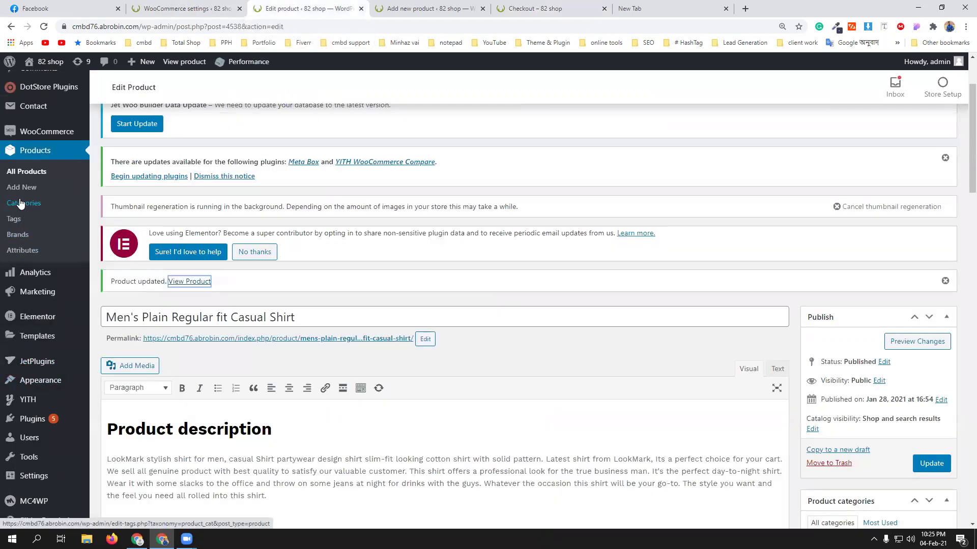
click(26, 172)
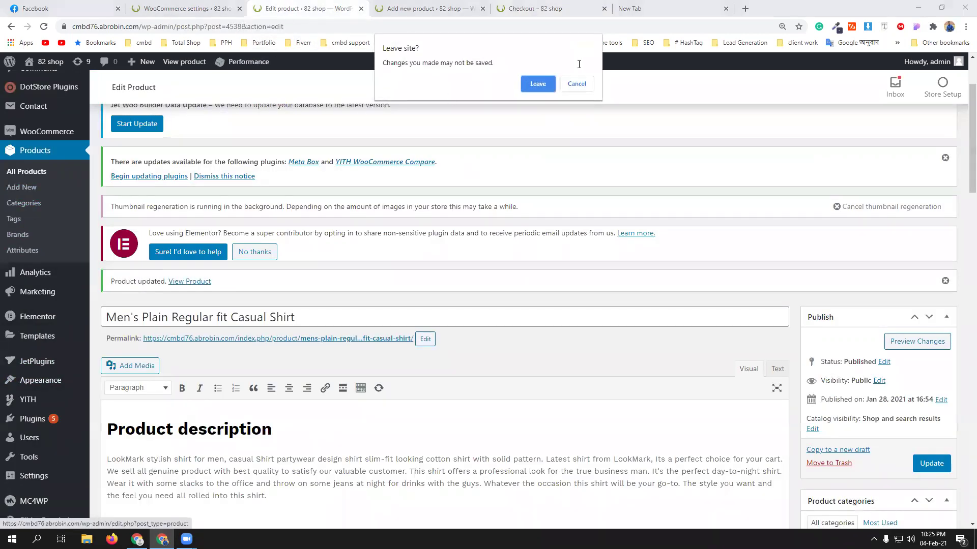
click(576, 84)
scroll(515, 375, down, 5)
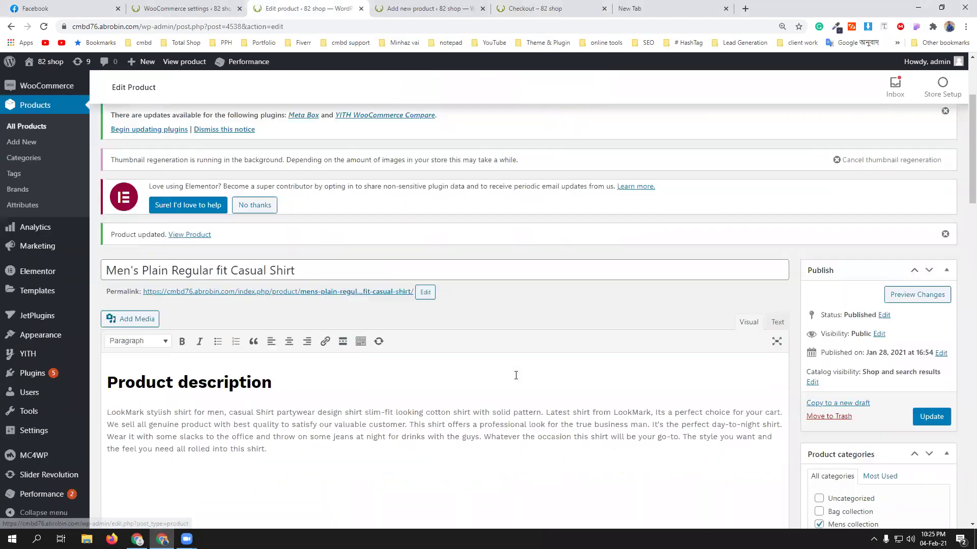
scroll(516, 375, down, 4)
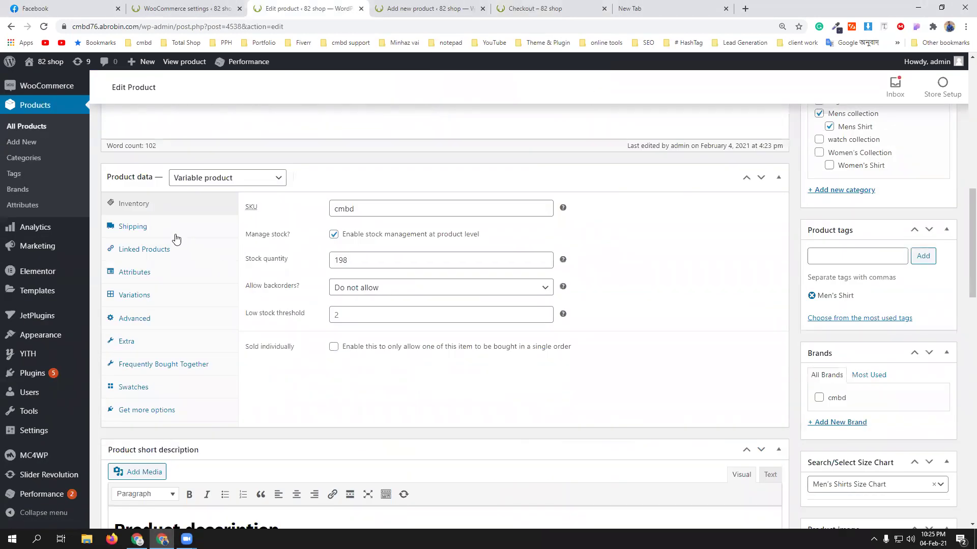
click(133, 226)
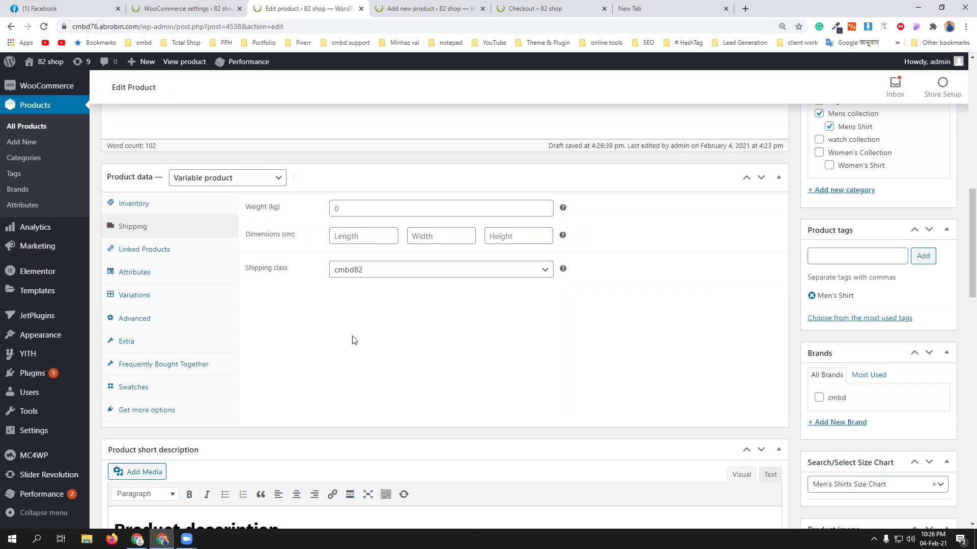
click(535, 509)
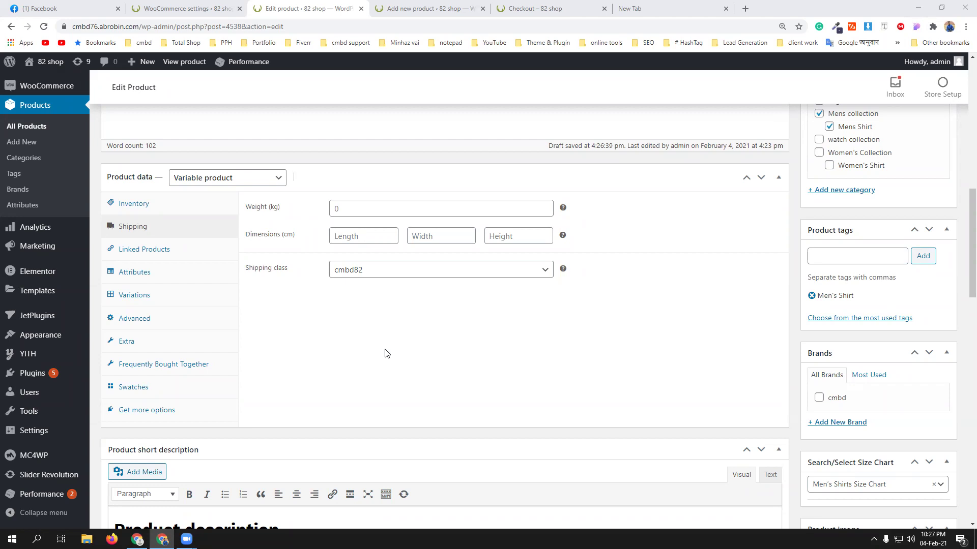
Compare the checkout's shipping charge with the base and cmbd82 class costs in the outside dhaka zone's flat rate settings
click(535, 7)
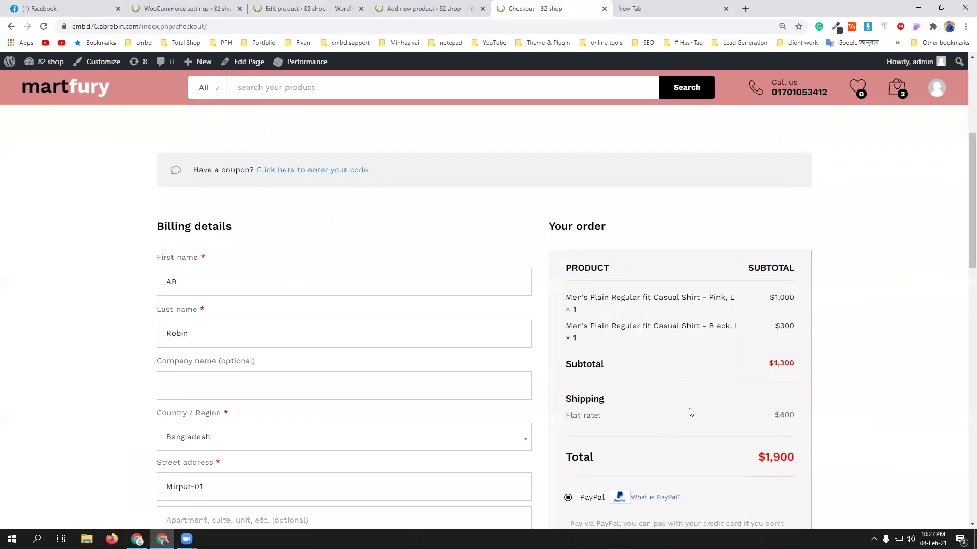
click(861, 202)
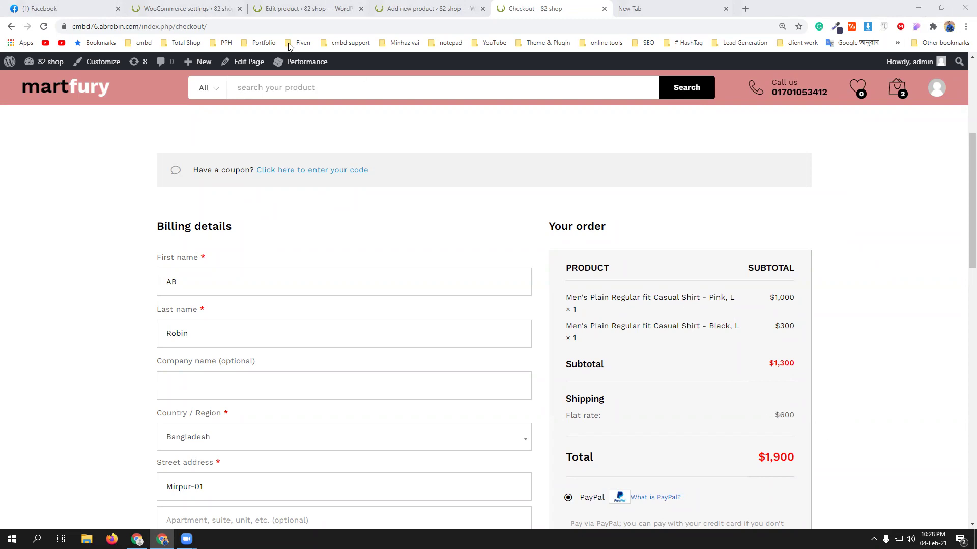
click(216, 8)
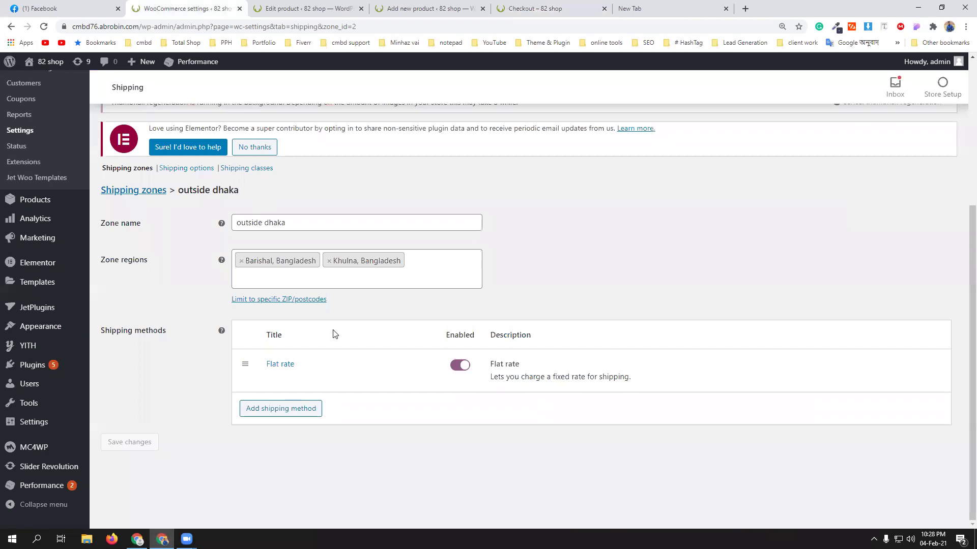
click(270, 379)
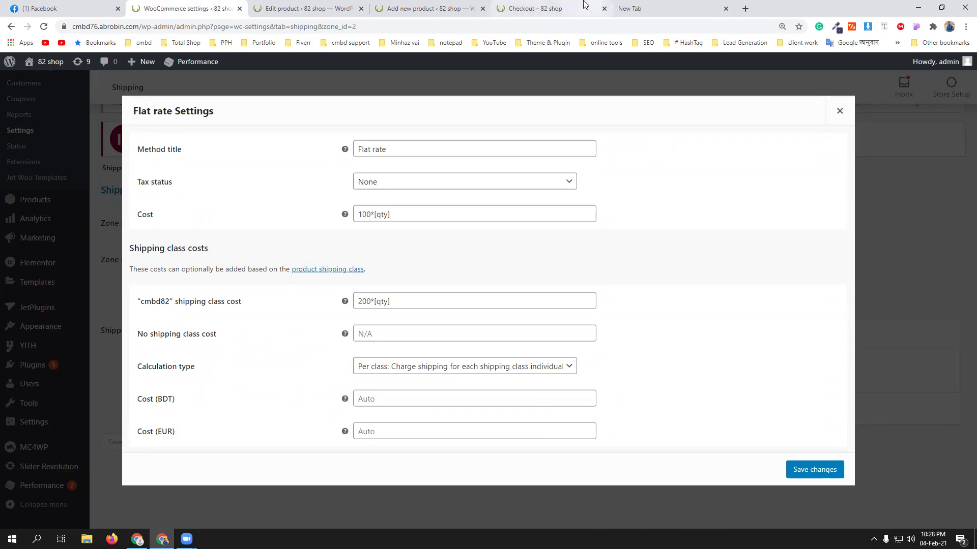
click(588, 8)
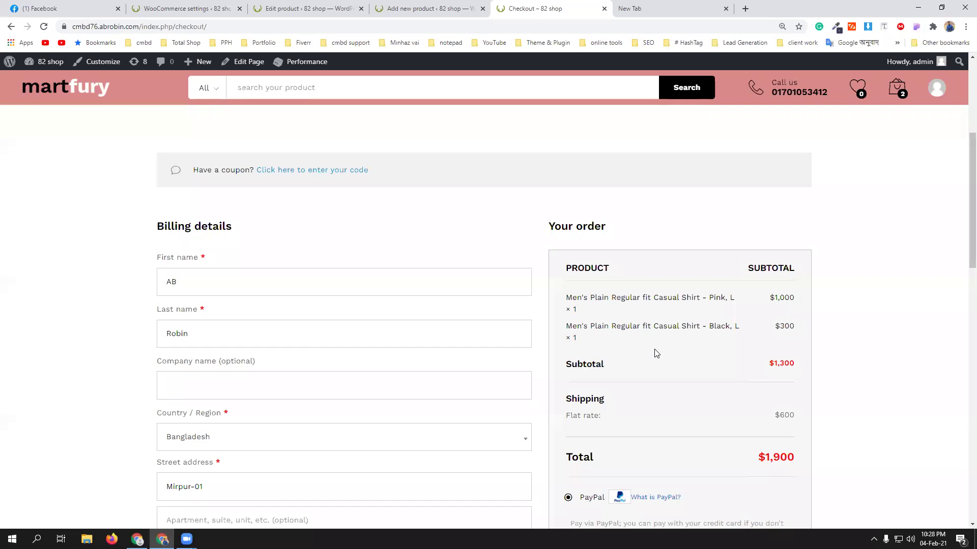
click(209, 7)
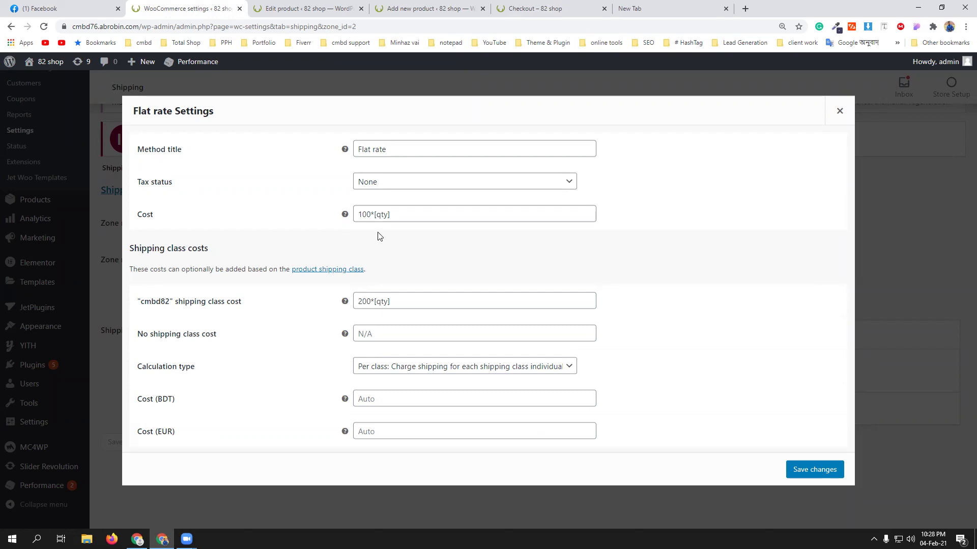
Clear the flat rate's base cost, set the no shipping class cost to 100*[qty] and save the settings
triple_click(397, 215)
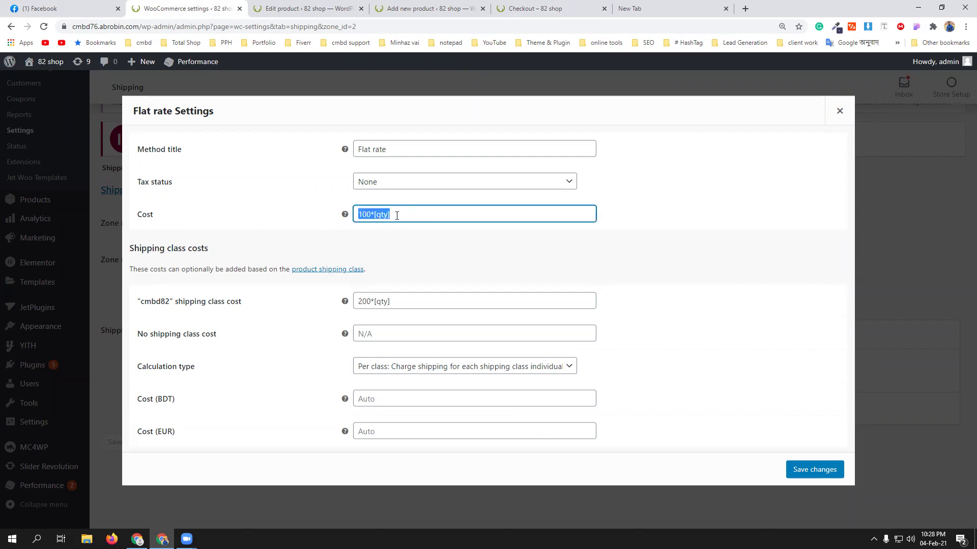
key(BackSpace)
click(375, 333)
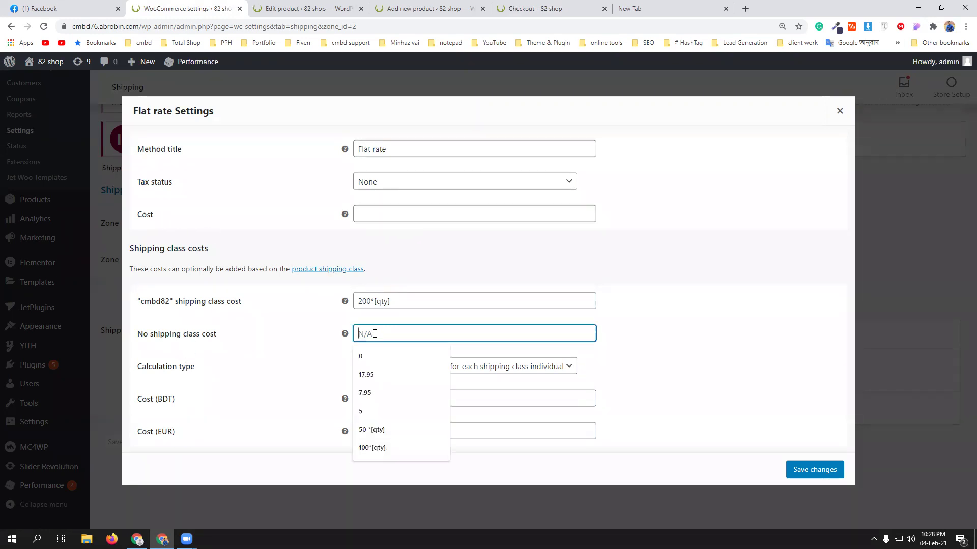
click(372, 448)
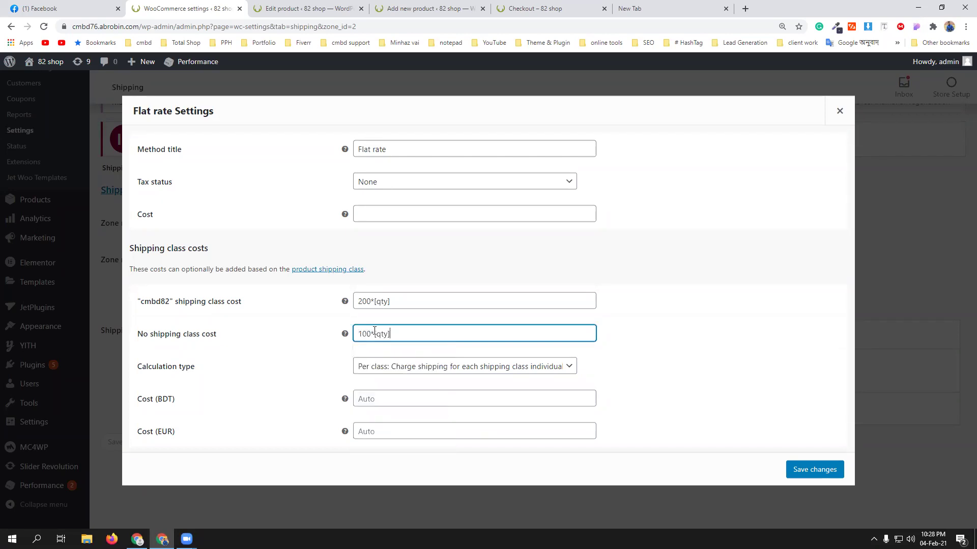
click(647, 382)
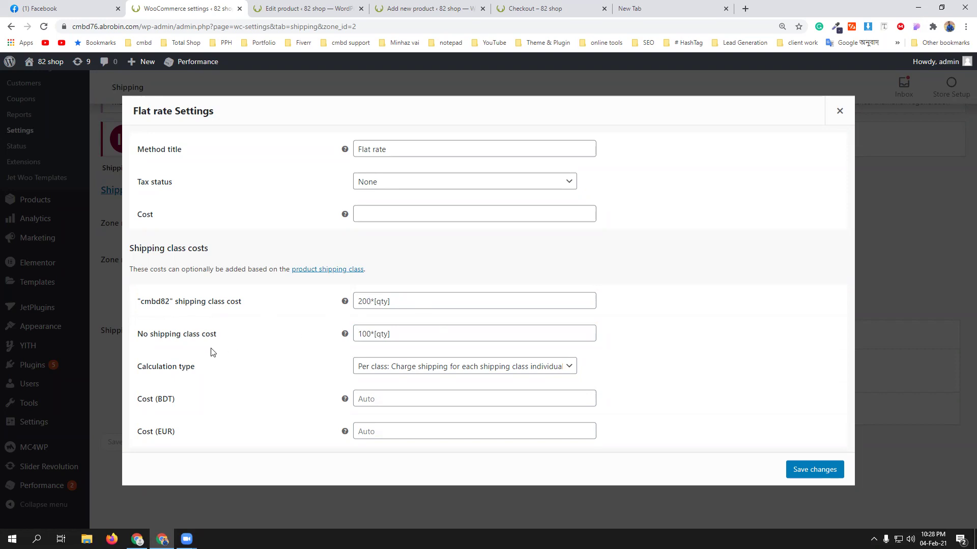
click(277, 8)
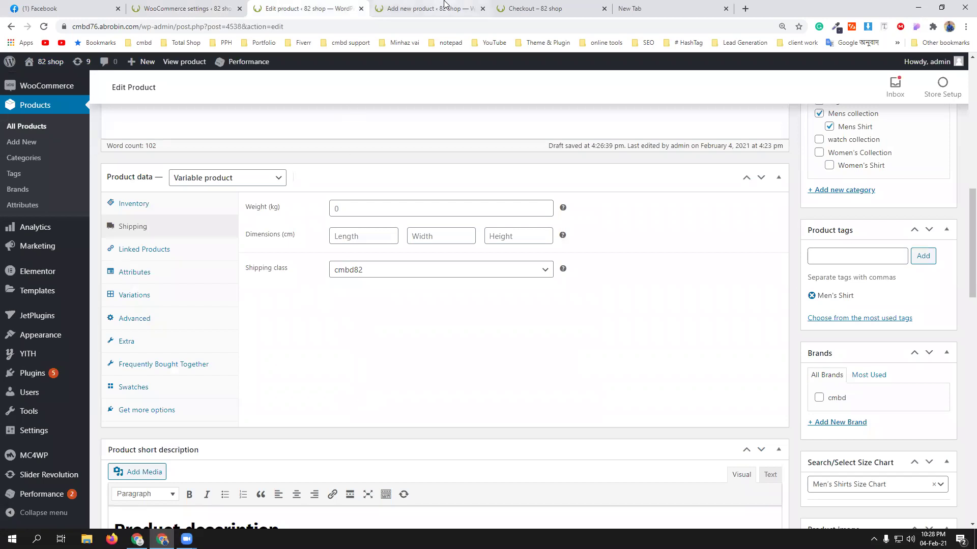
click(188, 8)
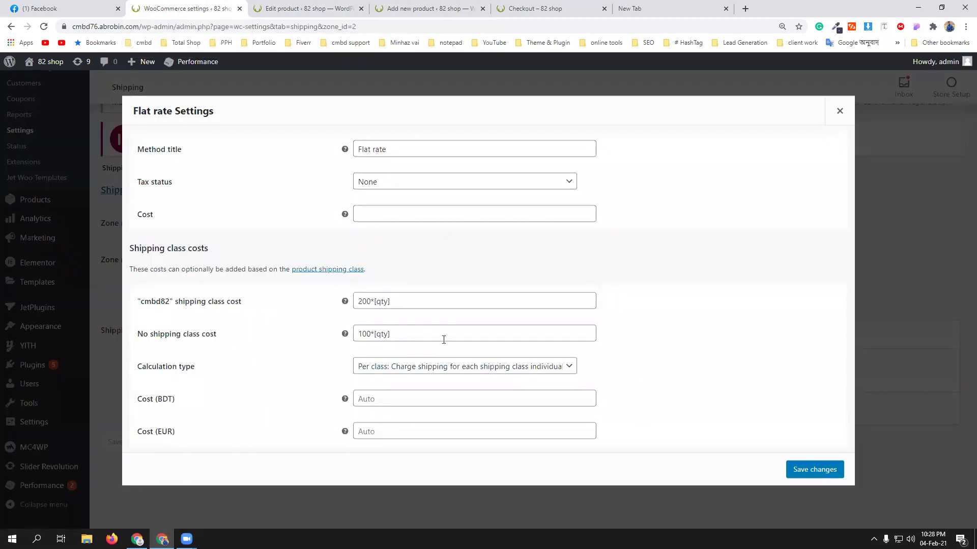
click(816, 470)
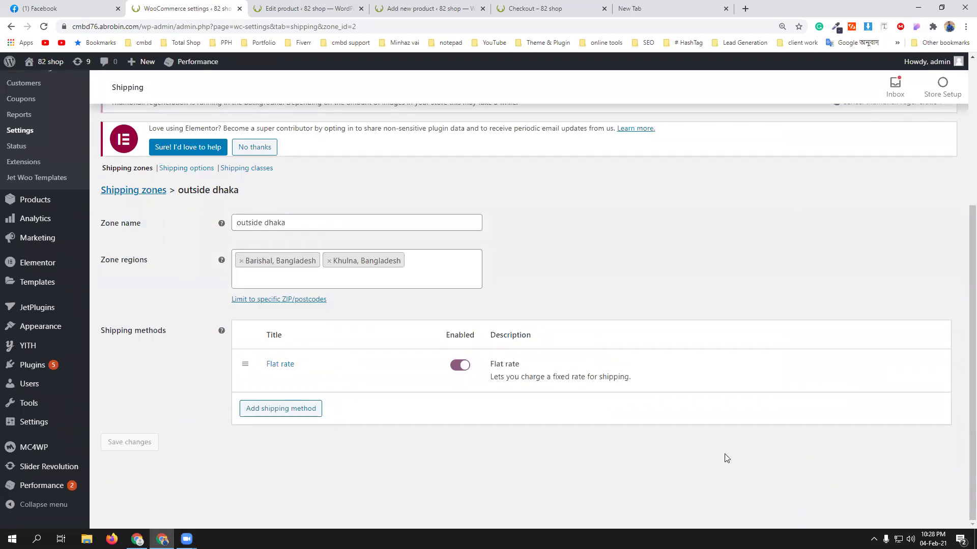
Reload the checkout page and review the shipping charge for the two shirts in the Barishal district
click(536, 7)
click(44, 26)
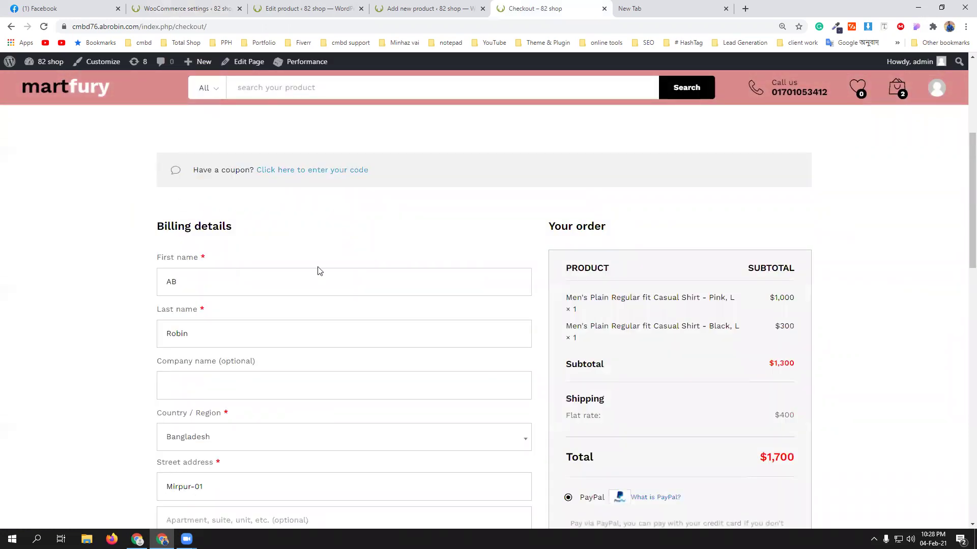
scroll(439, 321, down, 4)
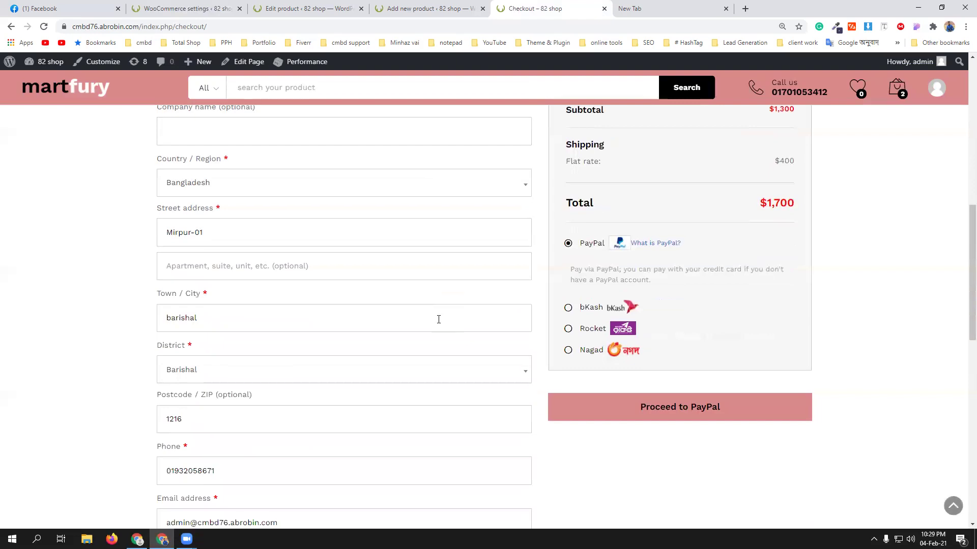
scroll(439, 319, up, 10)
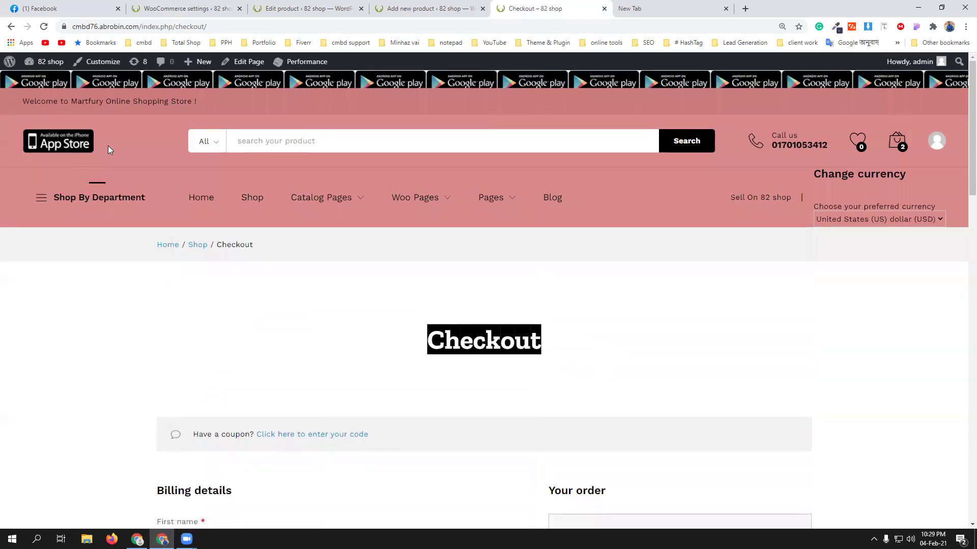
Open the Aveeno Moisturizing Body Shower 450ml product from the store's home page and add one to the cart
click(191, 203)
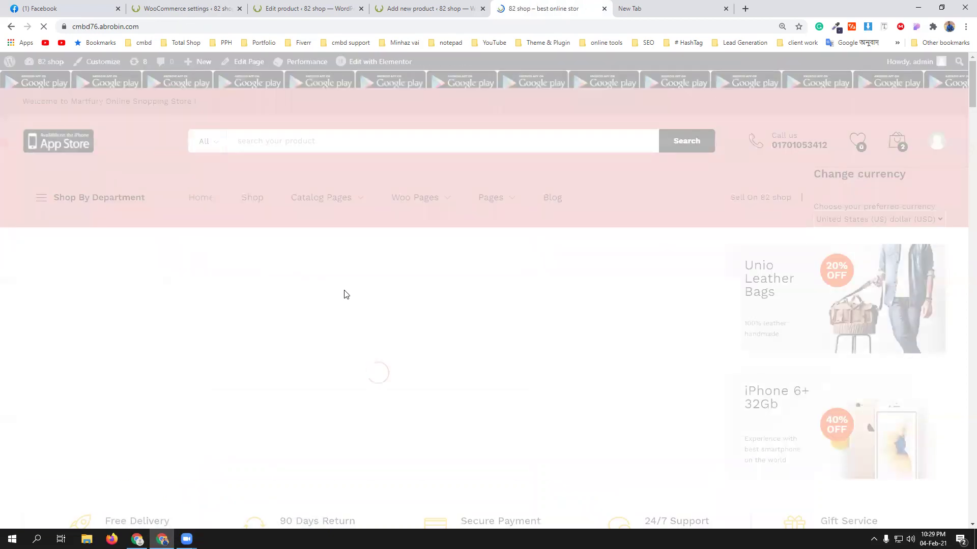
scroll(343, 293, down, 10)
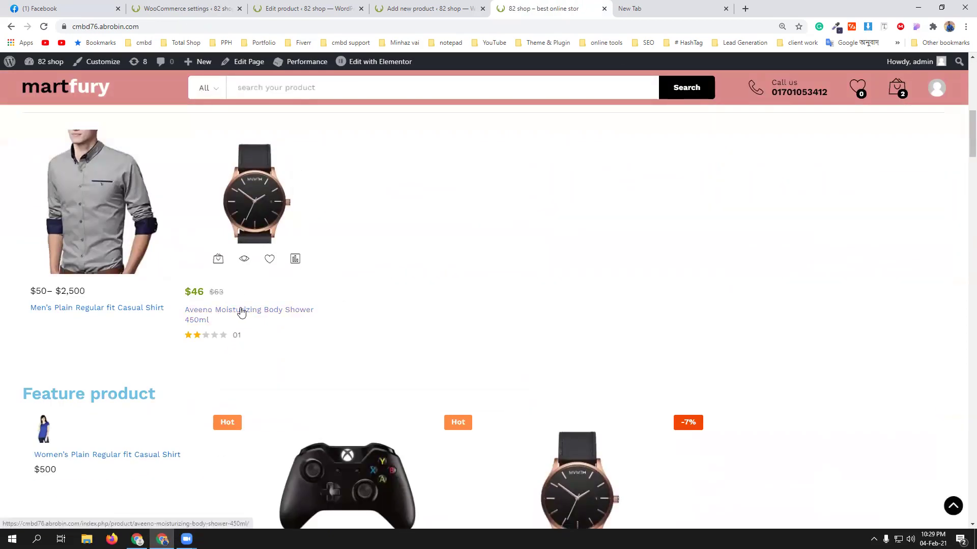
click(242, 312)
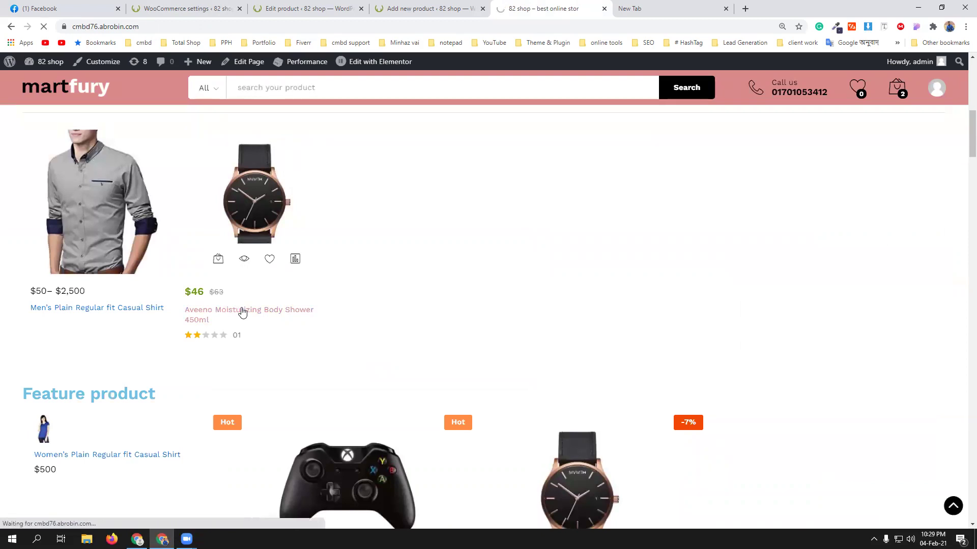
scroll(632, 408, down, 1)
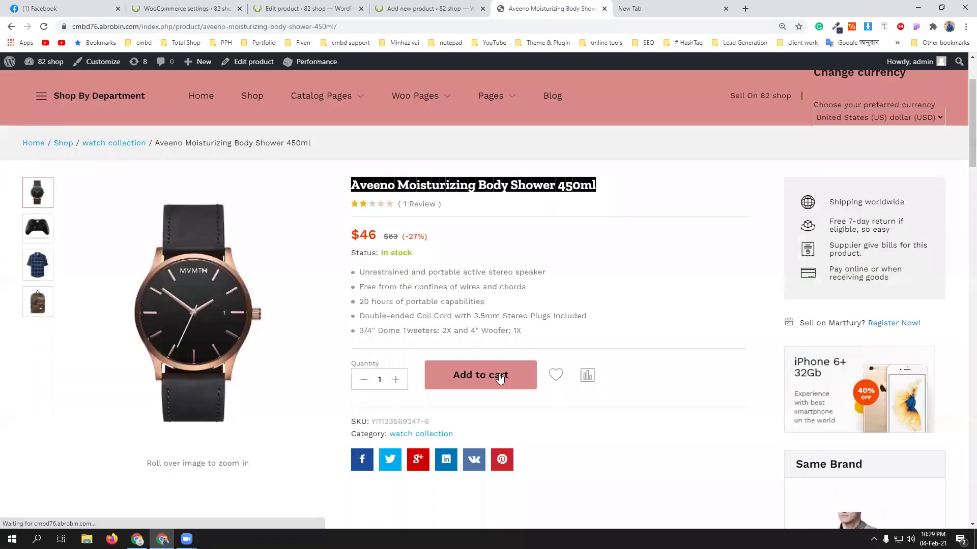
click(500, 378)
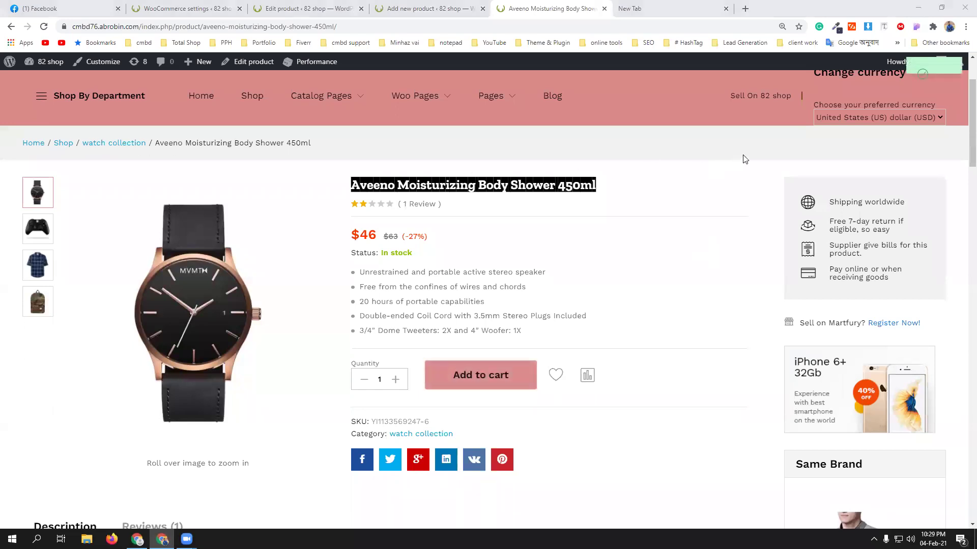
Proceed to checkout from the cart and review the shipping charge with the Aveeno product included
scroll(745, 159, up, 2)
mouse_move(897, 141)
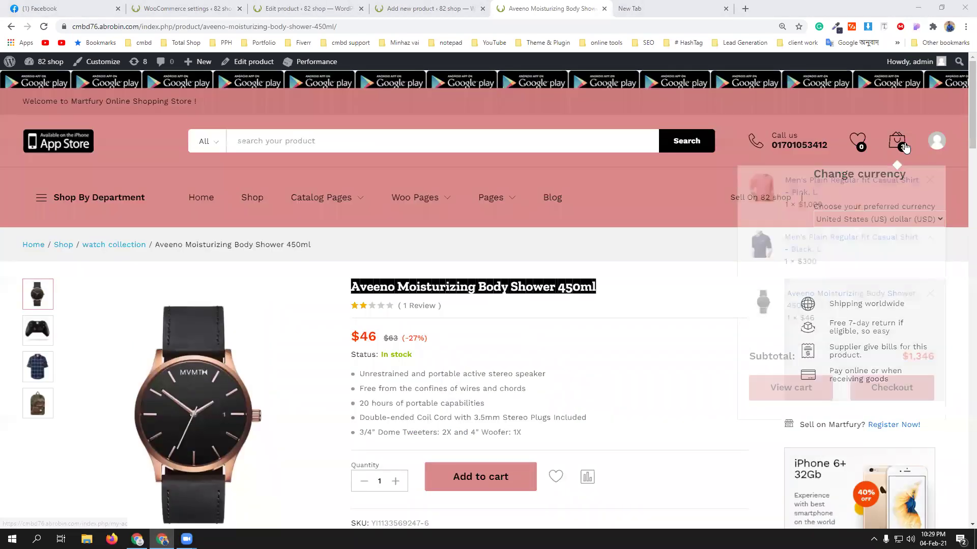
click(883, 389)
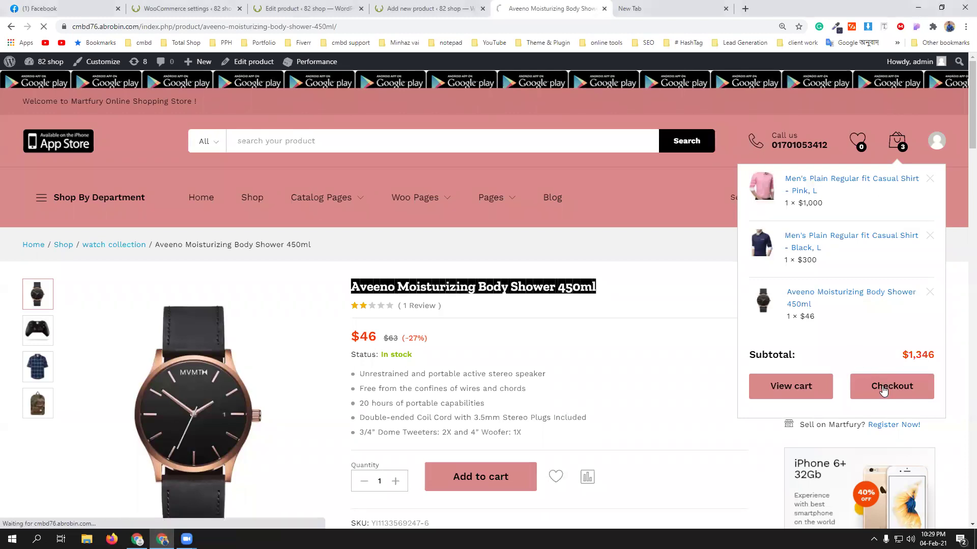
scroll(860, 391, down, 6)
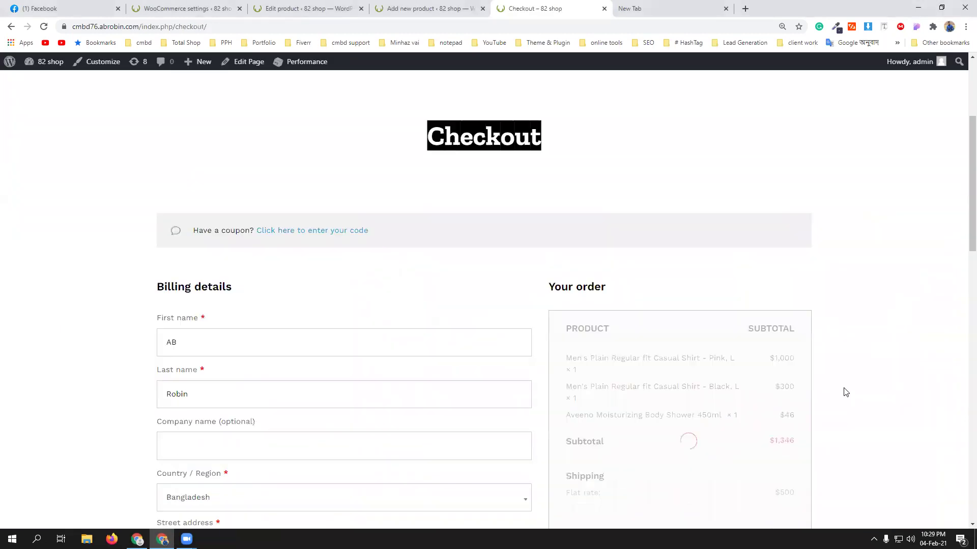
scroll(237, 427, down, 3)
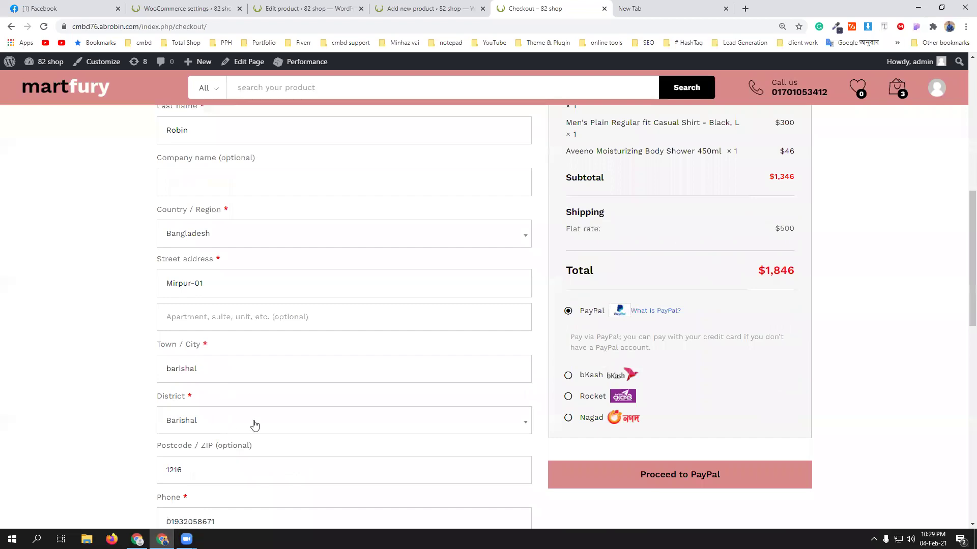
scroll(877, 342, up, 2)
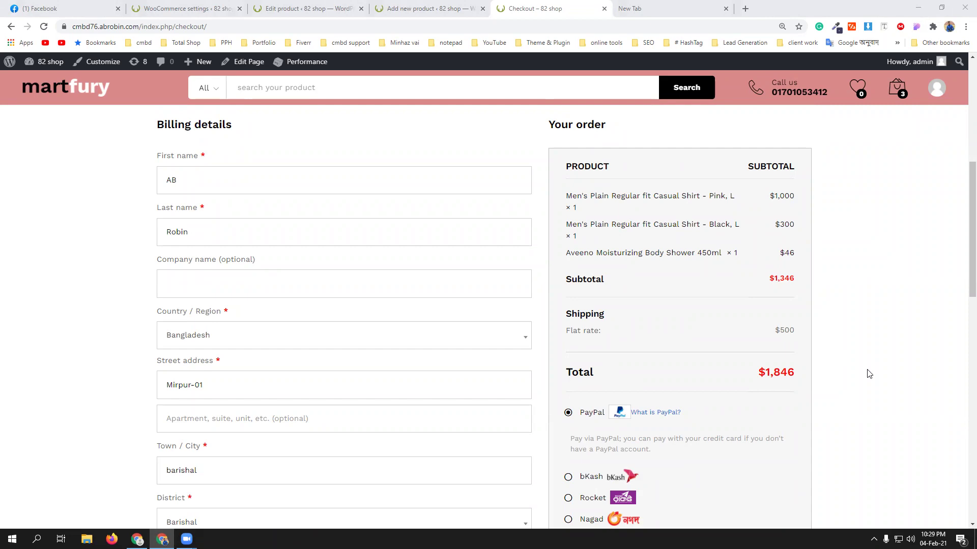
Check the Men's Plain Regular fit Casual Shirt's shipping class and the outside dhaka zone's shipping method
click(405, 8)
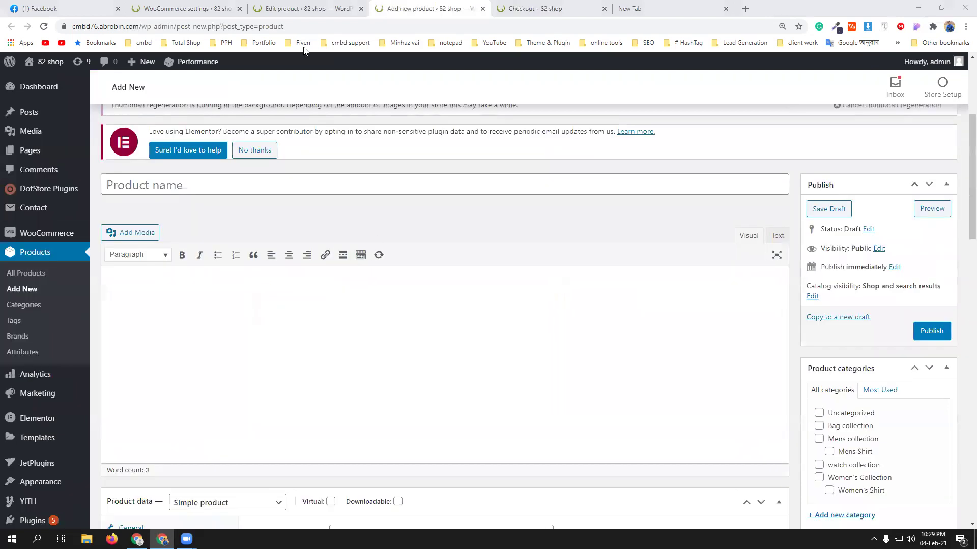
click(304, 8)
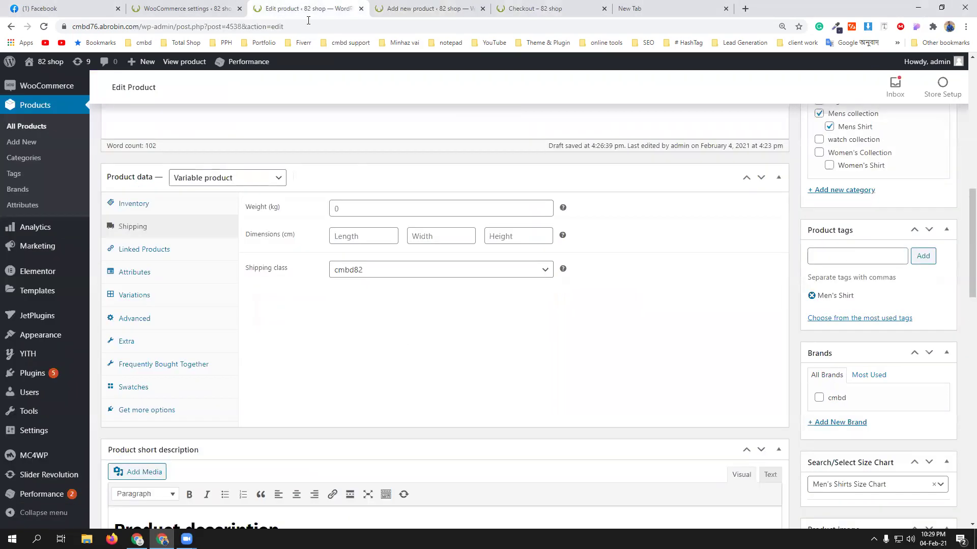
scroll(355, 295, up, 5)
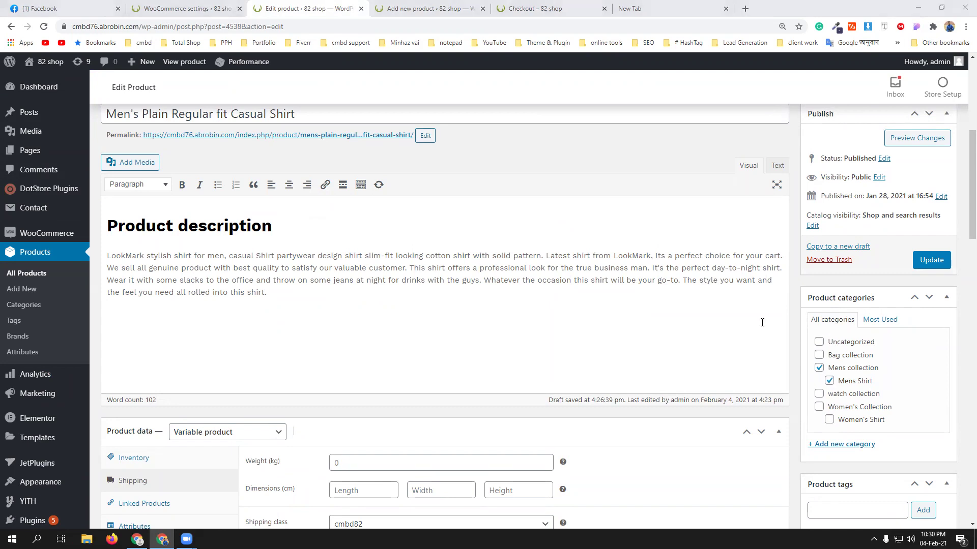
scroll(375, 438, down, 2)
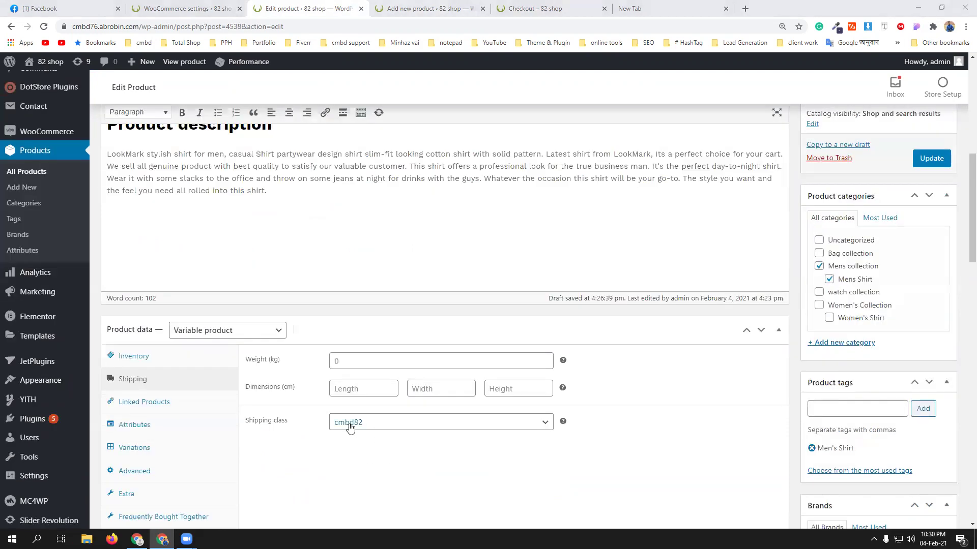
click(184, 6)
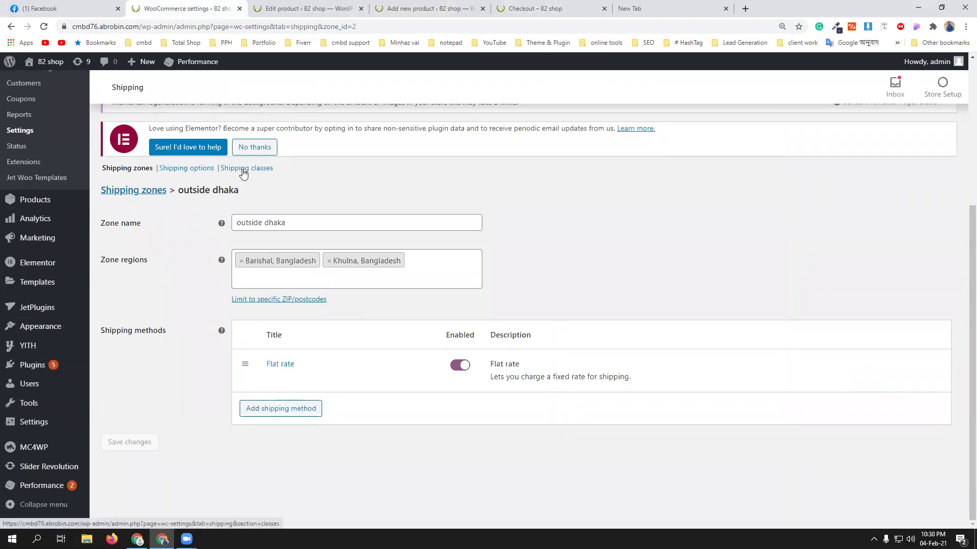
mouse_move(267, 368)
Examine the shipping class choices in the new product's shipping data without changing the selection
click(429, 5)
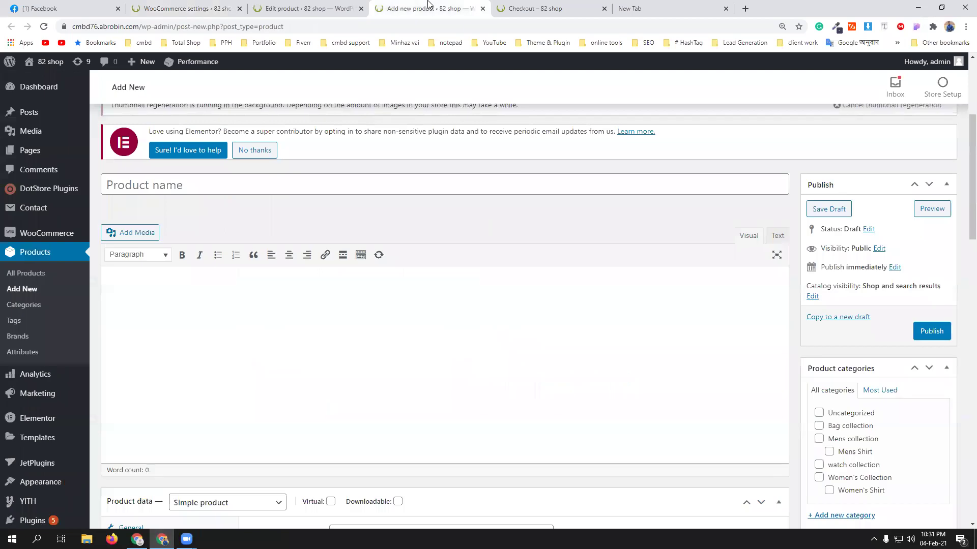
scroll(428, 361, down, 5)
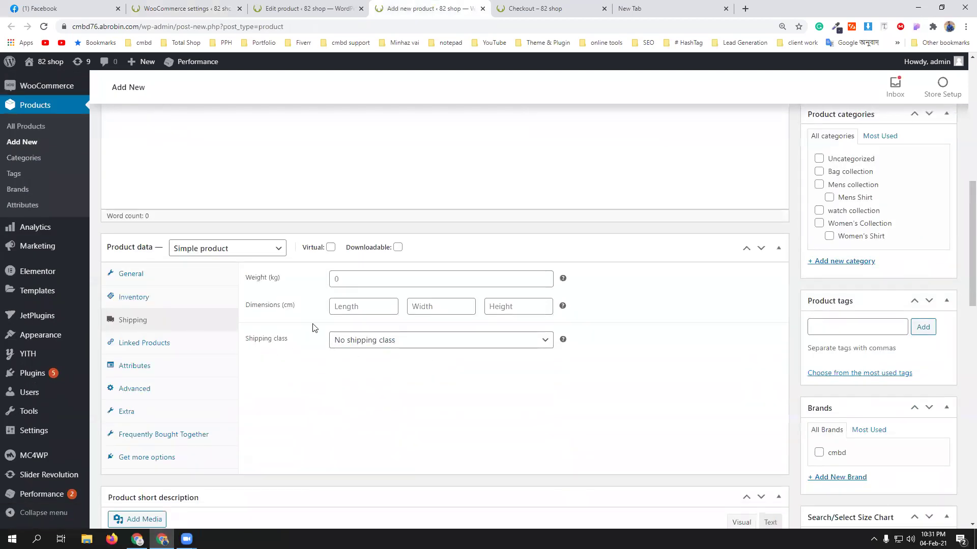
click(435, 346)
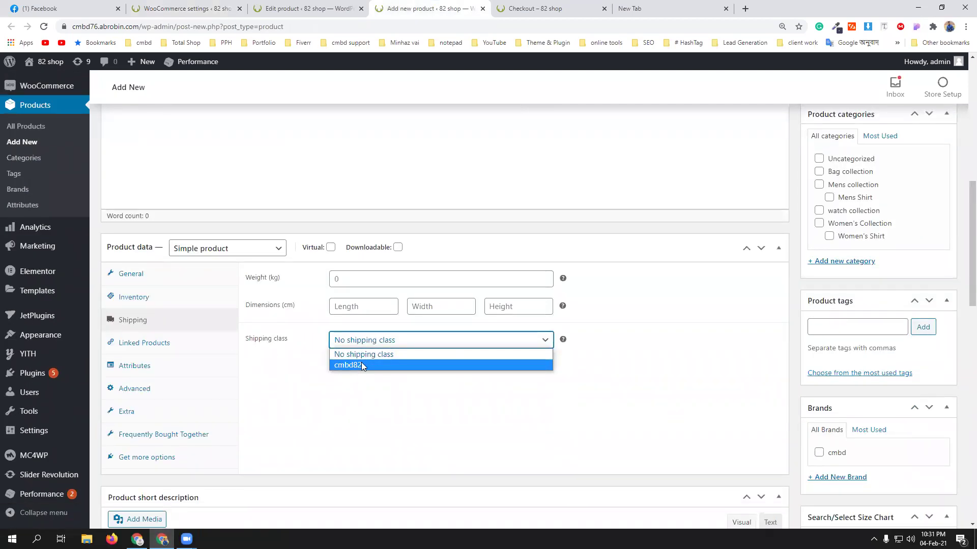
click(407, 410)
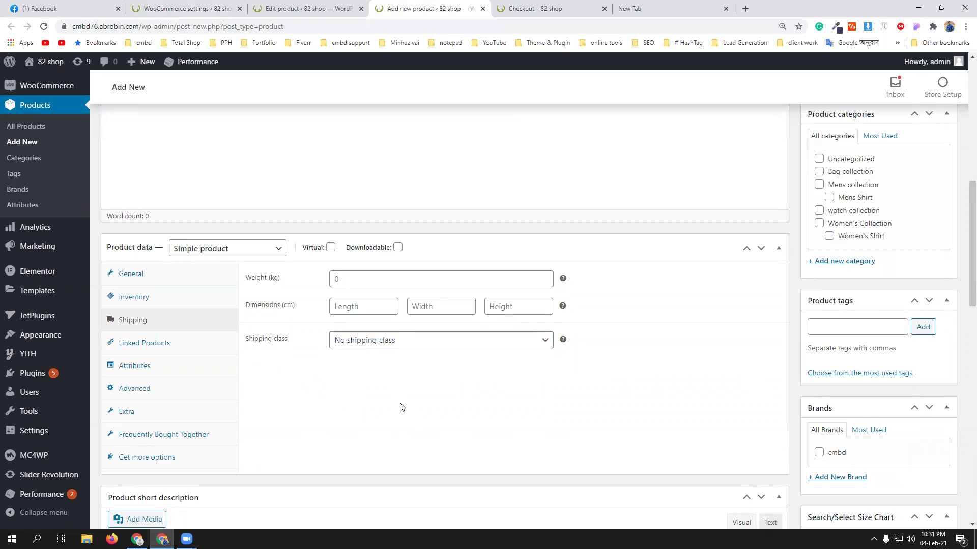
Add a second shipping class named cmbd in the WooCommerce shipping settings and save it
click(291, 8)
click(174, 5)
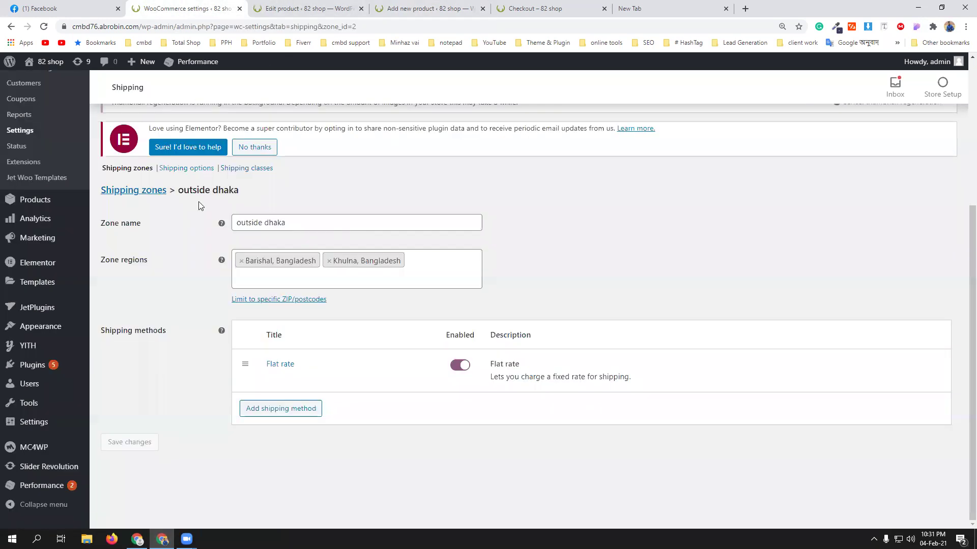
scroll(243, 216, up, 5)
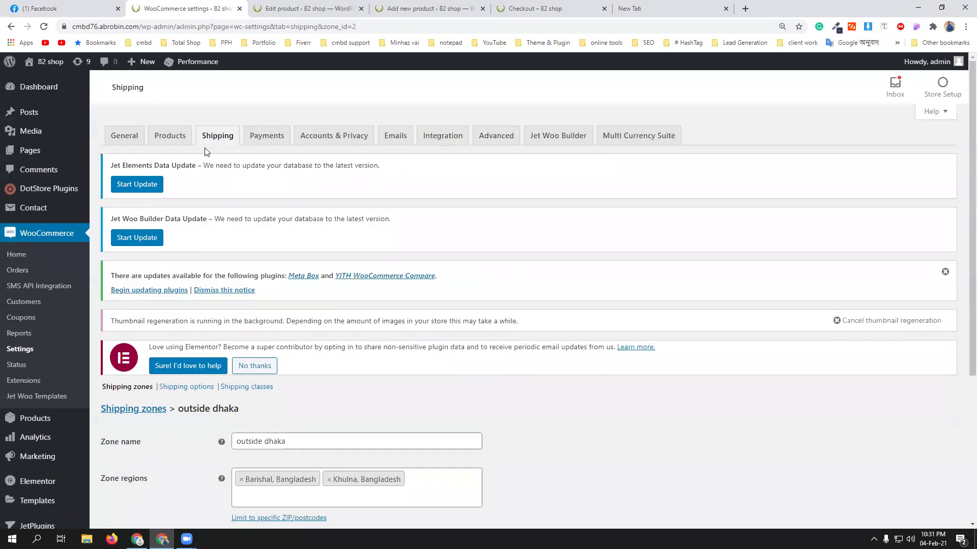
click(259, 388)
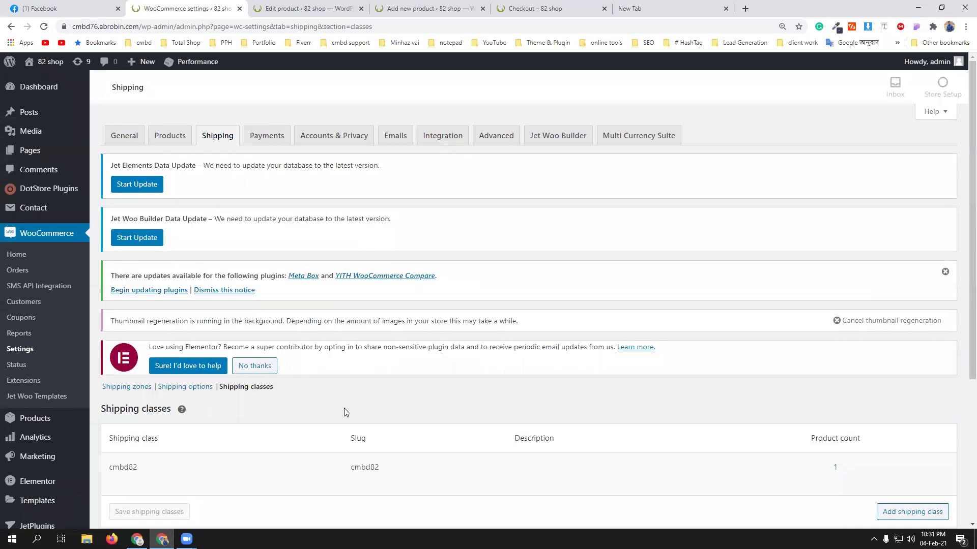
scroll(340, 406, down, 2)
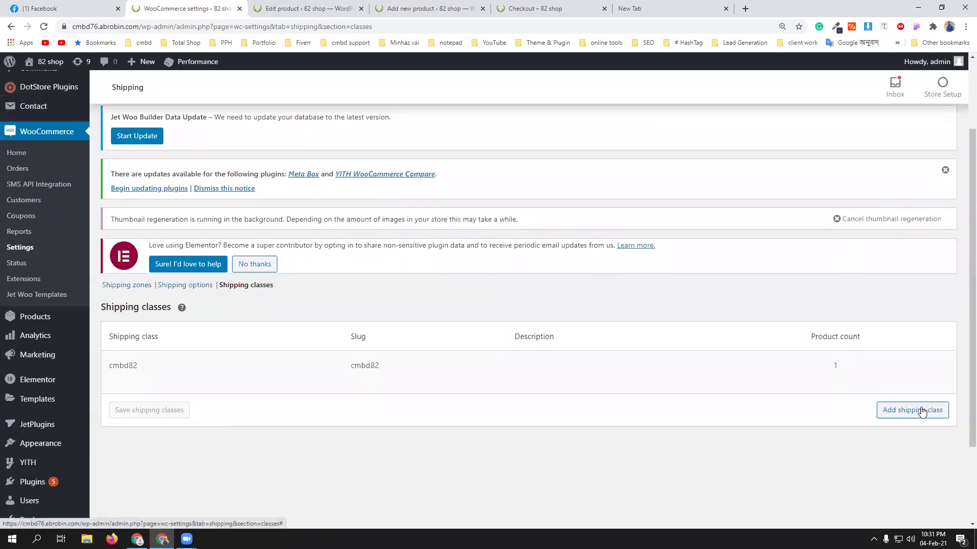
click(918, 410)
click(192, 410)
text(cmbd)
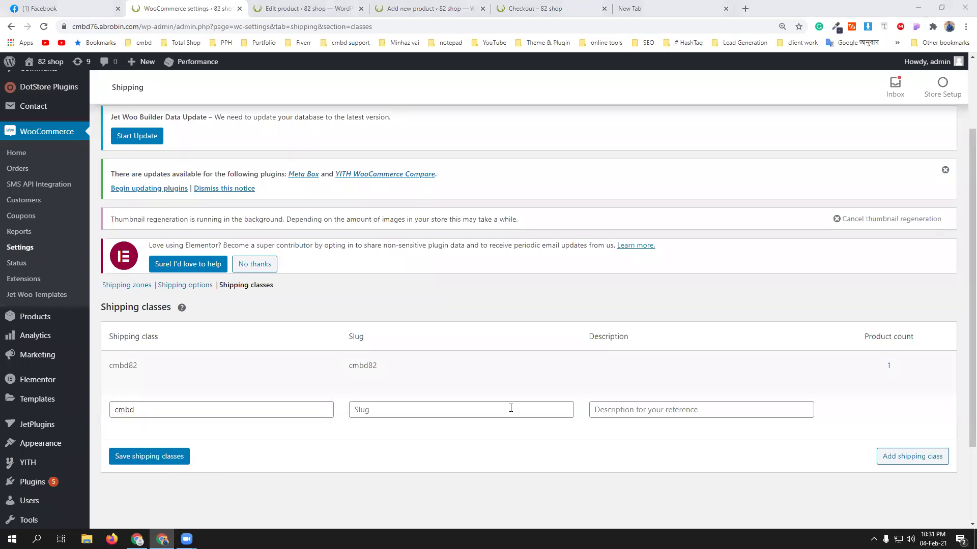
click(175, 458)
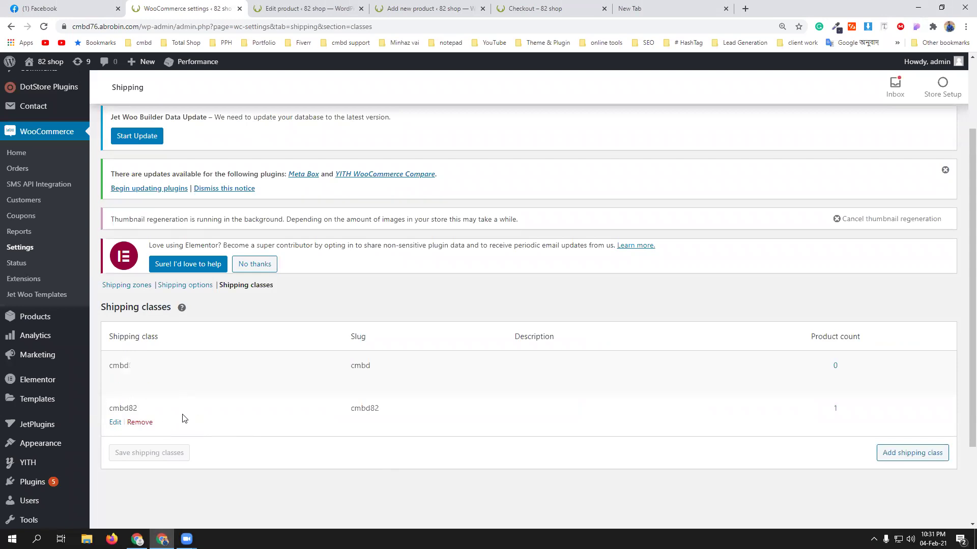
Set the cmbd shipping class cost to 300*[qty] in the outside dhaka zone's flat rate settings and save the changes
click(137, 285)
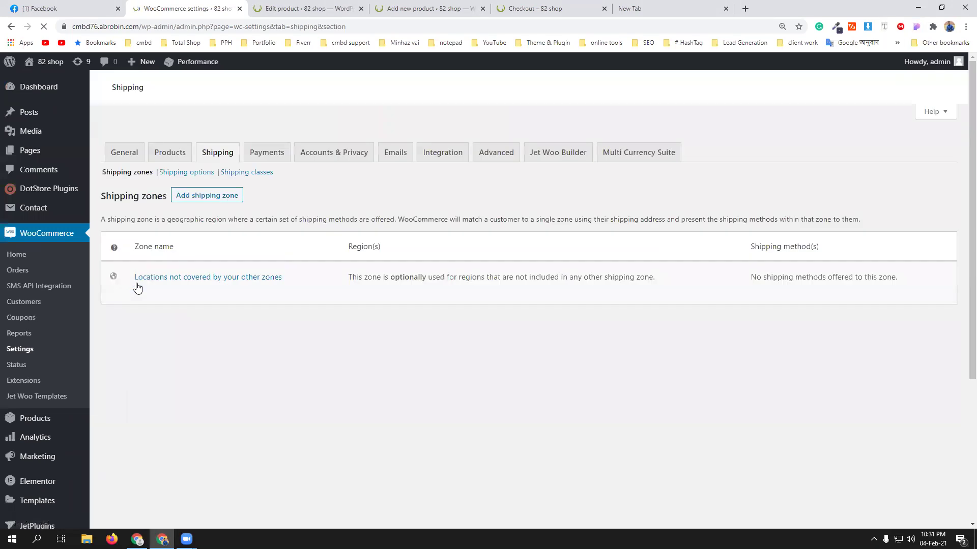
scroll(371, 425, down, 3)
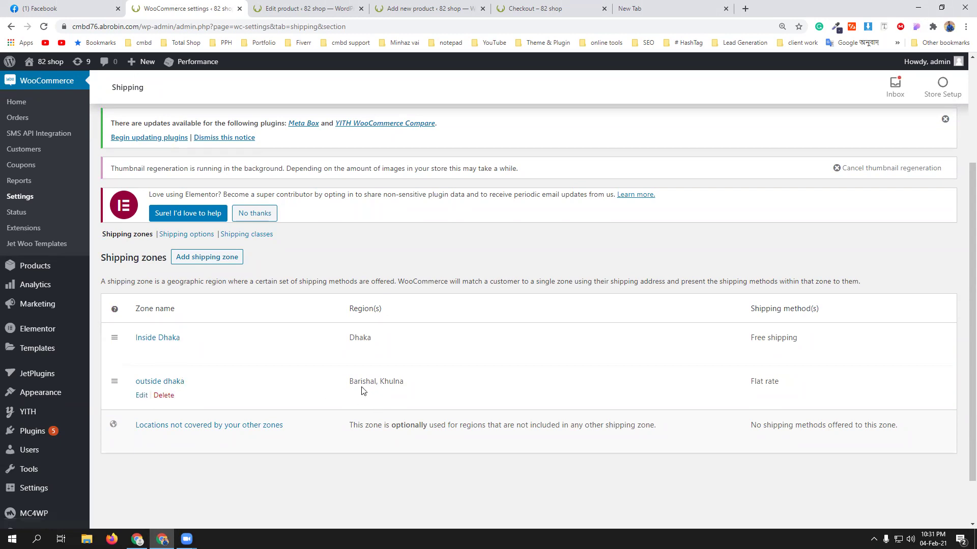
click(140, 396)
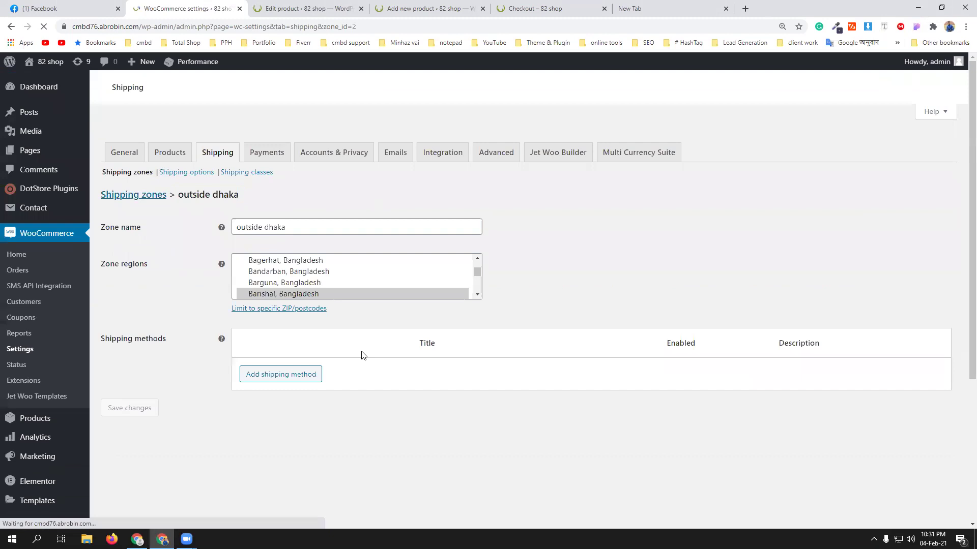
scroll(359, 355, down, 2)
scroll(336, 346, down, 2)
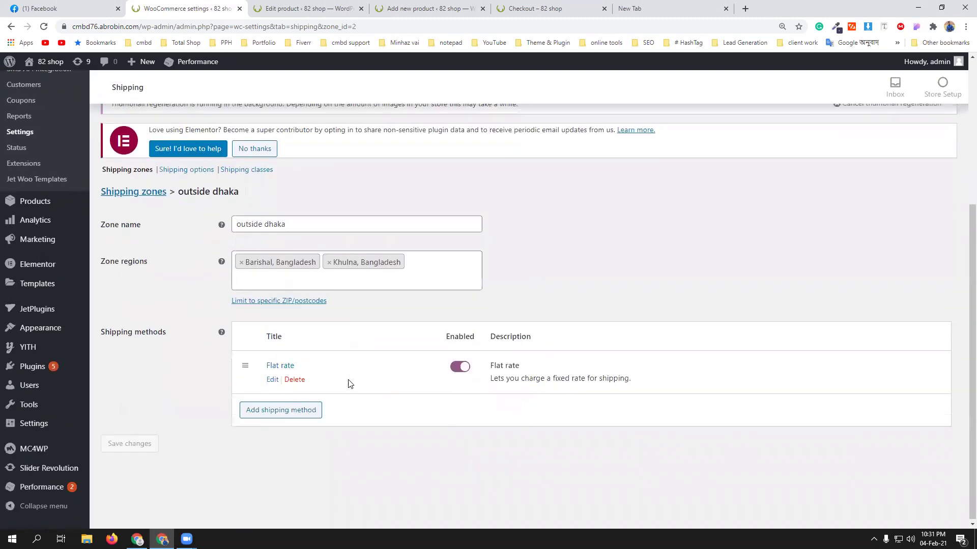
click(271, 378)
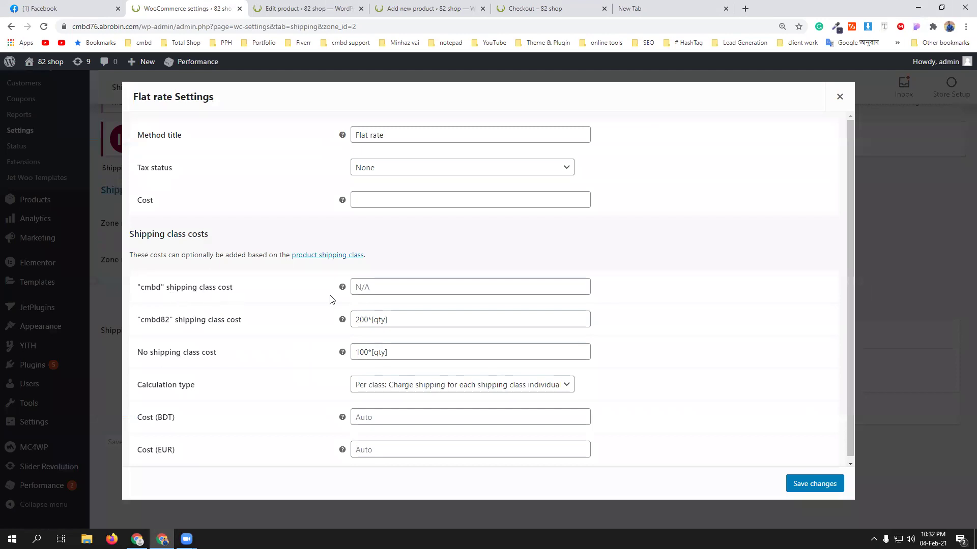
drag(395, 321, 342, 321)
key(ctrl+c)
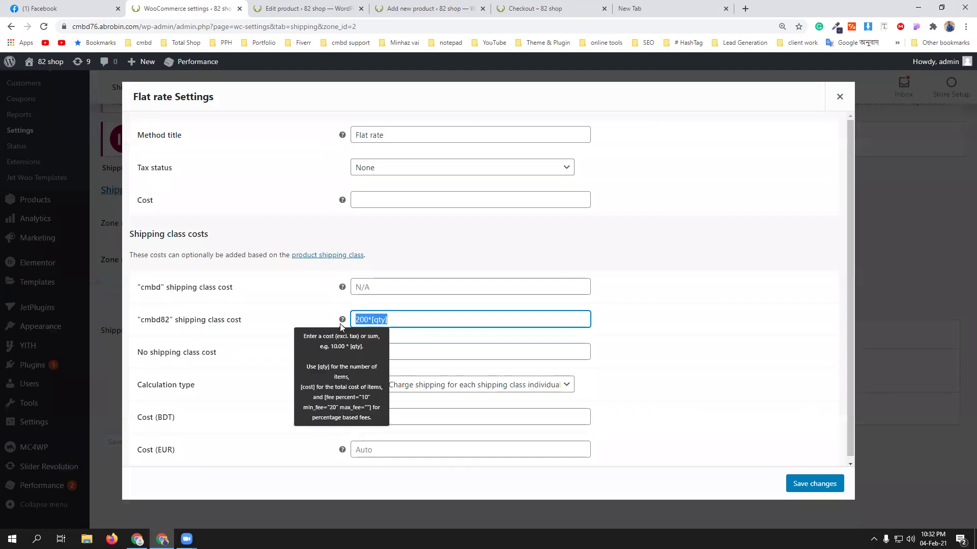
click(374, 286)
key(ctrl+v)
drag(360, 287, 356, 287)
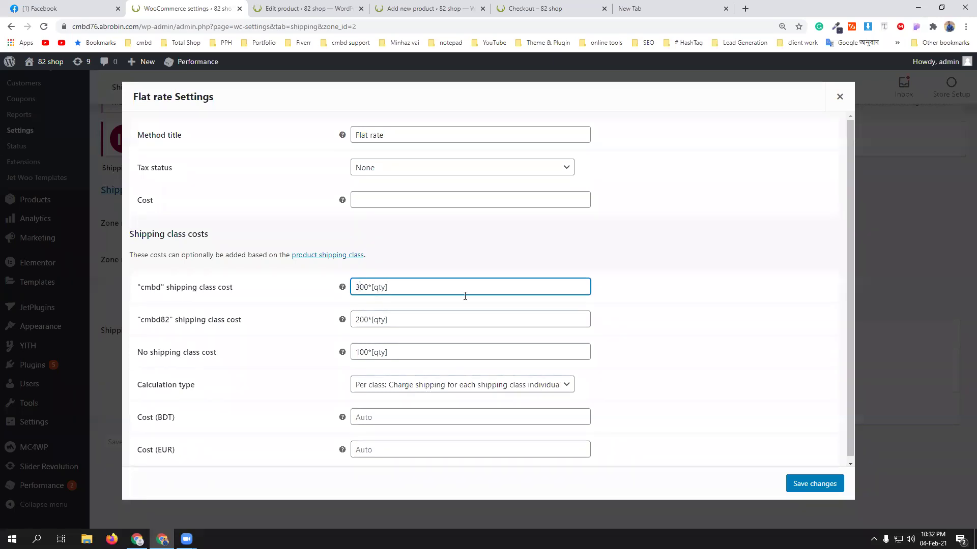
click(814, 484)
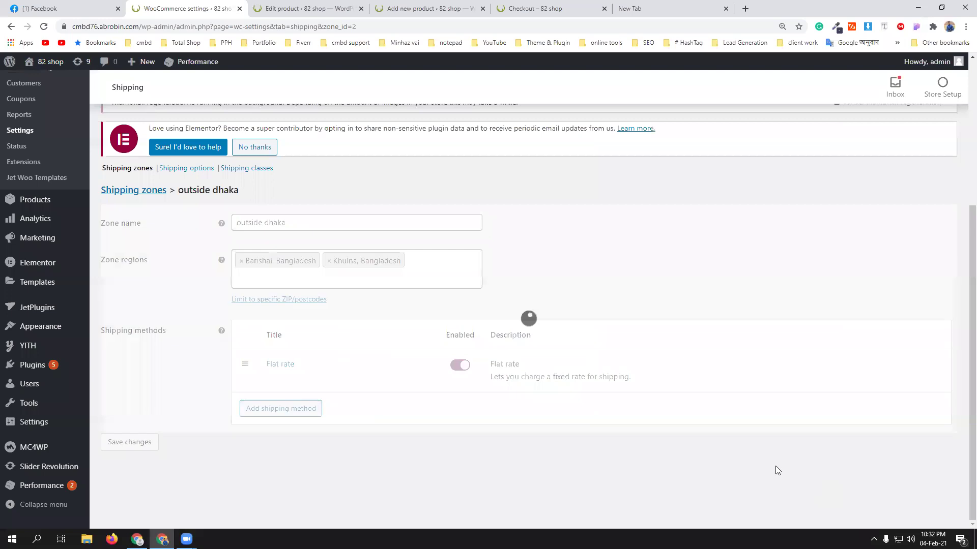
Reload the new product page and assign the cmbd shipping class in the product's shipping data
click(431, 7)
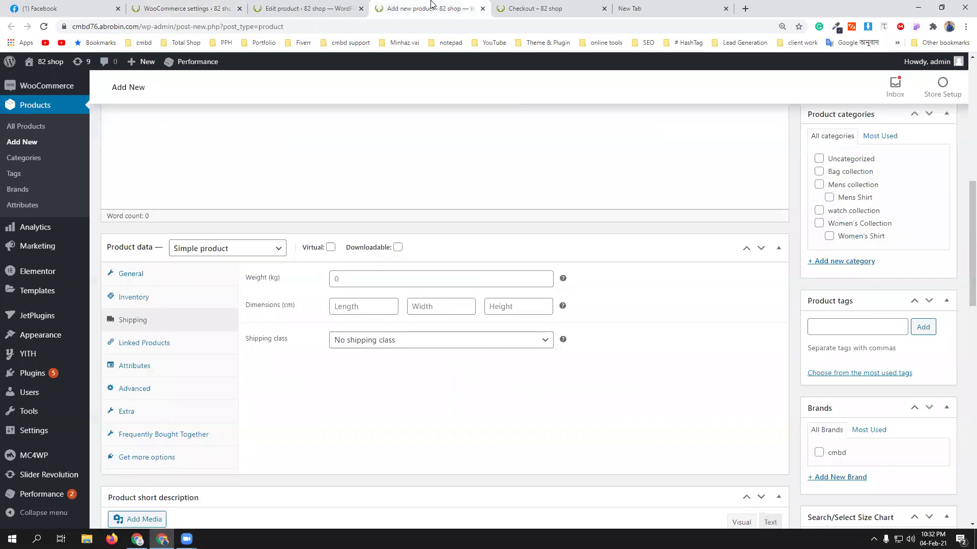
click(43, 28)
click(529, 79)
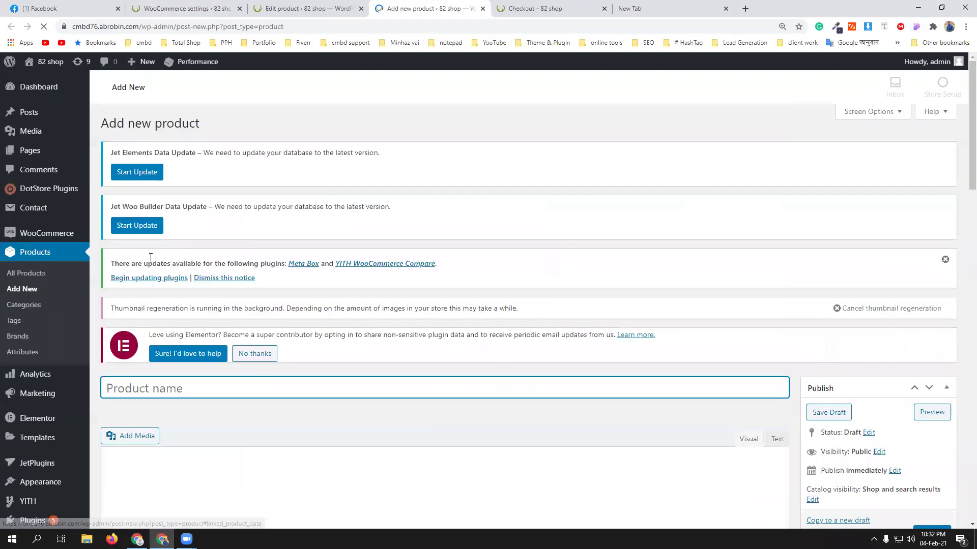
scroll(193, 446, down, 5)
scroll(179, 476, down, 2)
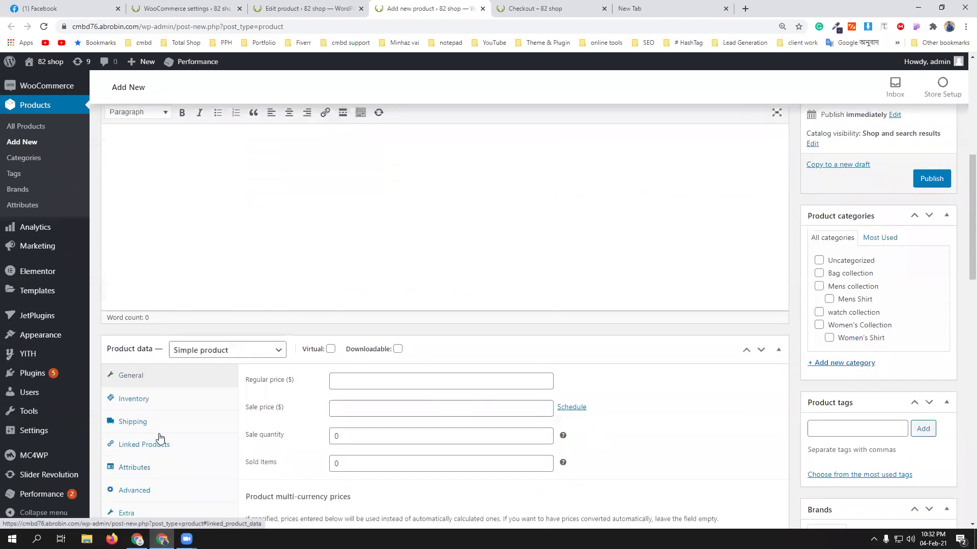
click(158, 431)
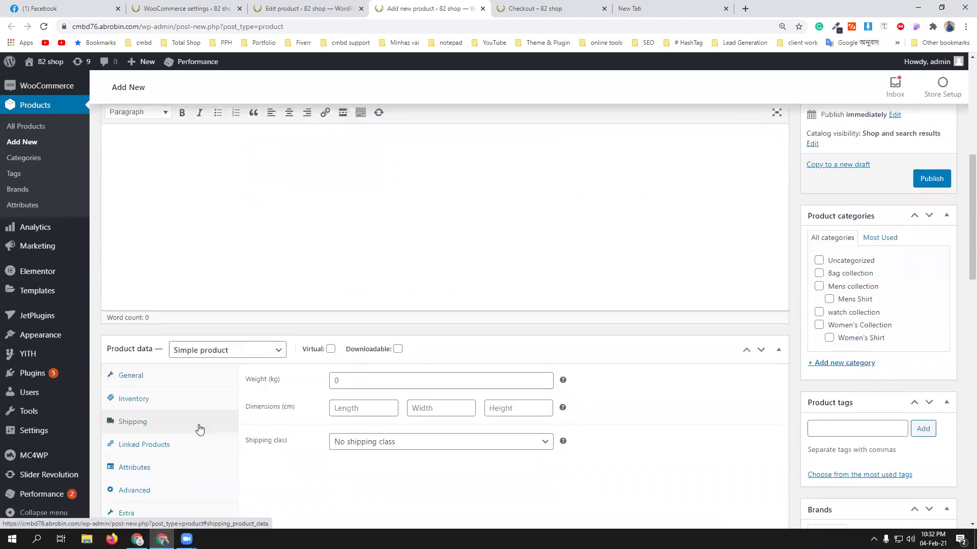
click(466, 443)
click(422, 467)
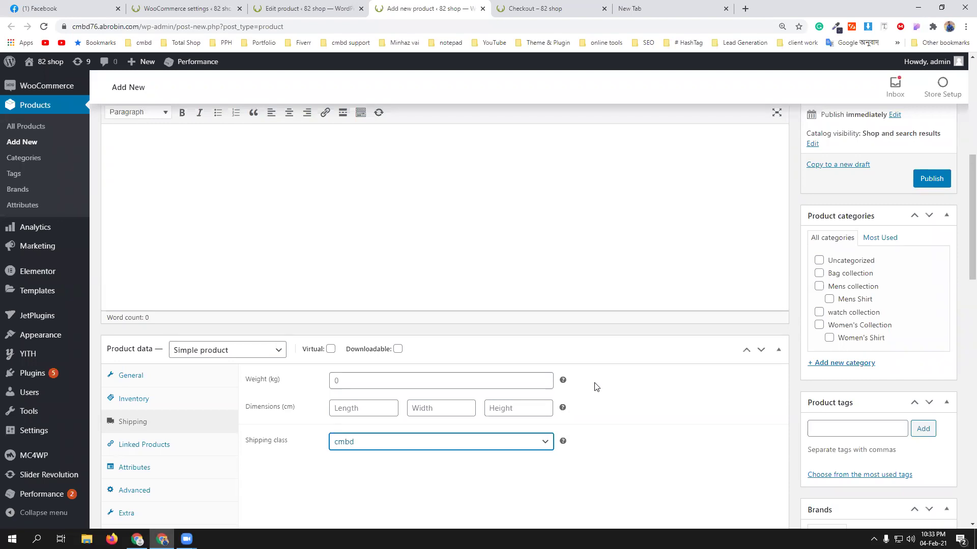
Upload, install and activate the plugin woocommerce-table-rate-shipping-v3.0.21.zip from the woo theme _ plugin folder
click(192, 5)
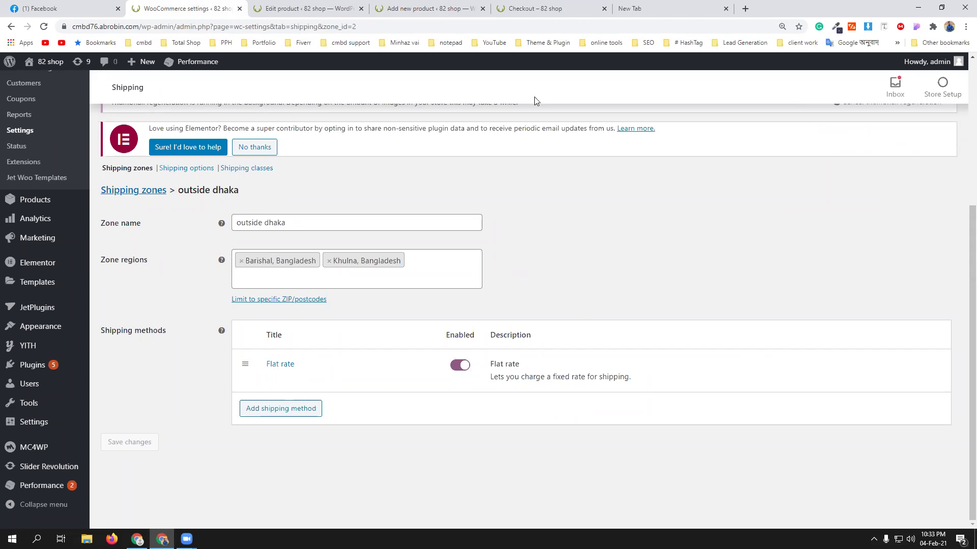
mouse_move(48, 365)
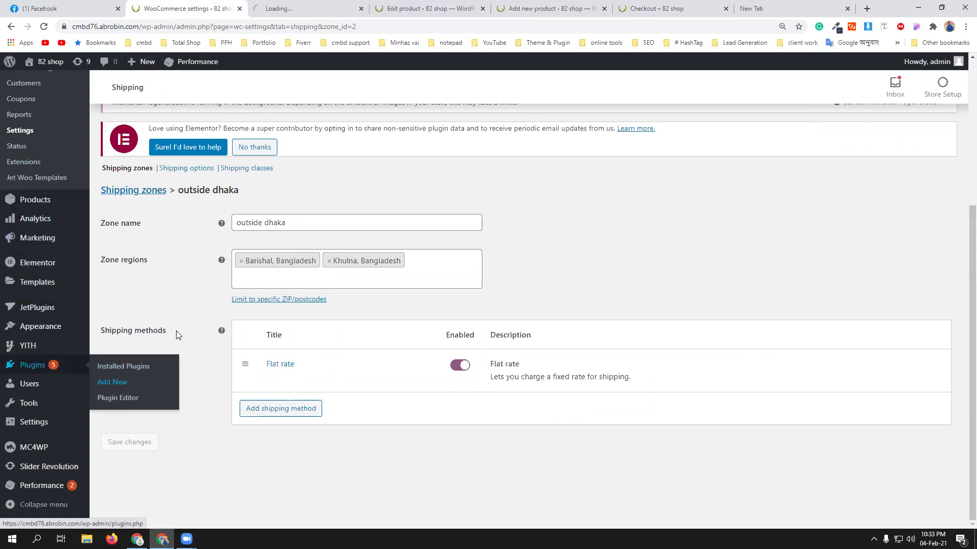
click(117, 383)
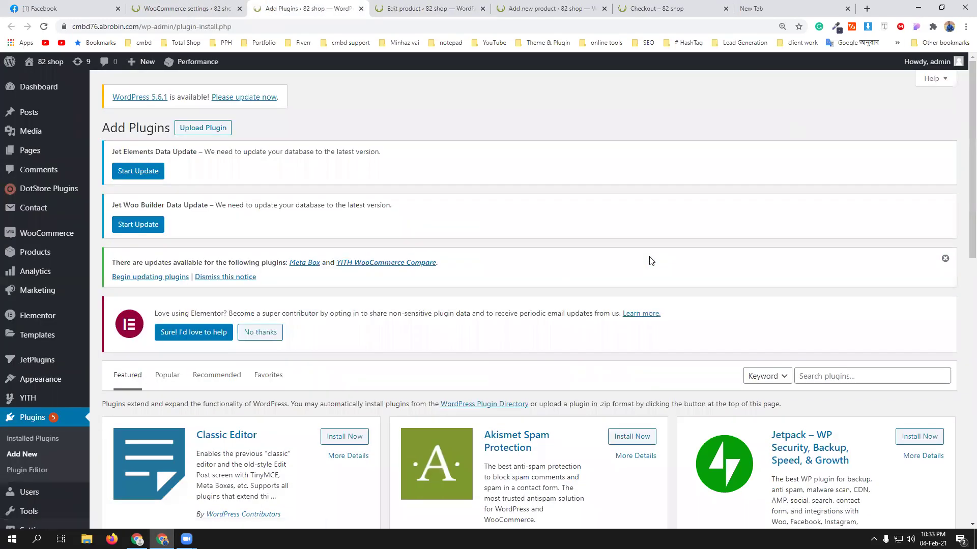
click(216, 133)
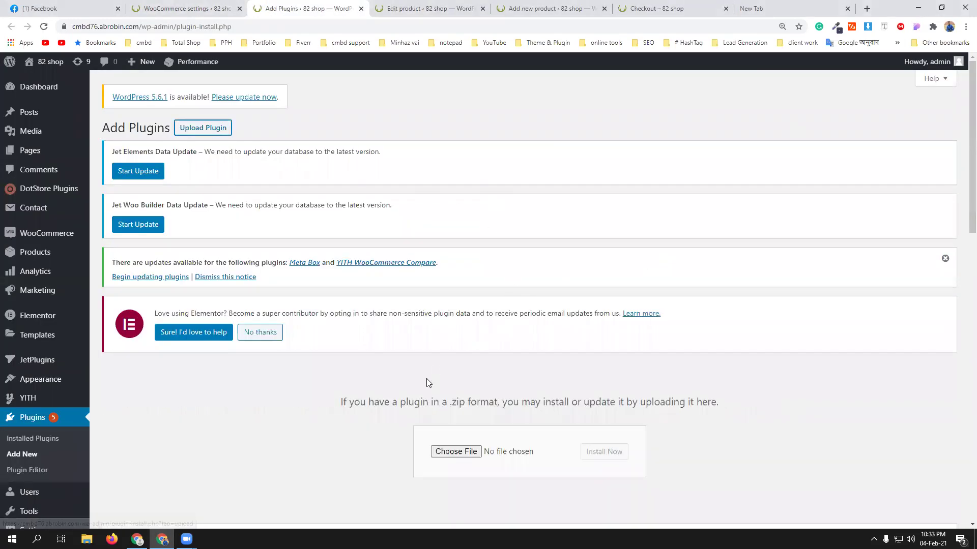
click(456, 452)
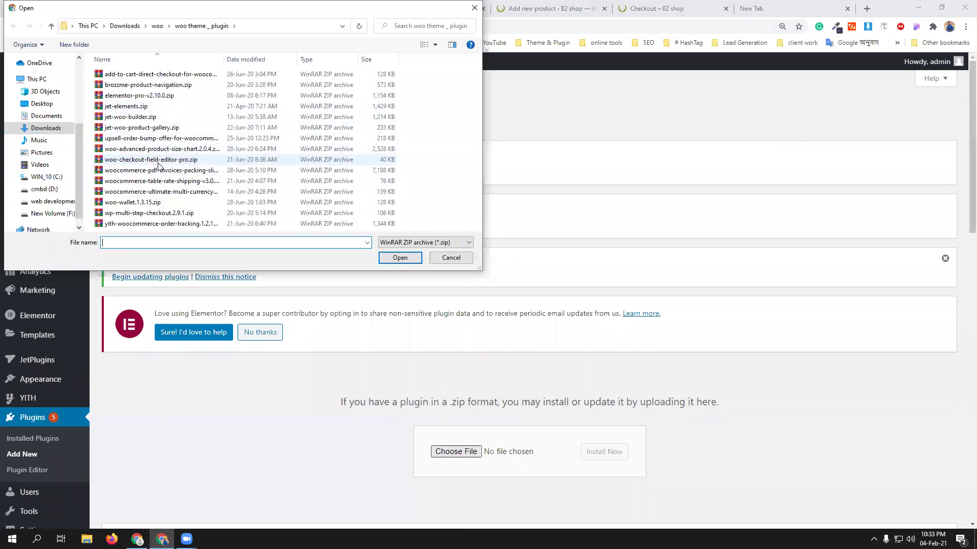
click(162, 181)
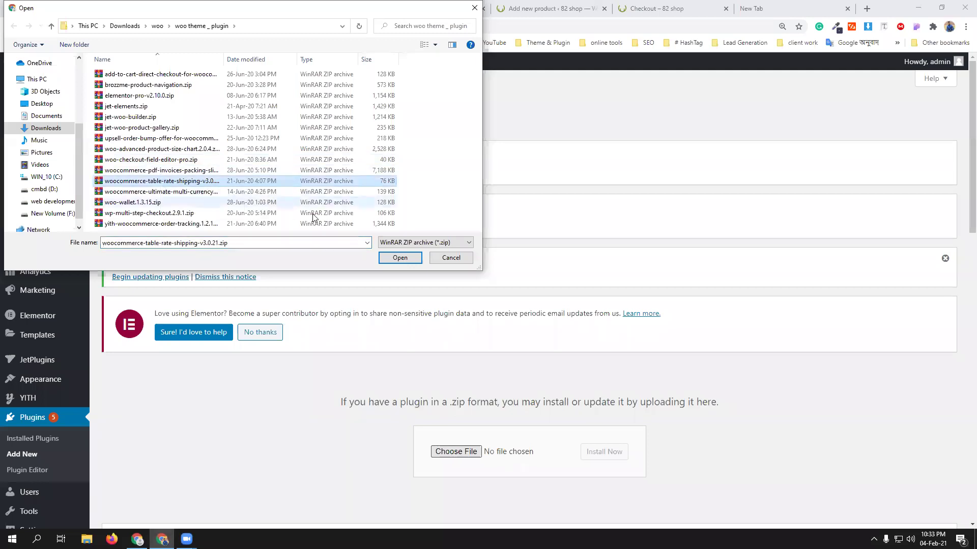
click(402, 259)
click(617, 453)
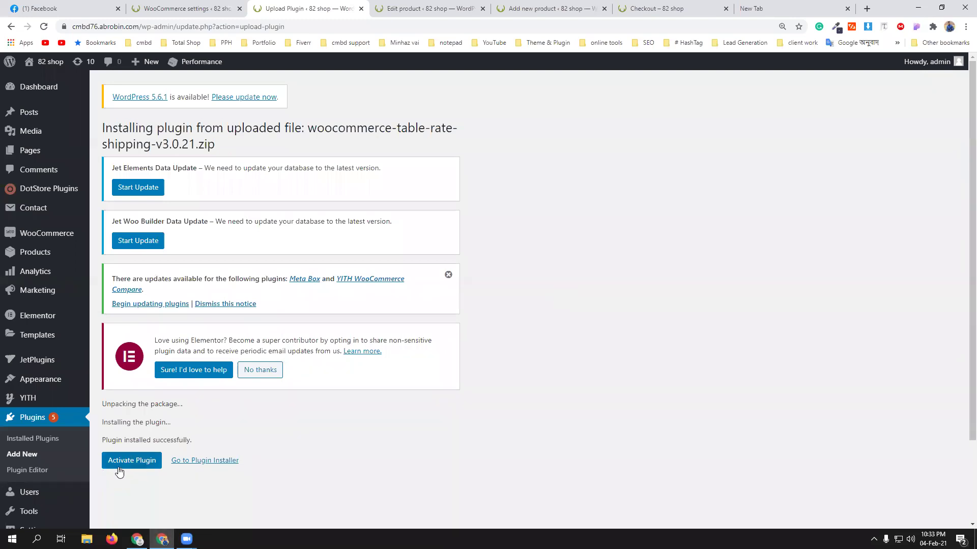
click(119, 471)
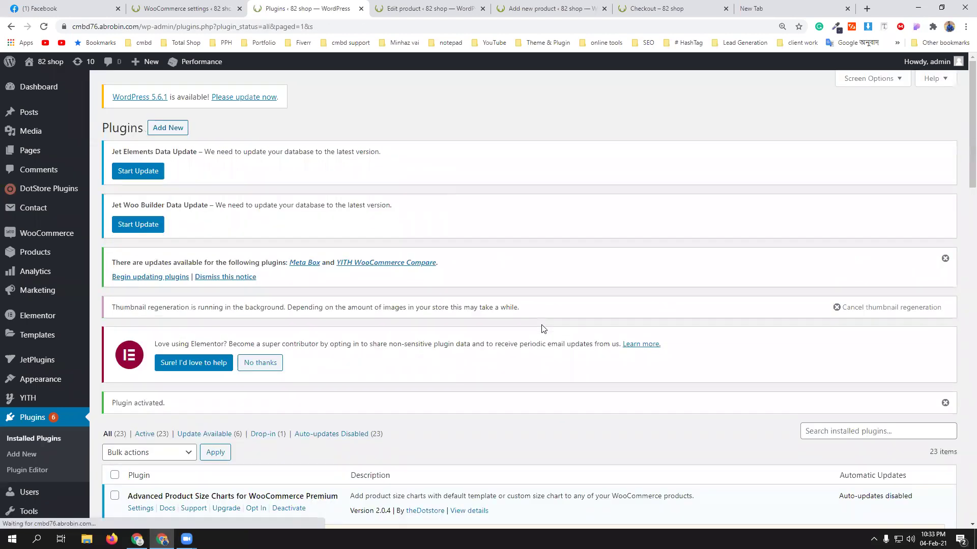
scroll(397, 386, down, 4)
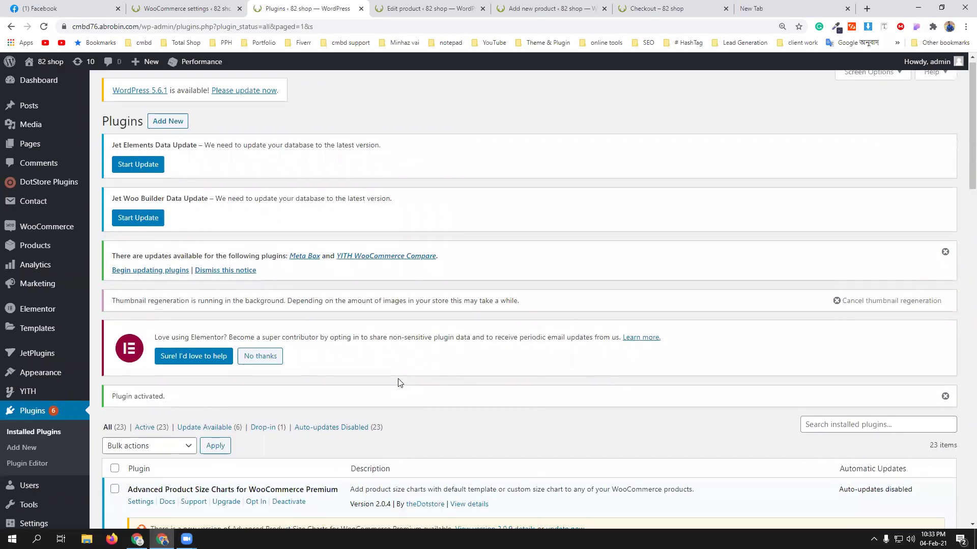
scroll(315, 360, up, 5)
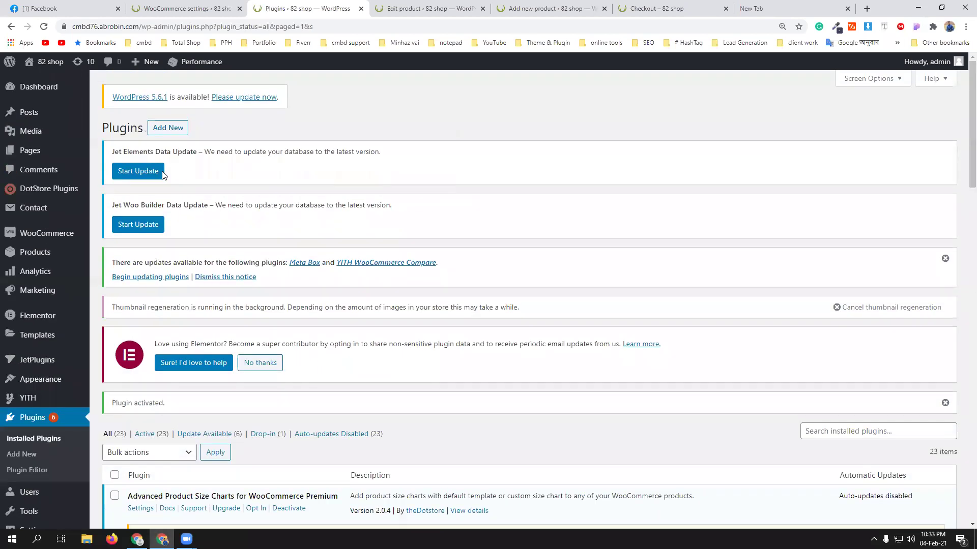
Reload the outside dhaka zone and review its flat rate settings without changing them
click(175, 8)
click(44, 26)
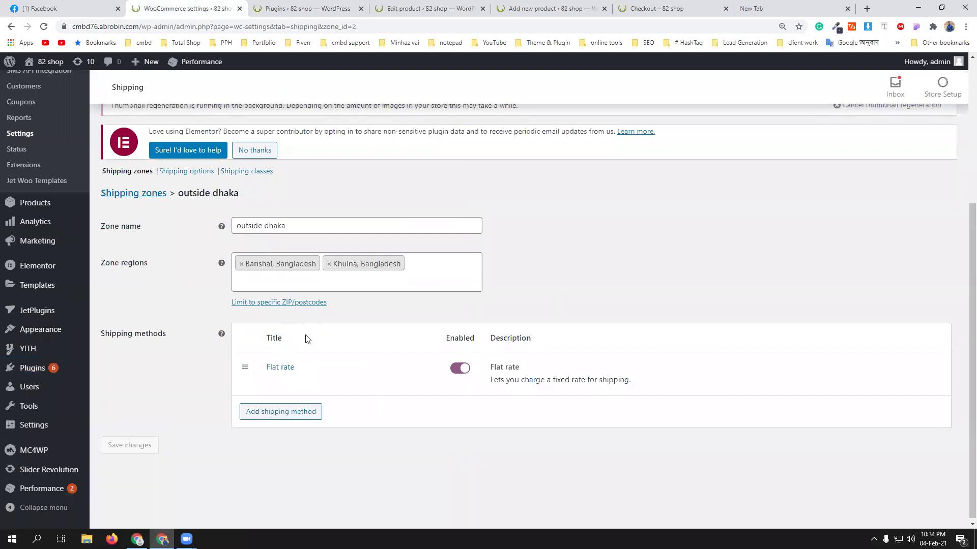
scroll(305, 338, up, 2)
scroll(651, 349, down, 2)
mouse_move(336, 371)
click(272, 381)
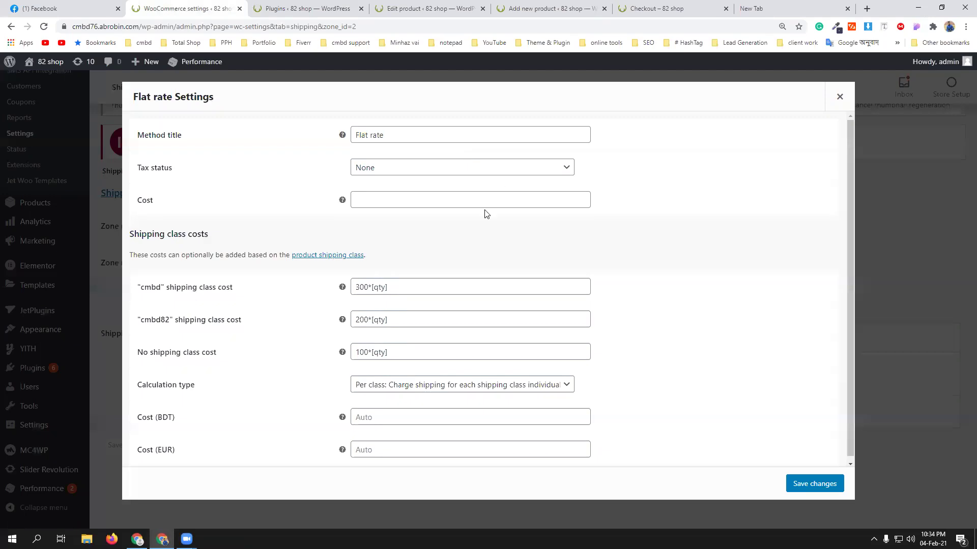
click(405, 134)
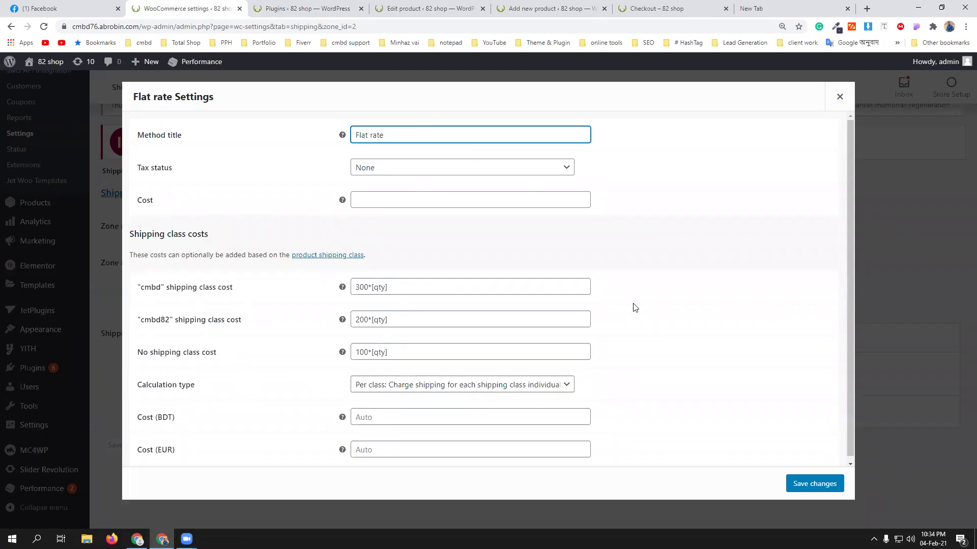
click(840, 96)
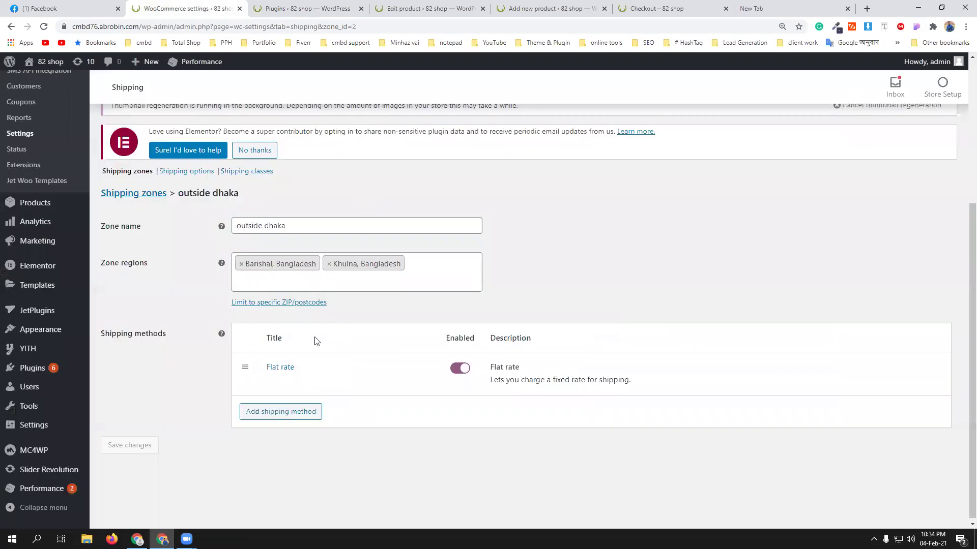
Delete the outside dhaka and Inside Dhaka shipping zones
scroll(315, 341, up, 2)
click(126, 297)
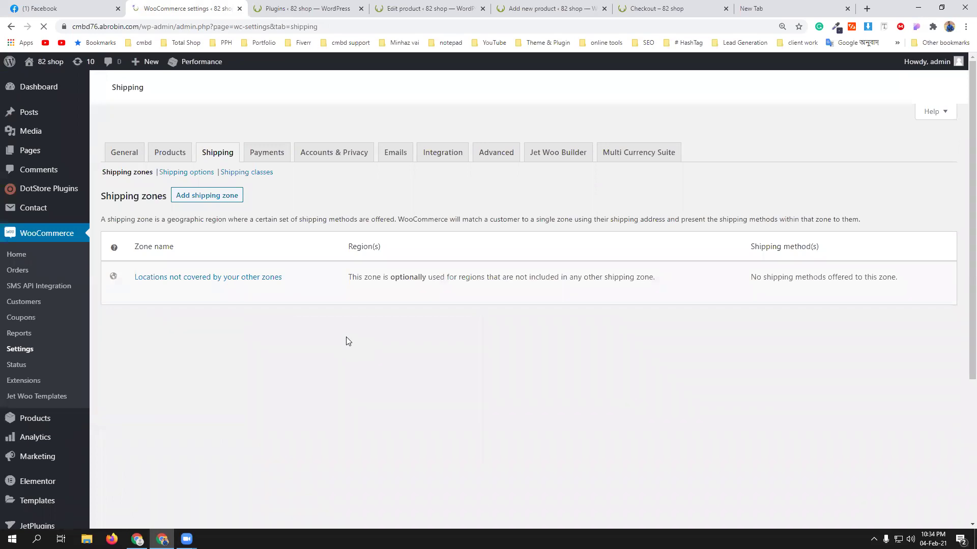
scroll(348, 340, down, 3)
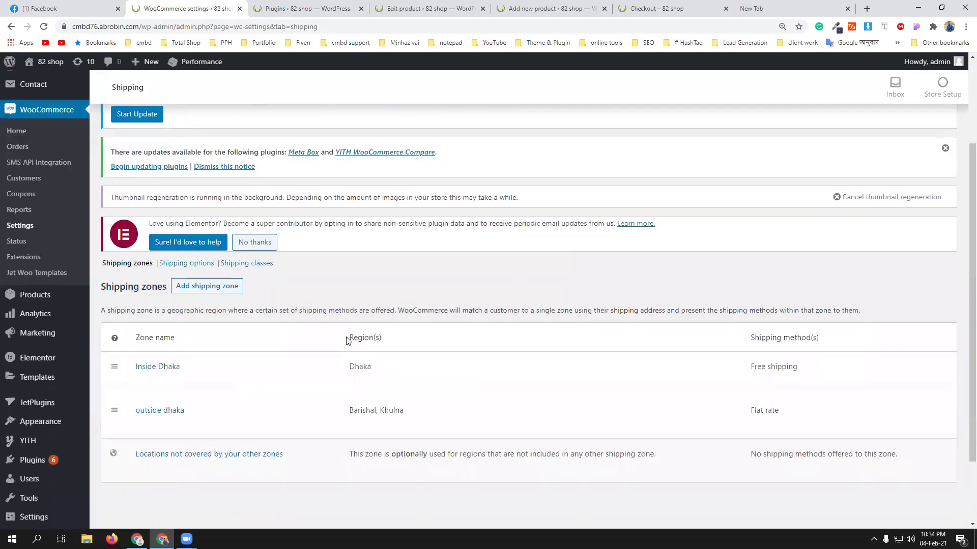
click(164, 395)
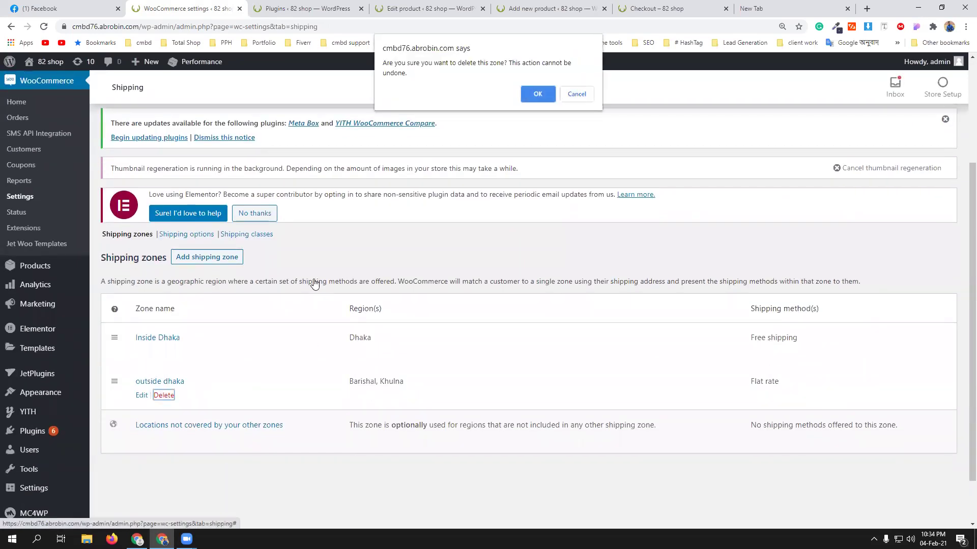
click(538, 96)
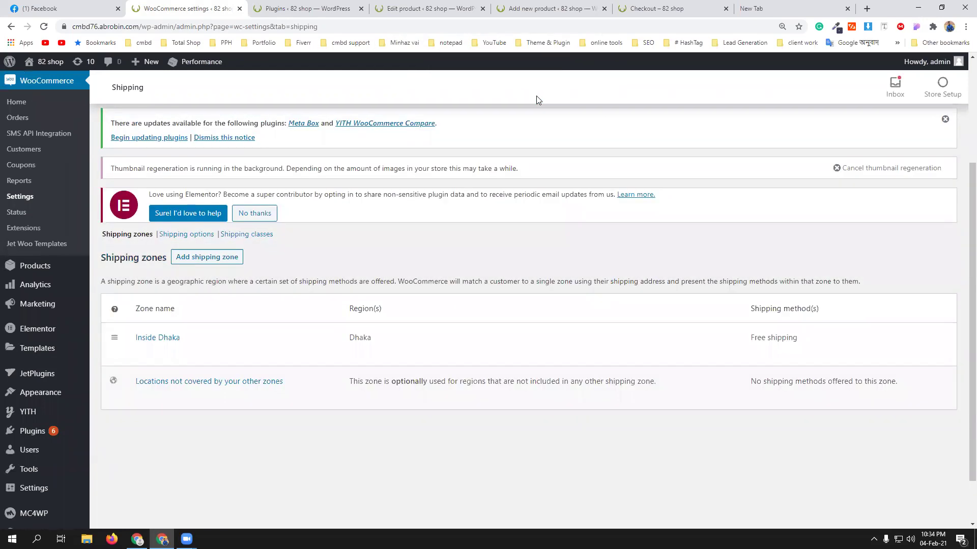
click(163, 351)
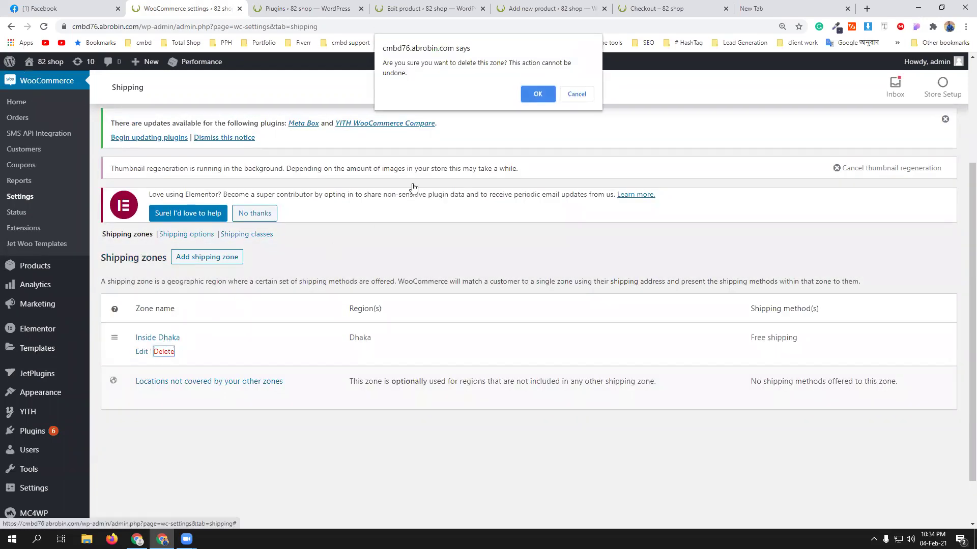
click(536, 92)
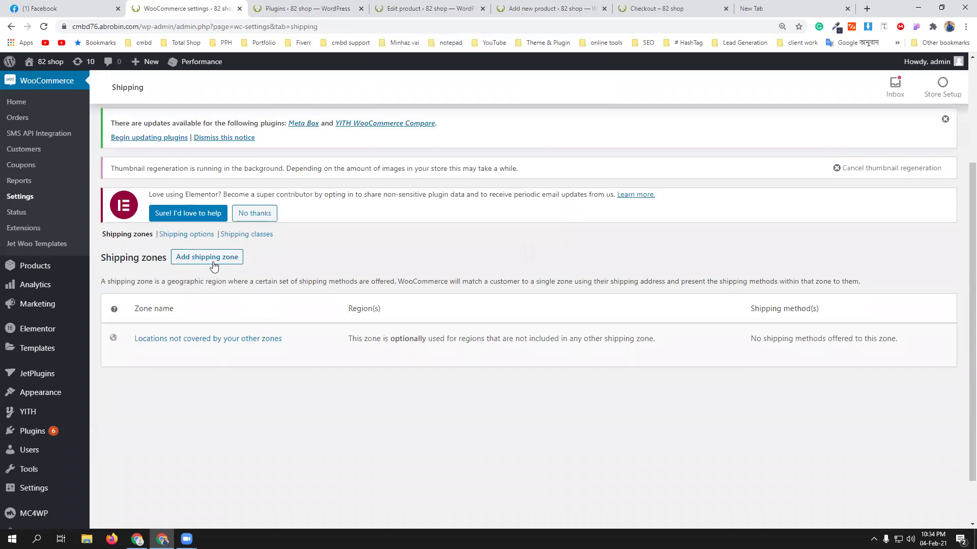
Create a new shipping zone named Outside Dhaka and set its region to Khulna, Bangladesh
click(214, 258)
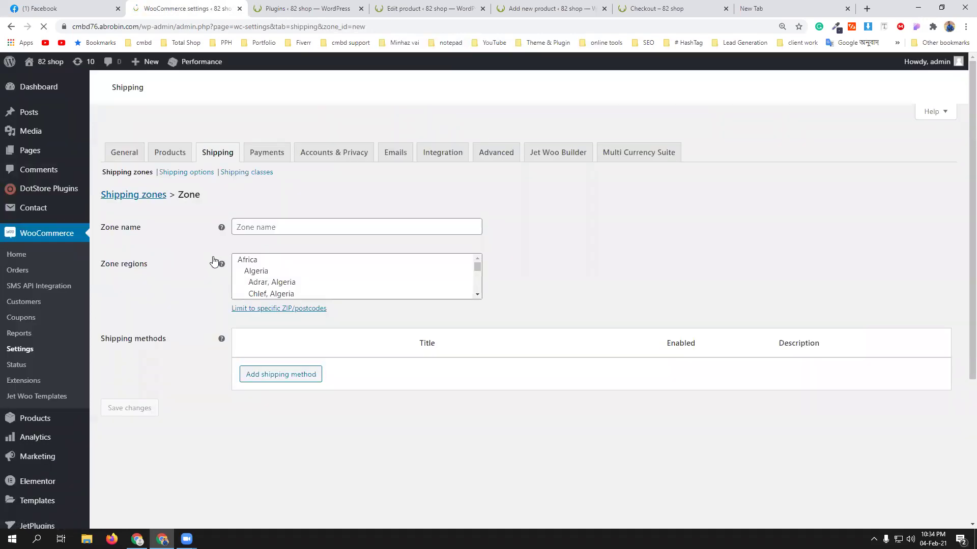
click(299, 230)
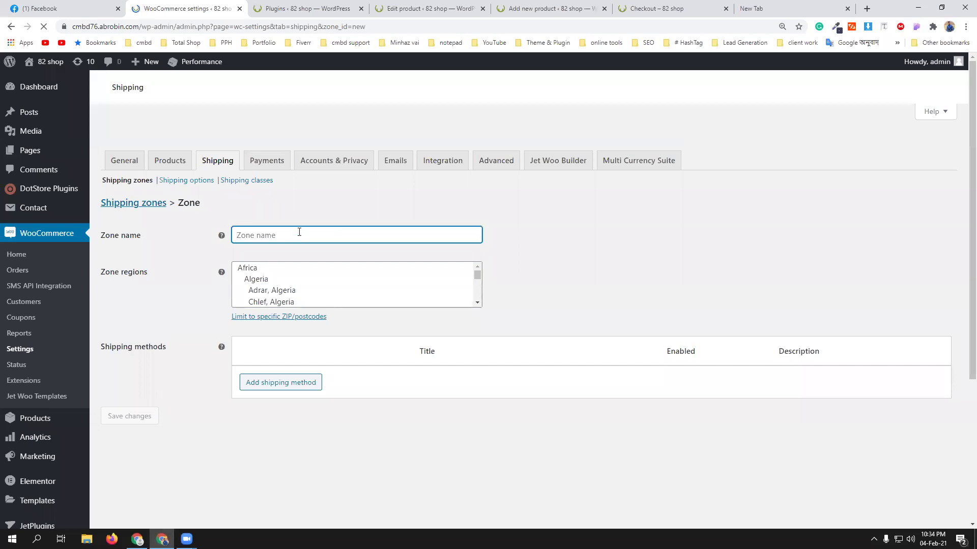
text(O)
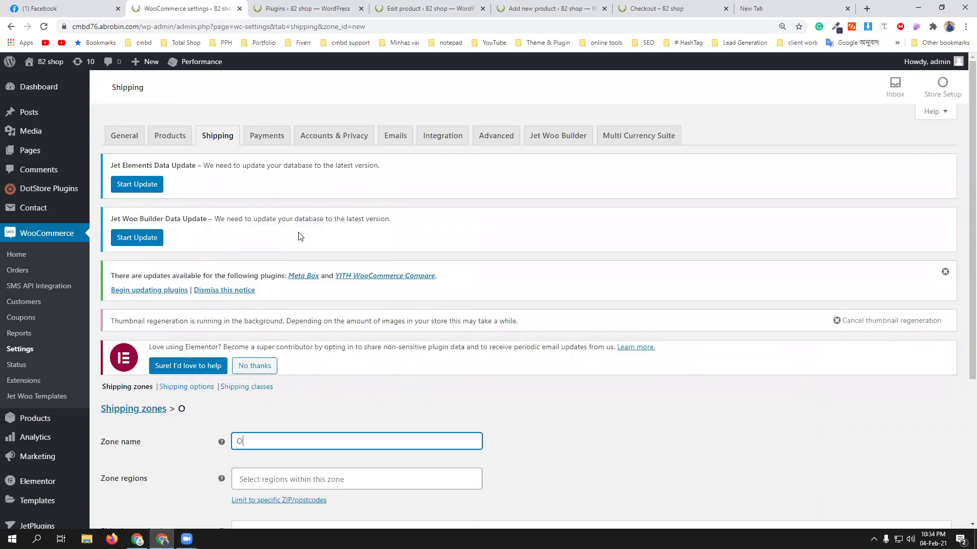
text(utside Dhaka)
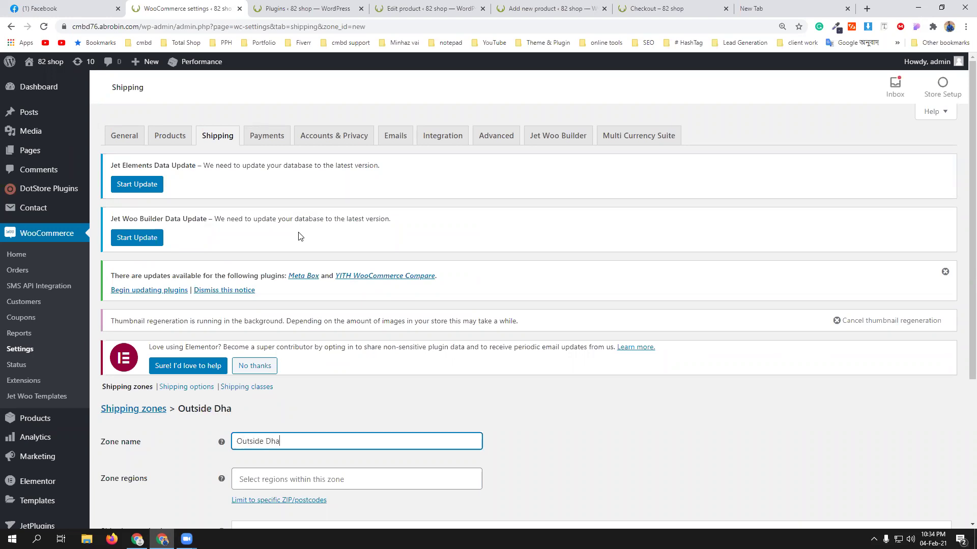
scroll(366, 343, down, 3)
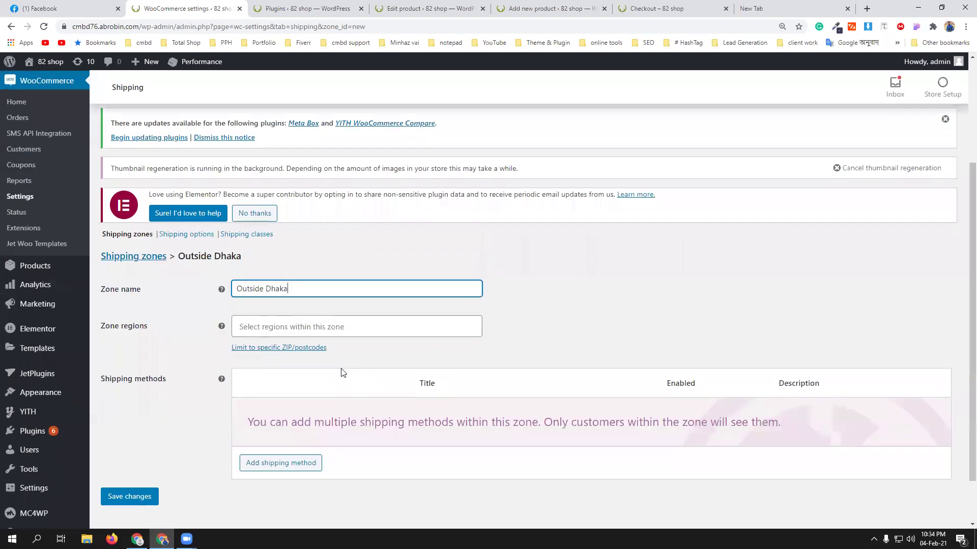
click(274, 324)
text(khulna)
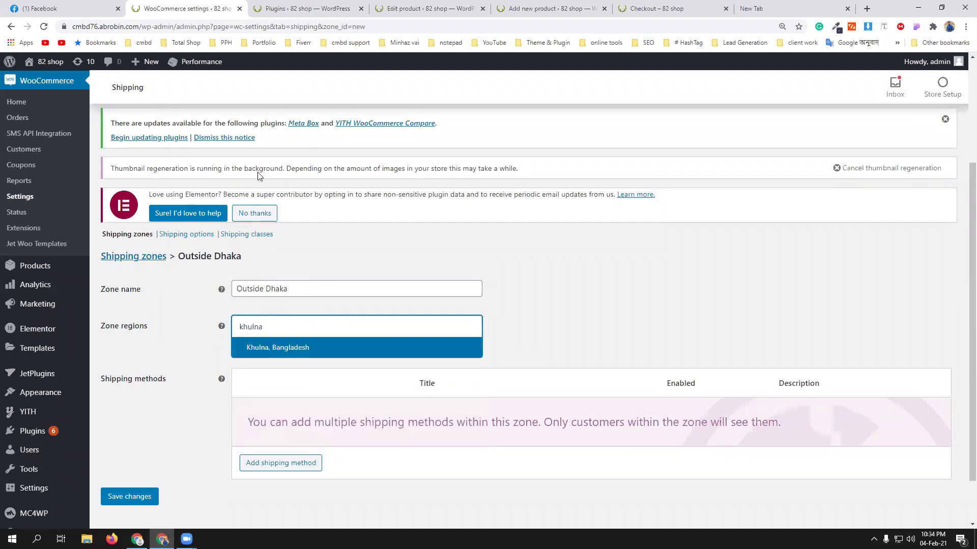
click(294, 348)
Add the Table rates shipping method to the Outside Dhaka zone
scroll(507, 341, down, 1)
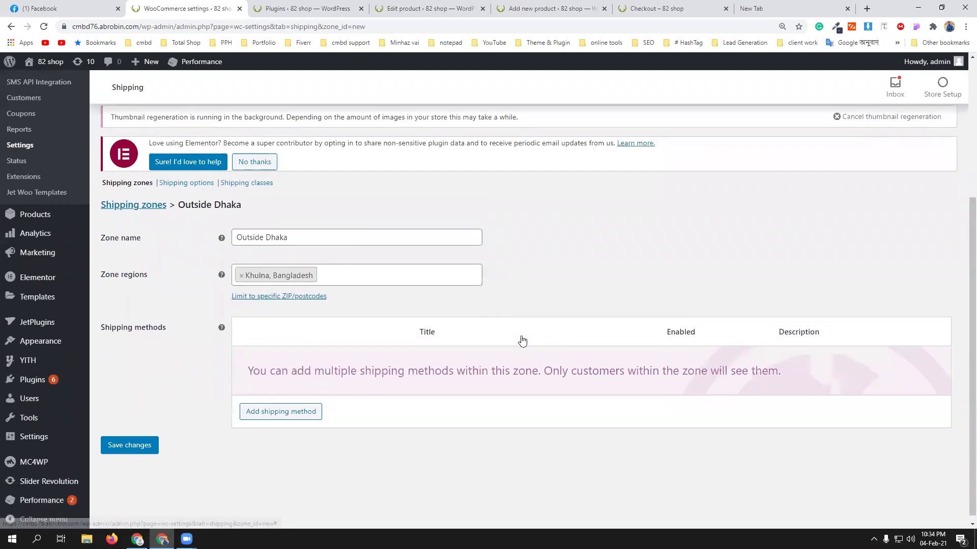
click(305, 408)
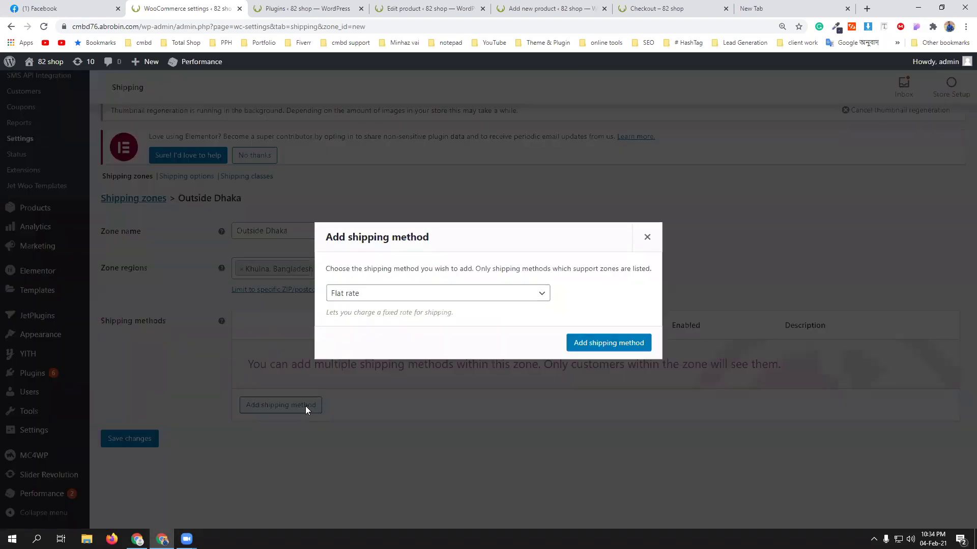
click(394, 301)
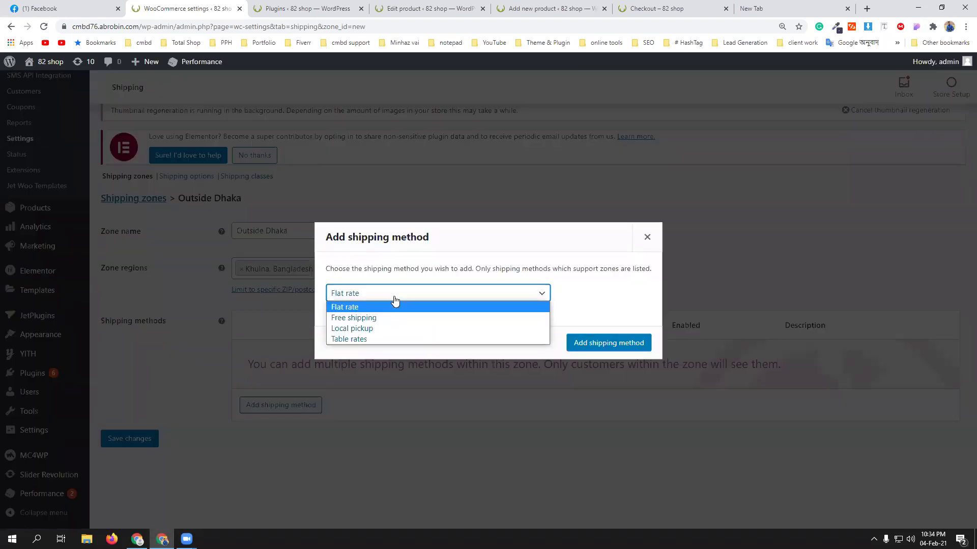
click(370, 339)
click(595, 343)
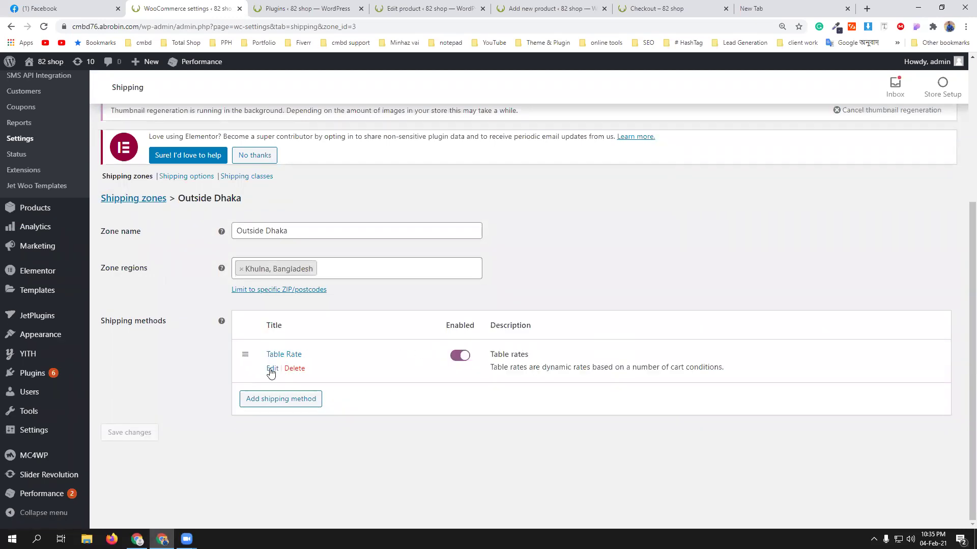
Open the Outside Dhaka zone's Table Rate settings and examine the cost fields, calculation type options, table rates and class priorities
click(271, 369)
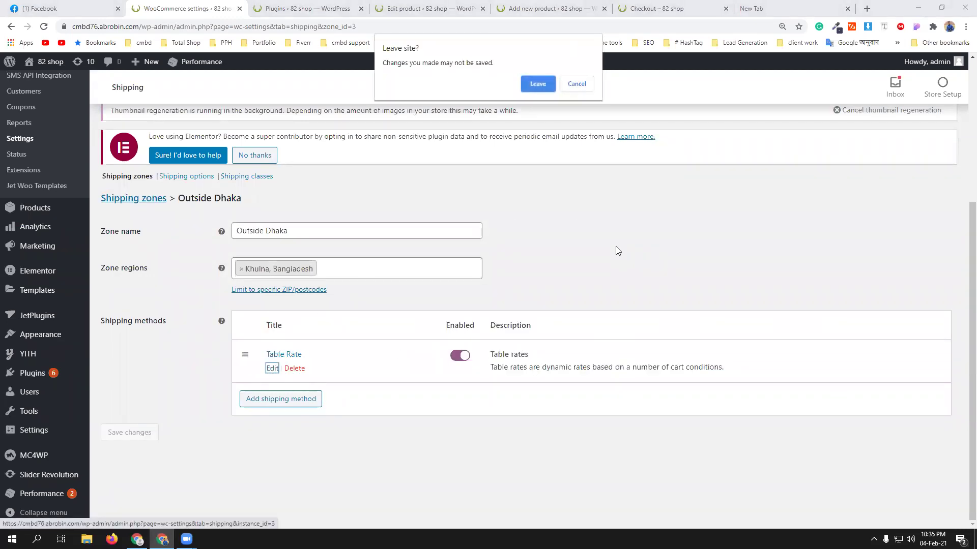
click(536, 87)
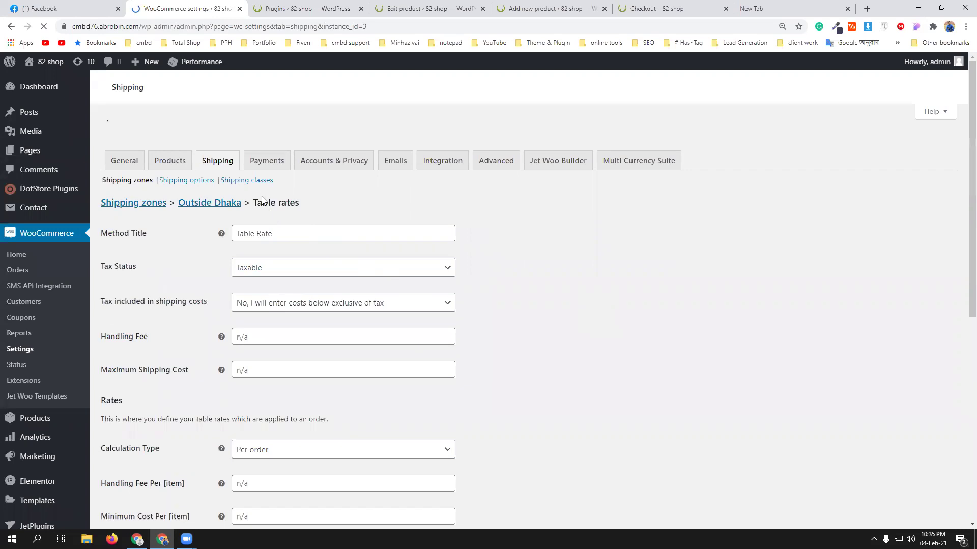
scroll(325, 286, down, 2)
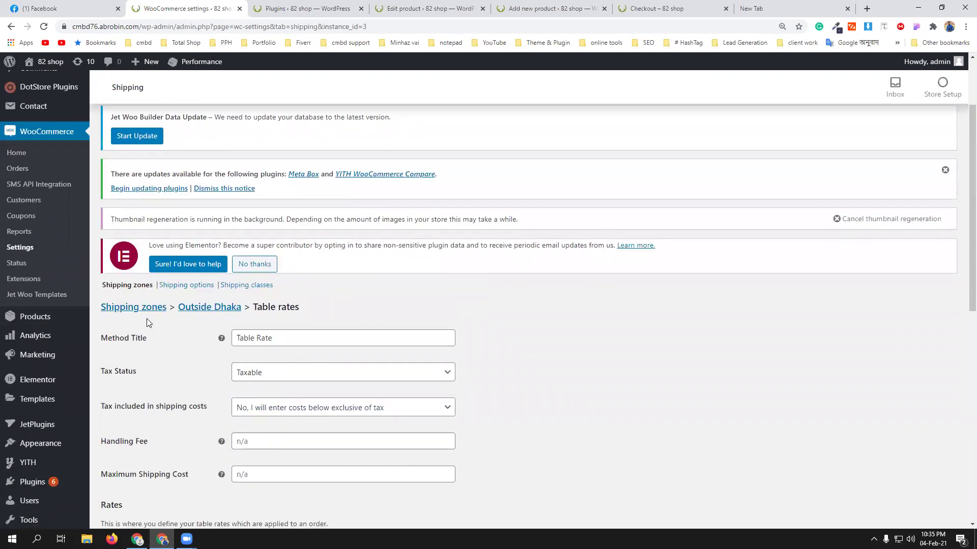
scroll(292, 364, down, 1)
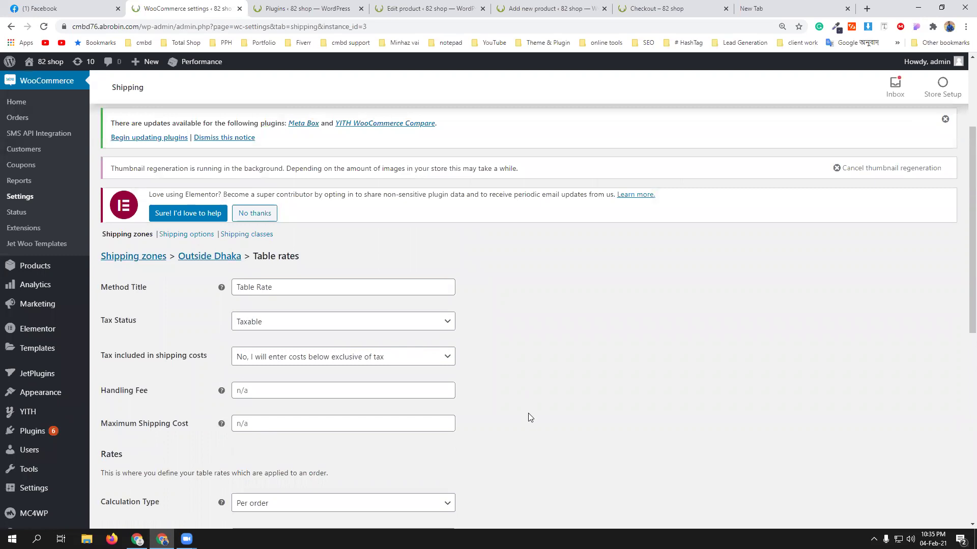
scroll(529, 414, down, 1)
scroll(531, 415, down, 1)
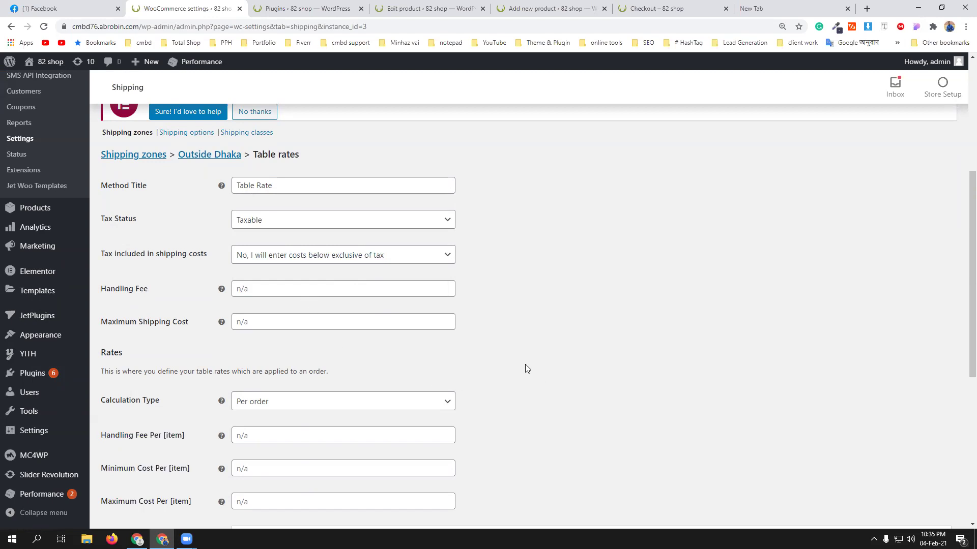
scroll(524, 363, down, 3)
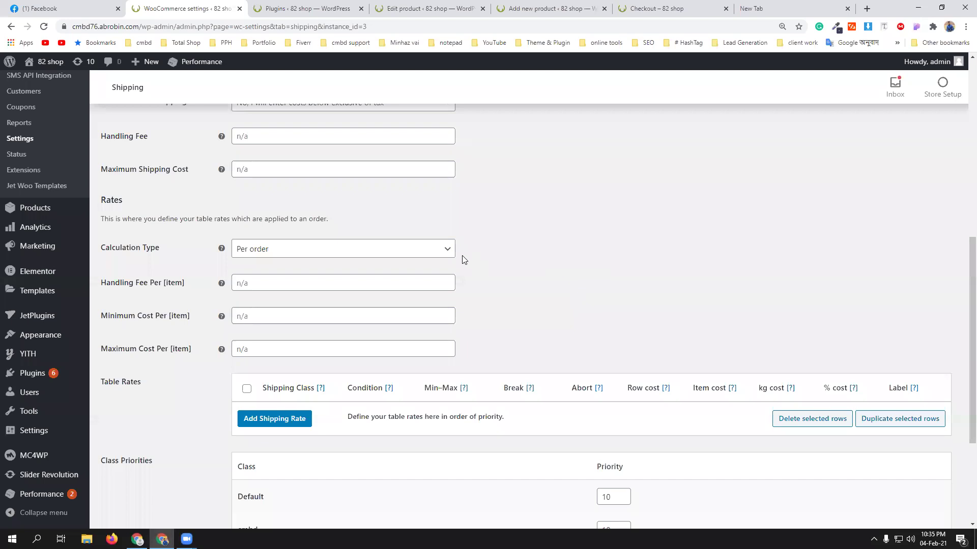
click(448, 251)
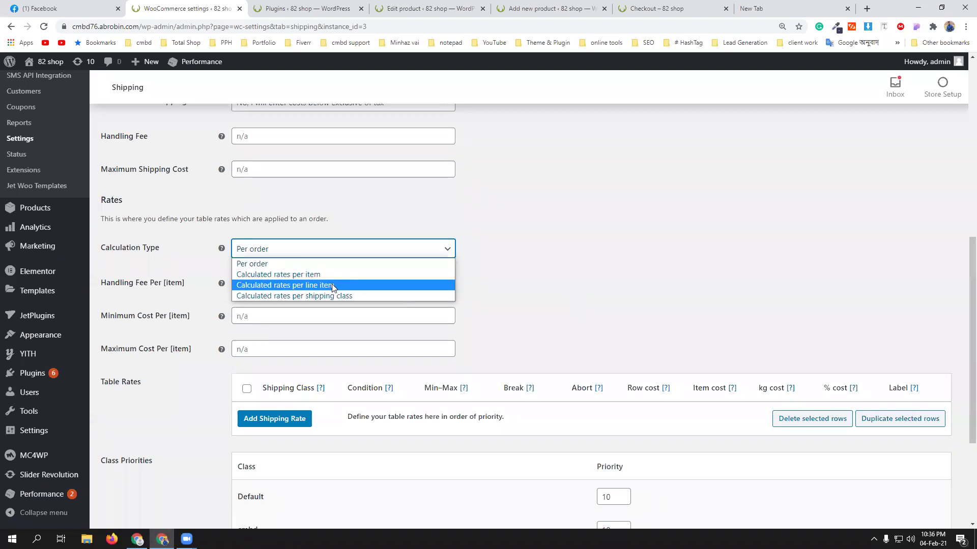
click(515, 297)
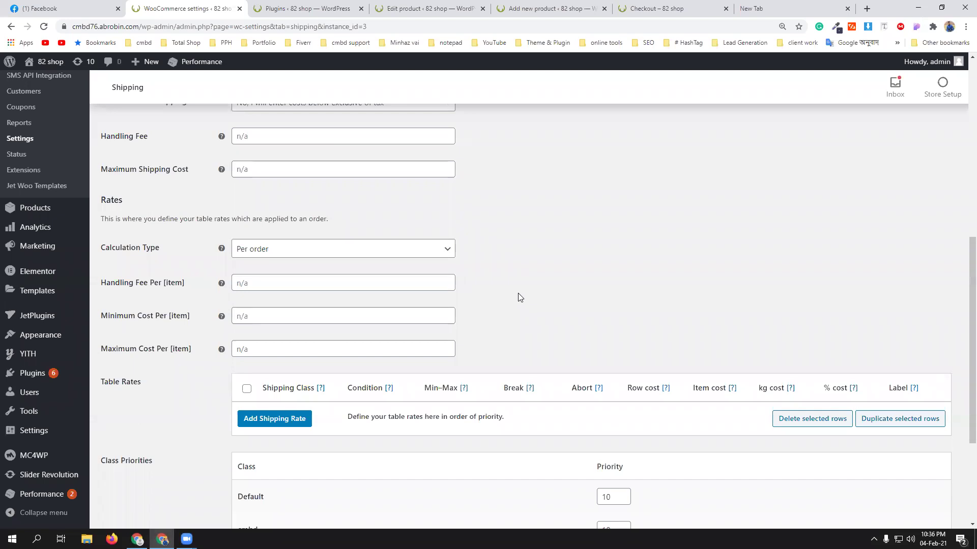
scroll(518, 298, down, 1)
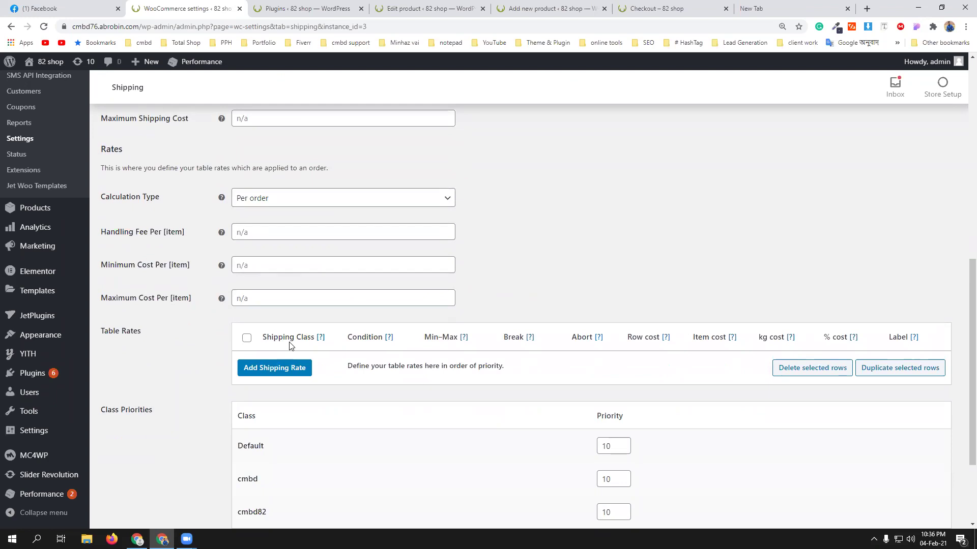
scroll(291, 351, down, 1)
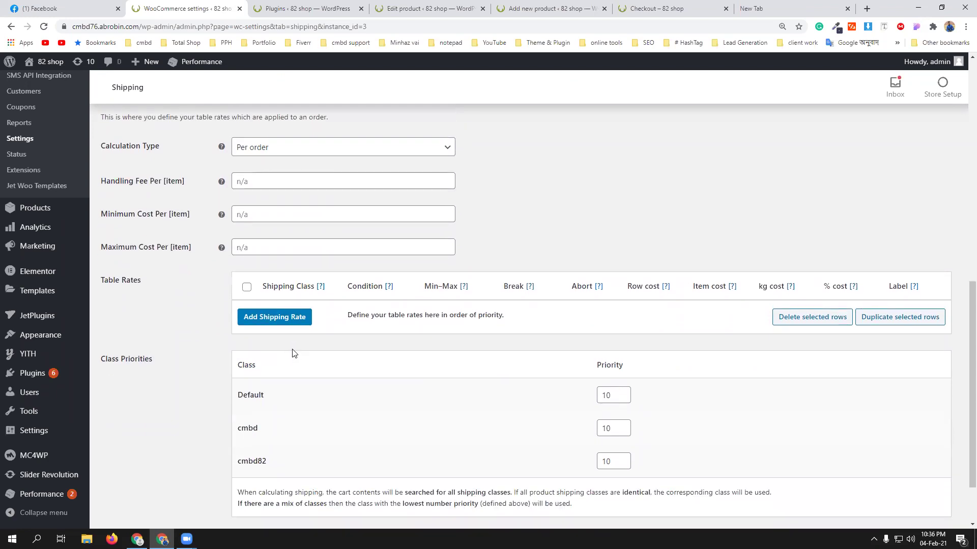
scroll(306, 399, down, 1)
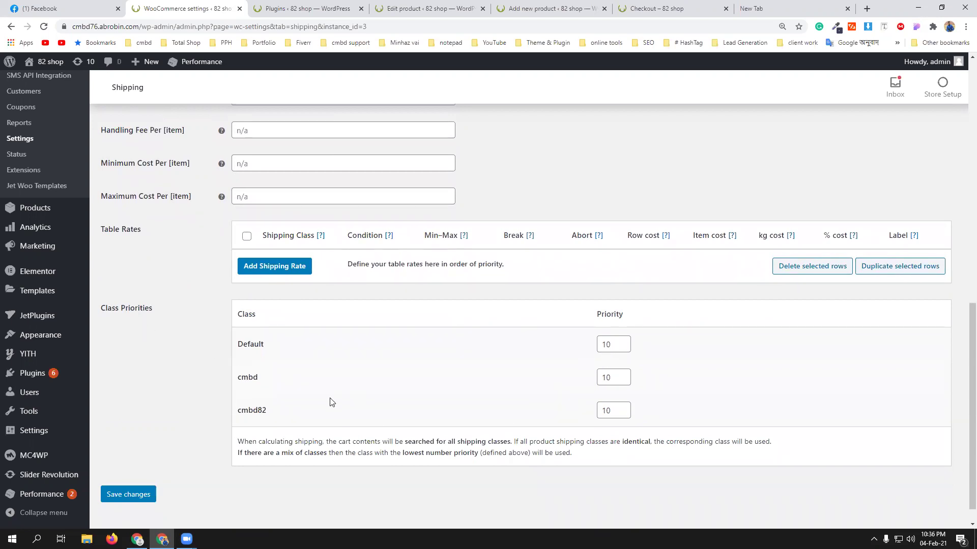
scroll(330, 401, up, 1)
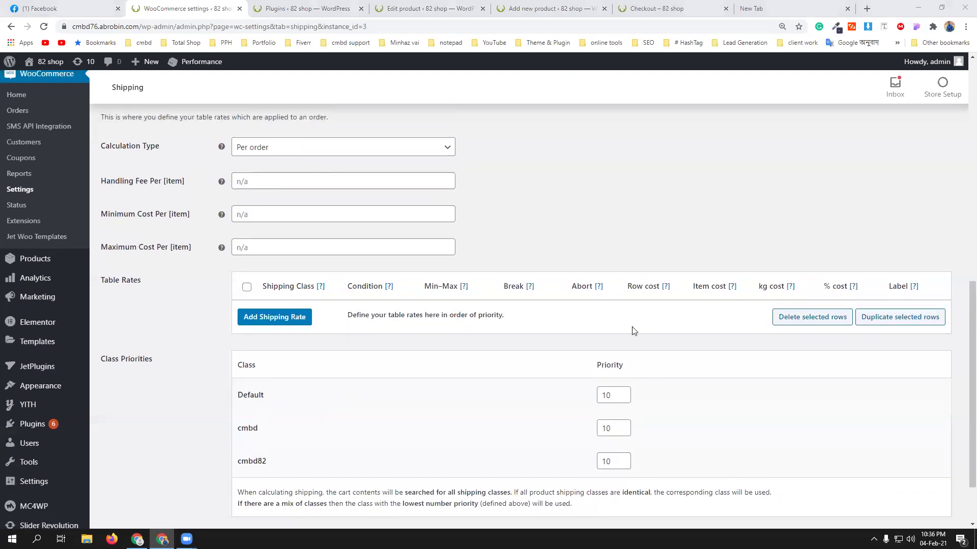
scroll(634, 331, up, 1)
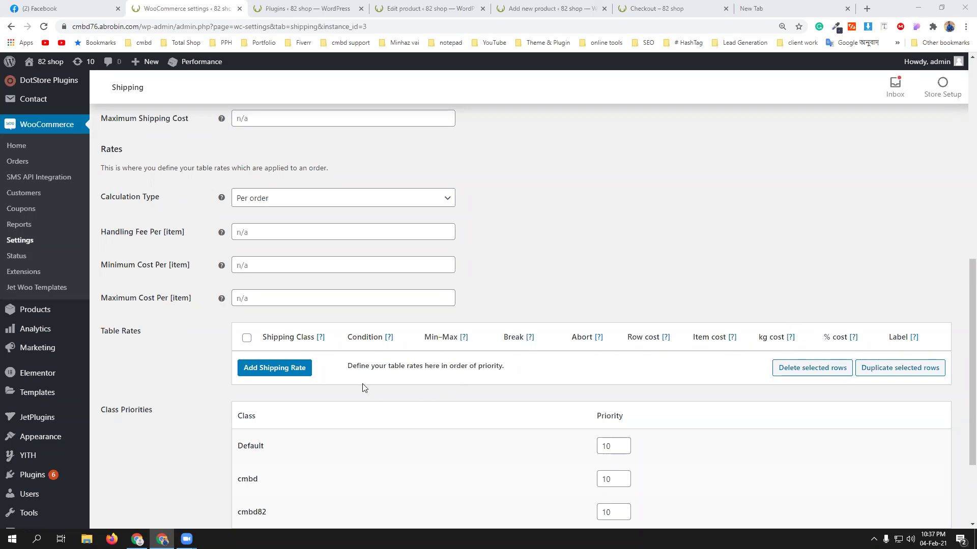
Add a shipping rate row to the table rates with shipping class No class and condition Price
click(267, 370)
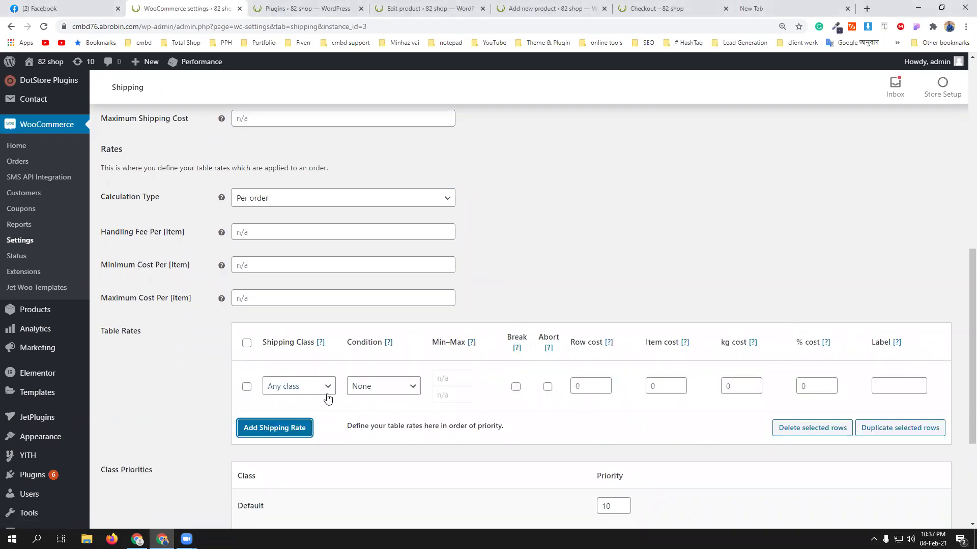
click(327, 395)
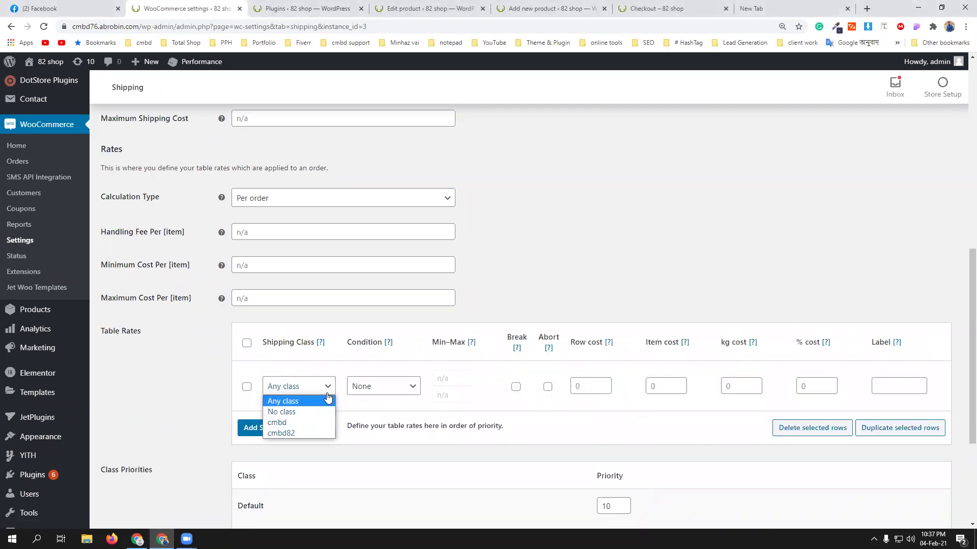
click(303, 410)
click(409, 387)
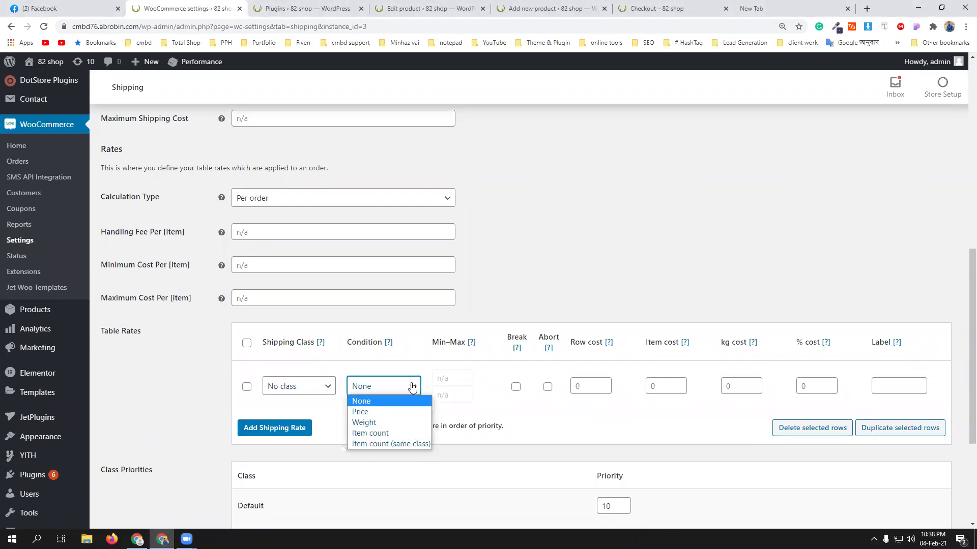
click(396, 412)
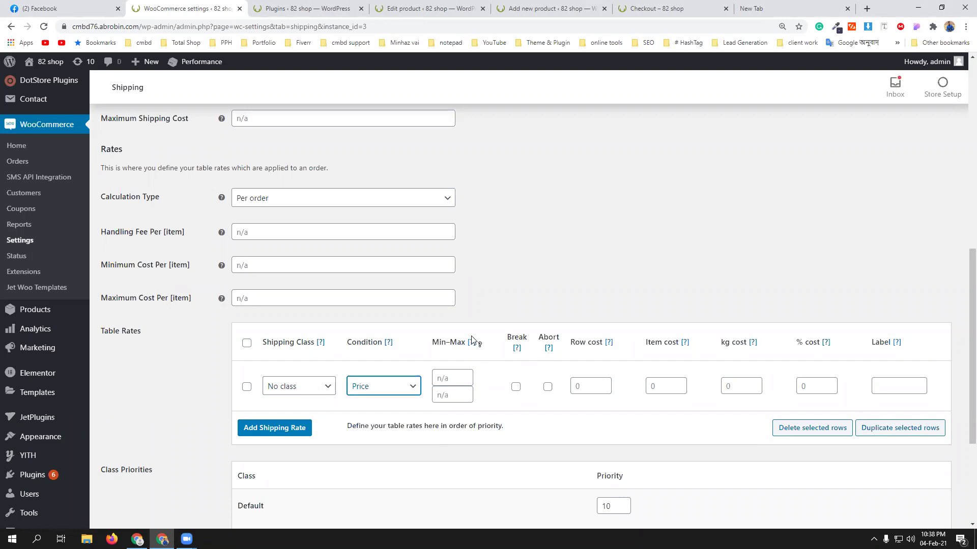
Set the No class rate's price range to 0 minimum and 100000 maximum, with a row cost of 10
click(457, 379)
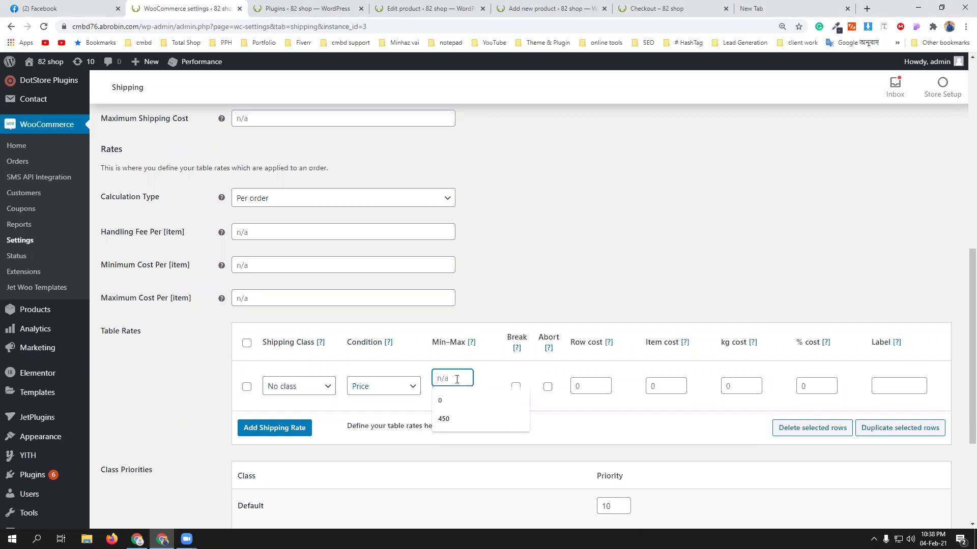
text(0)
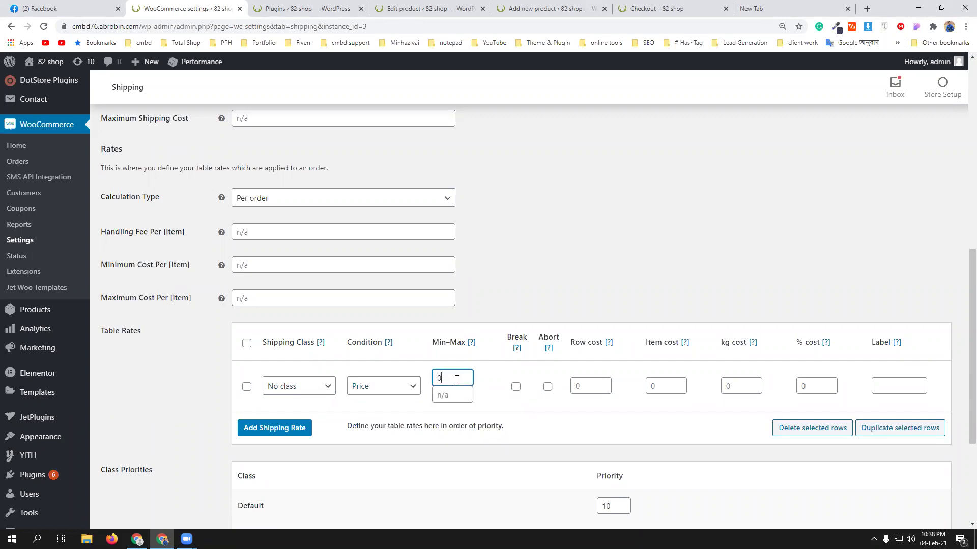
click(455, 398)
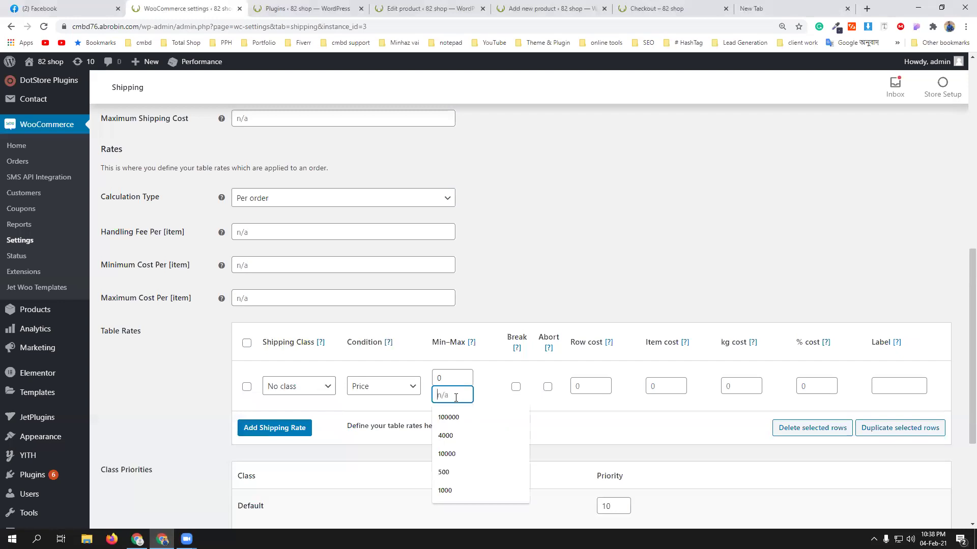
click(457, 417)
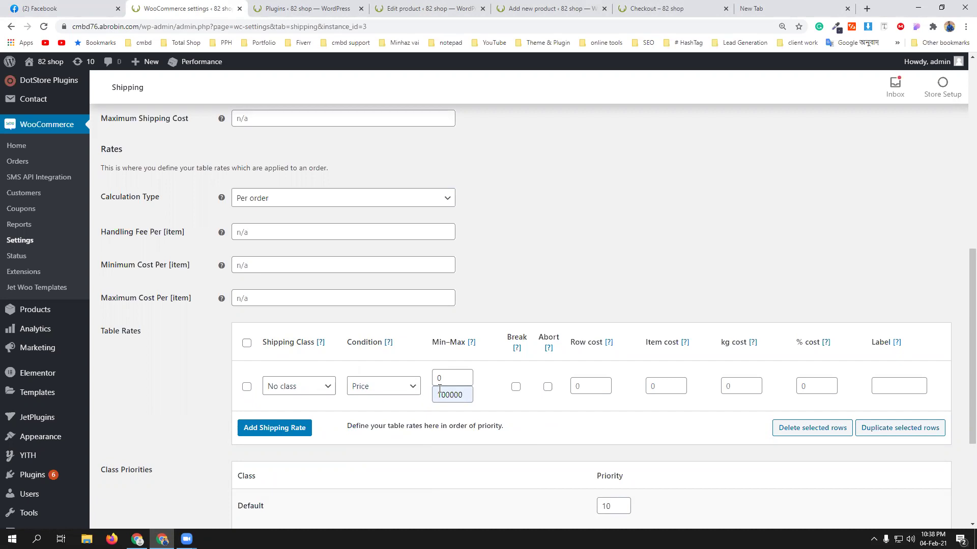
click(586, 387)
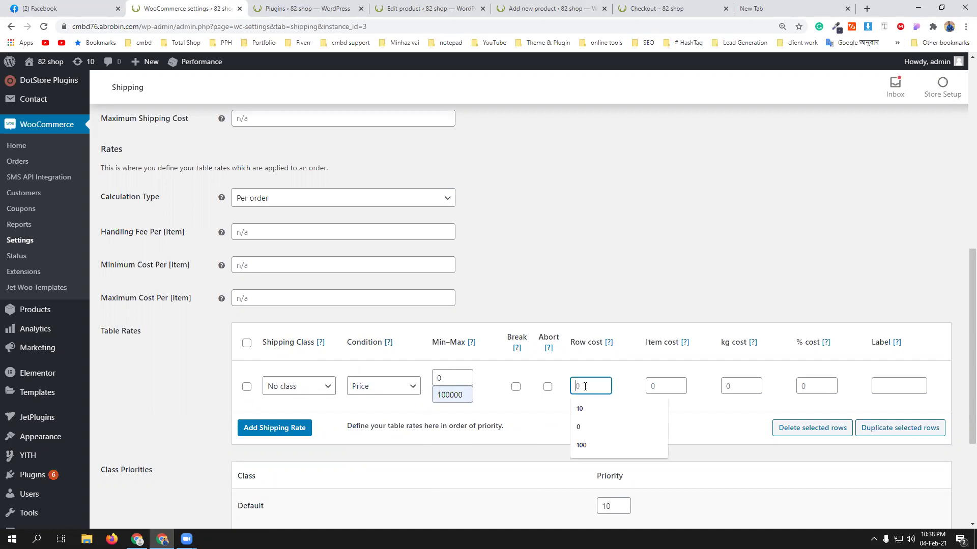
text(10)
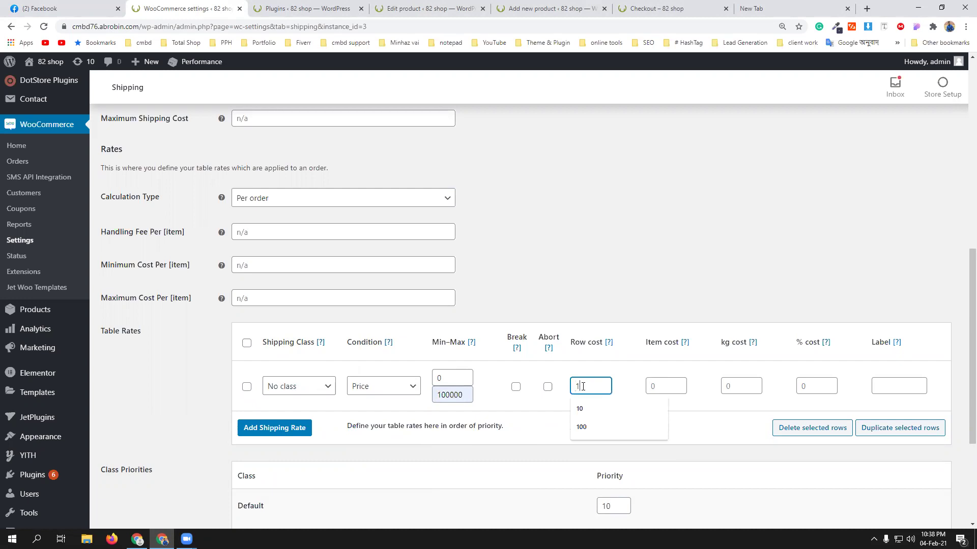
click(535, 442)
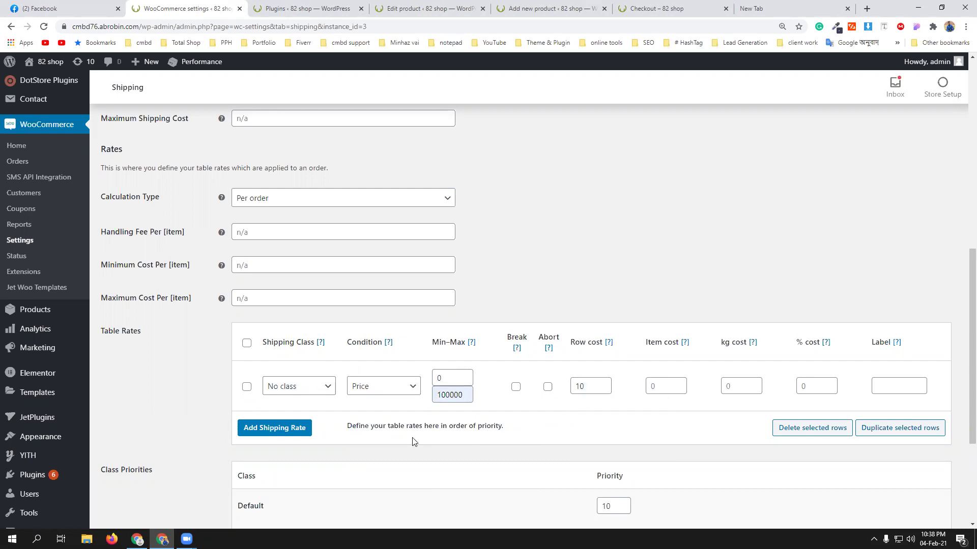
Add a second shipping rate row to the Outside Dhaka table rates and save the changes
click(279, 433)
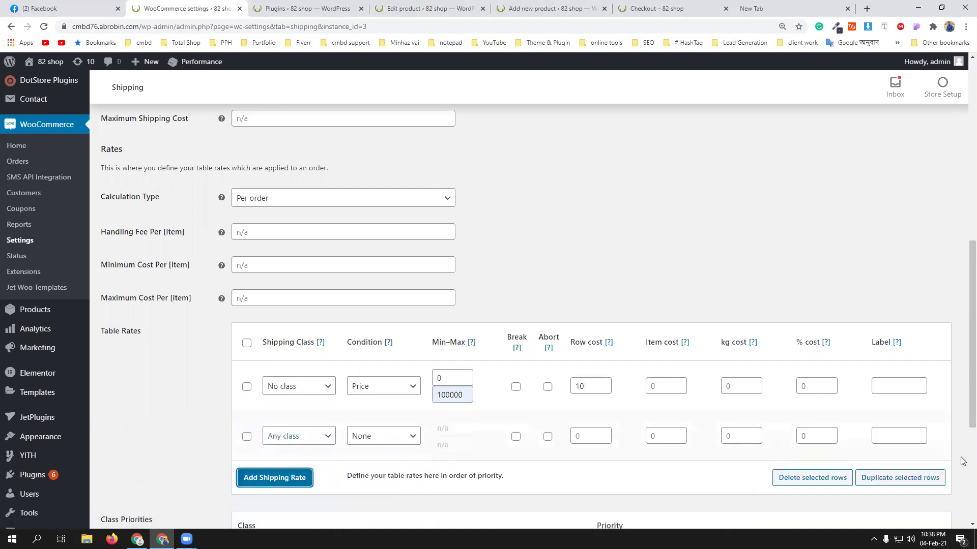
scroll(765, 423, down, 5)
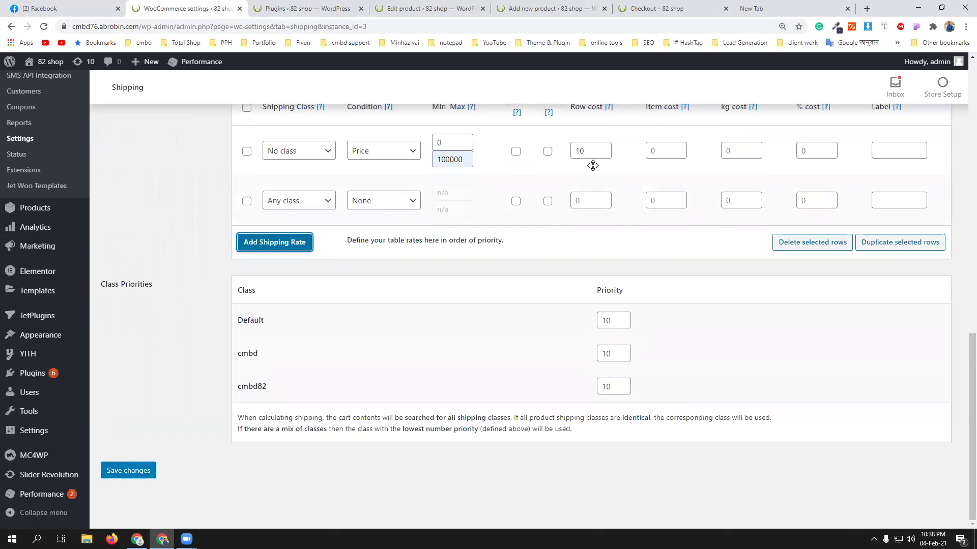
scroll(585, 163, up, 1)
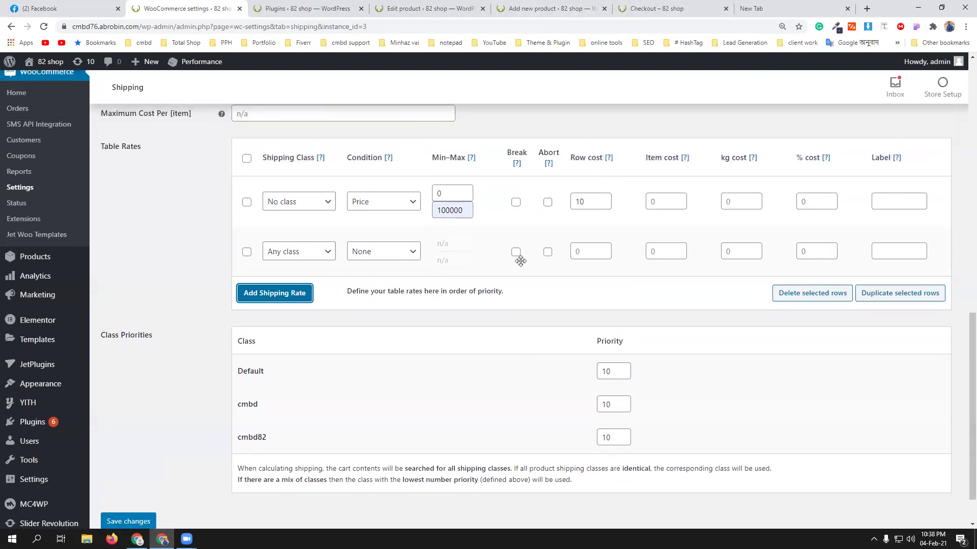
scroll(520, 261, down, 1)
click(131, 471)
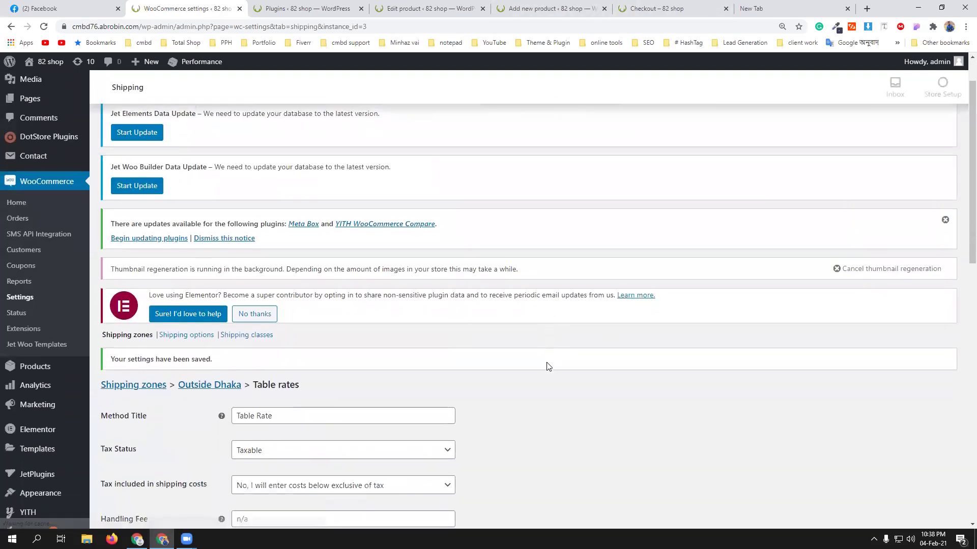
scroll(548, 367, down, 2)
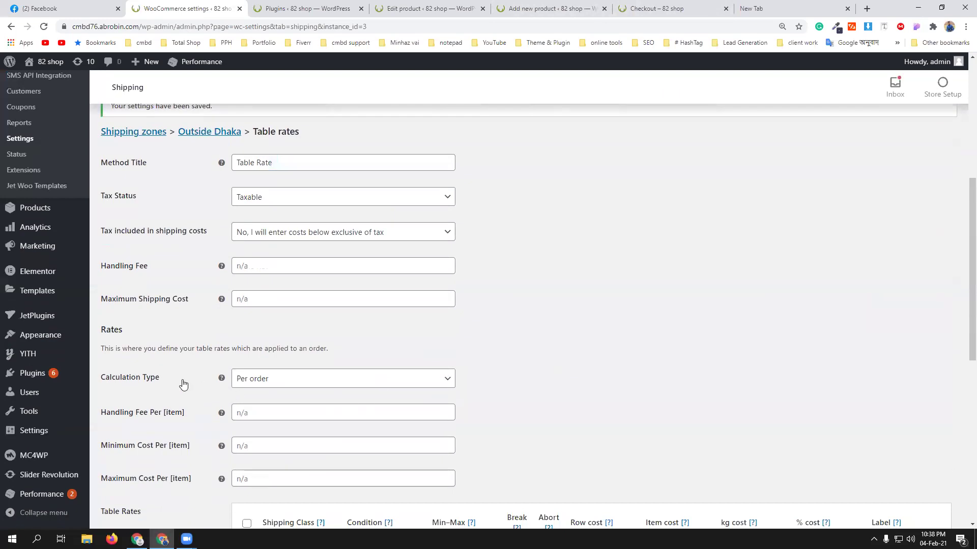
scroll(513, 412, down, 5)
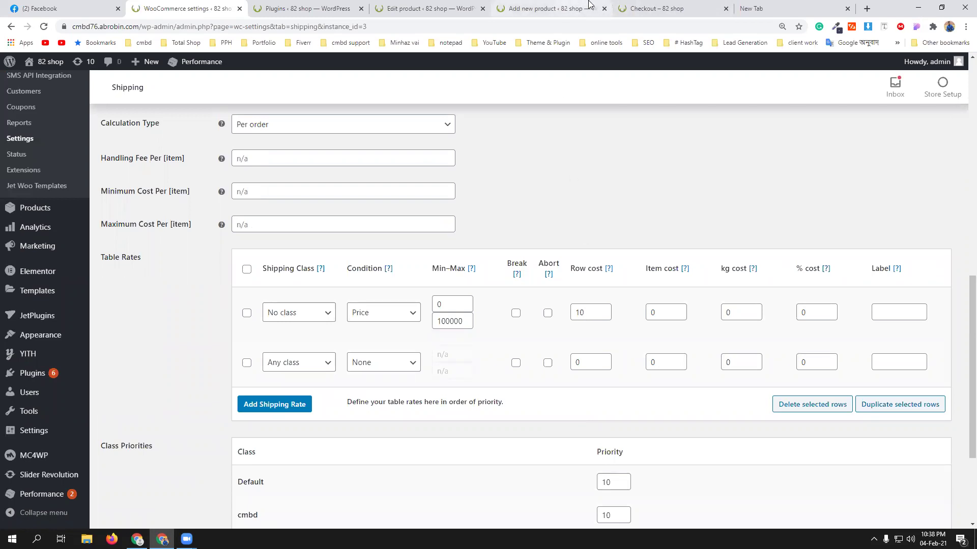
Reload the checkout page and examine the order's shipping options against the billing town and district
click(636, 9)
scroll(310, 221, up, 7)
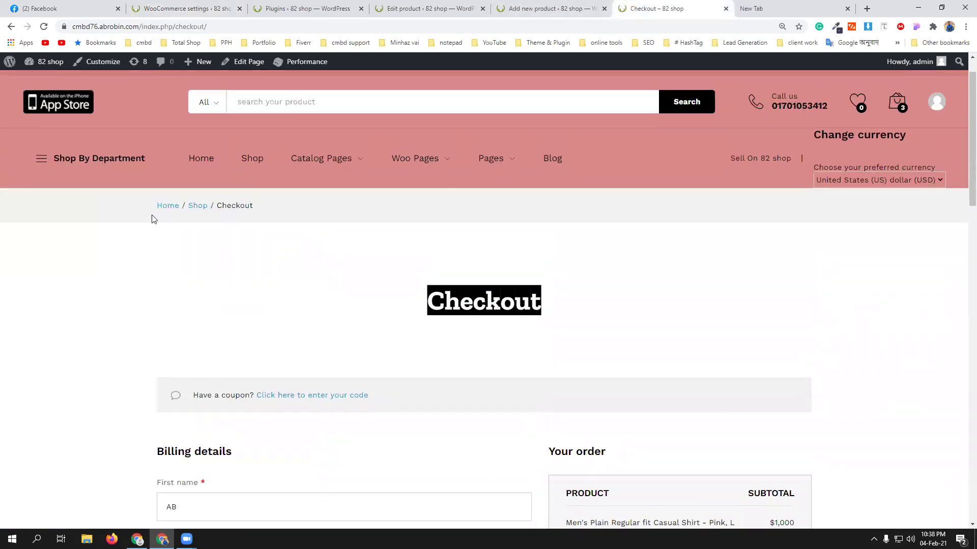
click(43, 27)
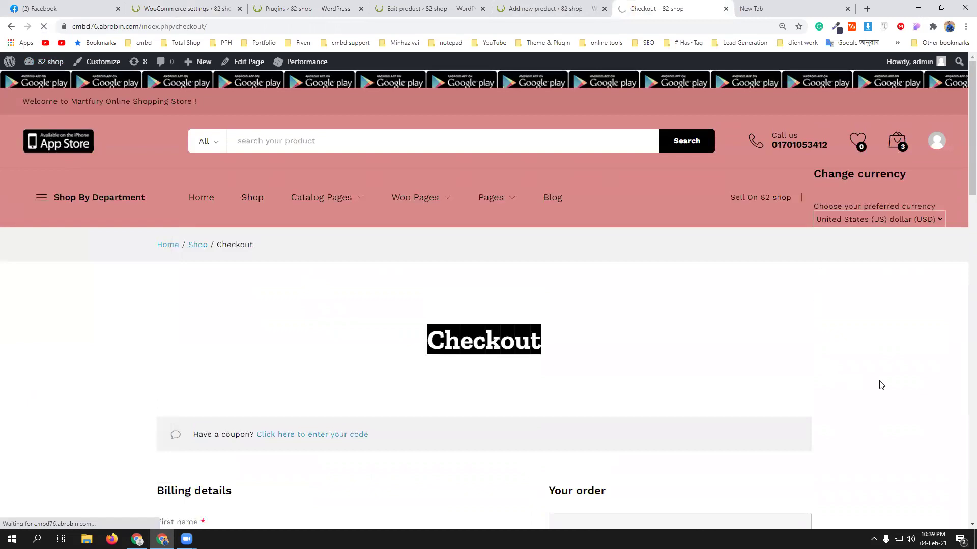
scroll(895, 381, down, 5)
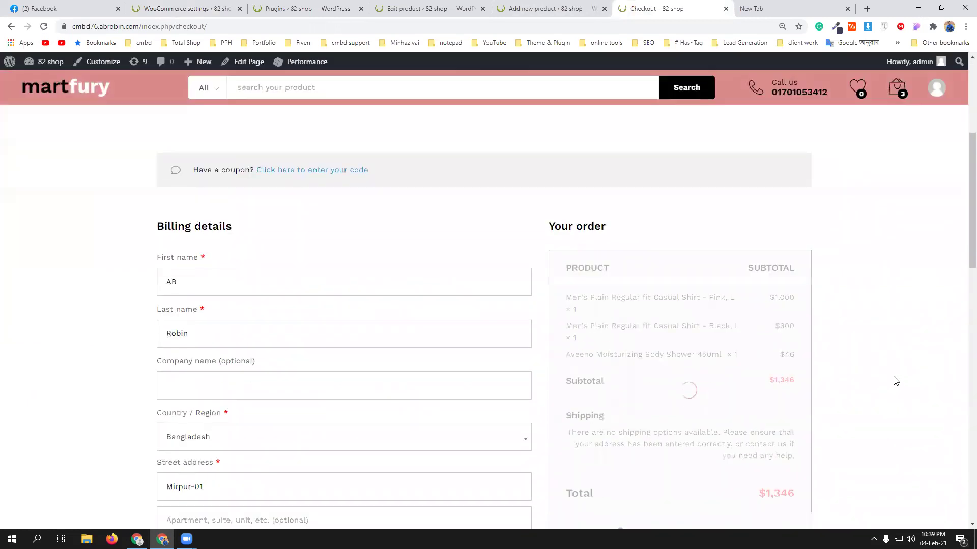
scroll(895, 381, down, 2)
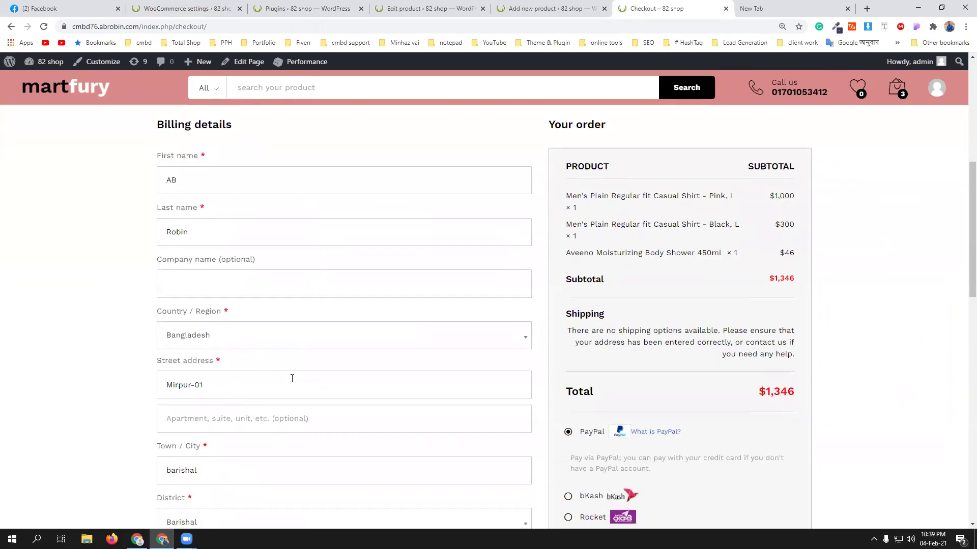
scroll(292, 378, down, 1)
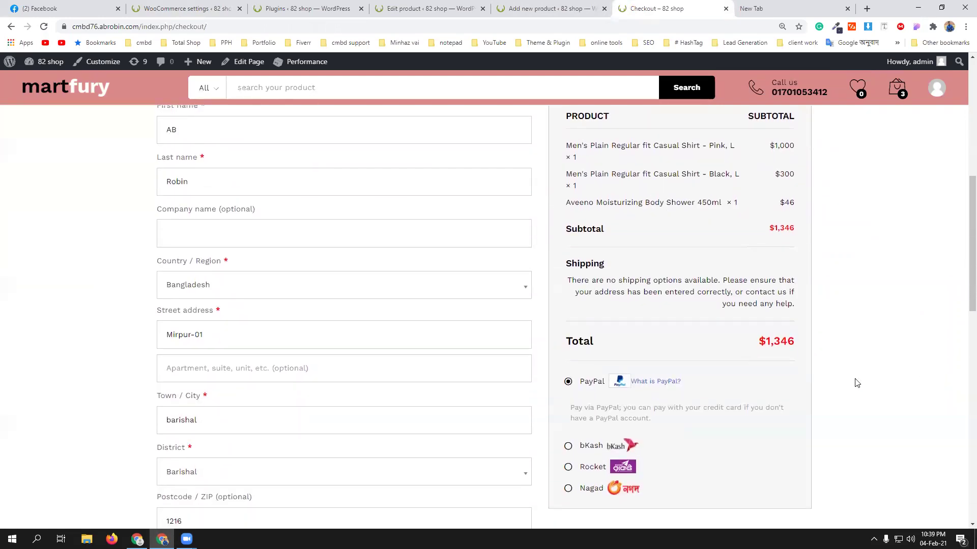
scroll(856, 383, up, 1)
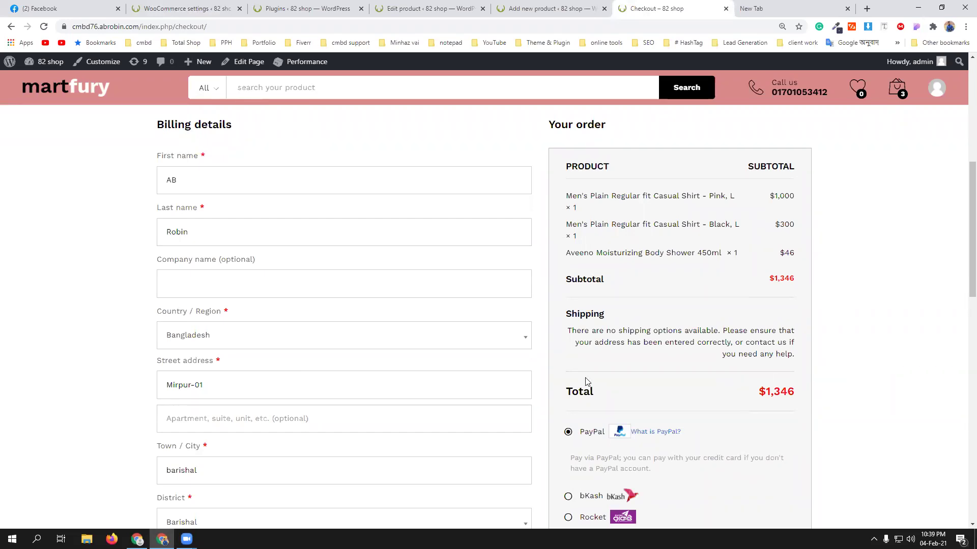
scroll(257, 399, down, 3)
scroll(257, 404, up, 1)
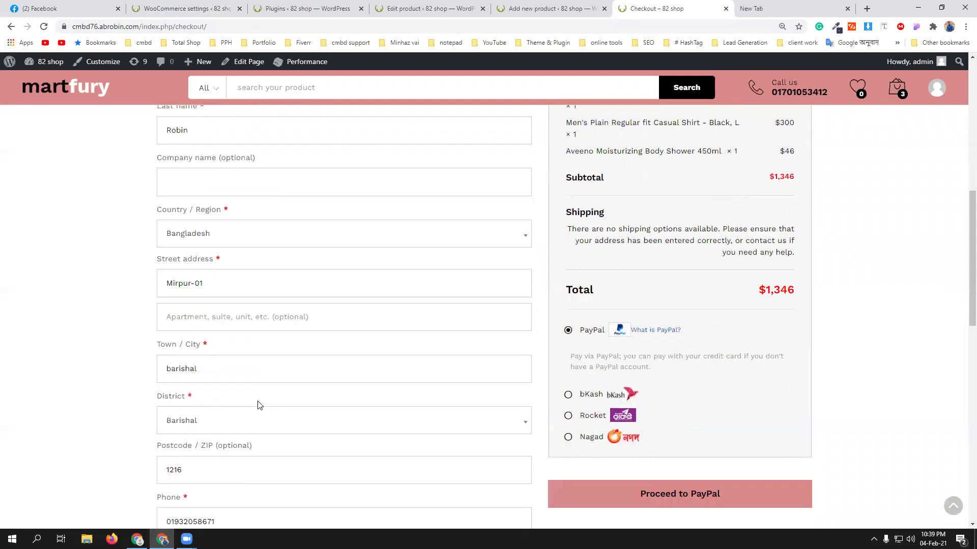
double_click(235, 374)
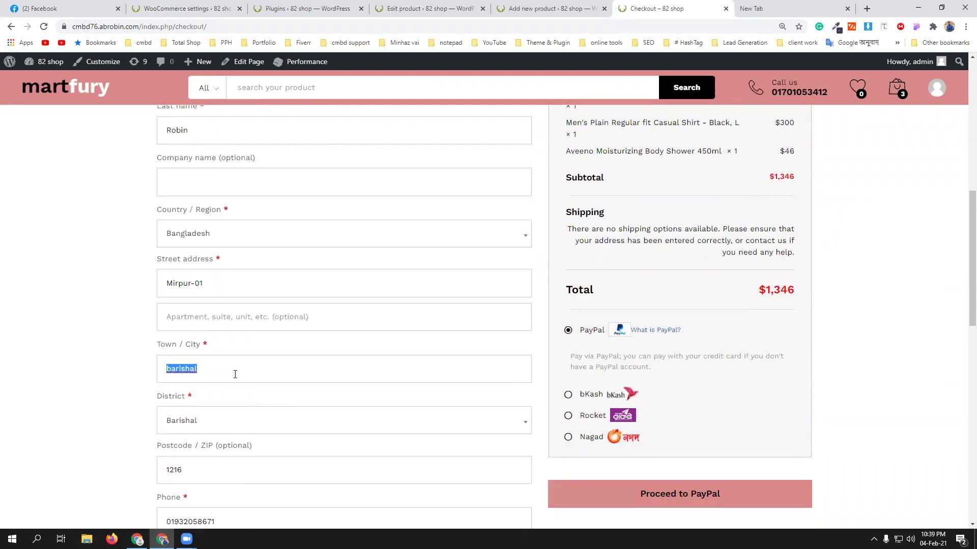
click(825, 392)
scroll(880, 392, up, 2)
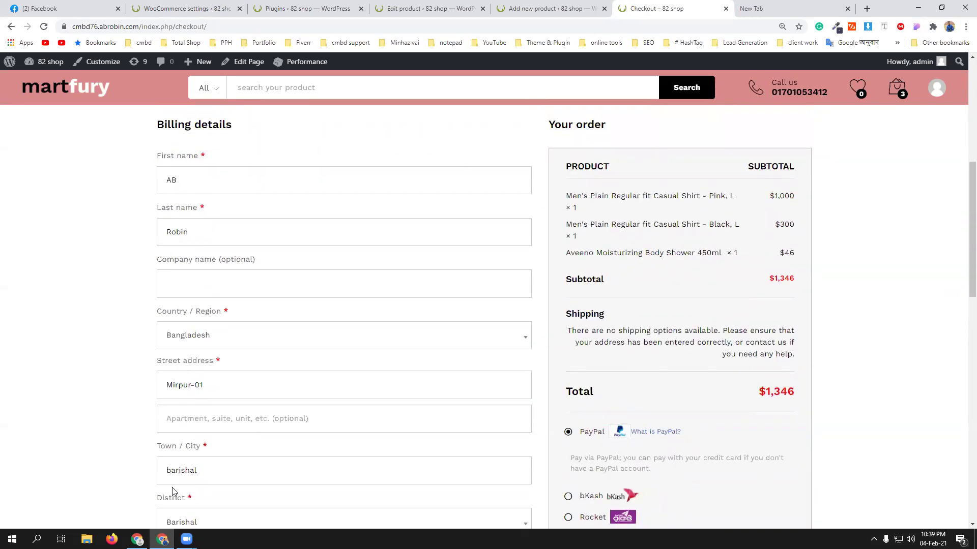
Change the billing town to khulna and the district to Khulna on the checkout form
scroll(219, 396, down, 2)
double_click(213, 366)
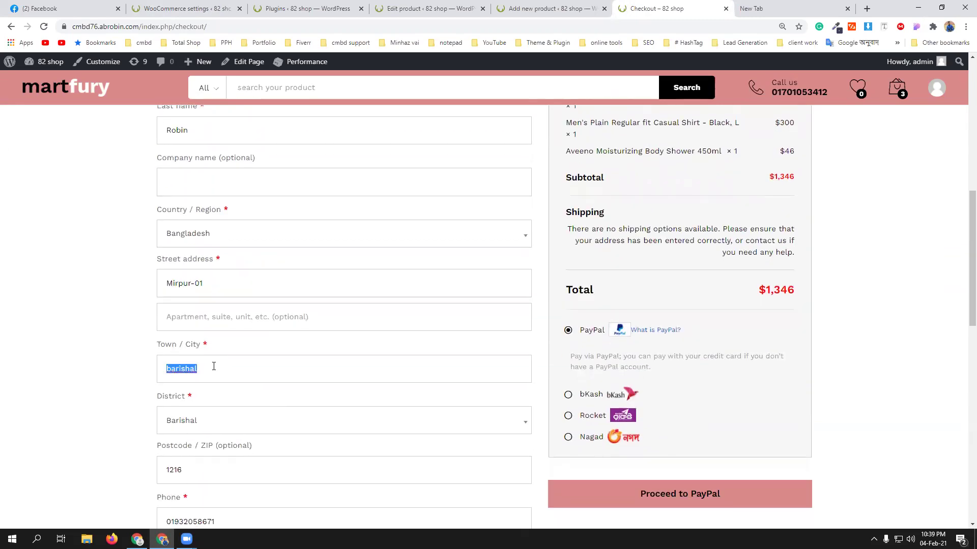
text(khulna)
click(229, 420)
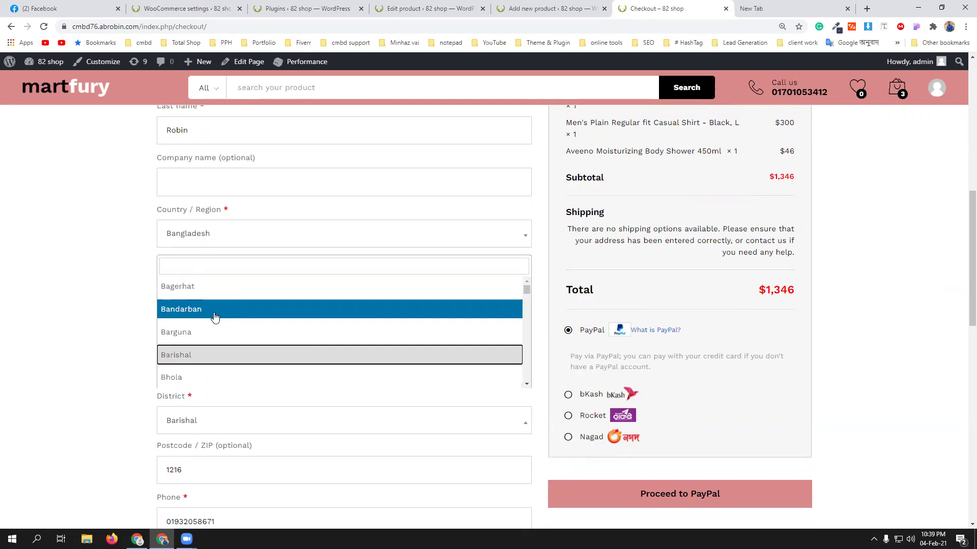
click(202, 267)
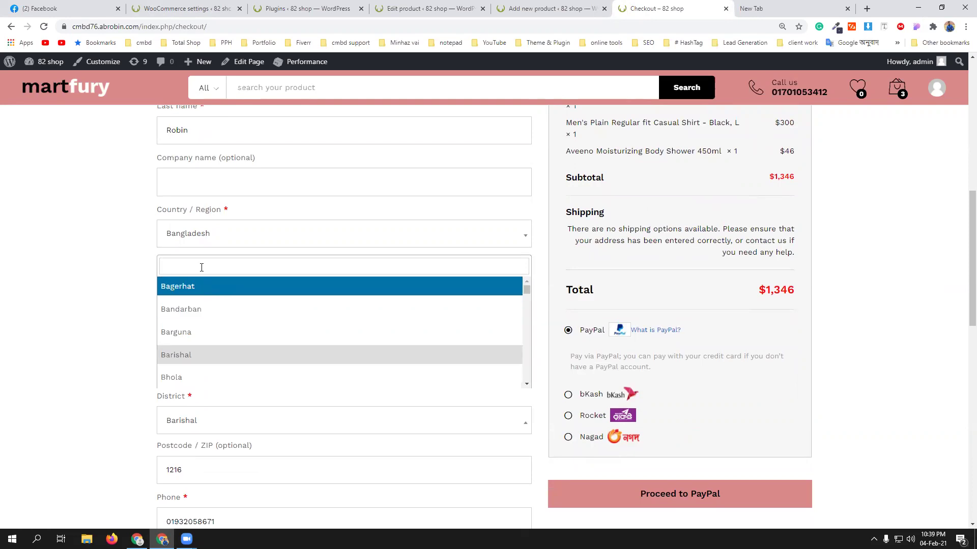
text(khu)
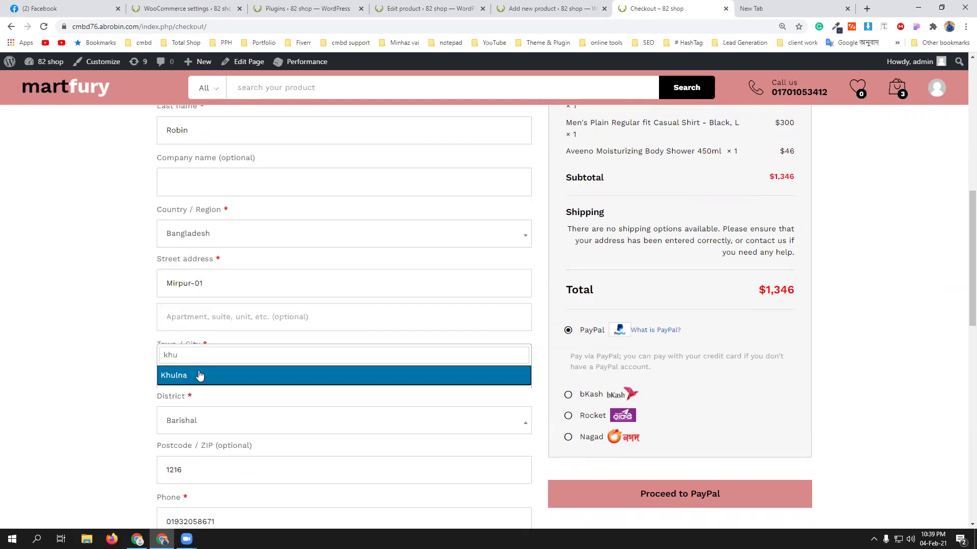
click(200, 375)
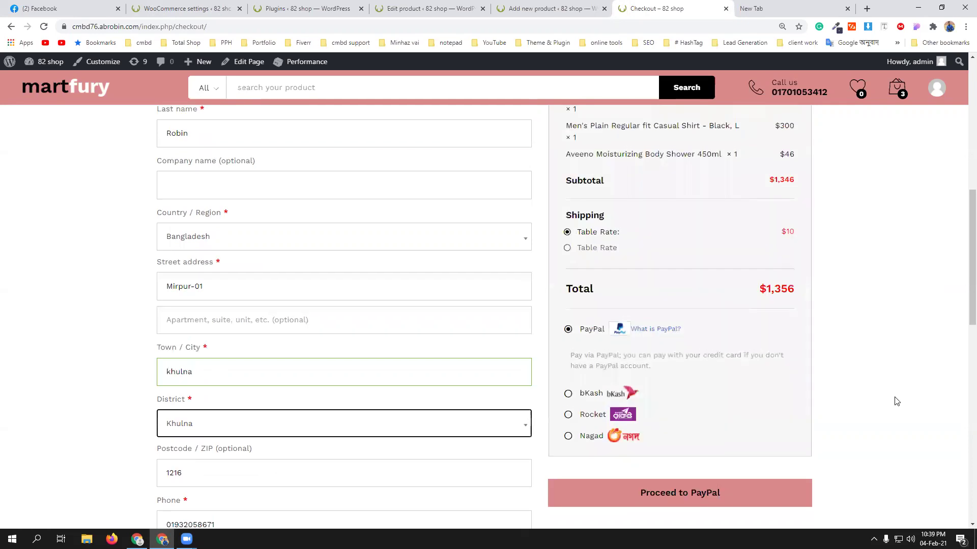
Check the order's shipping charge, and open the cart page in a separate tab to review its items
scroll(896, 401, up, 3)
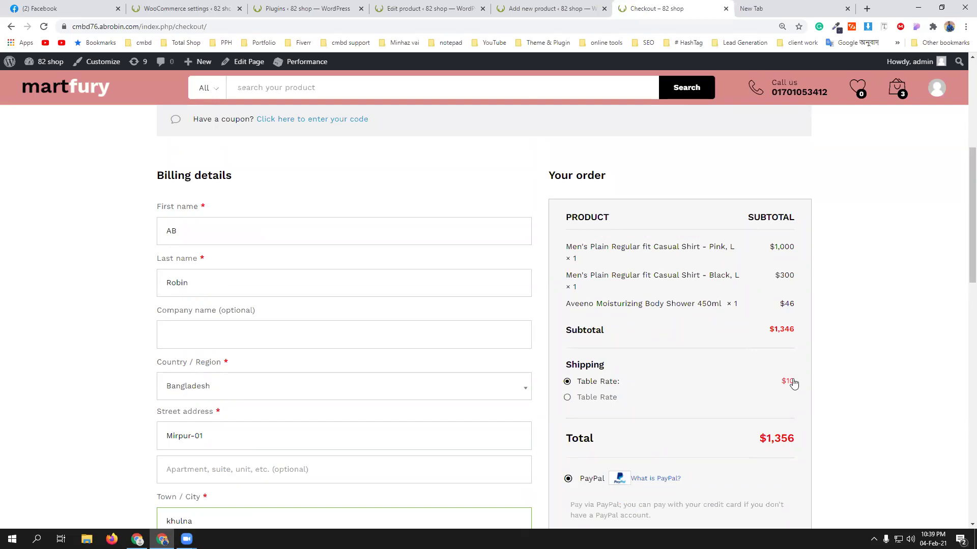
scroll(885, 406, up, 1)
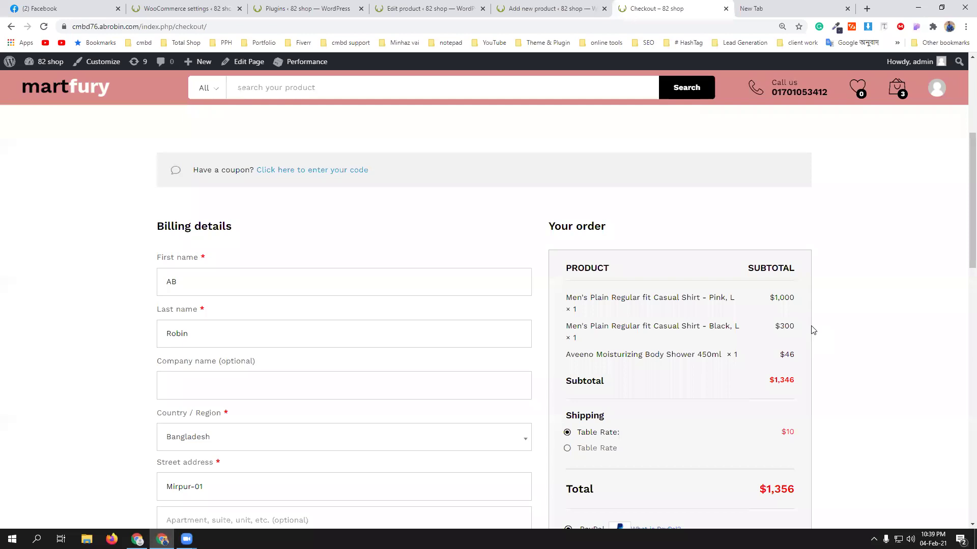
mouse_move(896, 93)
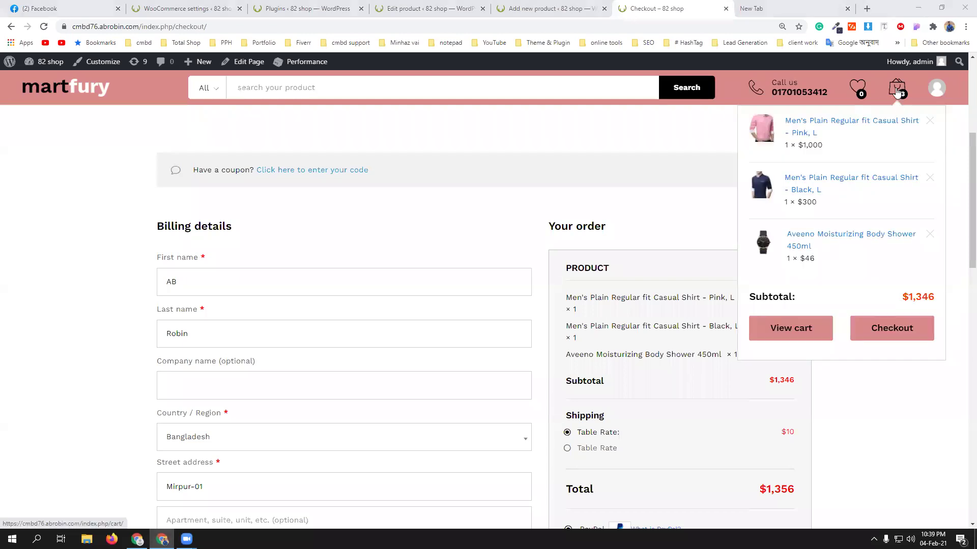
click(791, 331)
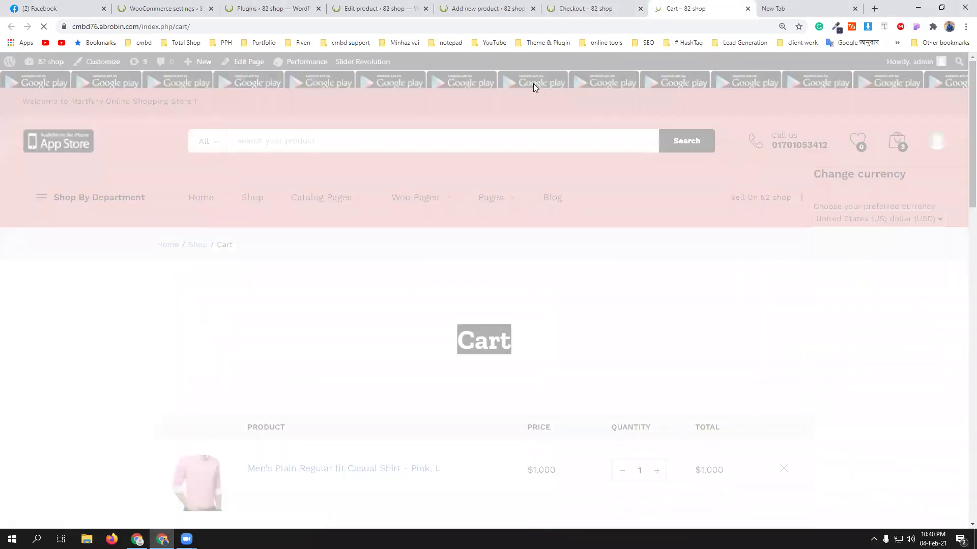
scroll(399, 214, down, 5)
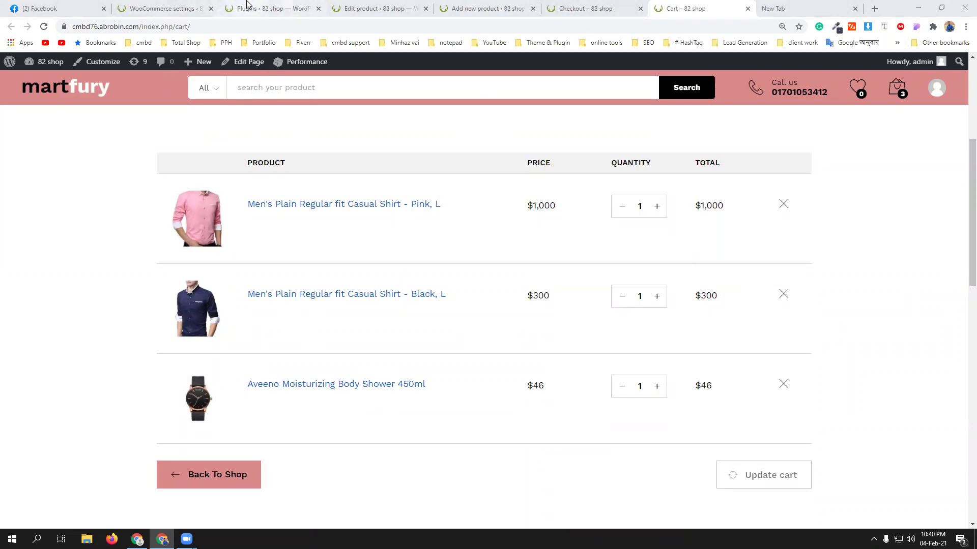
Compare the No class rate's row cost in the table rate settings with the shipping charge at checkout
click(247, 5)
click(194, 9)
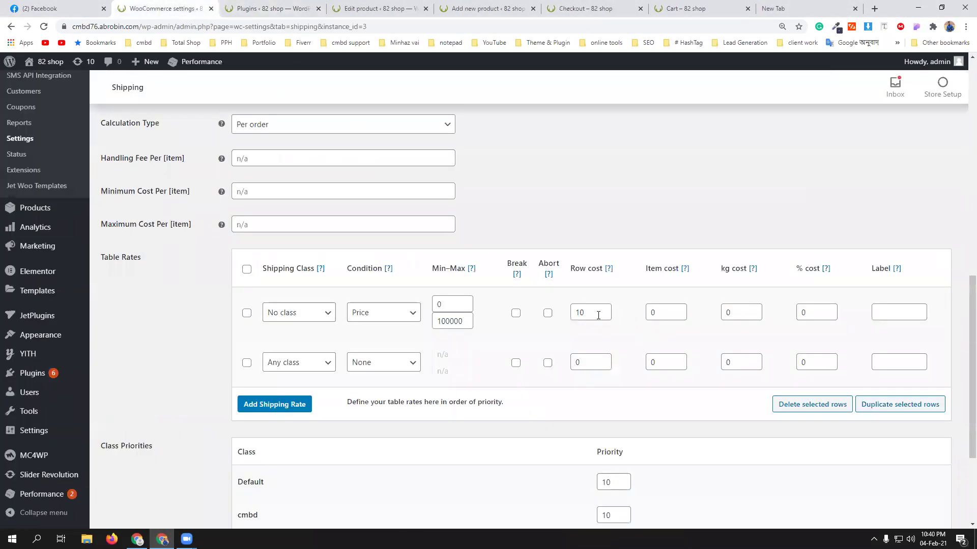
click(585, 9)
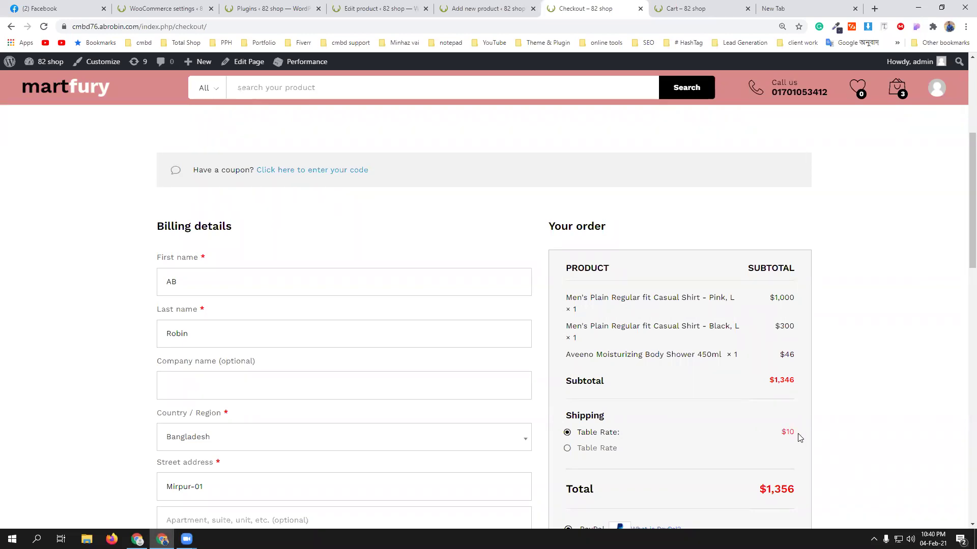
Set the No class rate's row cost to 0 and its item cost to 10, and save the changes
click(188, 9)
double_click(578, 312)
drag(578, 312, 575, 310)
text(0)
double_click(647, 313)
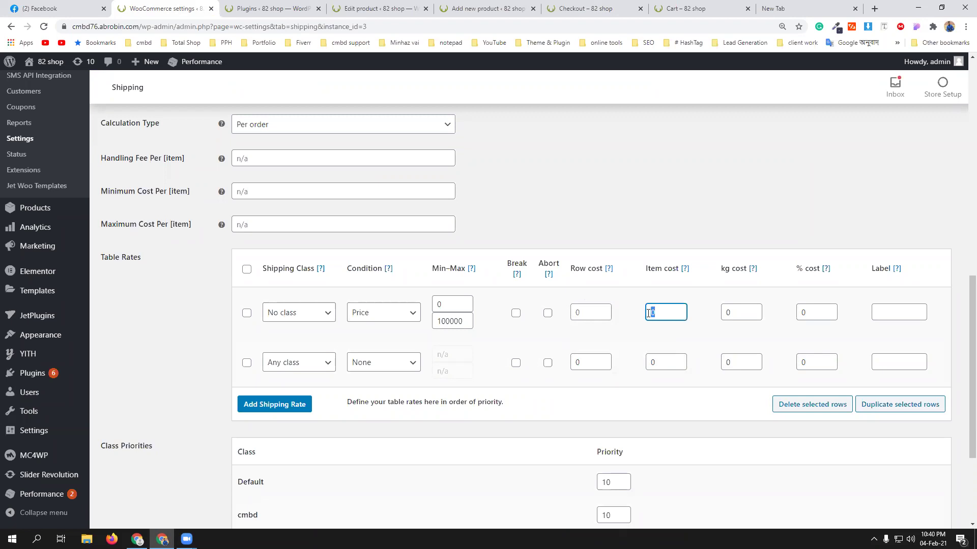
text(1)
click(666, 325)
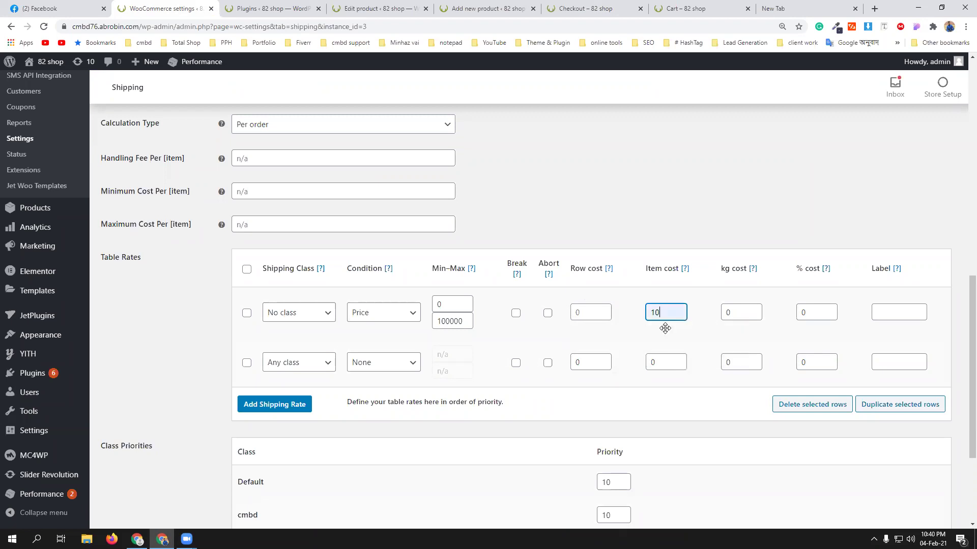
scroll(359, 454, down, 3)
click(131, 472)
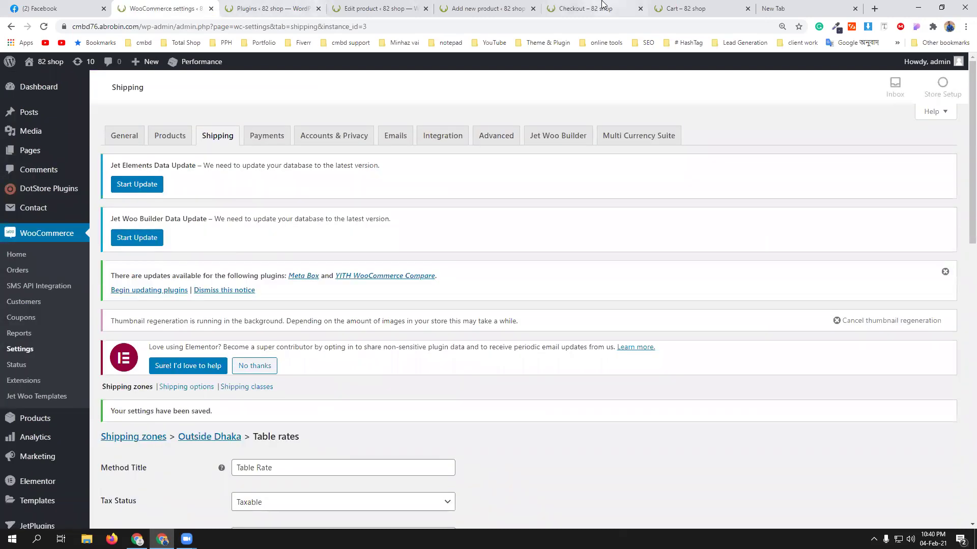
Reload the checkout page to check the shipping charge calculated from the item cost
click(590, 8)
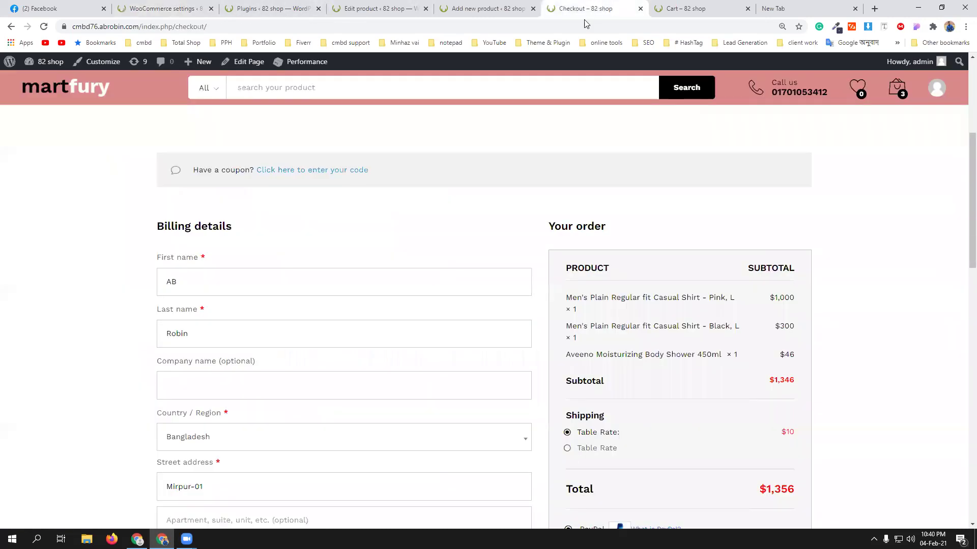
click(44, 27)
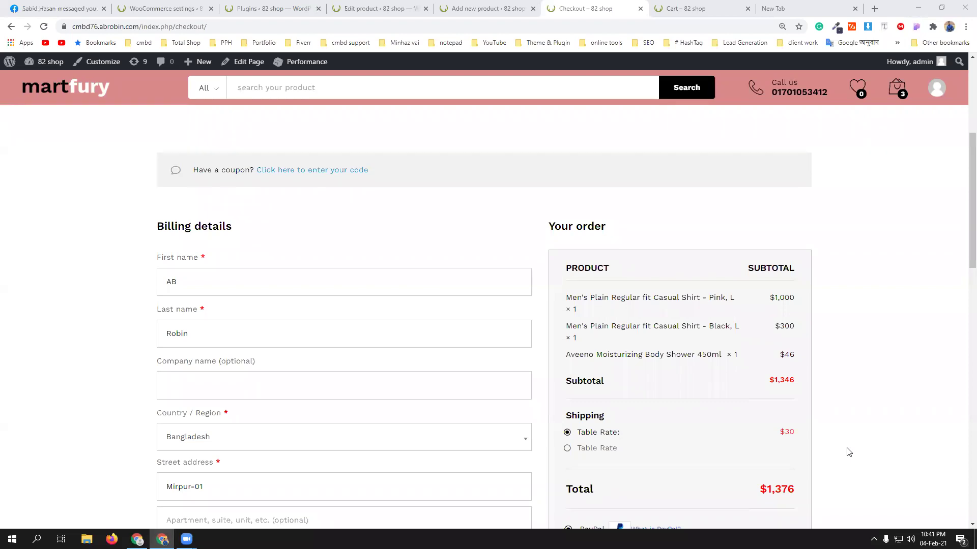
Review the calculation type options and the No class rate's item cost in the Outside Dhaka table rate settings
click(173, 7)
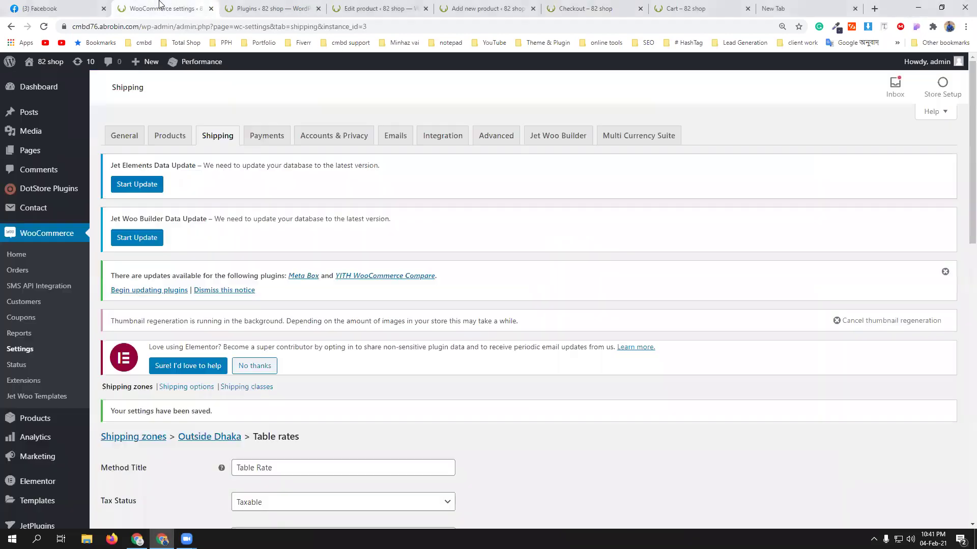
scroll(458, 390, down, 4)
scroll(468, 376, down, 5)
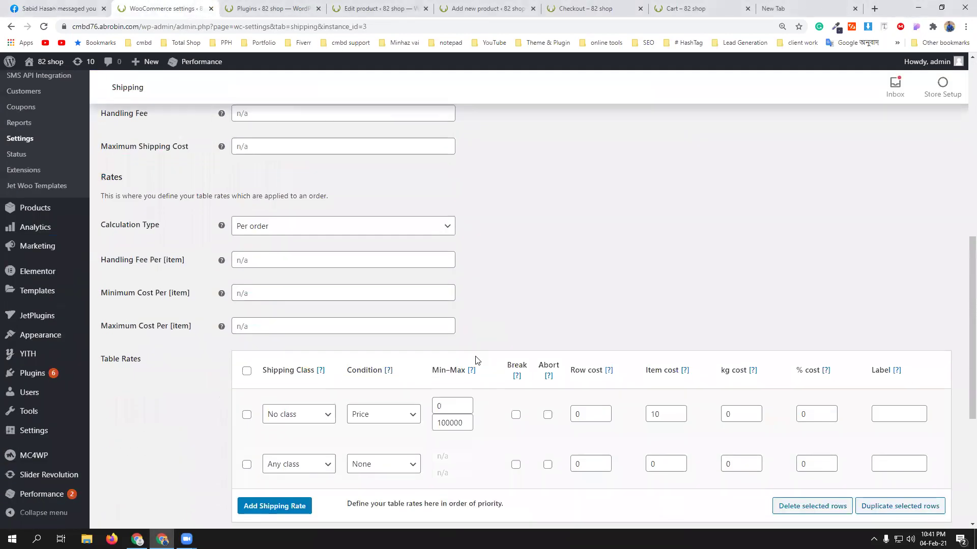
click(363, 233)
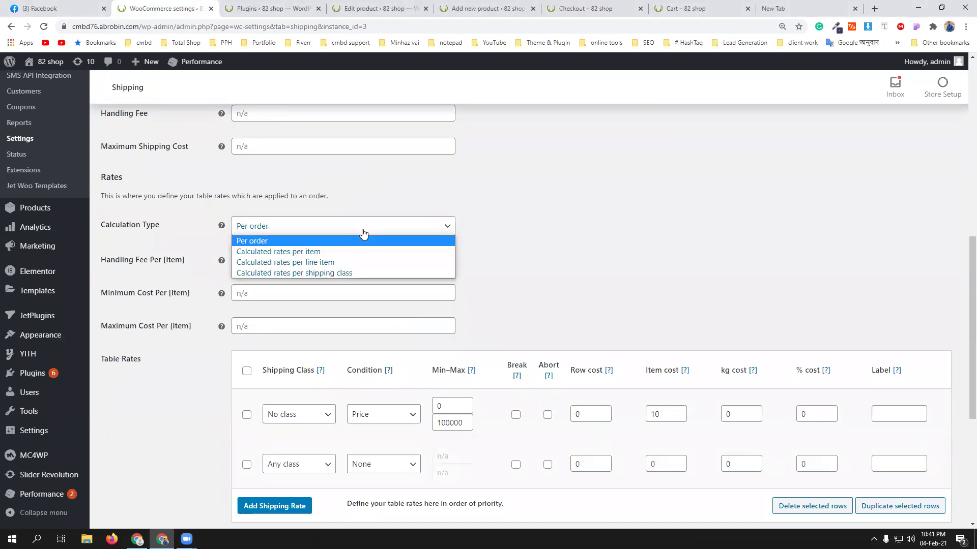
click(579, 268)
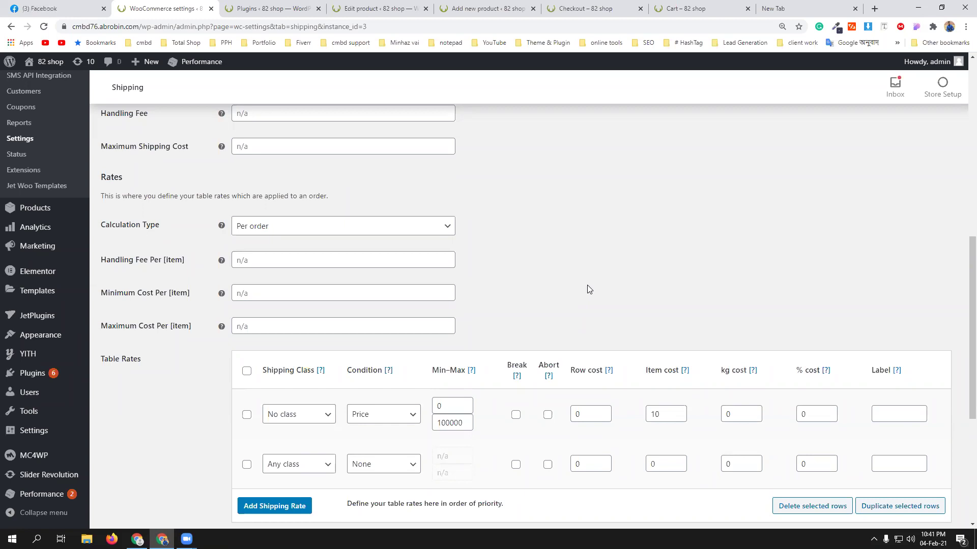
scroll(588, 290, down, 1)
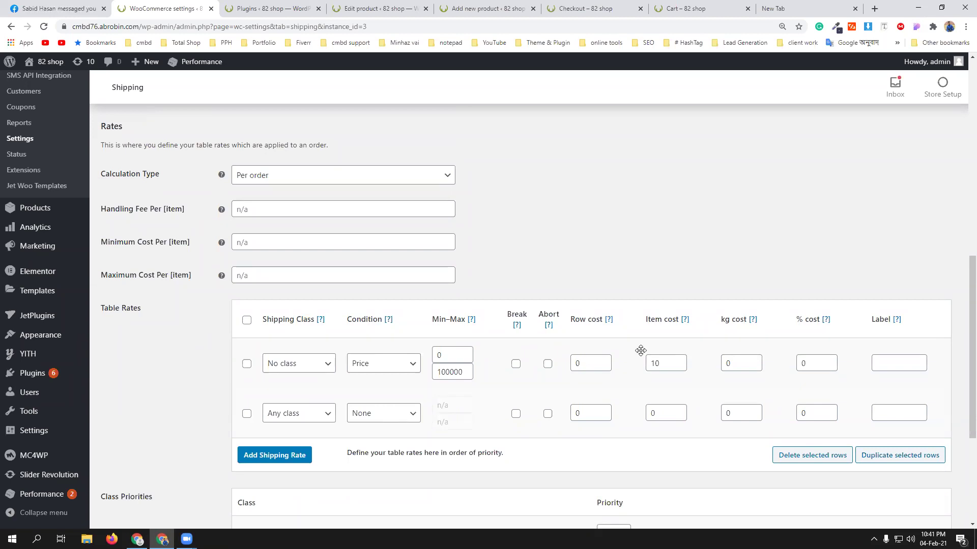
double_click(662, 364)
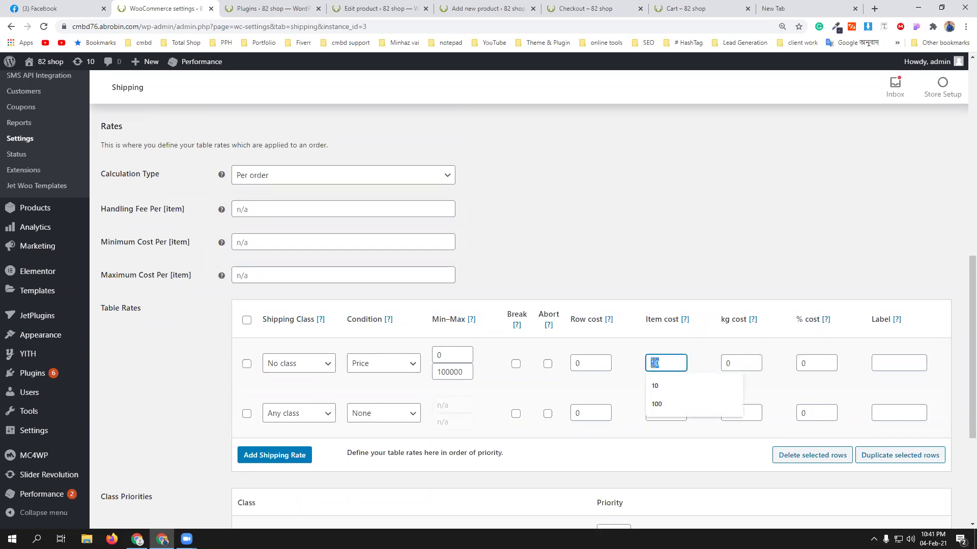
click(595, 236)
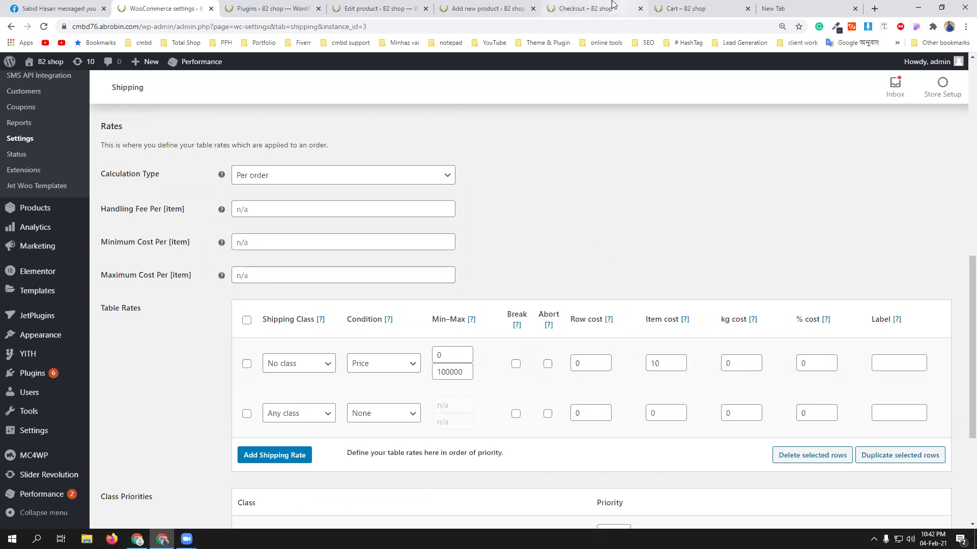
Look through the open shop pages and recheck the order's shipping charge at checkout
click(667, 6)
click(778, 7)
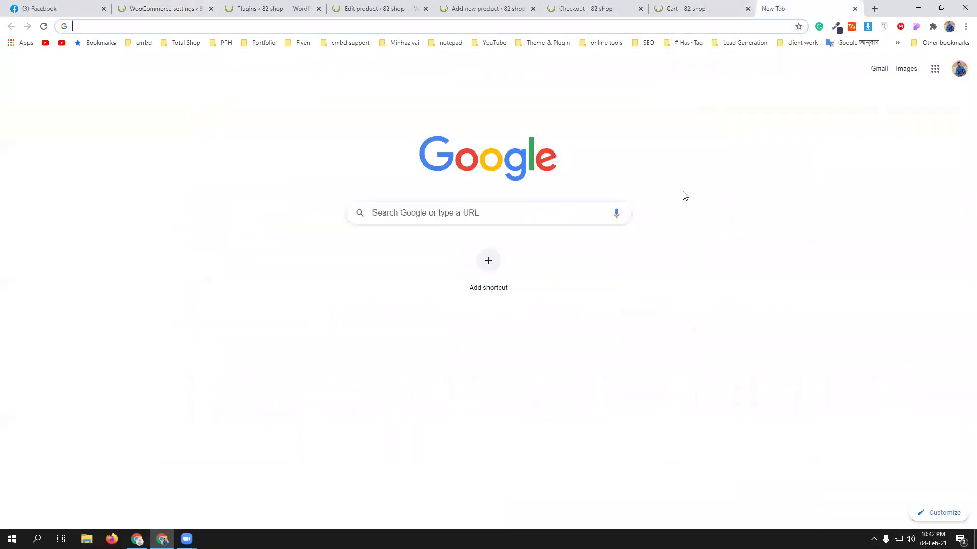
click(557, 6)
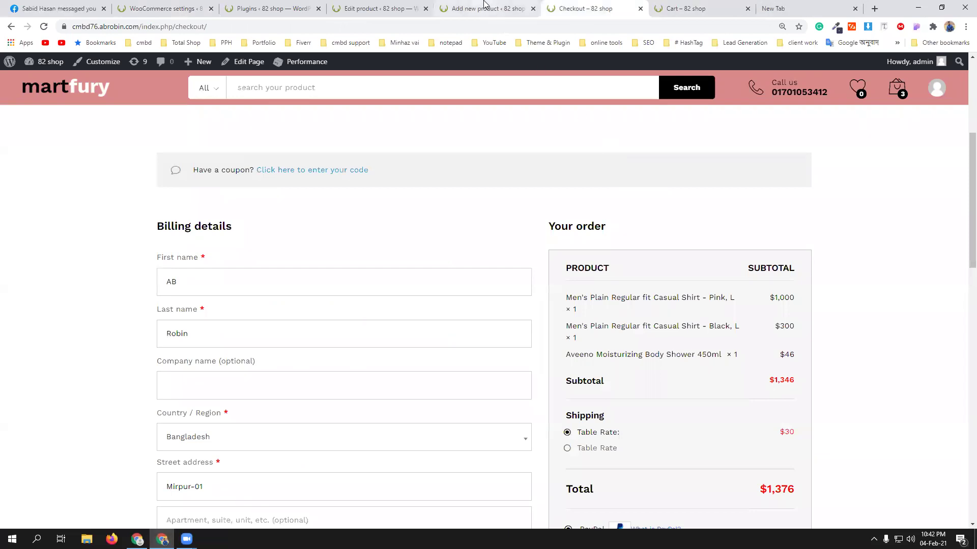
click(483, 8)
Set the Outside Dhaka table rate's calculation type to Calculated rates per item, and save the changes
click(145, 6)
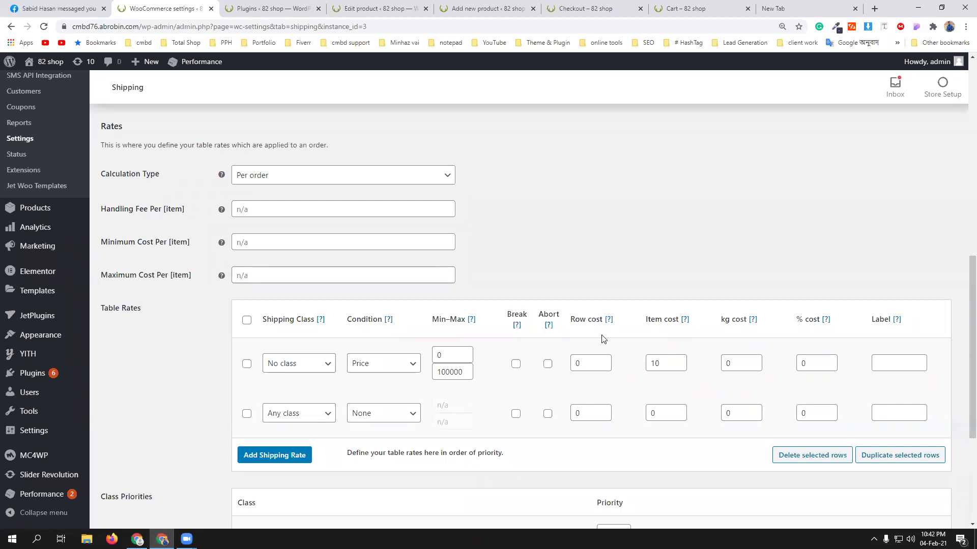
click(431, 181)
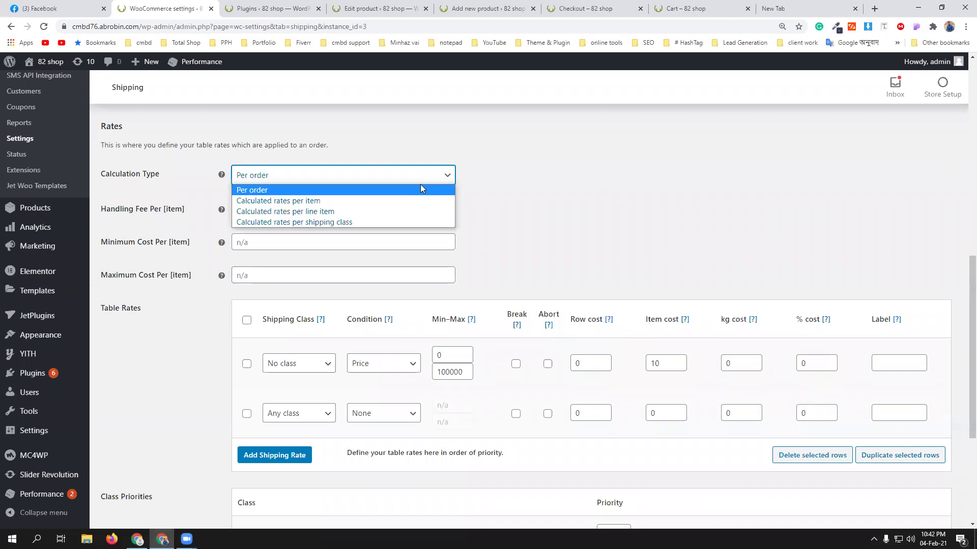
click(397, 203)
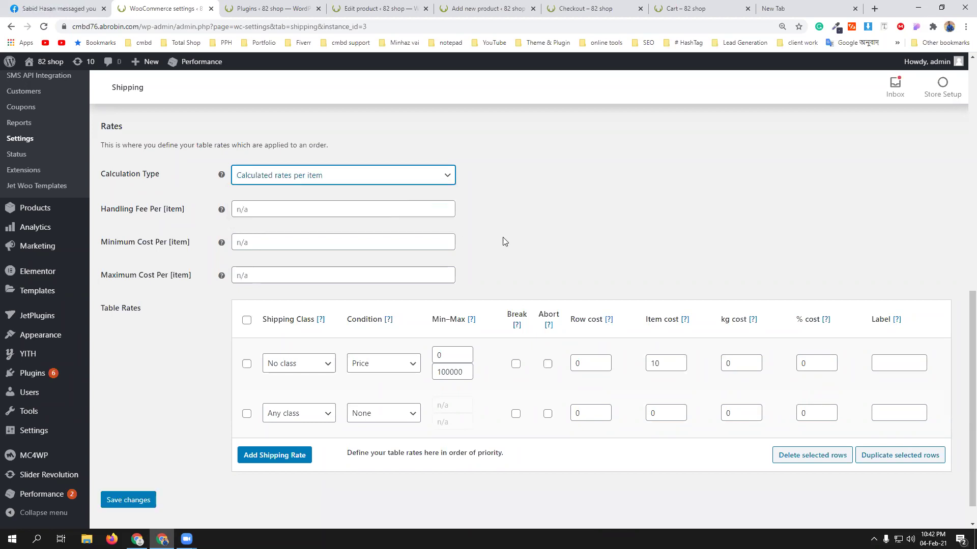
click(130, 501)
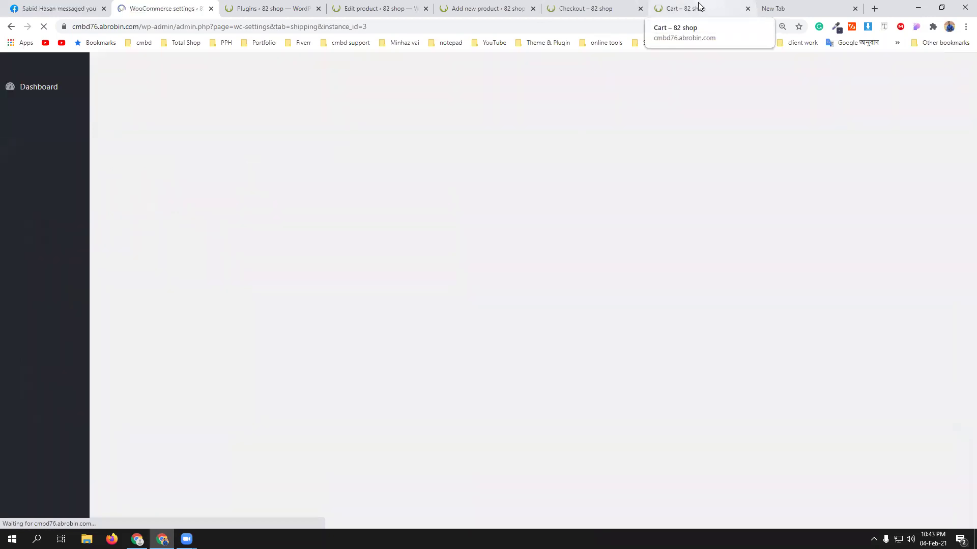
Reload the checkout page and examine the order's items, shipping charge and total under per-item calculation
click(698, 4)
click(599, 5)
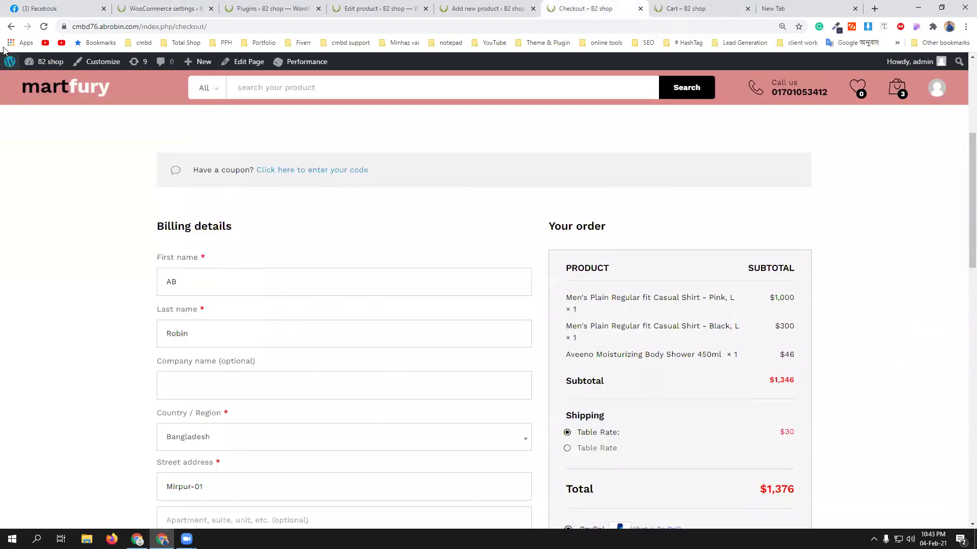
click(44, 27)
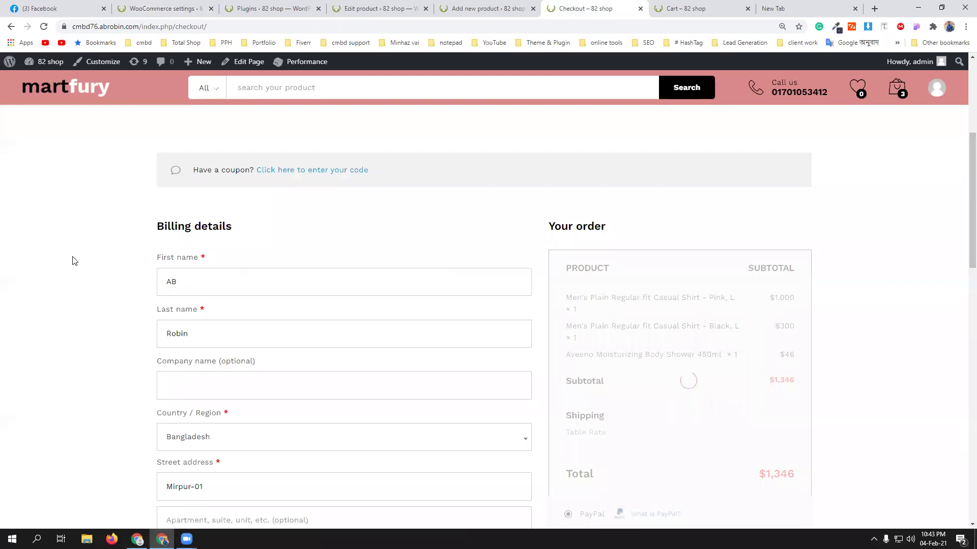
scroll(74, 261, down, 4)
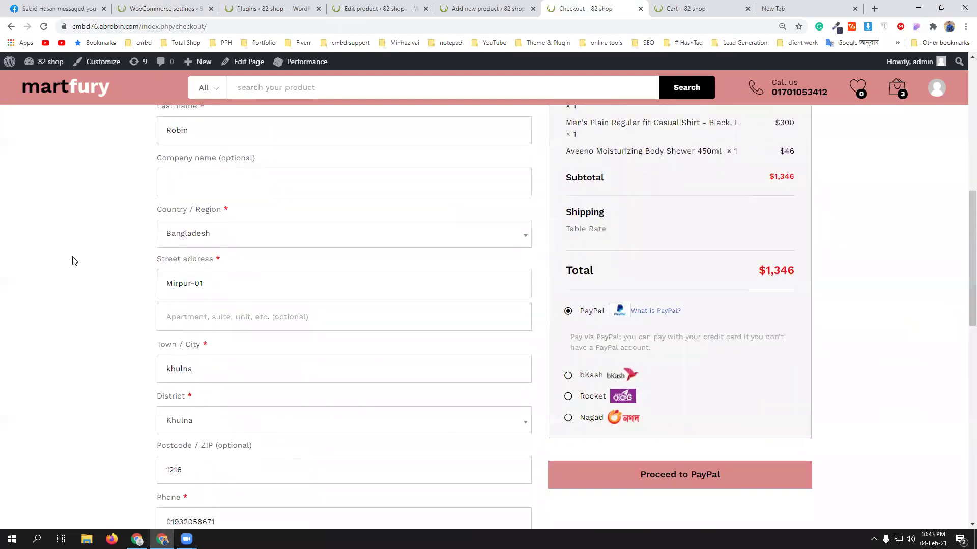
scroll(74, 261, up, 2)
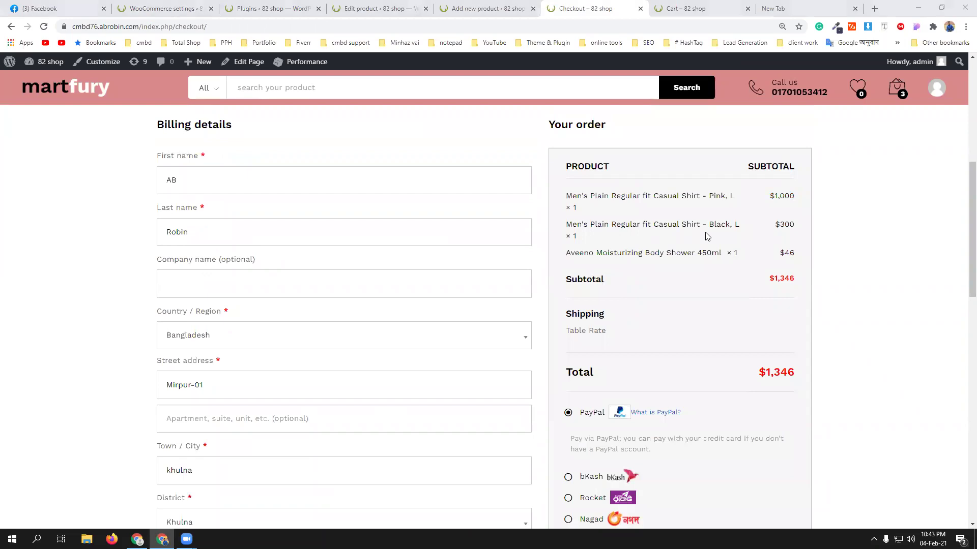
scroll(353, 272, down, 4)
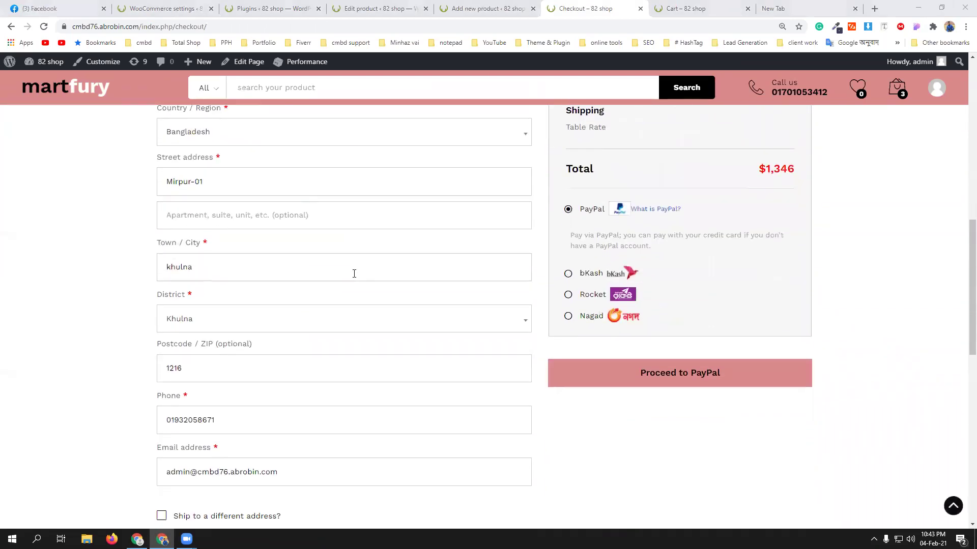
scroll(381, 359, up, 4)
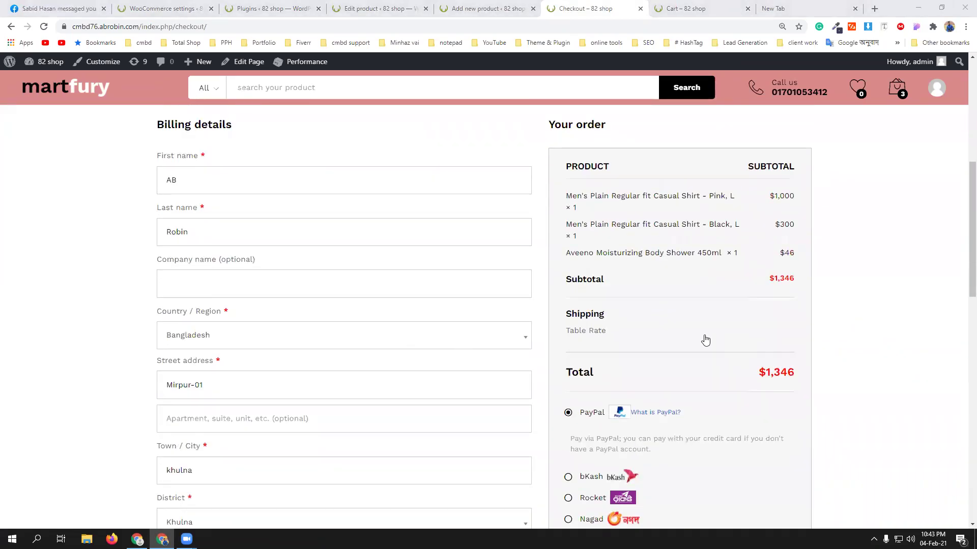
scroll(663, 340, up, 1)
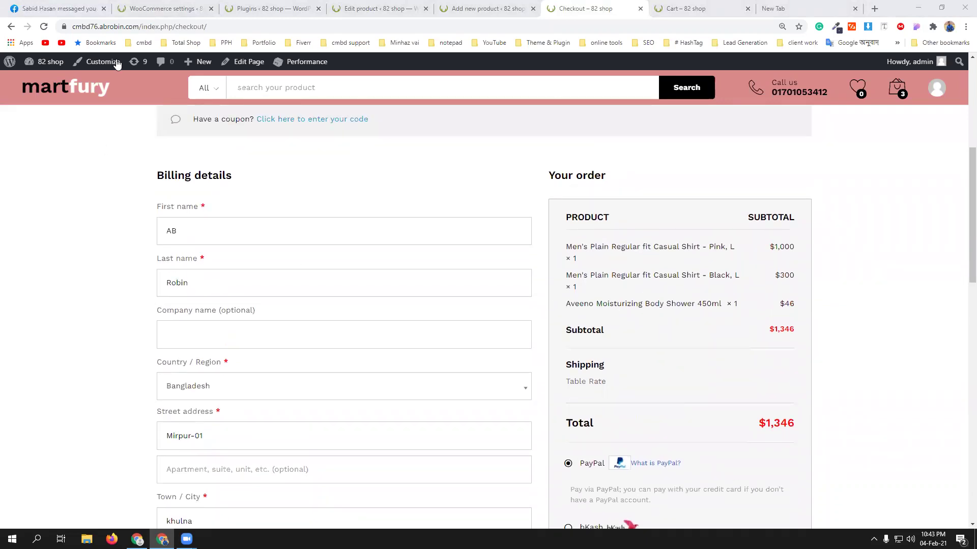
Clear the No class rate's item cost, set its row cost to 10, and save the changes
click(154, 8)
scroll(437, 392, down, 5)
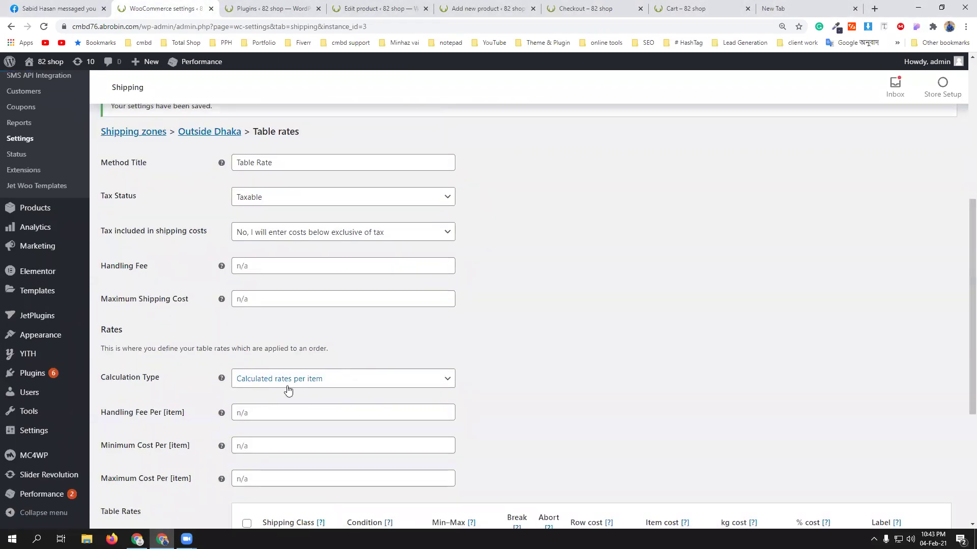
scroll(573, 403, down, 4)
click(665, 362)
drag(665, 363, 652, 363)
key(BackSpace)
double_click(574, 363)
text(100000)
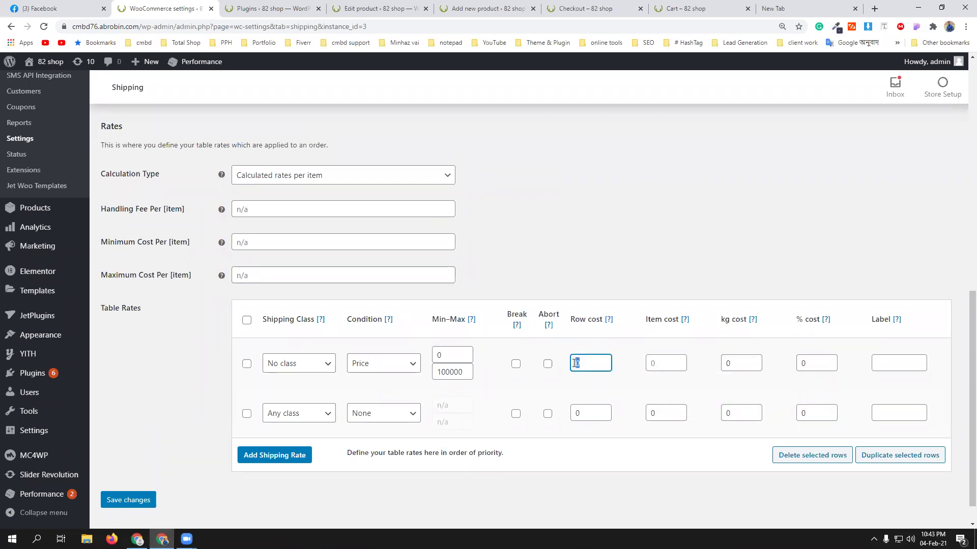
click(599, 390)
click(141, 495)
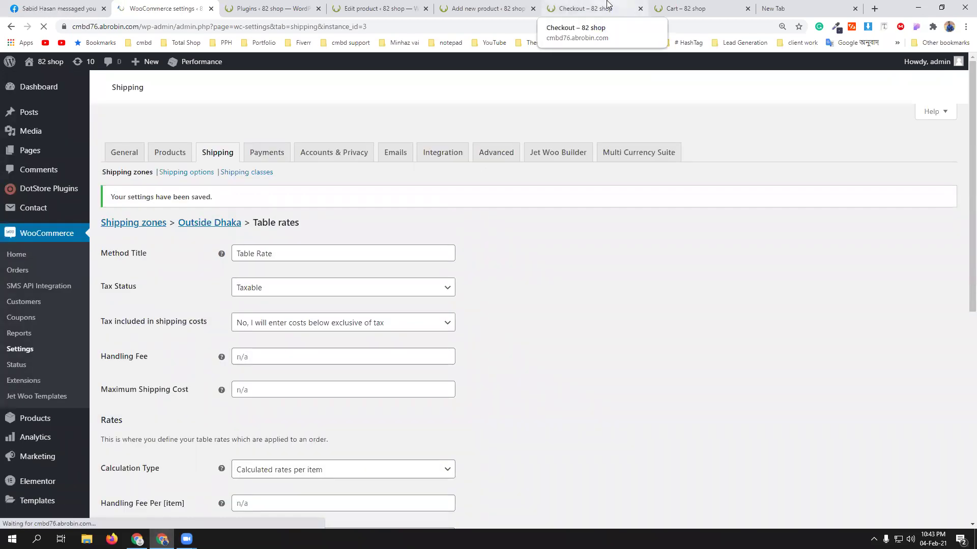
Reload the checkout page to check the shipping charge, and review the calculation type options in the table rate settings
click(606, 6)
click(50, 25)
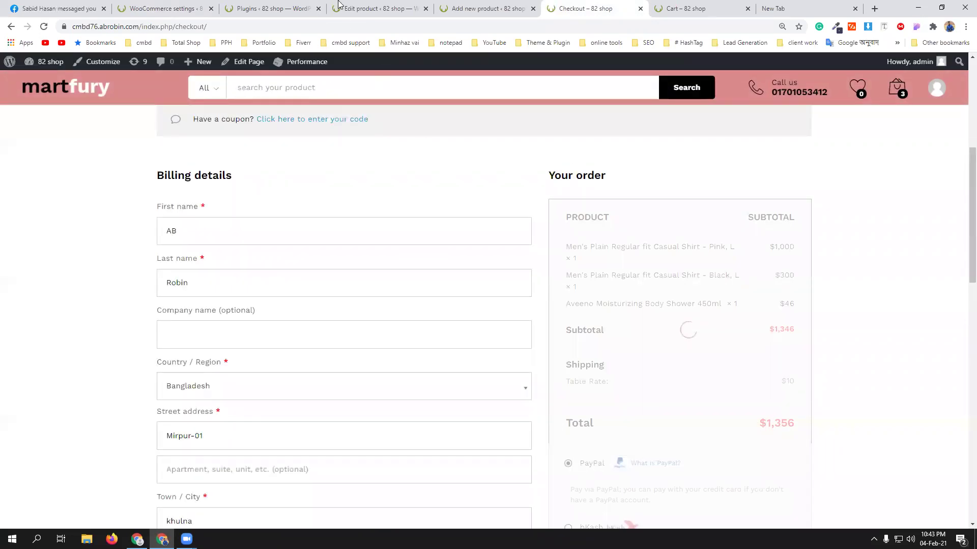
key(ctrl+2)
scroll(559, 442, down, 4)
scroll(601, 445, down, 2)
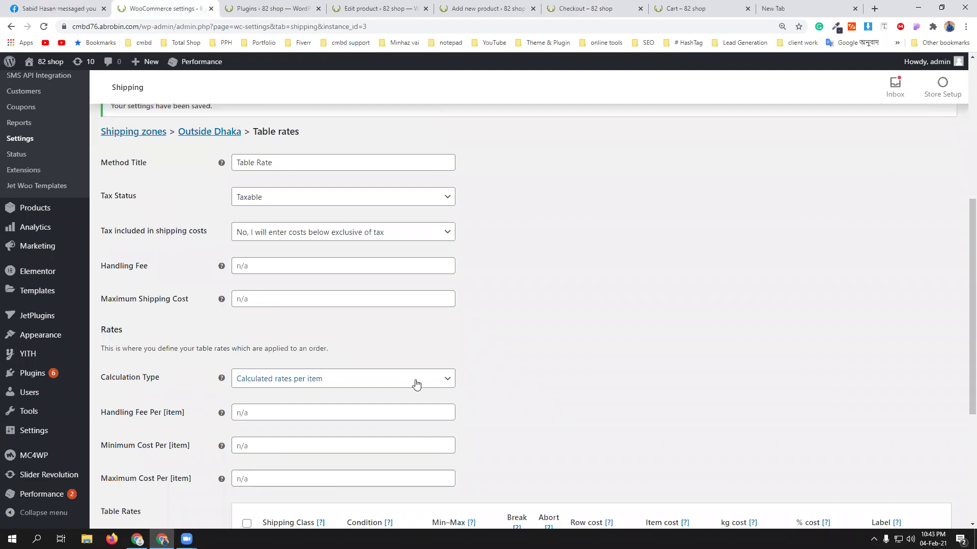
click(447, 382)
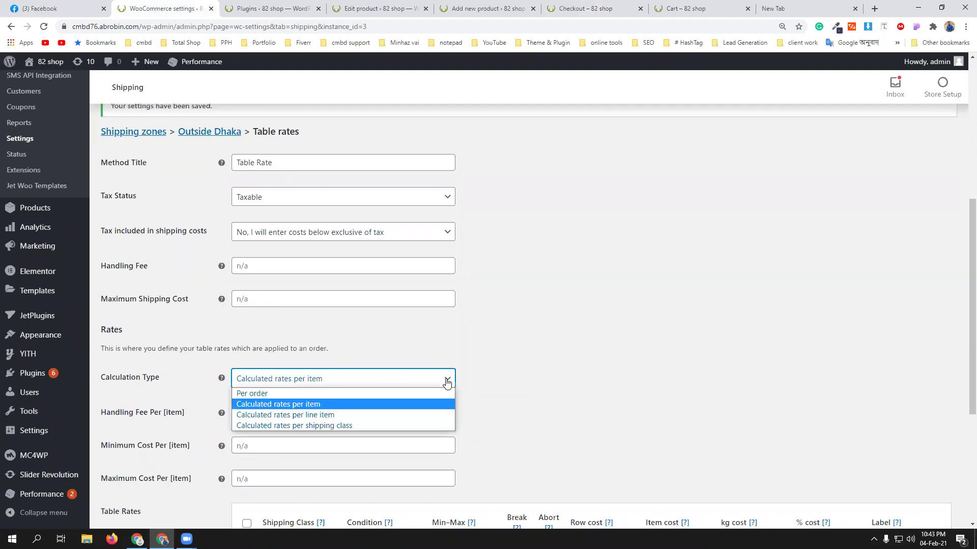
click(446, 383)
Clear the No class rate's row cost, set its item cost to 10, and save the changes
scroll(516, 393, down, 5)
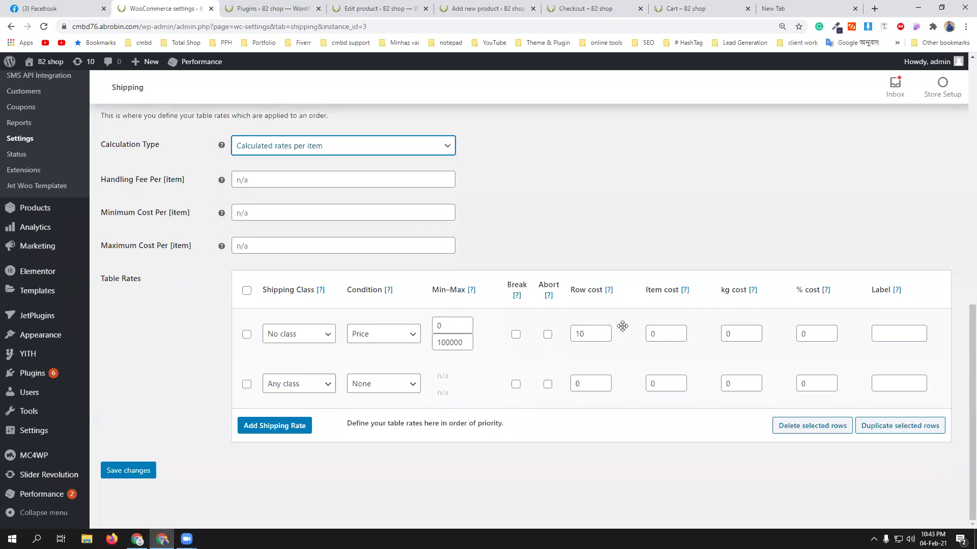
double_click(591, 332)
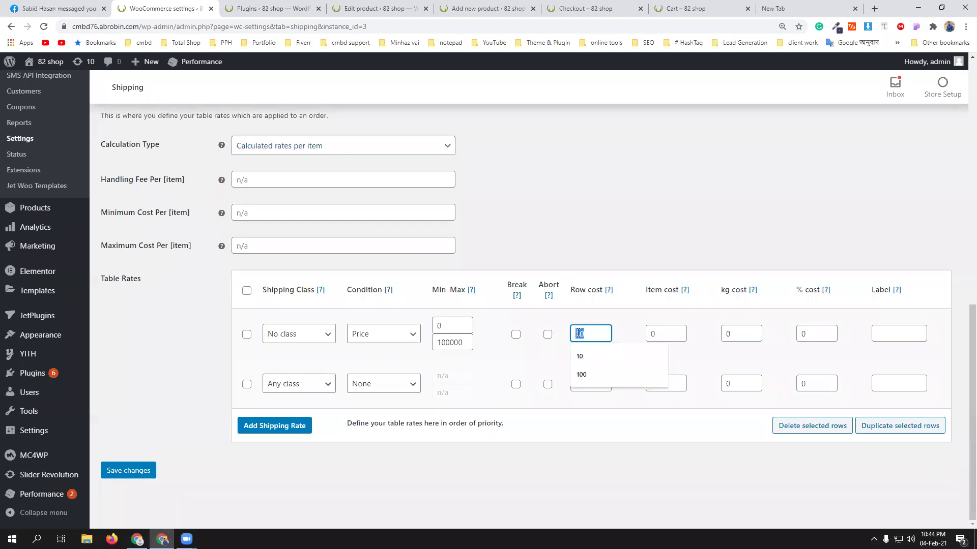
key(BackSpace)
click(651, 334)
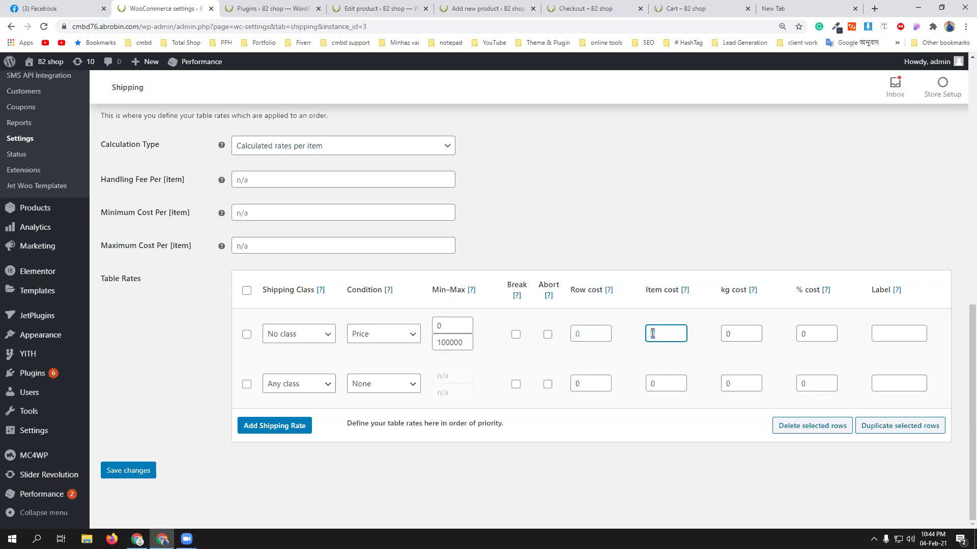
text(10)
click(661, 357)
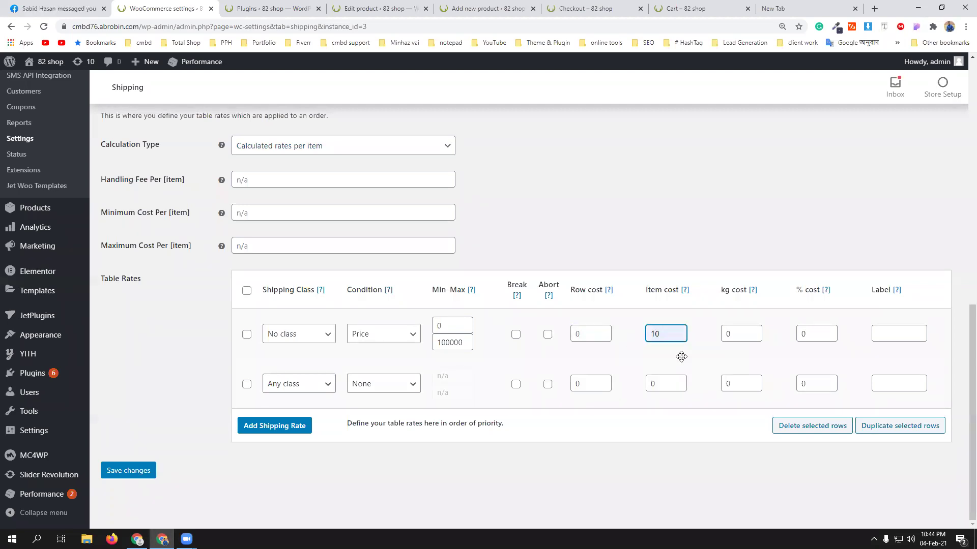
click(139, 471)
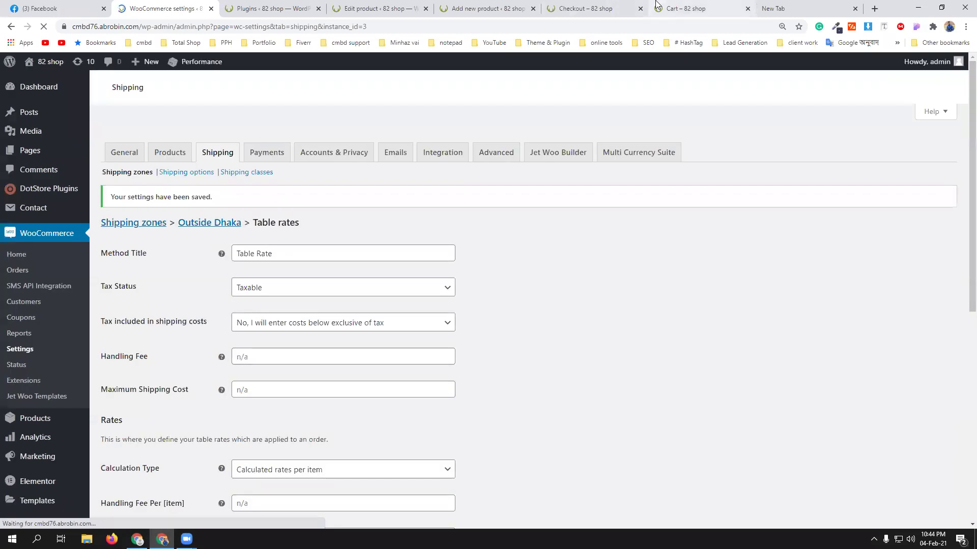
Reload the checkout page to check the shipping charge with the per-item calculation and item cost
click(656, 4)
click(611, 9)
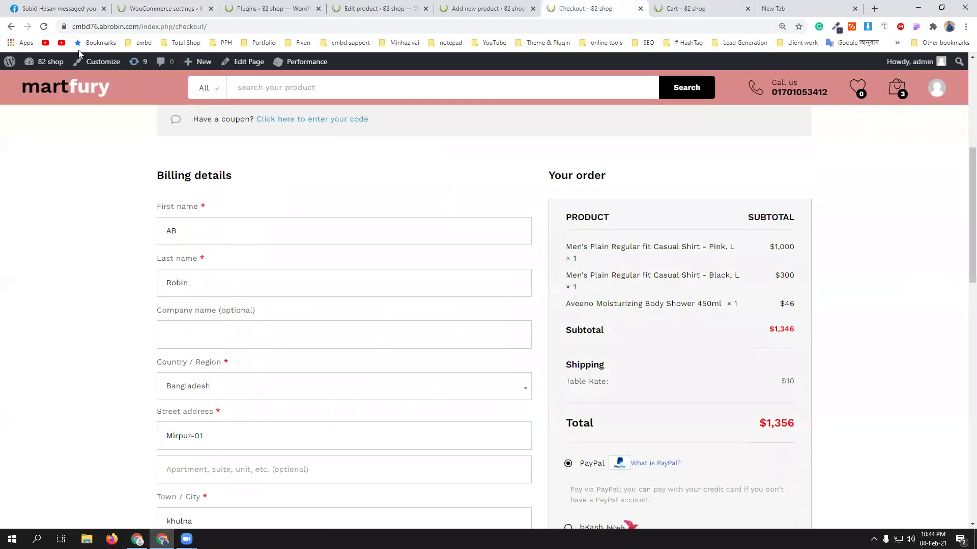
click(44, 27)
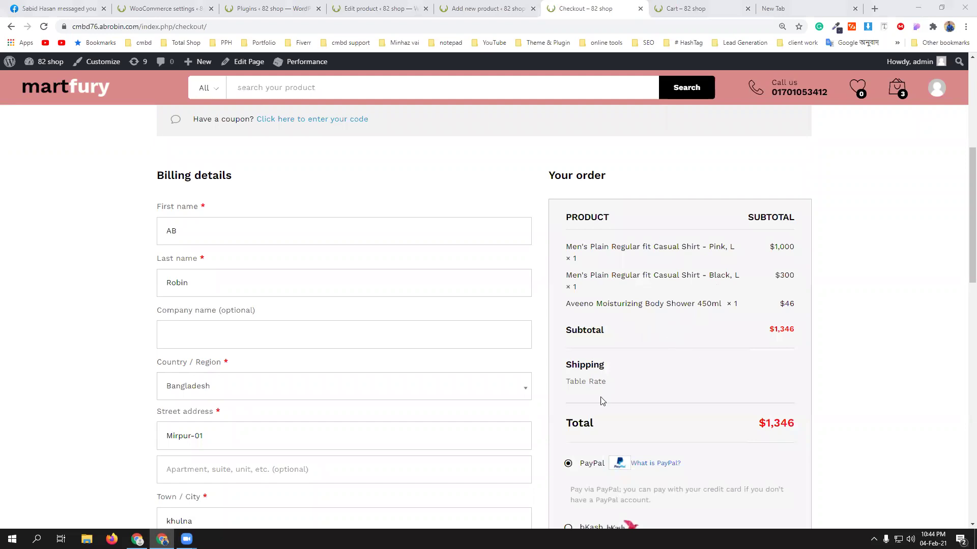
Examine the Calculation Type options for the Outside Dhaka table rates, trying Per order before restoring Calculated rates per item
click(183, 8)
scroll(398, 429, down, 1)
scroll(396, 425, down, 5)
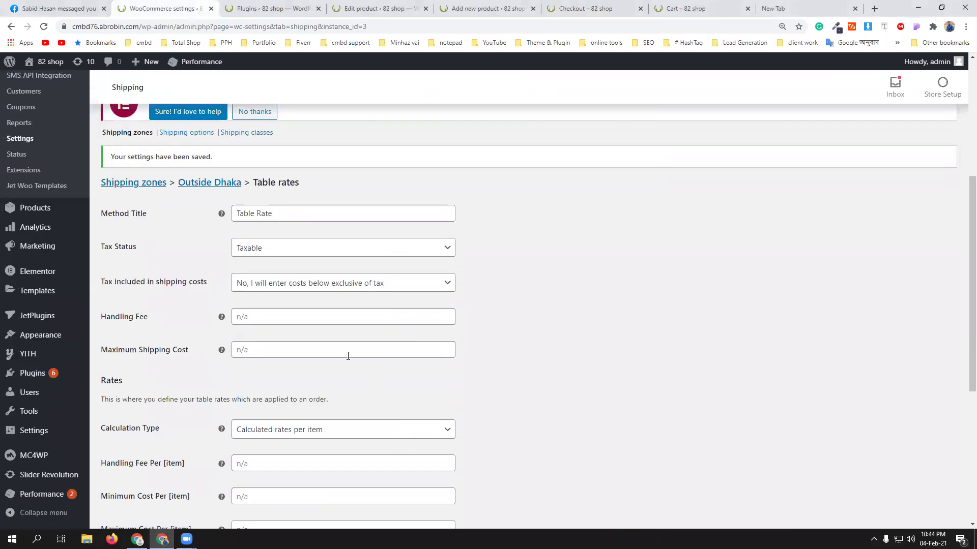
click(354, 431)
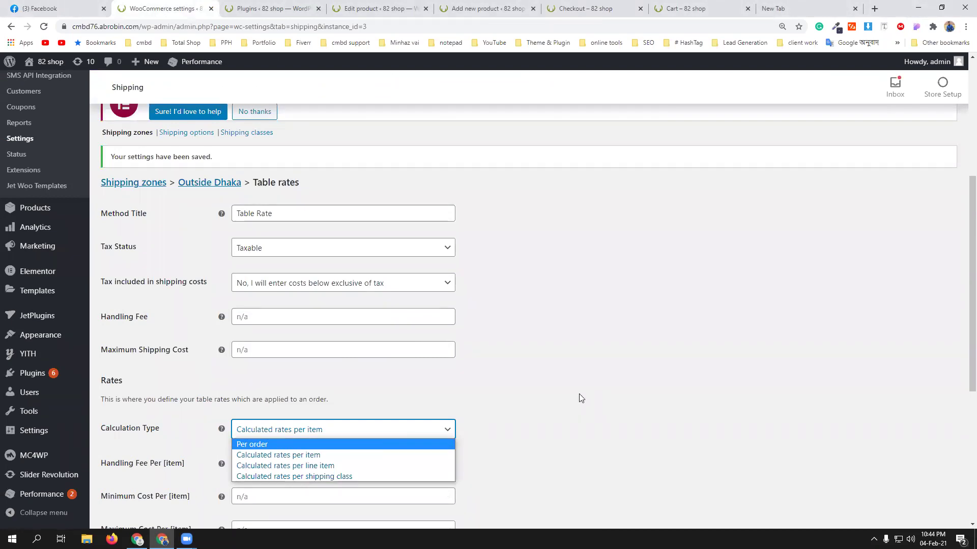
click(532, 390)
scroll(662, 356, down, 2)
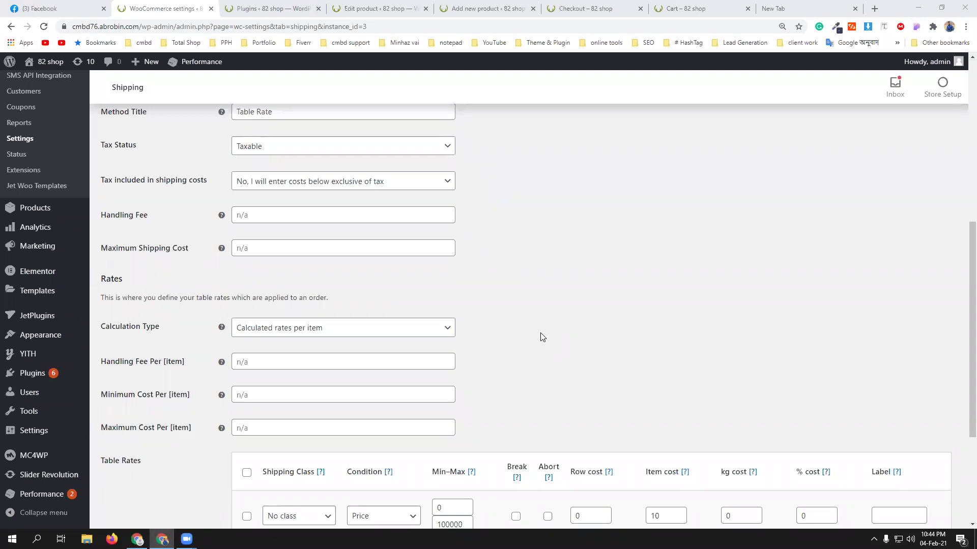
click(396, 329)
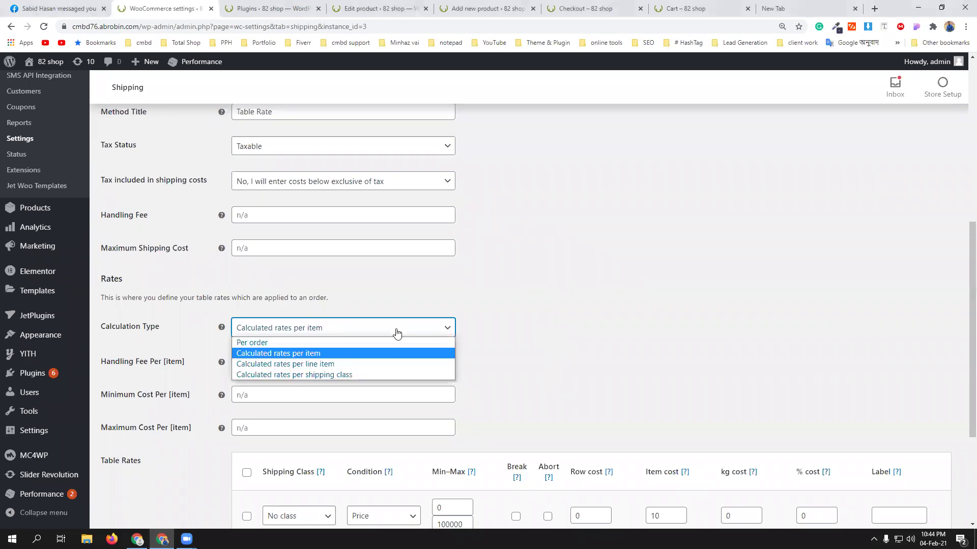
click(391, 343)
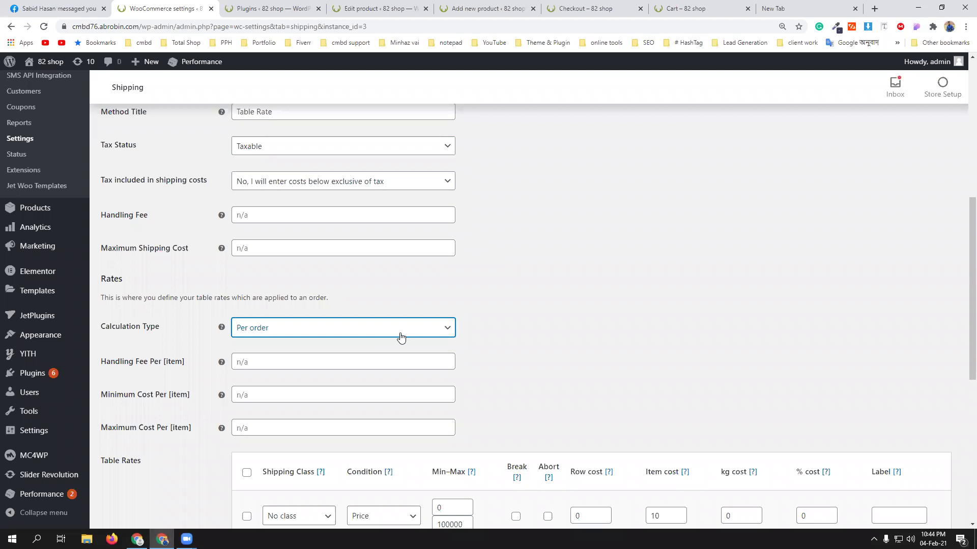
click(433, 331)
click(263, 352)
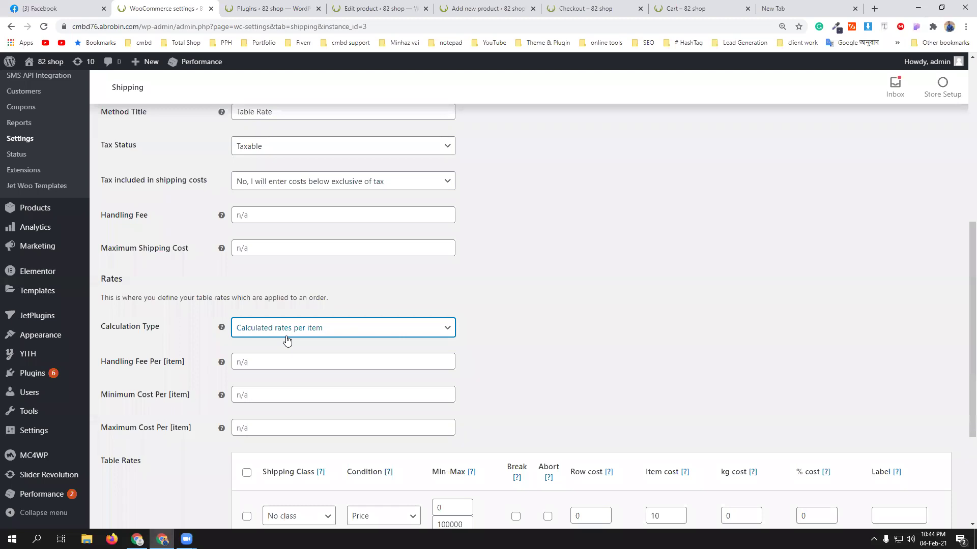
scroll(429, 364, down, 2)
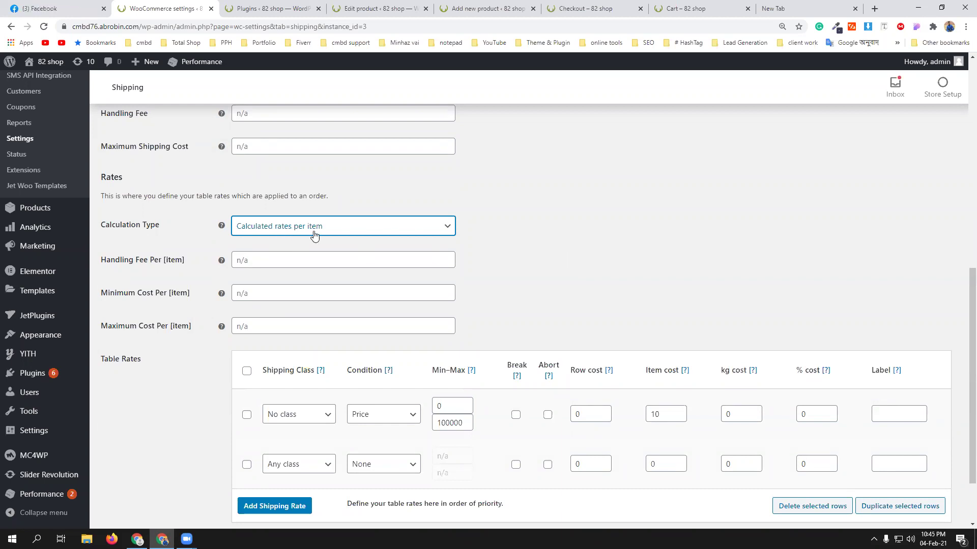
Compare the order summary on the checkout page with the products in the cart
click(585, 9)
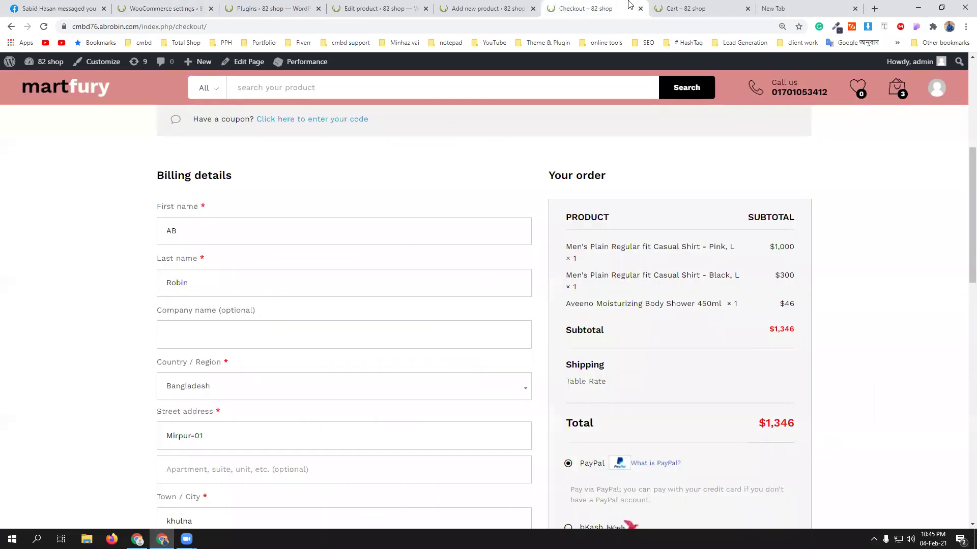
click(682, 8)
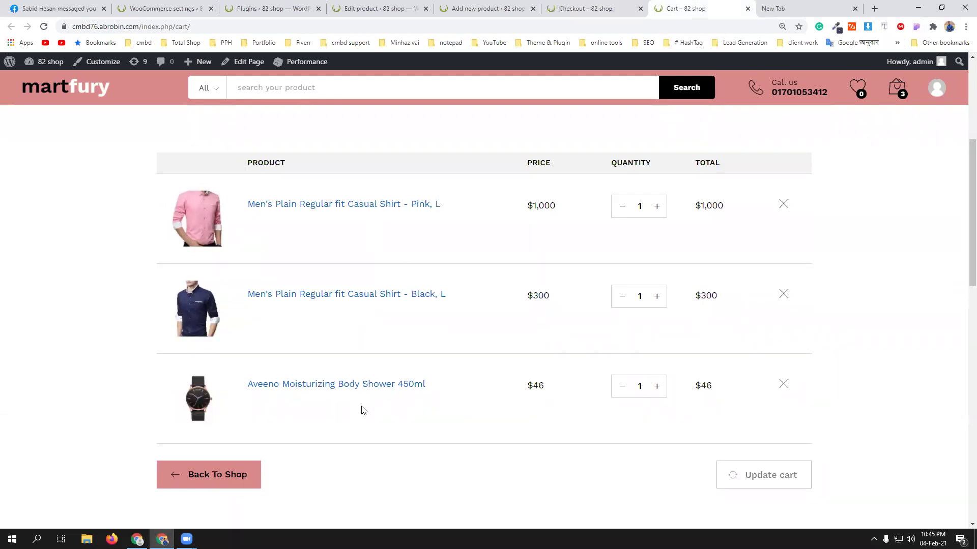
click(566, 8)
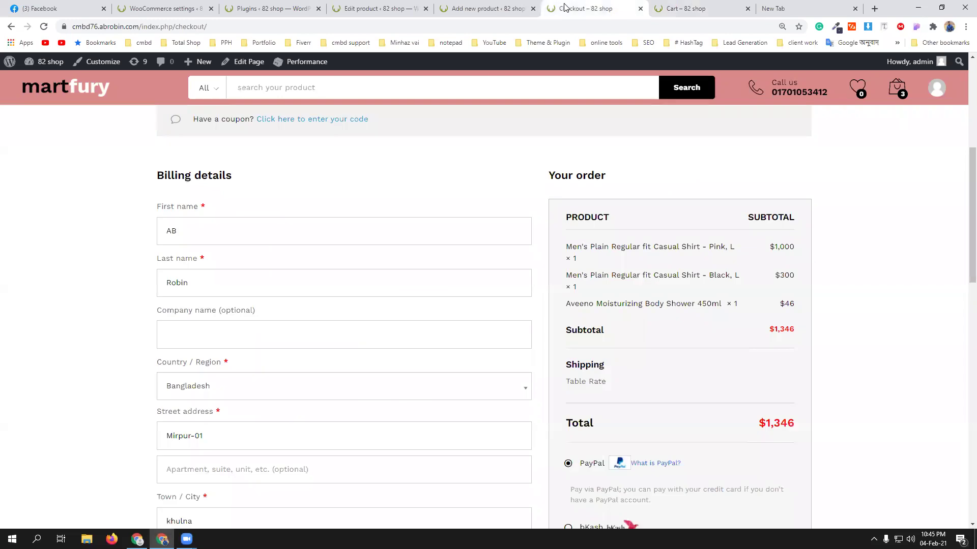
Clear the No class rate's item cost, set its row cost to 10, and save the per-item table rate settings
click(161, 8)
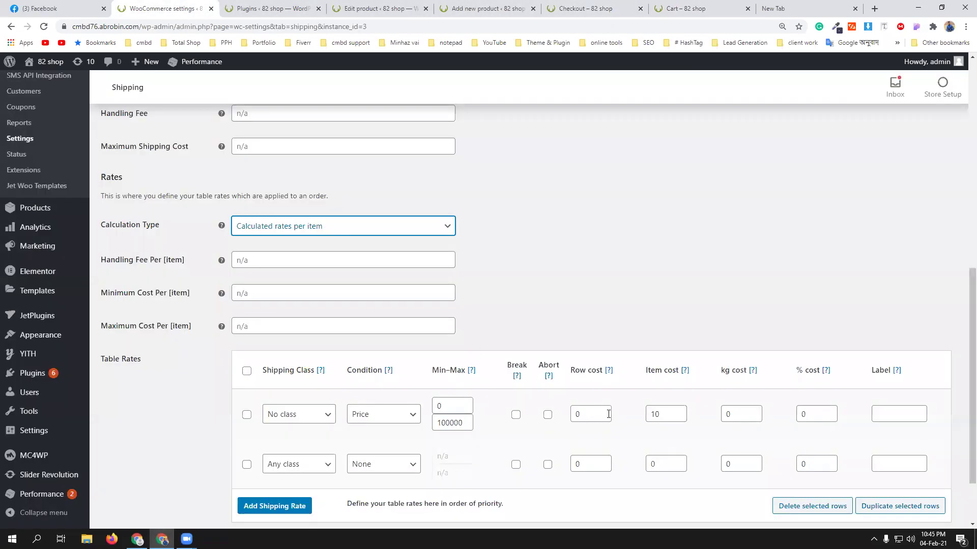
double_click(653, 413)
key(BackSpace)
double_click(576, 413)
text(1)
click(589, 437)
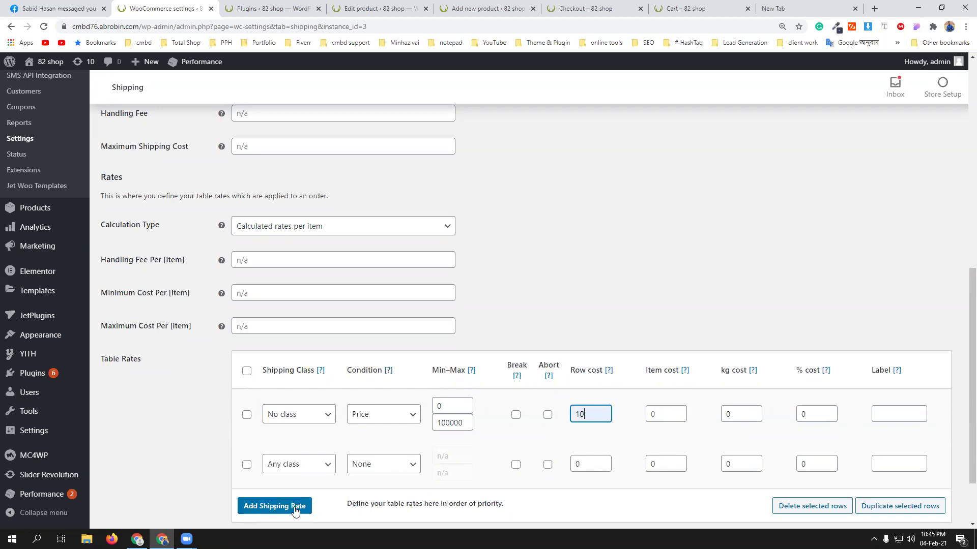
scroll(300, 509, down, 2)
click(133, 473)
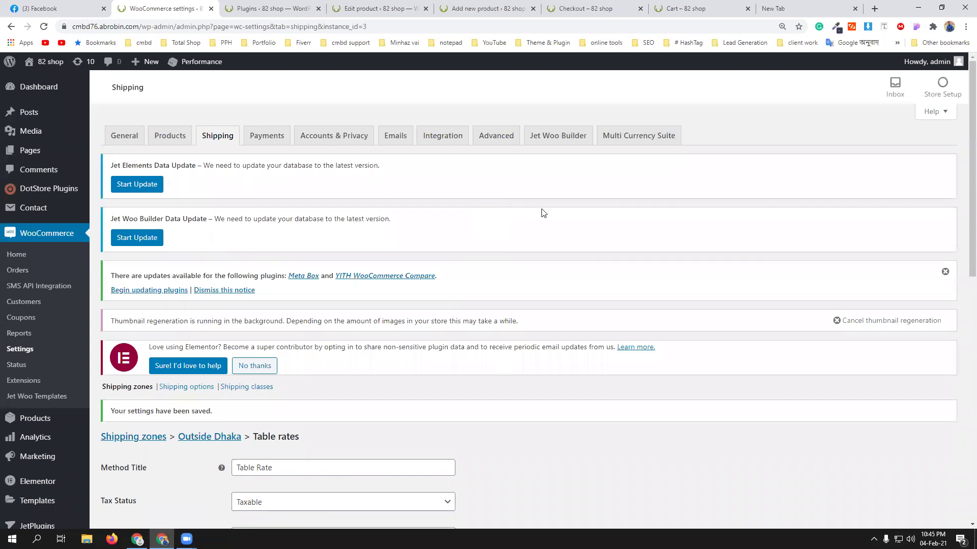
Review the saved table rate settings and the available Calculation Type options
scroll(565, 259, down, 1)
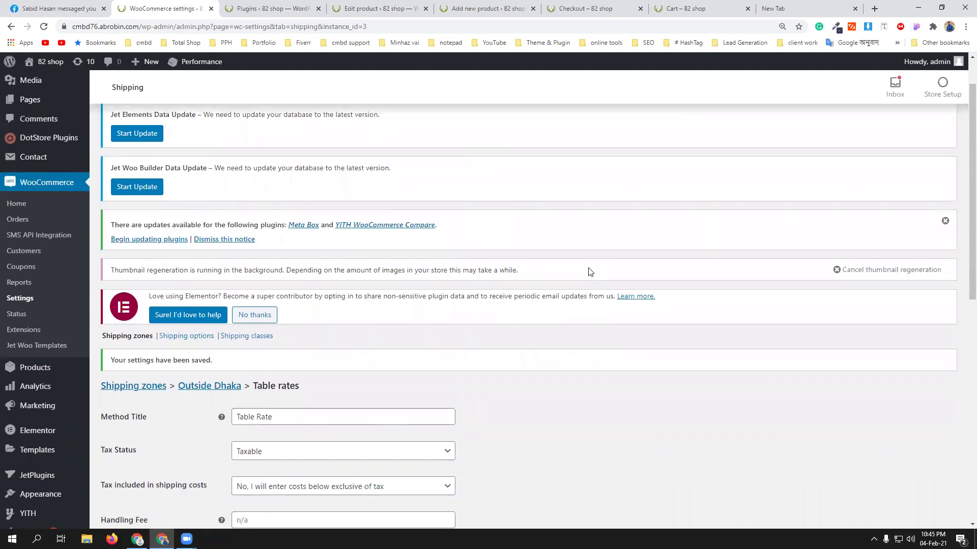
scroll(590, 272, down, 6)
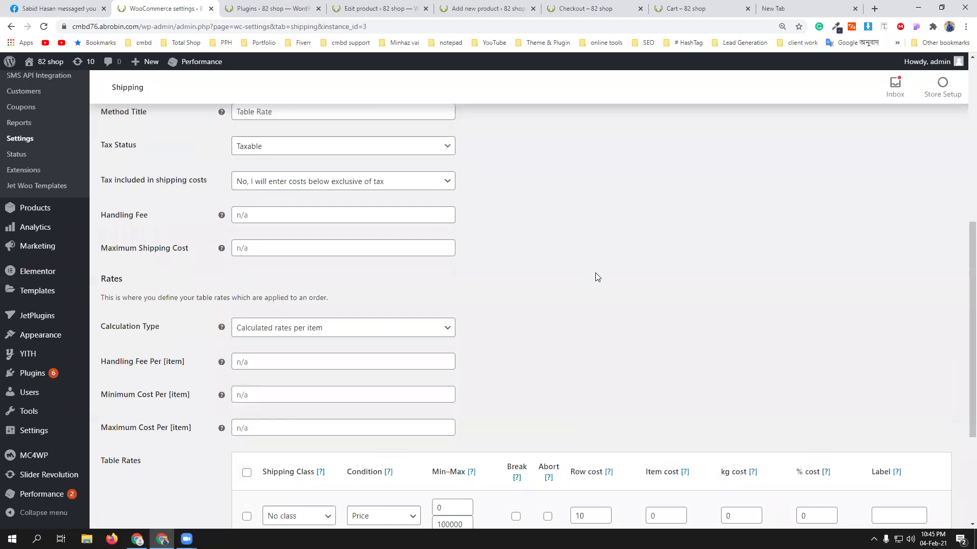
scroll(595, 271, down, 1)
click(447, 277)
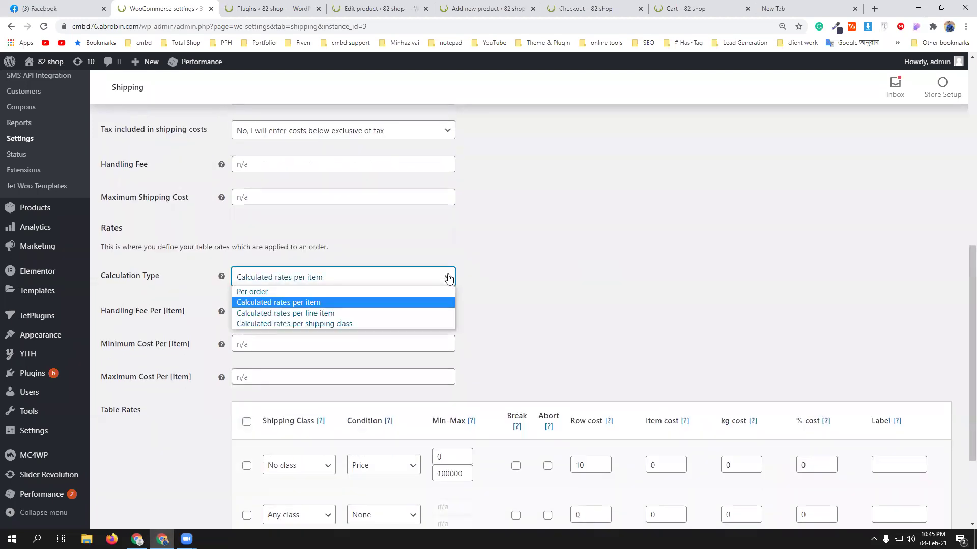
click(580, 285)
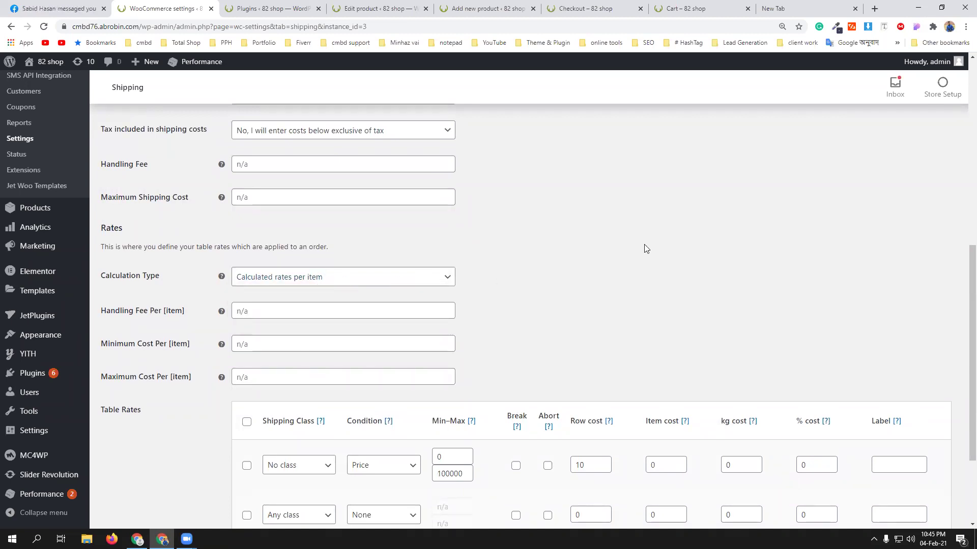
View the cart items and reload the checkout page to check the shipping charge with the row cost of 10
click(681, 7)
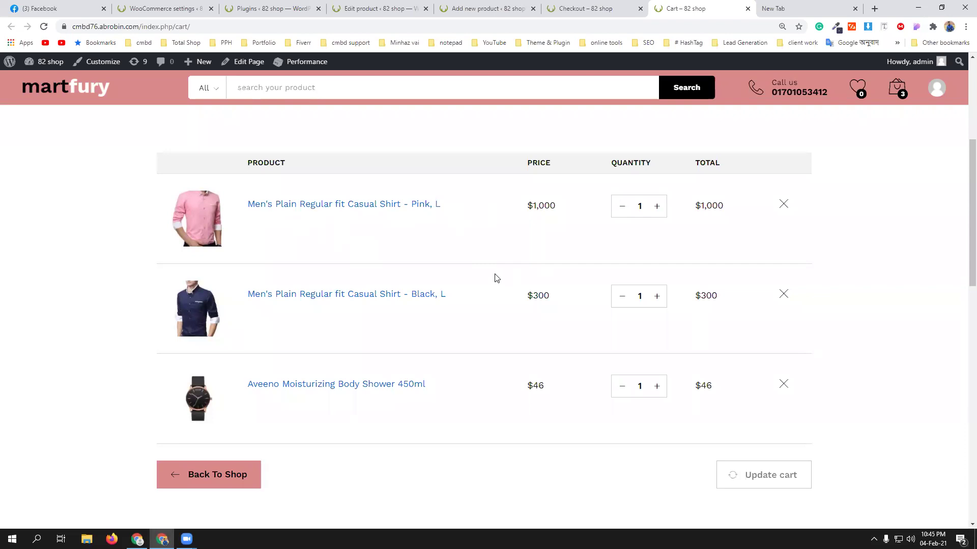
click(598, 9)
click(44, 27)
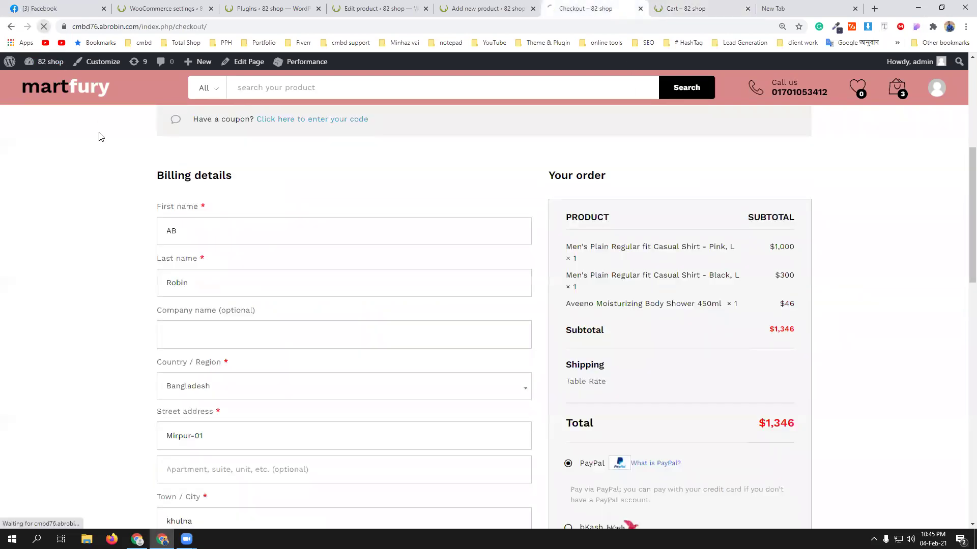
Set the table rates' calculation type to Calculated rates per line item
click(161, 9)
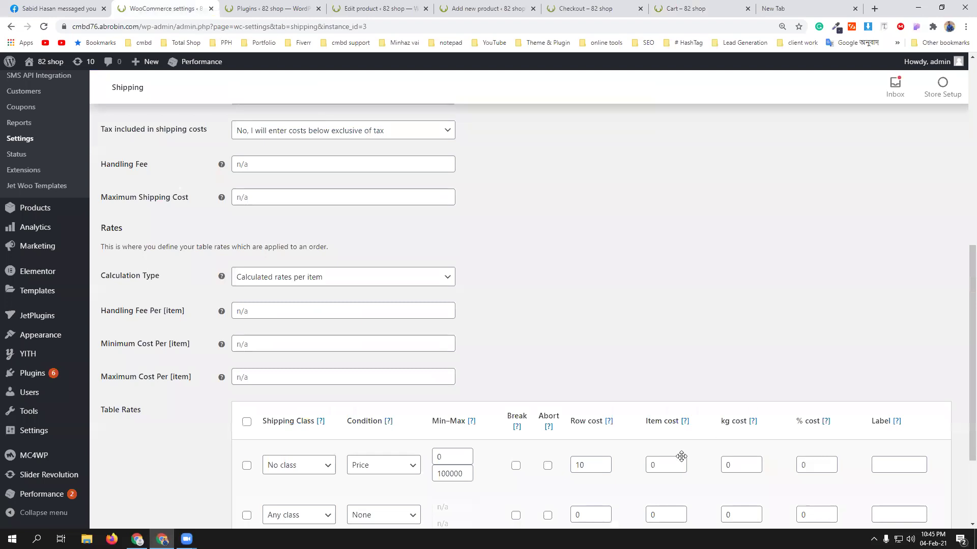
scroll(509, 255, down, 2)
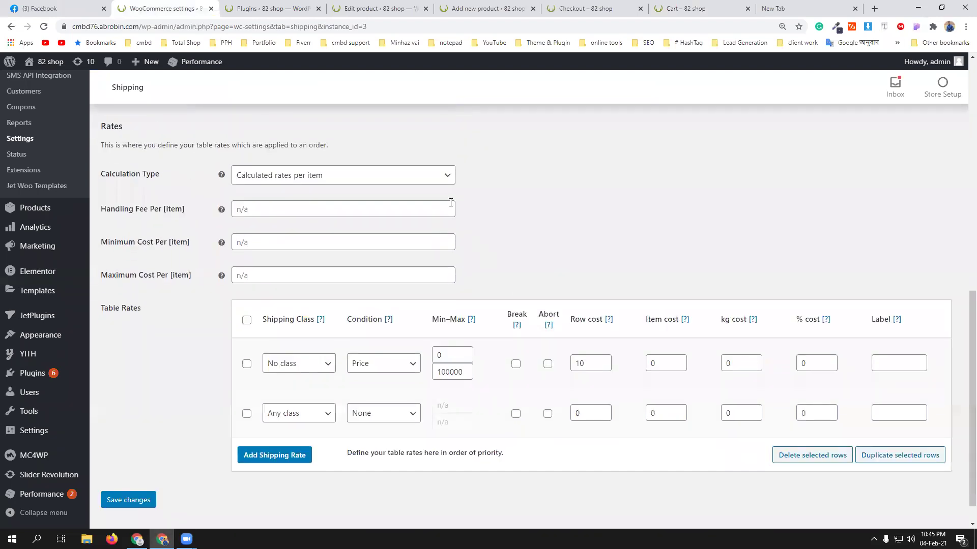
click(438, 181)
click(416, 209)
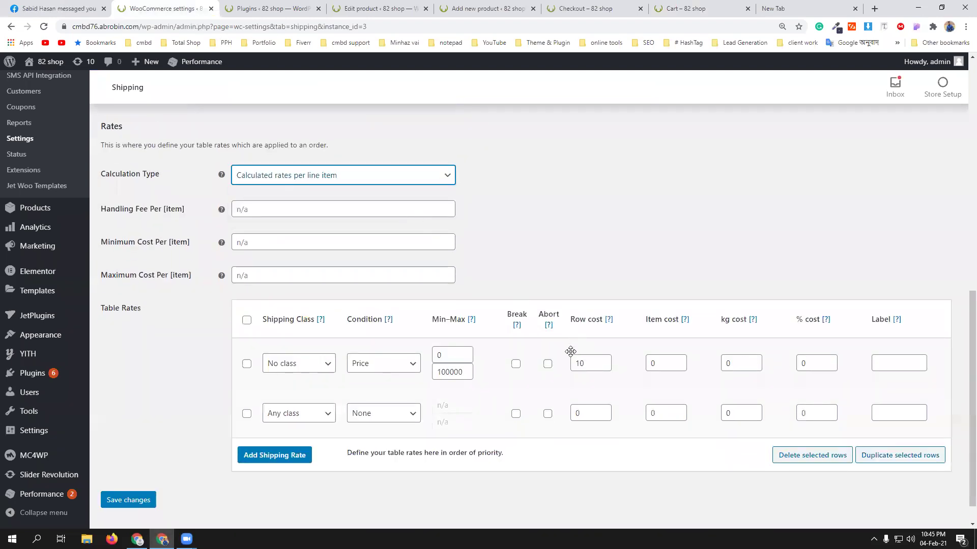
Clear the No class rate's row cost, set its item cost to 10, and save the per-line-item settings
click(582, 363)
text(1)
key(BackSpace)
double_click(651, 362)
text(10)
click(117, 501)
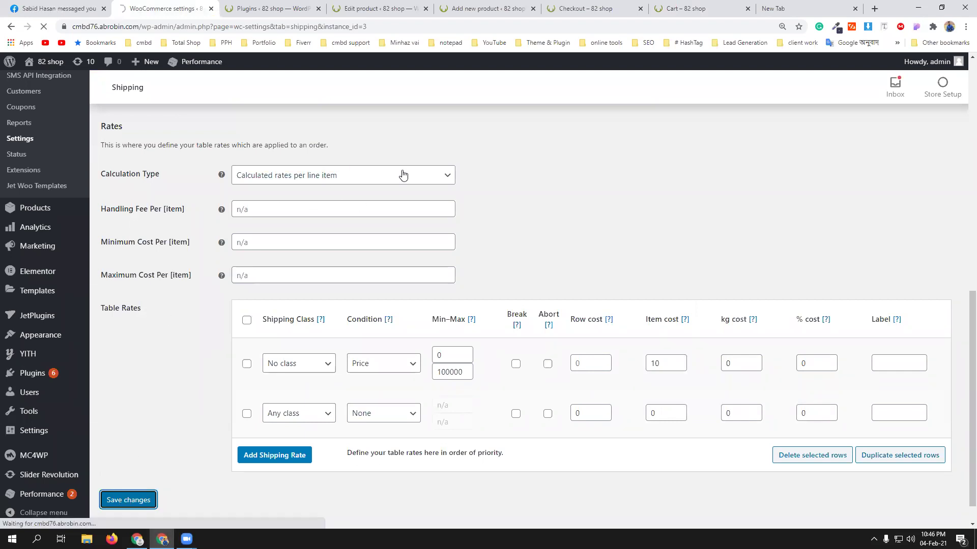
scroll(527, 403, down, 4)
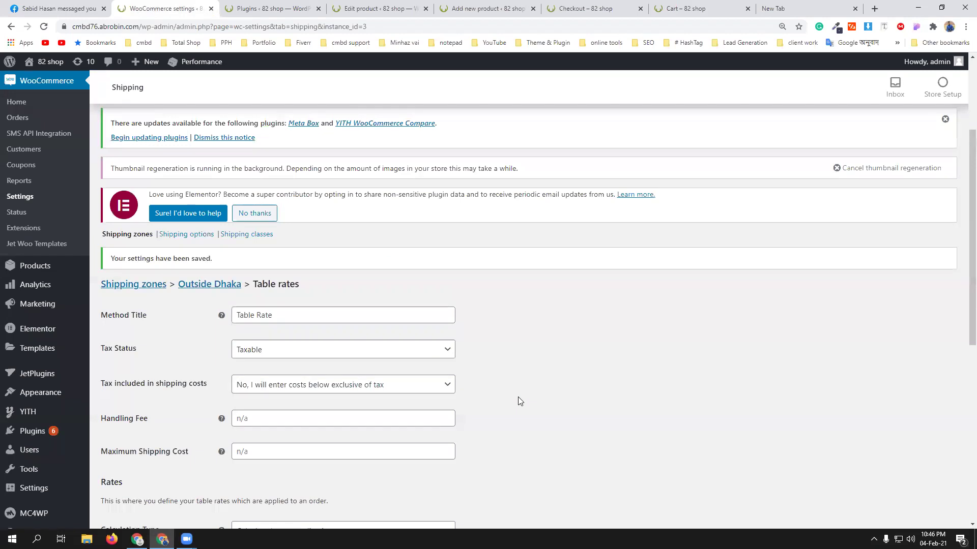
View the cart and reload the checkout page to check the shipping charge with the per-line-item calculation
click(702, 8)
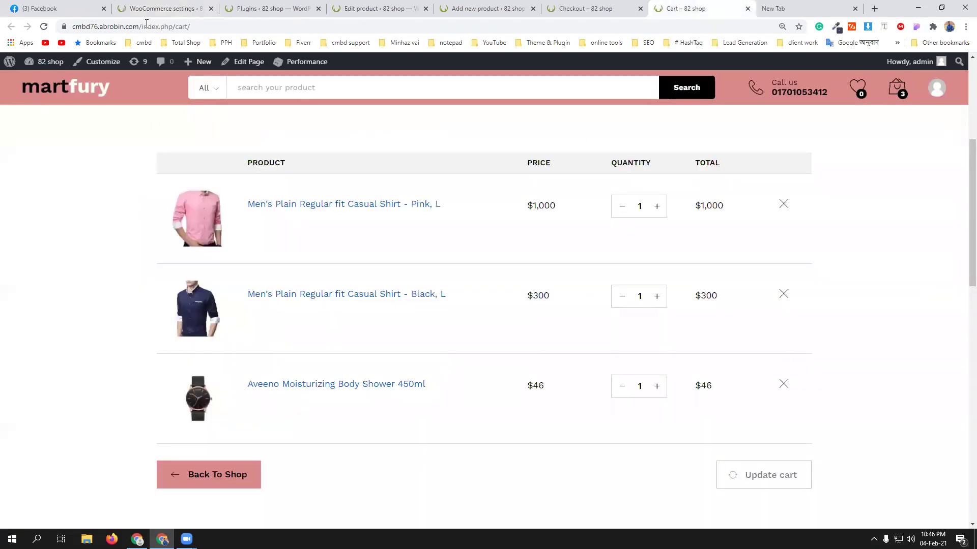
click(601, 8)
click(44, 26)
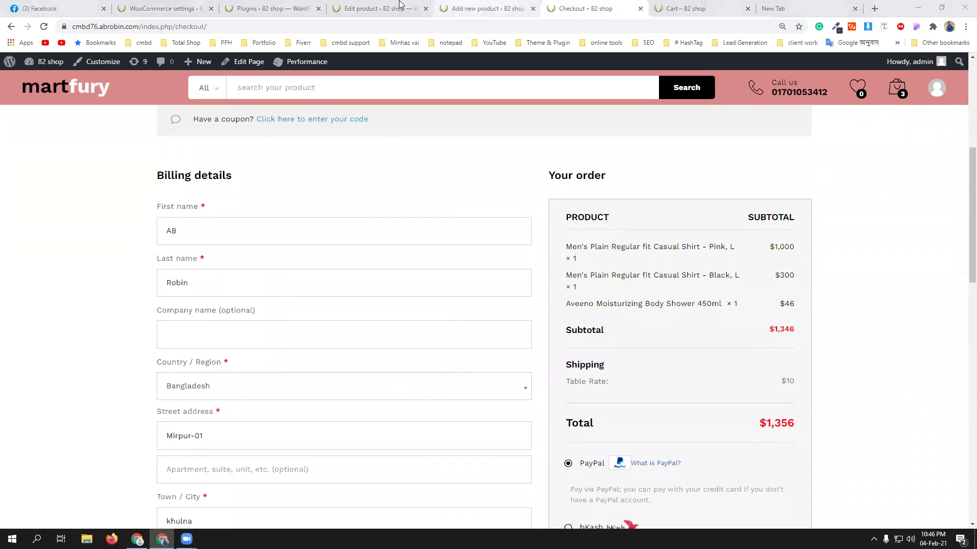
Return to the table rate settings and compare the per line item and per shipping class calculation options
click(162, 8)
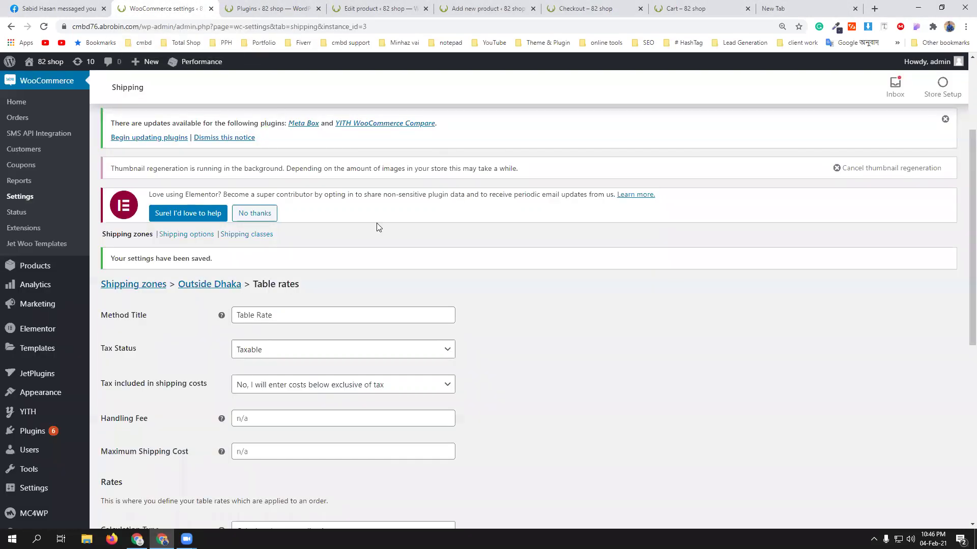
scroll(540, 381, down, 5)
scroll(508, 387, down, 3)
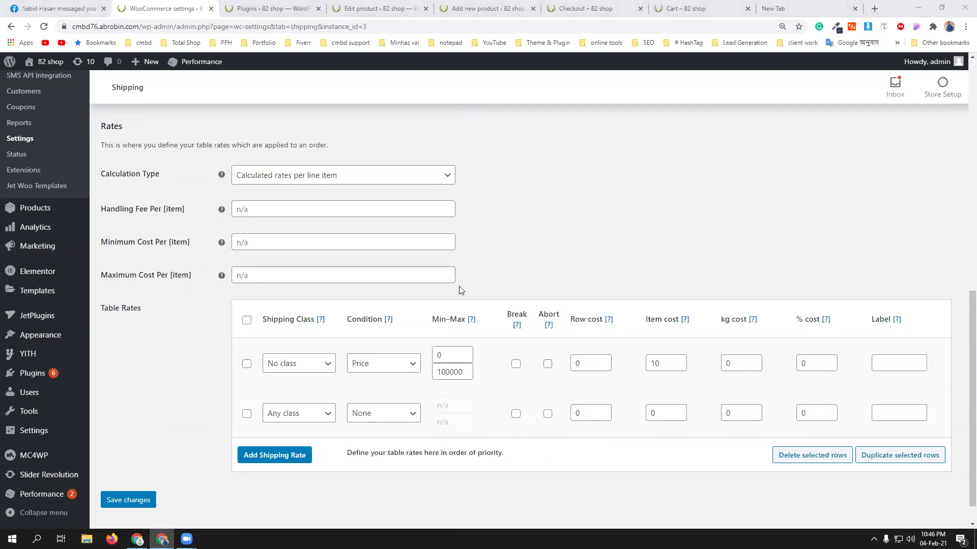
click(428, 182)
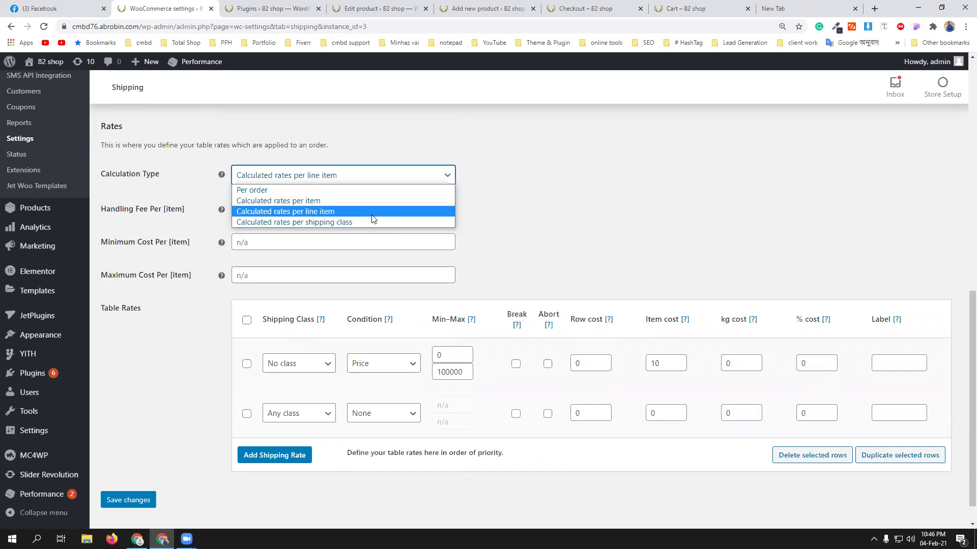
click(589, 187)
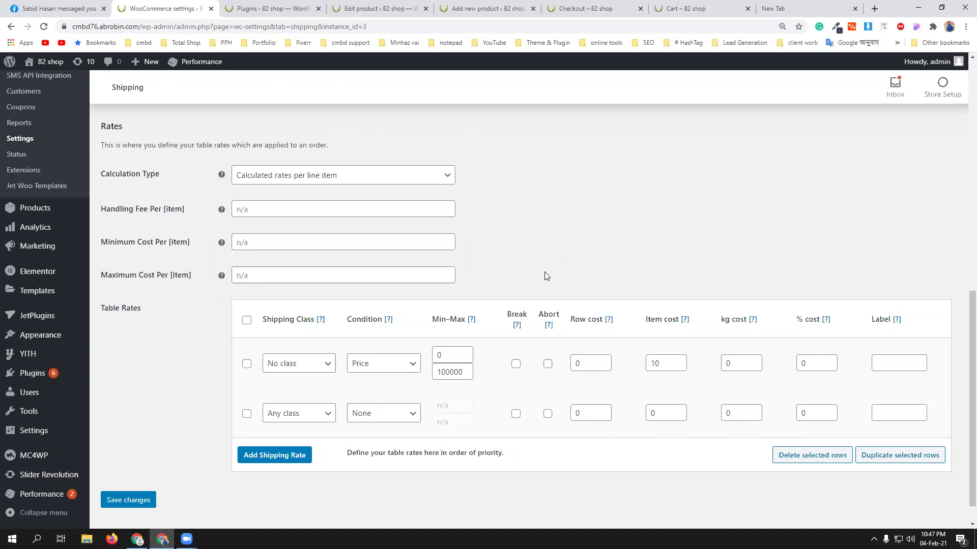
Set the calculation type to Per order and the No class rate's kg cost to 100, and save, reloading the page to resubmit
click(447, 176)
click(406, 191)
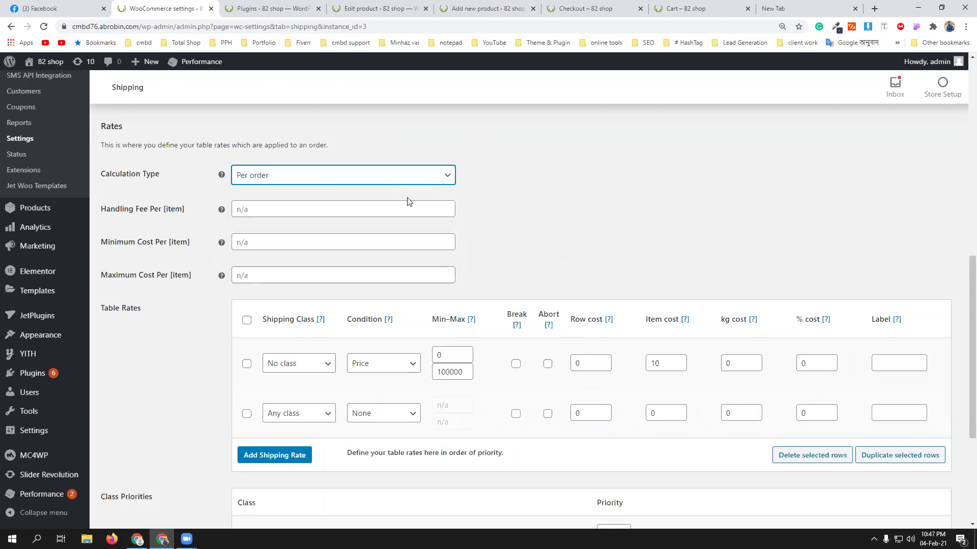
double_click(728, 361)
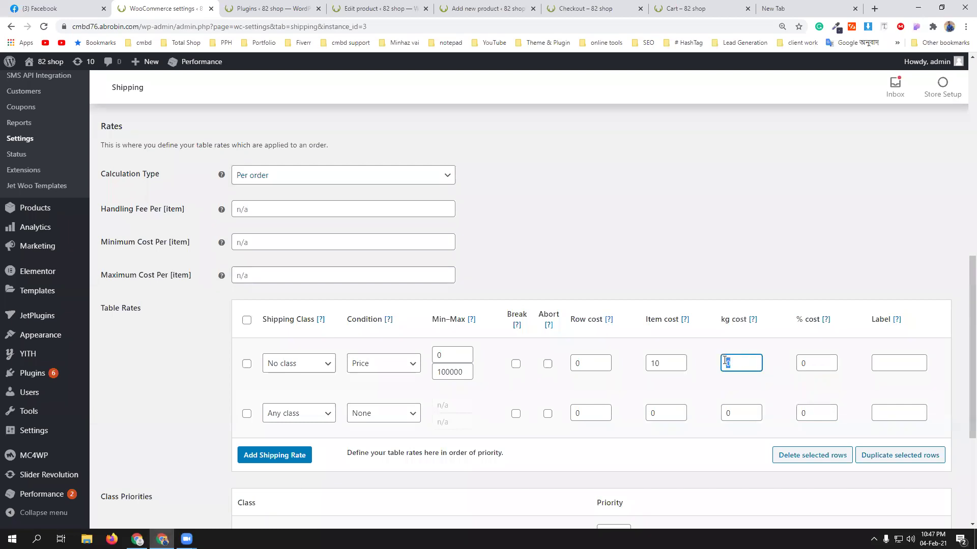
text(10)
text(0)
scroll(313, 513, down, 4)
click(133, 482)
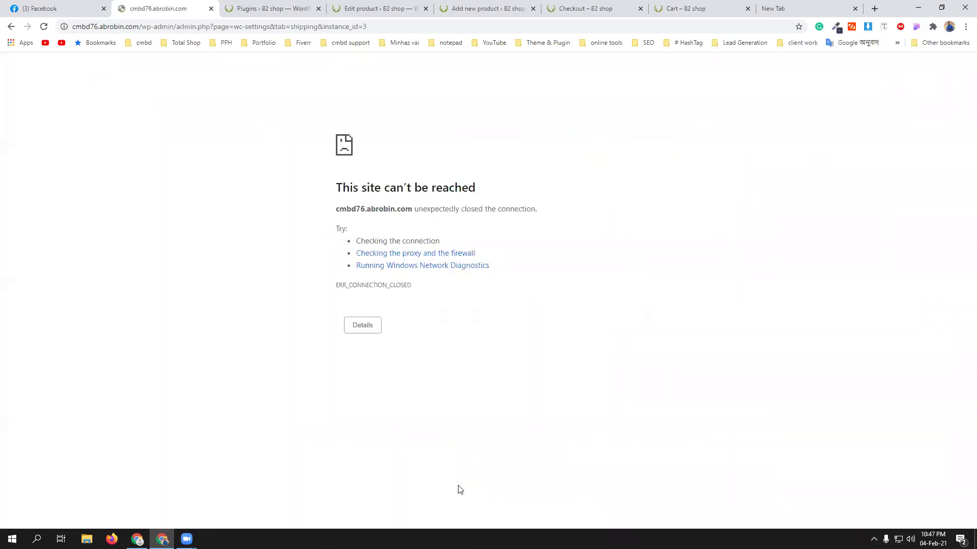
click(44, 26)
click(540, 108)
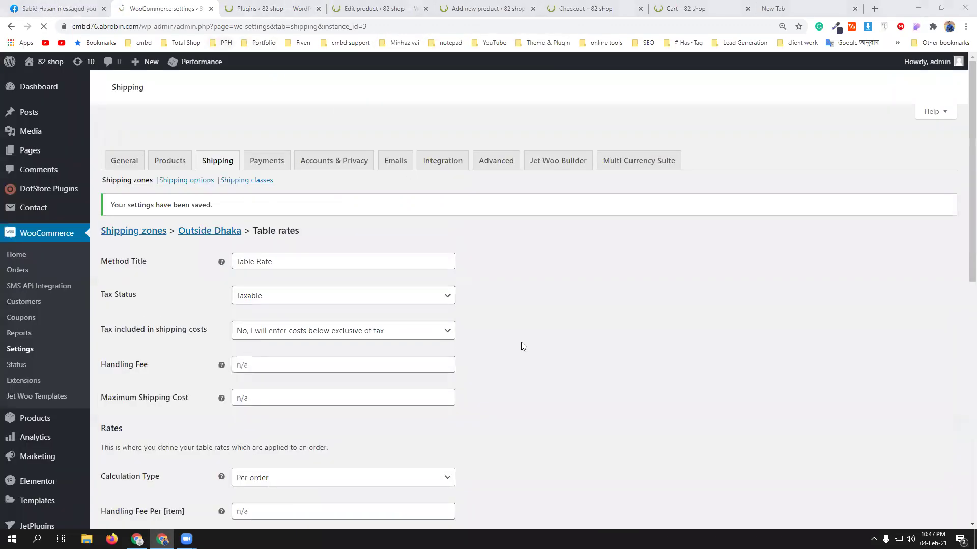
Clear the item cost of the No class rate in the per-order table rates
scroll(599, 398, down, 6)
scroll(600, 398, down, 4)
double_click(655, 312)
key(BackSpace)
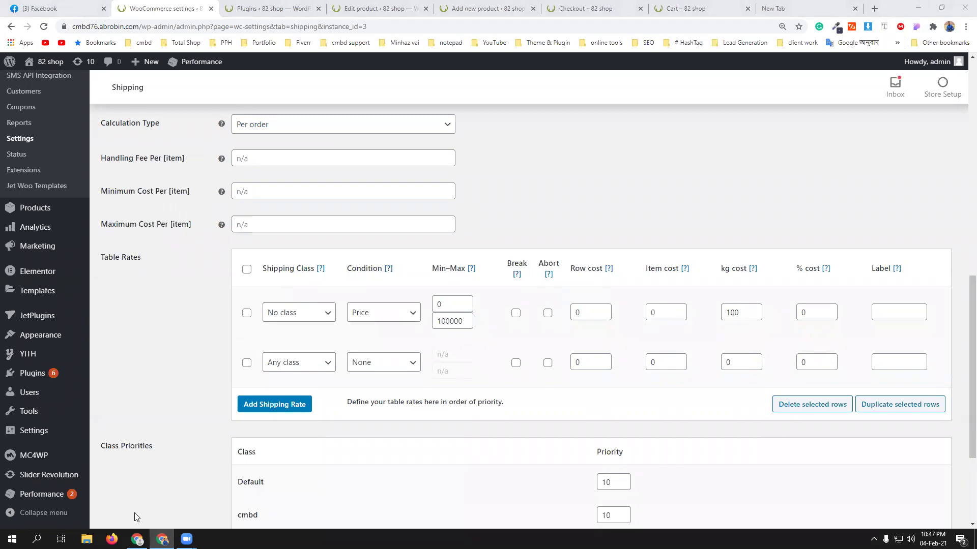
Save the table rate settings and set the Men's Plain Regular fit Casual Shirt product to No shipping class
scroll(296, 483, down, 3)
click(151, 473)
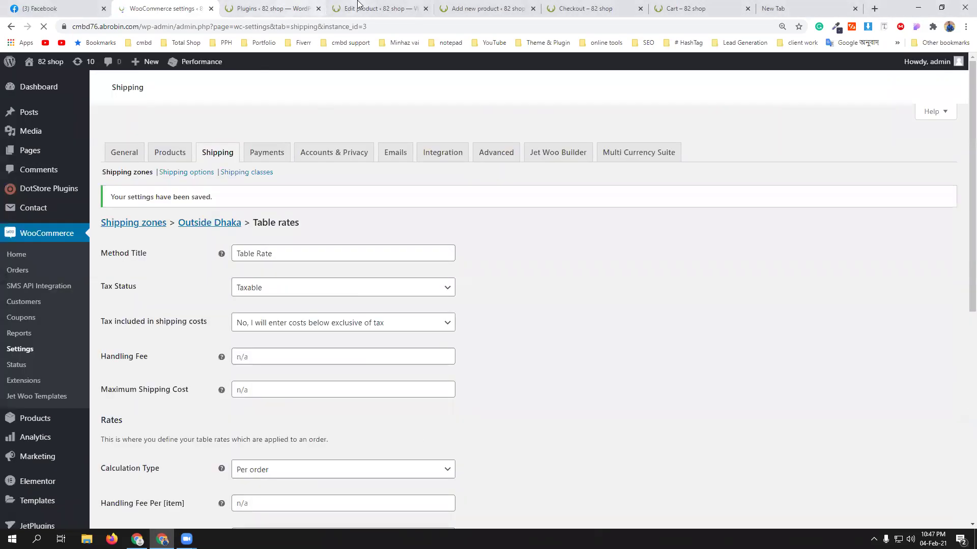
click(377, 9)
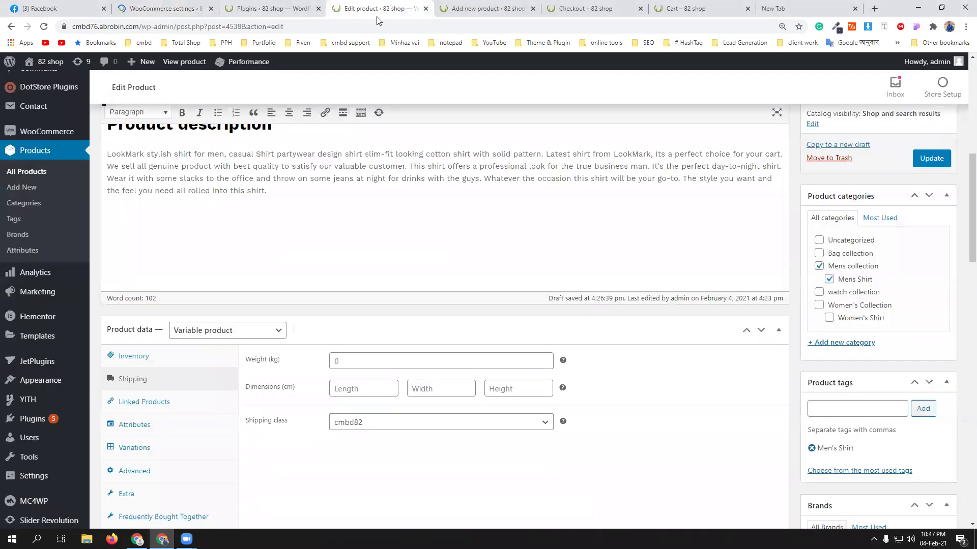
scroll(421, 261, down, 2)
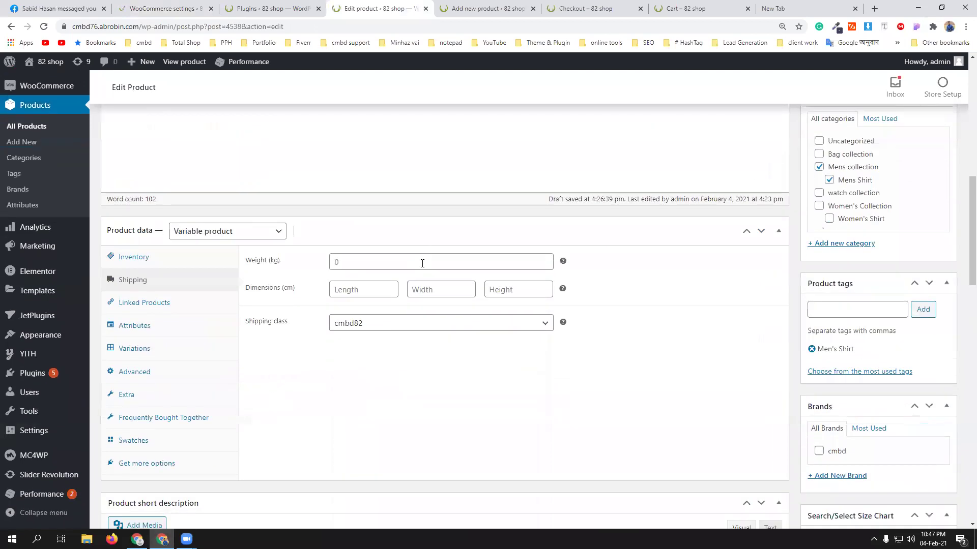
click(374, 326)
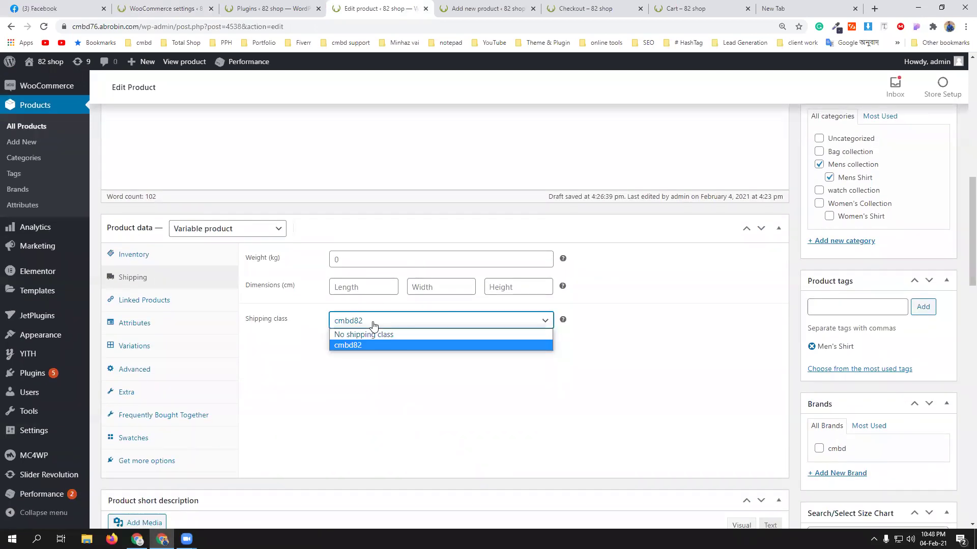
click(376, 335)
Compare the No class rate's kg cost with the shirt's weight setting and read the kg cost help text
click(166, 7)
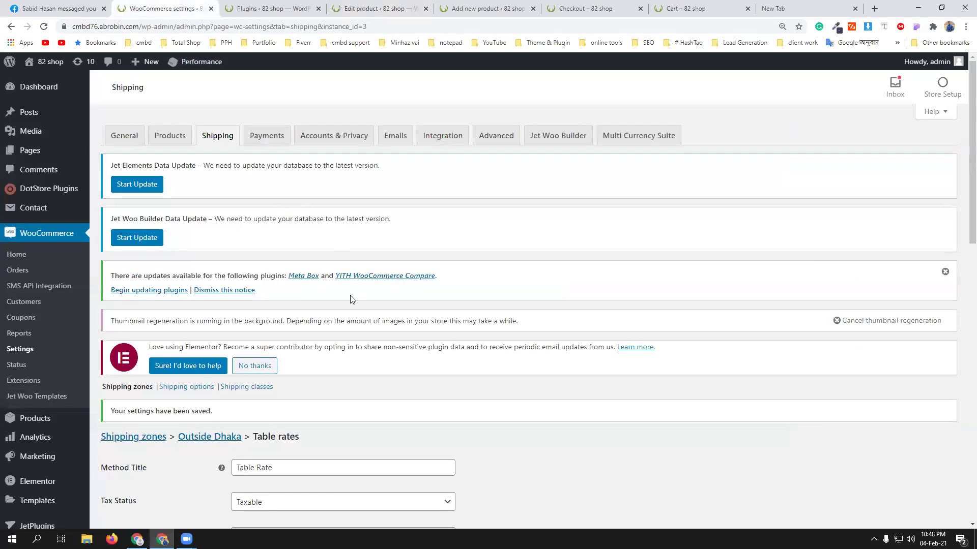
scroll(354, 316, down, 10)
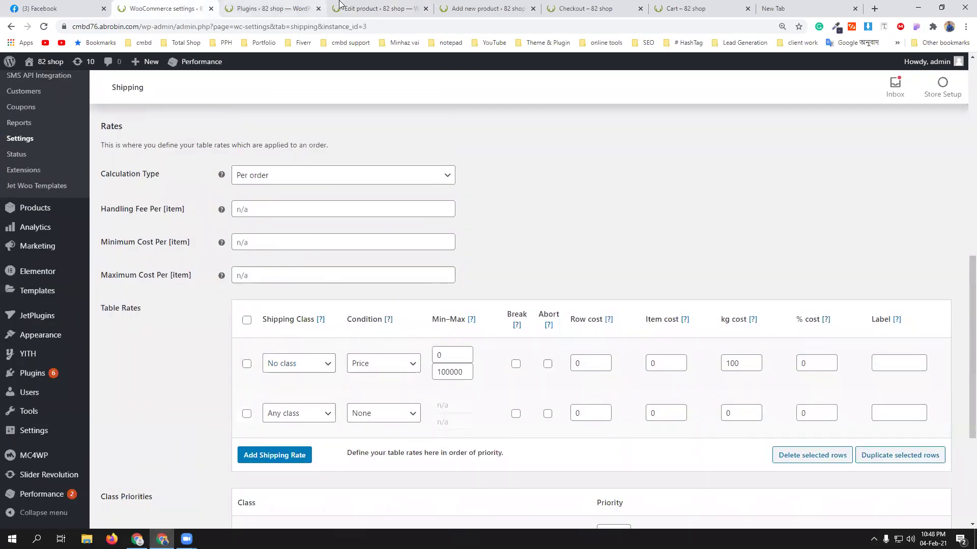
click(340, 5)
click(366, 258)
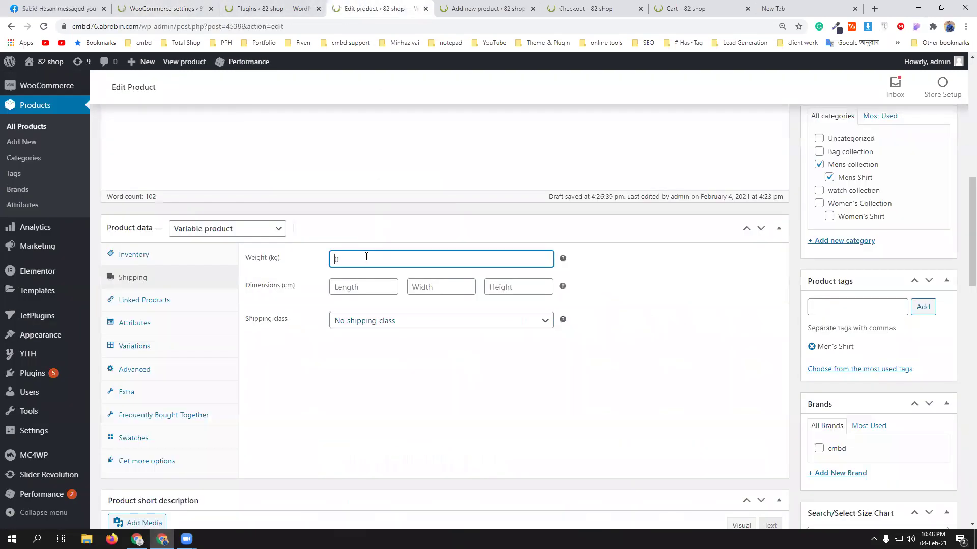
mouse_move(563, 260)
click(163, 9)
mouse_move(754, 321)
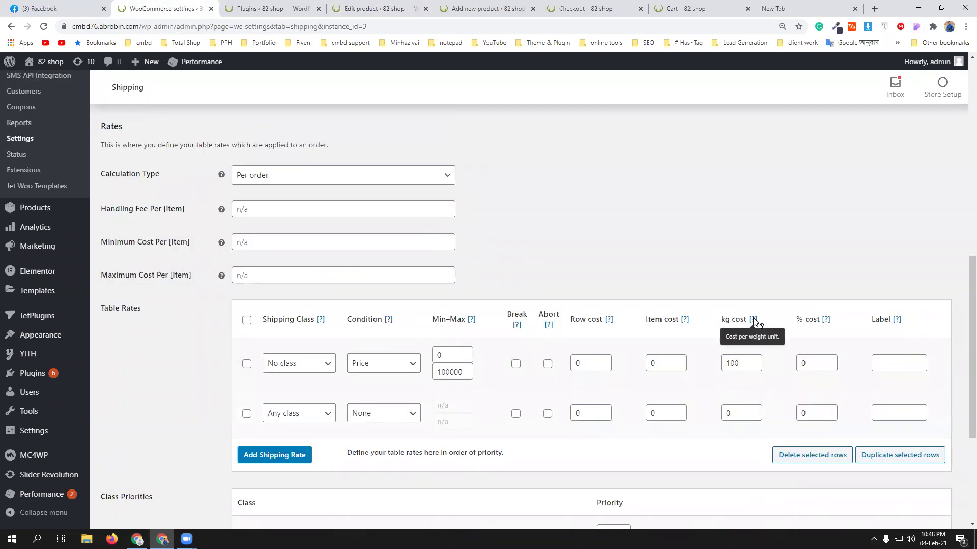
click(268, 7)
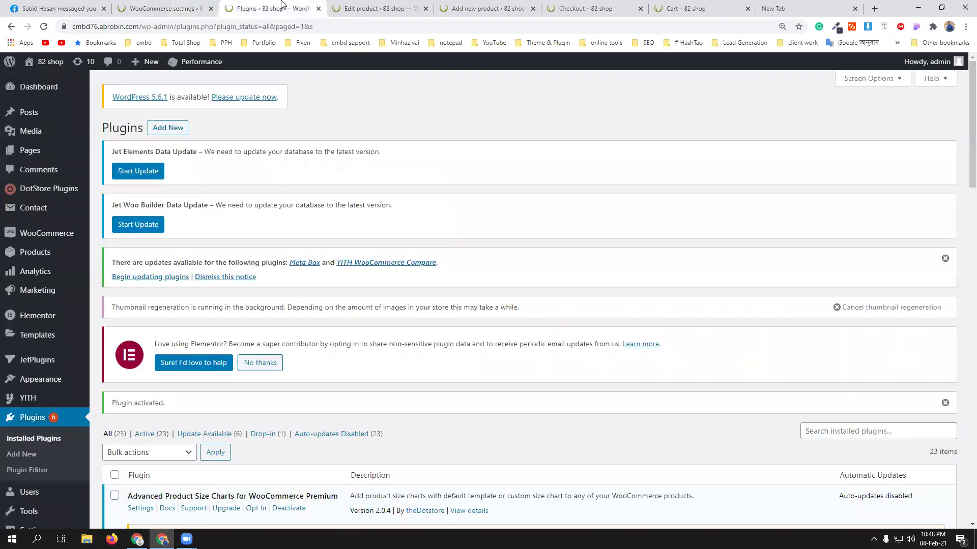
Set the Men's Plain Regular fit Casual Shirt's weight to 2 kg and update the product
click(416, 4)
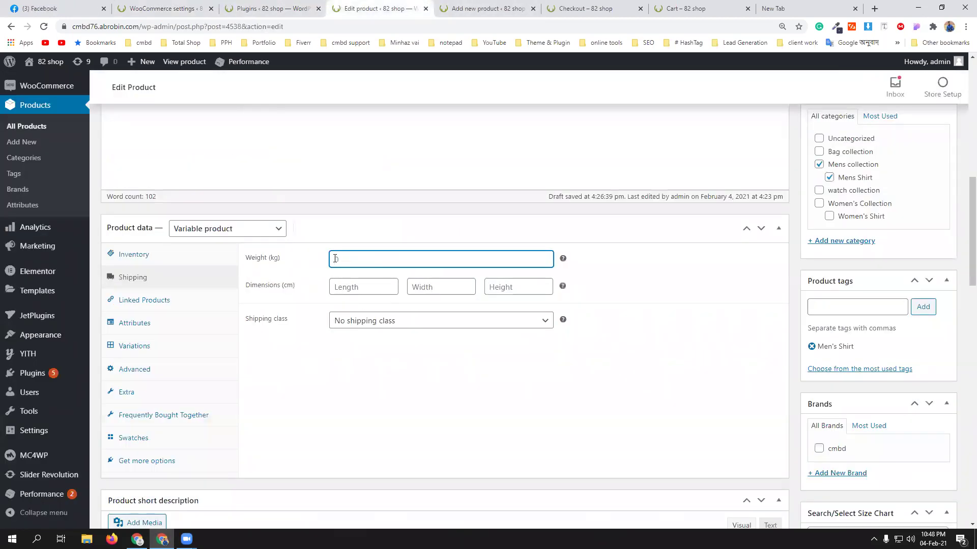
text(2)
click(431, 403)
scroll(697, 407, down, 1)
scroll(697, 407, down, 4)
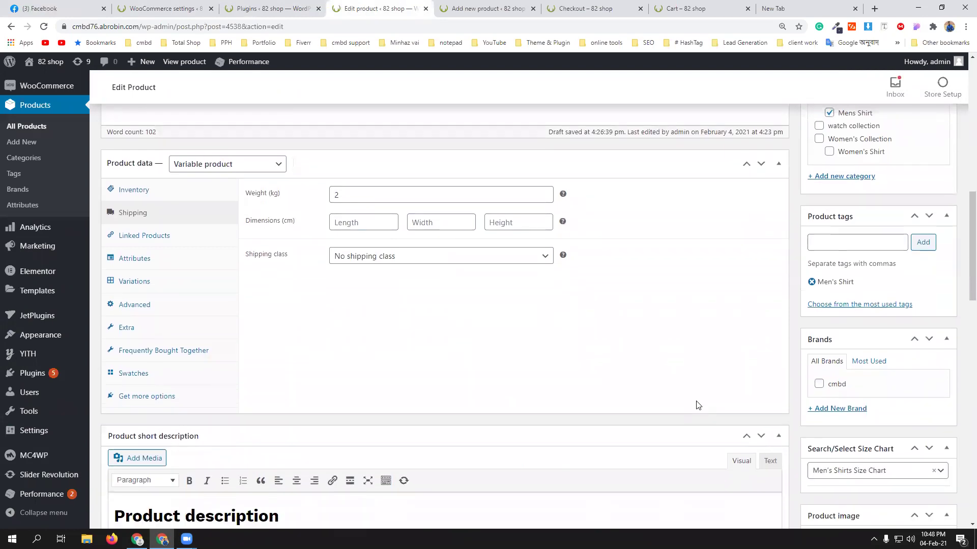
scroll(743, 425, down, 4)
scroll(742, 425, up, 10)
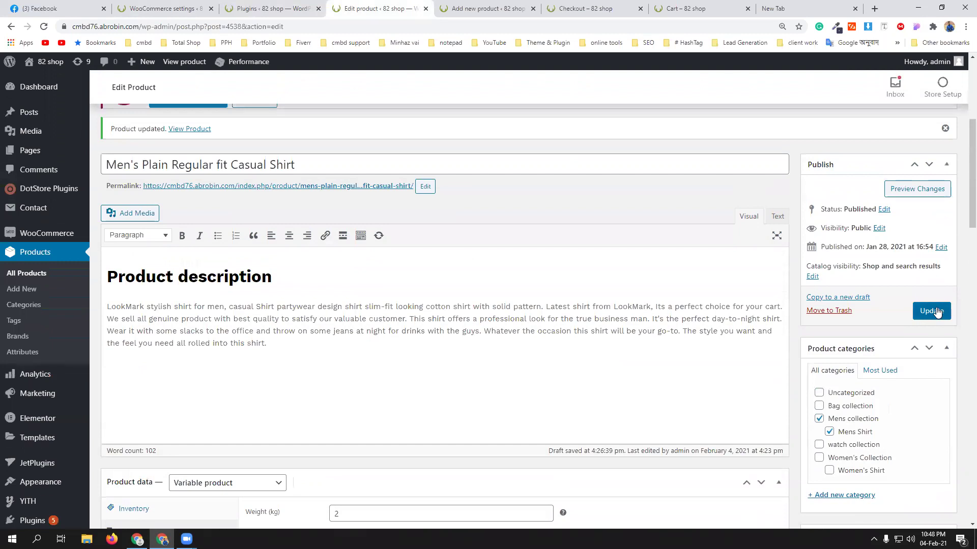
click(931, 312)
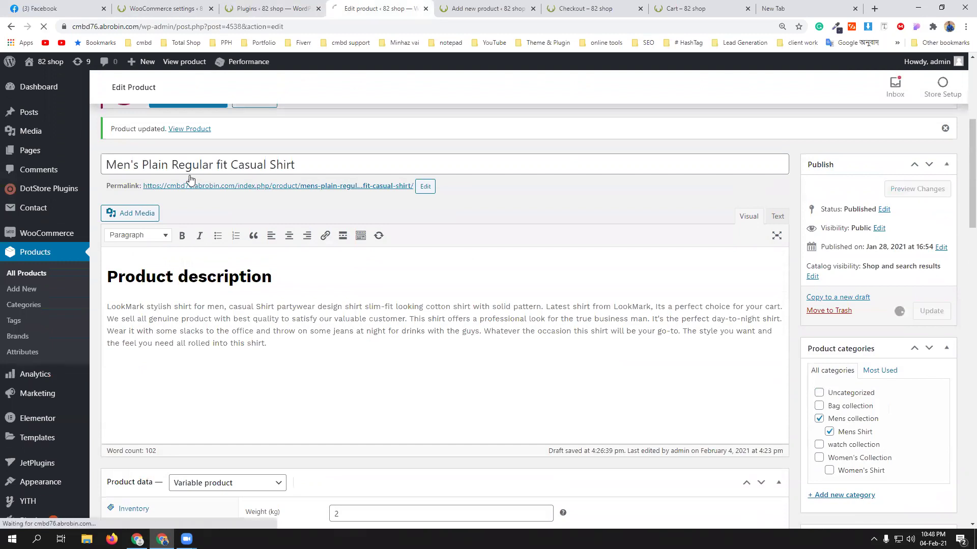
scroll(506, 383, down, 3)
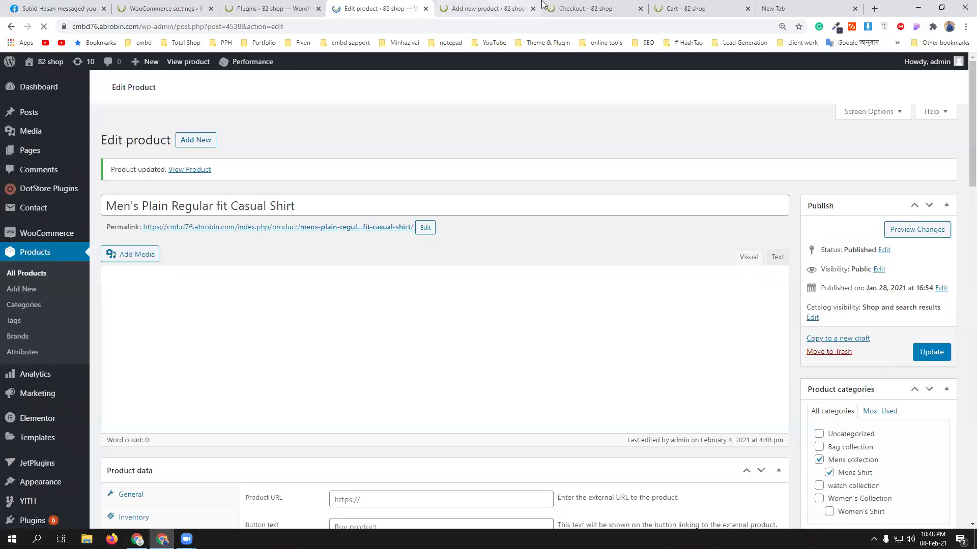
Remove the black Men's Plain Regular fit Casual Shirt and the Aveeno Moisturizing Body Shower 450ml from the cart
click(717, 4)
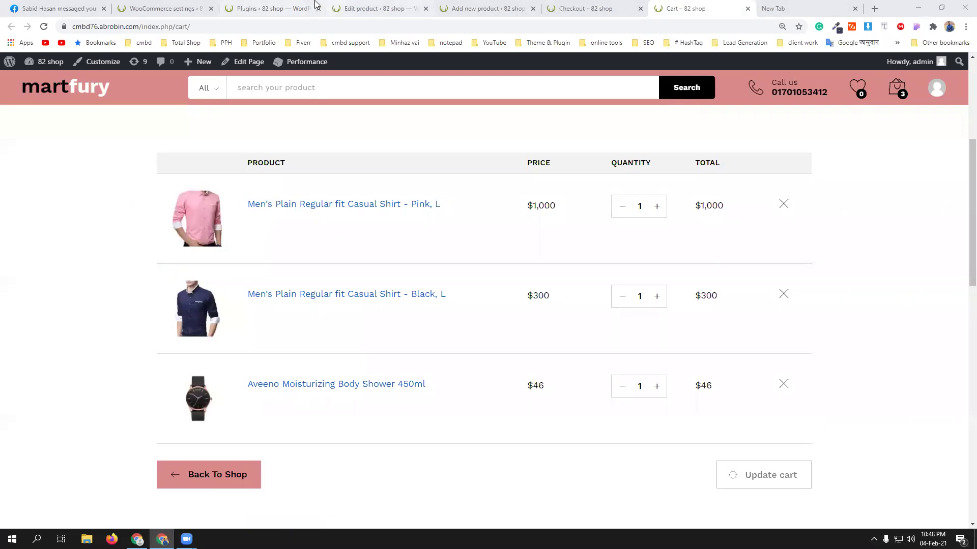
click(382, 4)
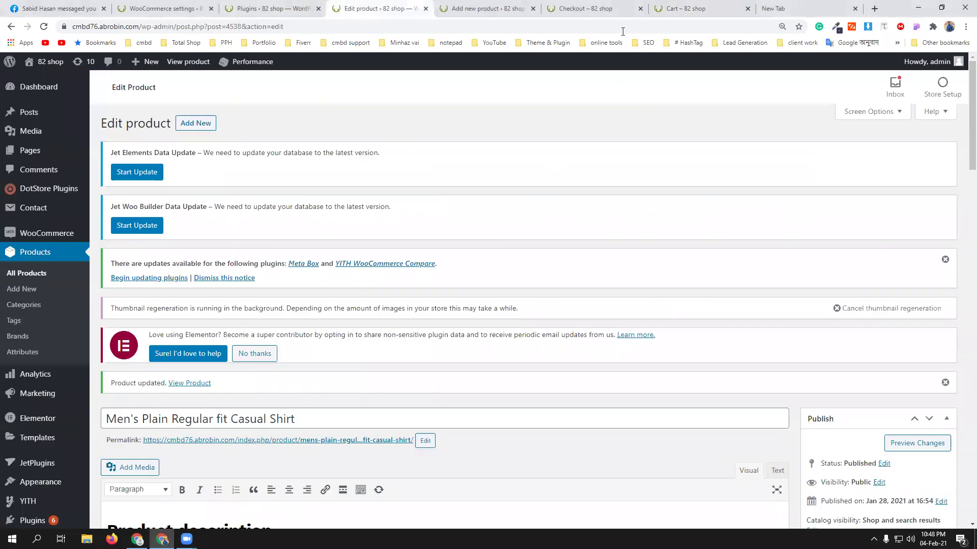
click(687, 7)
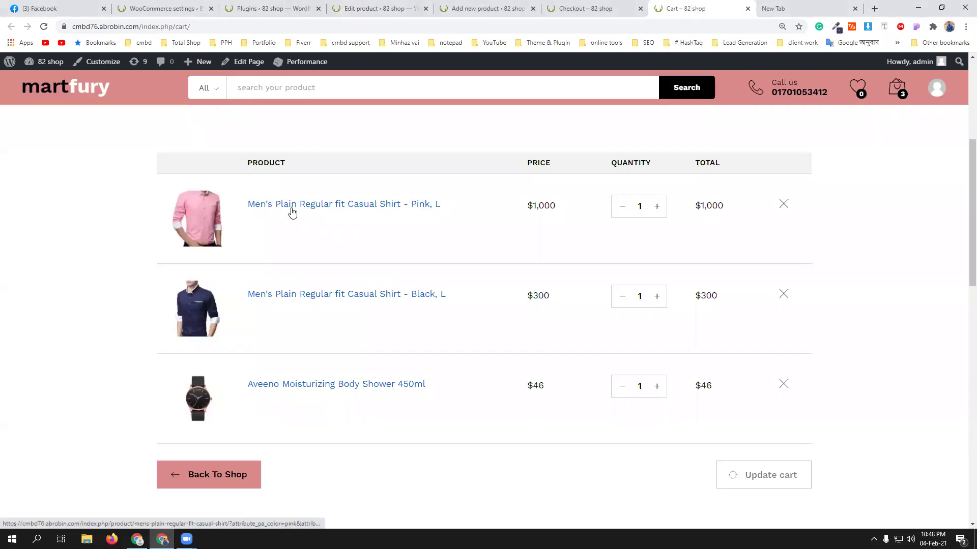
click(783, 295)
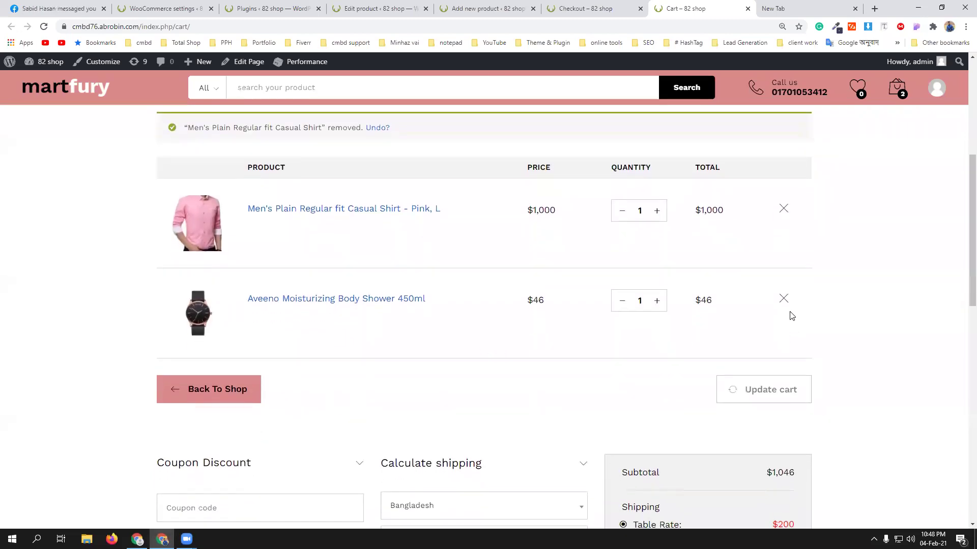
click(786, 297)
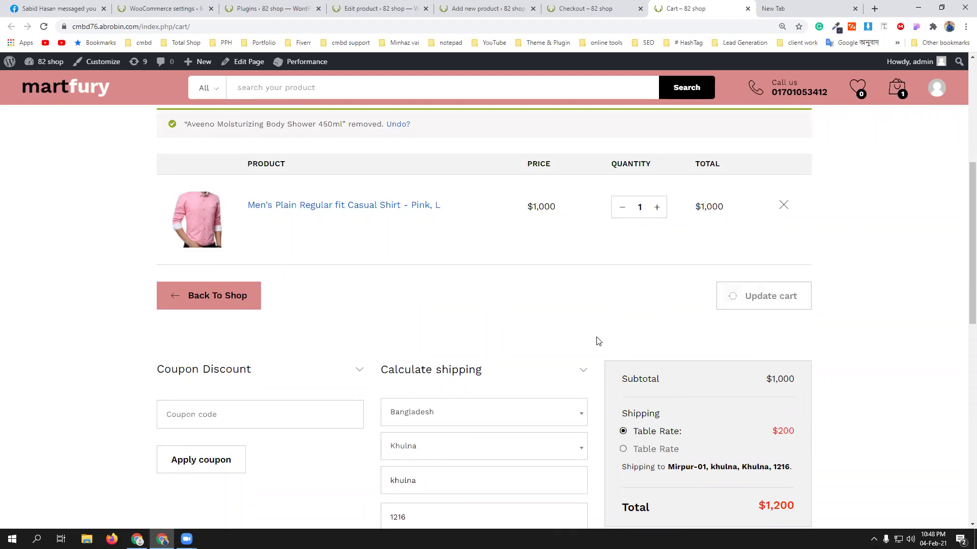
Check the shipping charge in the cart totals against the No class rate's kg cost
scroll(598, 341, down, 3)
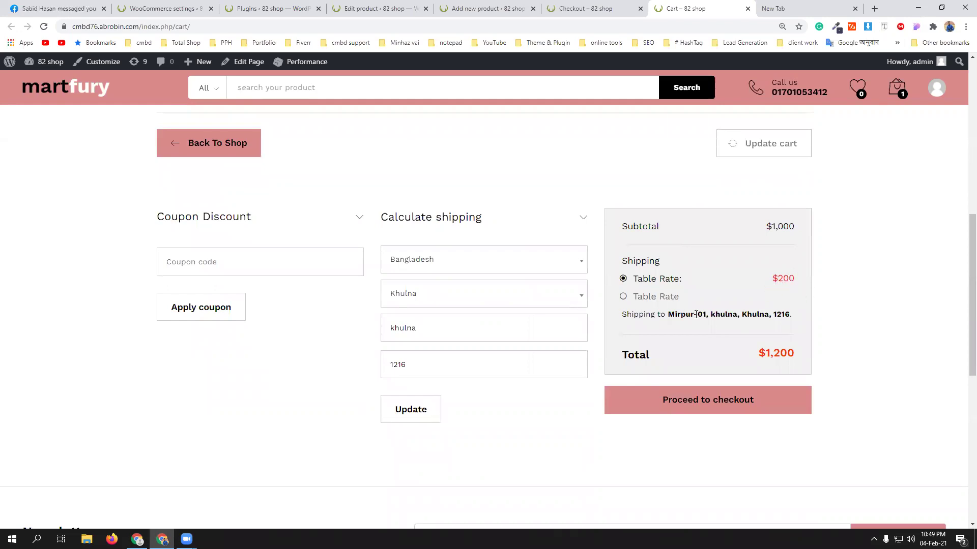
scroll(788, 280, up, 1)
click(162, 8)
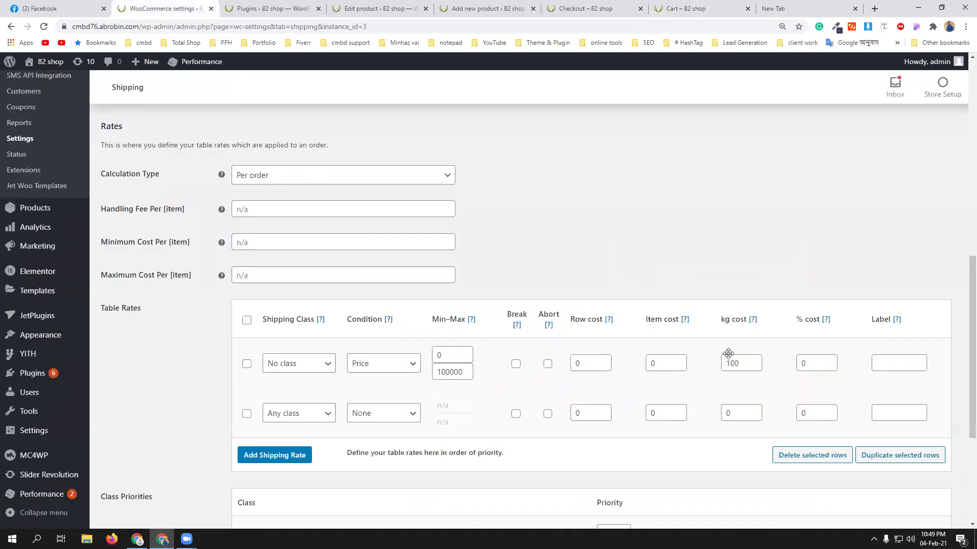
Review the weight and shipping class in the casual shirt's shipping data
click(286, 5)
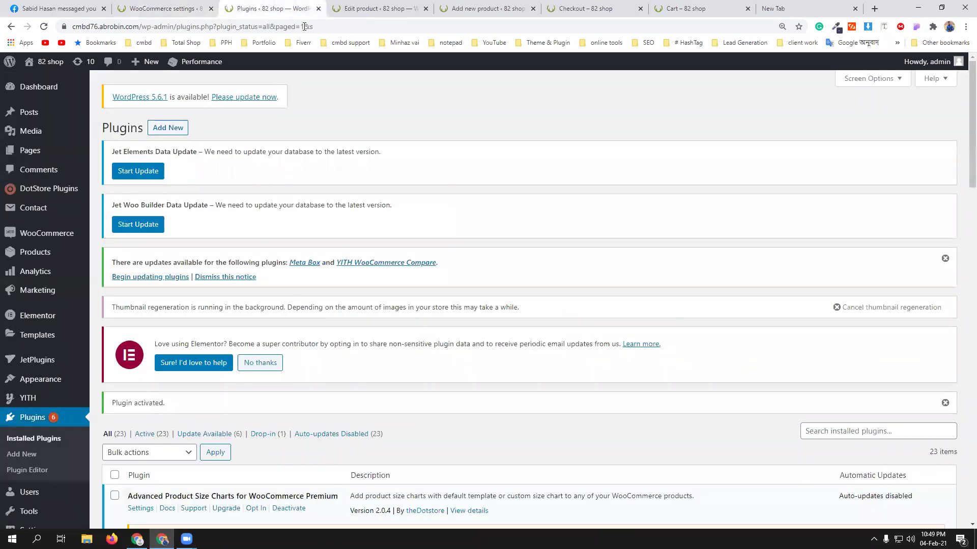
scroll(567, 371, down, 5)
scroll(529, 305, up, 4)
click(356, 5)
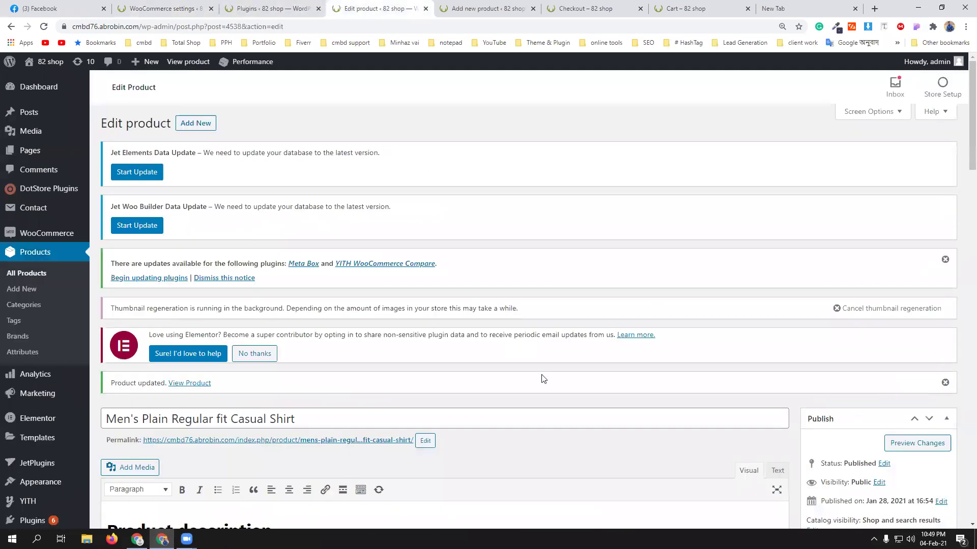
scroll(542, 377, down, 12)
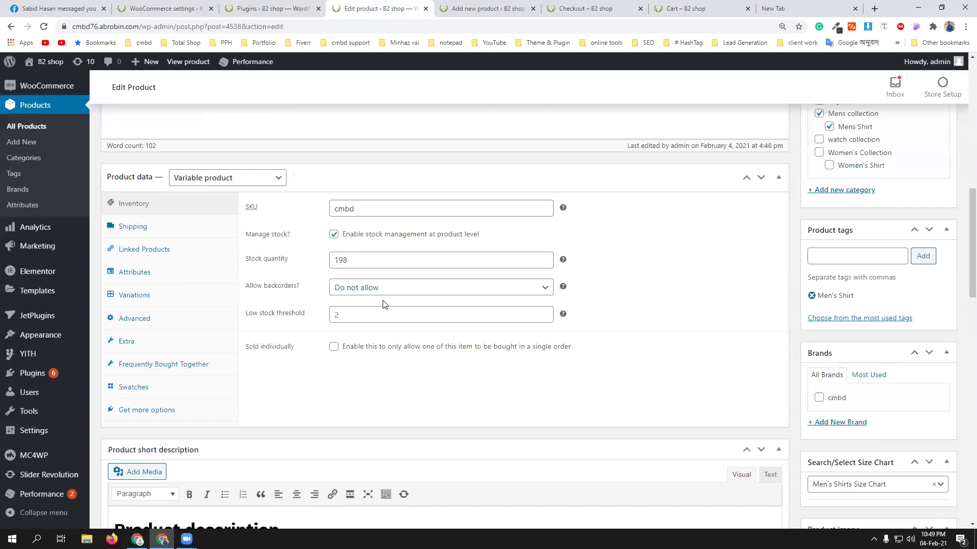
scroll(264, 344, up, 5)
scroll(264, 349, up, 5)
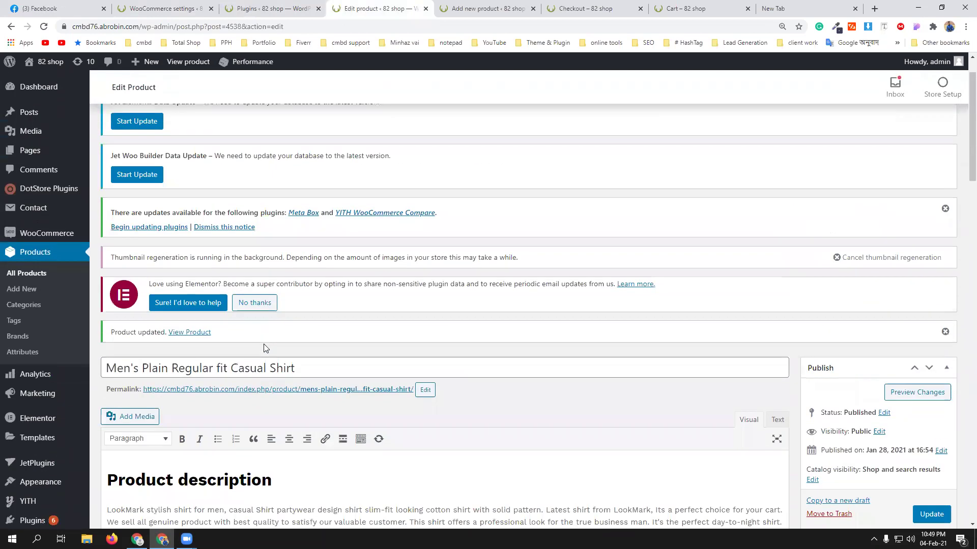
scroll(264, 345, down, 6)
click(166, 434)
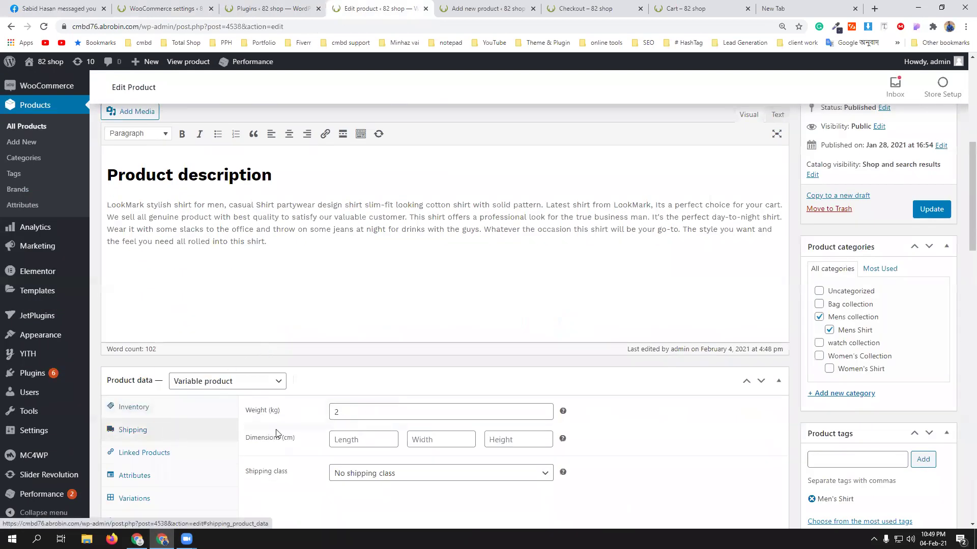
scroll(410, 383, down, 3)
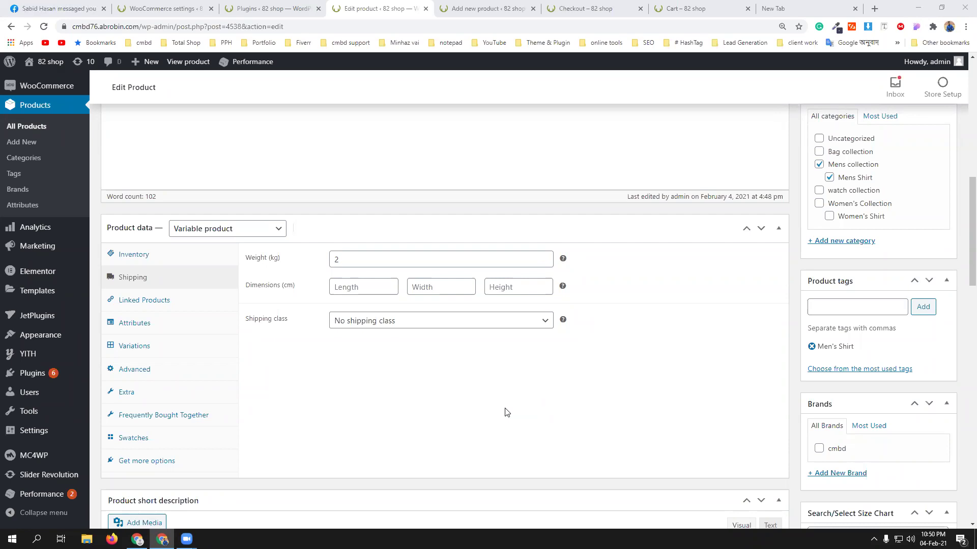
Go back to the table rates and recheck the kg cost of the No class rate
click(163, 8)
click(843, 190)
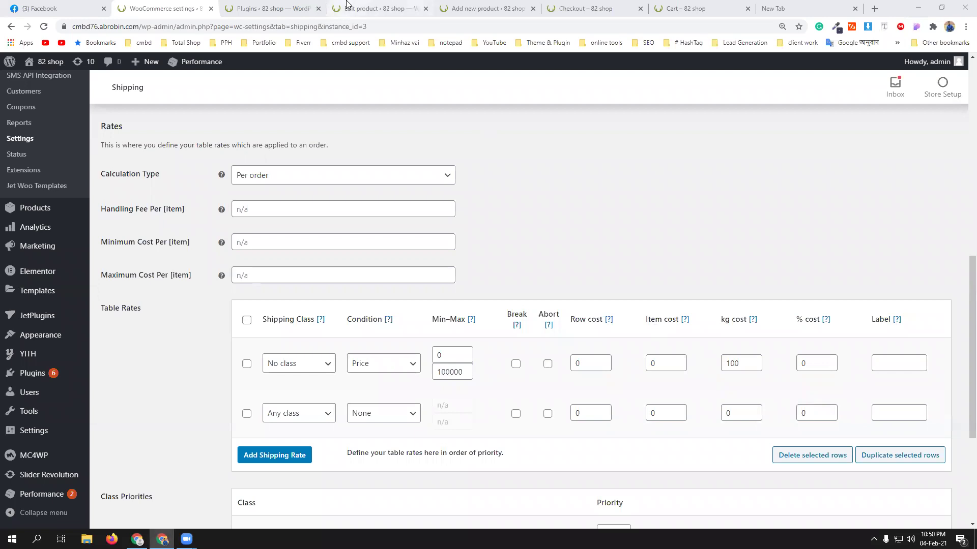
click(275, 9)
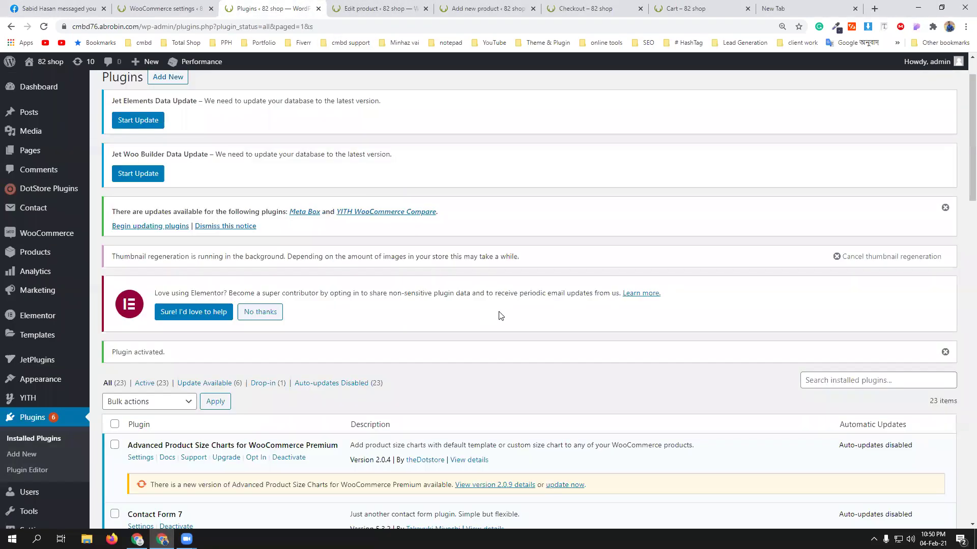
scroll(497, 316, down, 5)
Set the casual shirt's weight to 1 kg and update the product
click(387, 7)
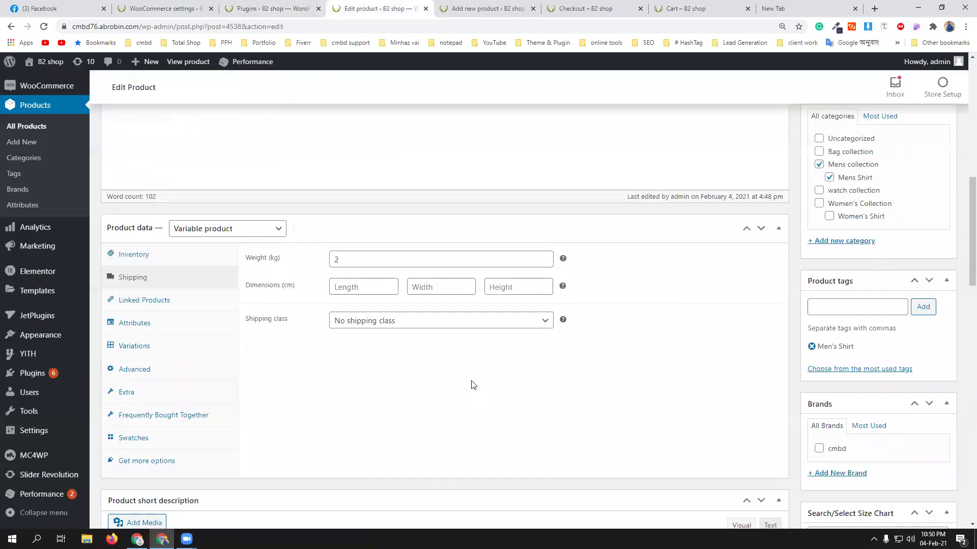
scroll(471, 384, up, 5)
scroll(463, 336, down, 1)
scroll(464, 336, down, 3)
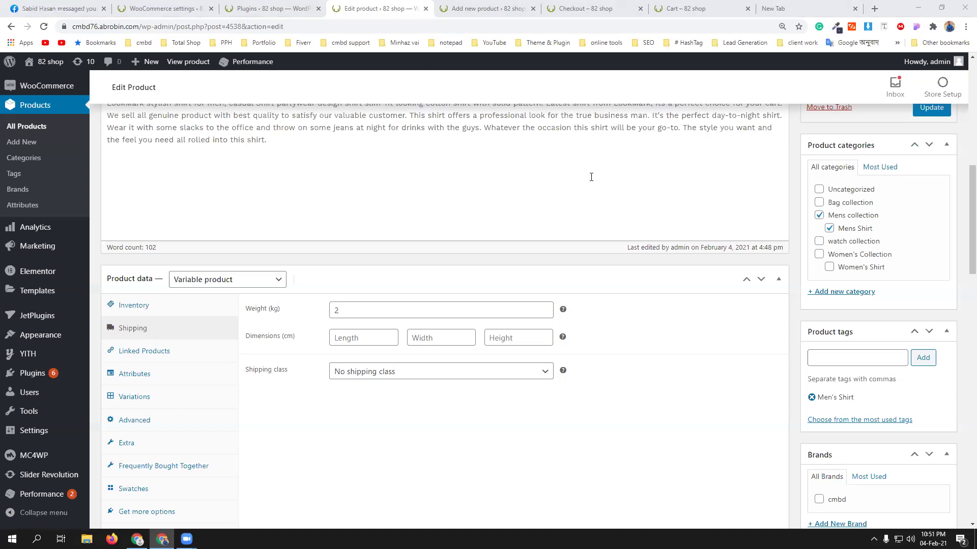
scroll(499, 307, down, 4)
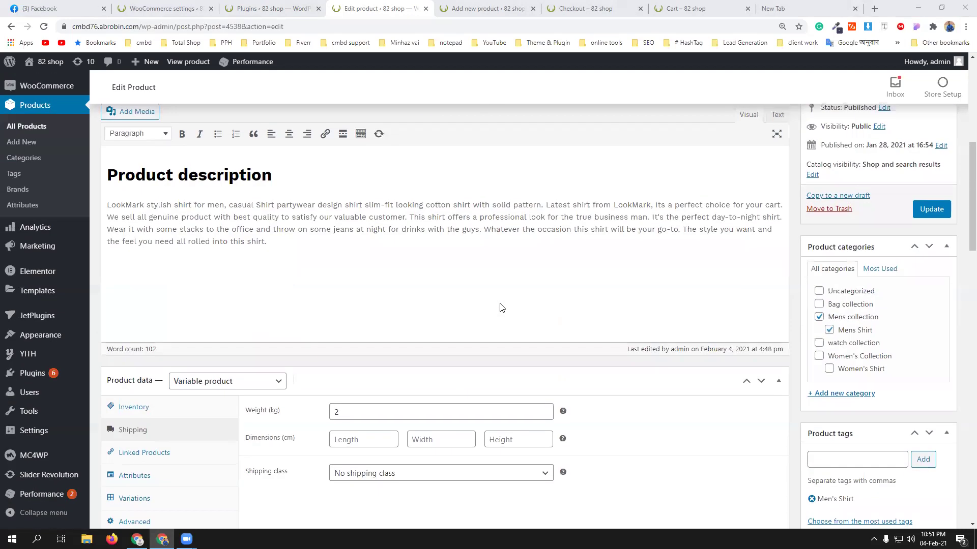
click(351, 411)
double_click(336, 413)
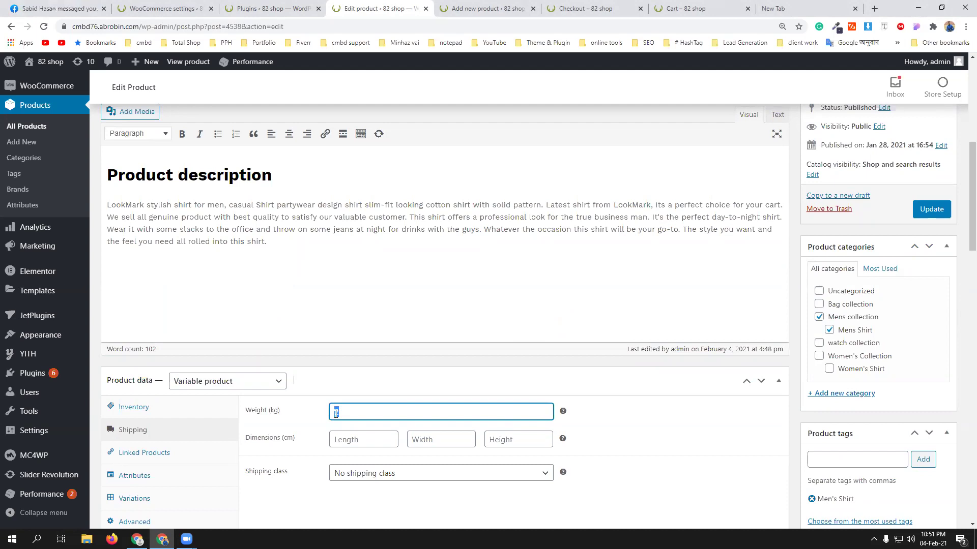
text(1)
click(938, 210)
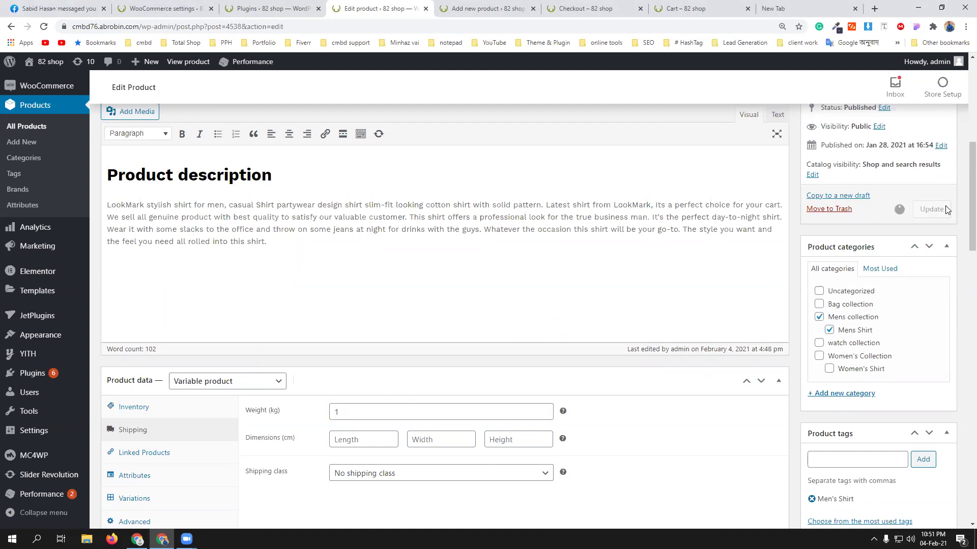
Return to the Outside Dhaka table rates and set the first No class rate's maximum price to 100
click(148, 6)
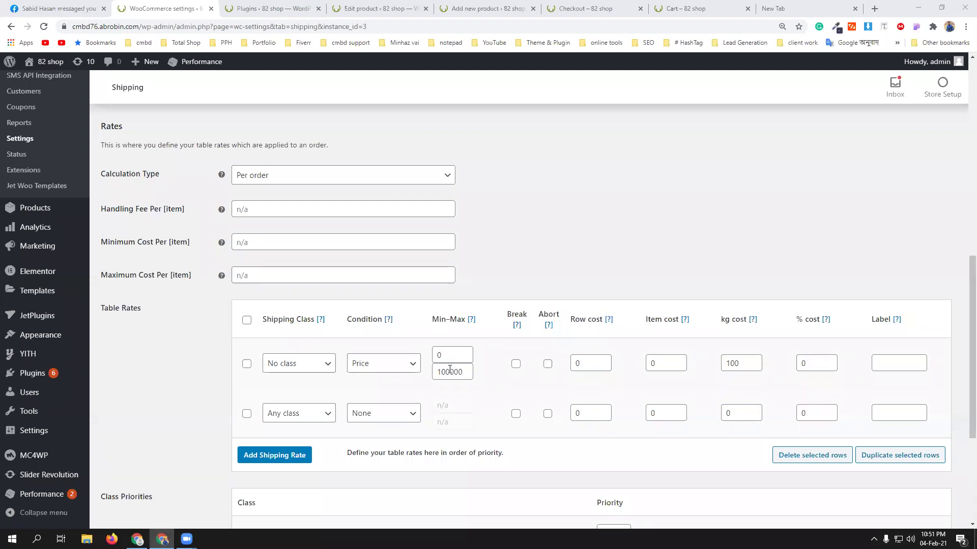
drag(448, 370, 463, 370)
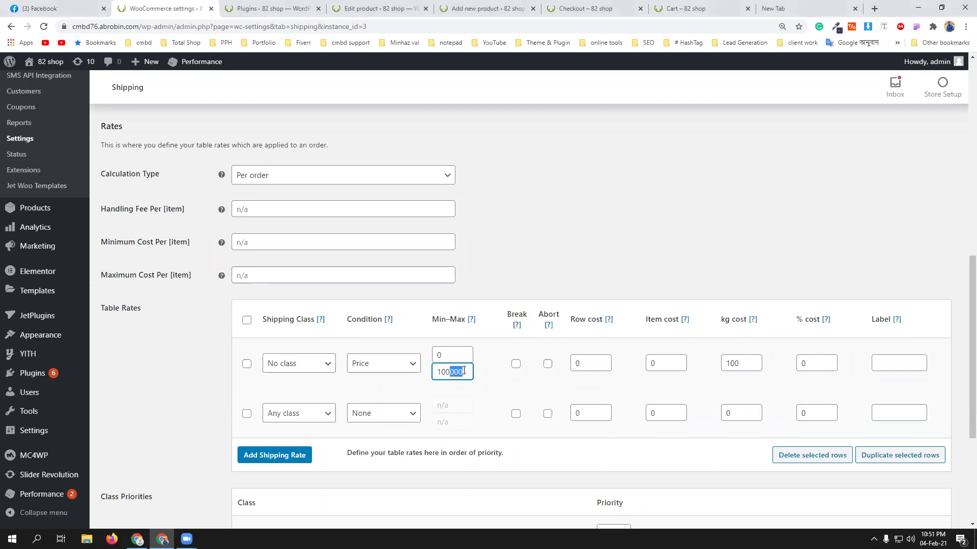
key(BackSpace)
click(491, 329)
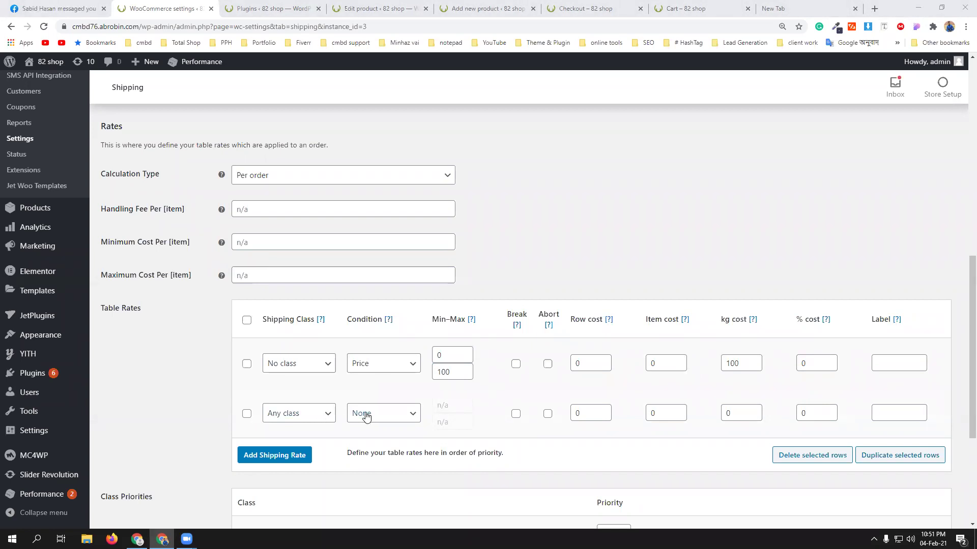
Configure the second table rate for No class with a Price condition ranging from 101 to 10000
click(317, 416)
click(309, 438)
click(378, 416)
click(386, 437)
click(452, 406)
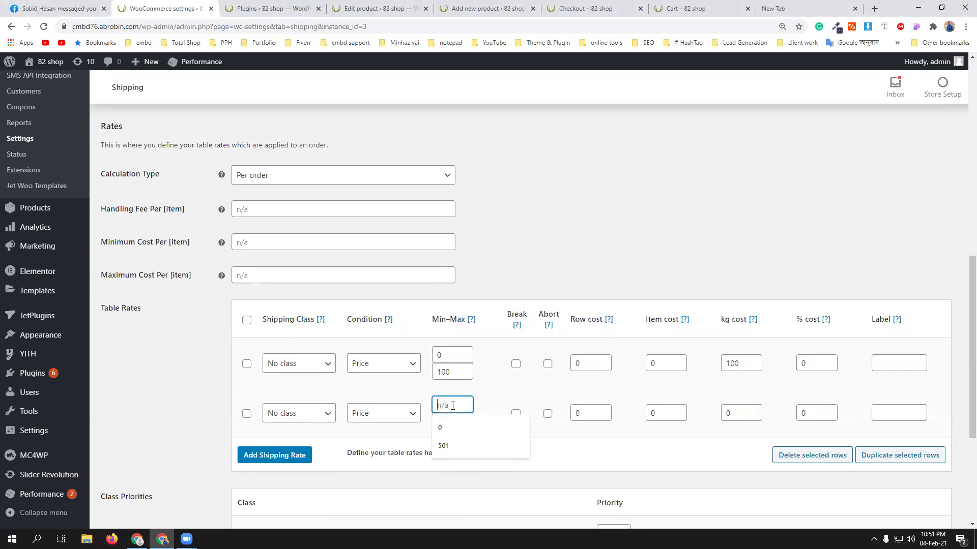
text(101)
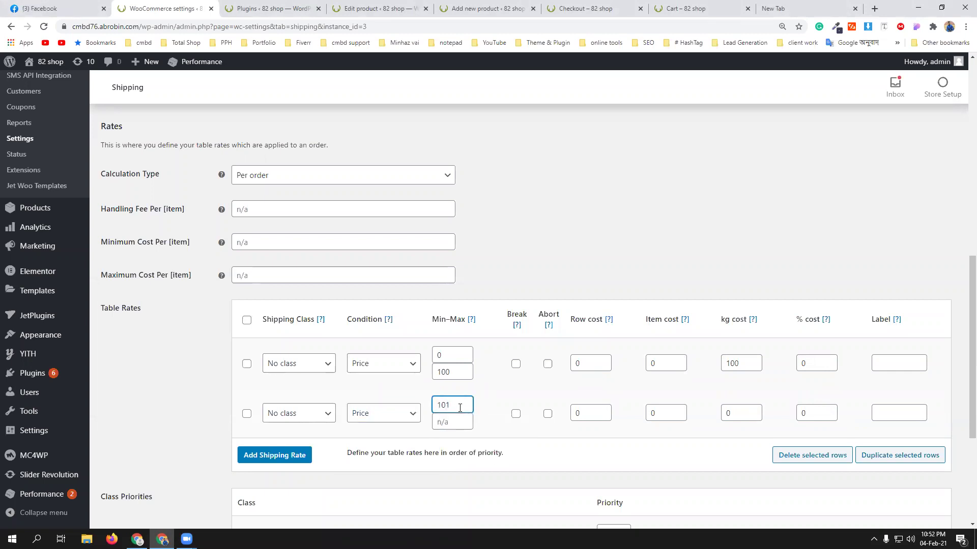
click(455, 423)
text(1)
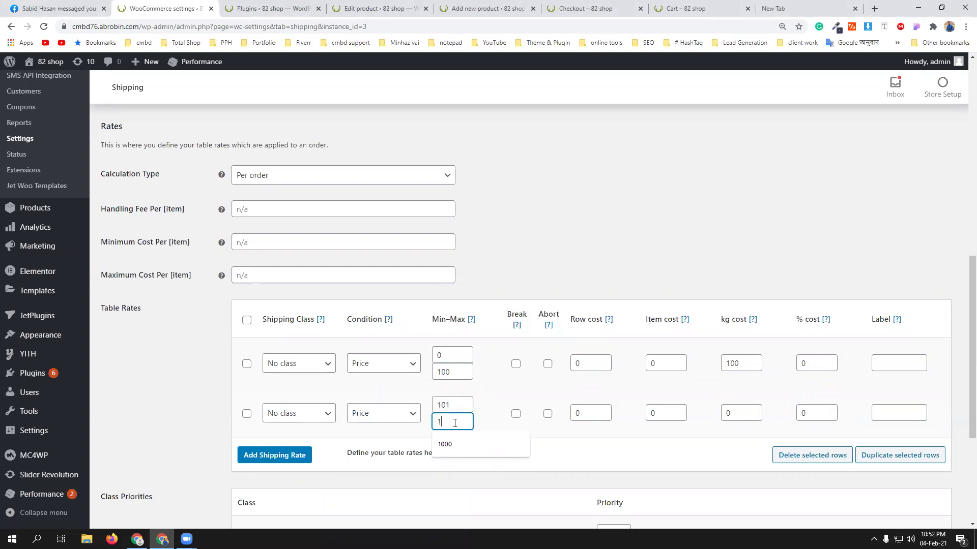
text(000)
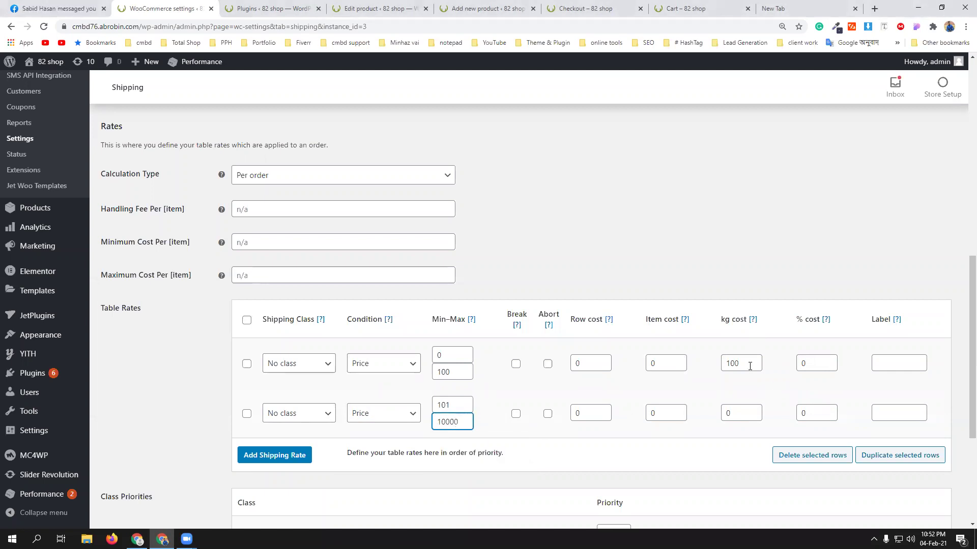
Set the second rate's kg cost to 50 and save the table rate settings
click(727, 413)
text(50)
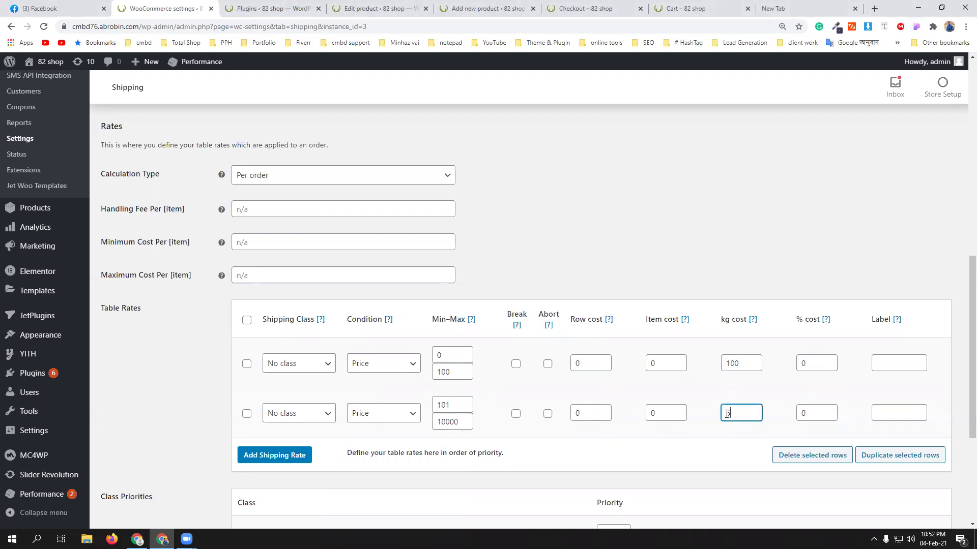
click(552, 453)
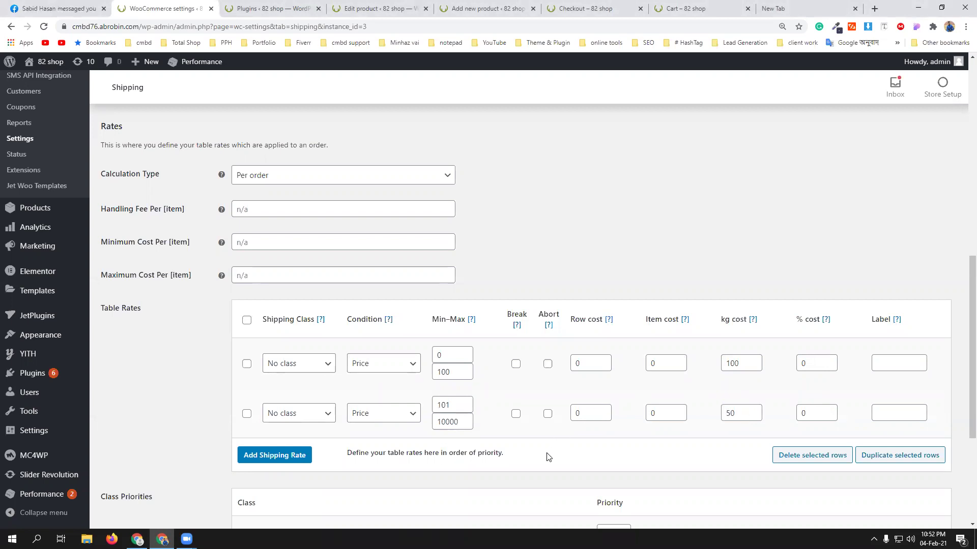
scroll(547, 458, down, 4)
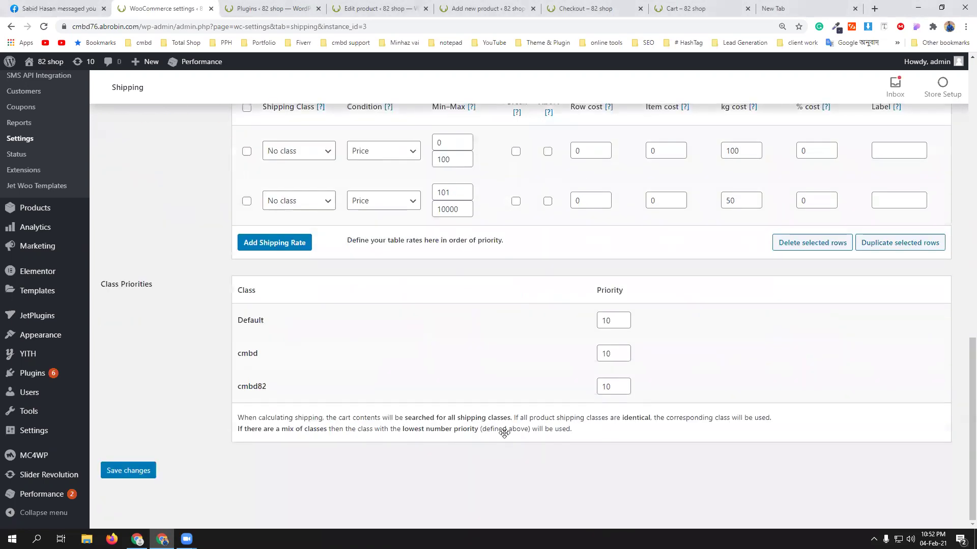
click(128, 470)
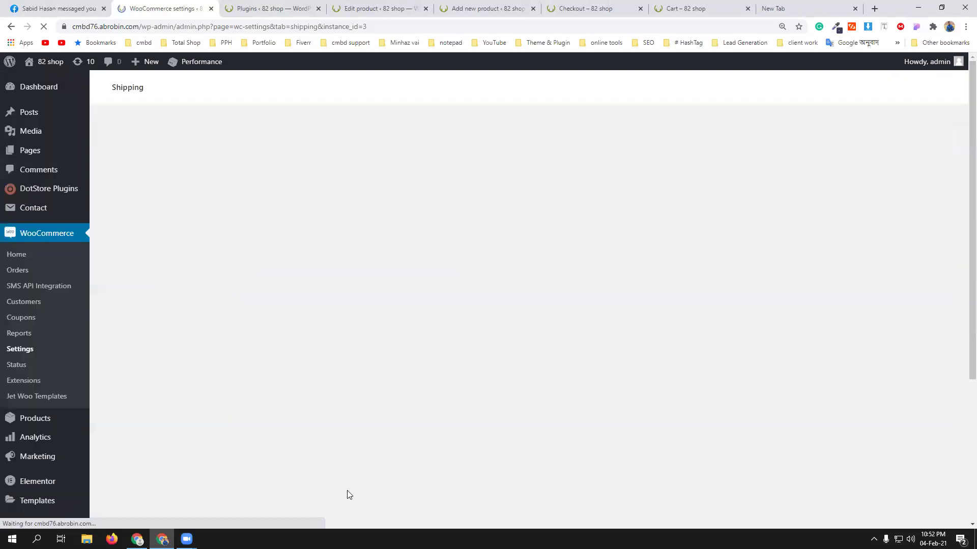
Recheck the weight and shipping class in the updated casual shirt's shipping data
click(389, 8)
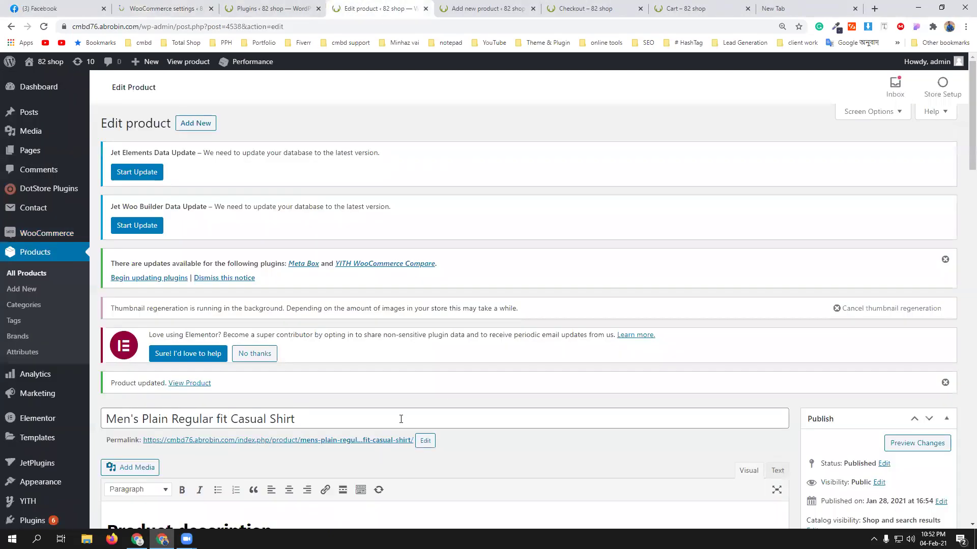
scroll(291, 406, down, 9)
scroll(290, 407, down, 1)
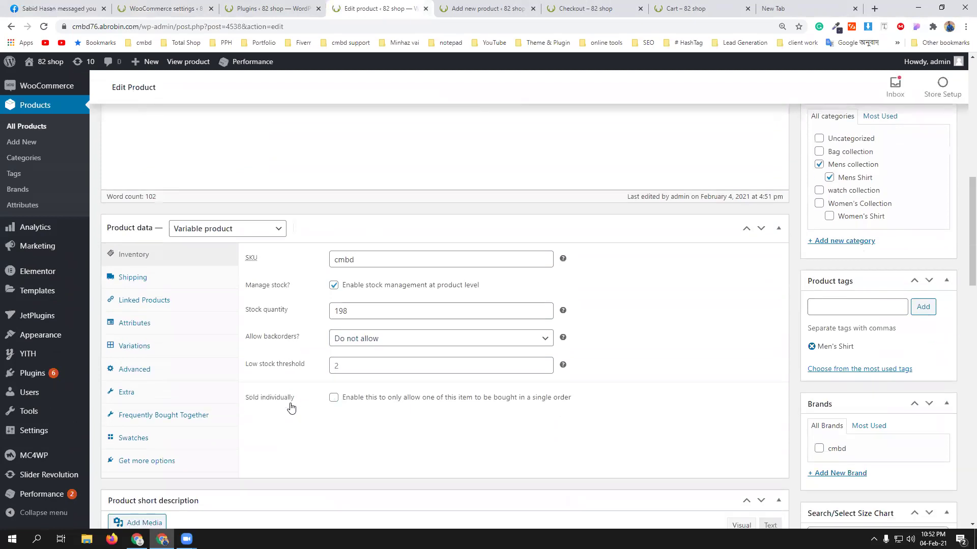
click(168, 278)
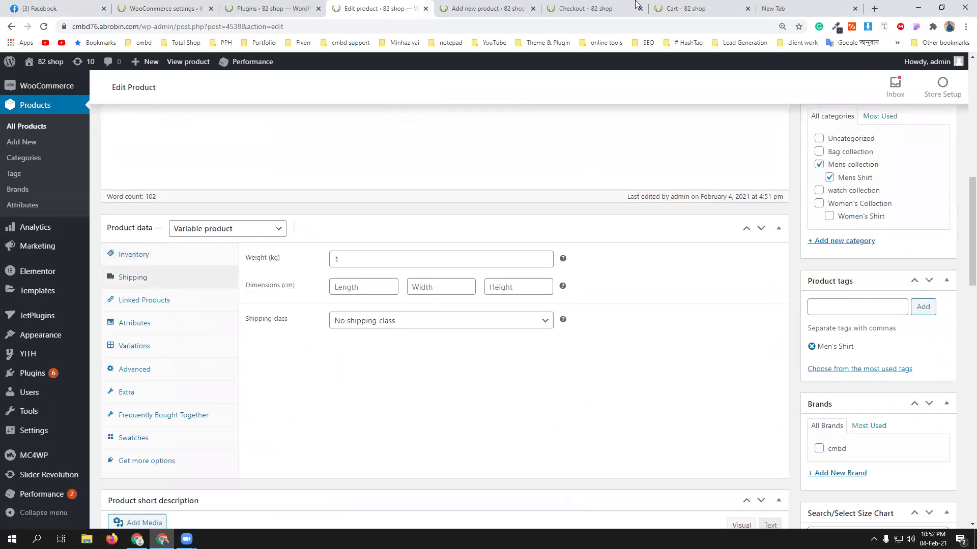
Reload the cart and compare its shipping charge with the kg costs in the saved table rates
click(682, 9)
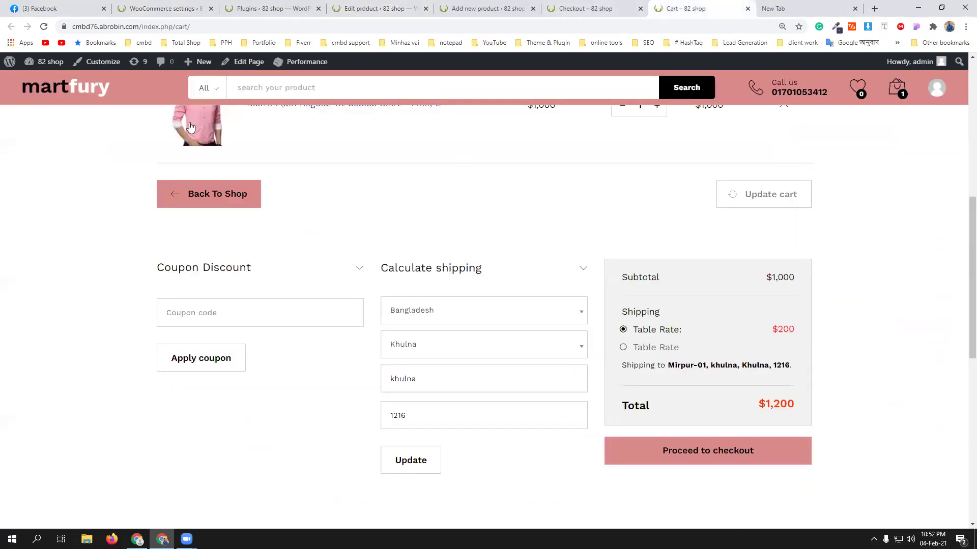
click(45, 28)
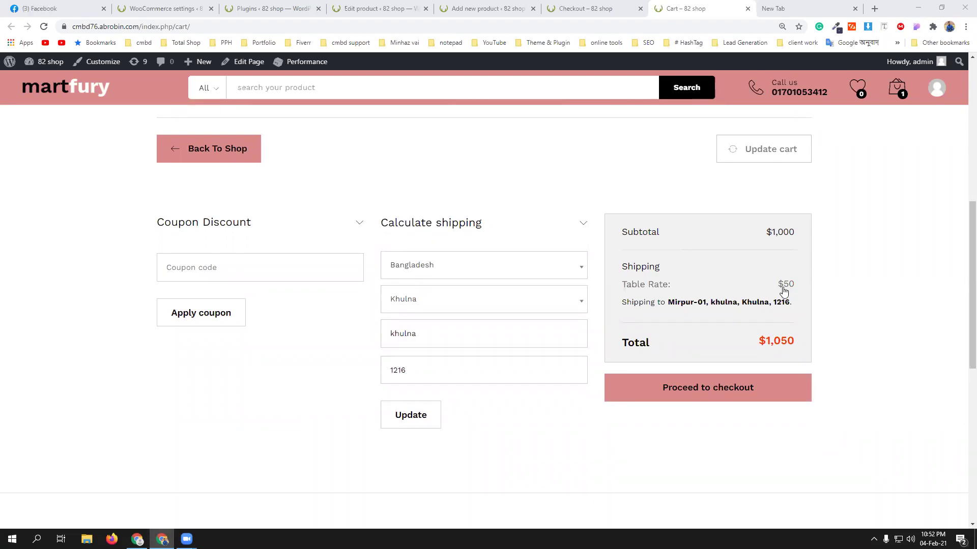
click(150, 4)
scroll(524, 396, down, 8)
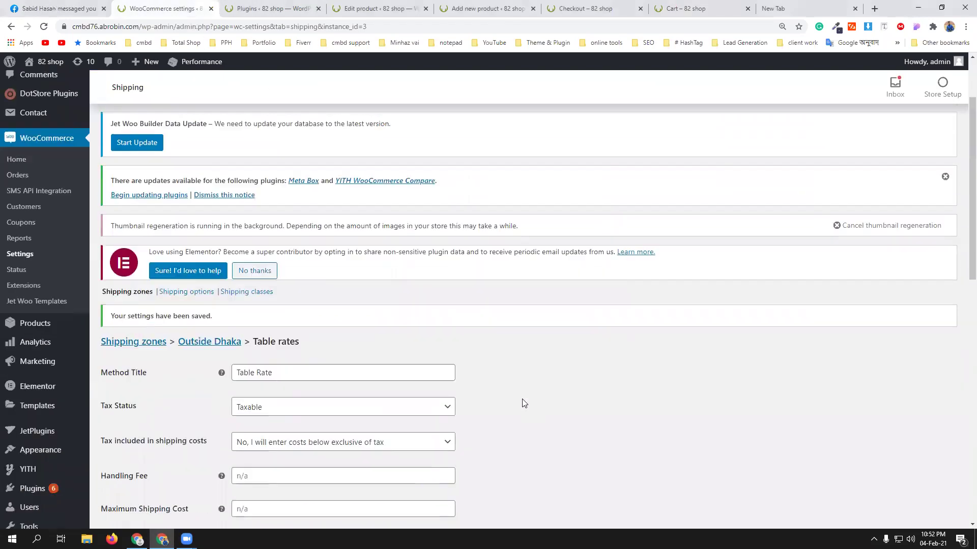
scroll(526, 397, down, 1)
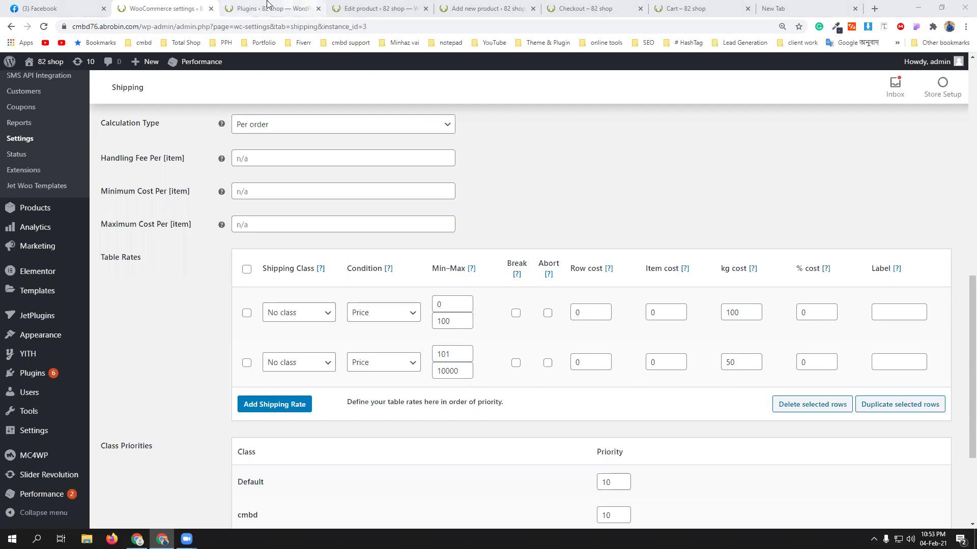
Try the Weight and Item count conditions on the first No class rate, ending with the condition set to None
click(413, 312)
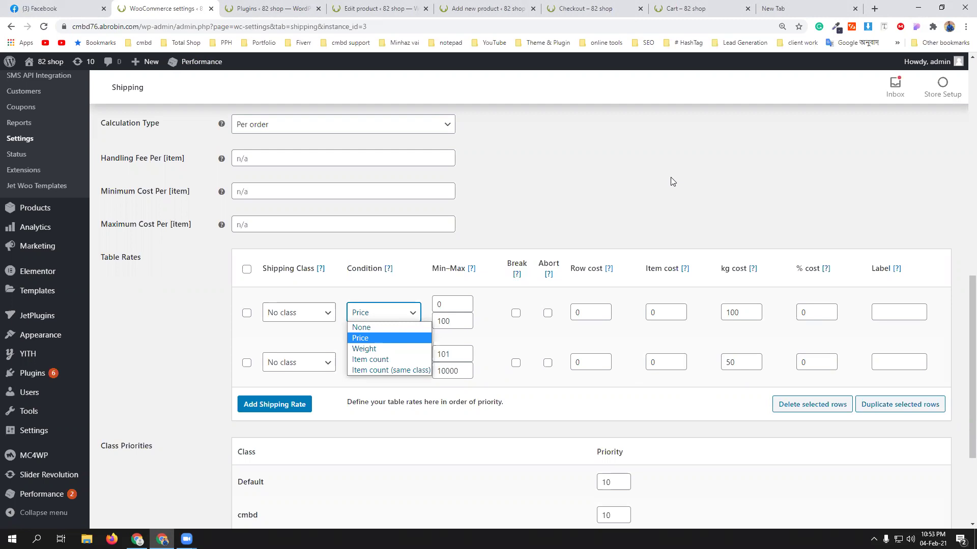
click(368, 347)
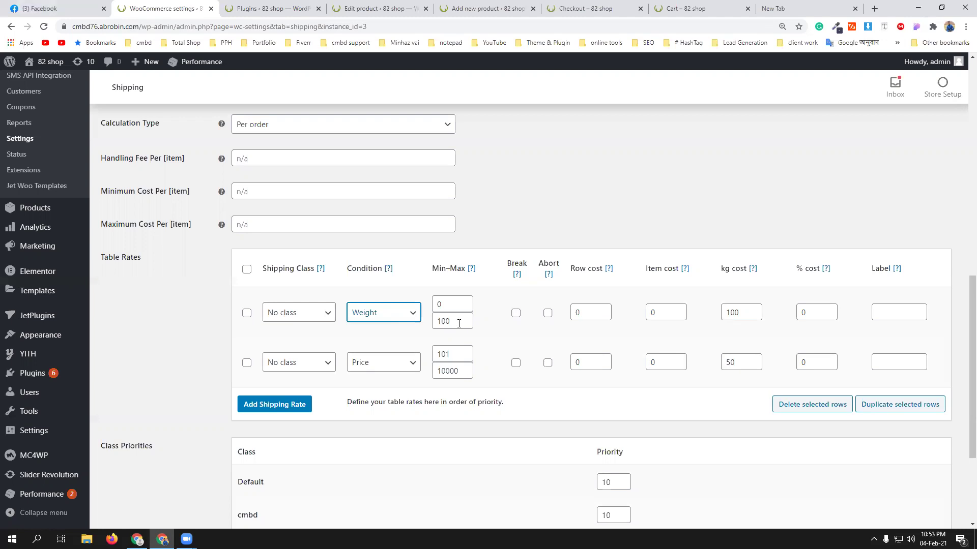
click(402, 316)
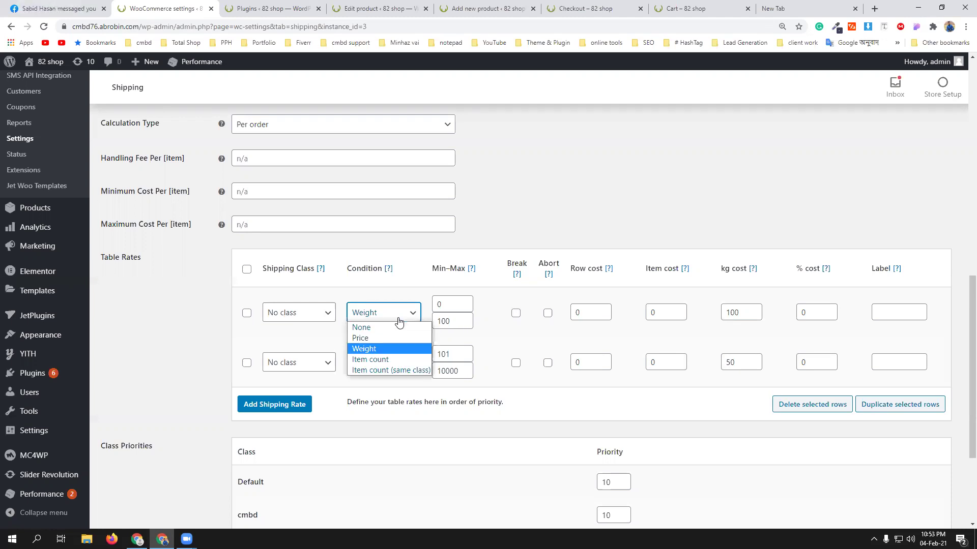
click(392, 360)
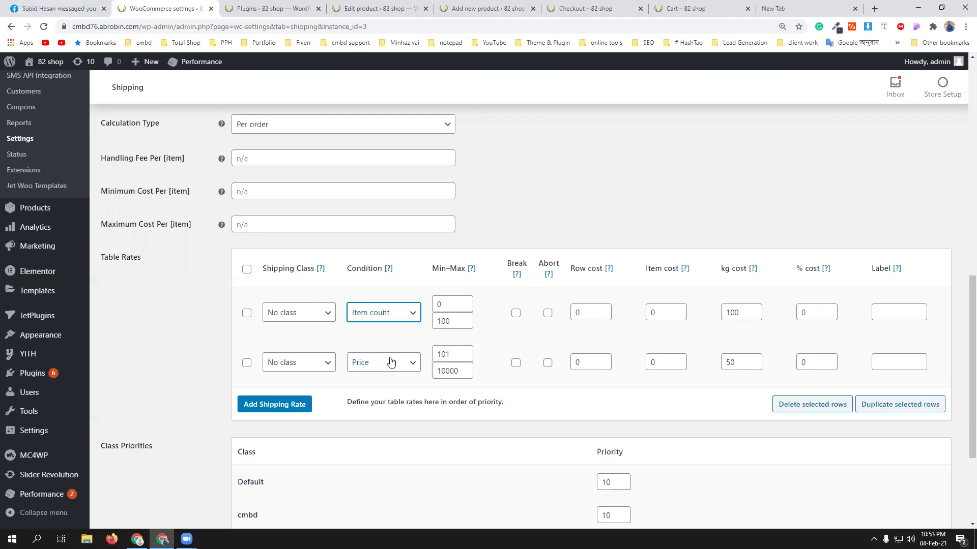
click(384, 313)
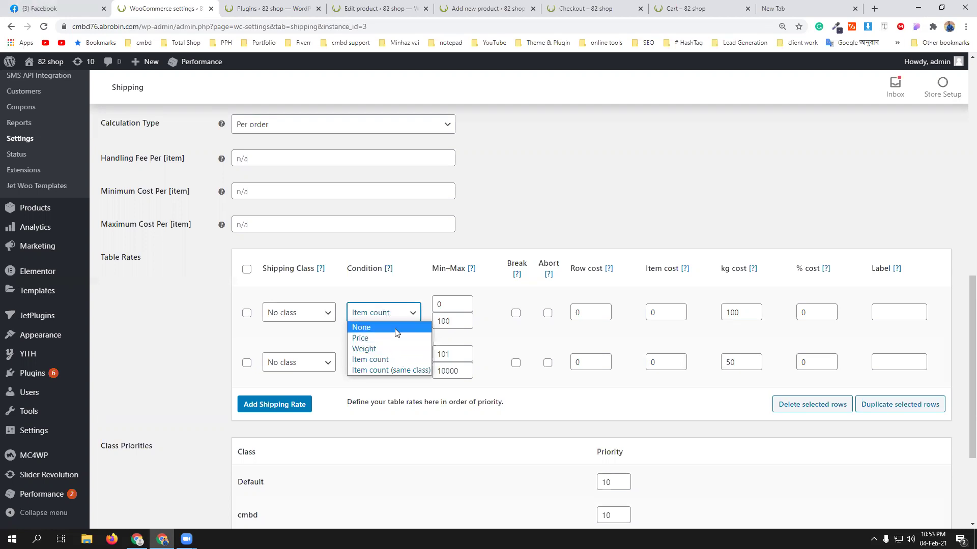
click(393, 327)
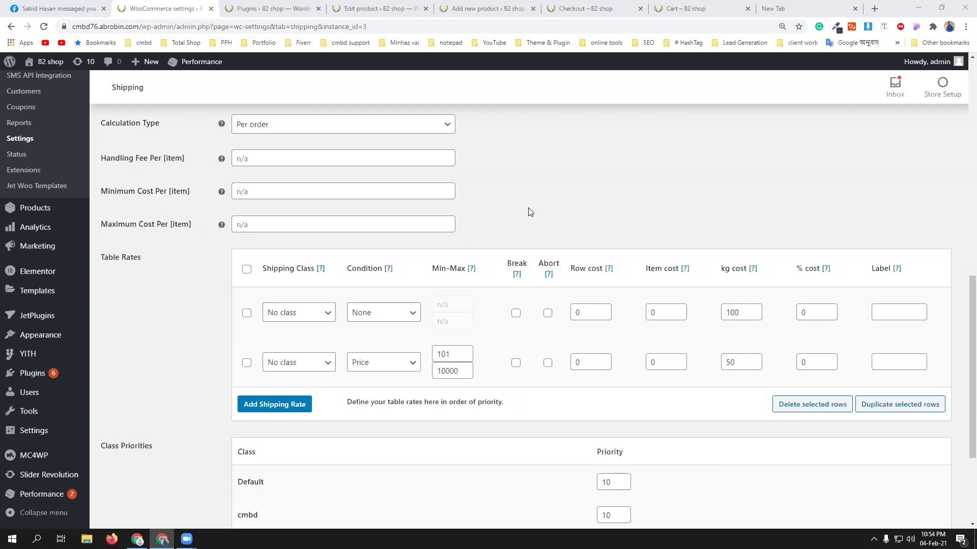
Examine the ordered products, table rate shipping and billing address on the checkout page
scroll(524, 226, up, 5)
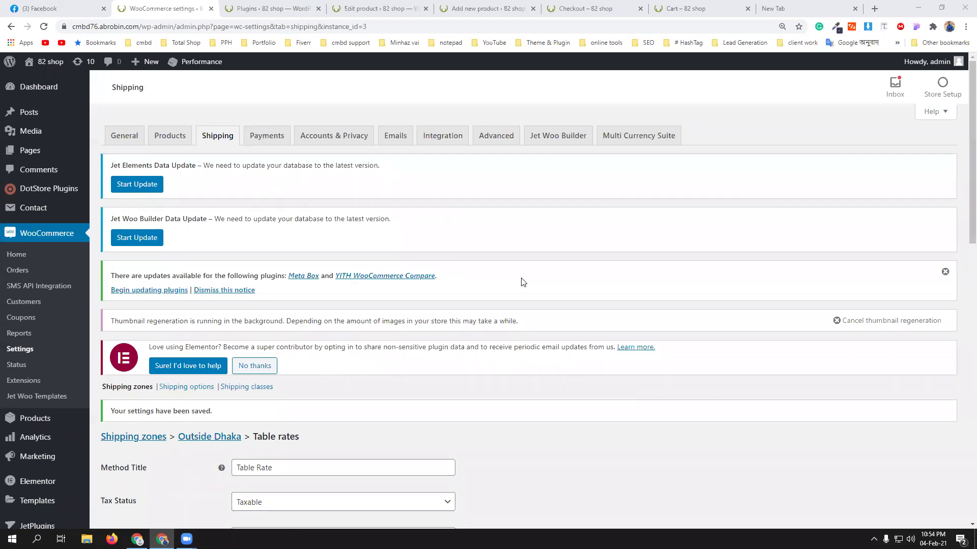
click(586, 8)
scroll(442, 322, down, 6)
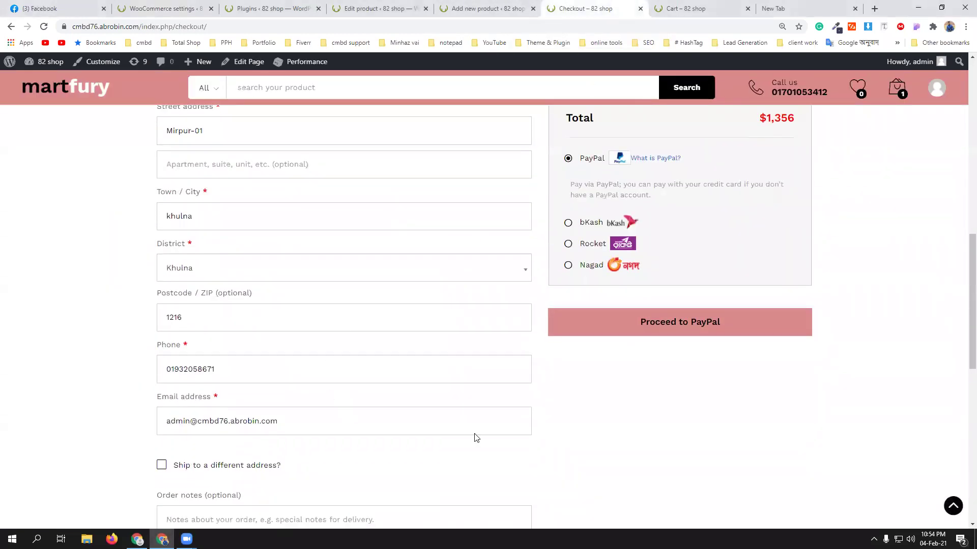
scroll(476, 437, up, 10)
scroll(457, 388, down, 3)
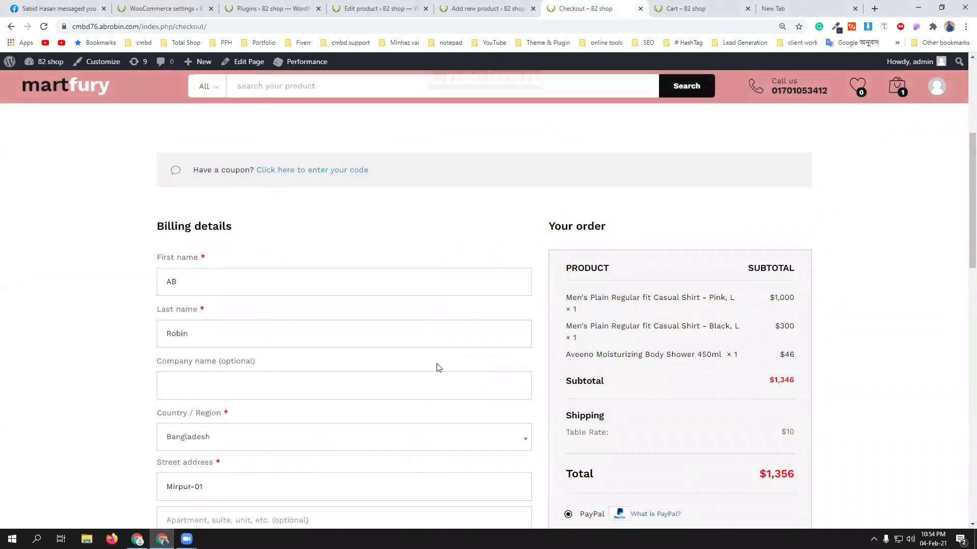
scroll(471, 330, down, 1)
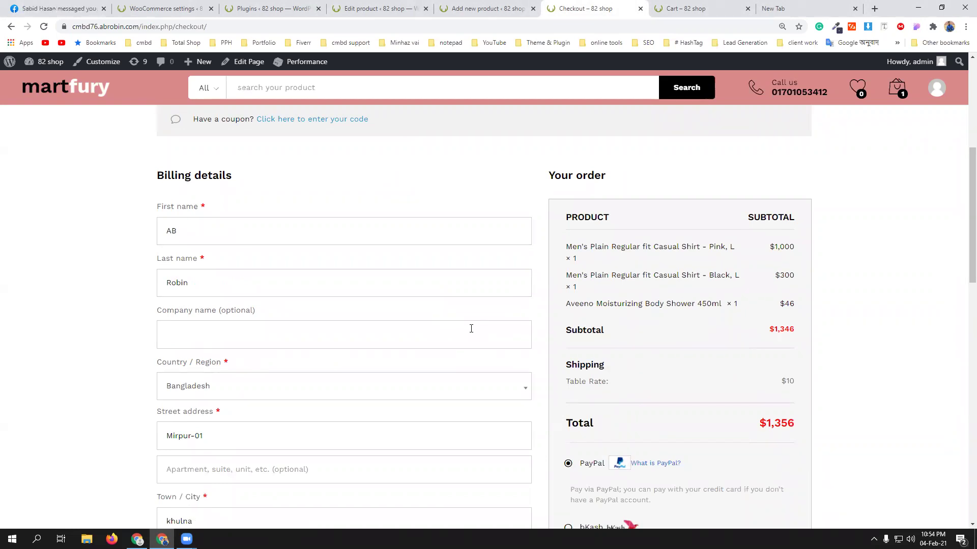
Go back to the Outside Dhaka table rates and view the available calculation types, keeping Per order
click(190, 8)
scroll(408, 342, down, 5)
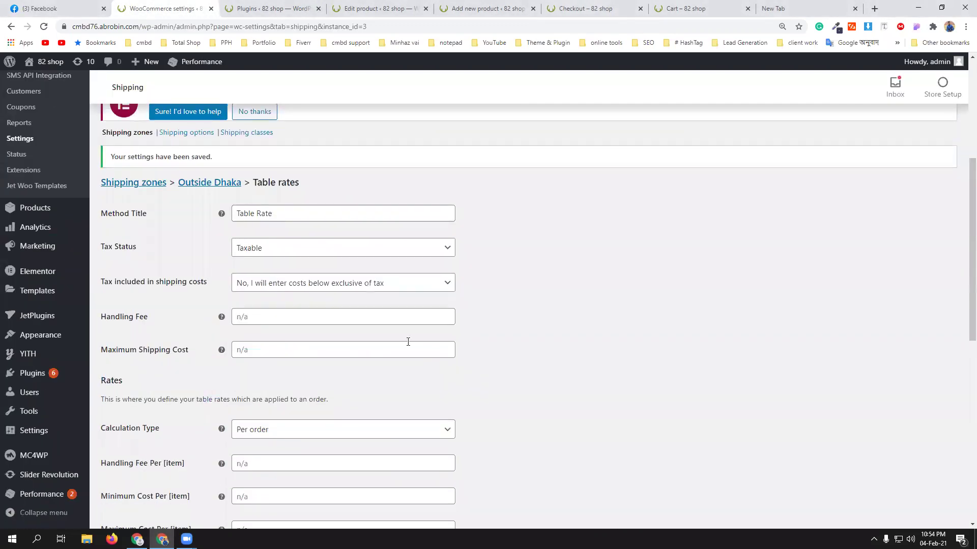
scroll(322, 295, down, 4)
click(318, 227)
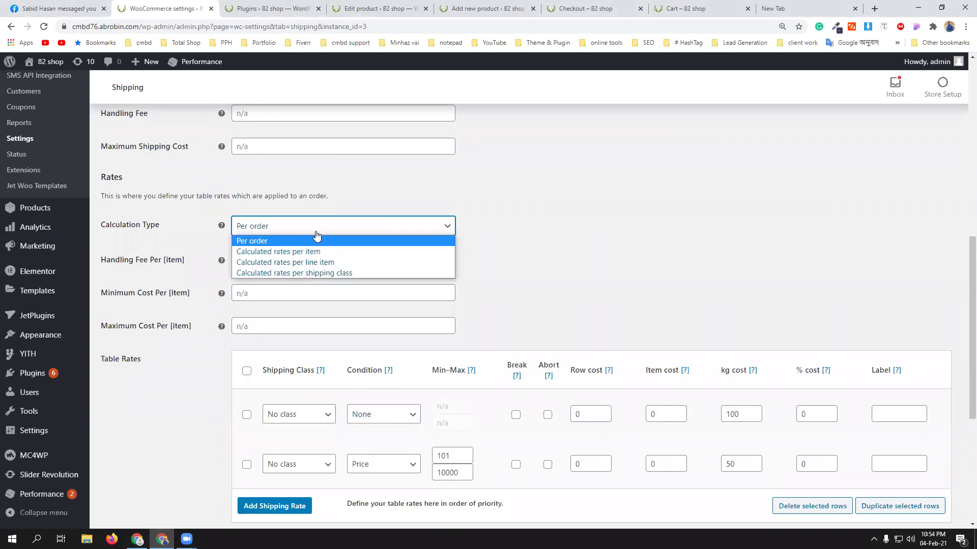
click(522, 247)
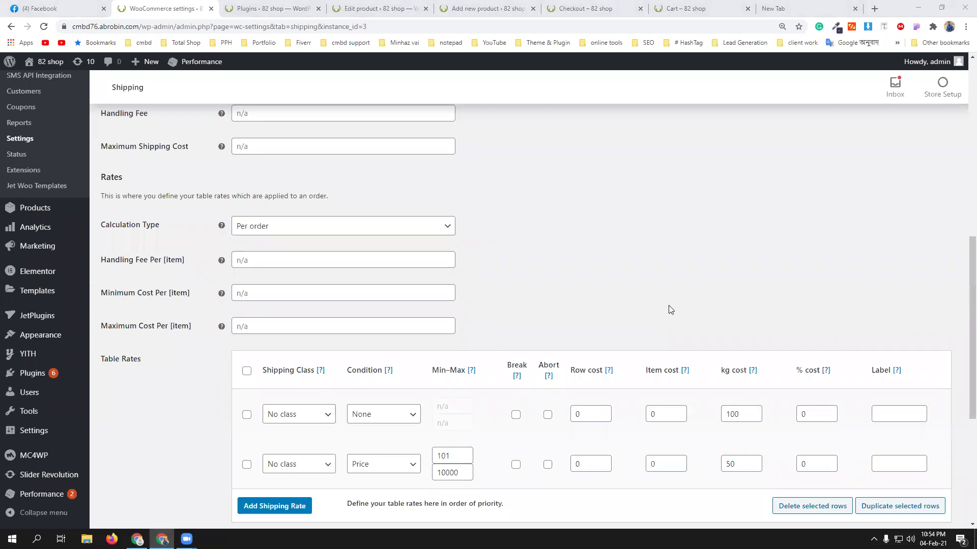
click(892, 203)
Open the installed plugins list in a new browser tab and switch to it
scroll(898, 227, up, 2)
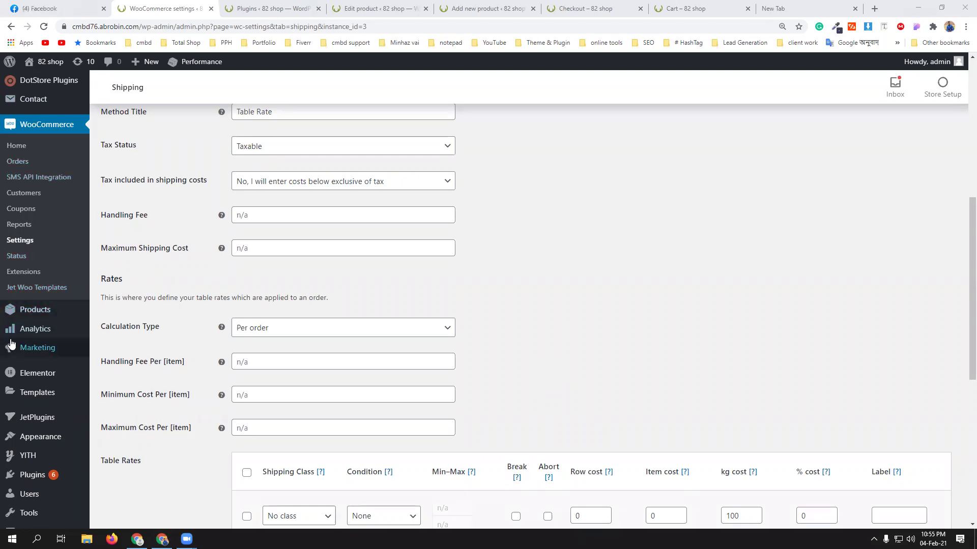
scroll(40, 363, down, 1)
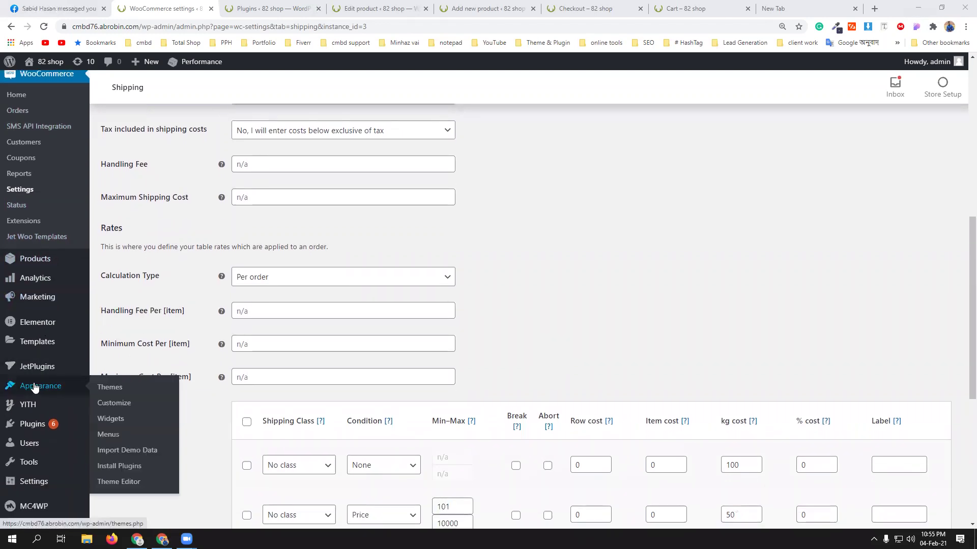
mouse_move(43, 425)
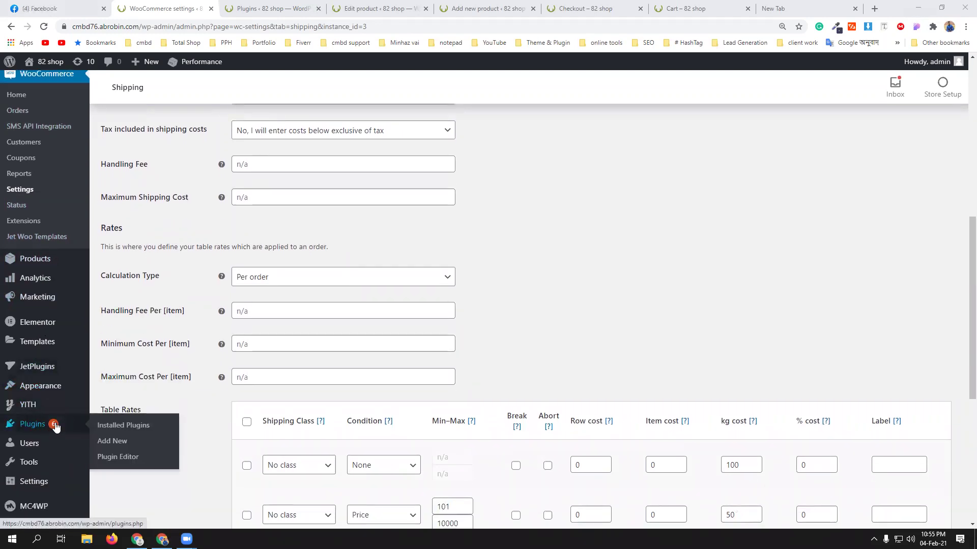
middle_click(131, 425)
click(231, 8)
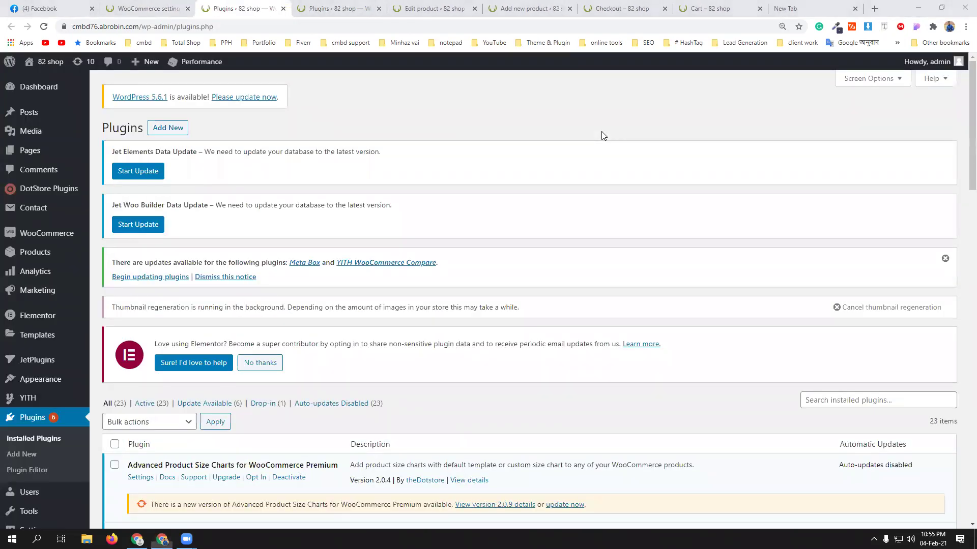
Open the page for adding plugins and search the plugin directory for "woocommerce product addon"
scroll(214, 173, down, 5)
scroll(208, 221, up, 5)
click(164, 126)
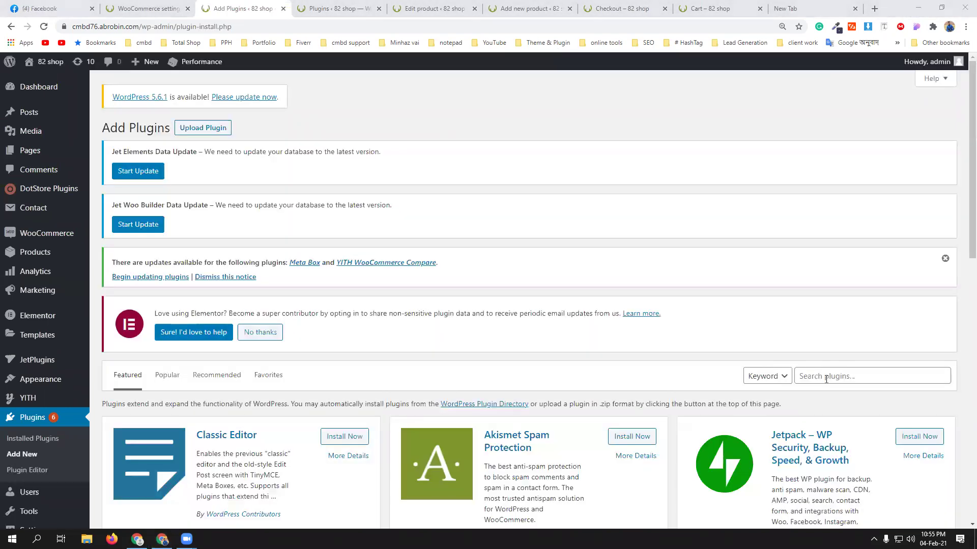
click(826, 376)
text(wooco)
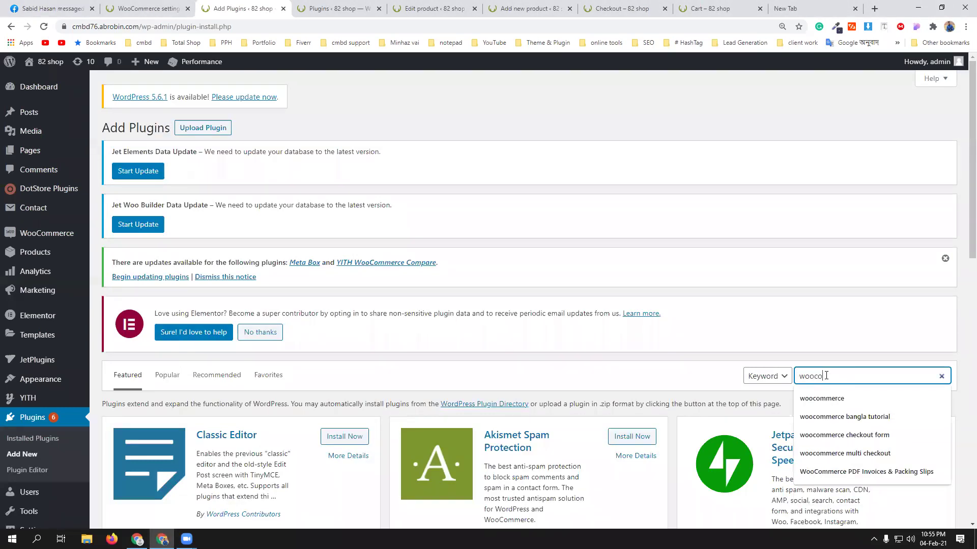
text(mmerce pro)
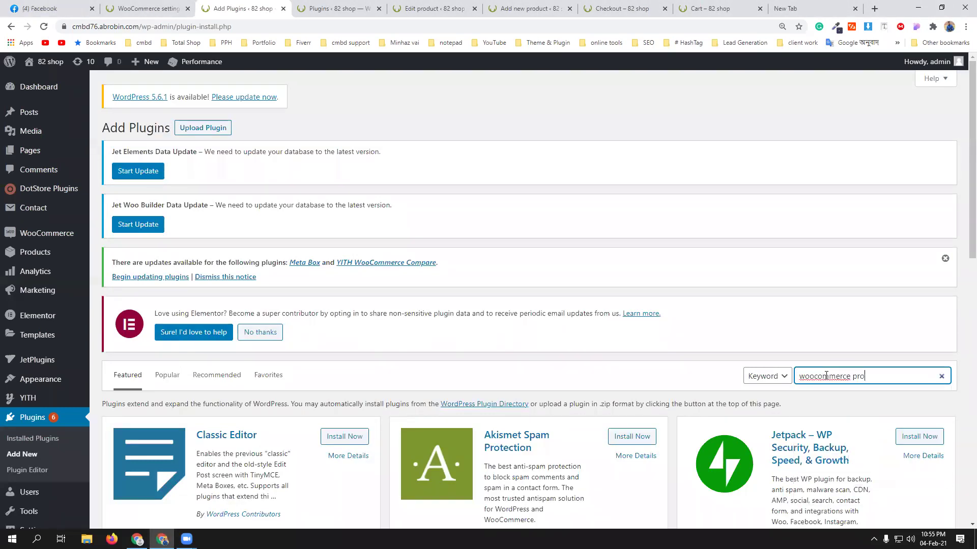
text(duct addon)
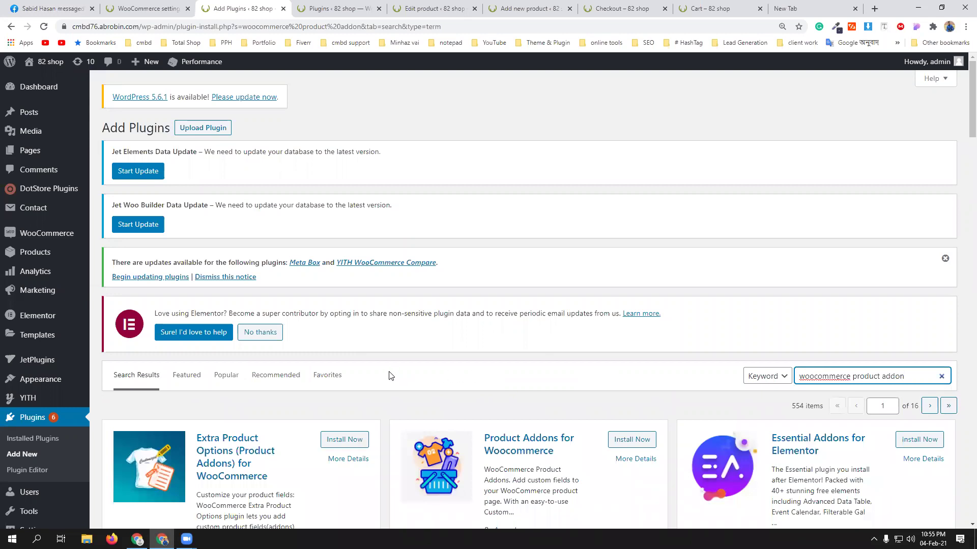
Examine the product add-on plugins in the search results, comparing their descriptions, ratings and active installations
scroll(390, 375, down, 1)
scroll(390, 375, down, 1)
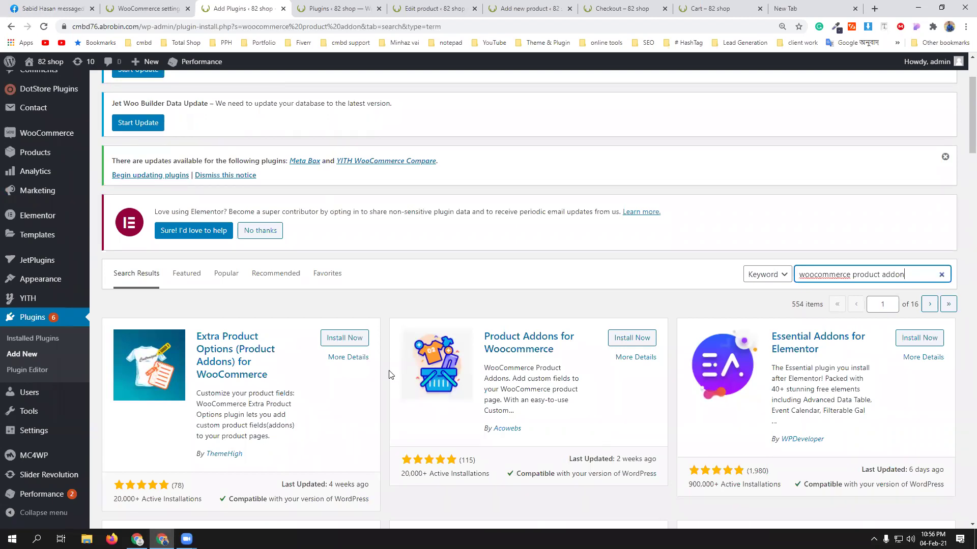
scroll(389, 375, down, 2)
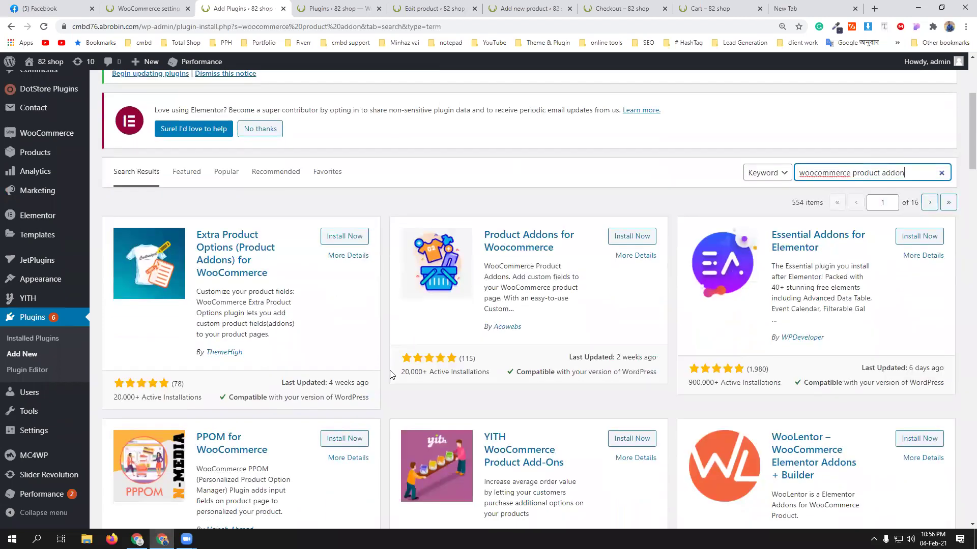
scroll(390, 374, down, 2)
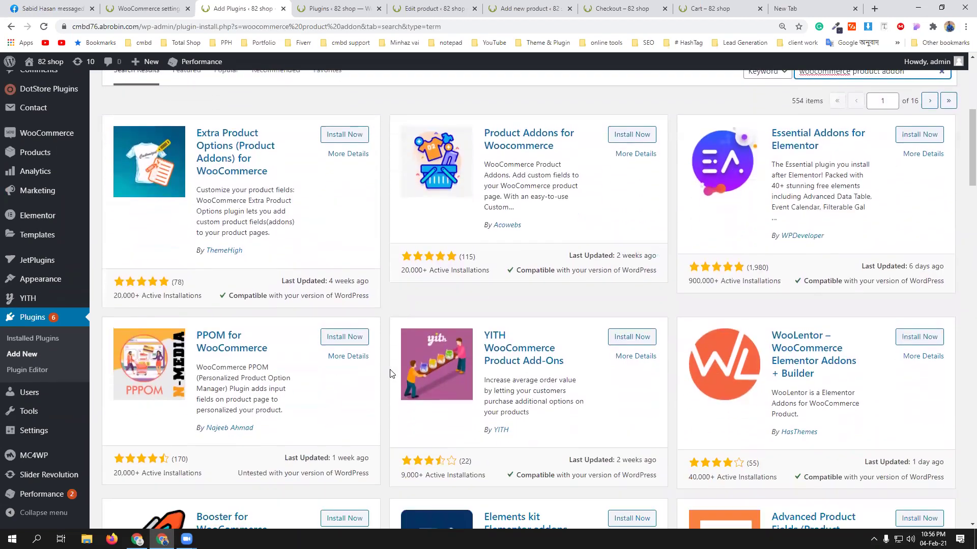
scroll(390, 374, up, 3)
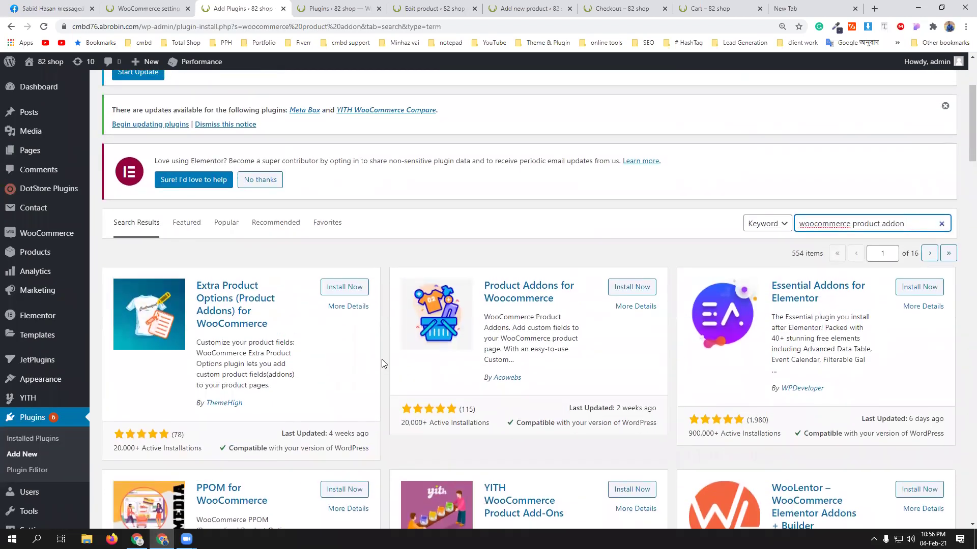
scroll(386, 362, up, 3)
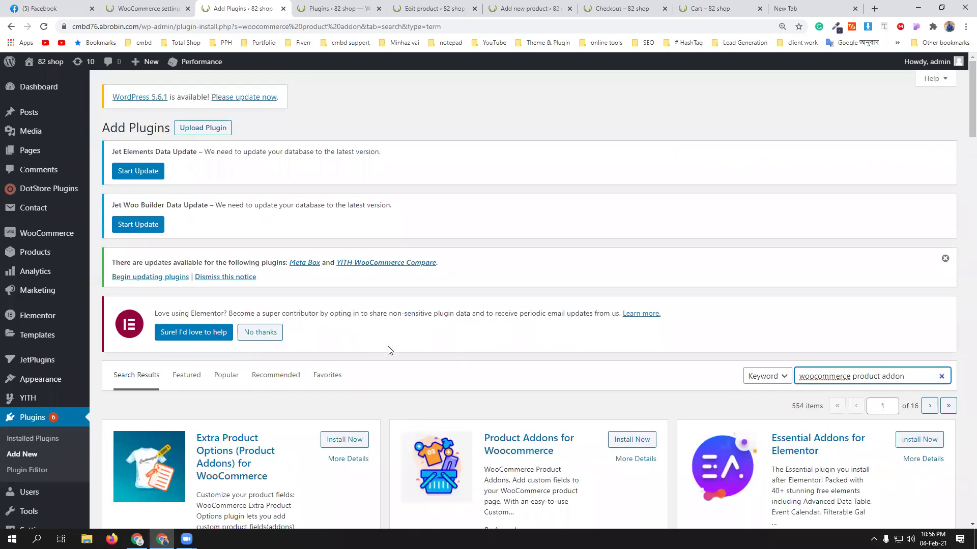
scroll(389, 350, down, 3)
scroll(390, 350, up, 3)
Switch to the store's cart, review the shirt and the table rate shipping, and proceed to checkout
click(580, 33)
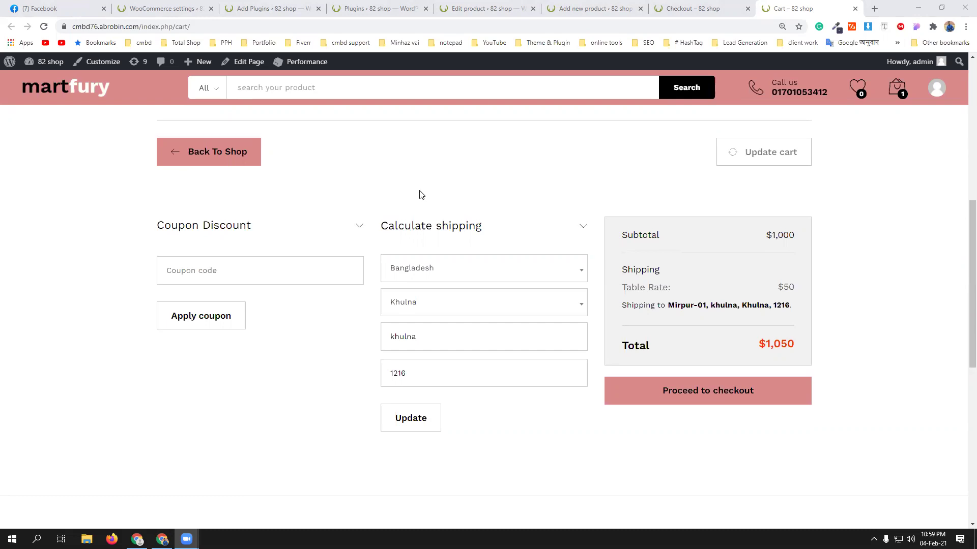
scroll(421, 194, up, 3)
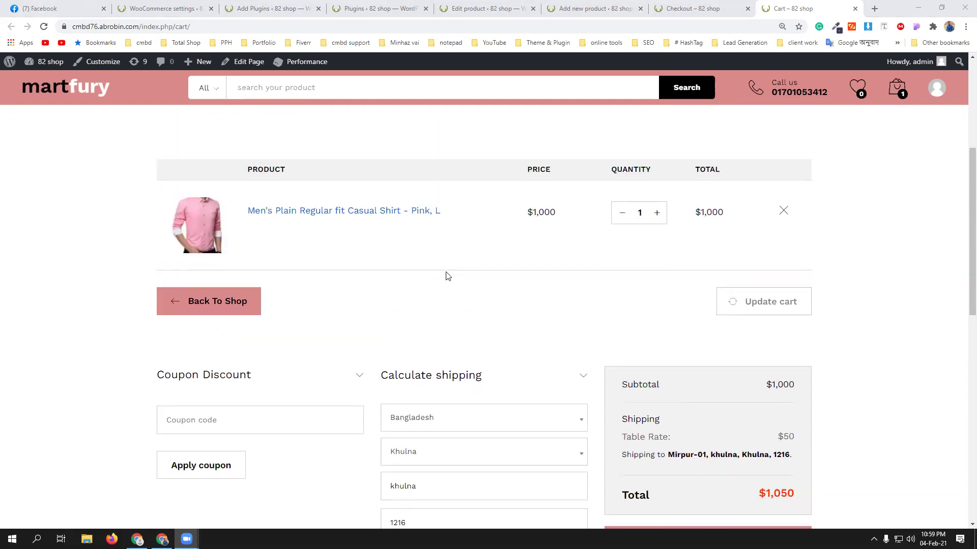
scroll(446, 275, up, 1)
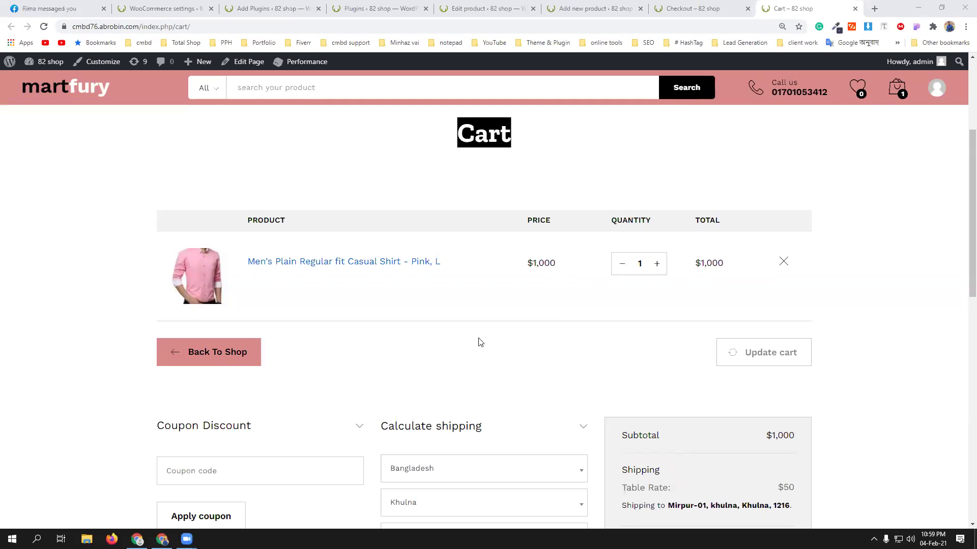
scroll(356, 315, up, 5)
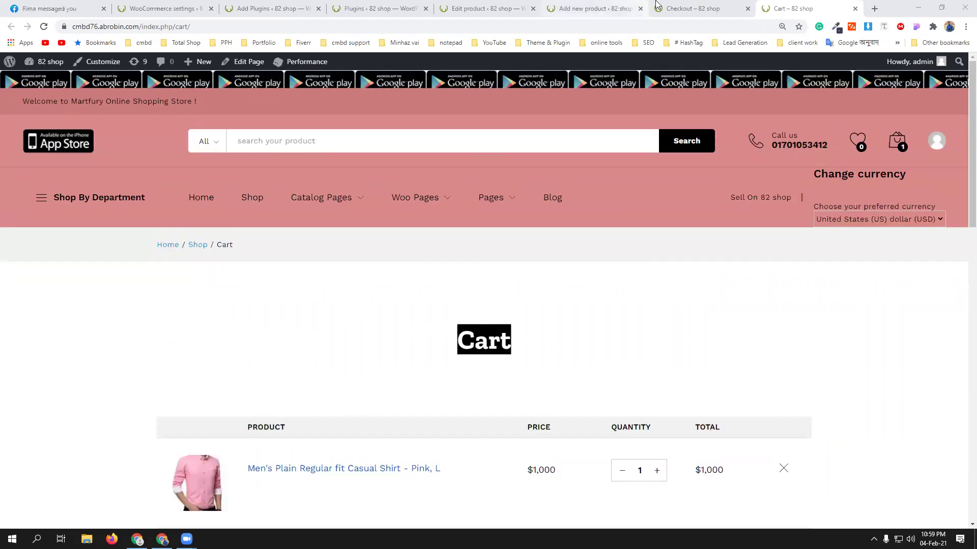
scroll(603, 242, down, 6)
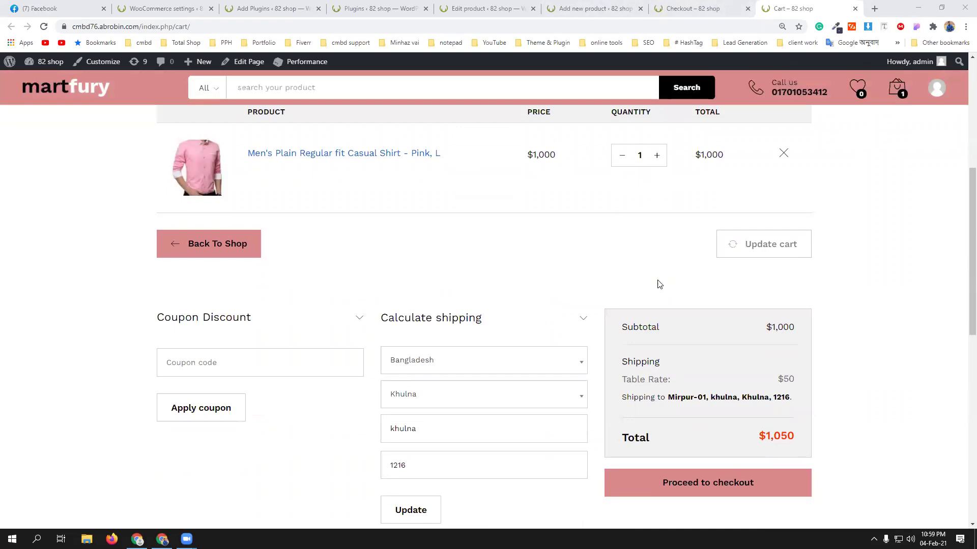
click(710, 485)
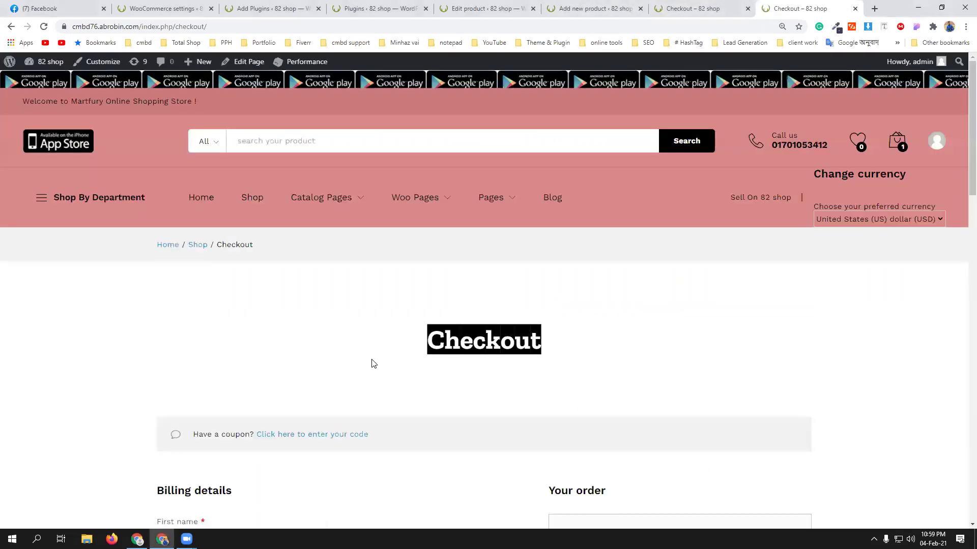
Go through the checkout's billing form and try the option to ship to a different address, leaving it switched off
scroll(373, 362, down, 4)
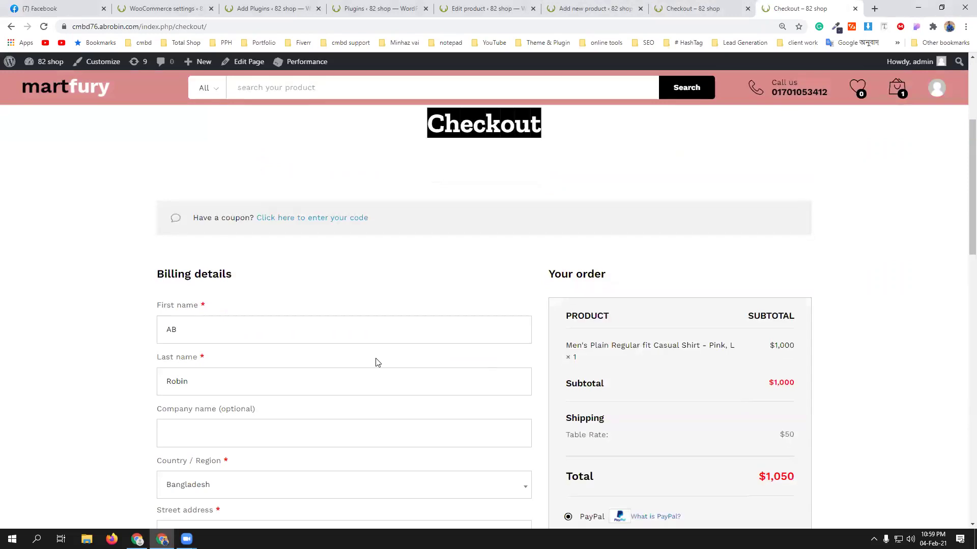
scroll(356, 363, down, 2)
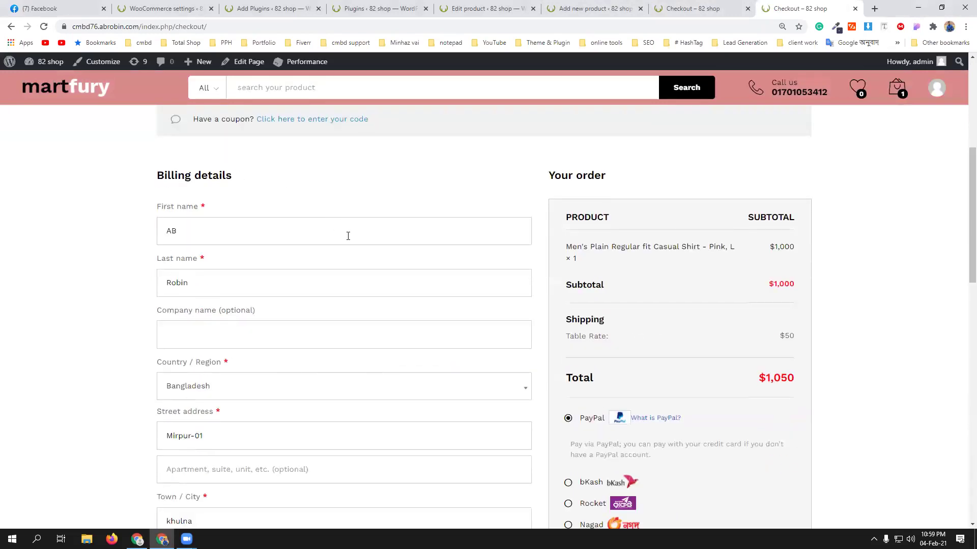
scroll(327, 303, down, 7)
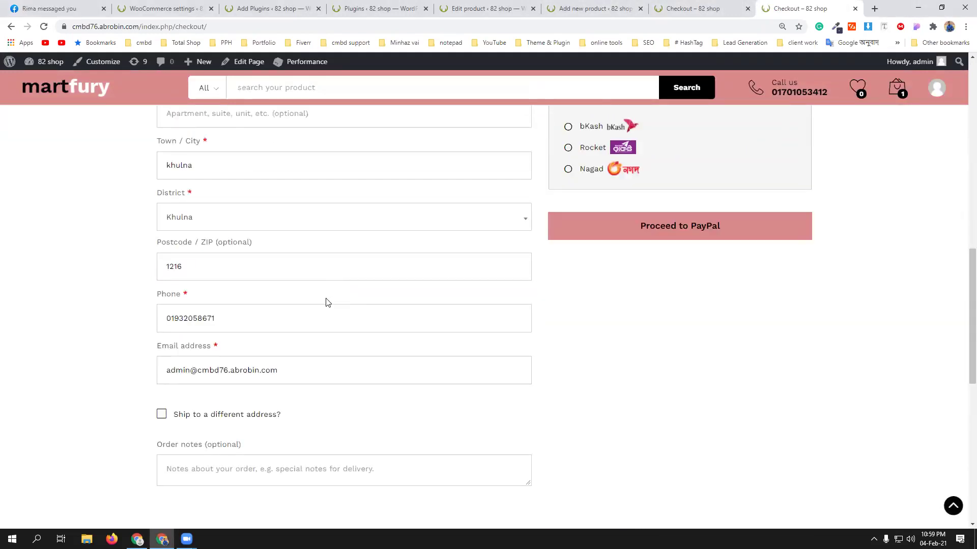
scroll(327, 302, down, 1)
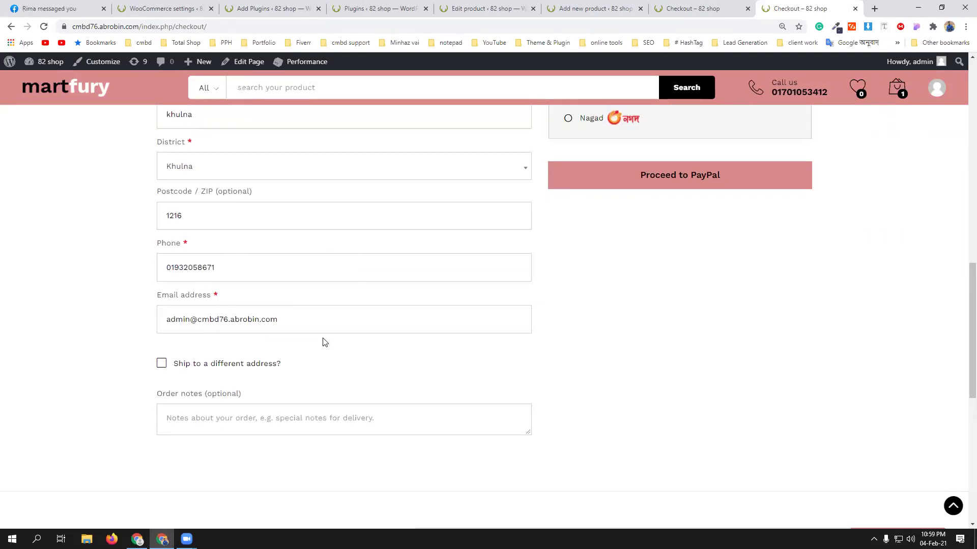
click(187, 364)
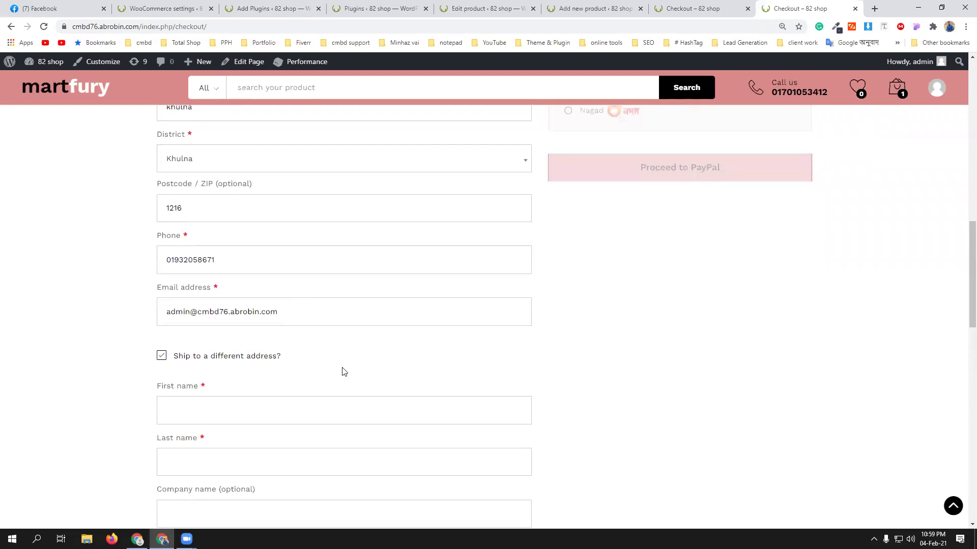
scroll(336, 366, down, 2)
scroll(326, 364, up, 3)
click(214, 414)
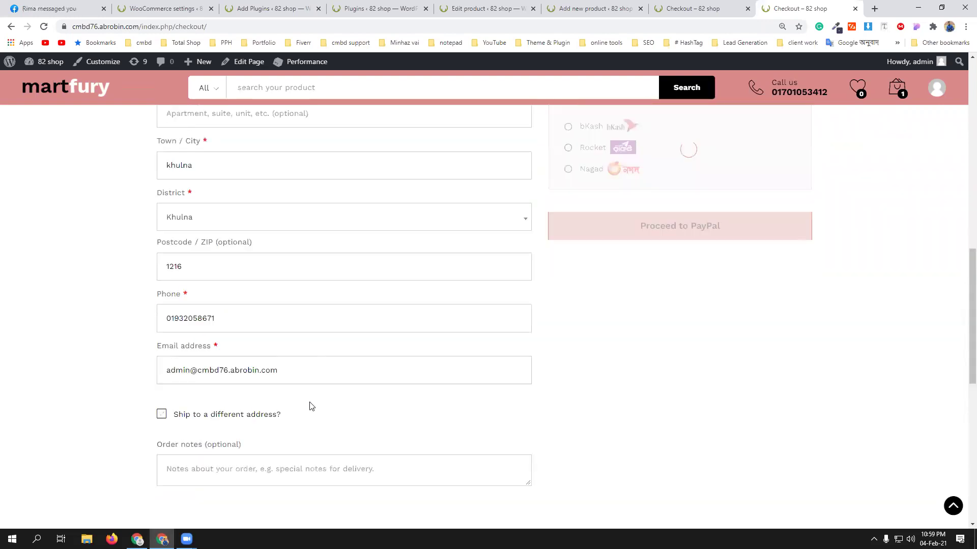
Examine the checkout's billing fields from first name to phone, along with the order summary and payment methods
scroll(312, 406, up, 7)
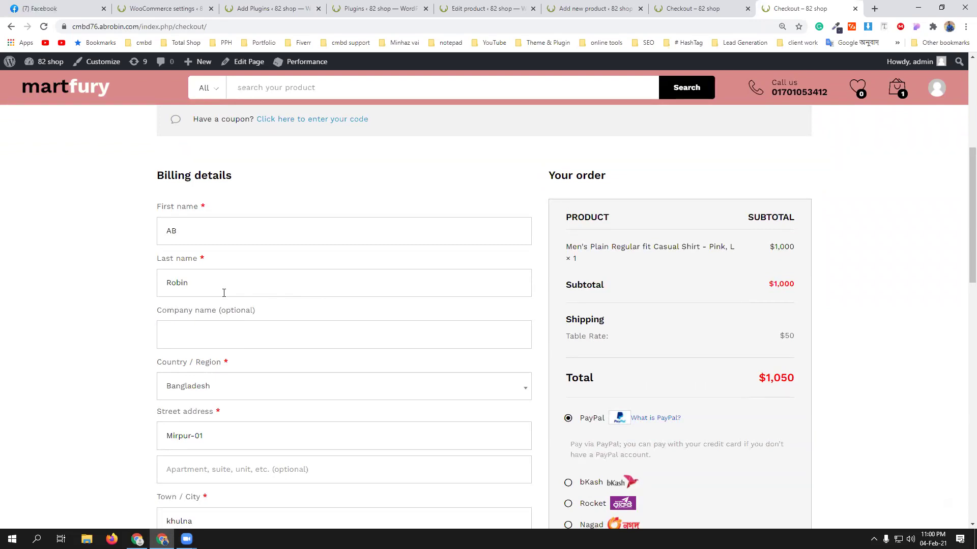
scroll(266, 305, down, 3)
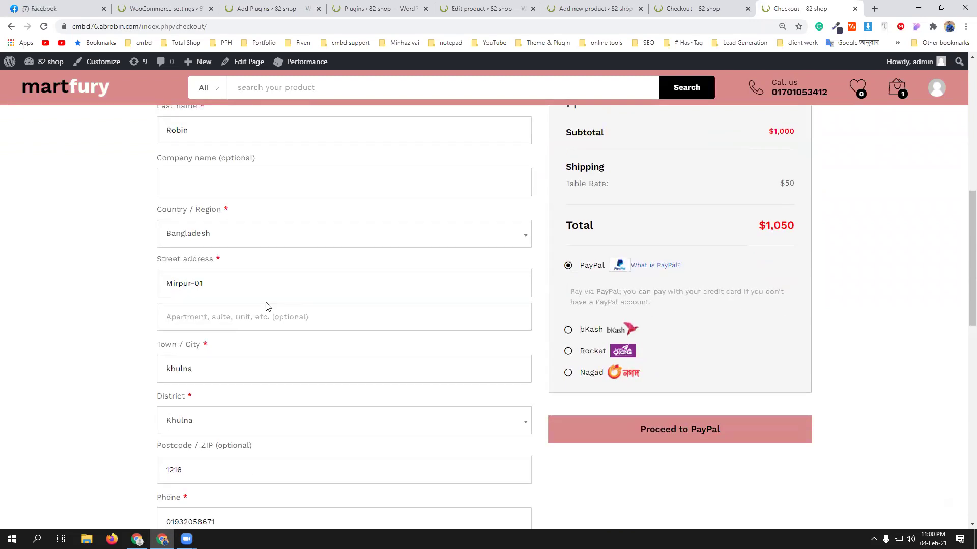
scroll(266, 305, up, 5)
scroll(253, 362, down, 6)
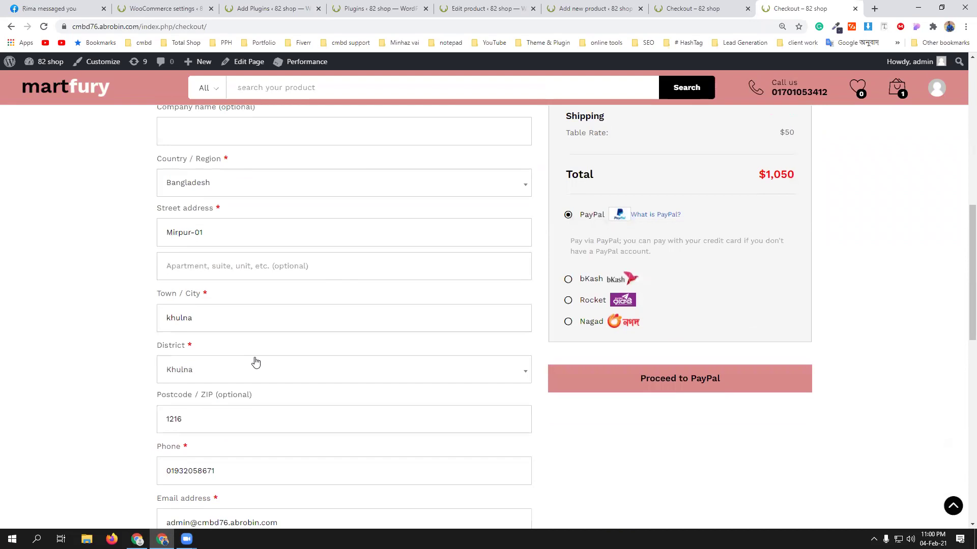
scroll(270, 323, up, 3)
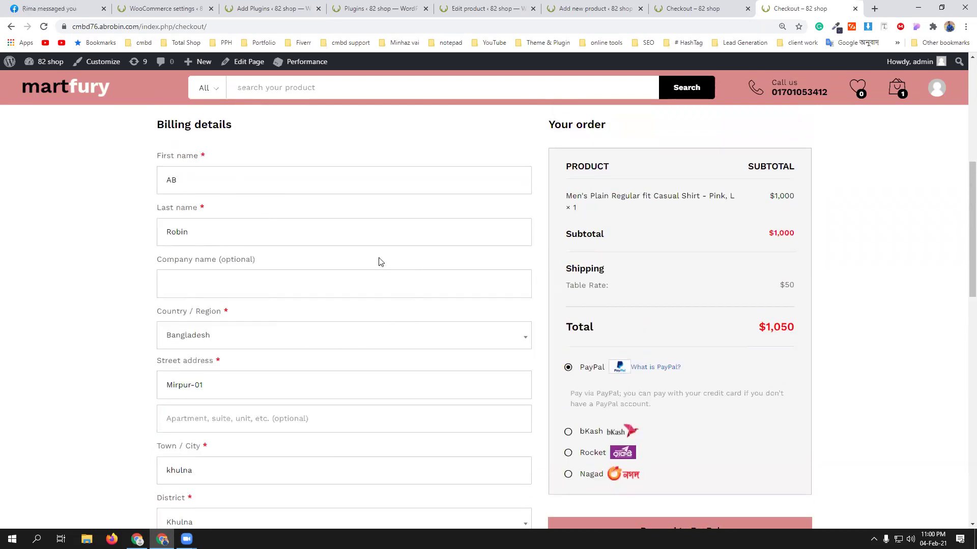
scroll(329, 303, up, 2)
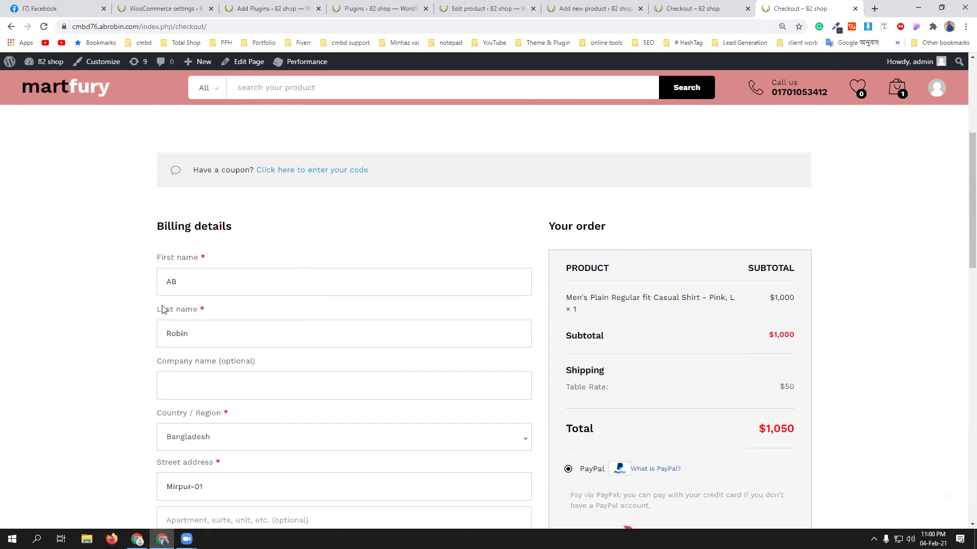
Return to the WooCommerce shipping settings in the admin area
click(199, 11)
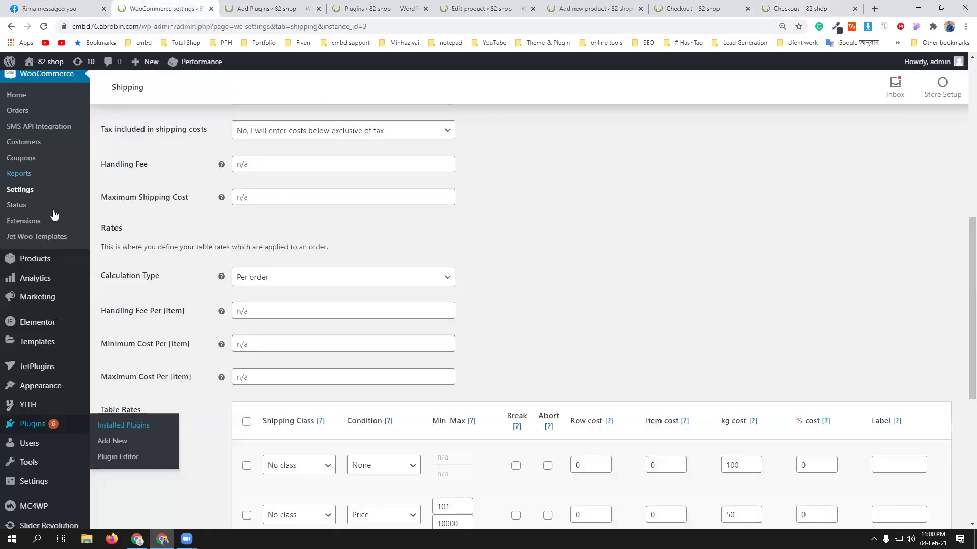
Install the plugin from the file woo-checkout-field-editor-pro.zip and activate it
click(103, 8)
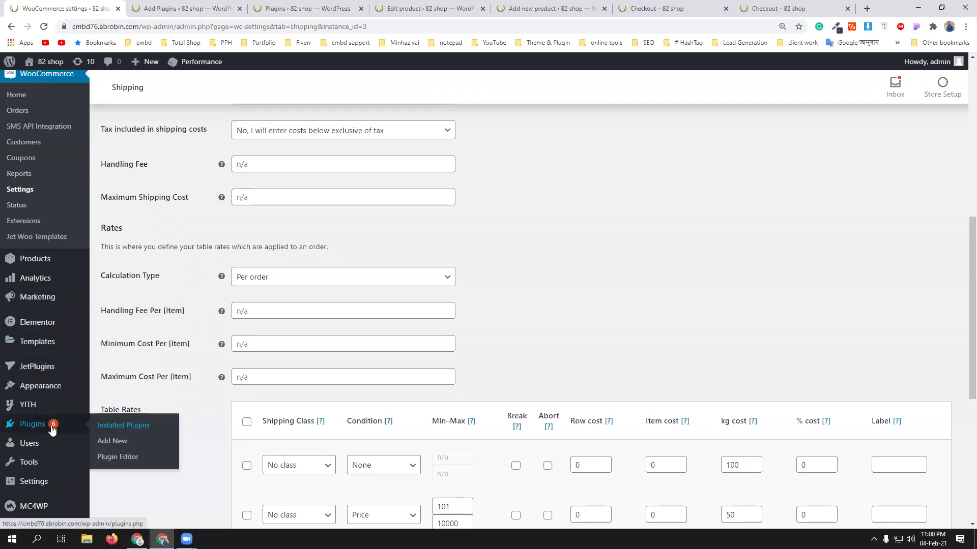
key(ctrl+Tab)
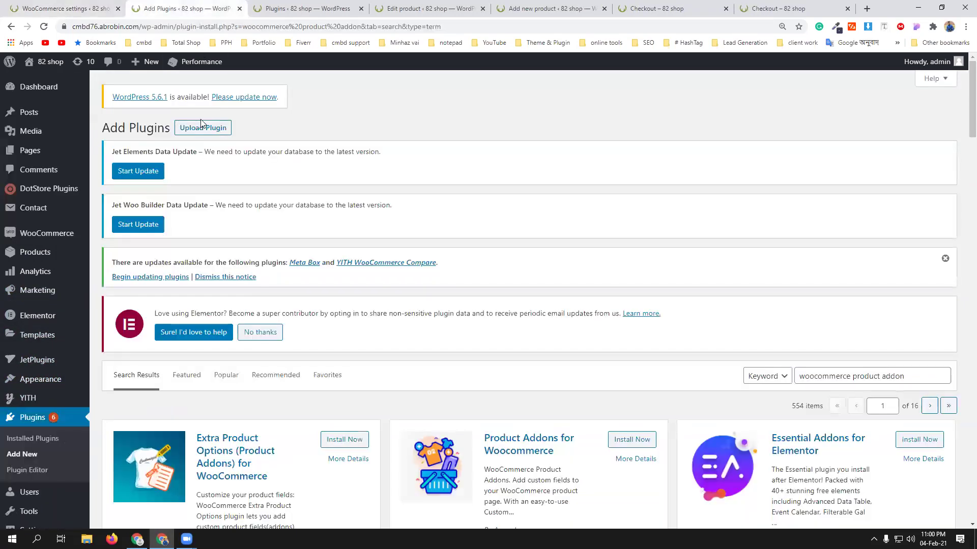
click(201, 129)
click(459, 452)
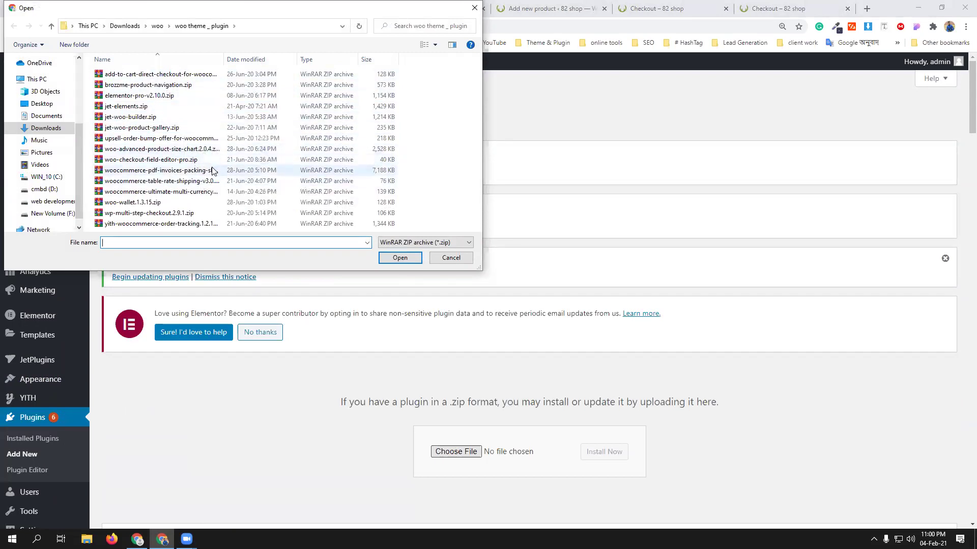
click(192, 161)
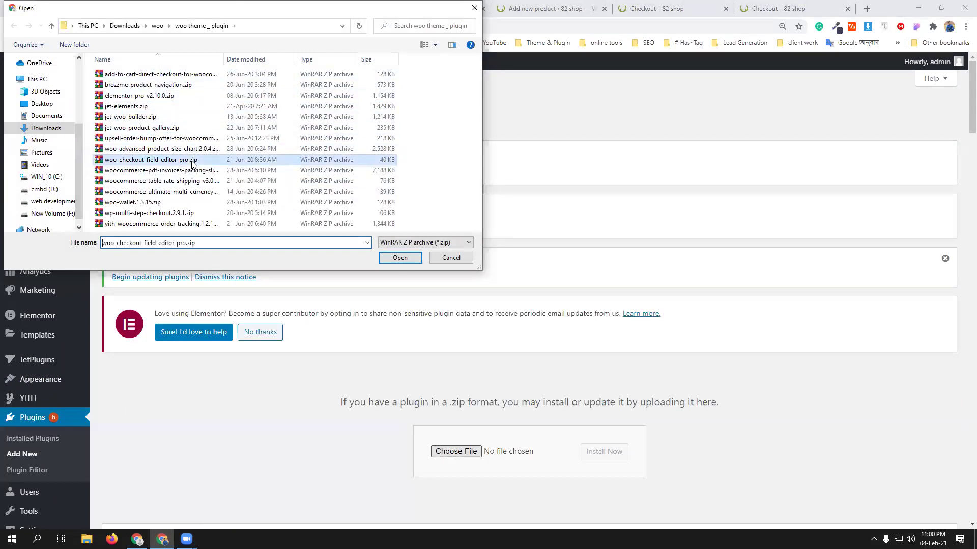
click(399, 258)
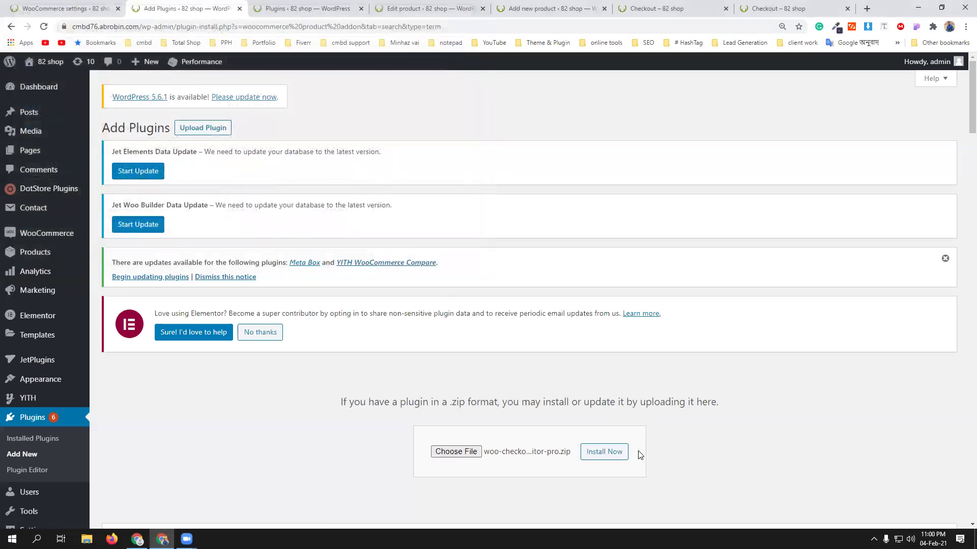
click(612, 454)
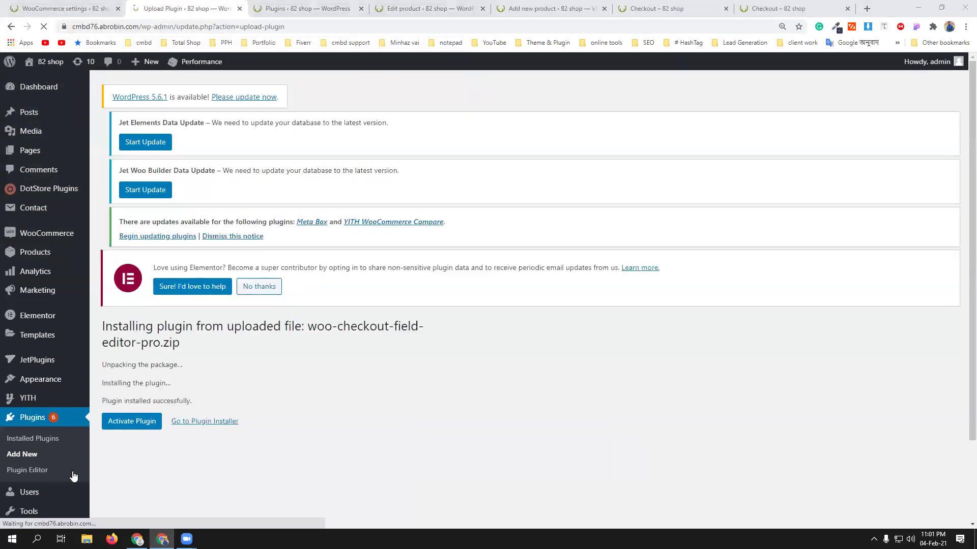
click(125, 462)
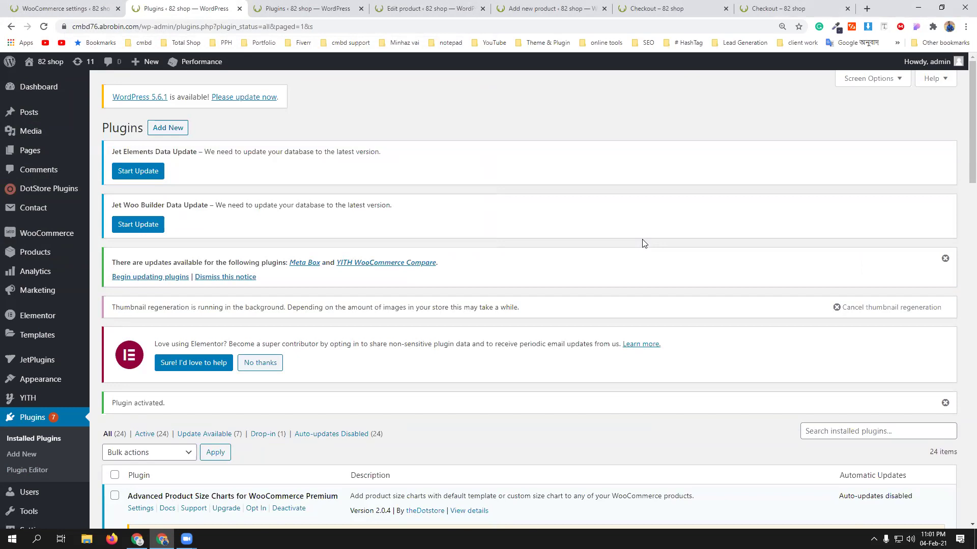
Open the settings of the Checkout Field Editor for WooCommerce plugin from the installed plugins list
scroll(286, 407, down, 5)
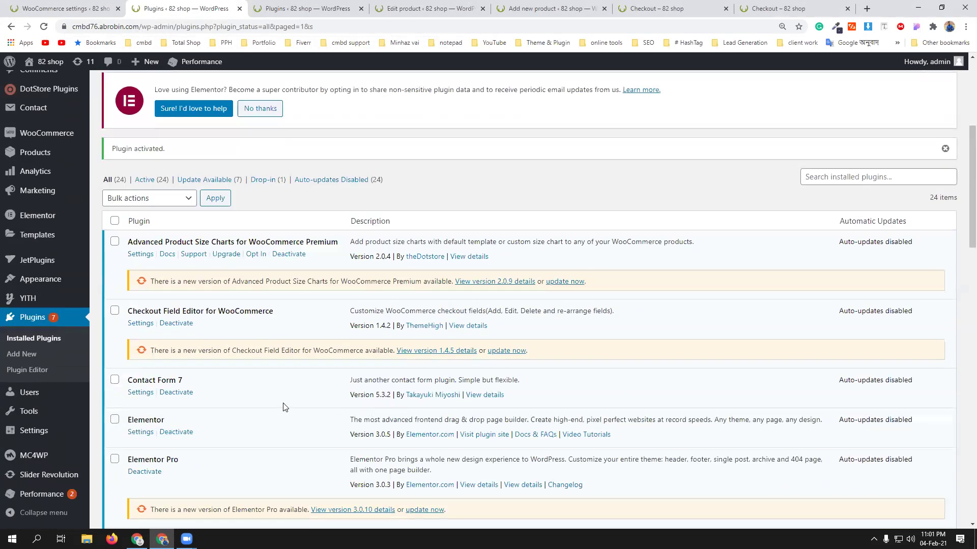
click(659, 147)
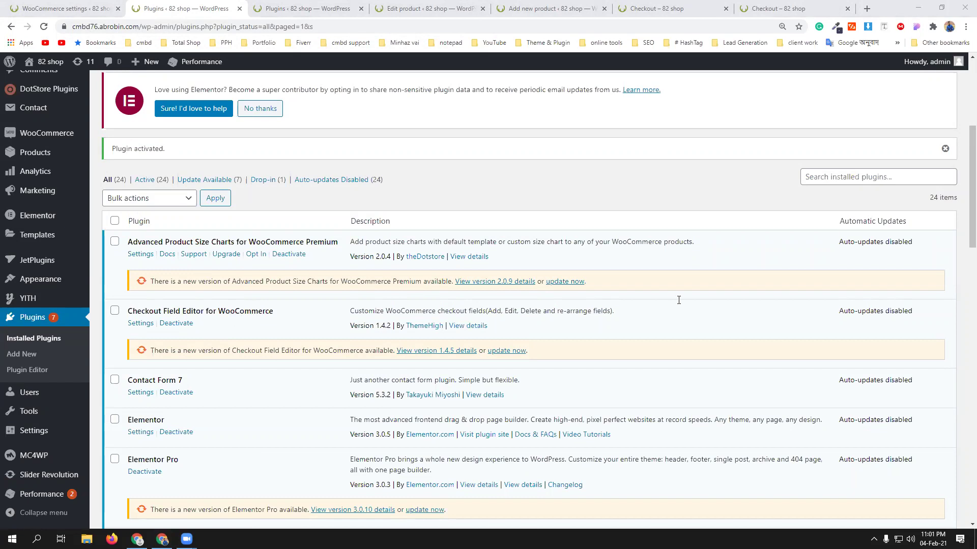
mouse_move(49, 144)
click(138, 324)
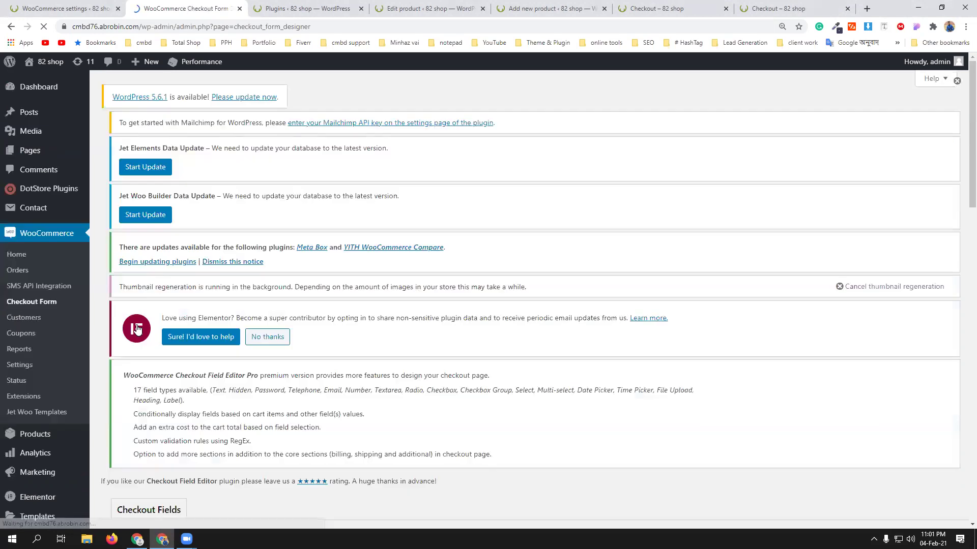
Add a text billing field named billing_fathers_name with the label and placeholder "Father Name", and save it
scroll(432, 343, down, 6)
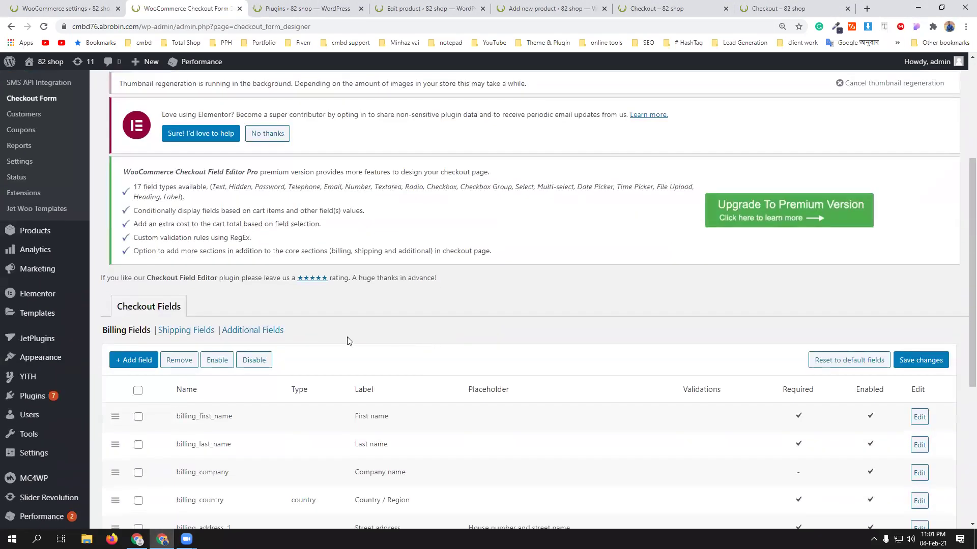
scroll(341, 341, down, 1)
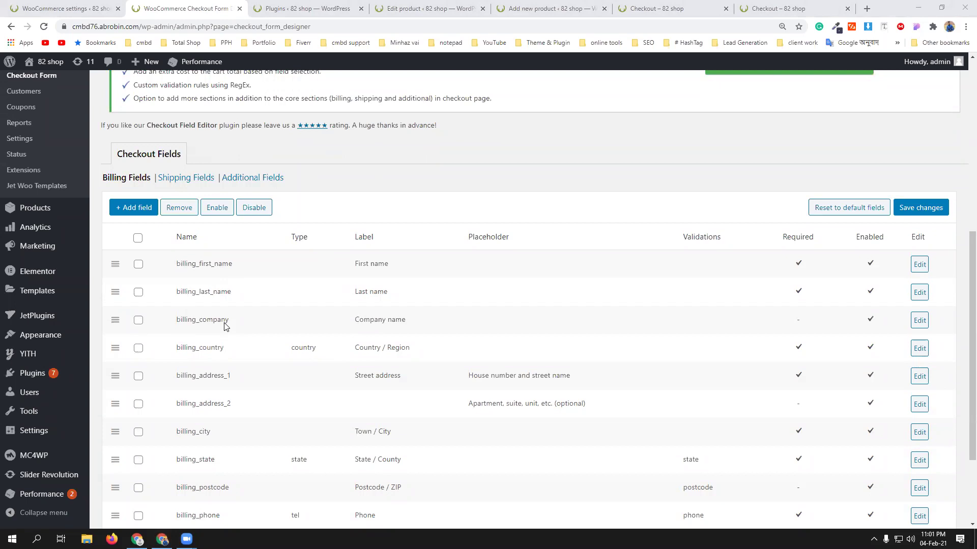
click(131, 208)
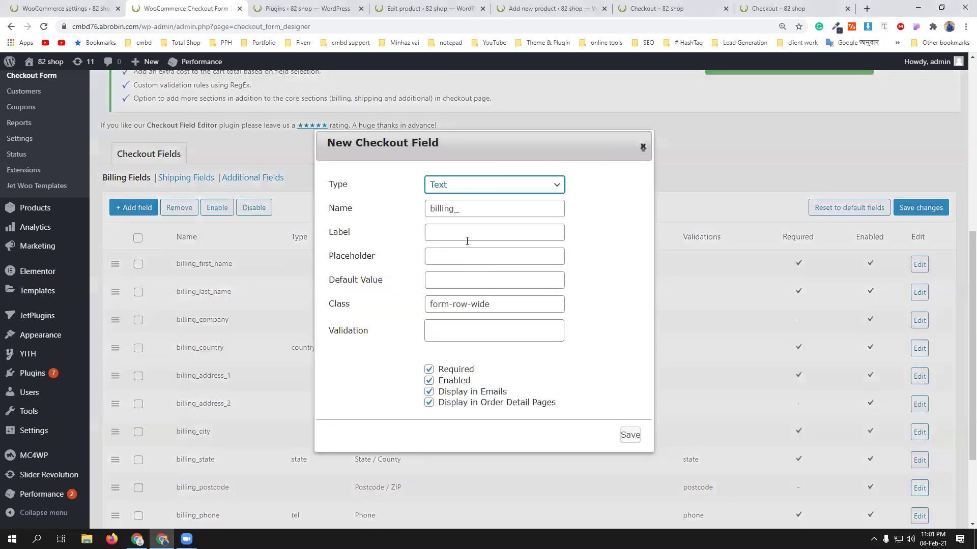
click(476, 210)
click(489, 229)
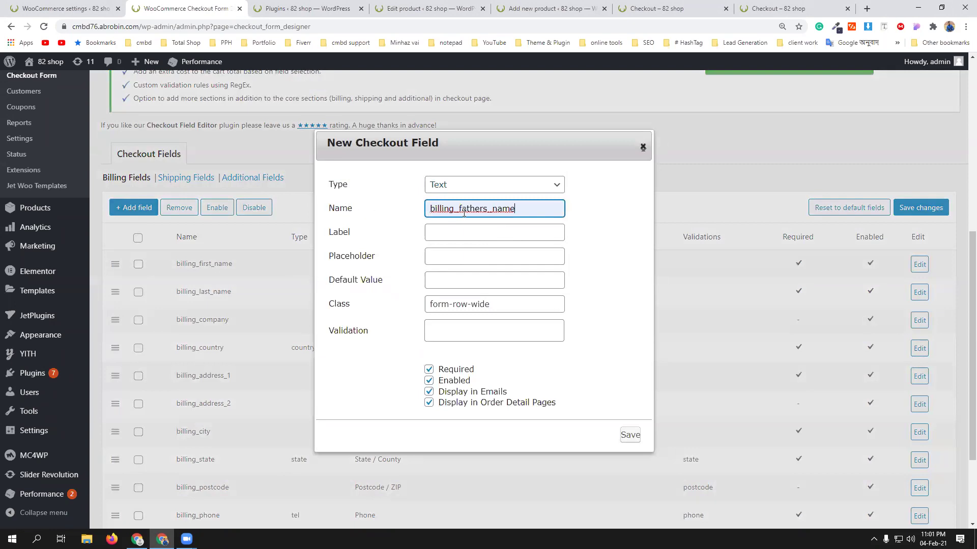
click(465, 233)
click(470, 258)
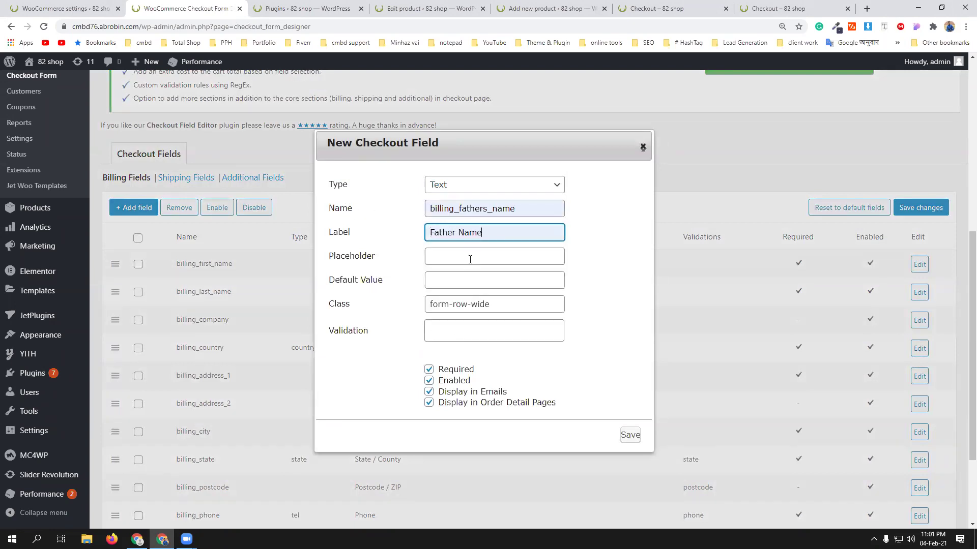
click(470, 260)
click(467, 279)
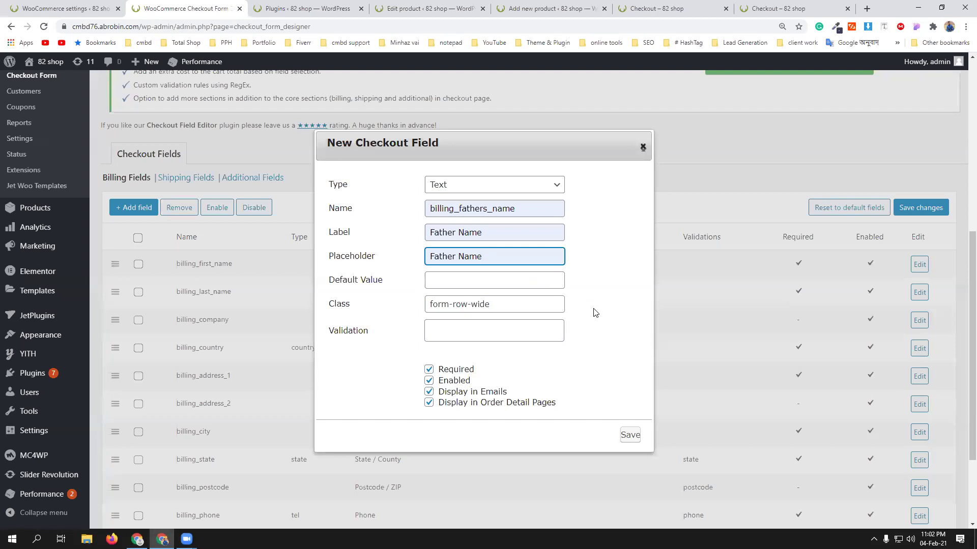
click(636, 436)
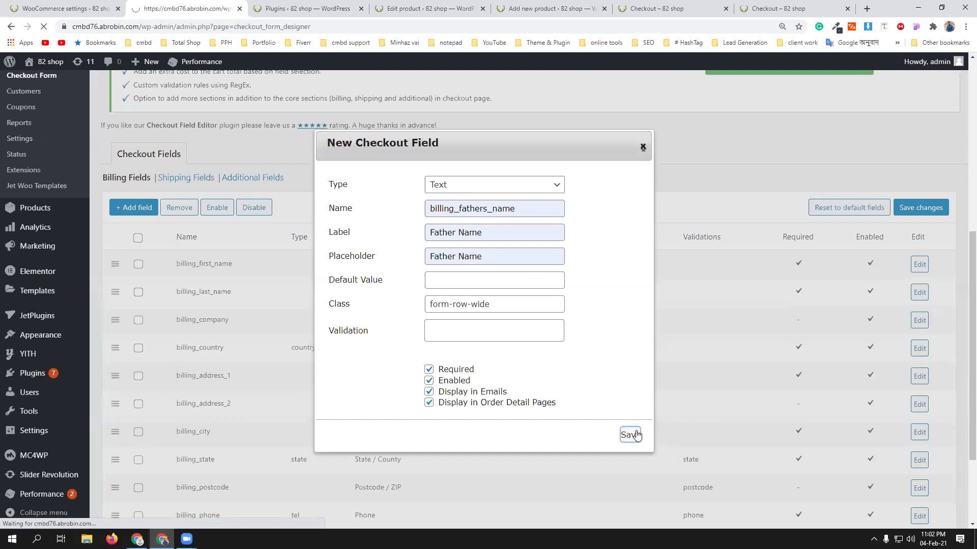
Move the billing_fathers_name field directly below billing_last_name and save the field changes
scroll(331, 402, down, 7)
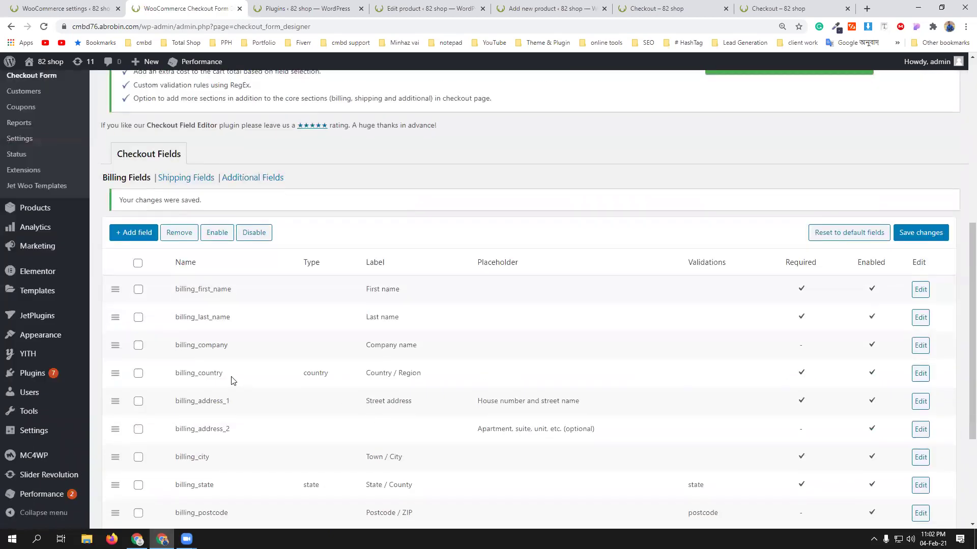
scroll(233, 382, down, 4)
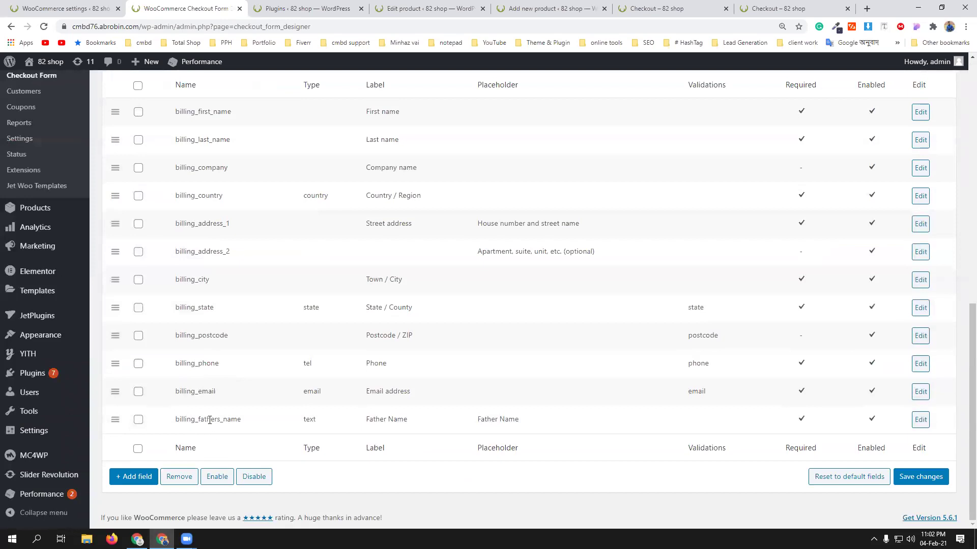
mouse_move(119, 418)
mouse_down()
mouse_move(121, 280)
mouse_move(131, 317)
mouse_move(115, 438)
mouse_move(122, 419)
mouse_up()
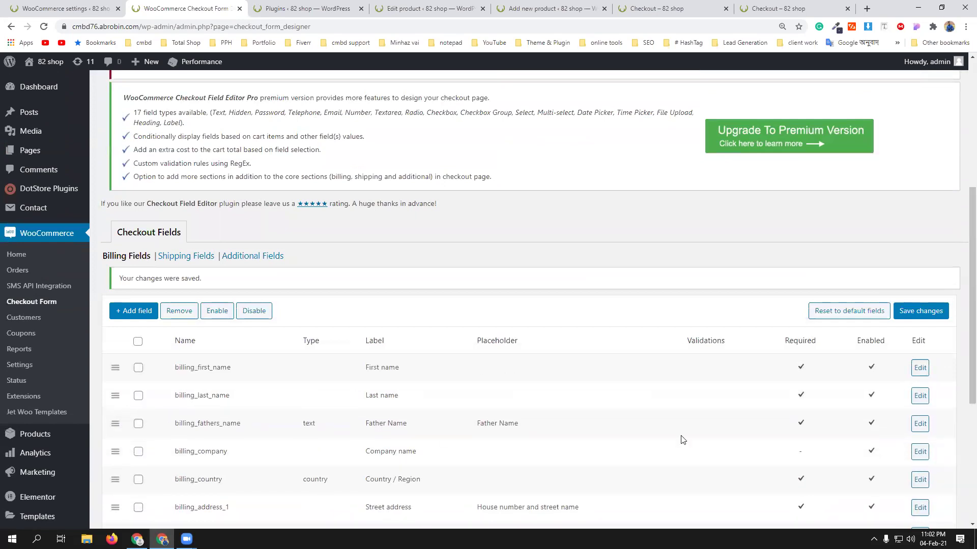
click(920, 311)
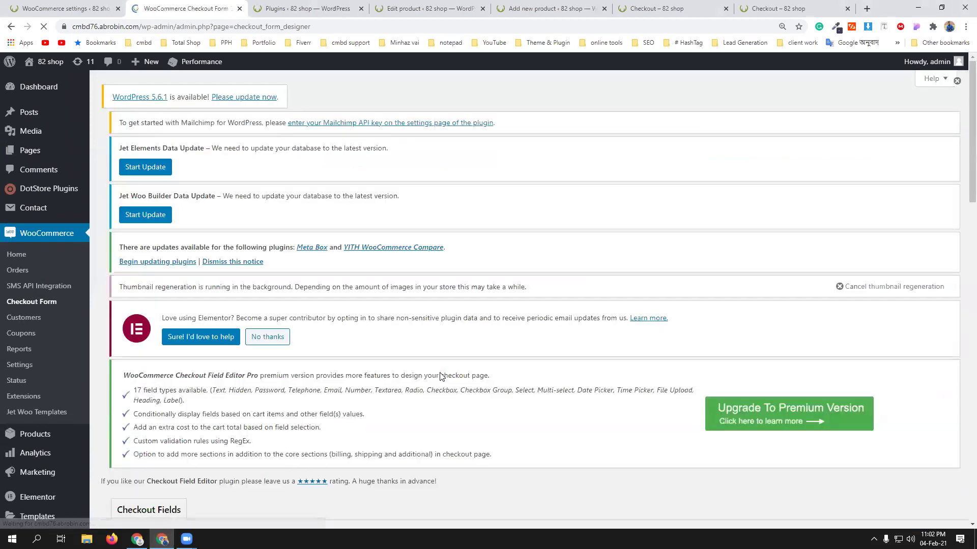
Reload the shop's checkout page to check the billing details for the Father Name field, and return to the checkout field editor
click(668, 7)
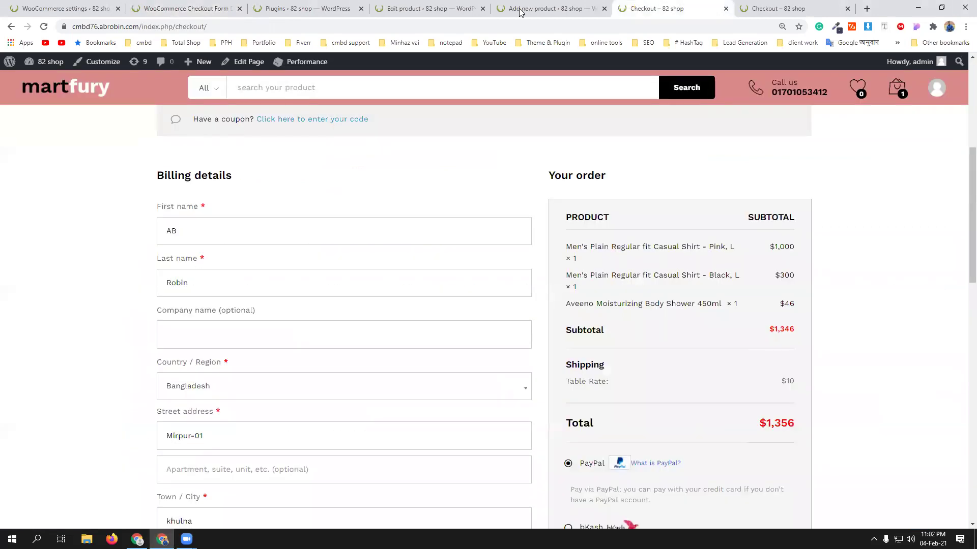
click(44, 26)
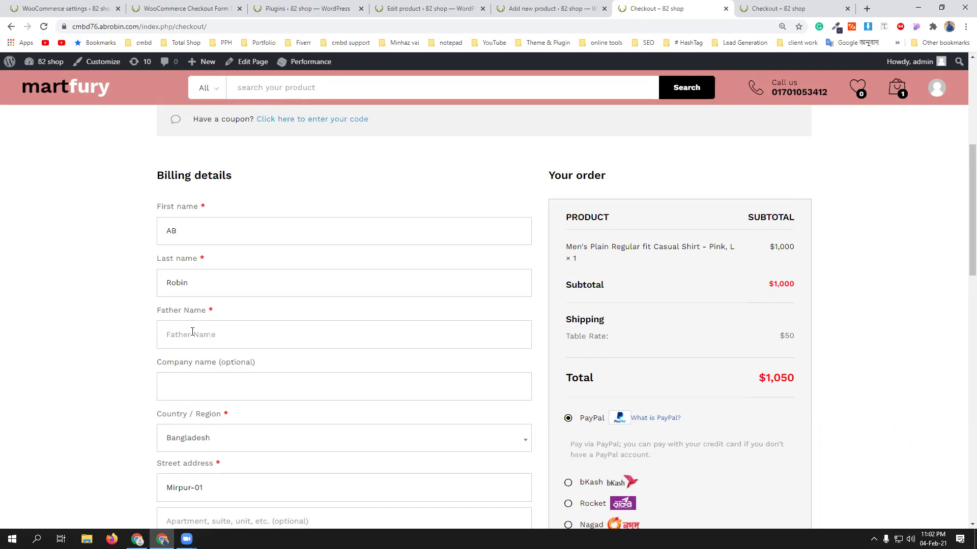
click(186, 8)
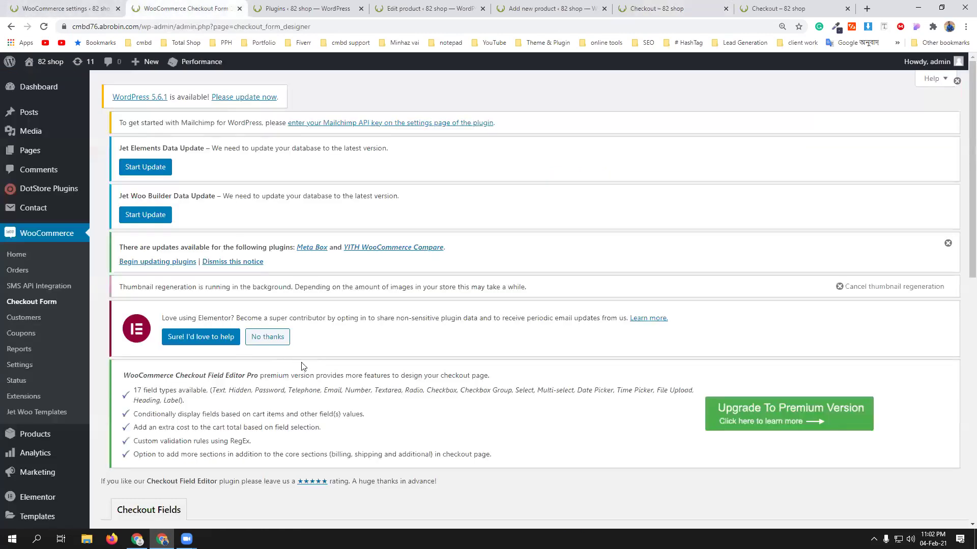
Start a new text billing field and name it billing_fb_link
scroll(344, 372, down, 4)
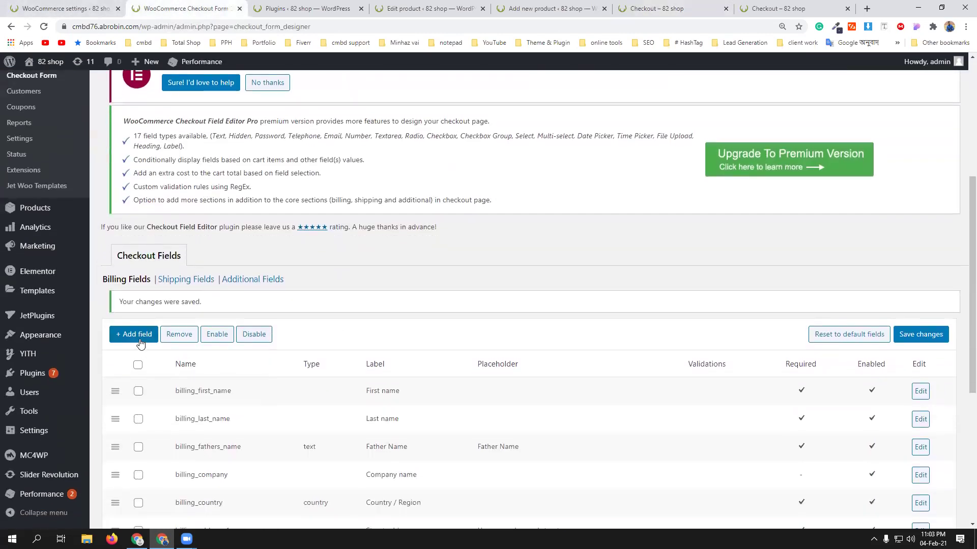
click(137, 336)
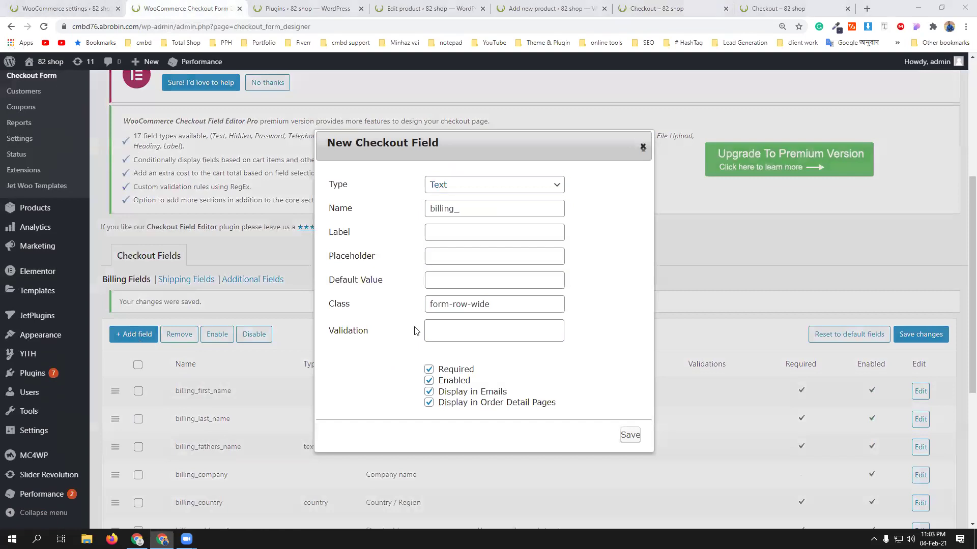
click(476, 208)
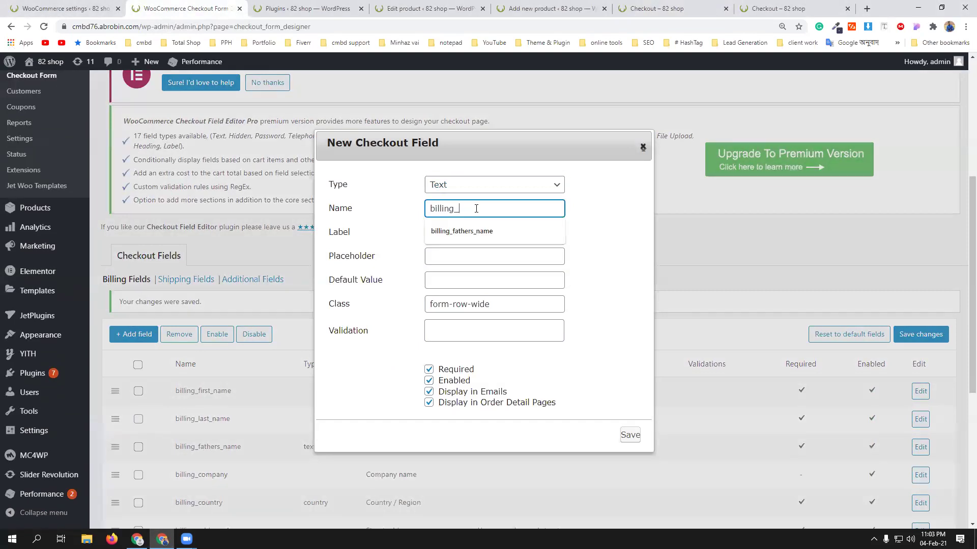
text(FB)
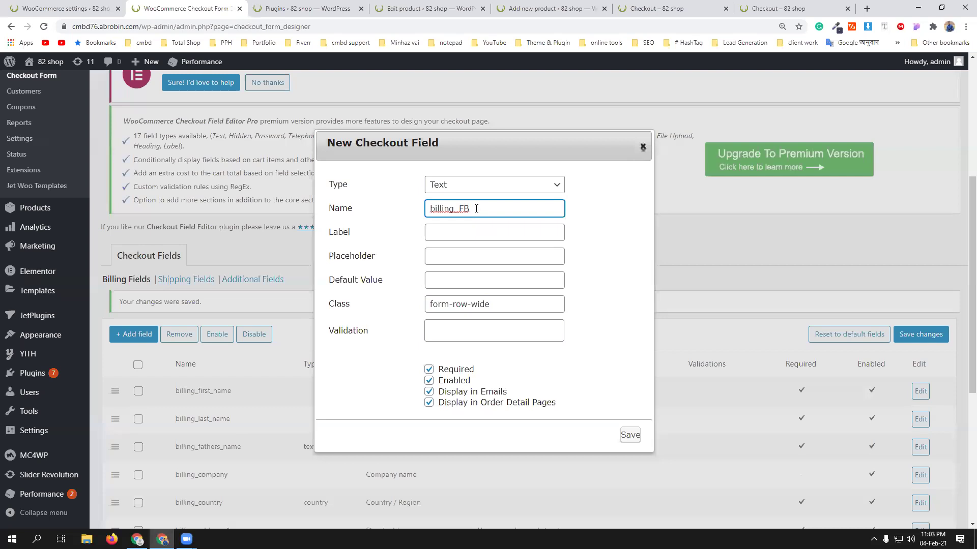
key(BackSpace)
key(BackSpace)
text(fb_link)
Give the new field the label "Facebook URL" and the placeholder "write your FB Url", and save it
click(478, 230)
text(Fac)
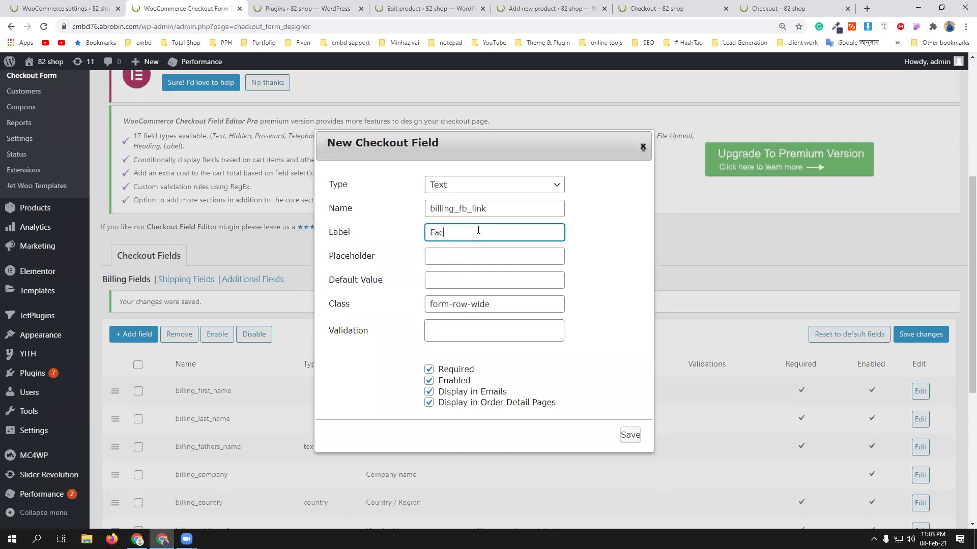
text(ebook URL)
click(475, 262)
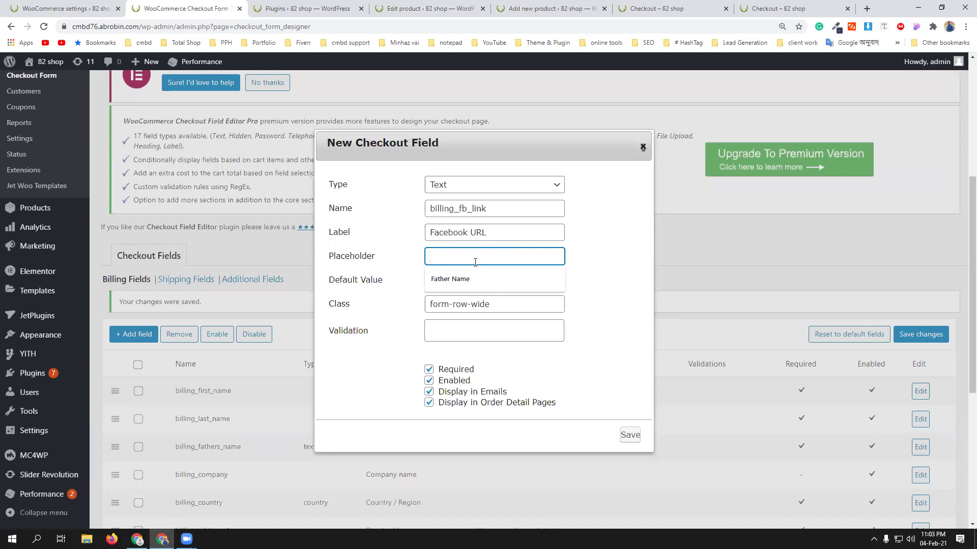
text(write)
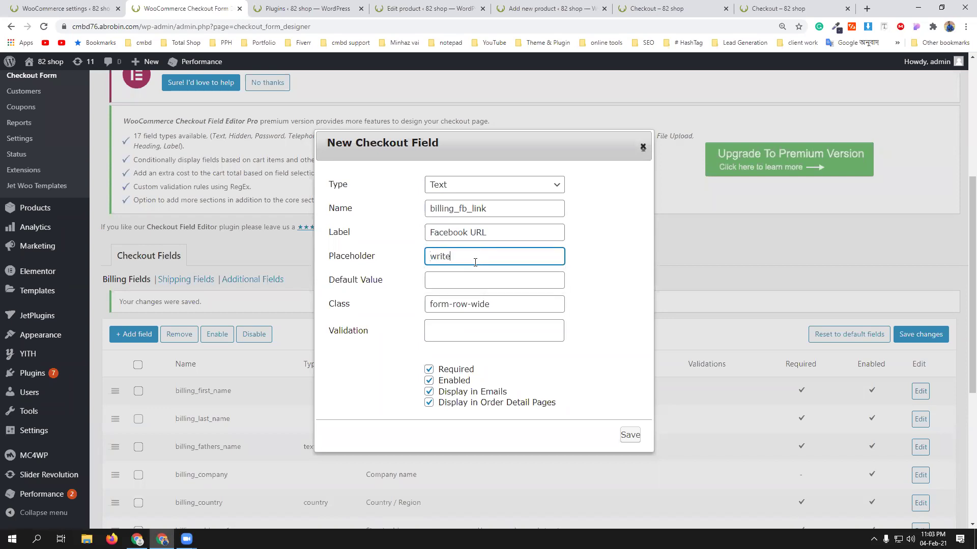
text( your FB Url)
drag(488, 147, 423, 113)
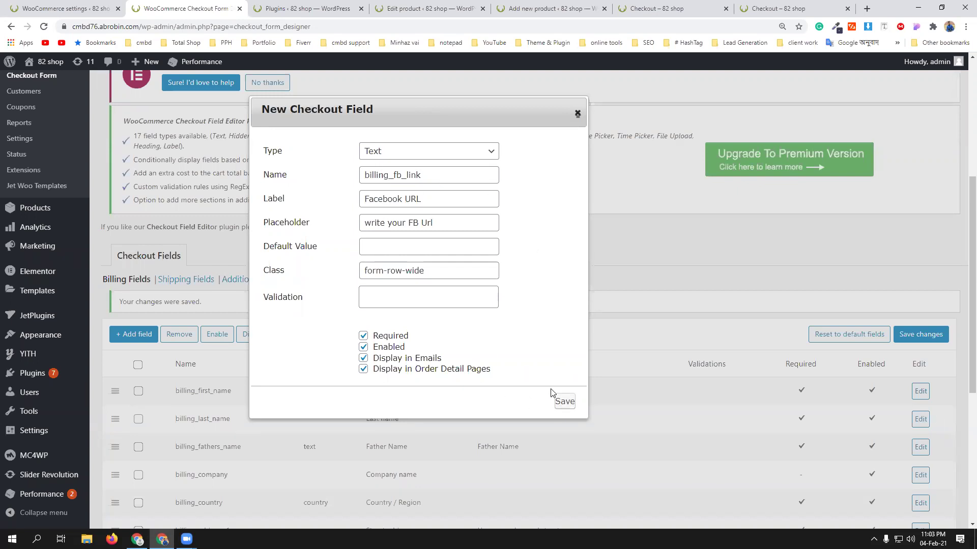
click(563, 403)
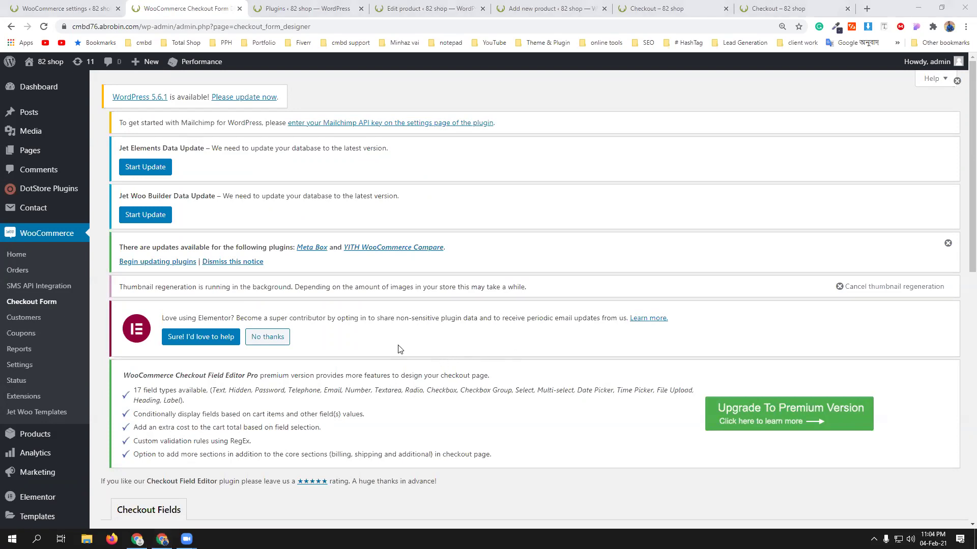
Move the billing_fb_link field directly below billing_fathers_name in the billing fields list
scroll(398, 349, down, 8)
scroll(275, 363, down, 4)
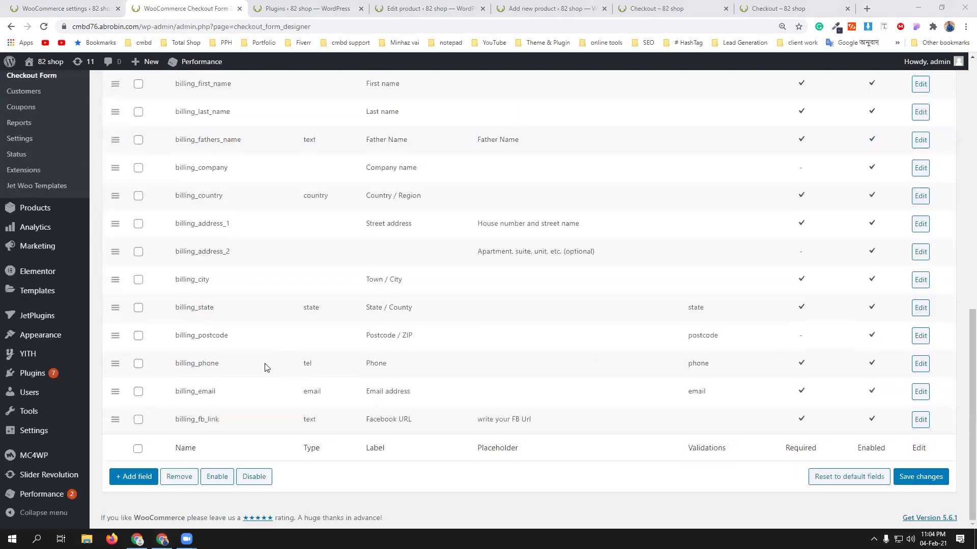
drag(120, 419, 135, 324)
scroll(139, 275, up, 3)
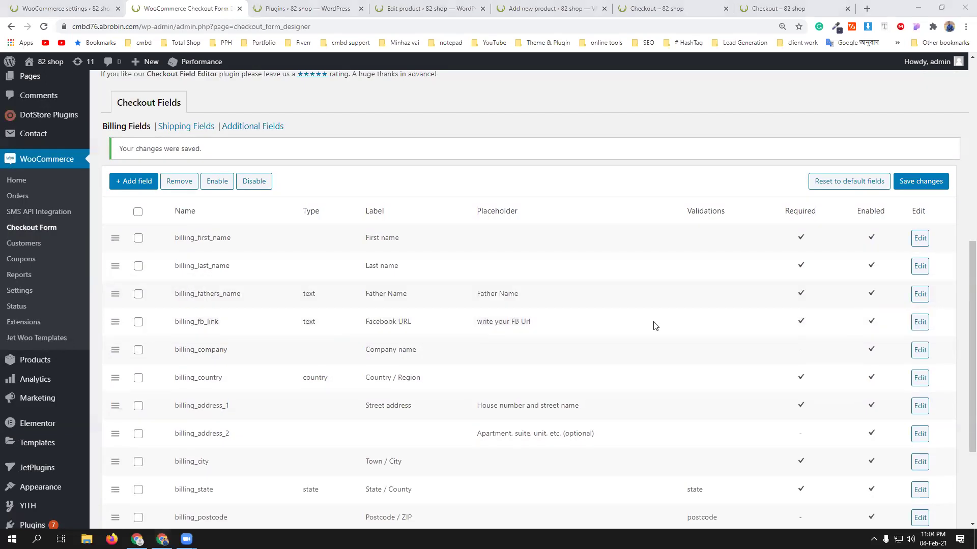
Save the billing field changes and reload the shop's checkout page to check the billing details for the Facebook URL field
click(919, 181)
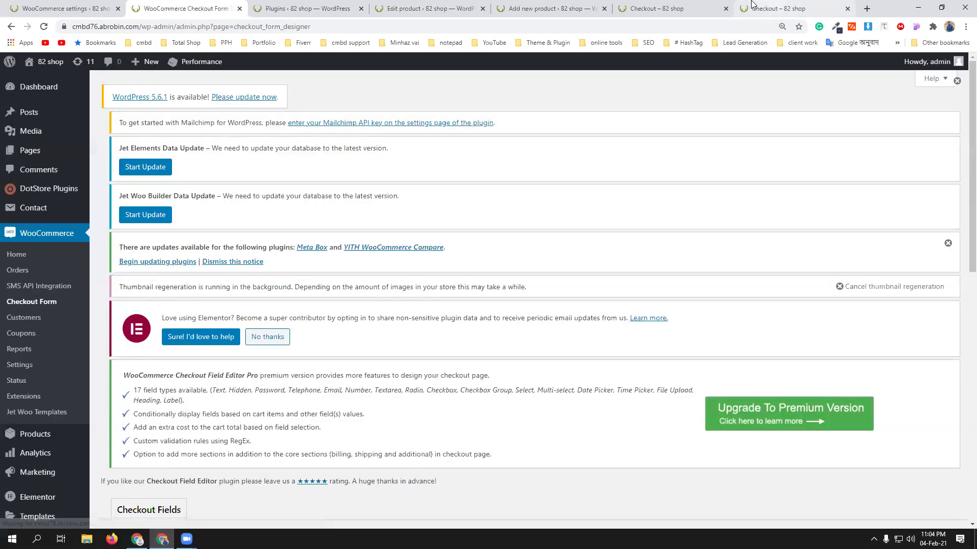
click(661, 9)
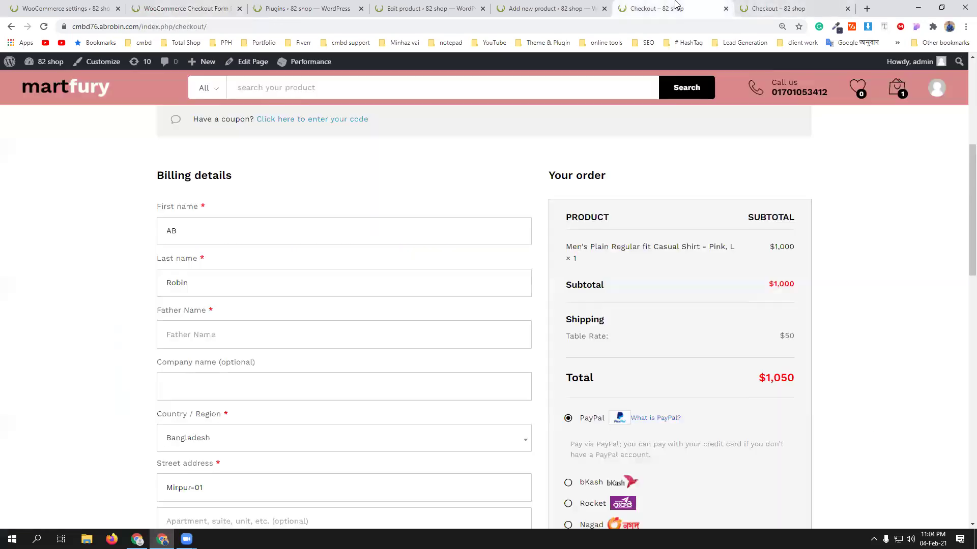
click(44, 27)
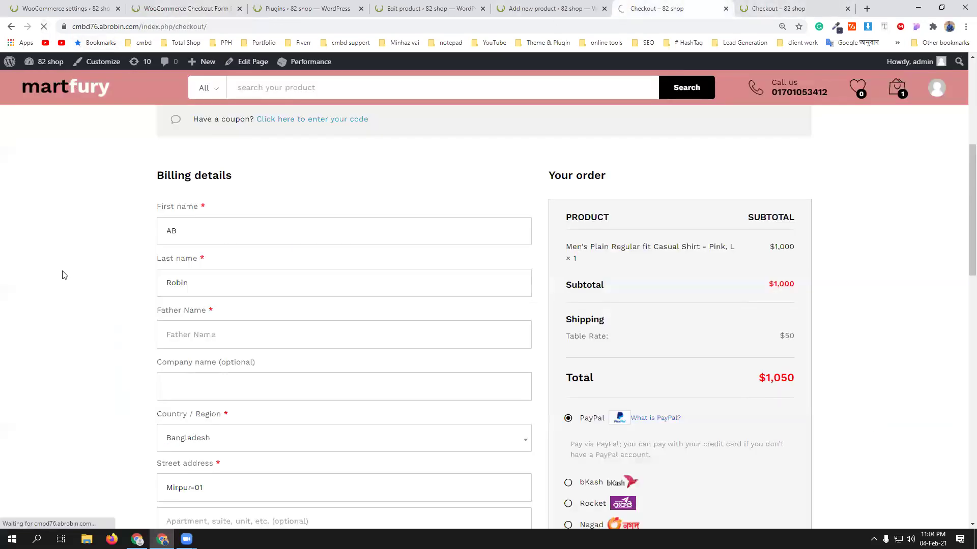
scroll(62, 271, down, 2)
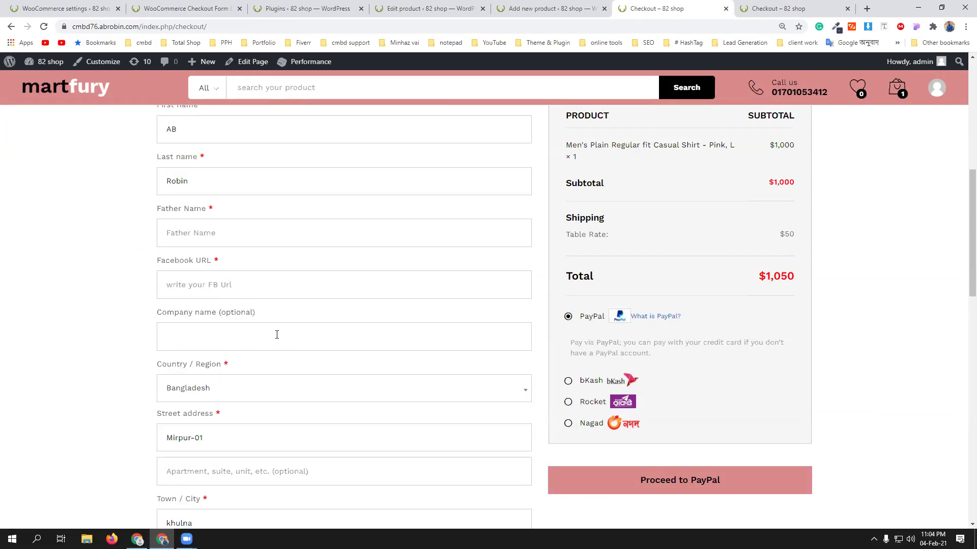
Return to the checkout field editor and change the label of billing_first_name to "Full Name"
click(86, 8)
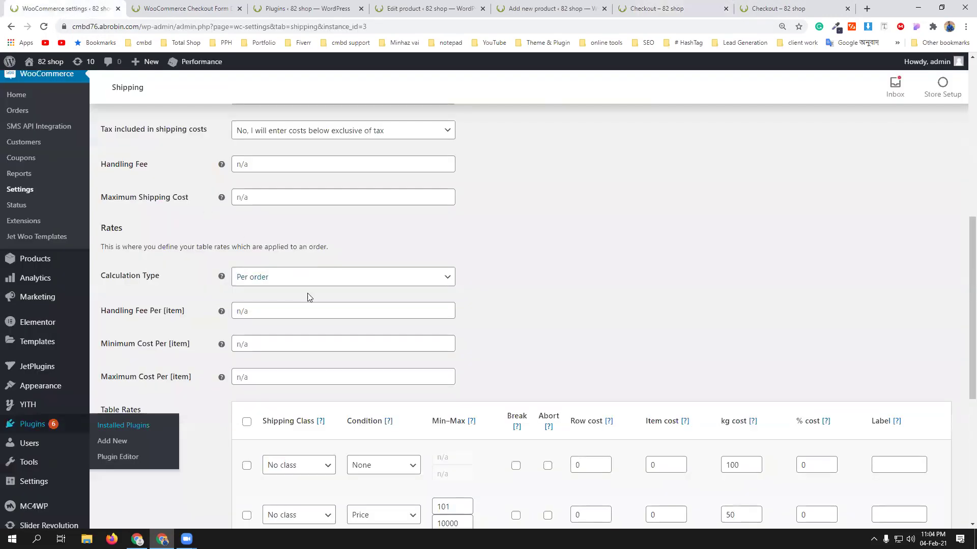
scroll(370, 338, down, 2)
click(183, 9)
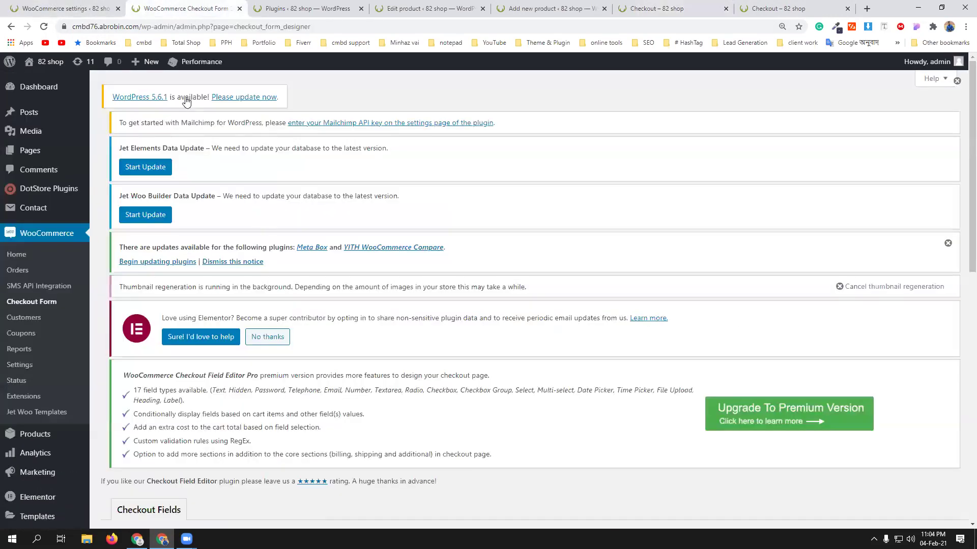
scroll(426, 319, down, 4)
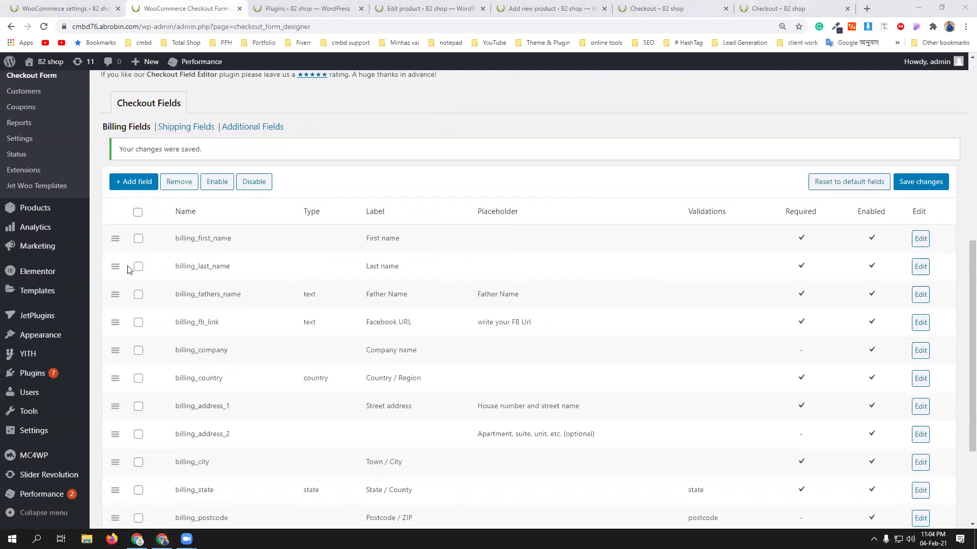
click(924, 241)
drag(478, 234, 425, 232)
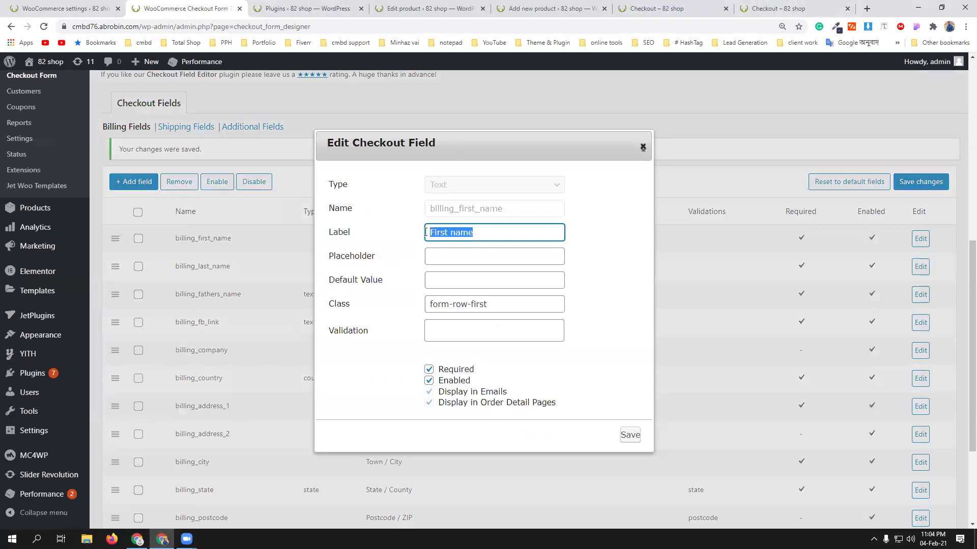
text(Full Name)
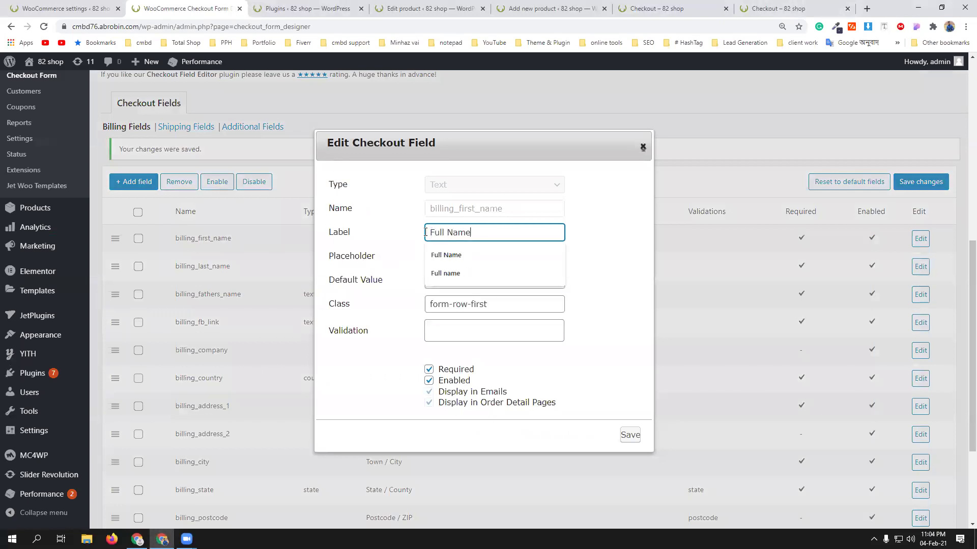
click(475, 254)
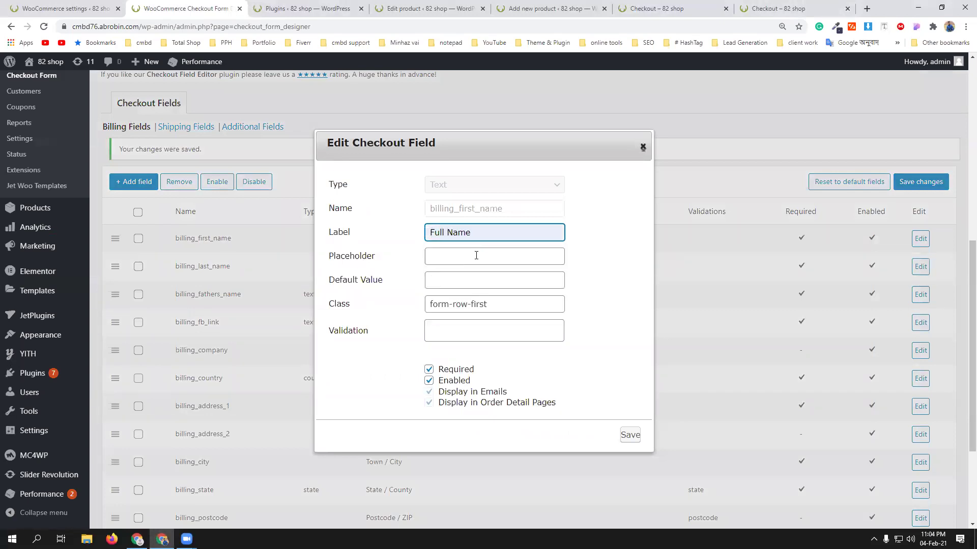
Copy the label "Full Name" into the placeholder of billing_first_name and save the field
triple_click(480, 235)
key(ctrl+c)
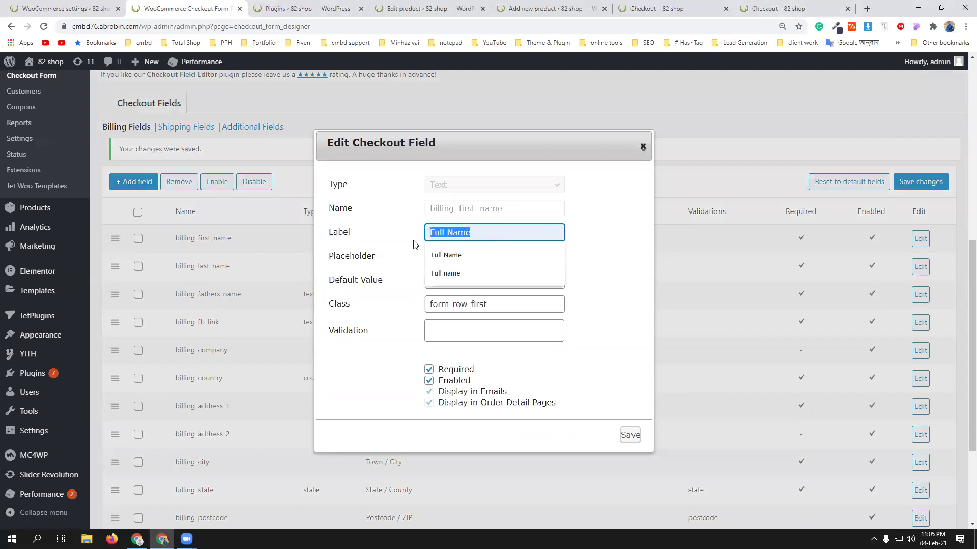
click(616, 268)
click(492, 256)
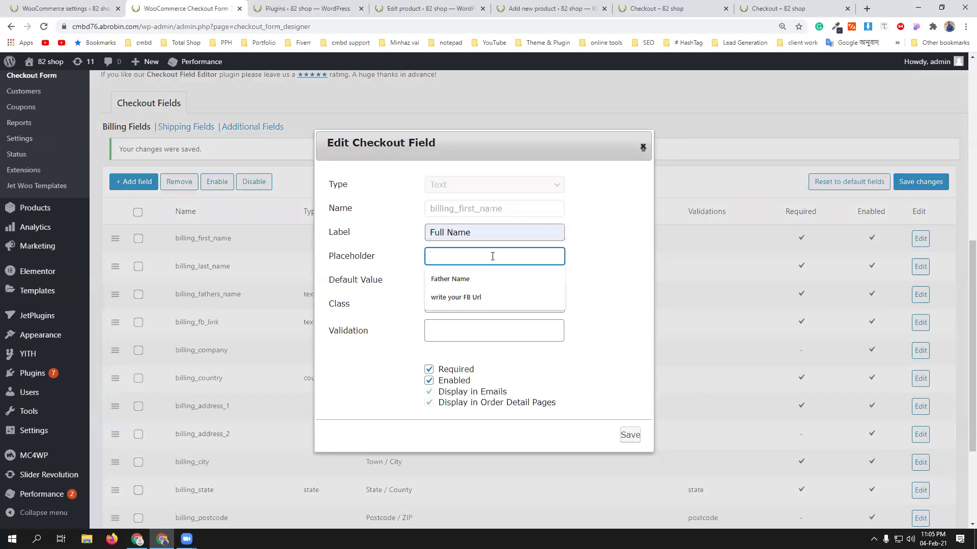
key(ctrl+v)
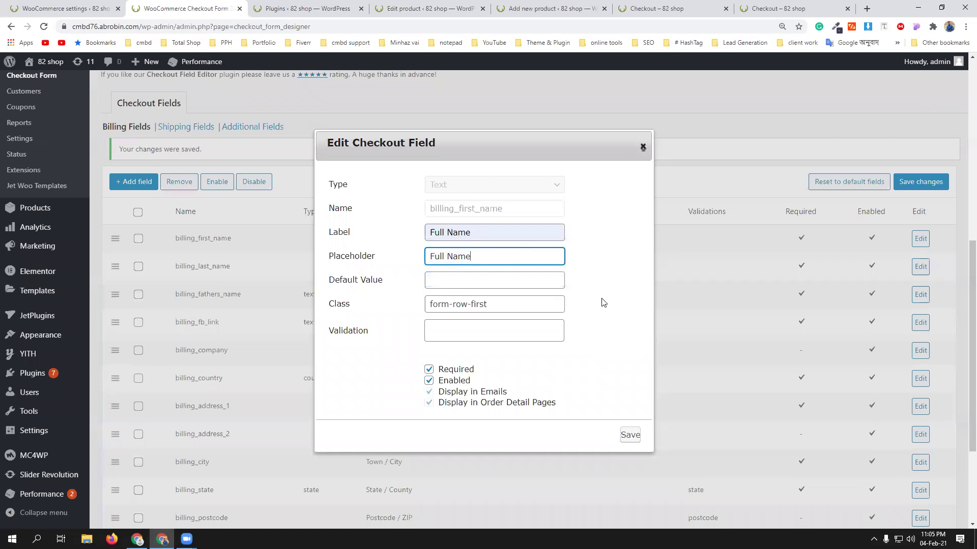
drag(518, 148, 391, 112)
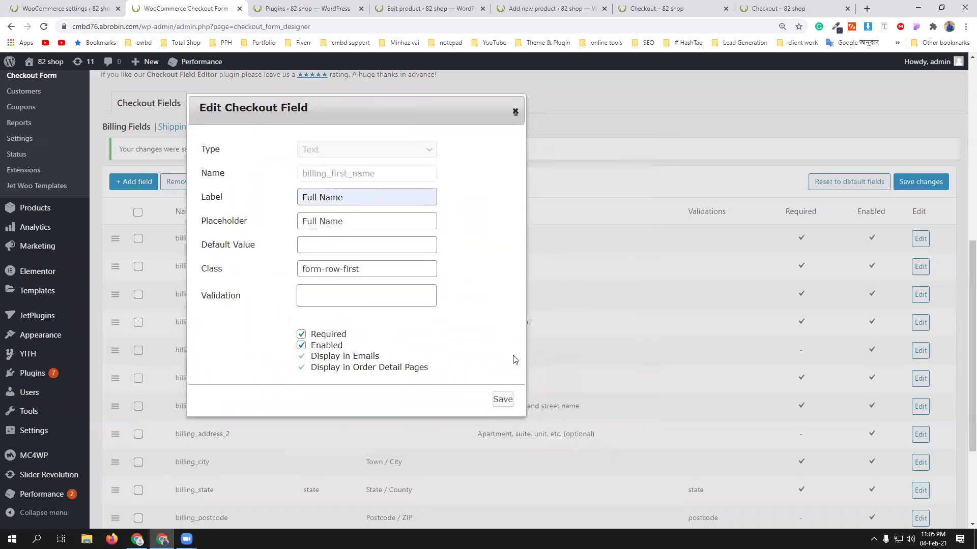
click(504, 401)
Remove the billing_last_name field from the billing fields and save the changes
scroll(447, 375, down, 7)
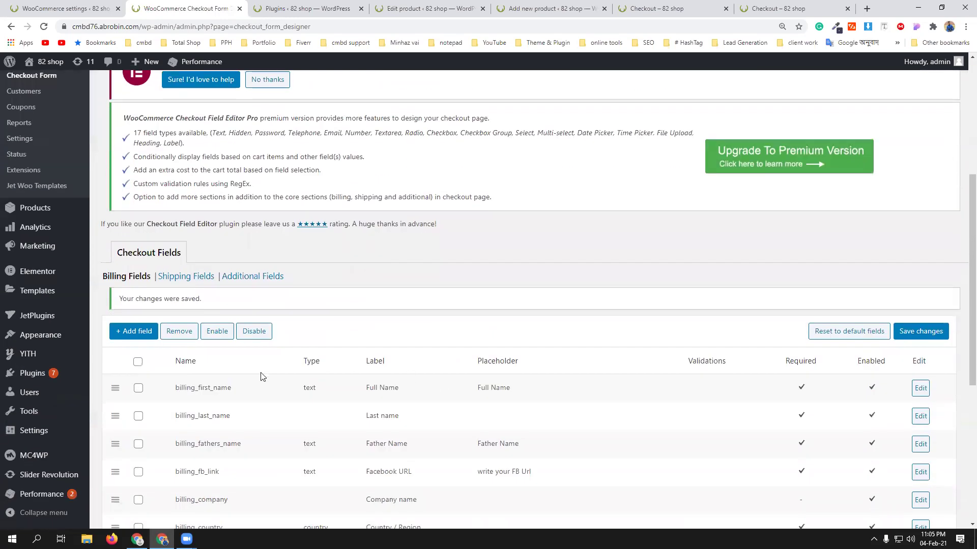
click(138, 319)
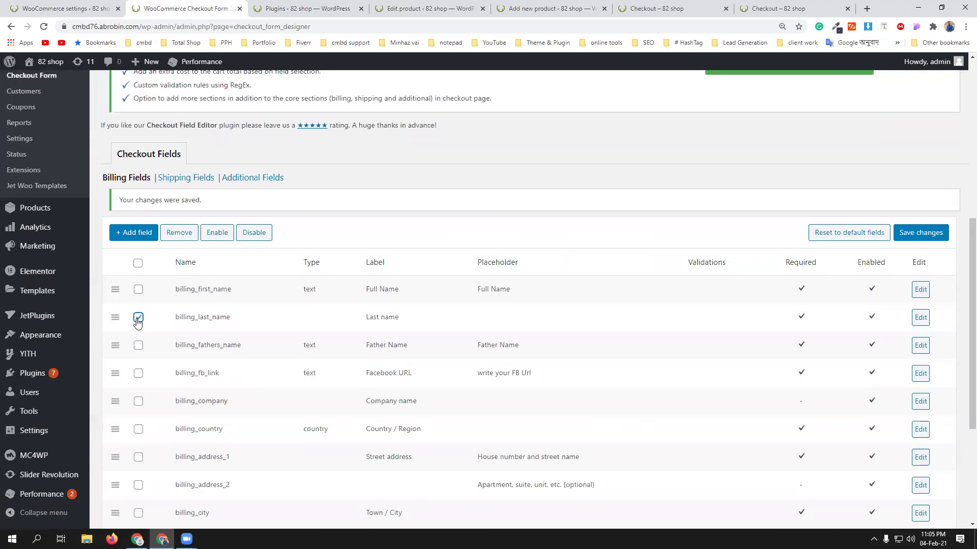
click(181, 234)
click(936, 239)
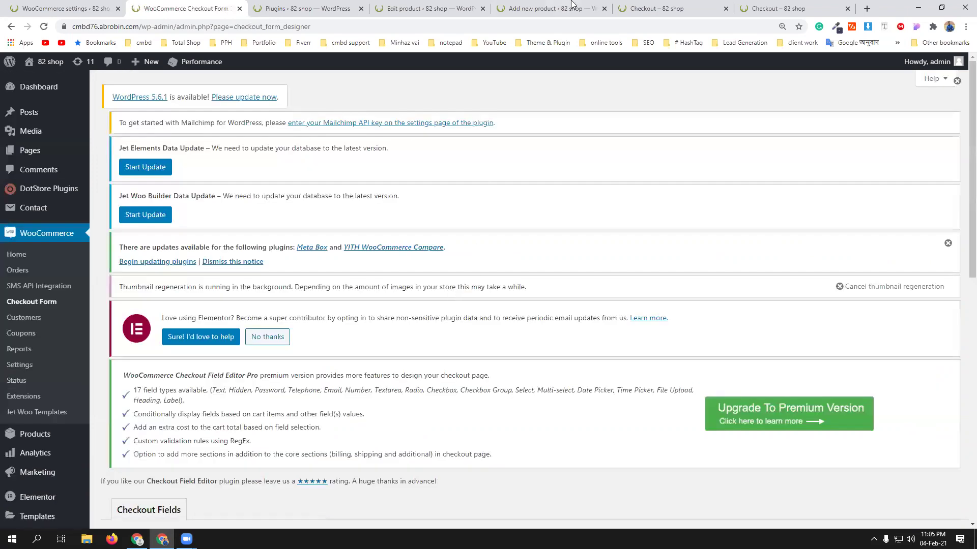
Reload the shop's checkout page and review the billing details form for the renamed and removed name fields
click(648, 4)
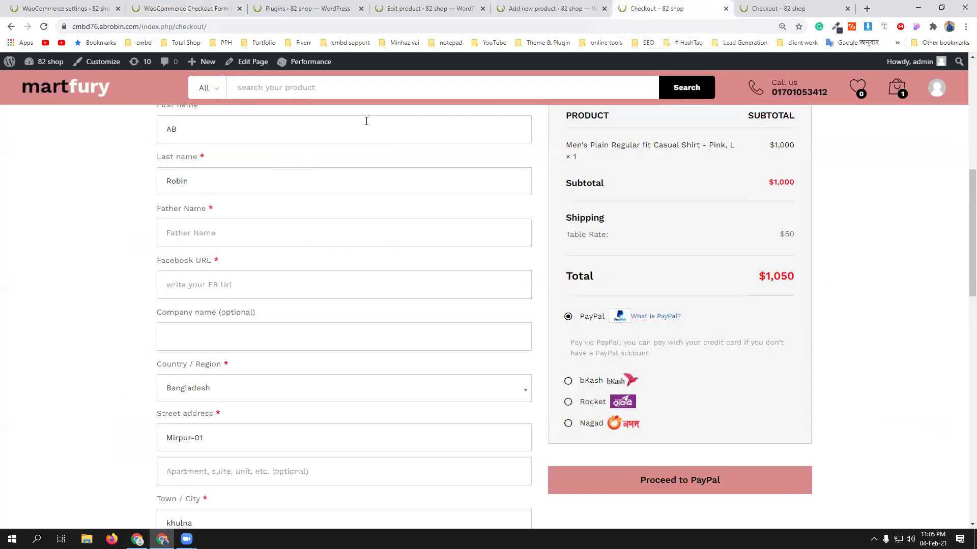
click(43, 27)
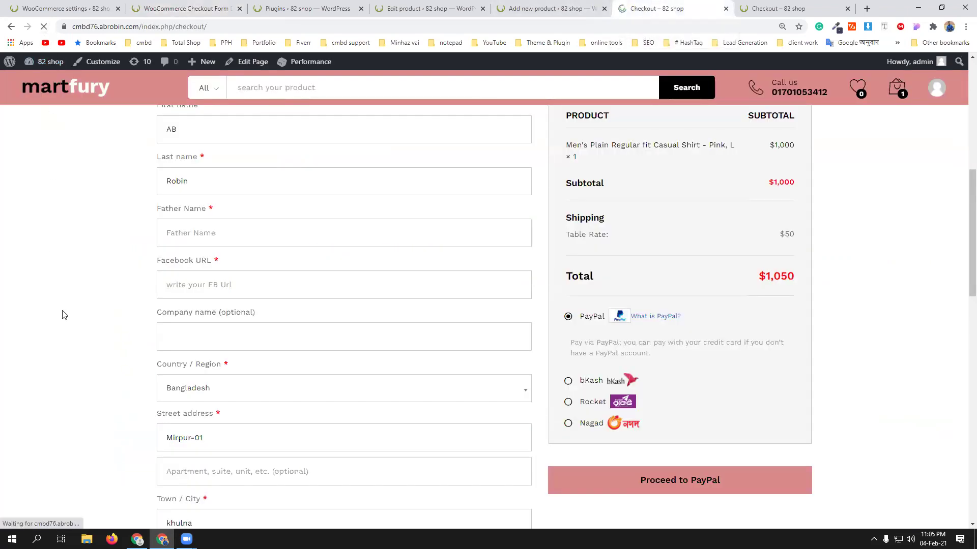
scroll(64, 319, up, 2)
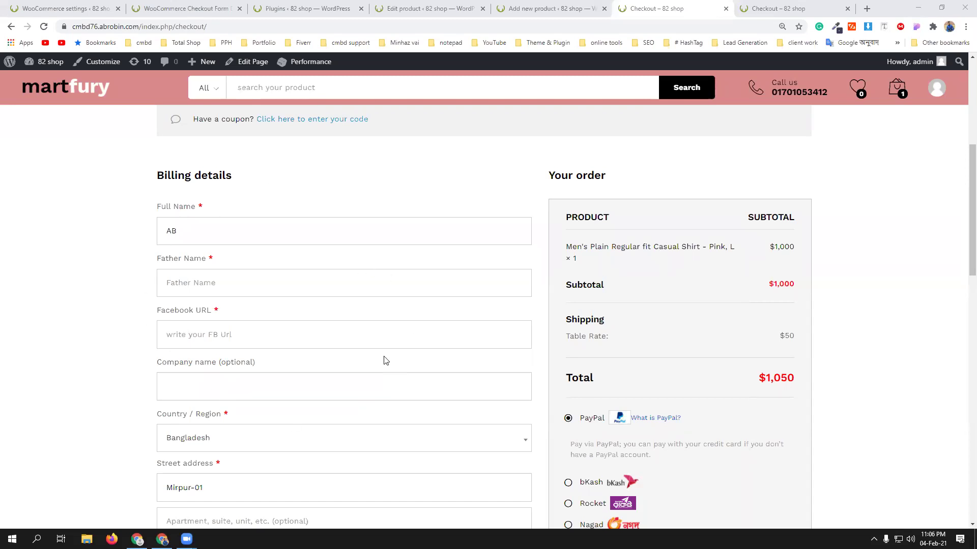
scroll(384, 359, down, 3)
scroll(377, 331, up, 3)
scroll(307, 316, up, 3)
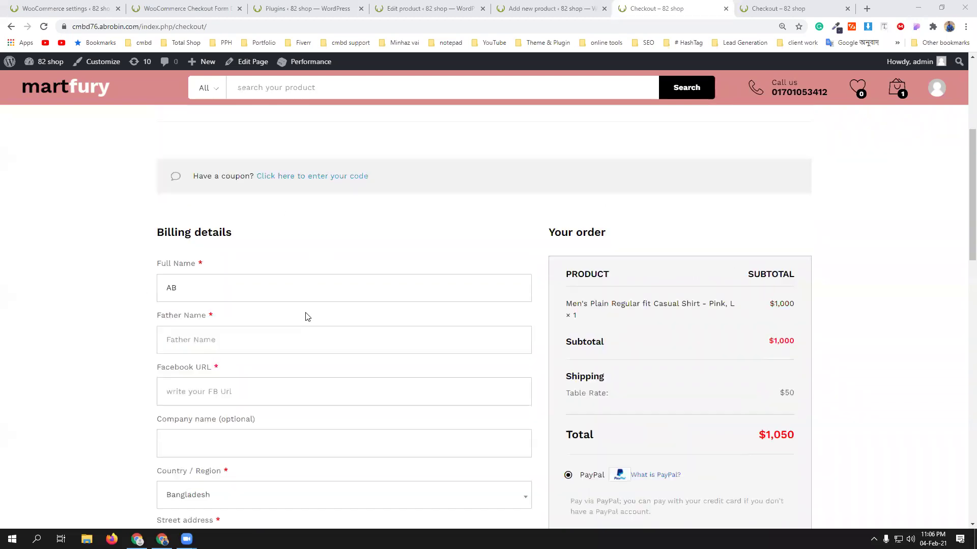
scroll(346, 356, down, 2)
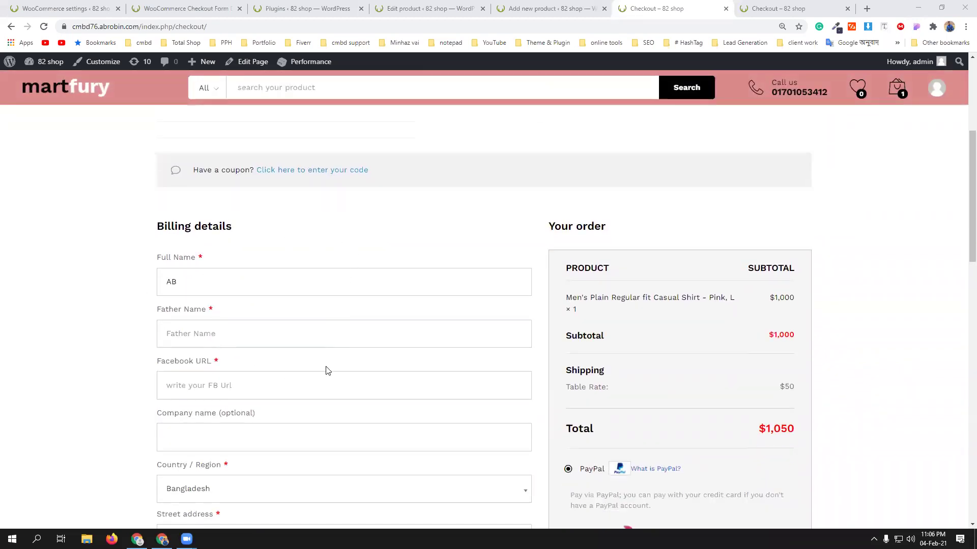
scroll(327, 370, up, 2)
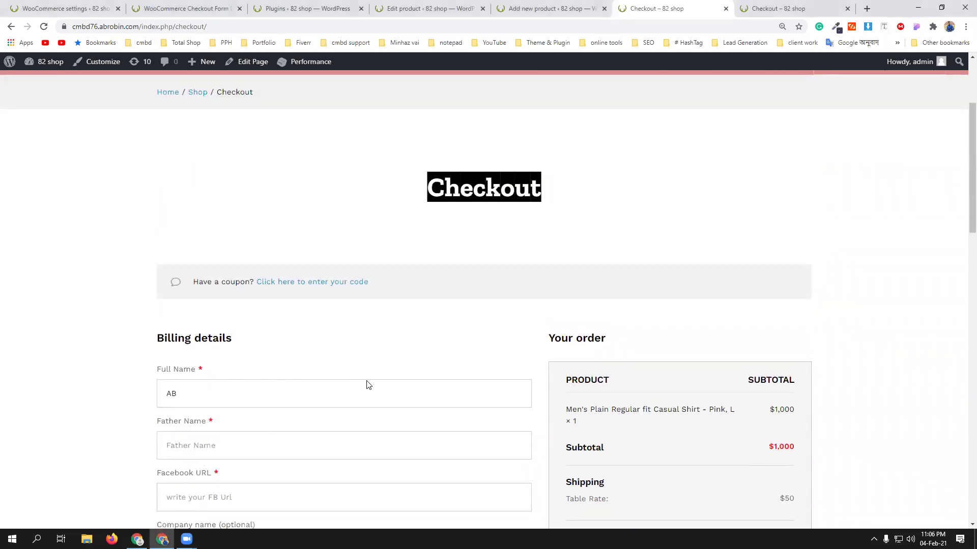
scroll(371, 402, down, 1)
scroll(376, 411, down, 2)
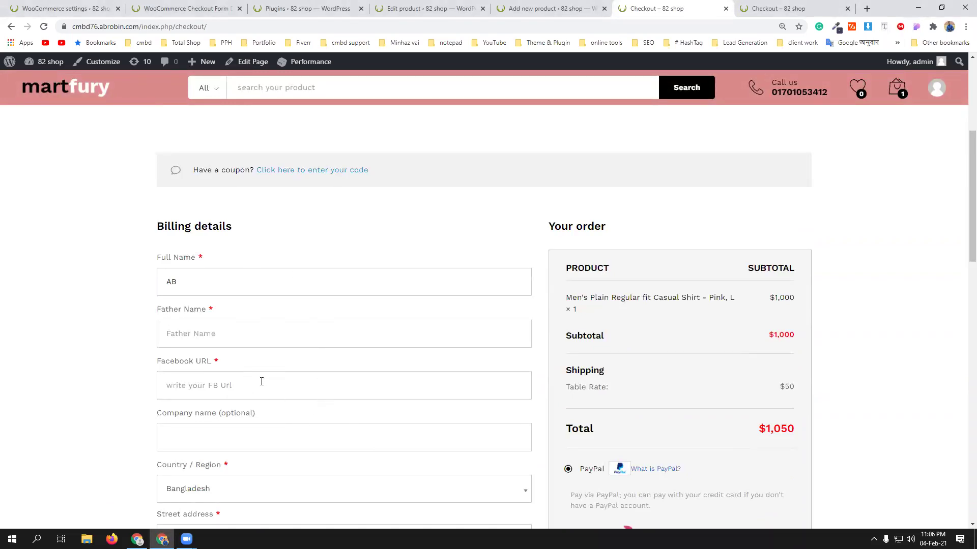
scroll(262, 368, down, 3)
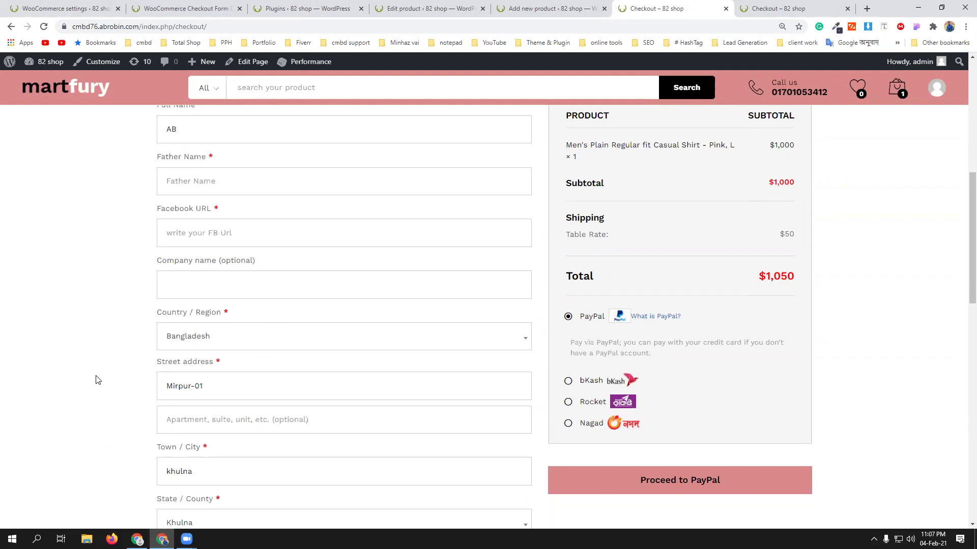
scroll(96, 377, down, 3)
Expand the coupon code entry form above the billing details on the checkout page
scroll(253, 350, up, 4)
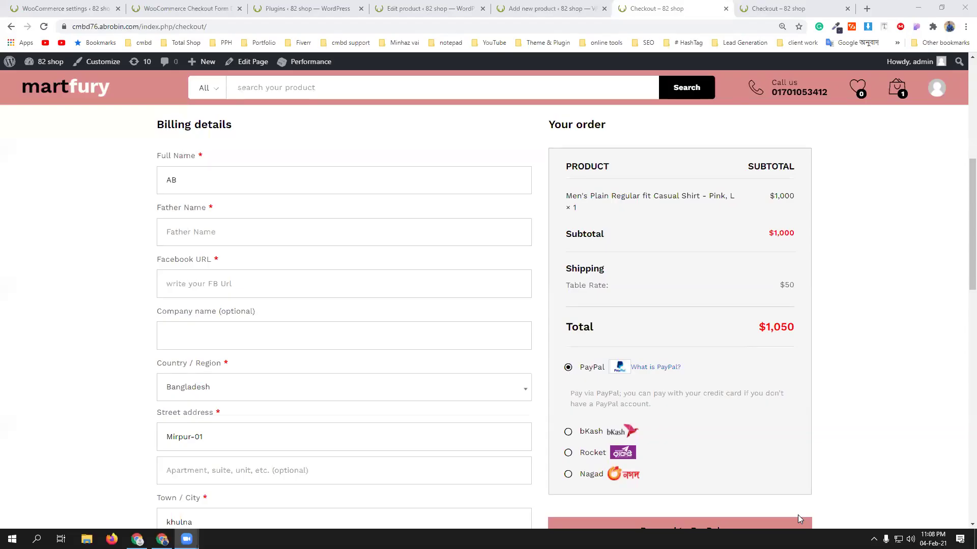
scroll(325, 379, up, 4)
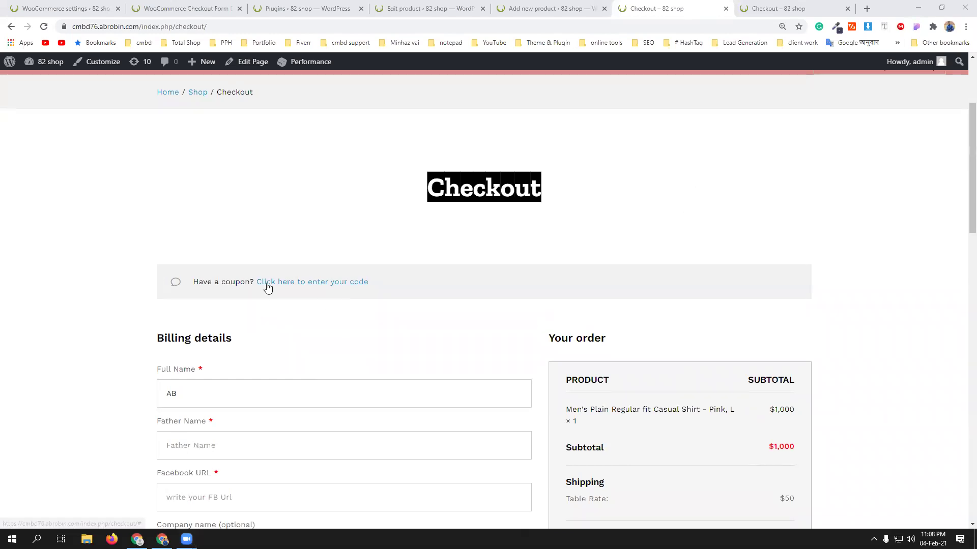
click(328, 282)
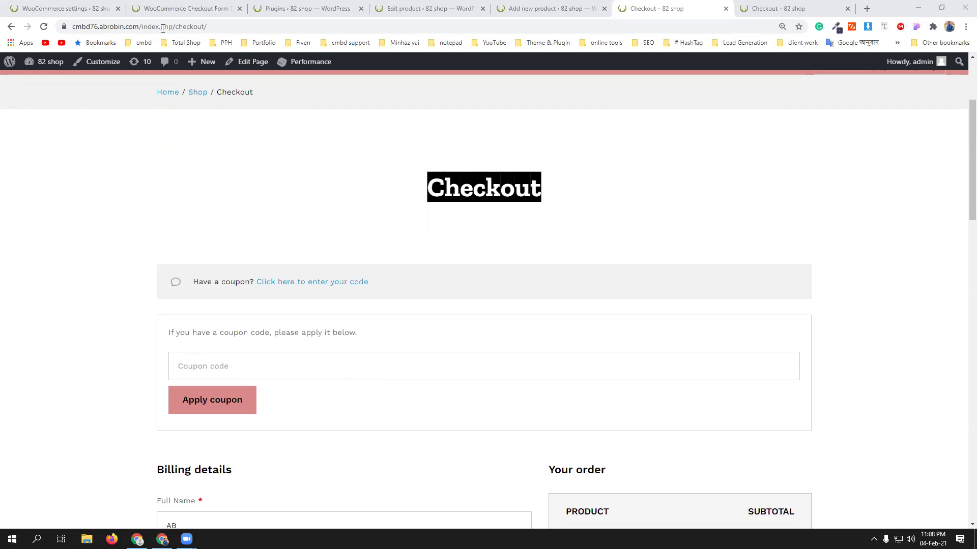
Go back to the WooCommerce admin, open the system status page and look through its report
click(104, 8)
scroll(356, 232, up, 6)
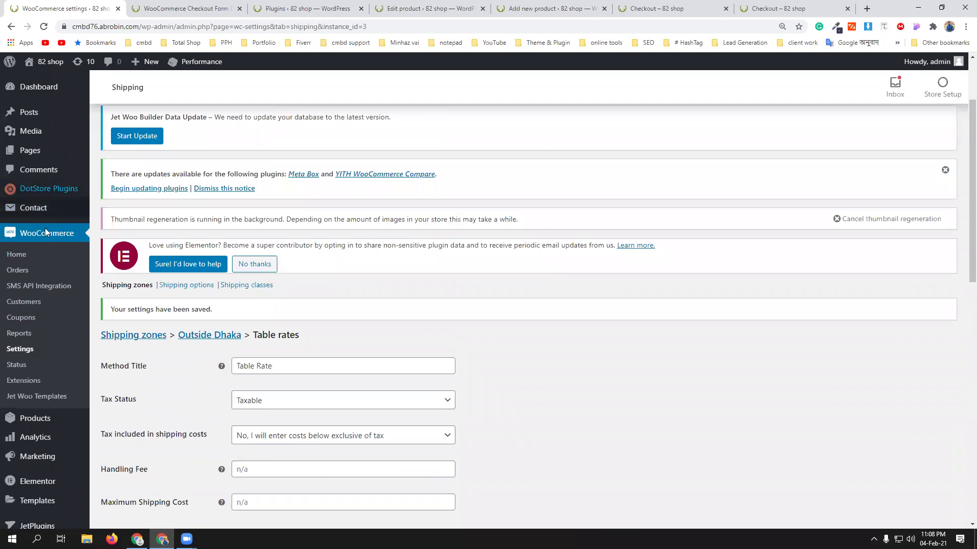
click(21, 366)
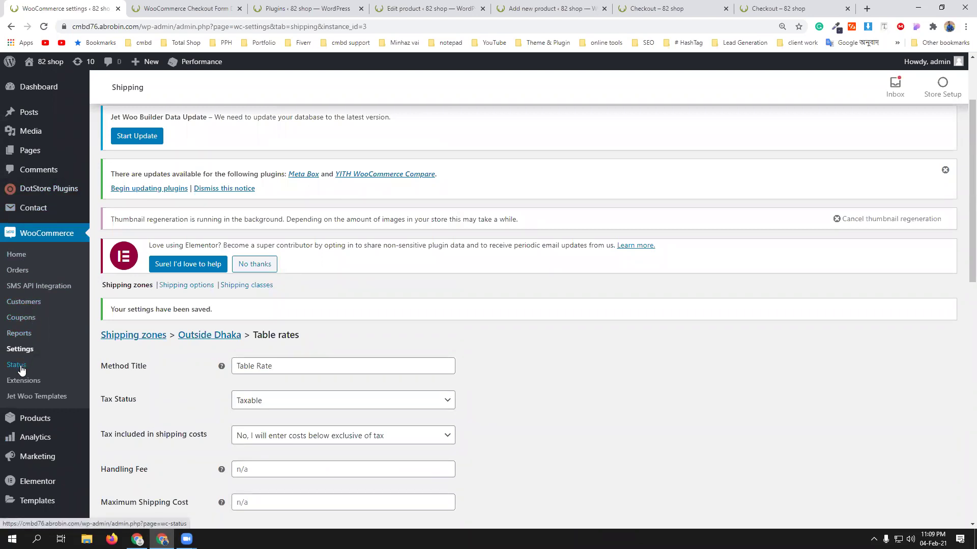
click(537, 84)
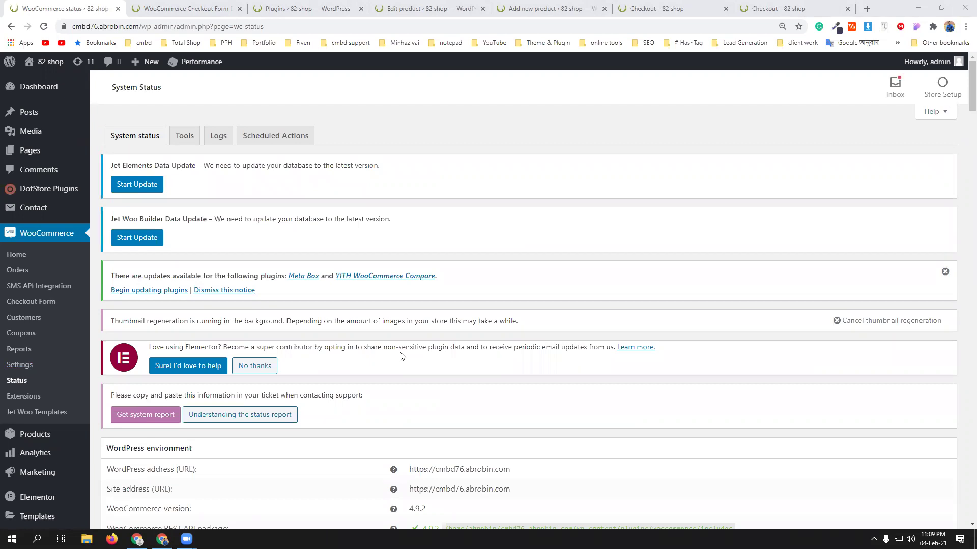
scroll(402, 356, down, 5)
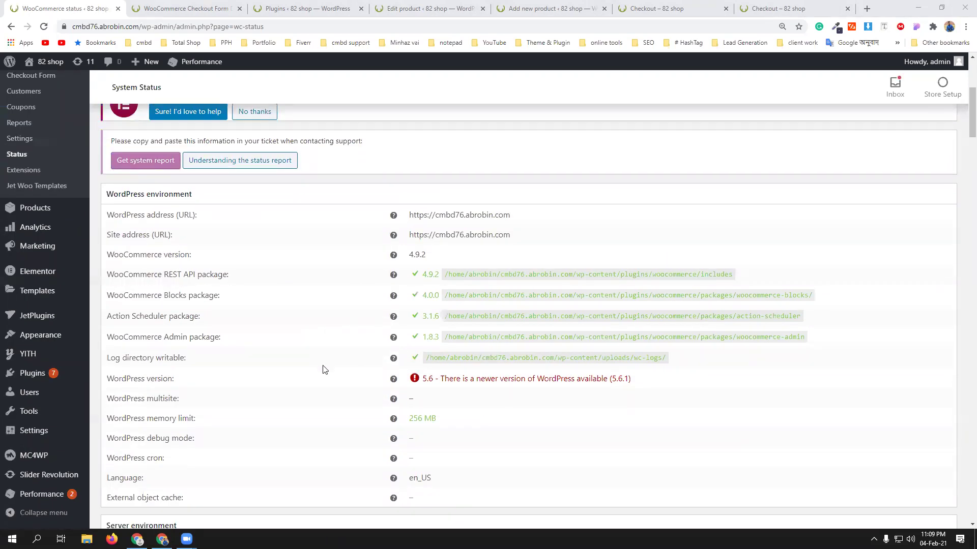
scroll(324, 367, down, 8)
scroll(323, 365, up, 13)
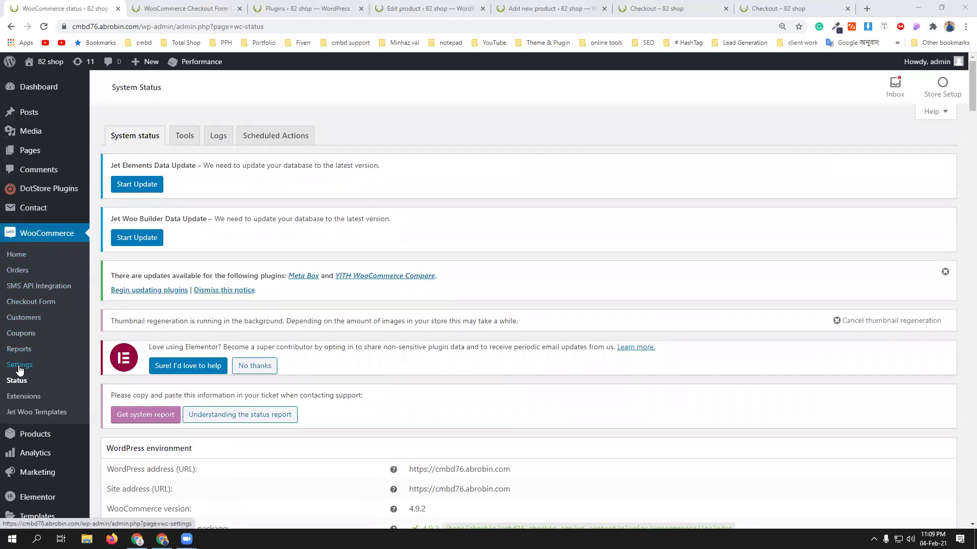
Open the general WooCommerce settings and examine the coupon options
click(19, 364)
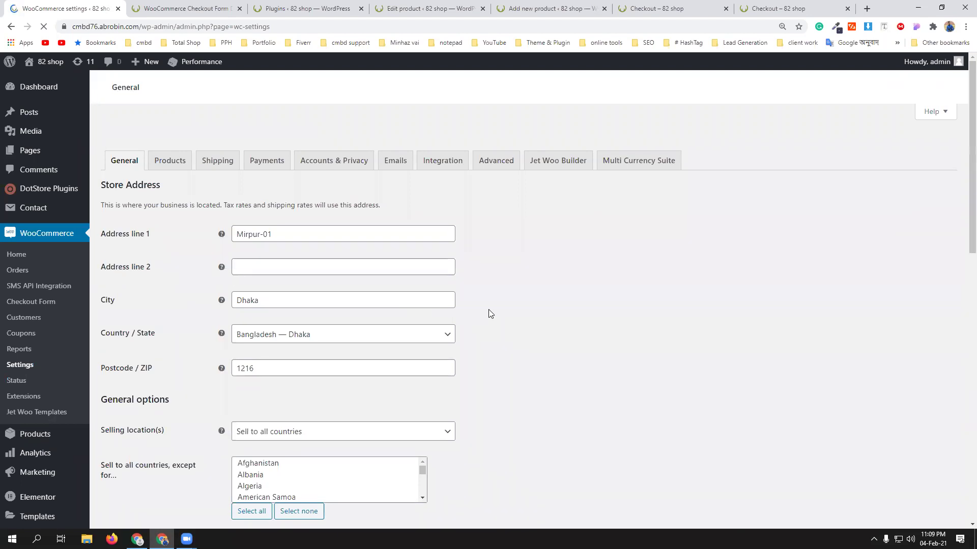
scroll(523, 355, down, 7)
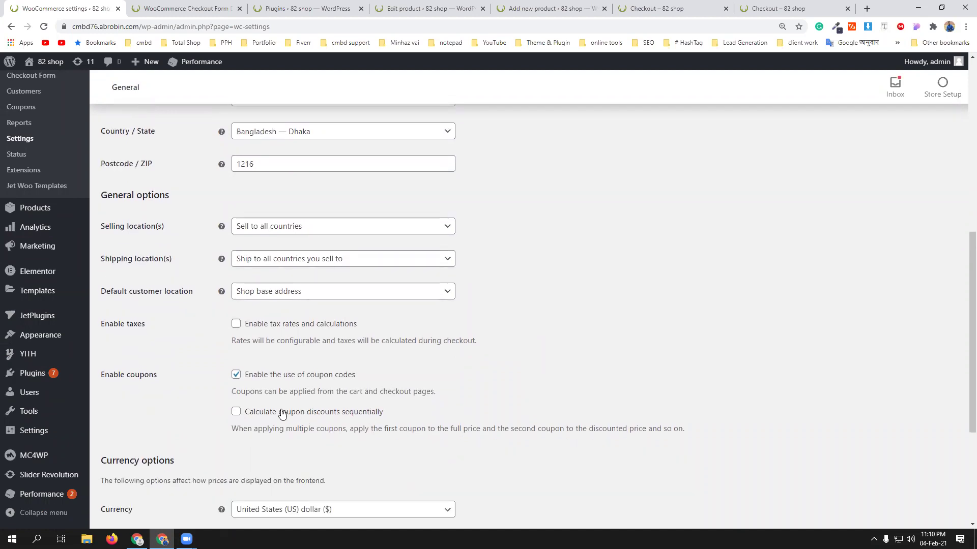
Enable calculating coupon discounts sequentially in the general WooCommerce settings and save the changes
click(255, 414)
scroll(594, 385, down, 4)
click(114, 468)
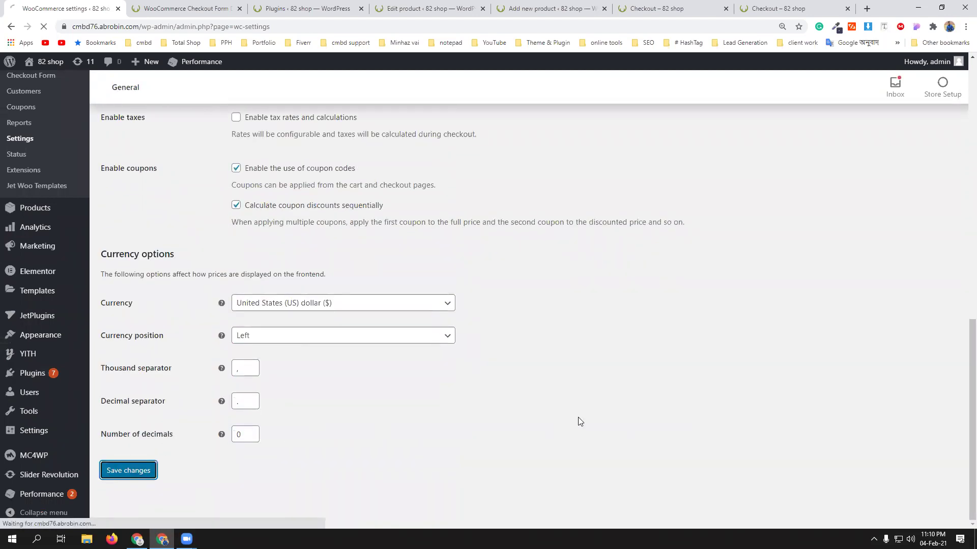
scroll(576, 417, up, 2)
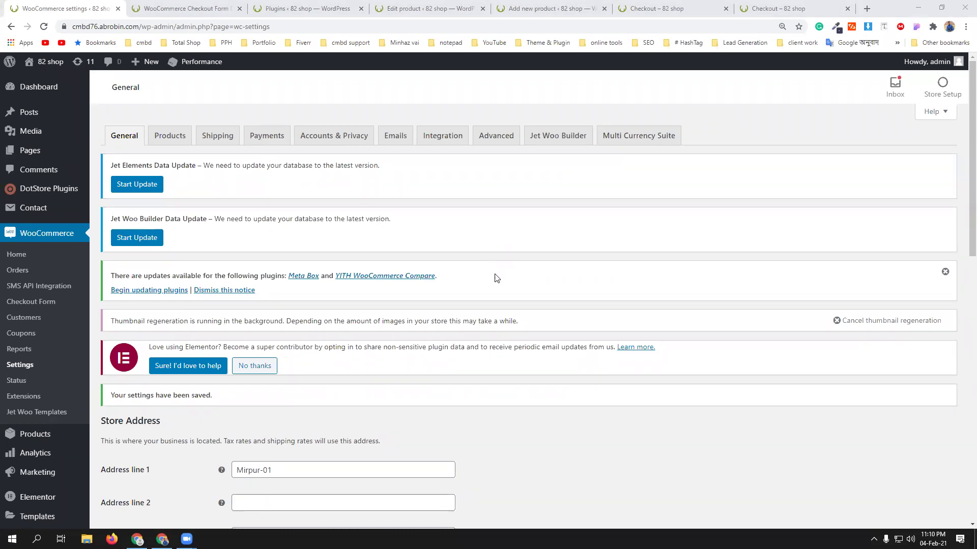
Look through the Products, Integration and Advanced sections of the WooCommerce settings, including page setup and the checkout and account endpoints
scroll(569, 275, down, 1)
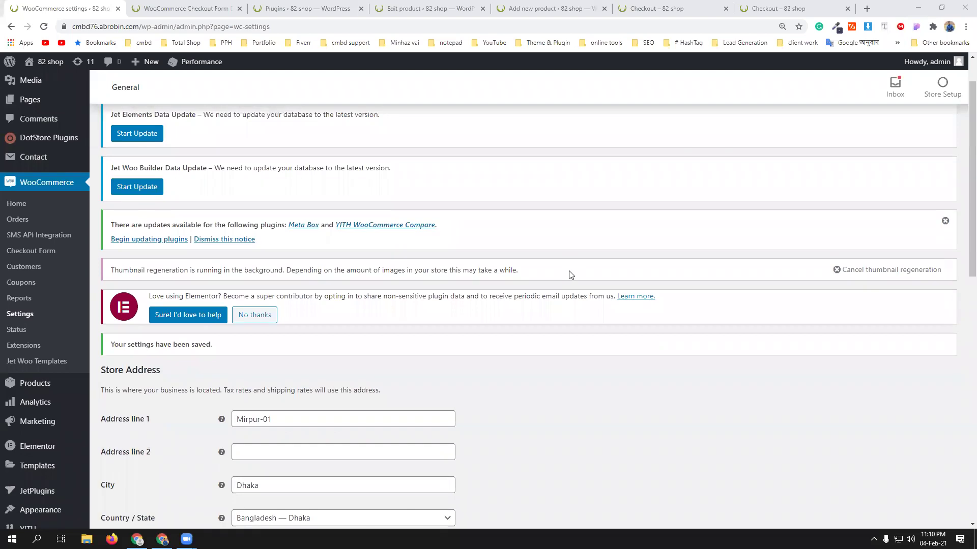
scroll(562, 269, up, 1)
click(169, 139)
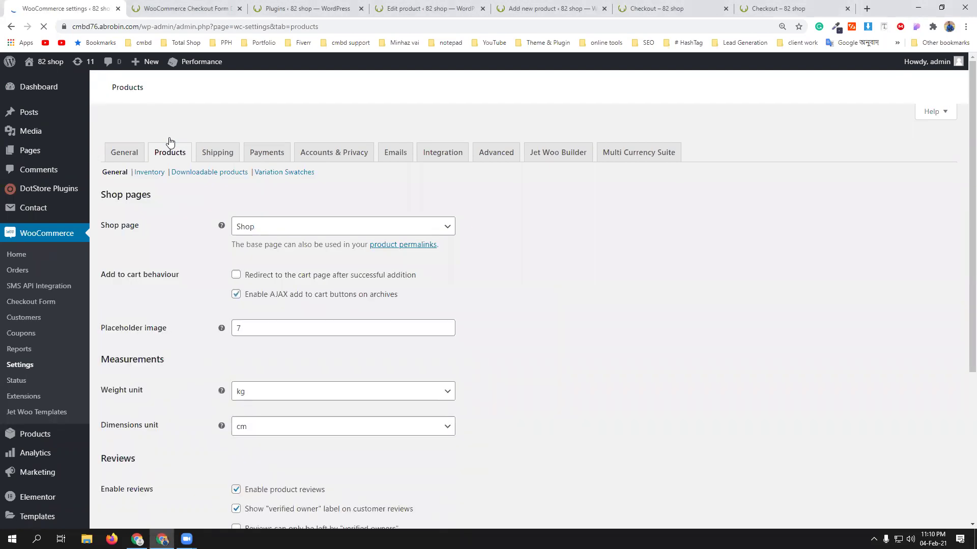
scroll(559, 304, down, 1)
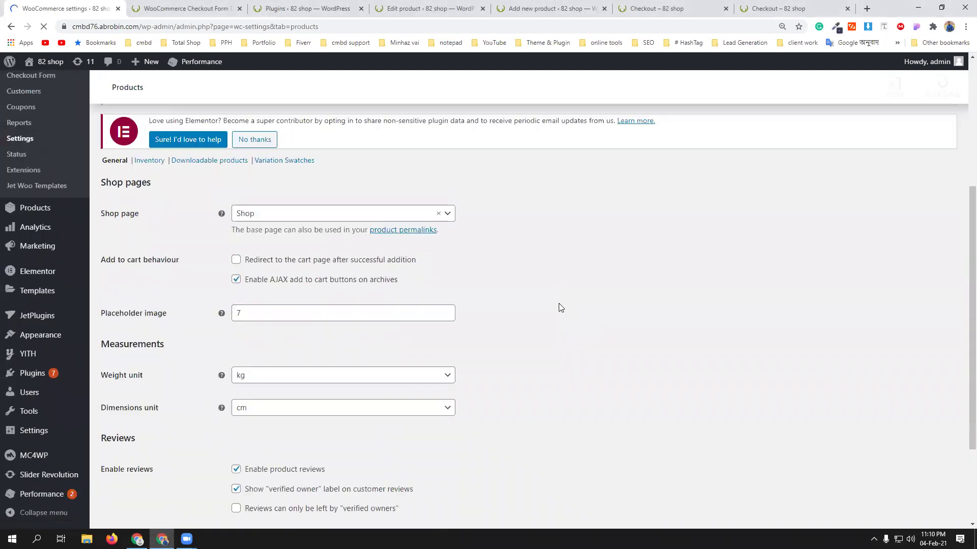
scroll(558, 305, up, 5)
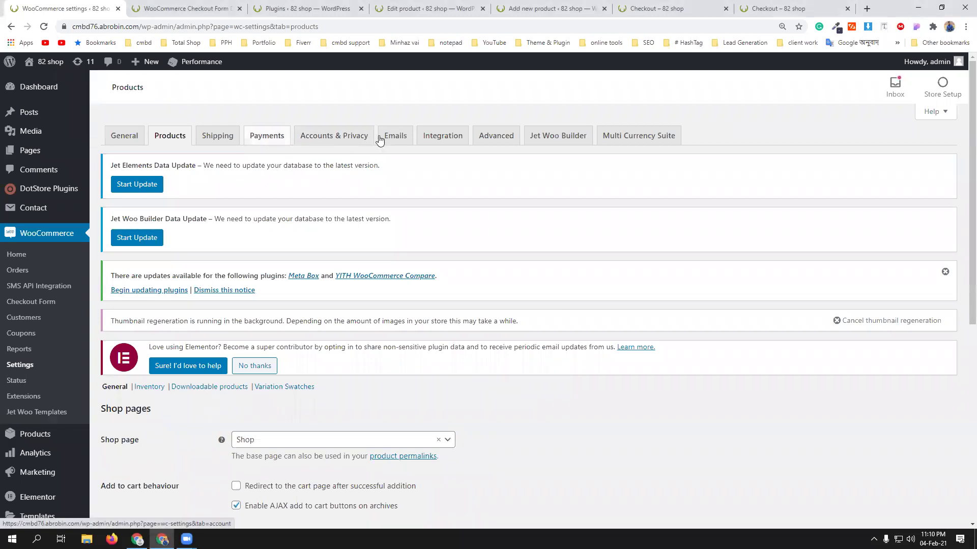
click(429, 141)
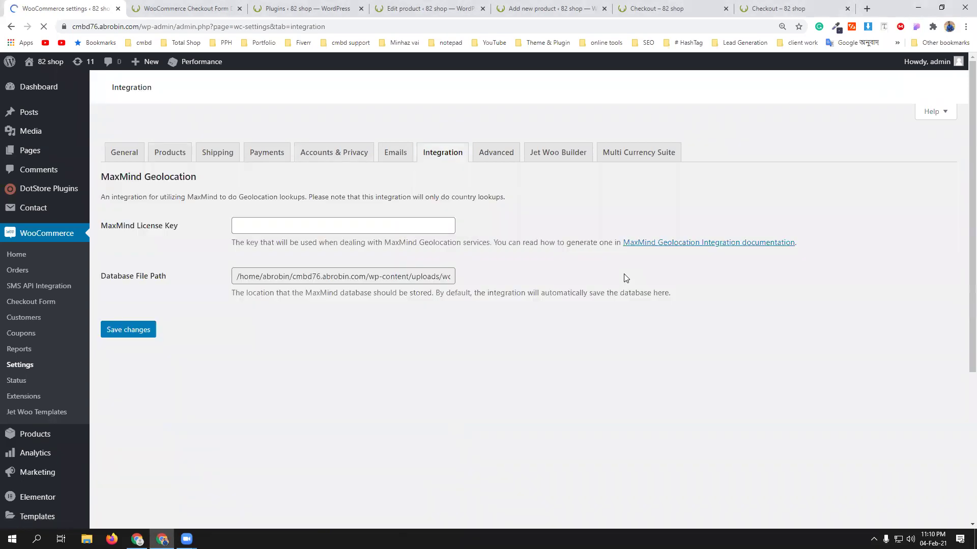
click(496, 152)
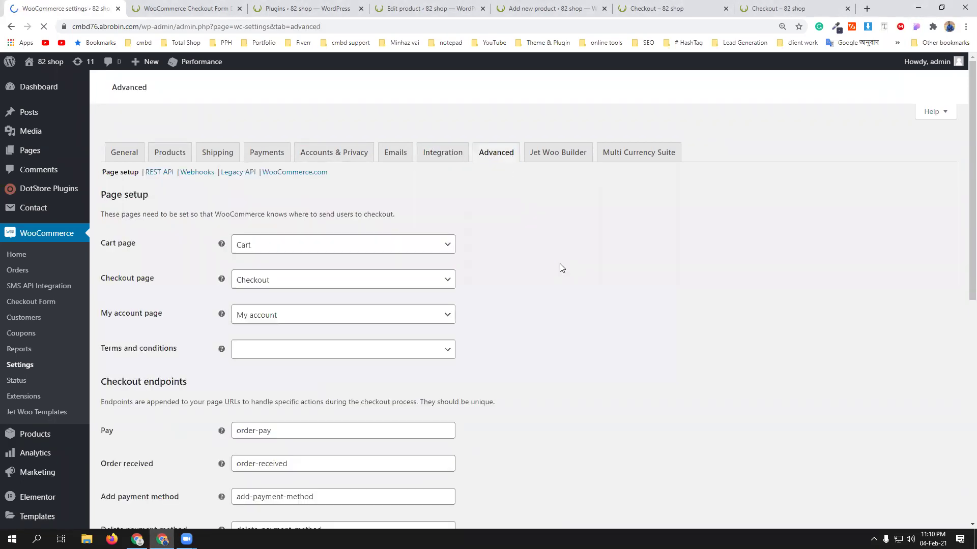
scroll(559, 273, down, 3)
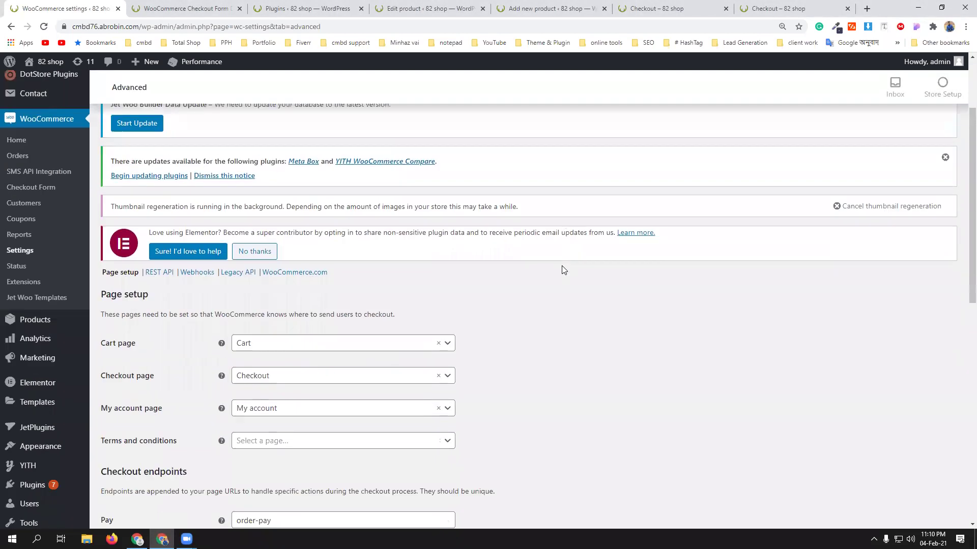
scroll(561, 266, down, 6)
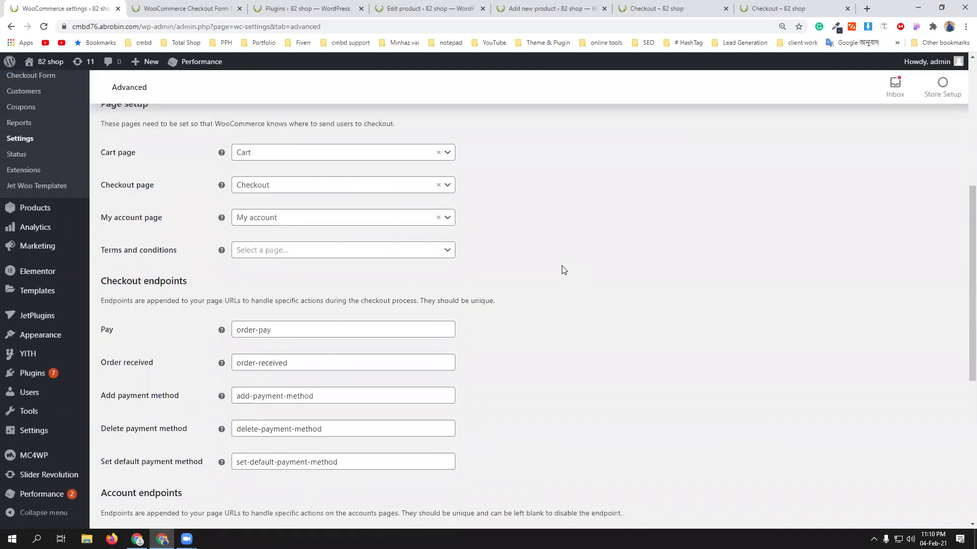
scroll(562, 270, down, 3)
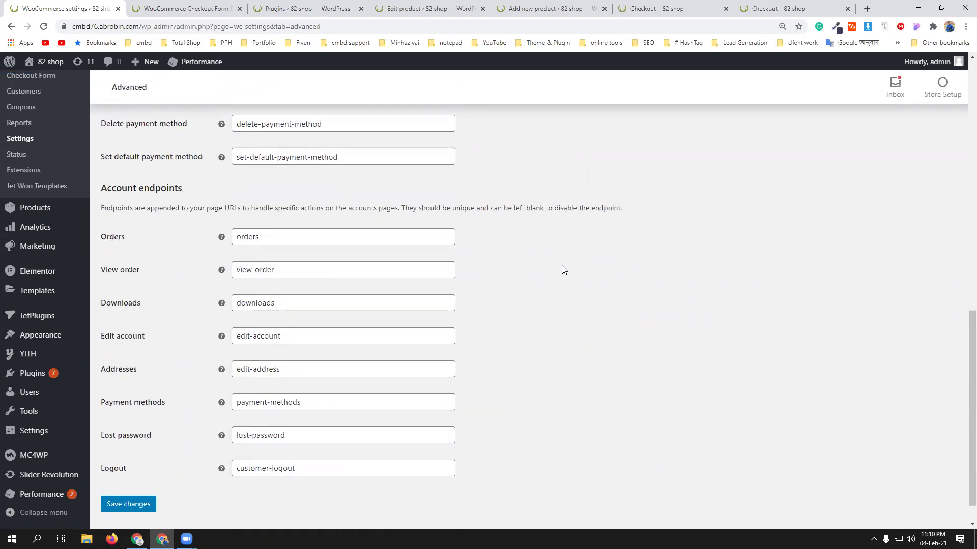
scroll(564, 269, up, 11)
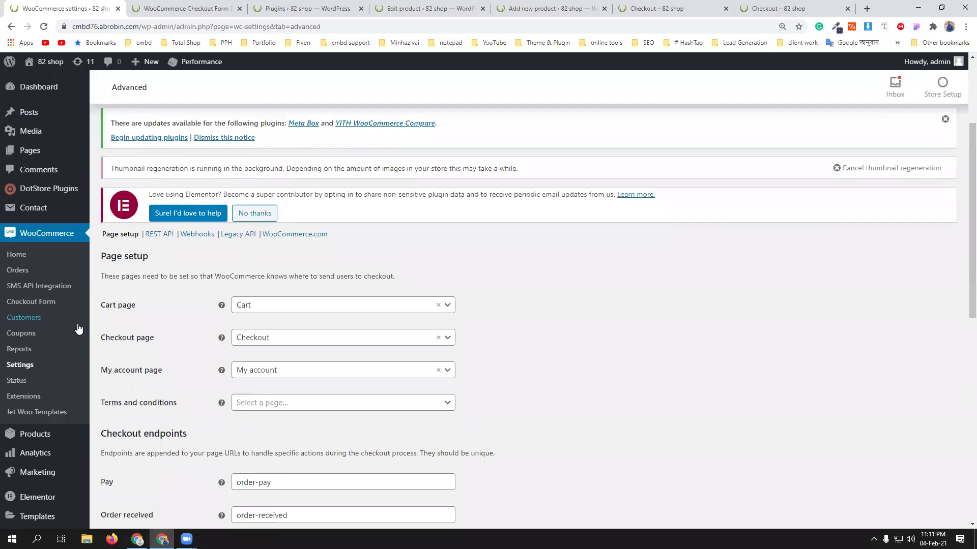
Open the store's coupons and start a new coupon with the code cmbd82
click(23, 337)
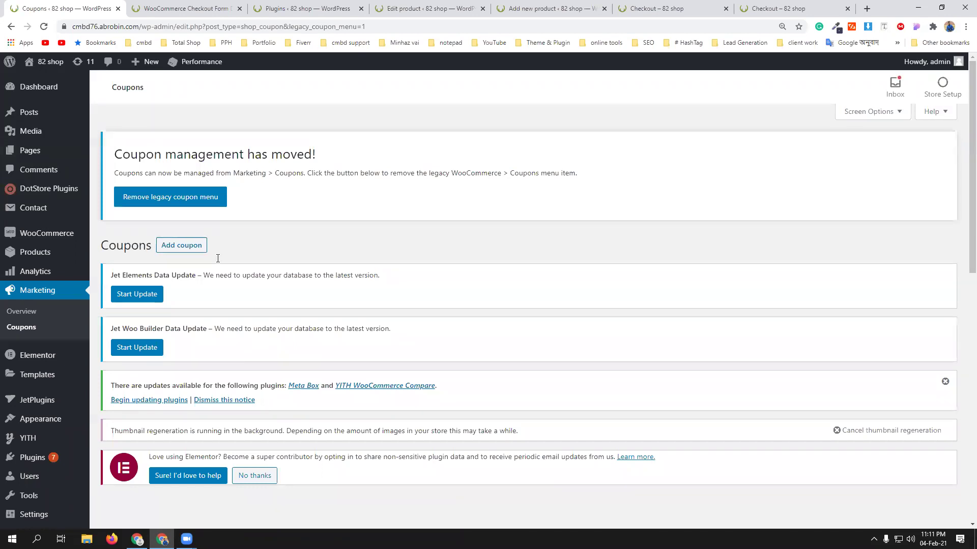
click(192, 247)
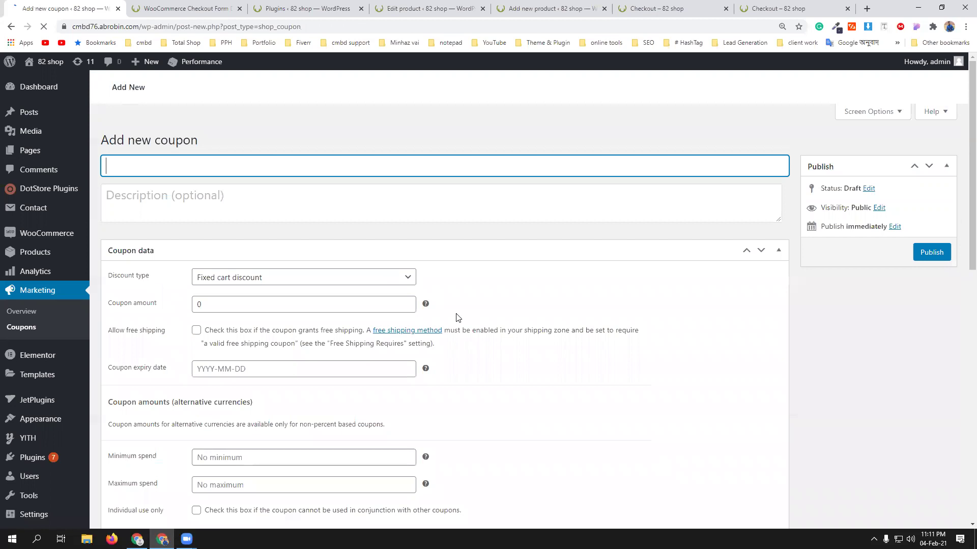
text(cmbd82)
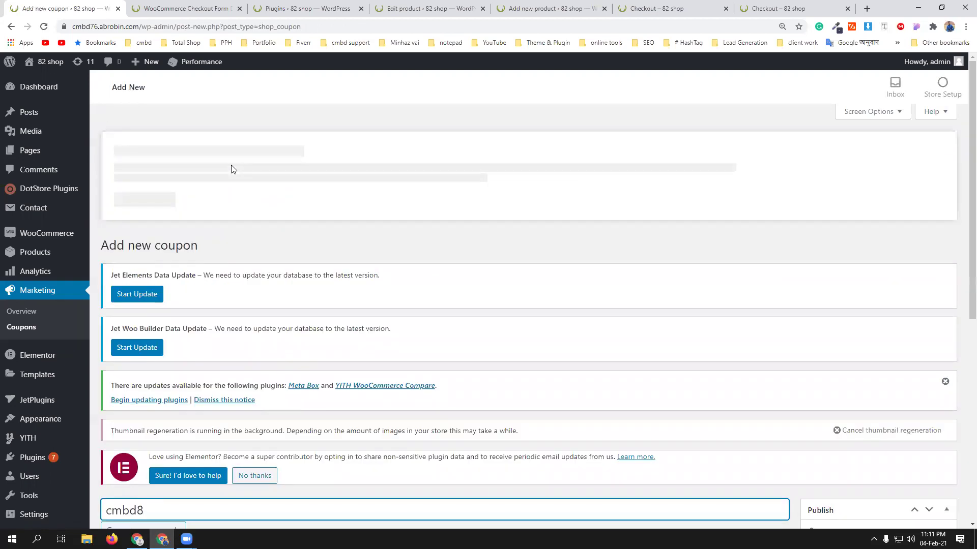
Replace the new coupon's code with Eid Offer and enter Rojar Eid as its description
scroll(277, 243, down, 6)
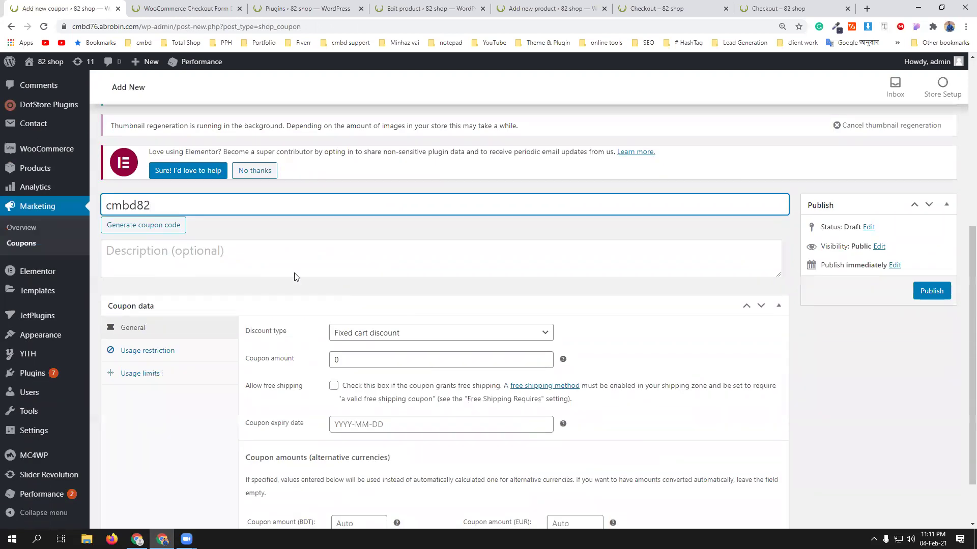
click(155, 252)
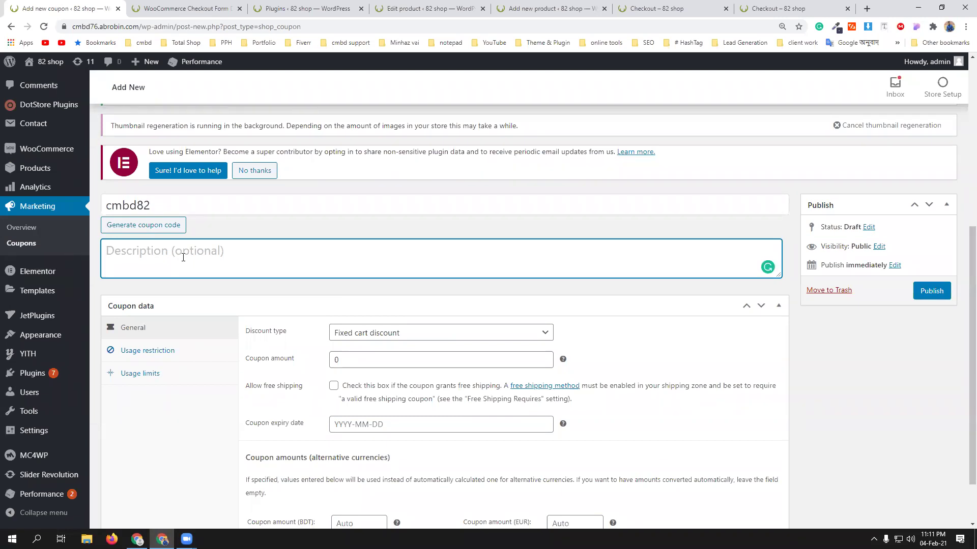
double_click(158, 202)
text(E)
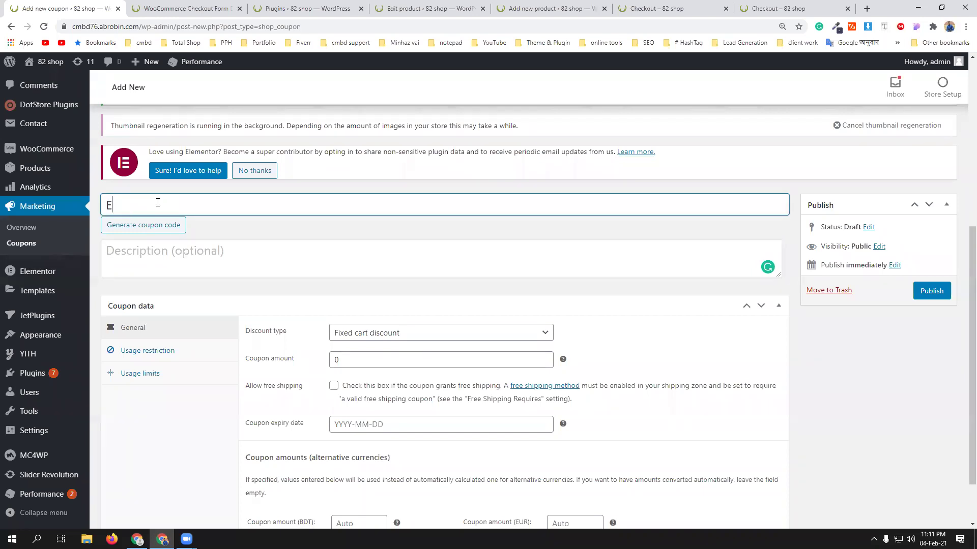
text(id Offer)
click(144, 258)
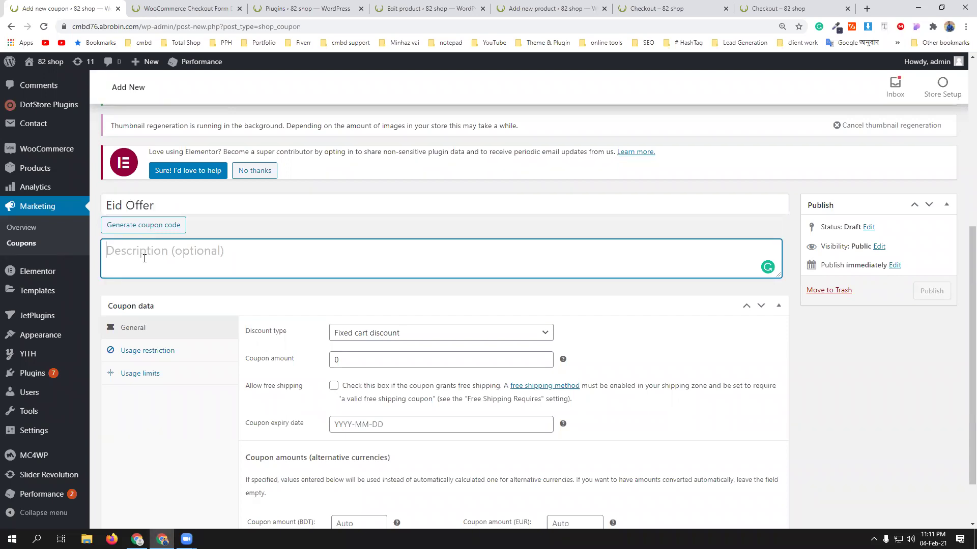
text(R)
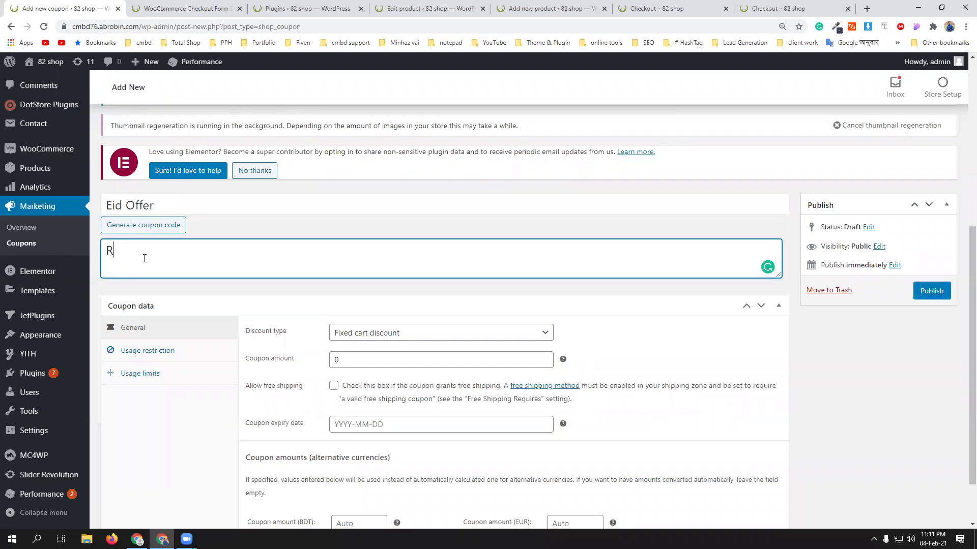
text(ojar Eid)
Set the coupon amount to 100 and the expiry date to 2021-02-06, and publish the coupon
scroll(656, 336, down, 2)
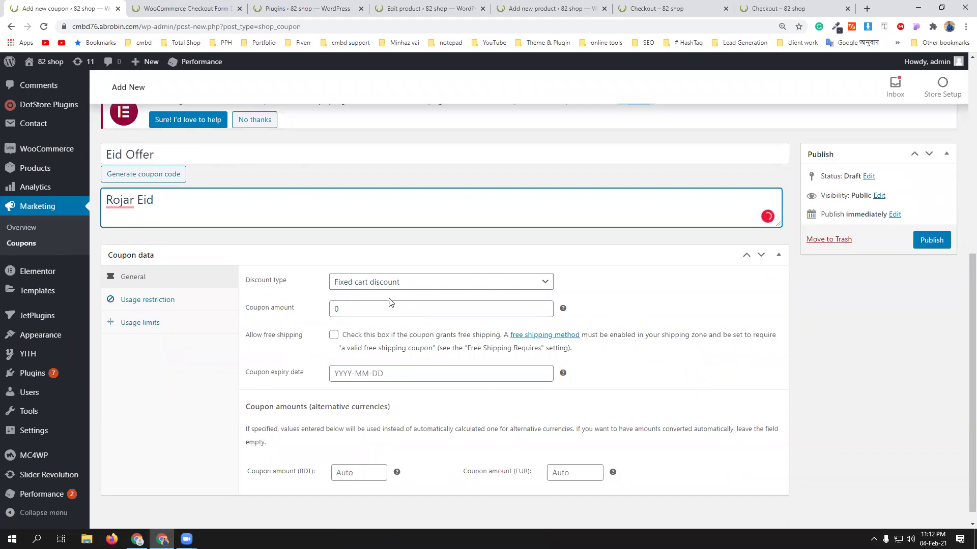
scroll(618, 291, down, 1)
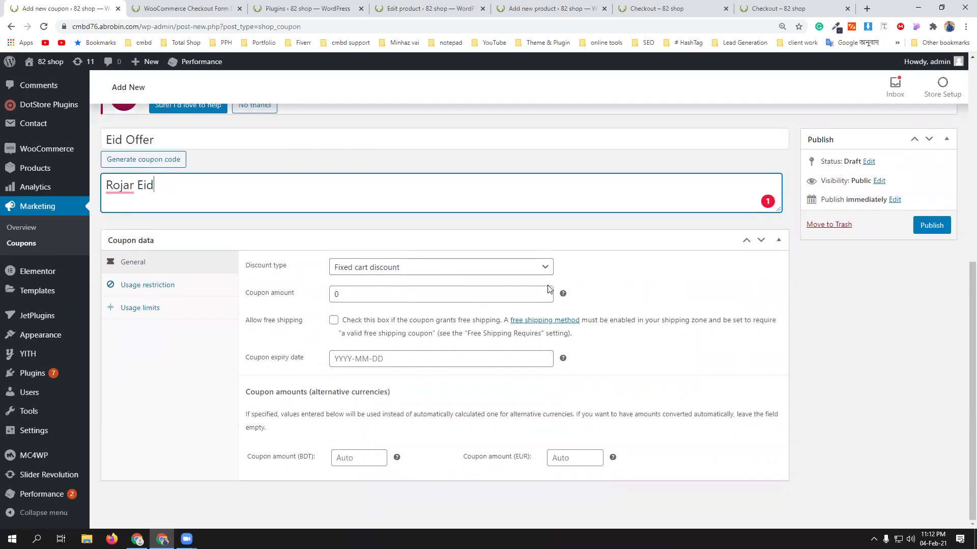
double_click(347, 295)
text(100)
click(640, 275)
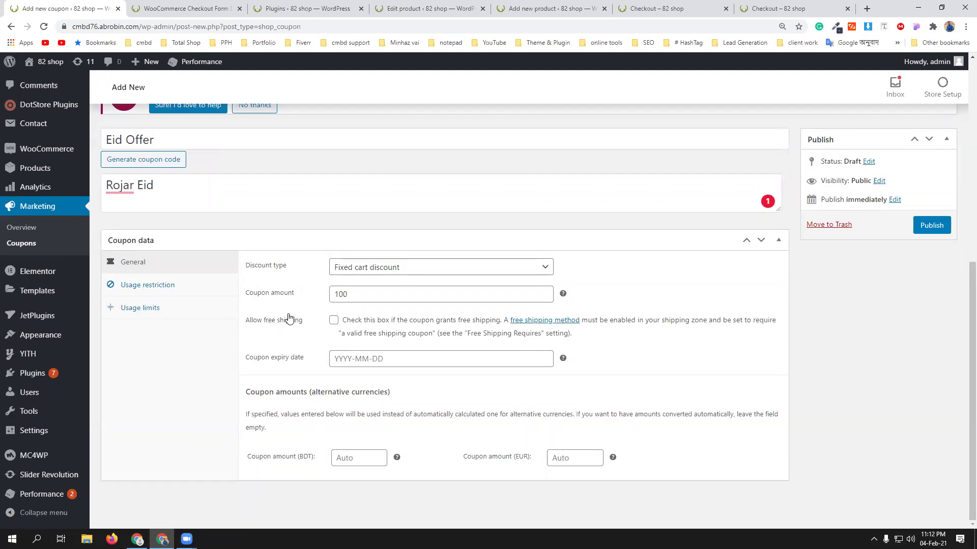
click(377, 358)
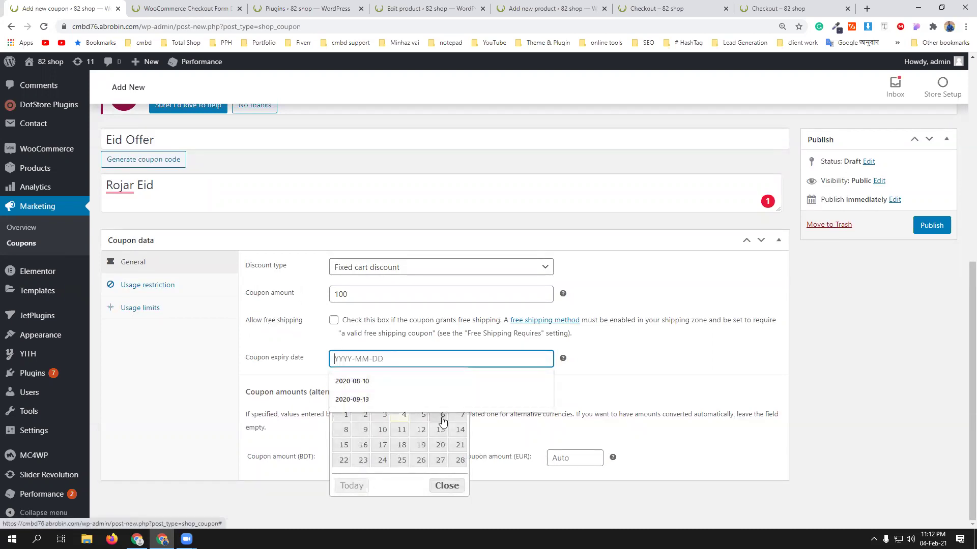
click(441, 417)
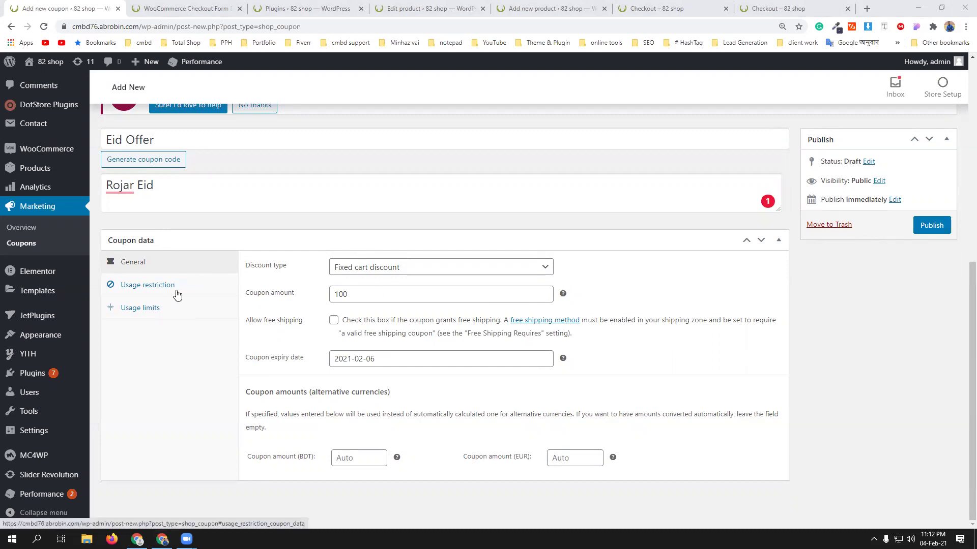
click(931, 225)
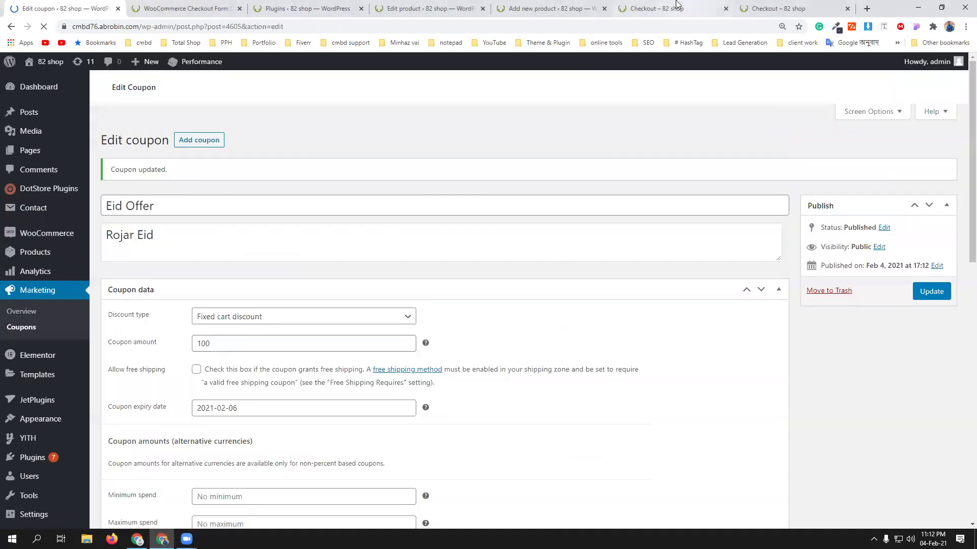
Reload the shop's checkout page, apply the coupon code eid Offer and check the discount in the order summary
click(672, 8)
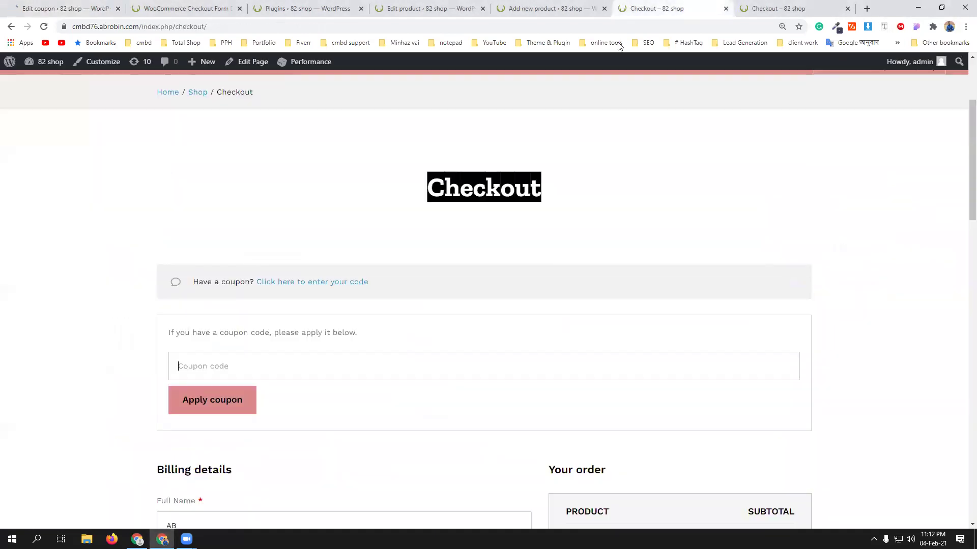
click(44, 26)
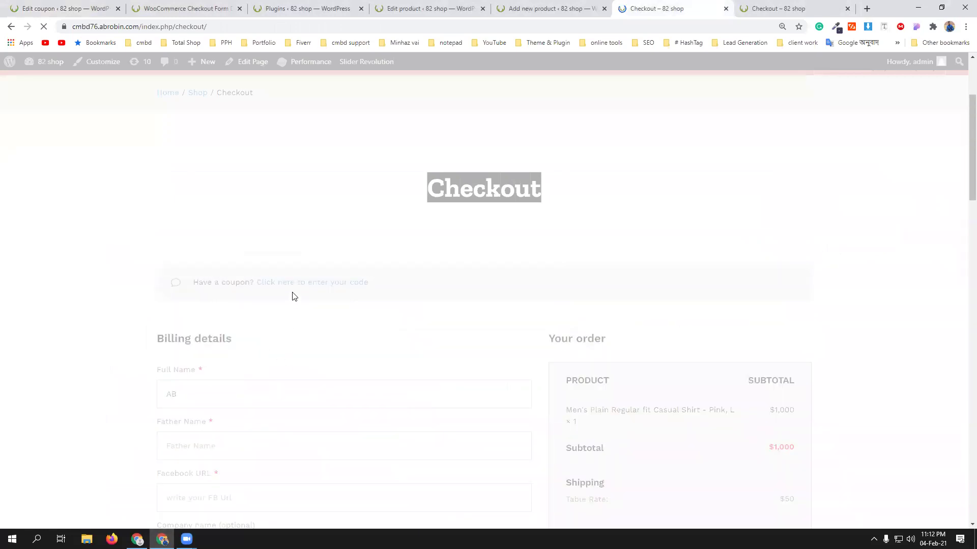
scroll(438, 396, down, 3)
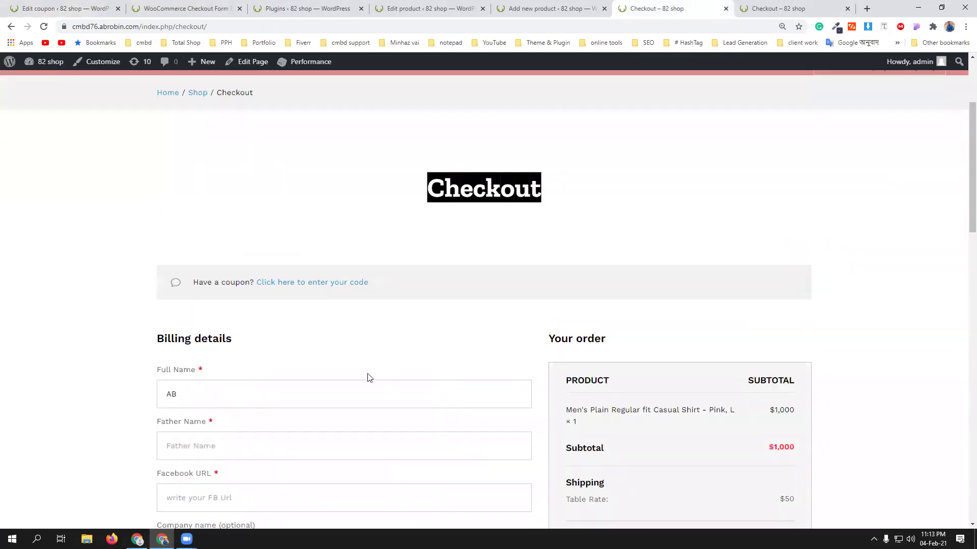
click(303, 286)
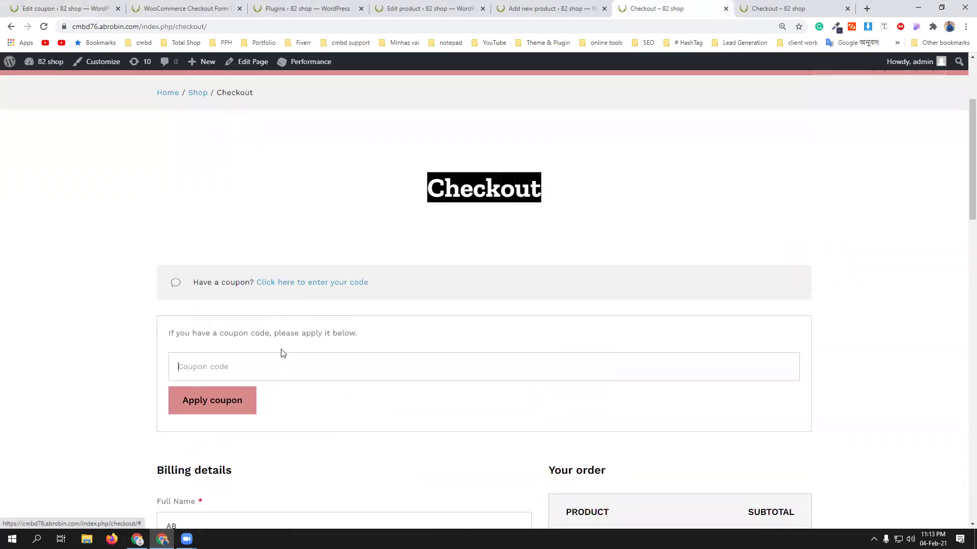
text(eid Offer)
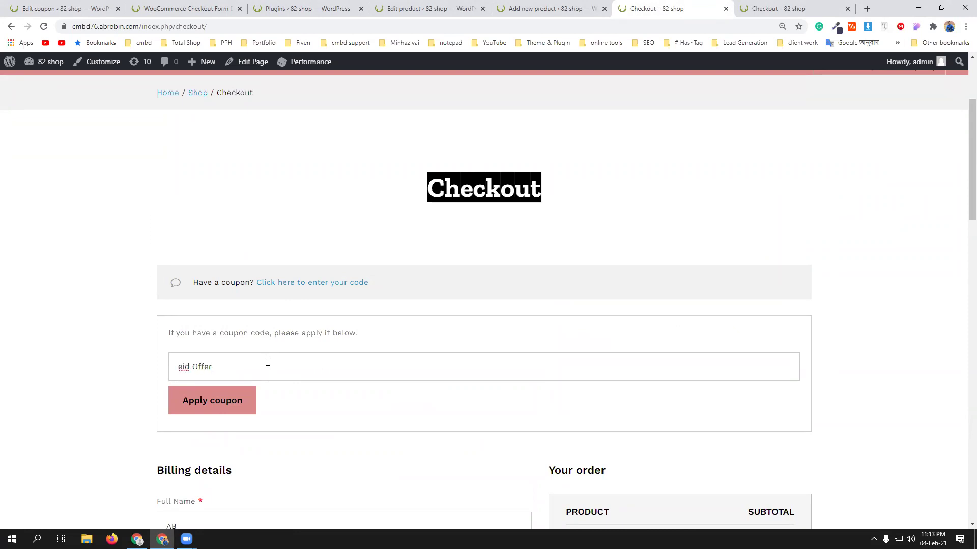
click(224, 400)
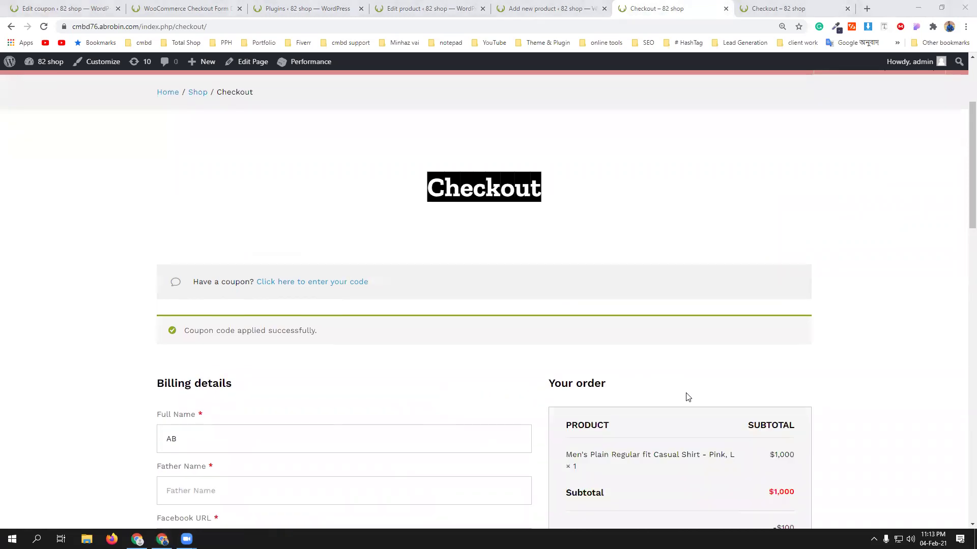
scroll(862, 450, down, 3)
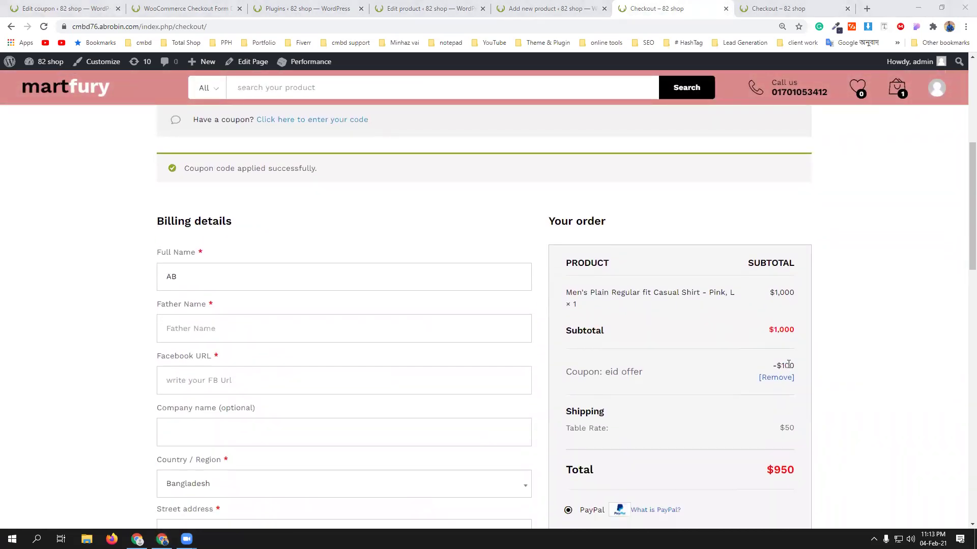
scroll(870, 440, down, 1)
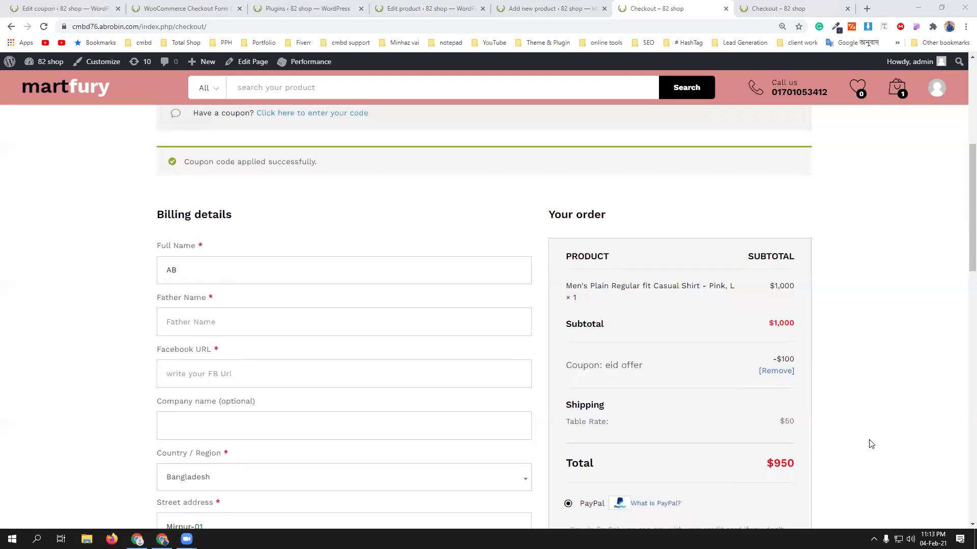
scroll(853, 442, up, 1)
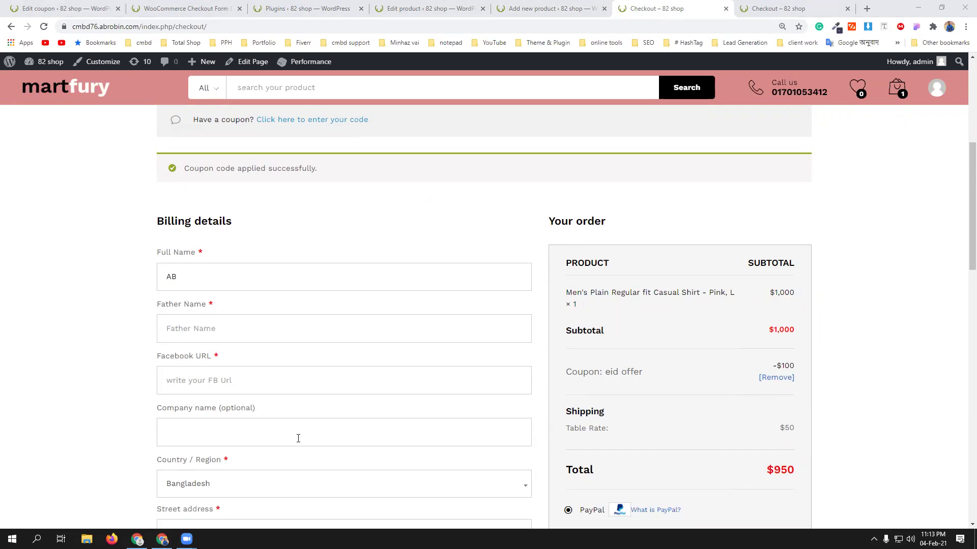
scroll(283, 410, up, 4)
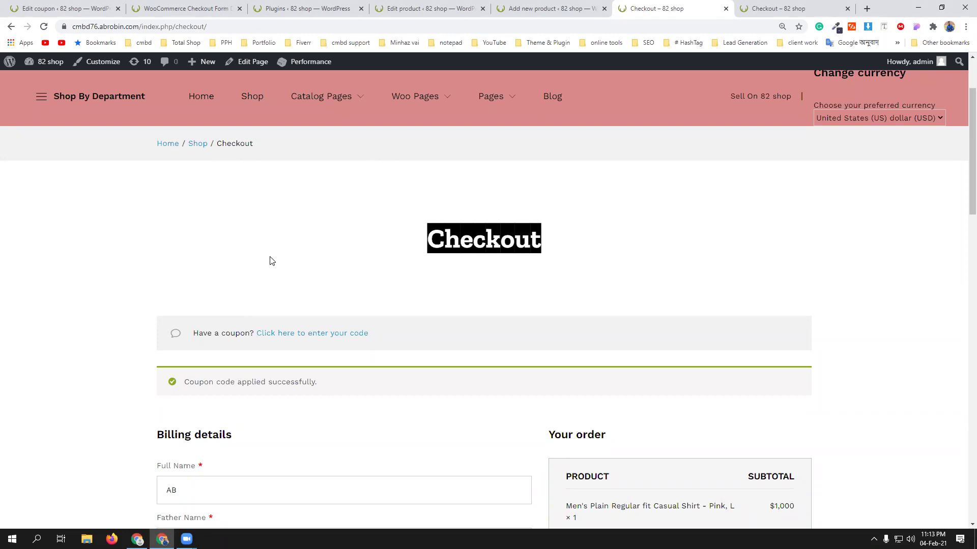
scroll(270, 260, down, 3)
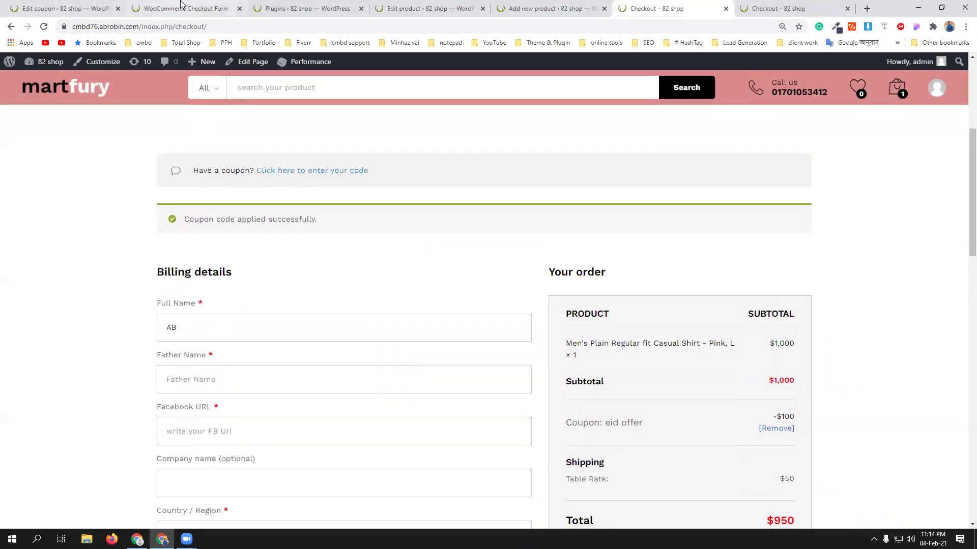
Change the Eid Offer coupon's discount type to Percentage discount, set its amount to 10 and update the coupon
click(143, 7)
click(79, 6)
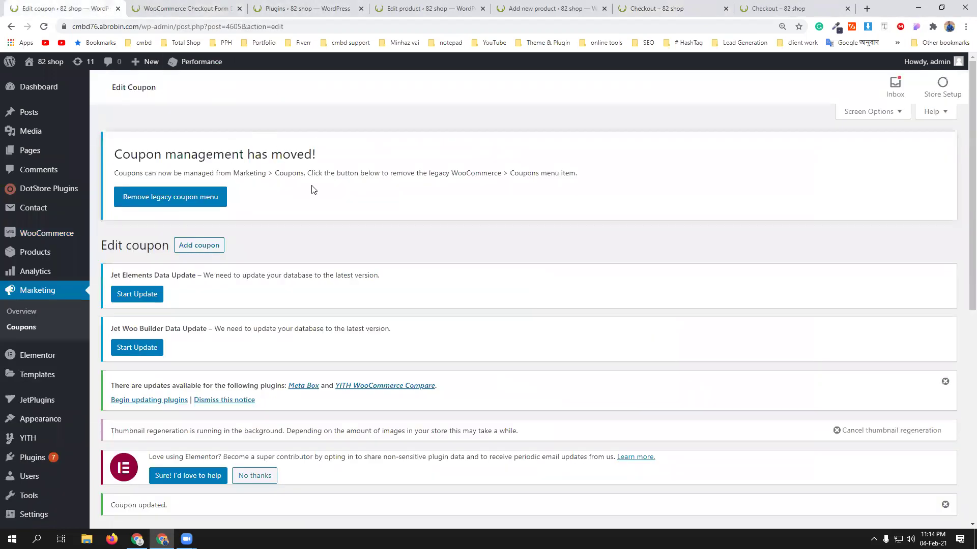
scroll(413, 323, down, 5)
scroll(412, 323, down, 2)
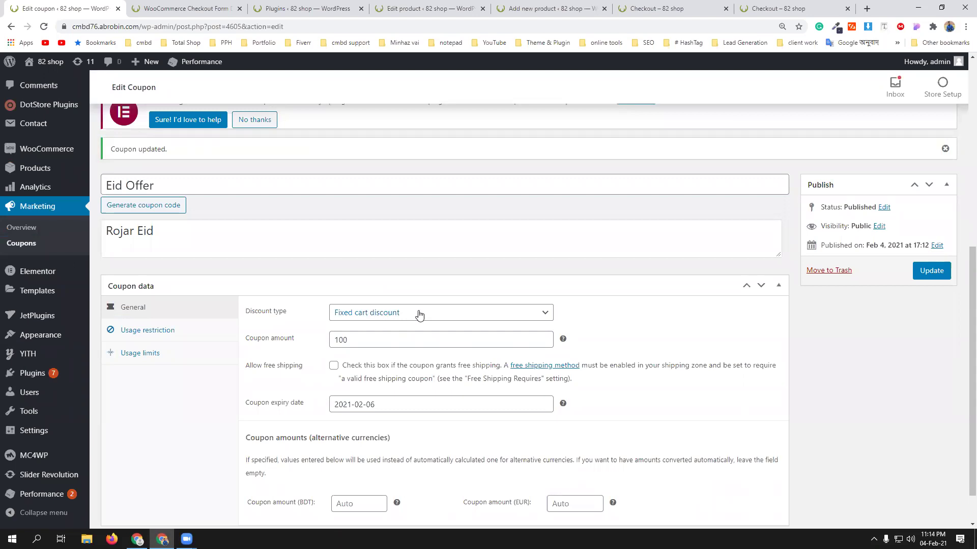
click(420, 315)
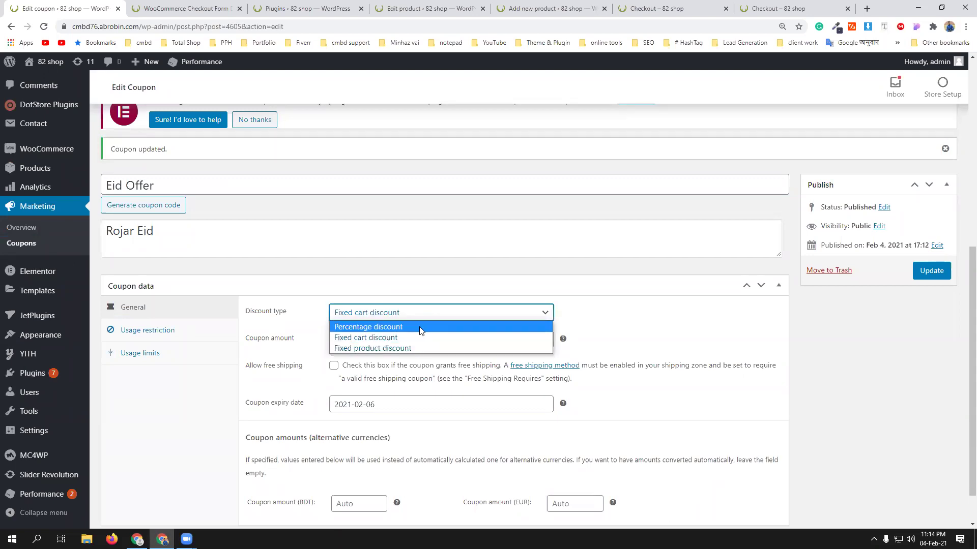
click(420, 328)
click(344, 345)
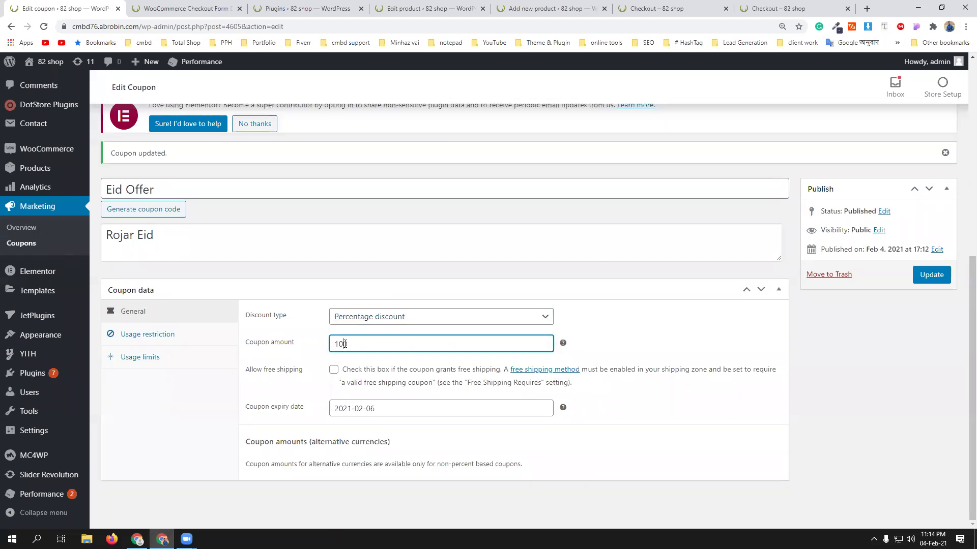
key(BackSpace)
click(631, 340)
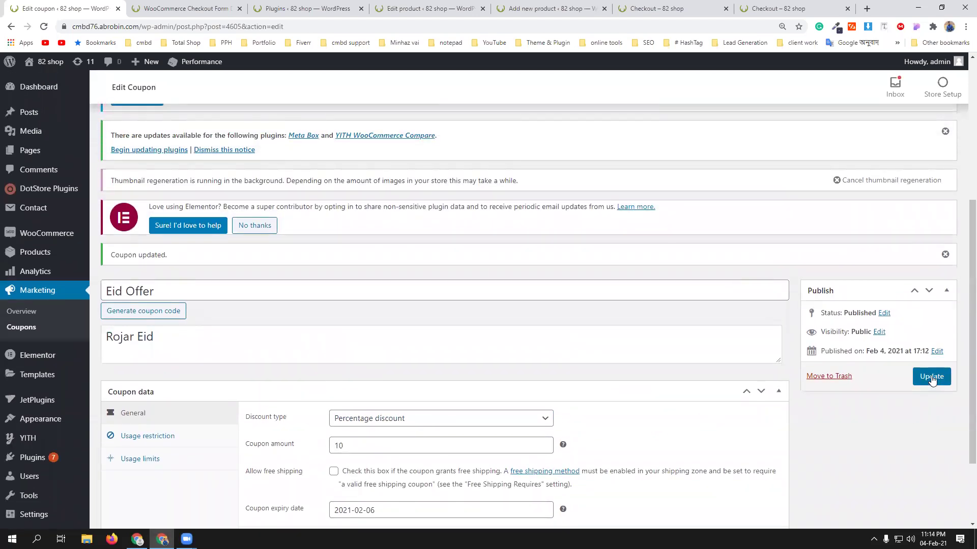
click(931, 376)
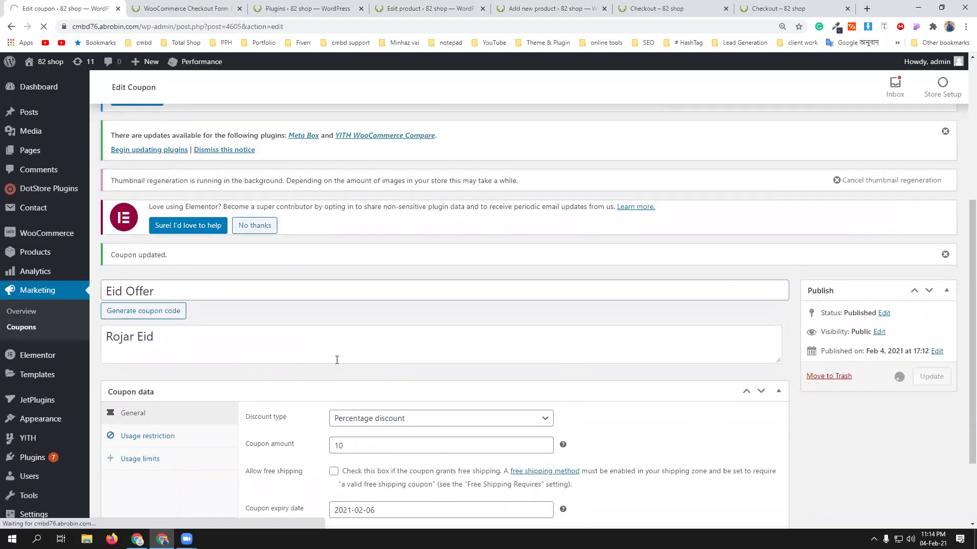
Reload the shop's checkout page, remove the applied eid offer coupon from the order and reload the page again
click(682, 6)
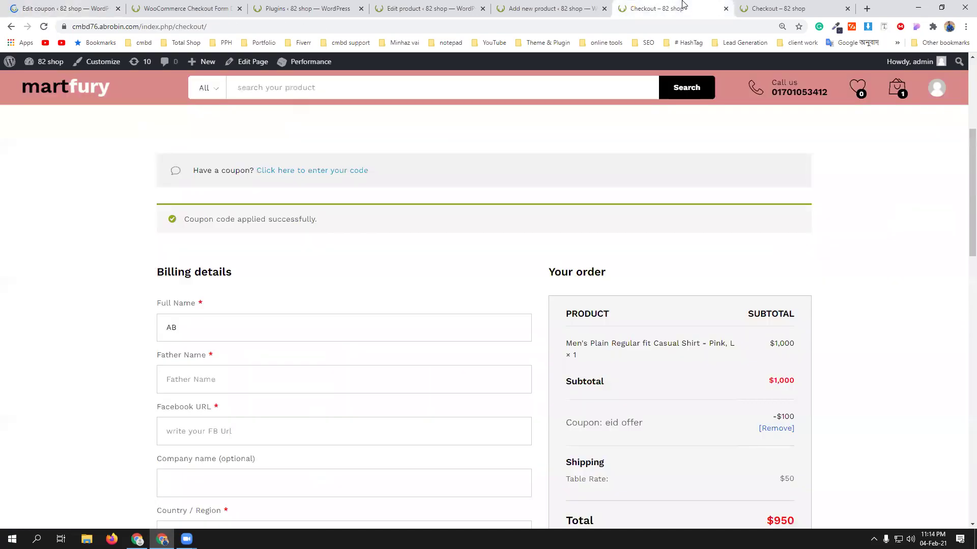
key(F5)
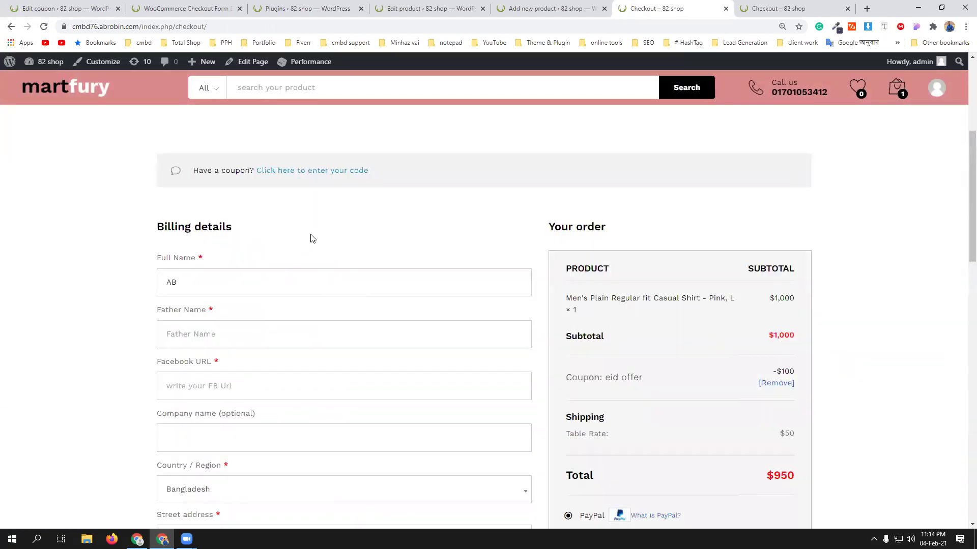
click(297, 170)
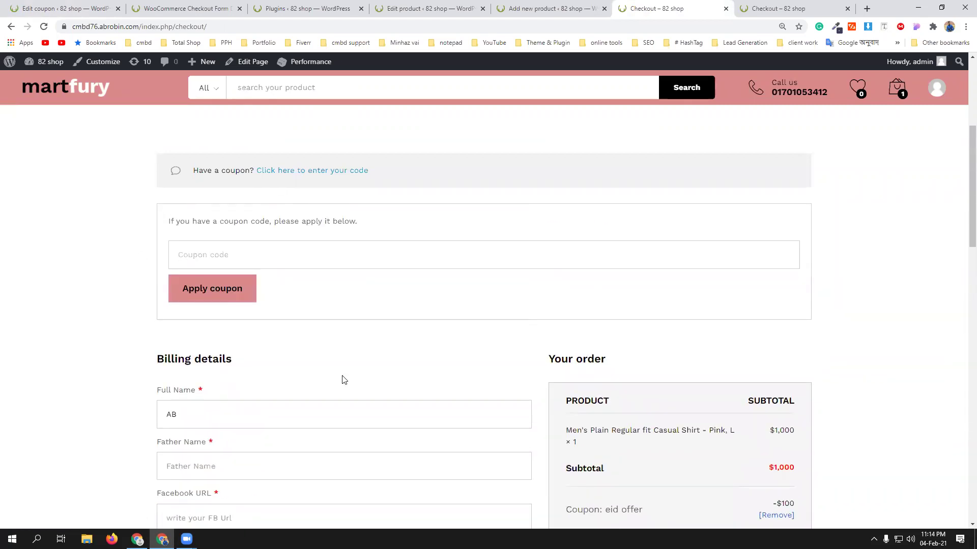
scroll(404, 392, down, 3)
scroll(421, 404, up, 1)
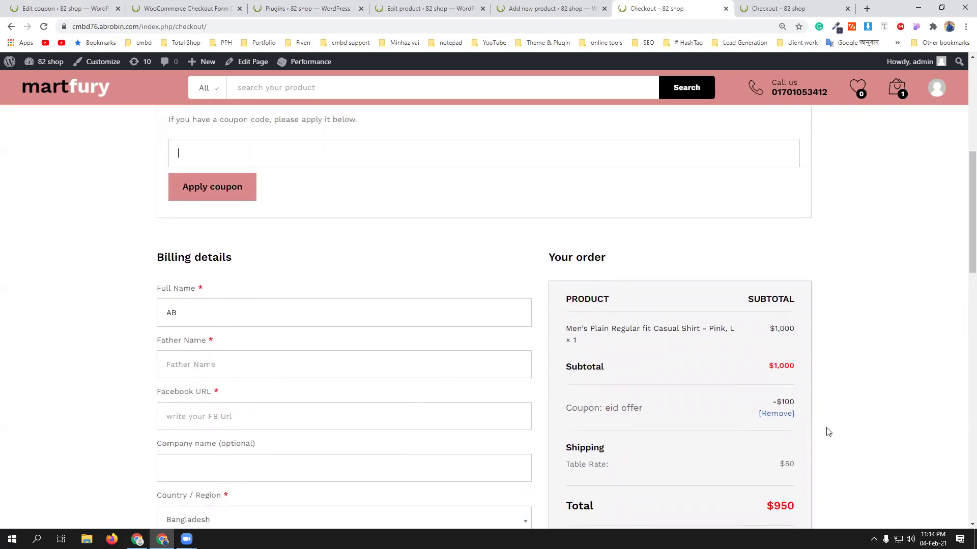
click(776, 414)
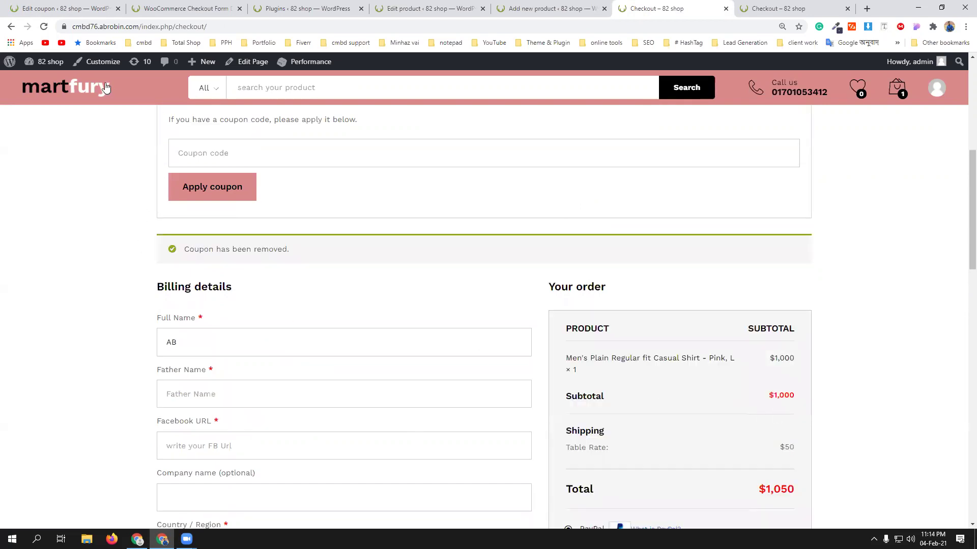
click(43, 26)
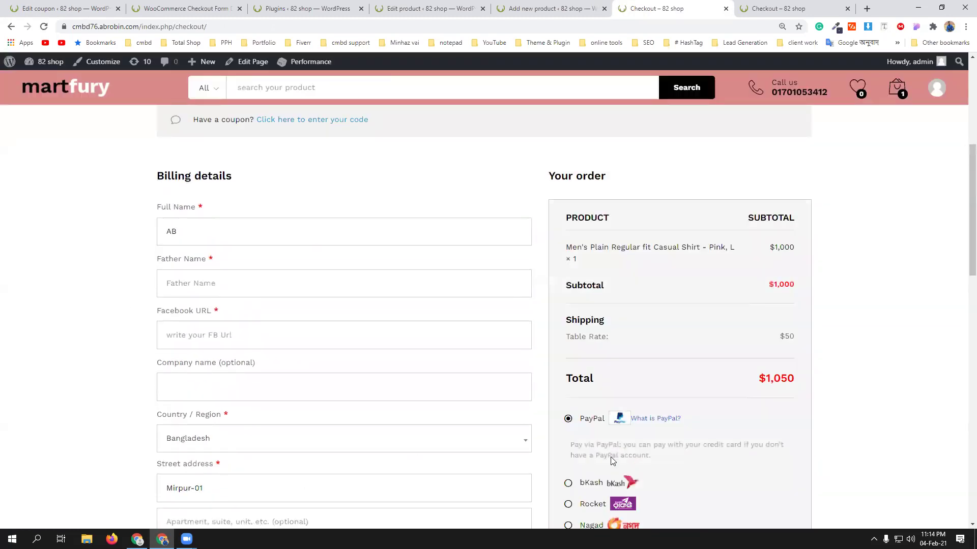
Apply the coupon code eid Offer at checkout again and check the discount in the order summary
scroll(341, 402, up, 4)
click(309, 336)
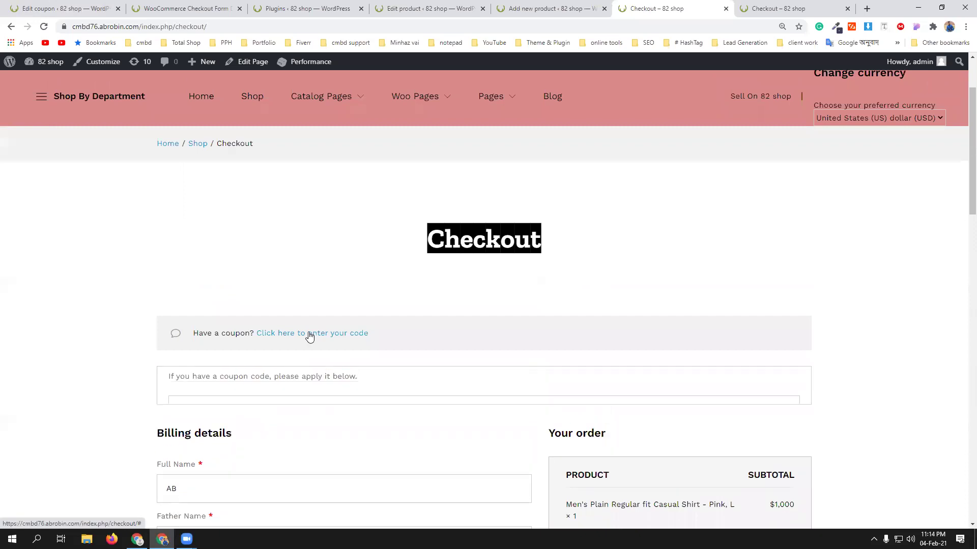
click(225, 408)
text(e)
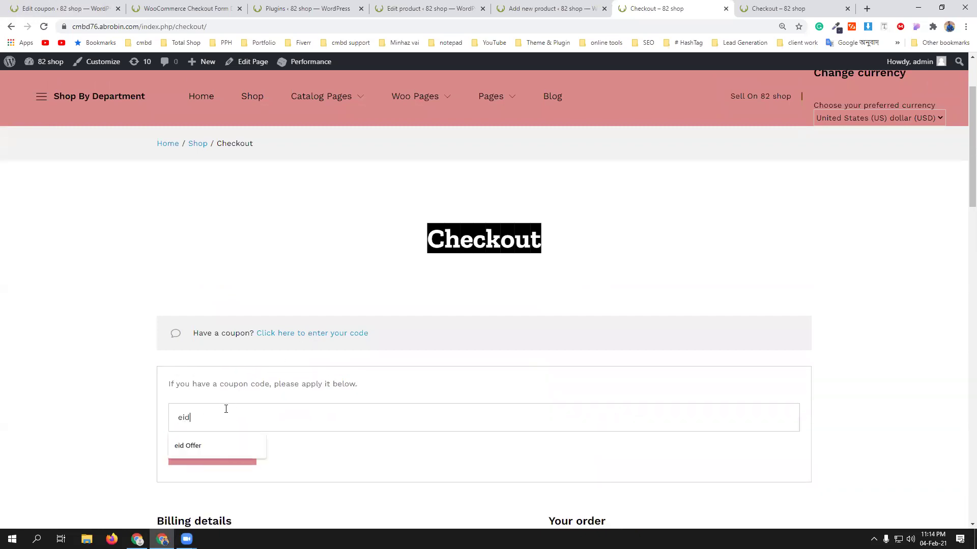
text(id)
click(222, 446)
click(220, 451)
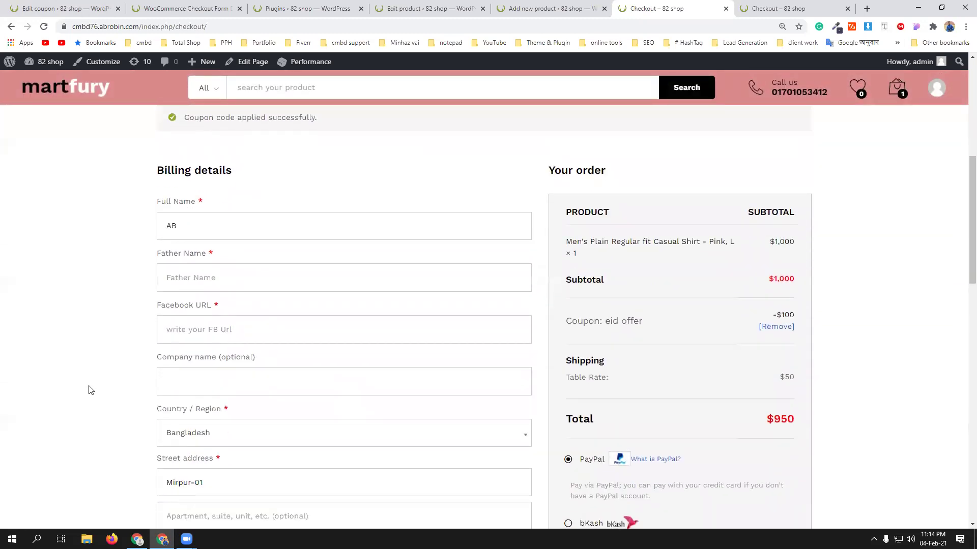
scroll(90, 390, up, 2)
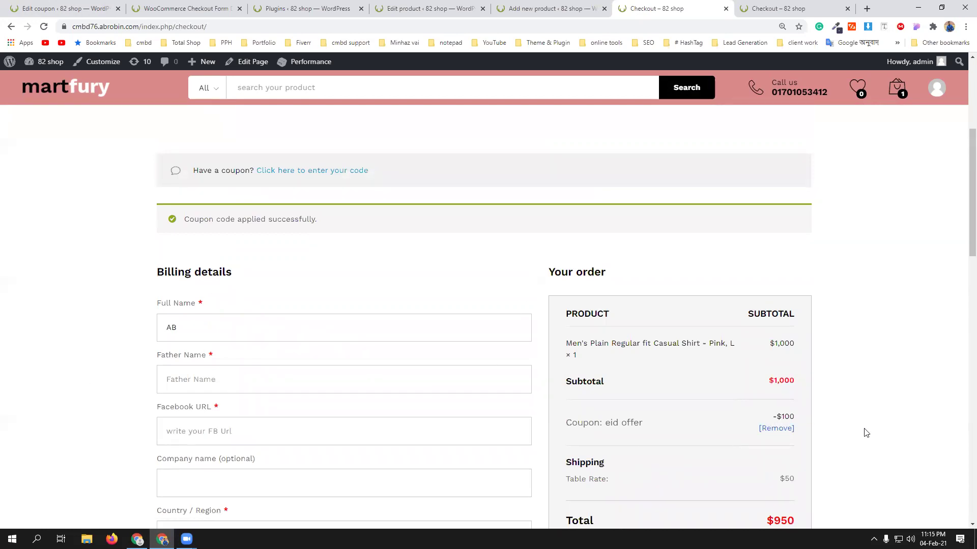
scroll(865, 432, down, 1)
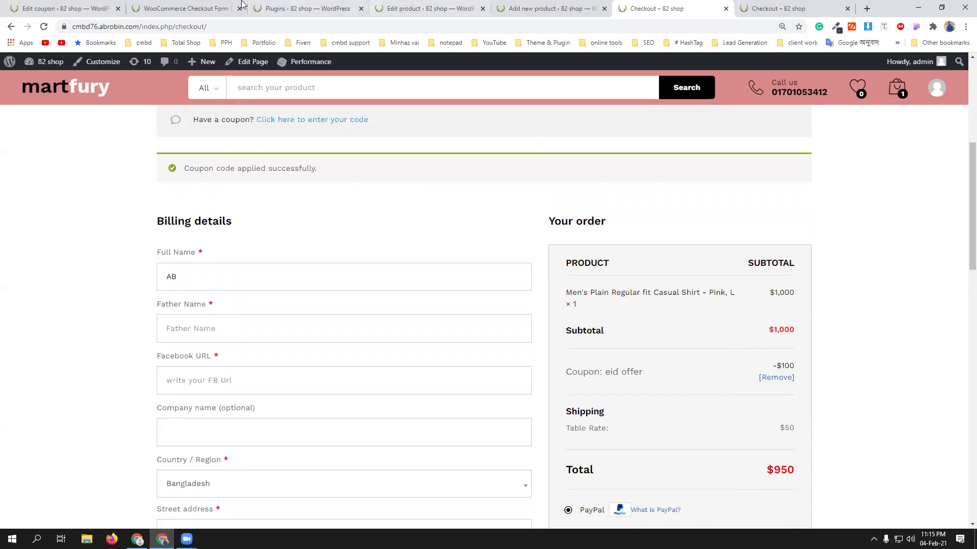
Set the Eid Offer coupon's amount to 20 and update the coupon
click(66, 9)
scroll(389, 397, down, 2)
double_click(331, 390)
text(20)
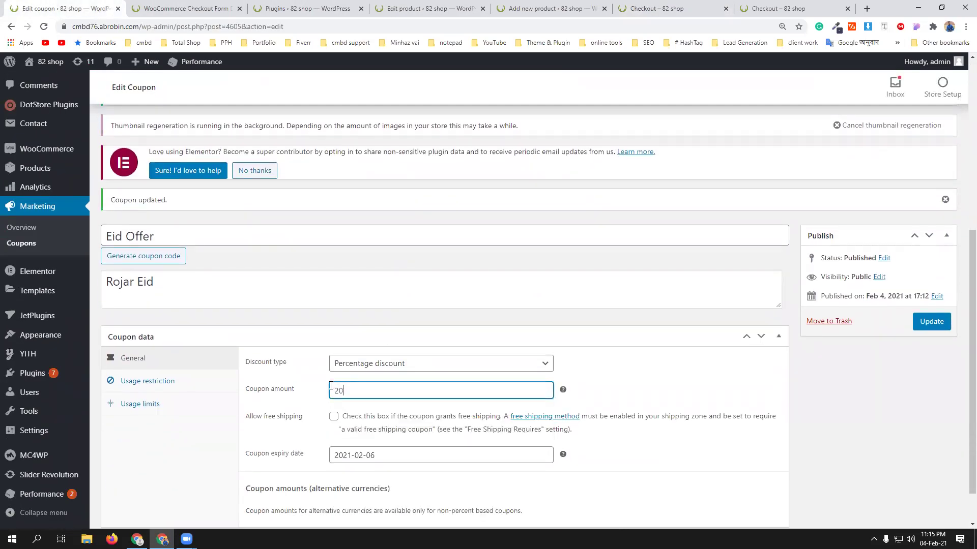
click(931, 322)
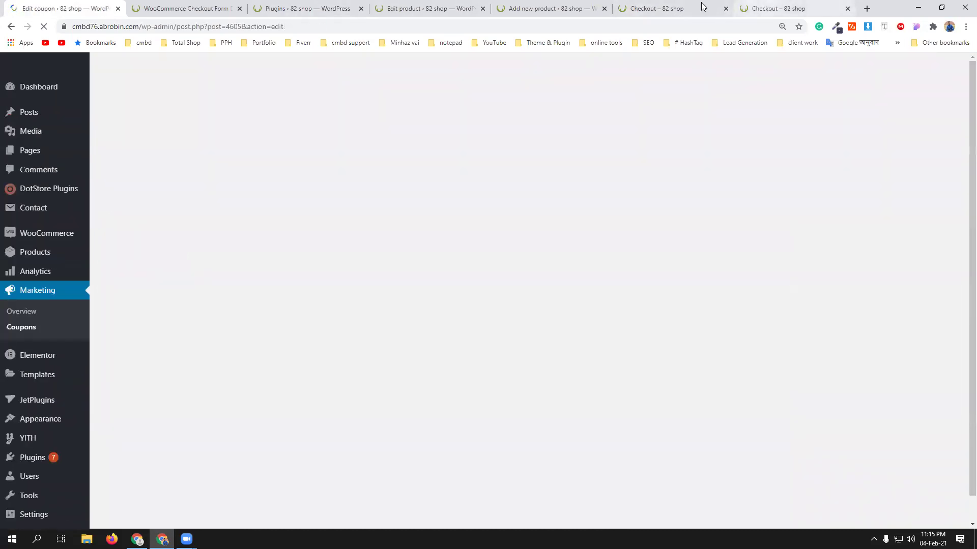
Reload the checkout page and compare the discount in the order summary with the coupon's type and amount
click(661, 8)
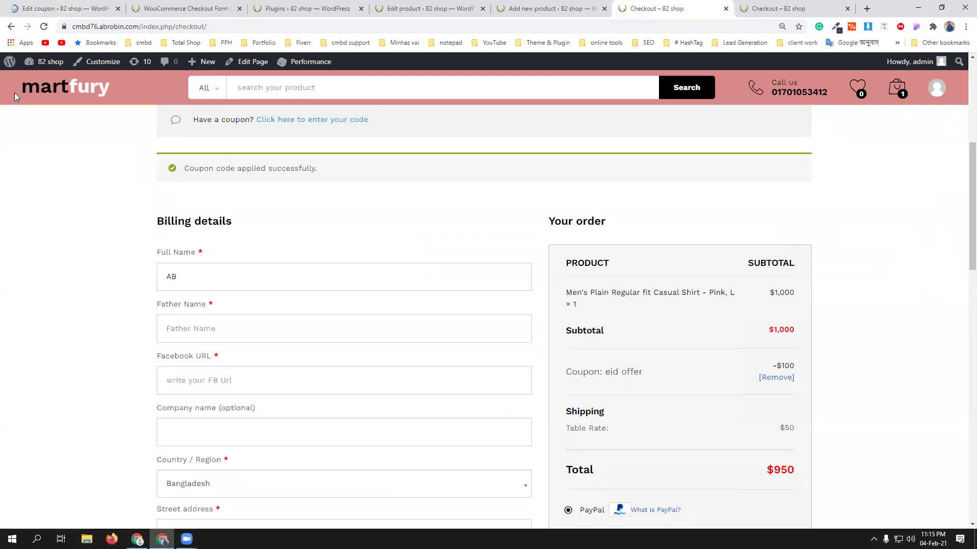
click(44, 28)
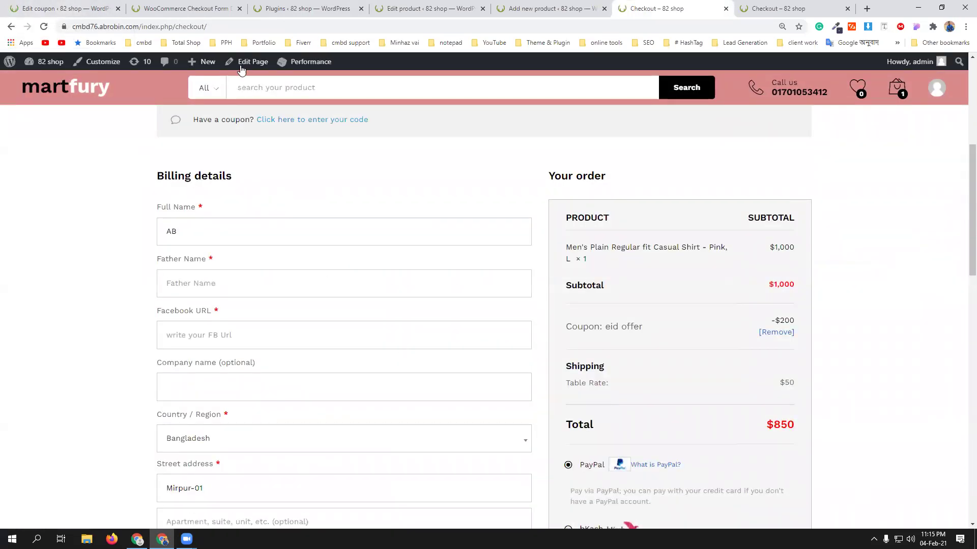
click(70, 5)
scroll(557, 364, down, 5)
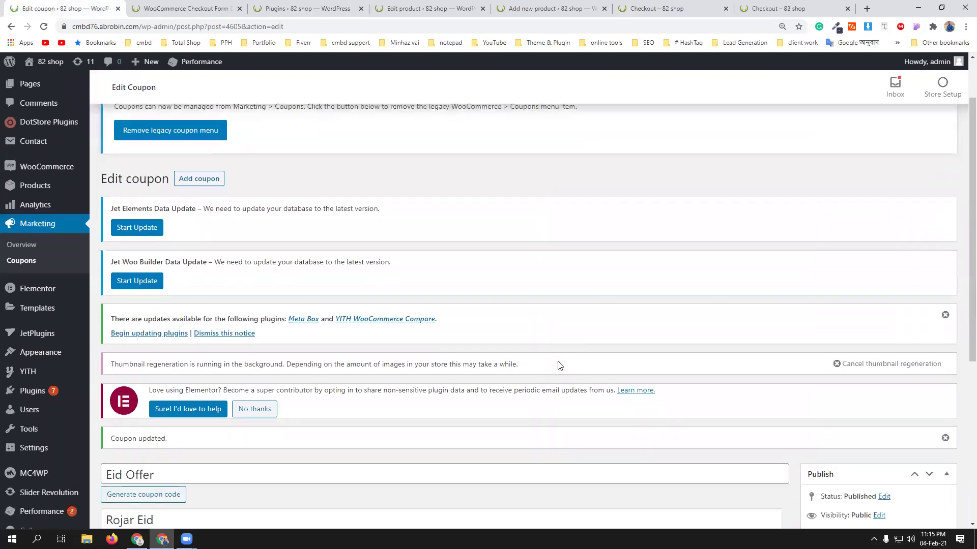
scroll(559, 364, down, 2)
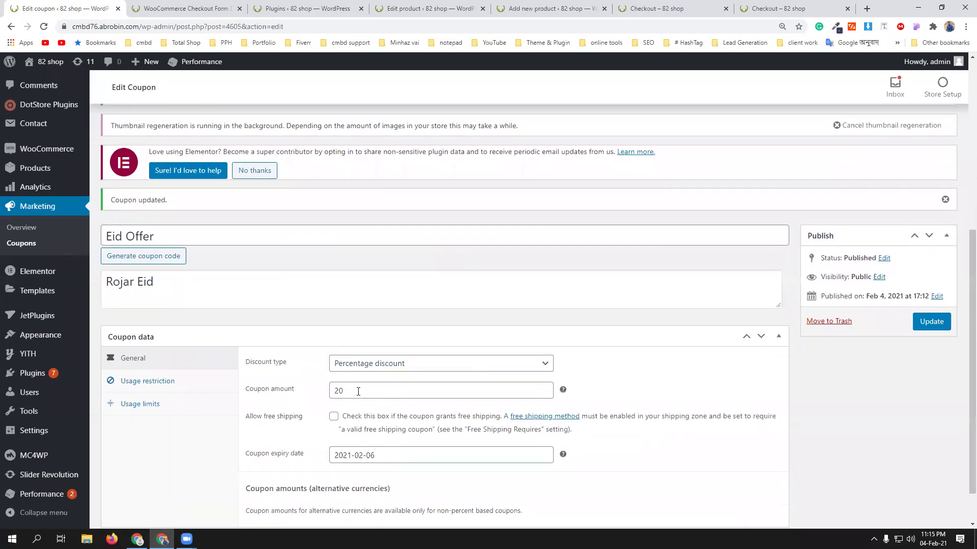
scroll(377, 389, down, 1)
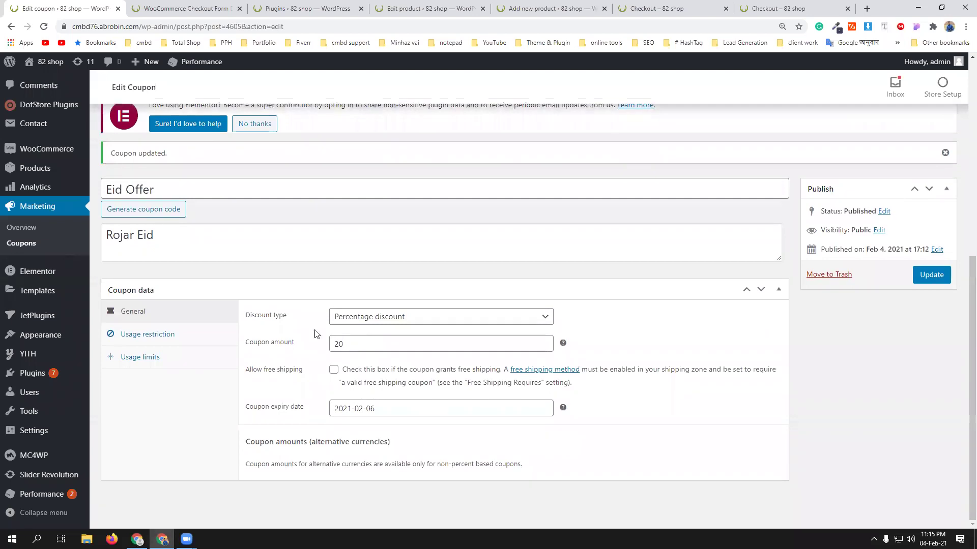
click(662, 8)
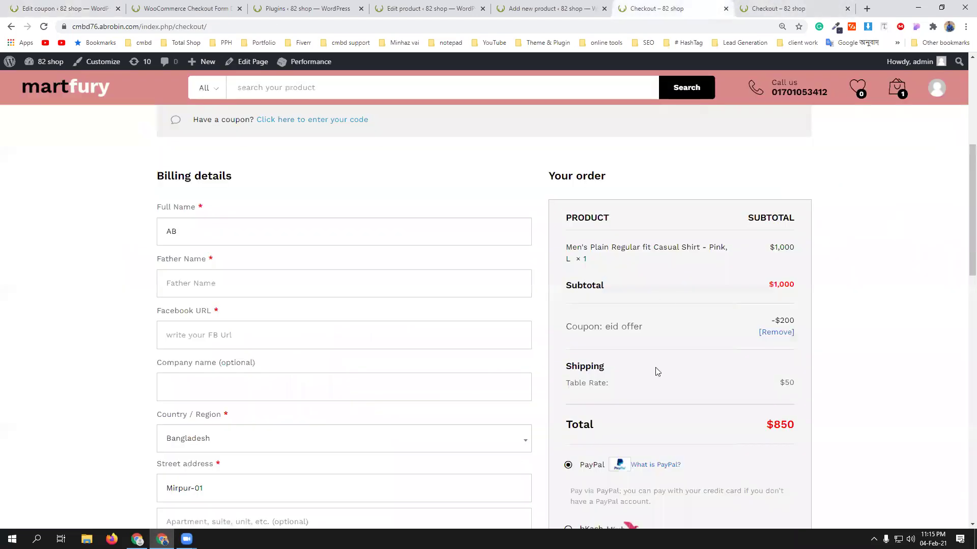
scroll(773, 318, up, 1)
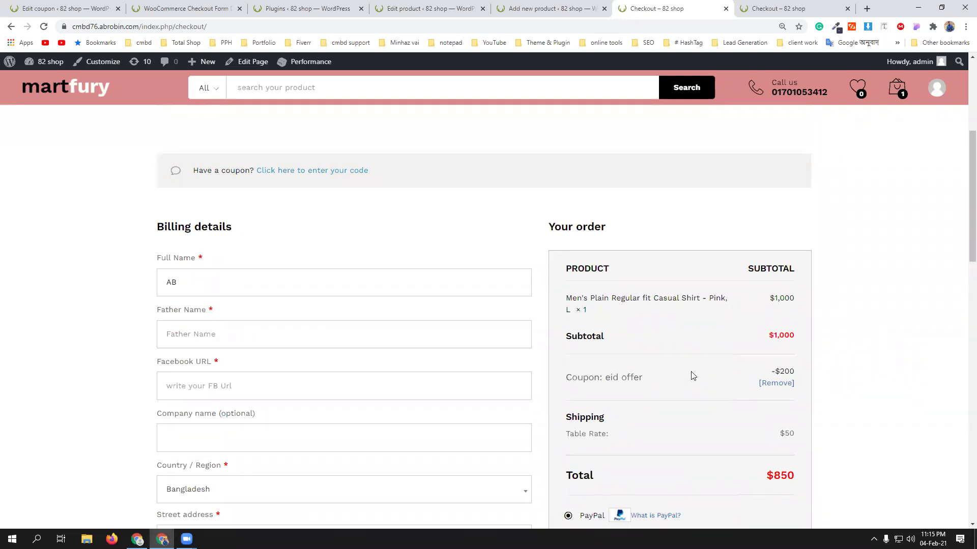
Review the discount types available for the Eid Offer coupon without changing the selection
click(84, 11)
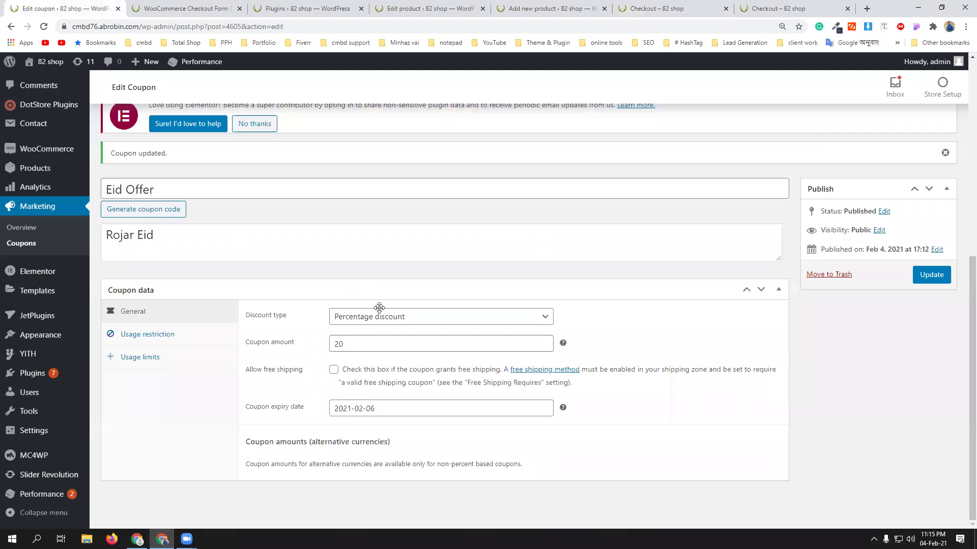
click(447, 320)
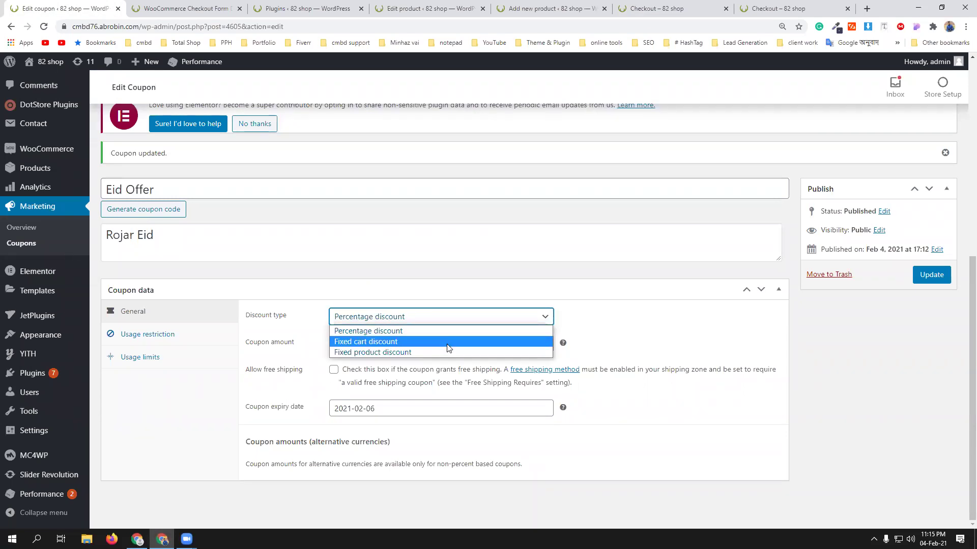
click(224, 8)
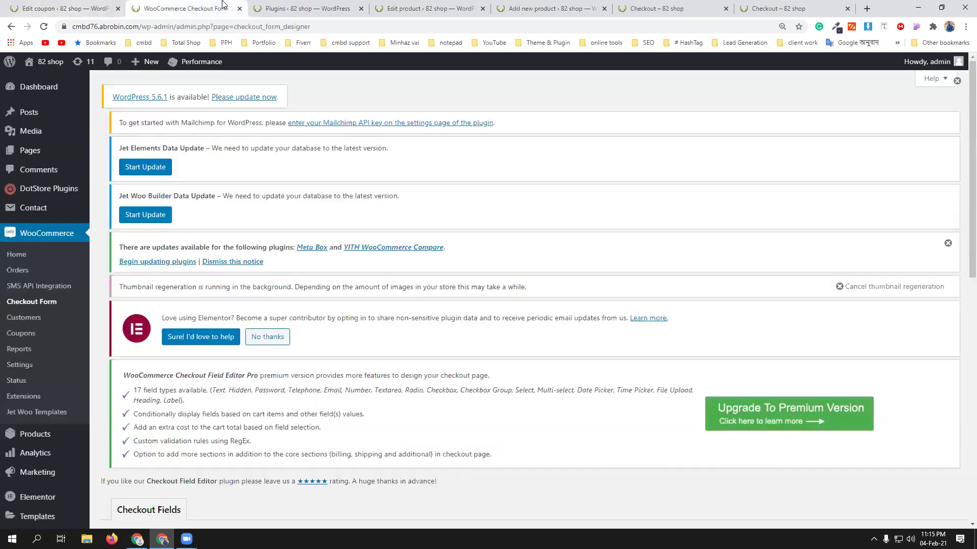
click(527, 7)
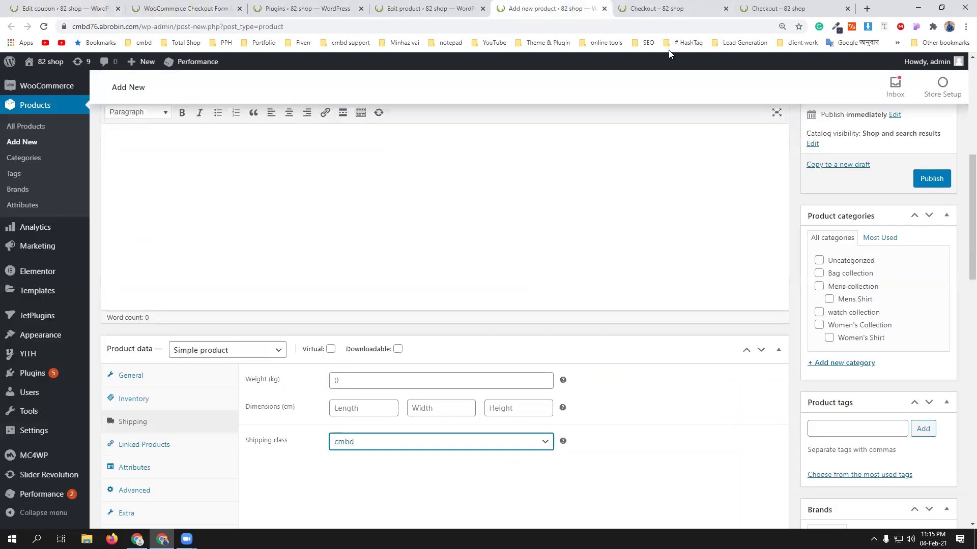
Go from the checkout page to the shop's product listing and look at the products
click(660, 9)
scroll(402, 361, up, 6)
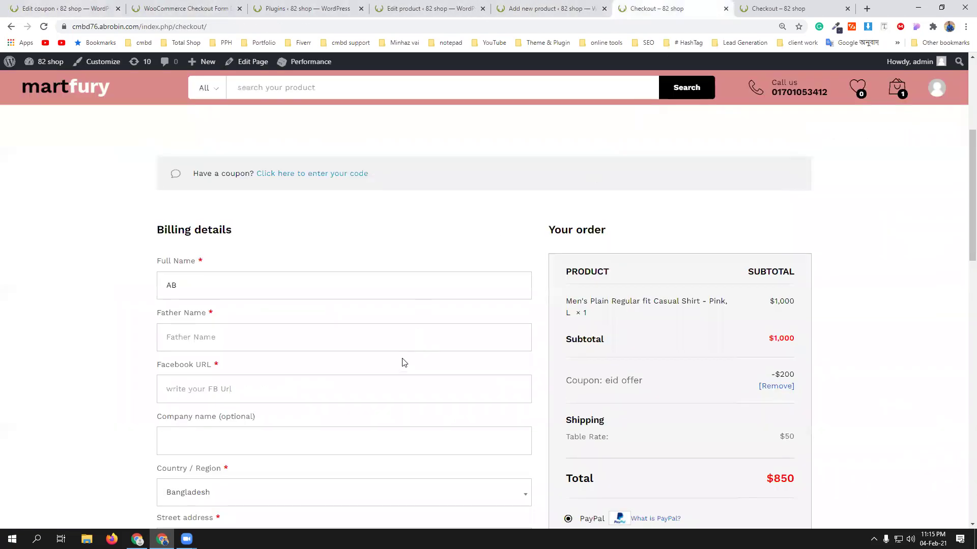
click(197, 247)
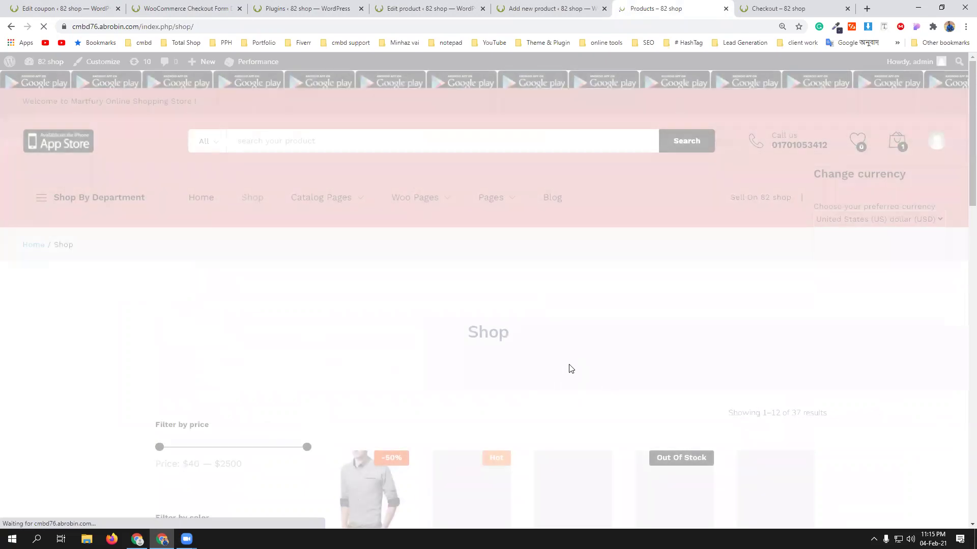
scroll(568, 364, down, 2)
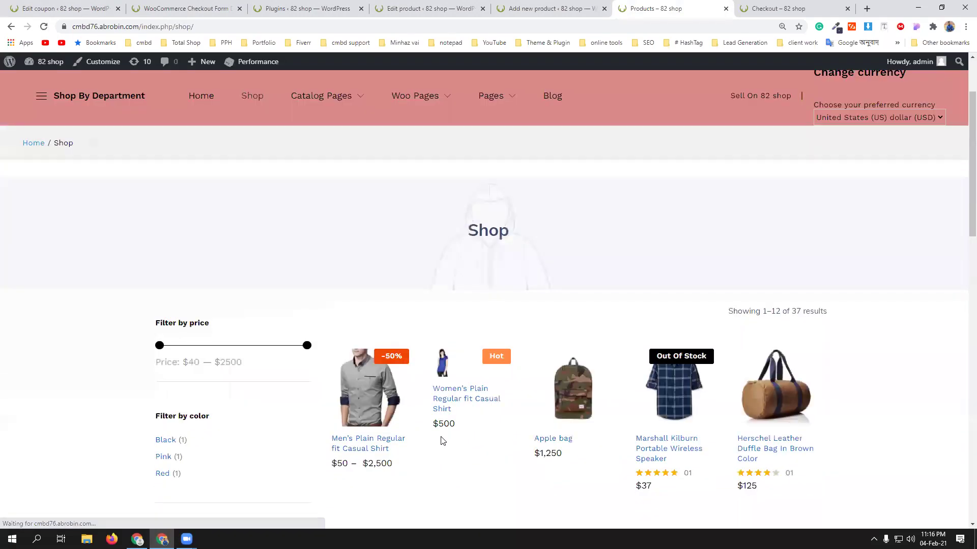
Open the Women's Plain Regular fit Casual Shirt from the product listing and add it to the cart
click(446, 403)
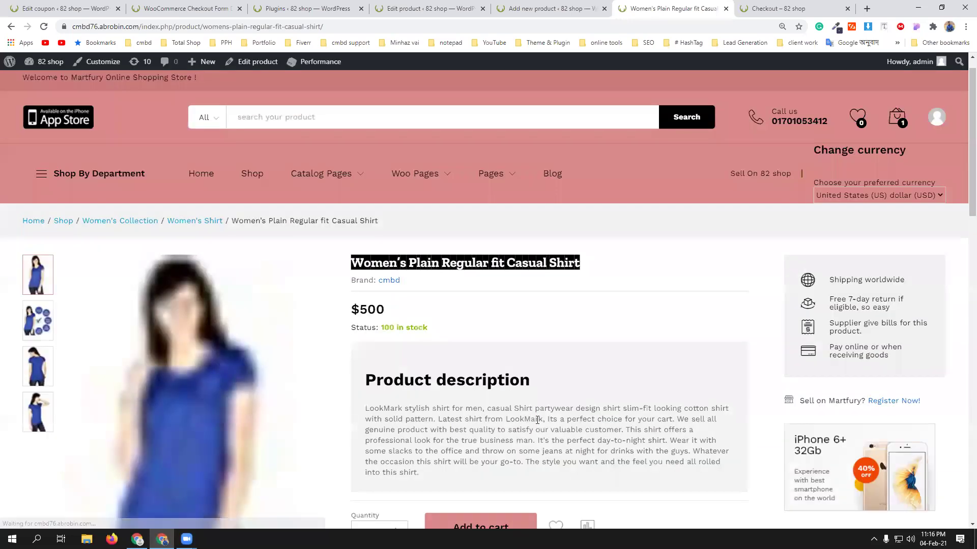
scroll(537, 423, down, 4)
click(466, 333)
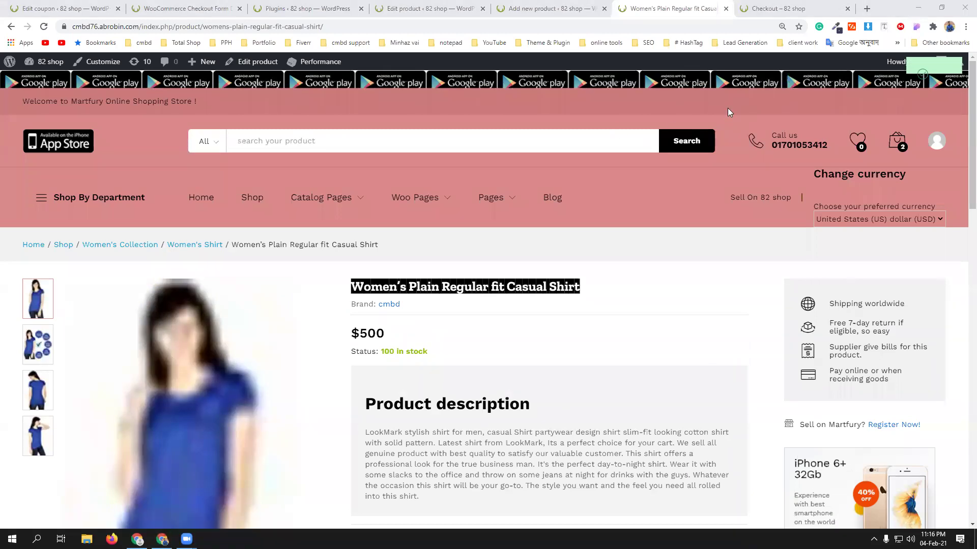
Go to checkout from the mini cart and examine the coupon discount in the order summary with both shirts
mouse_move(896, 143)
click(891, 341)
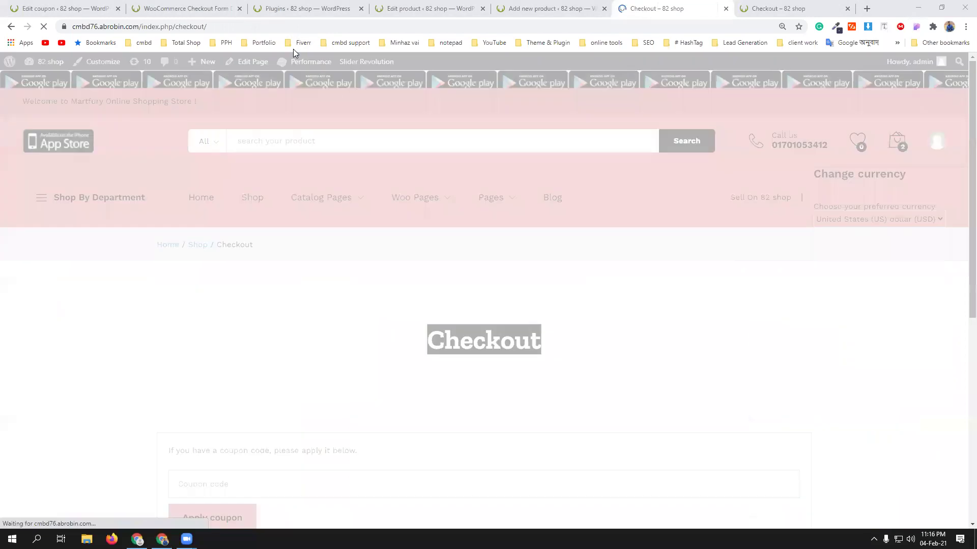
scroll(845, 333, down, 3)
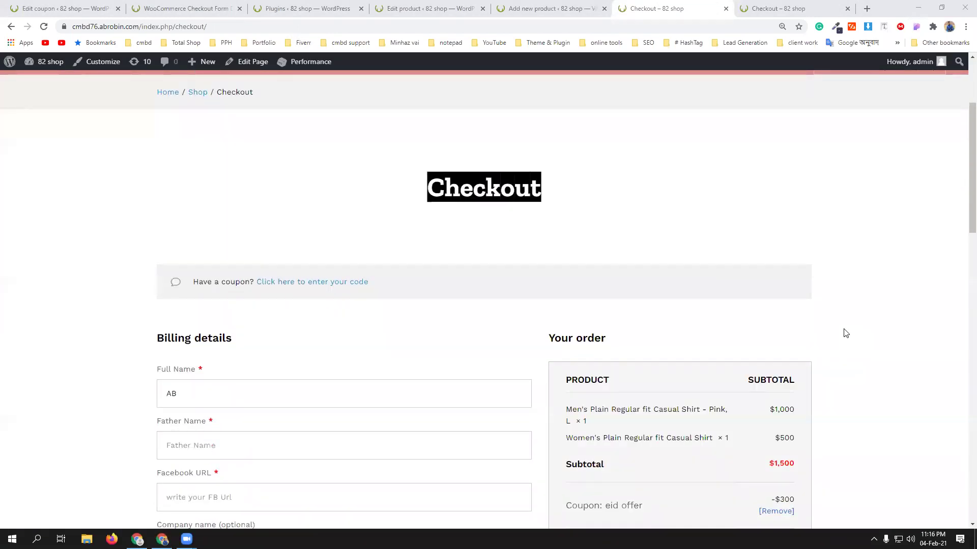
scroll(846, 333, down, 2)
scroll(845, 333, up, 1)
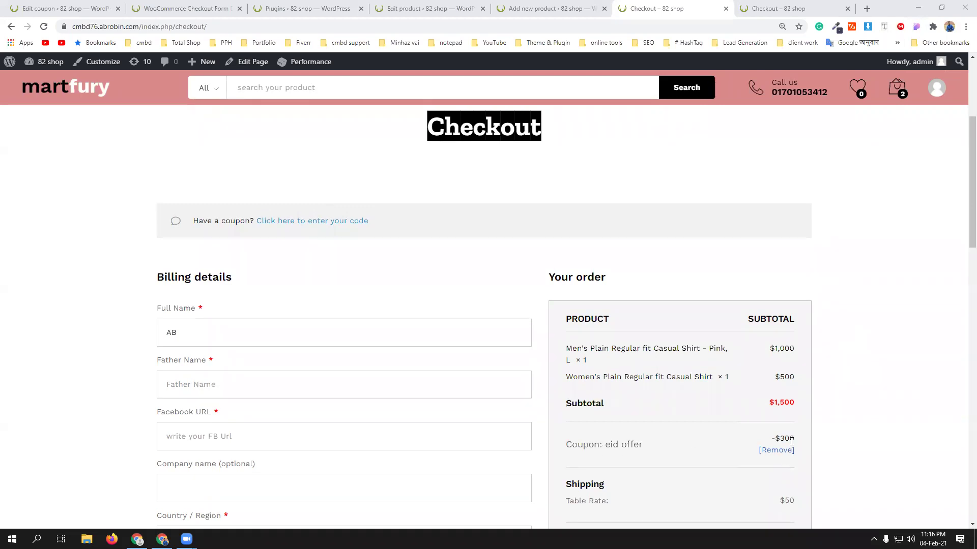
scroll(390, 429, up, 1)
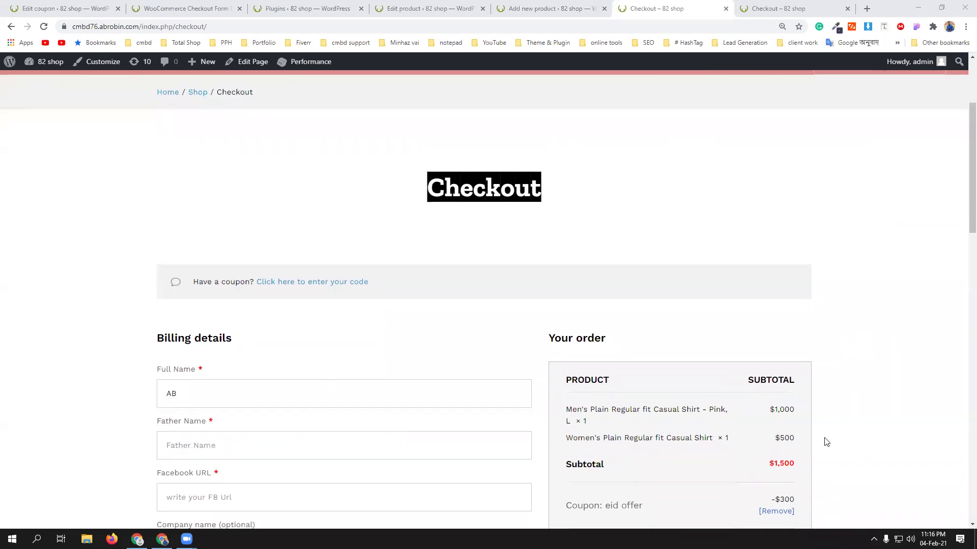
scroll(826, 442, down, 2)
Change the Eid Offer coupon to a fixed cart discount with an amount of 1000 and update the coupon
key(ctrl+1)
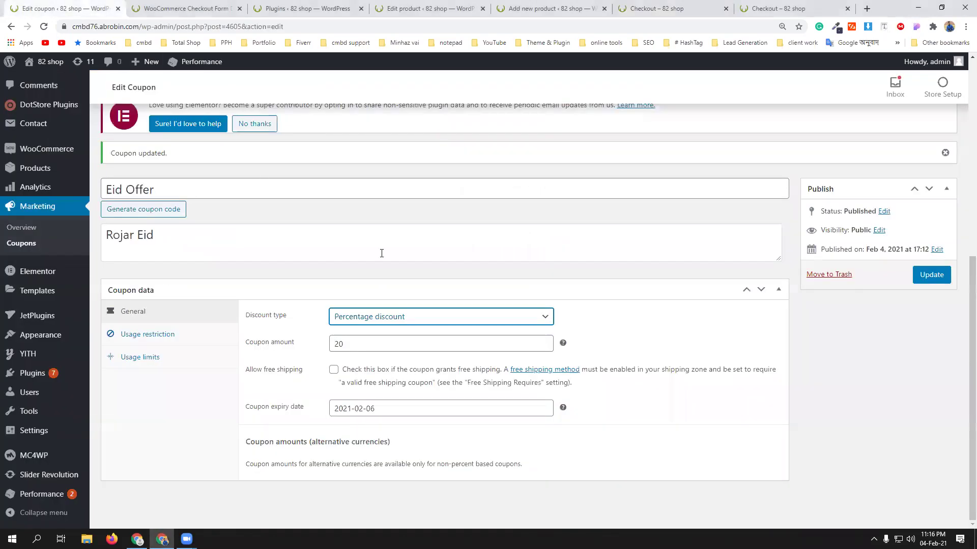
click(402, 325)
click(398, 341)
drag(362, 348, 330, 343)
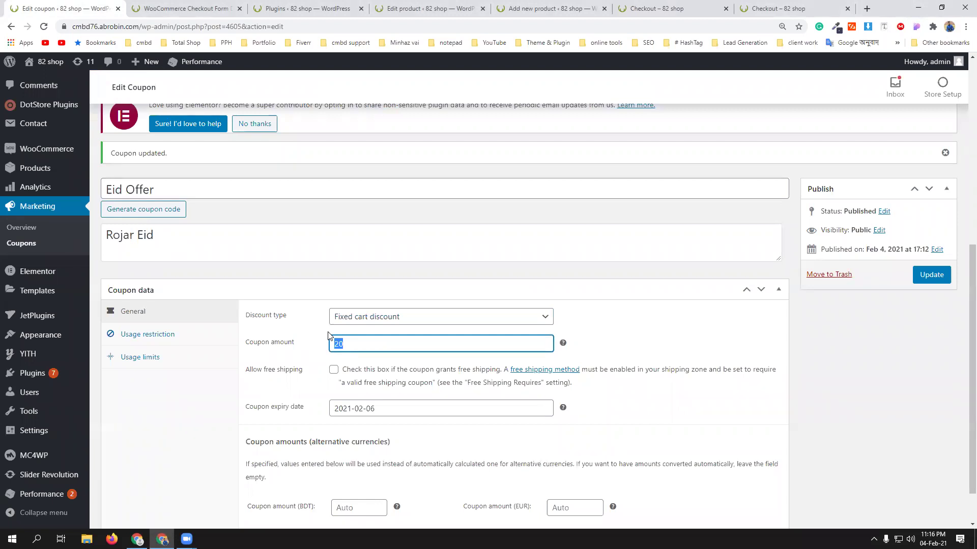
text(1000)
click(935, 277)
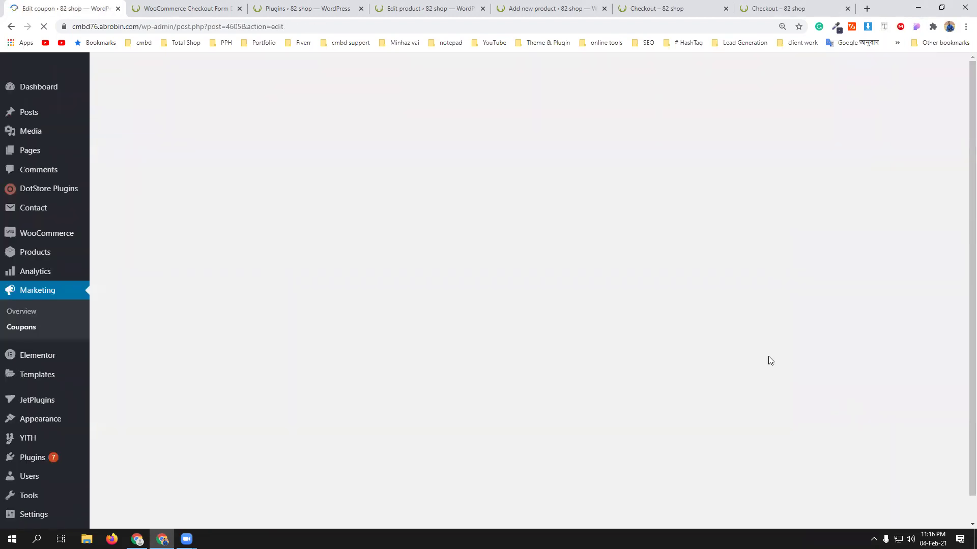
Reload the checkout page and check how the fixed cart discount is applied to the order total
click(676, 6)
key(F5)
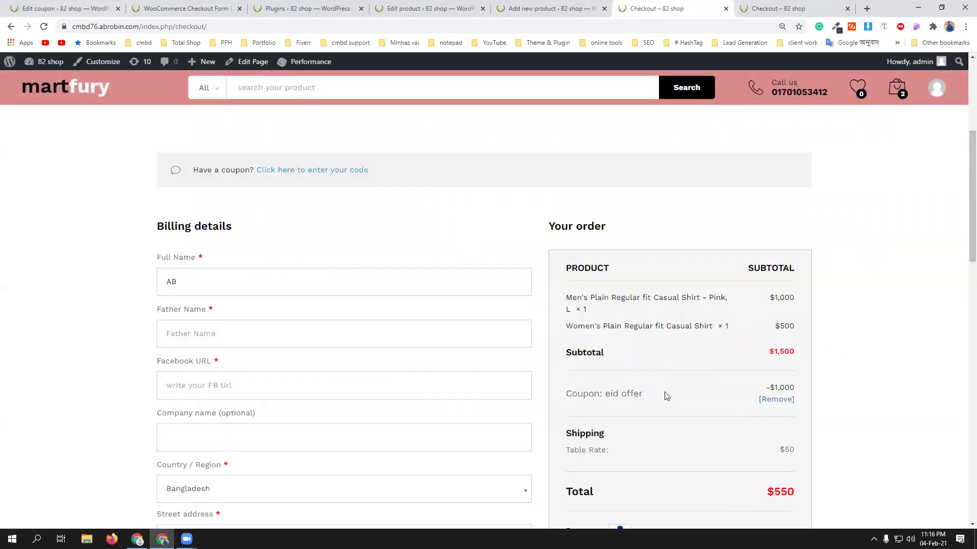
scroll(861, 401, down, 1)
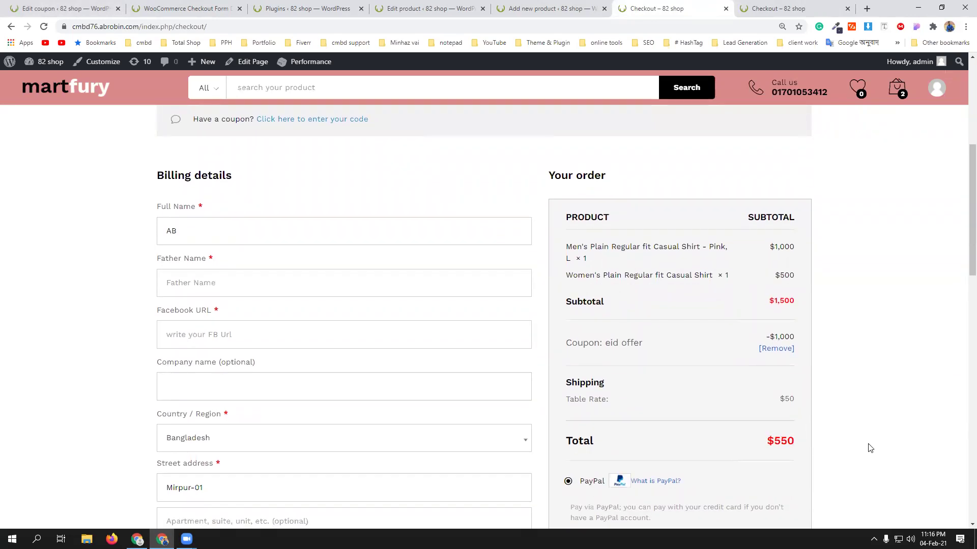
scroll(869, 447, up, 1)
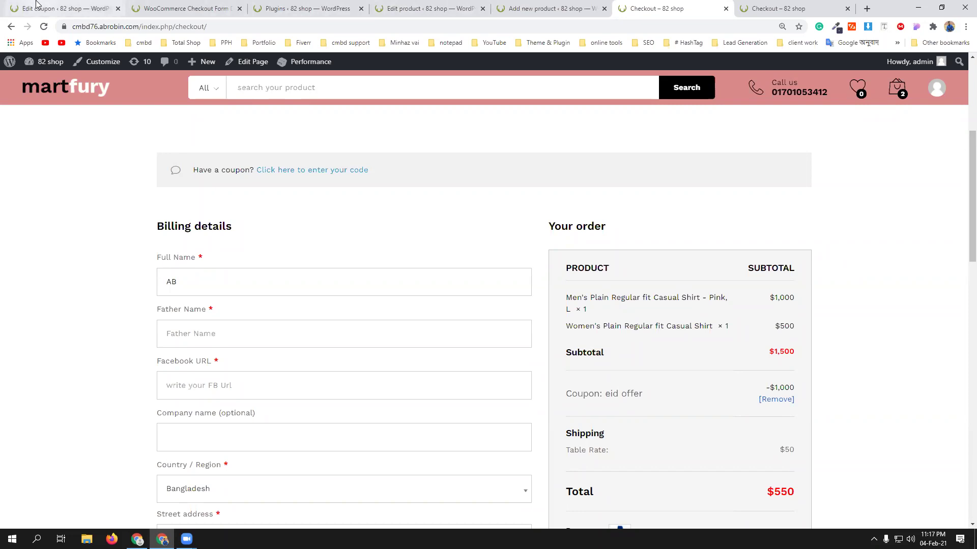
Return to the Eid Offer coupon and open its usage restriction settings
click(51, 8)
scroll(503, 404, down, 5)
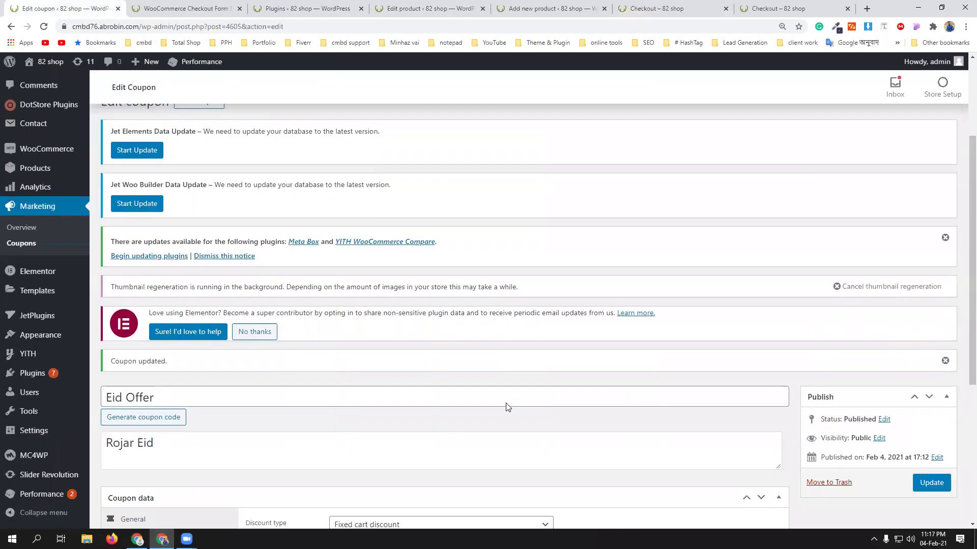
scroll(329, 401, down, 2)
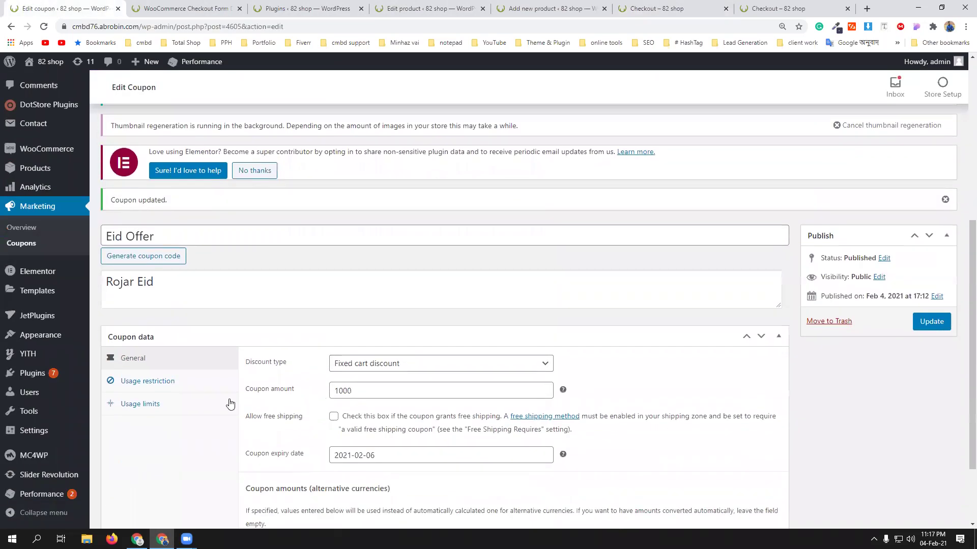
click(152, 385)
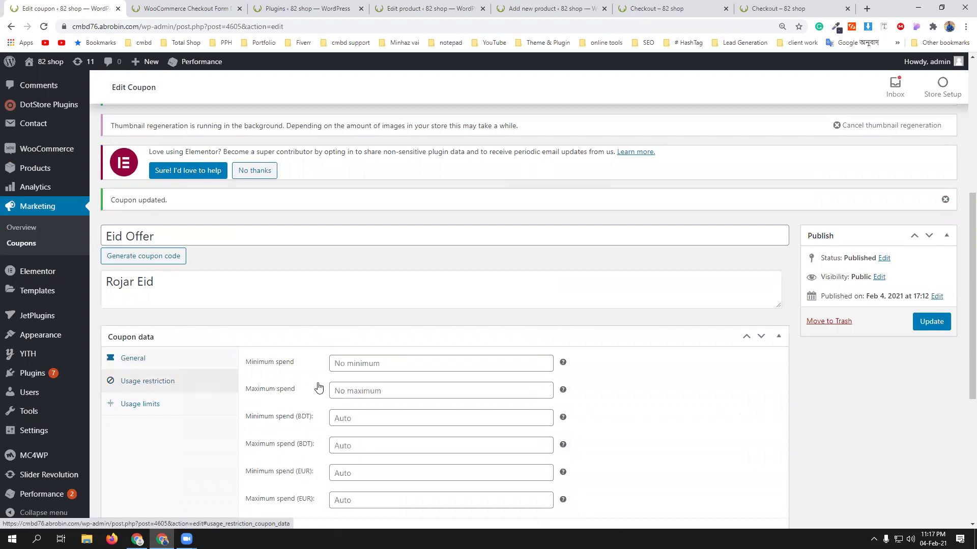
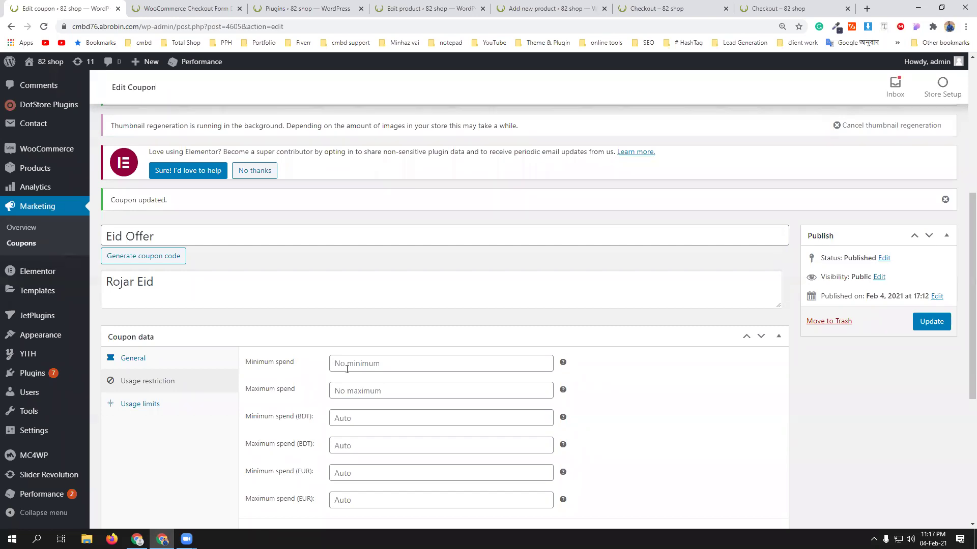
Enter a minimum spend of 1000 for the Eid Offer coupon and change it to 500
click(362, 362)
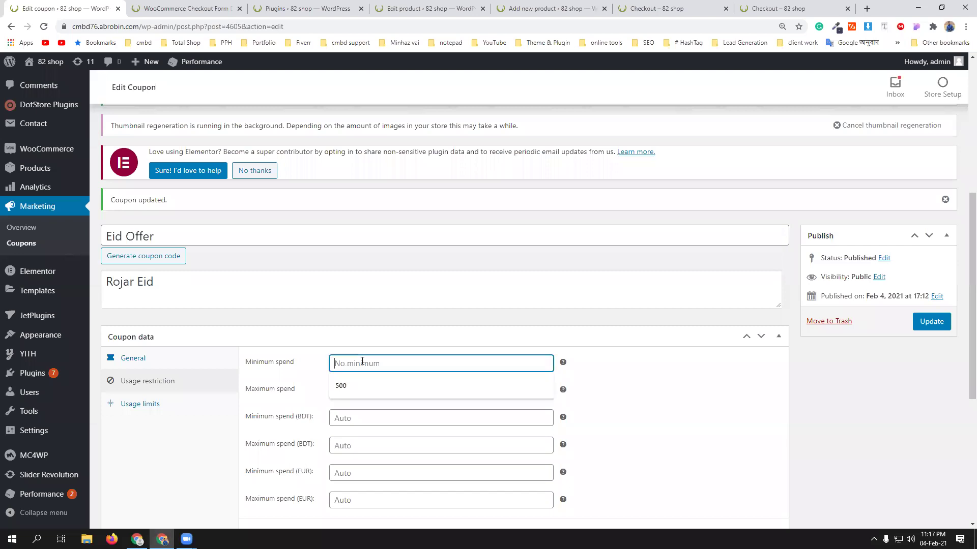
text(1000)
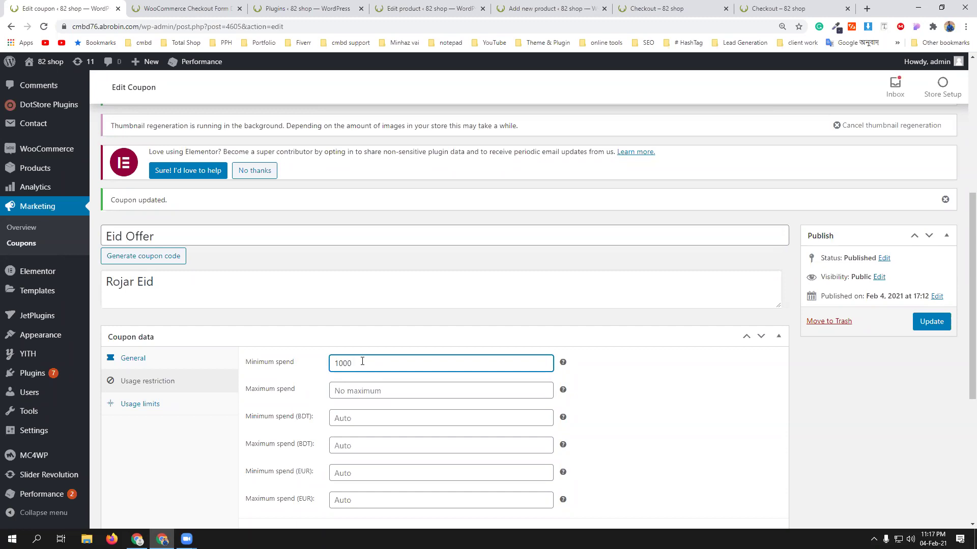
key(BackSpace)
key(BackSpace)
key(BackSpace)
key(BackSpace)
text(500)
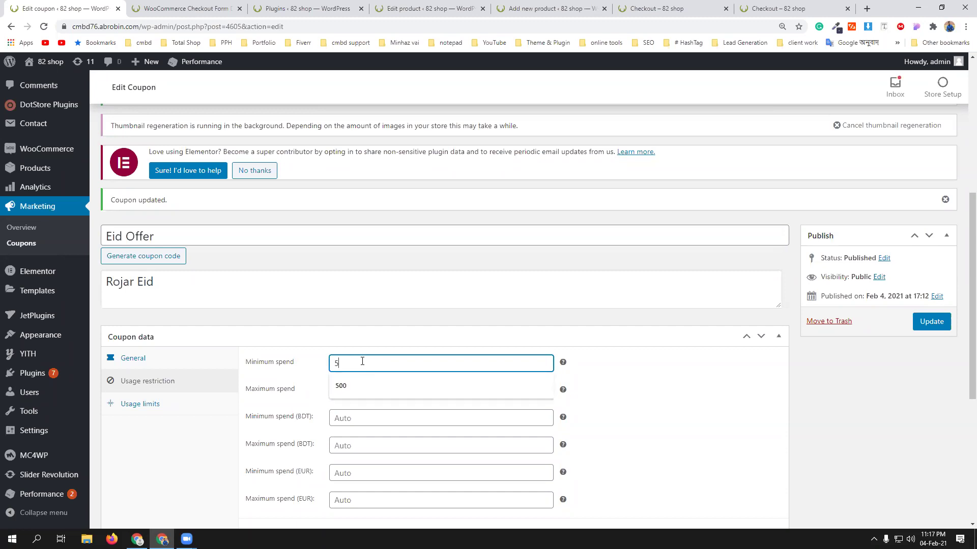
click(677, 417)
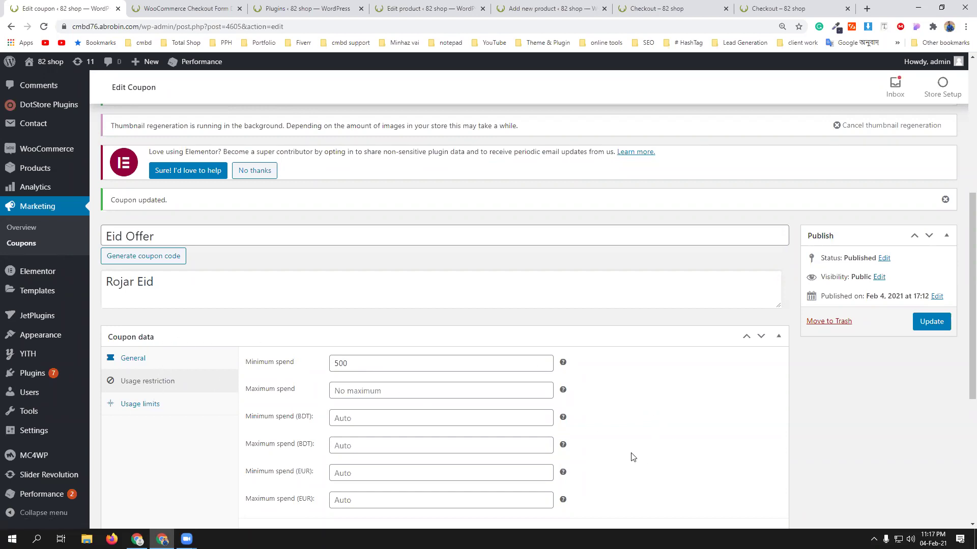
Set the Eid Offer coupon's minimum spend to 5000 and update the coupon
scroll(632, 456, down, 1)
drag(347, 312, 333, 312)
text(5000)
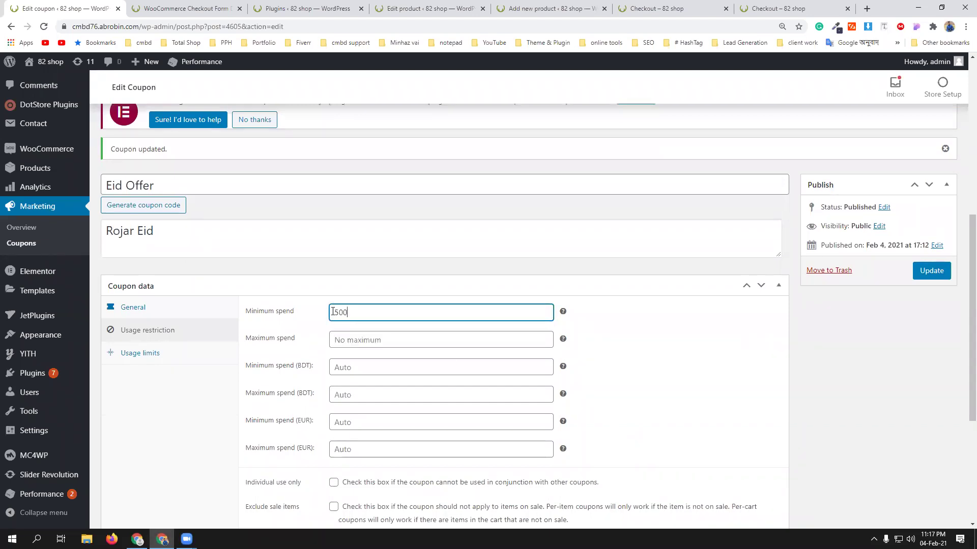
click(619, 387)
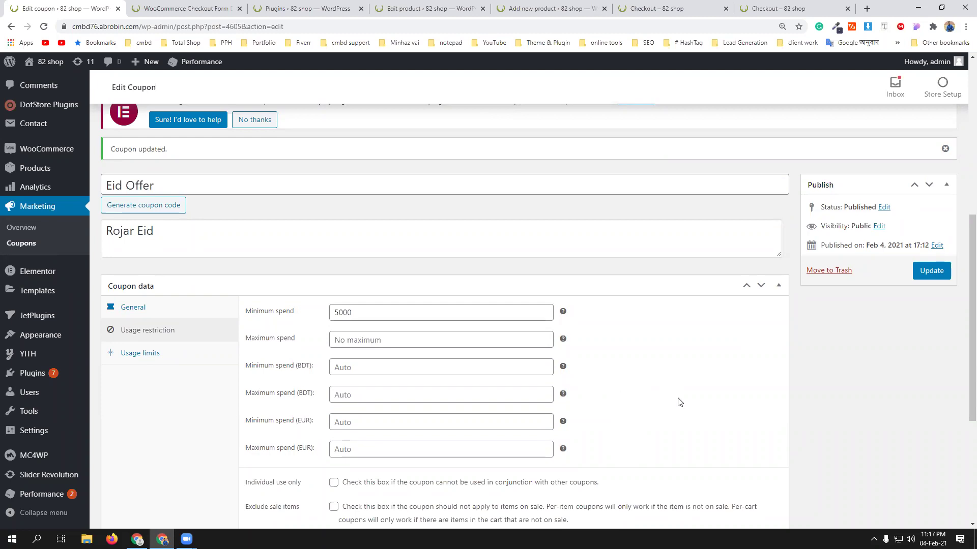
scroll(680, 402, down, 2)
scroll(679, 403, up, 3)
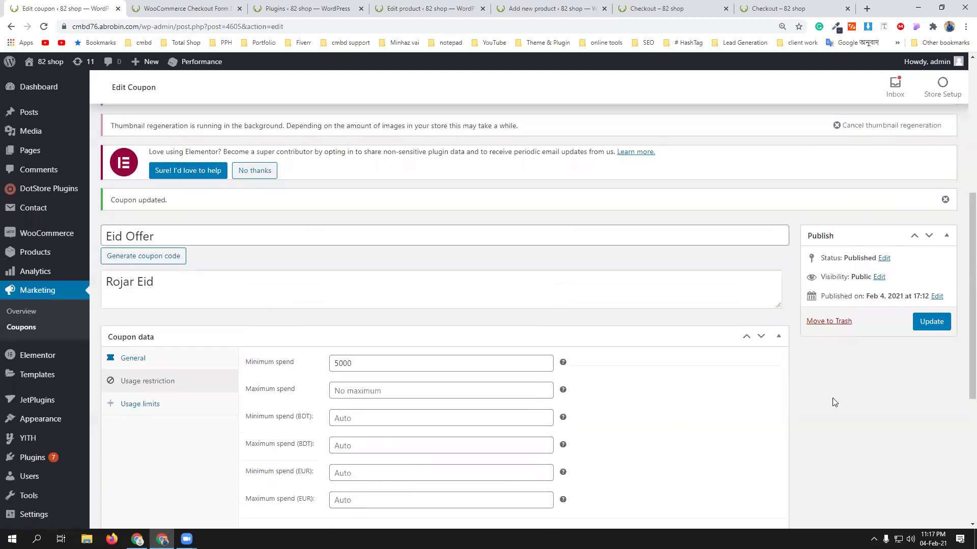
click(932, 322)
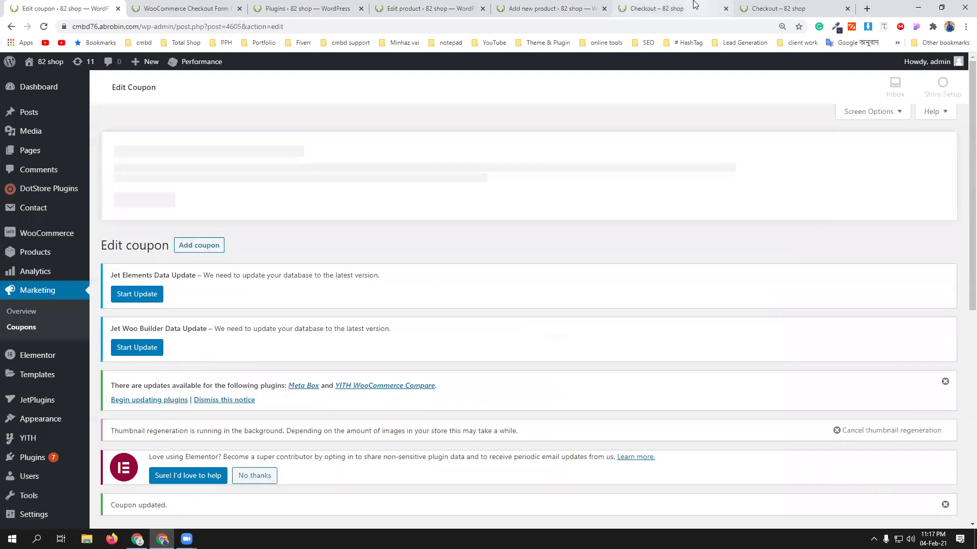
Switch to the store's checkout page and open the full cart page from the mini cart
click(684, 9)
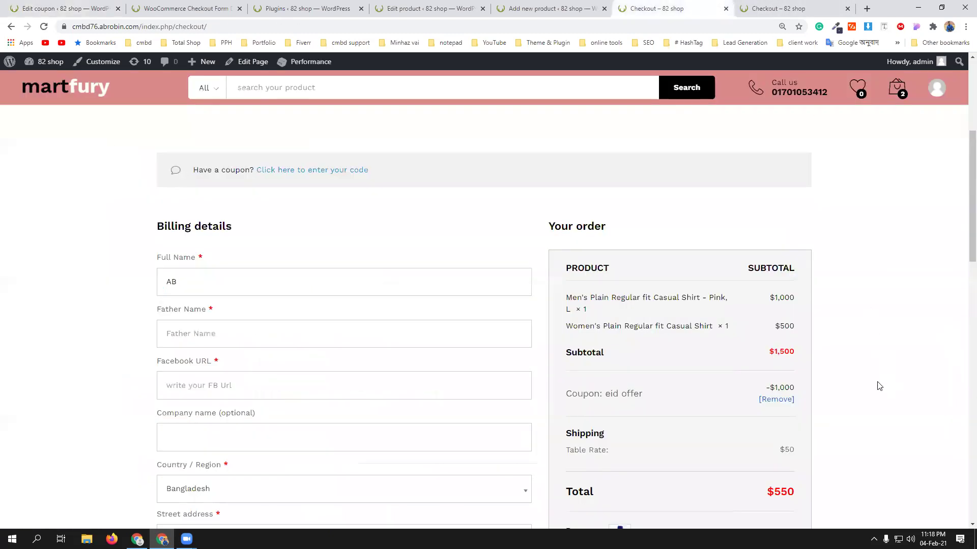
scroll(724, 414, up, 5)
mouse_move(927, 131)
mouse_move(896, 142)
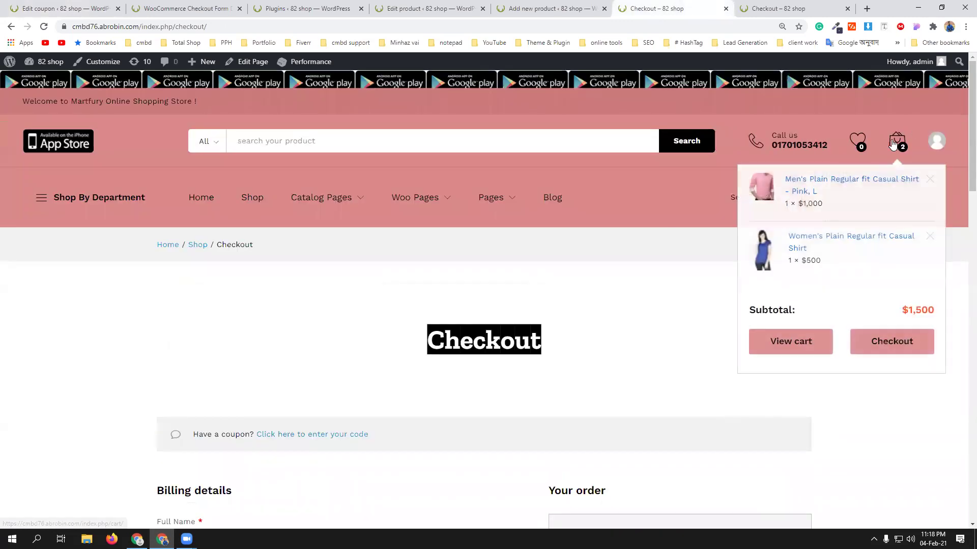
click(791, 342)
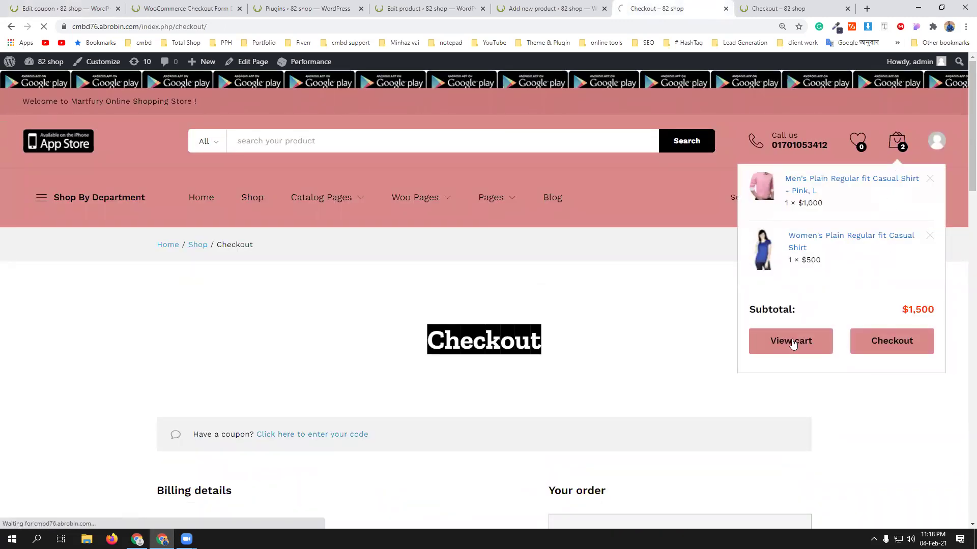
scroll(803, 356, down, 2)
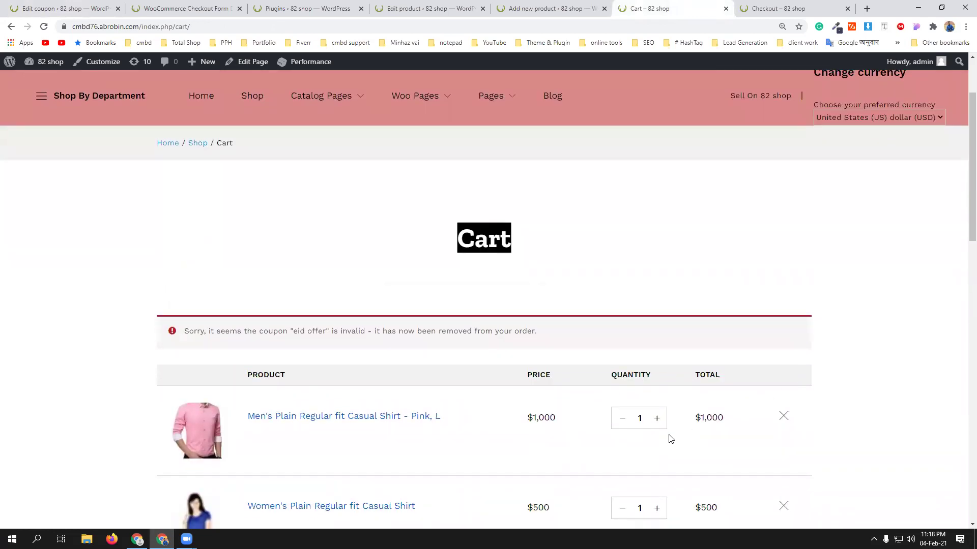
Increase the quantity of the pink Men's Plain Regular fit Casual Shirt to 6 and update the cart
click(657, 419)
click(656, 419)
click(656, 419)
click(656, 419)
click(656, 419)
scroll(811, 423, down, 3)
scroll(853, 432, up, 2)
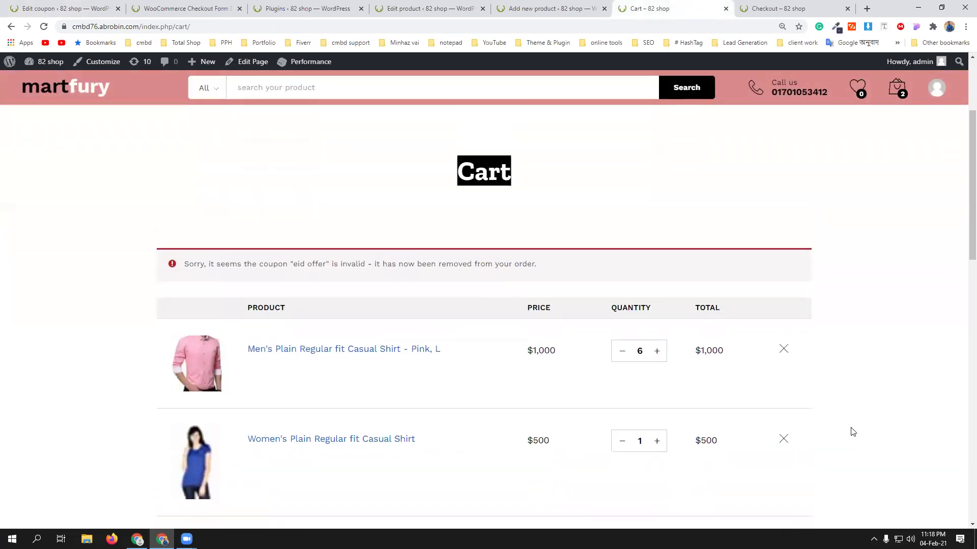
scroll(853, 432, down, 2)
click(773, 451)
scroll(883, 428, down, 1)
scroll(883, 429, up, 4)
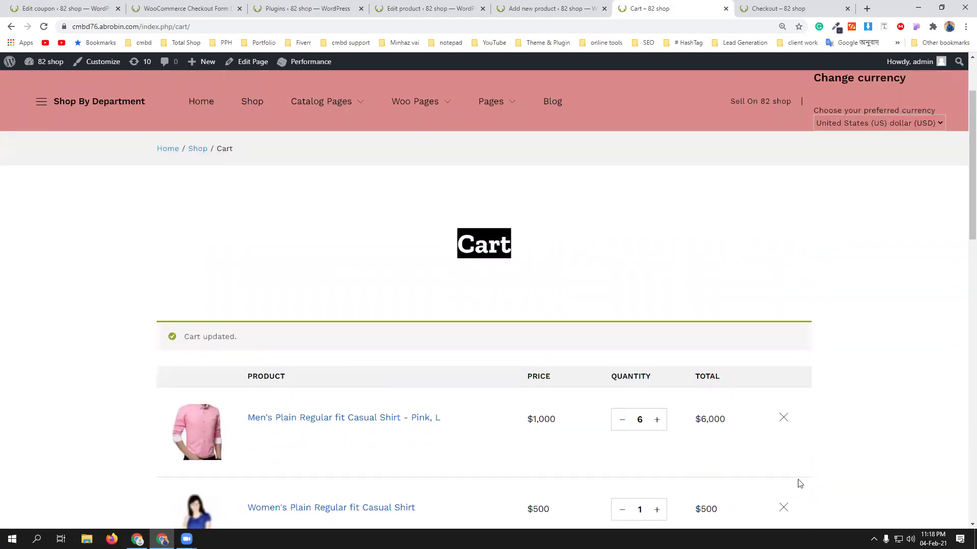
Review the updated cart's items, subtotal and shipping, and proceed to checkout to view the order summary
scroll(877, 451, down, 5)
scroll(877, 451, down, 2)
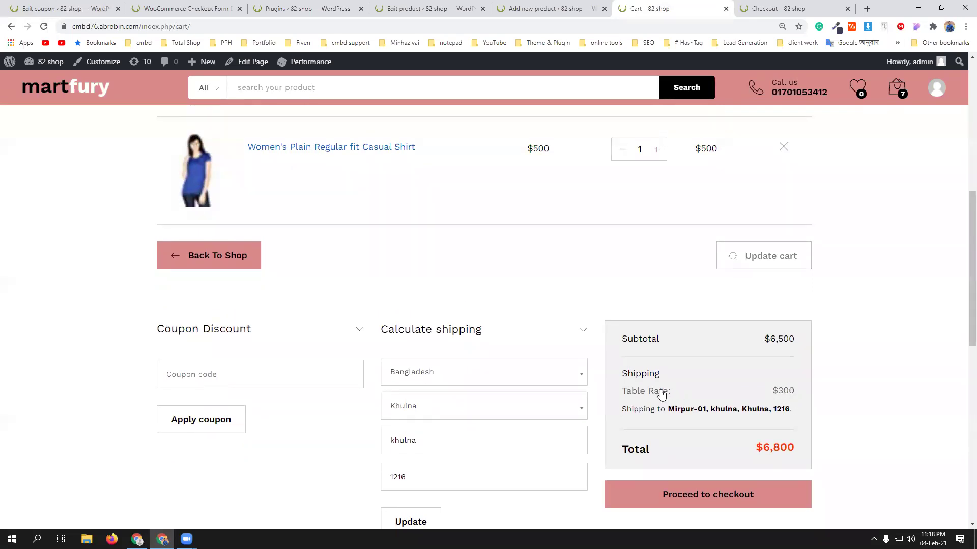
scroll(855, 431, up, 2)
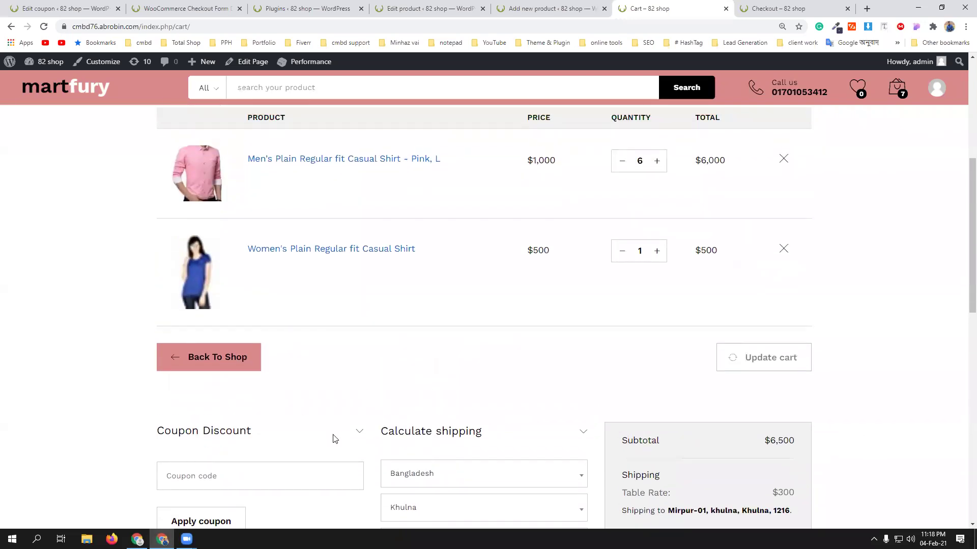
scroll(336, 438, up, 5)
scroll(335, 439, up, 1)
scroll(849, 254, down, 10)
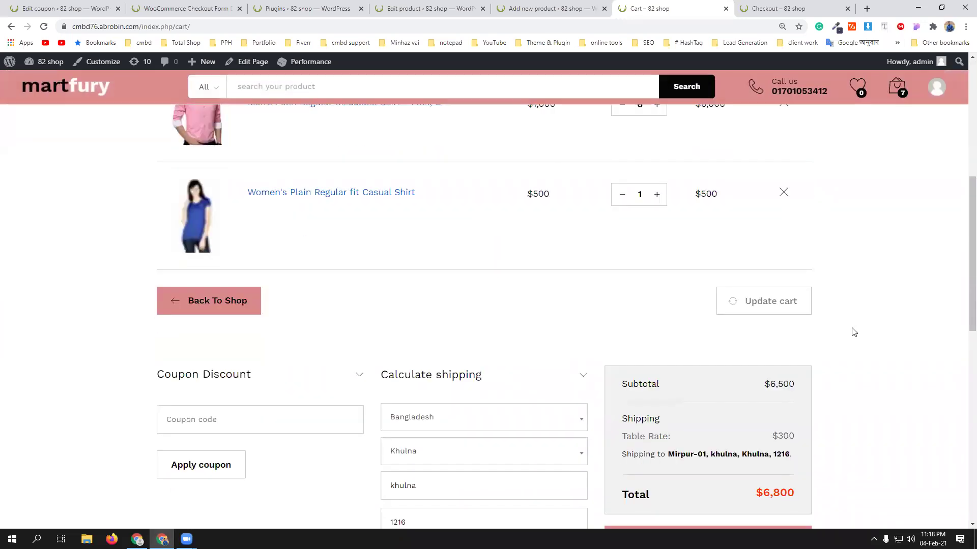
click(744, 388)
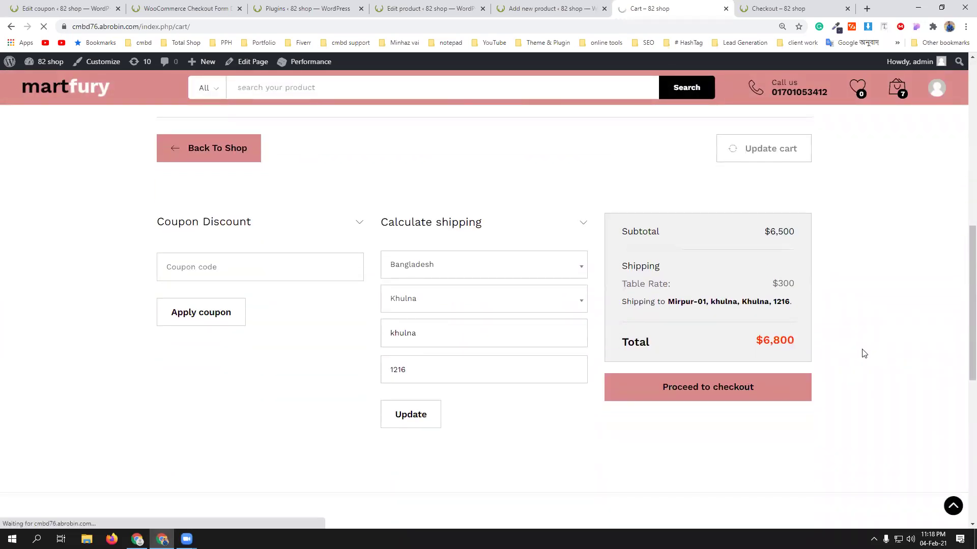
scroll(809, 361, down, 3)
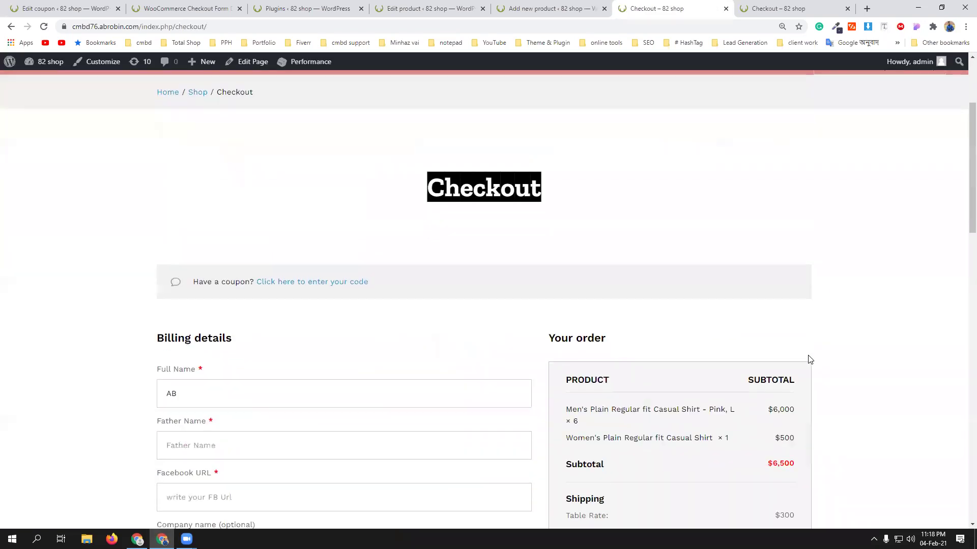
Enter the coupon code "eid Offer" on the checkout page and apply it to the order
scroll(320, 370, up, 2)
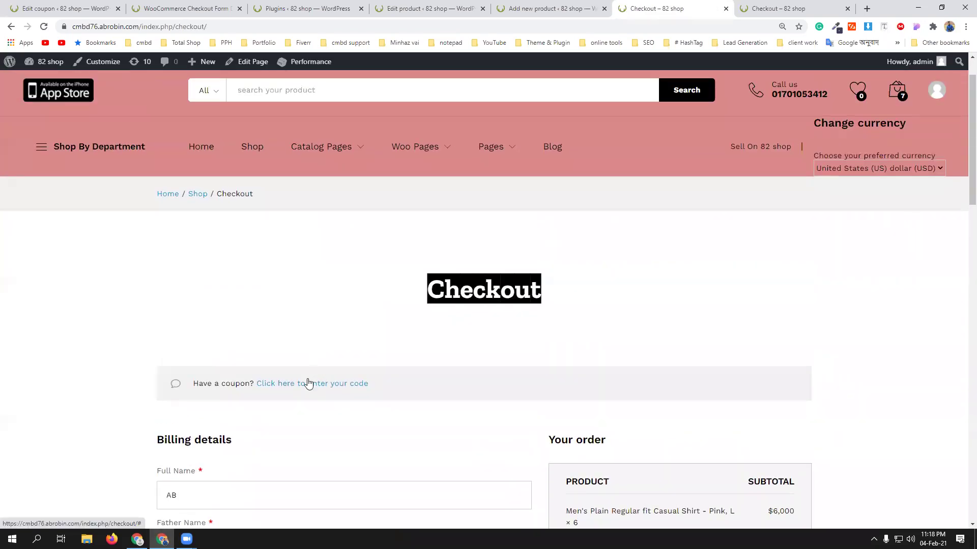
click(307, 382)
click(249, 462)
text(eid Offer)
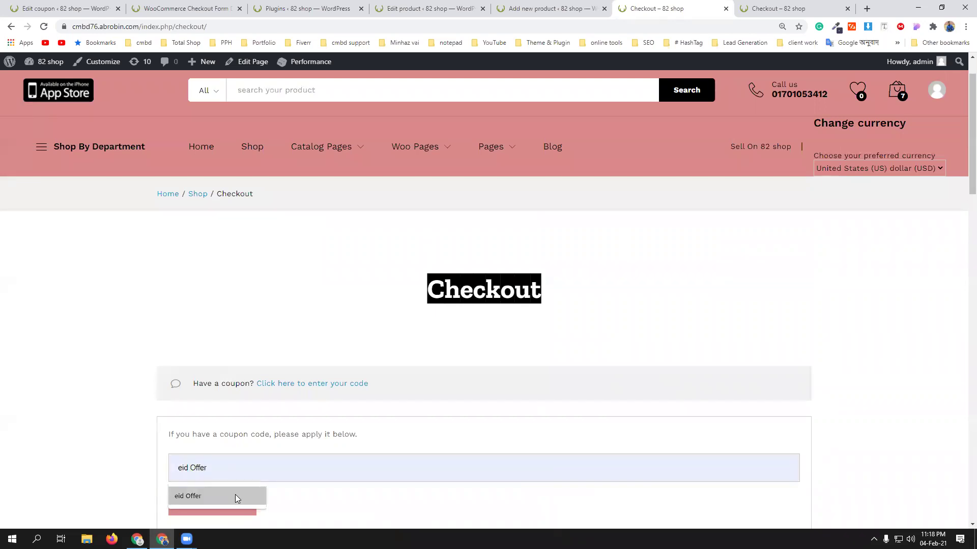
click(235, 495)
click(230, 504)
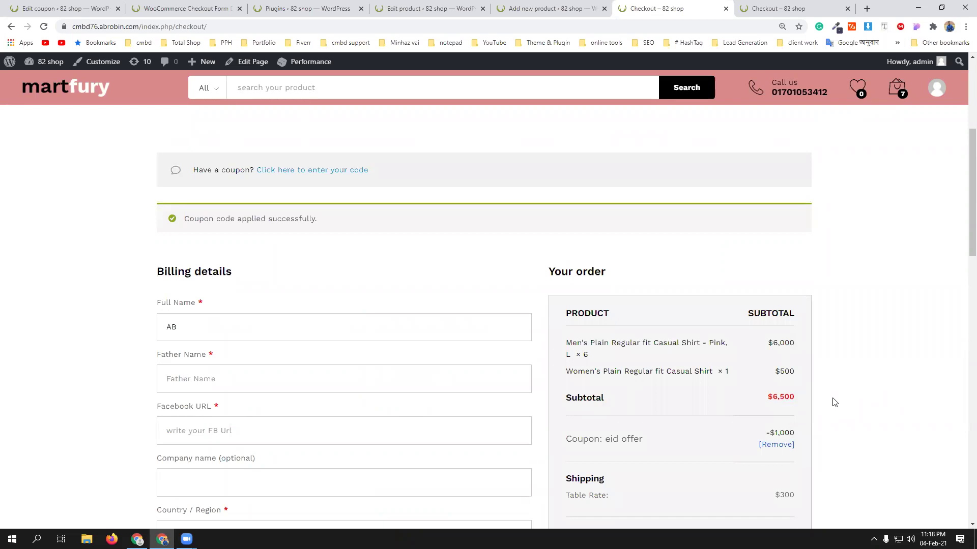
Review the Eid Offer coupon's discount type, amount and usage restrictions, comparing them with the checkout order summary
click(85, 5)
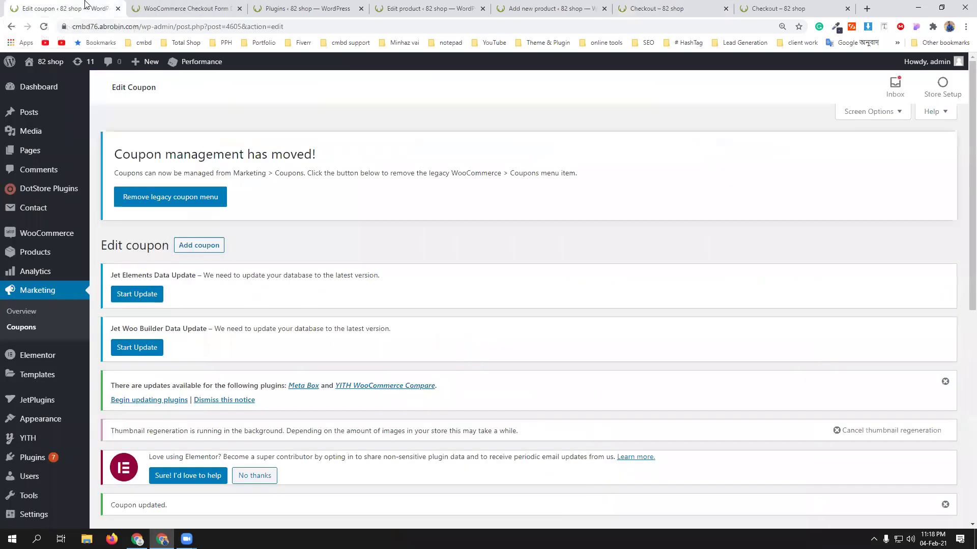
scroll(684, 370, down, 6)
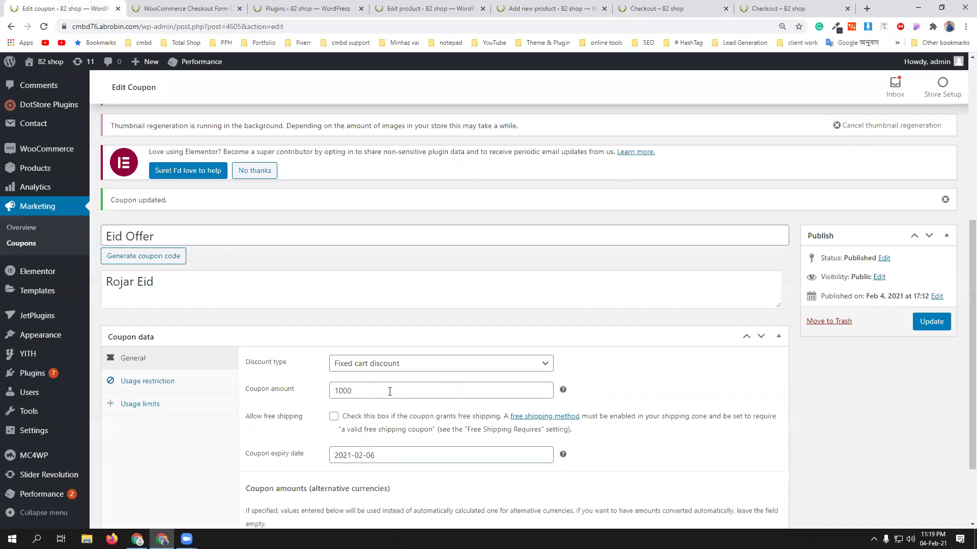
scroll(187, 337, down, 1)
click(185, 335)
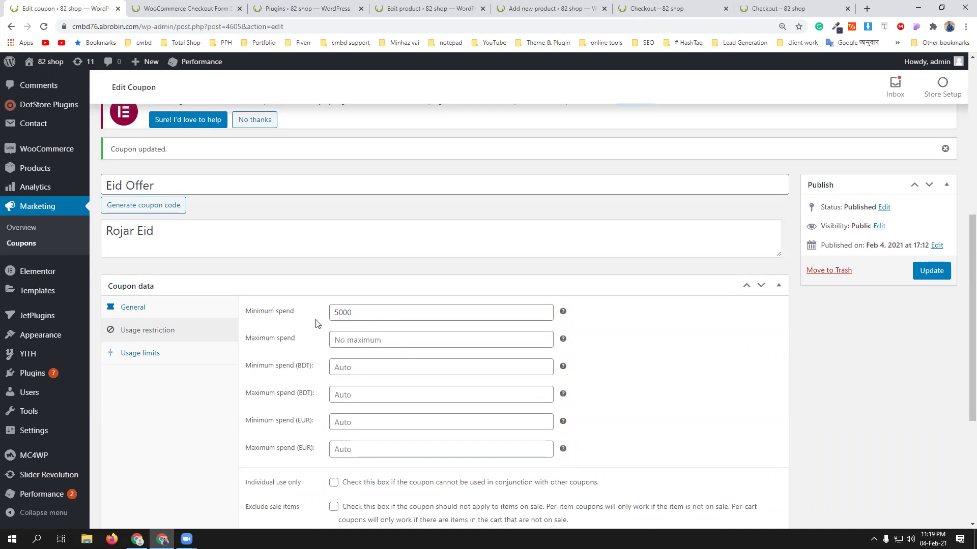
click(191, 312)
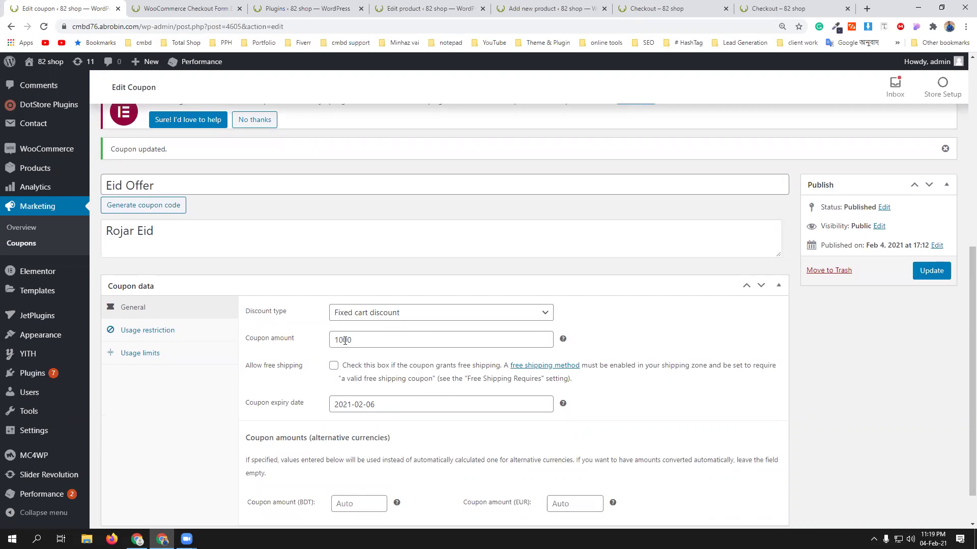
click(654, 5)
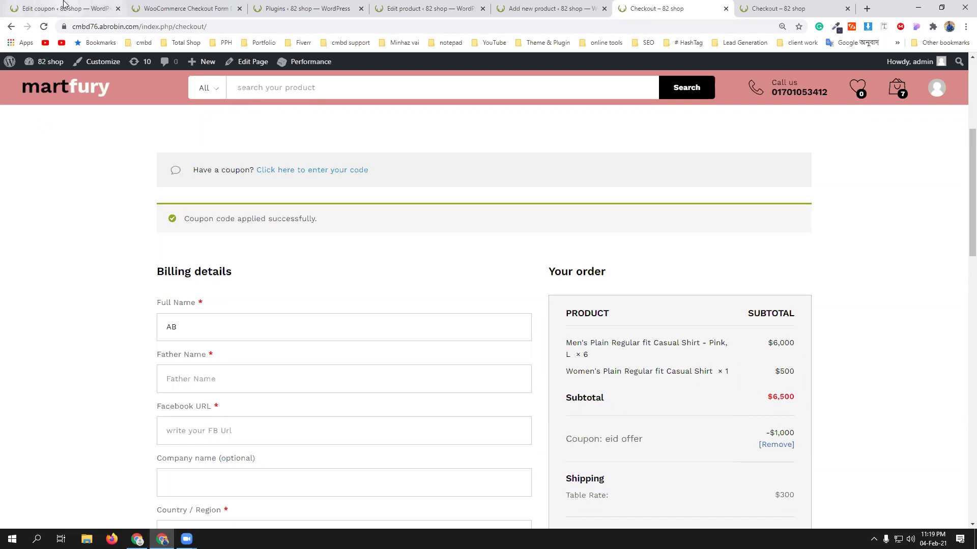
click(64, 8)
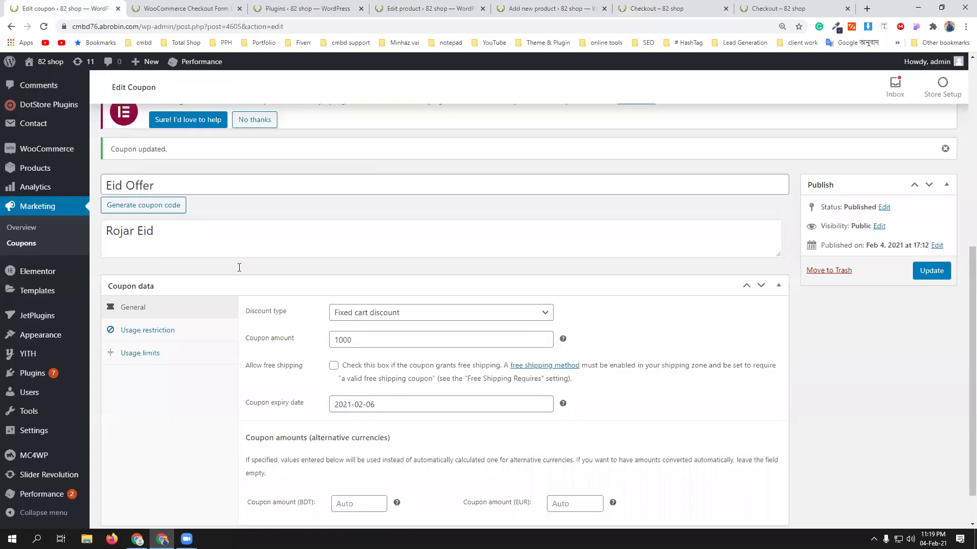
click(170, 330)
scroll(661, 433, down, 2)
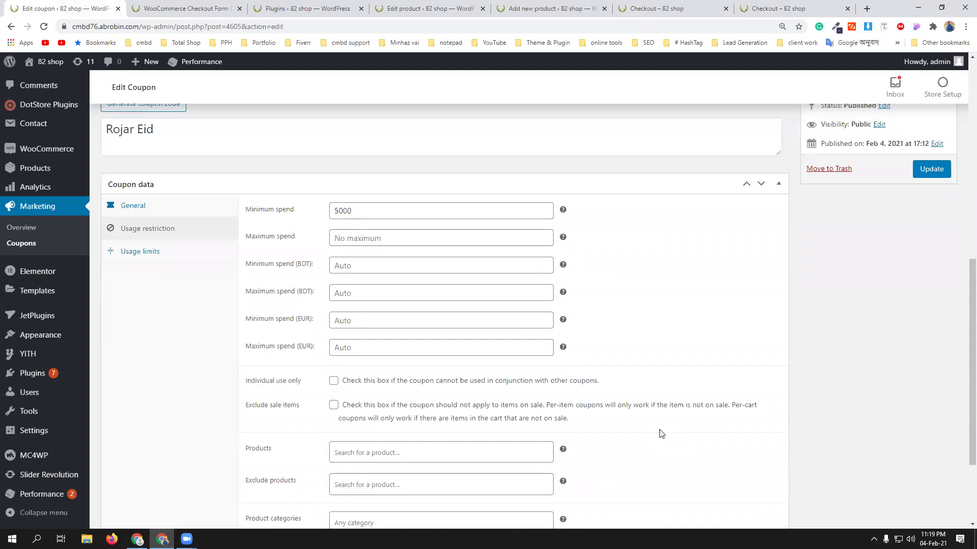
scroll(661, 433, down, 1)
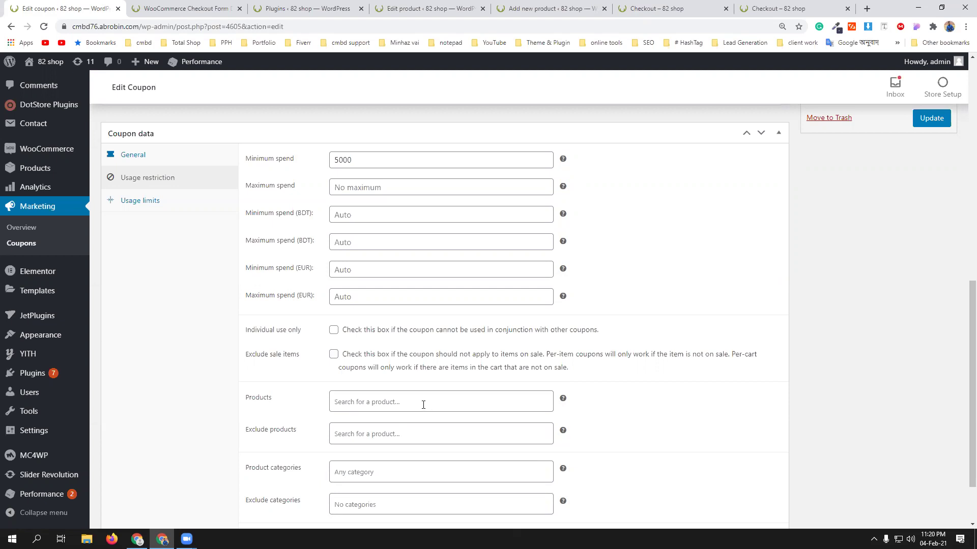
Search the coupon's Products restriction for "man" and check the exact product names in the store's mini cart
scroll(421, 406, down, 1)
click(366, 352)
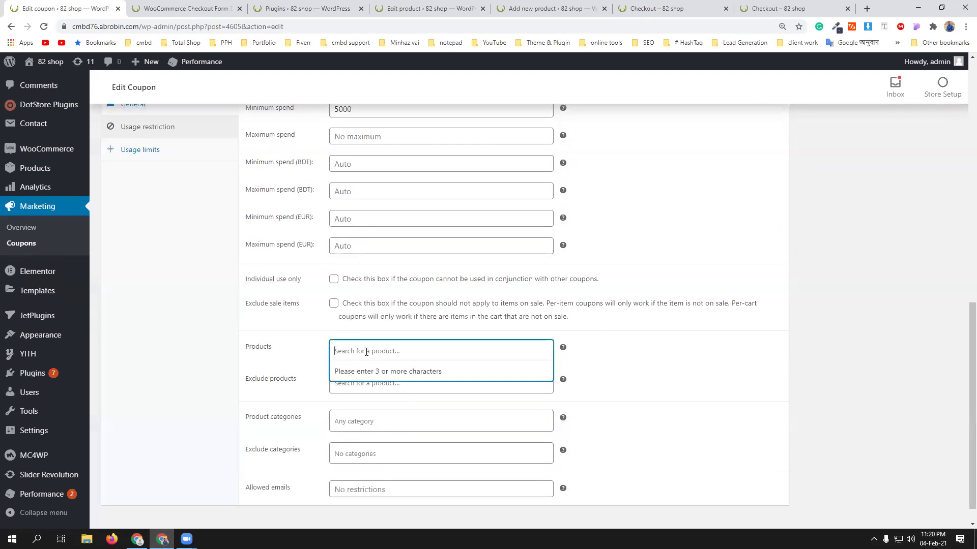
text(man)
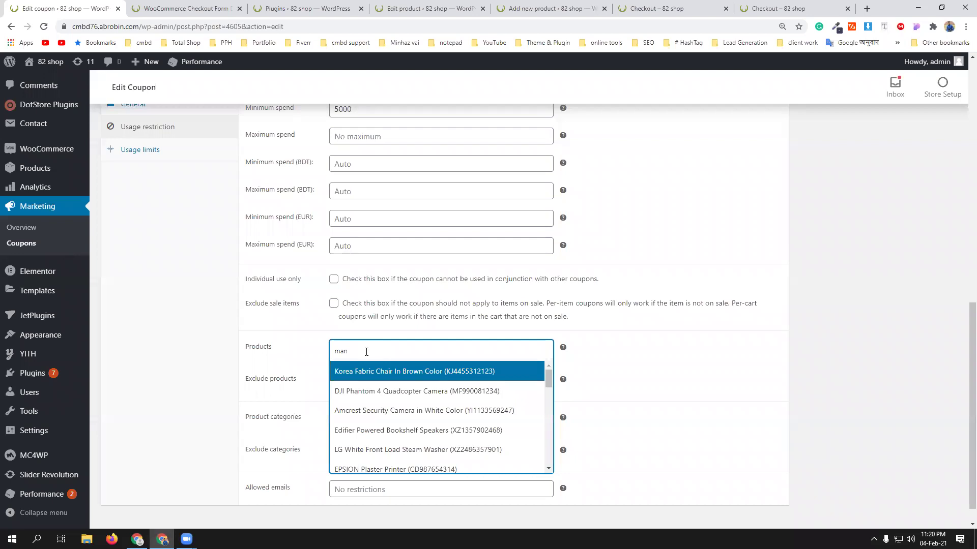
scroll(398, 415, down, 2)
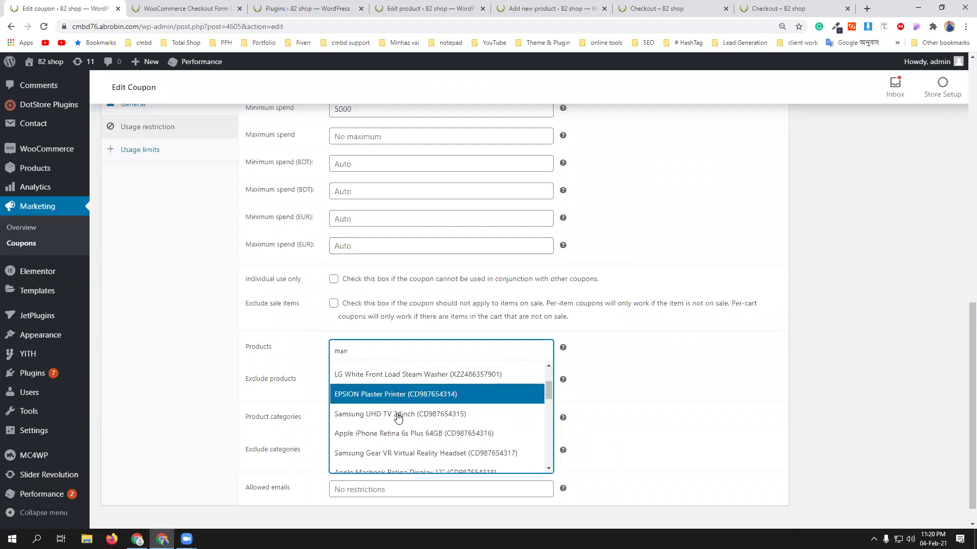
click(656, 8)
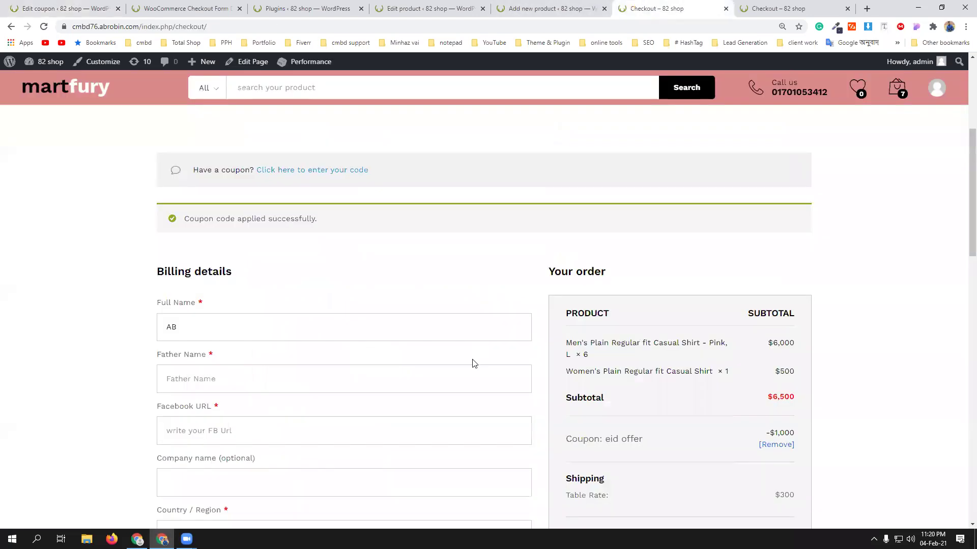
click(771, 8)
scroll(395, 405, up, 3)
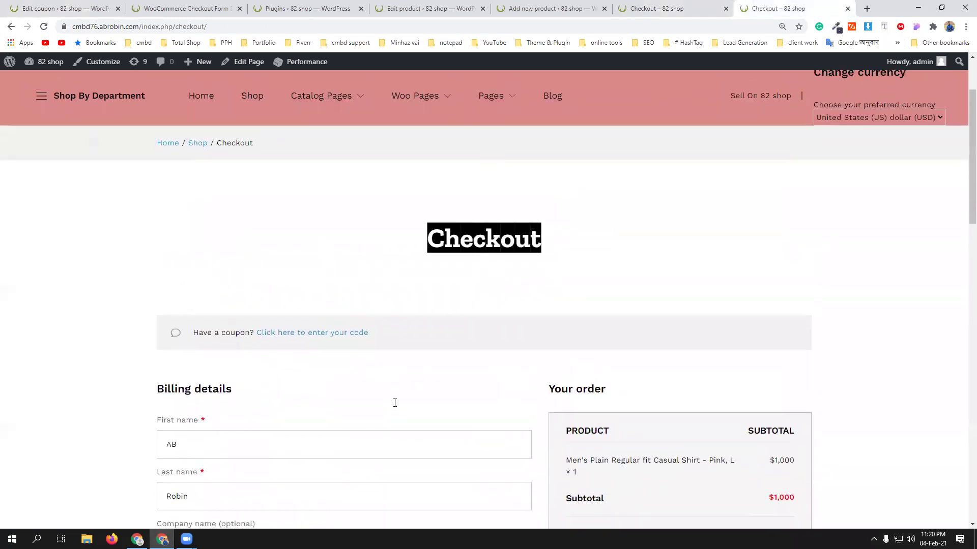
scroll(395, 405, up, 2)
mouse_move(899, 144)
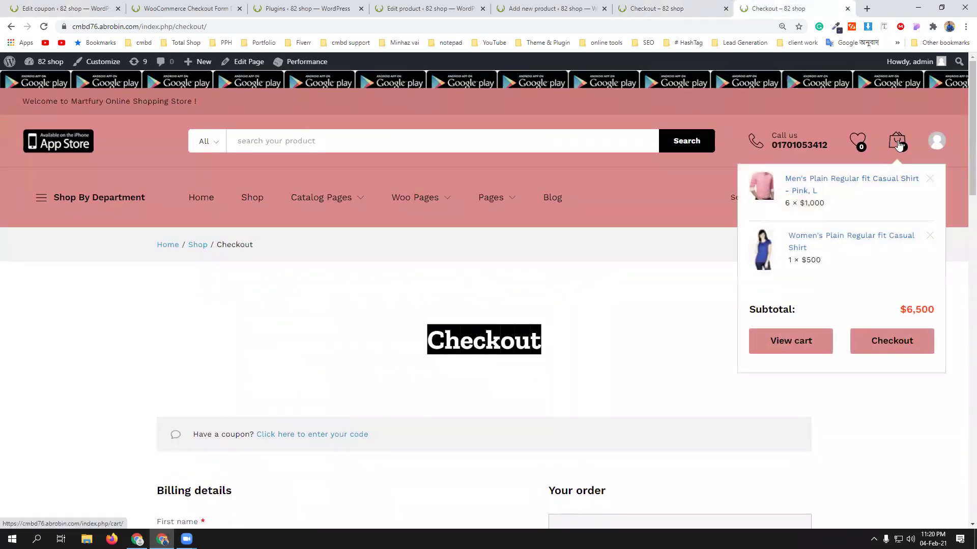
click(89, 8)
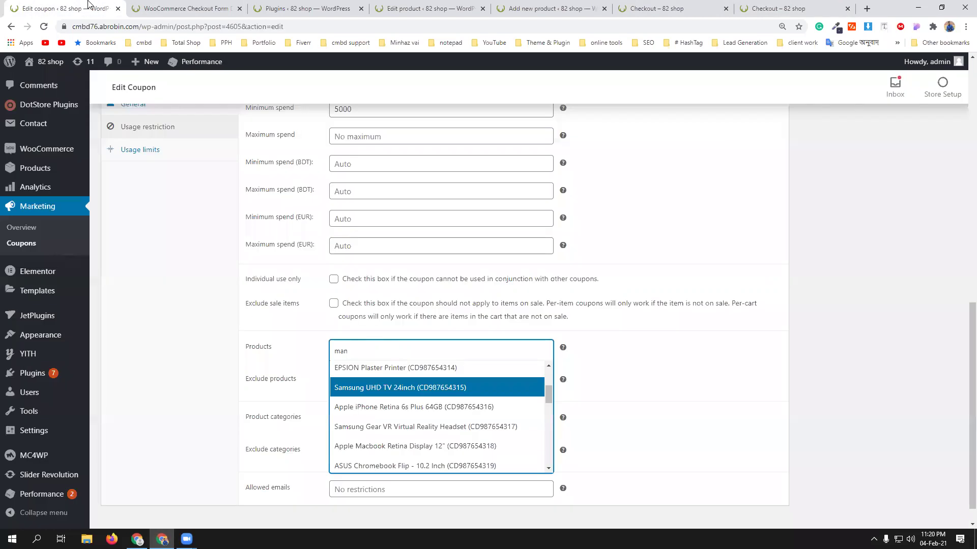
Search the coupon's Products restriction for "men" instead and browse the matching products
key(BackSpace)
key(BackSpace)
key(BackSpace)
text(mwn)
key(BackSpace)
key(BackSpace)
text(en)
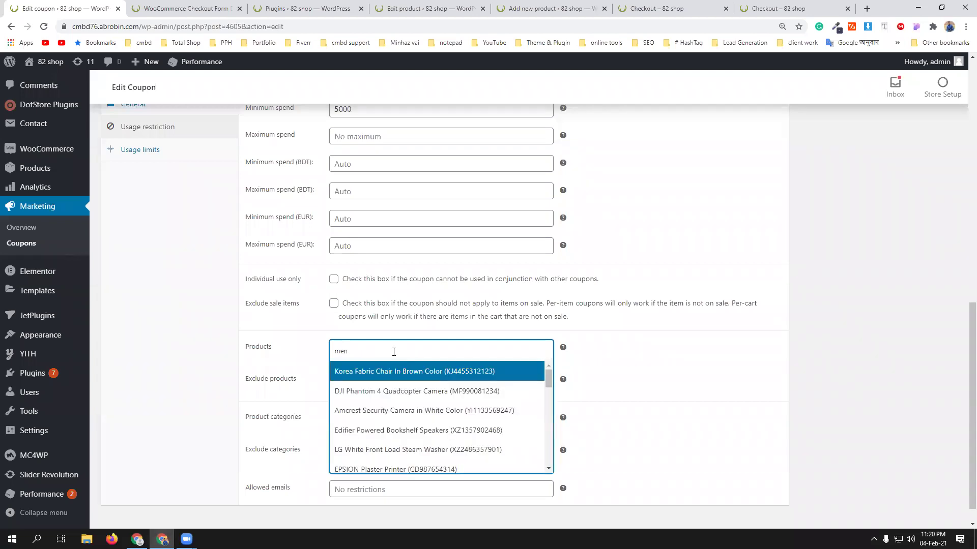
scroll(422, 427, down, 4)
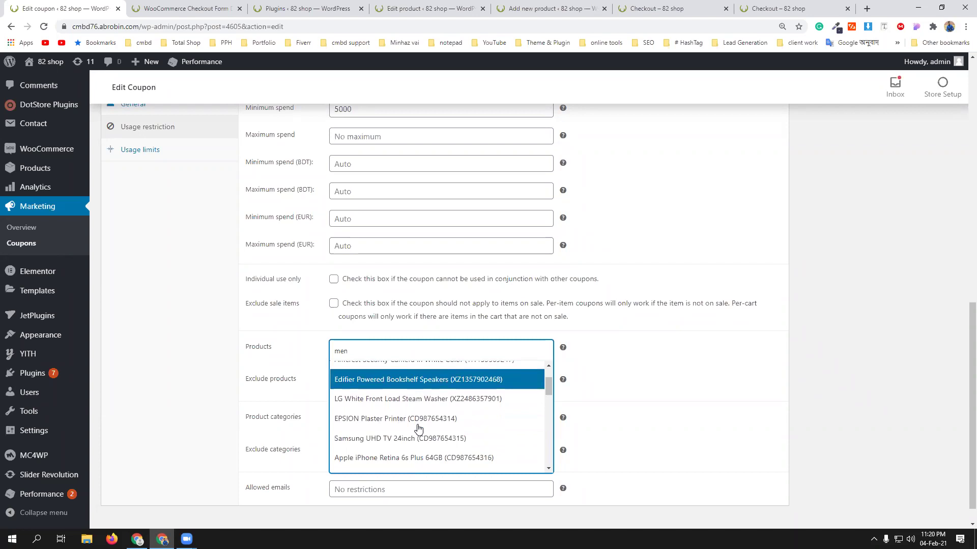
scroll(418, 429, down, 2)
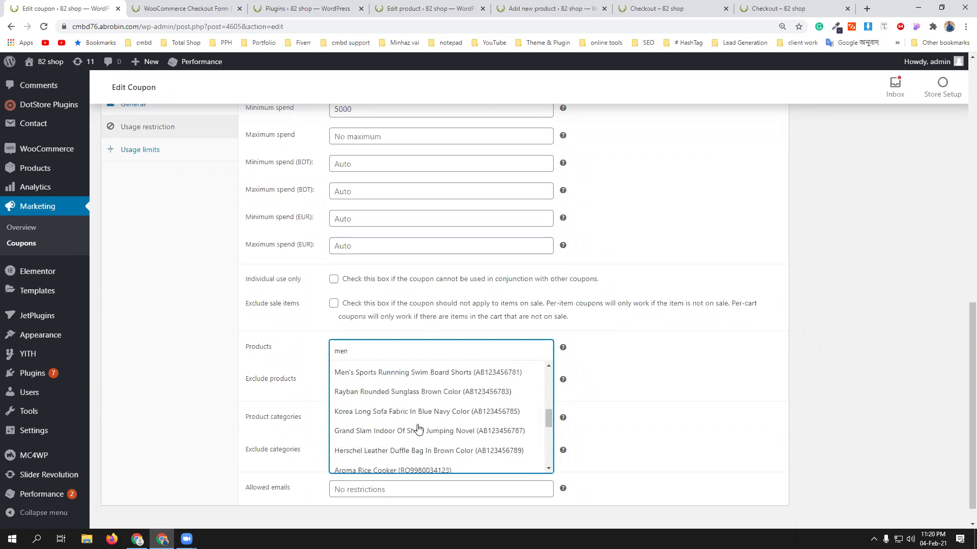
scroll(418, 428, up, 1)
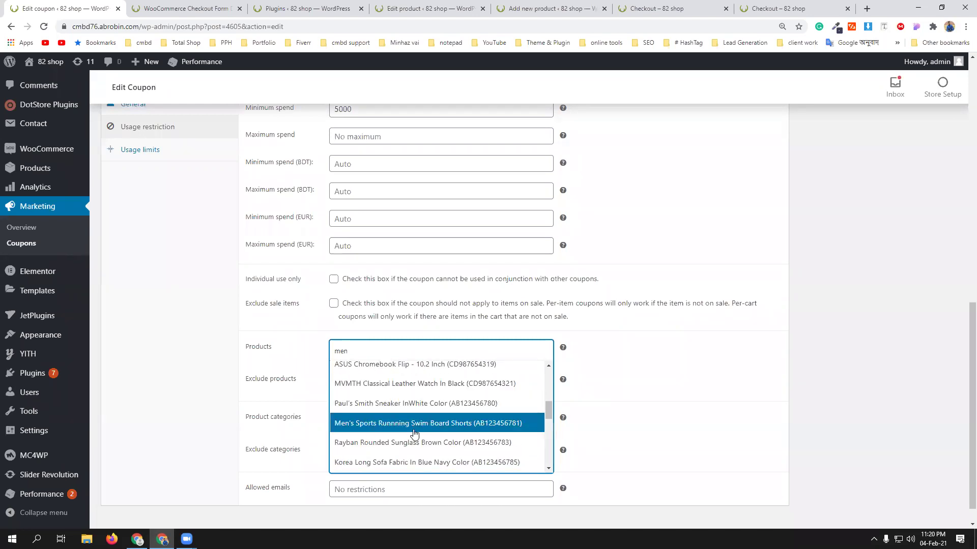
Search for "men's p", add Men's Plain Regular fit Casual Shirt (cmbd) to the coupon's Products restriction, and remove it again
click(392, 350)
click(393, 349)
text(mw)
key(BackSpace)
key(BackSpace)
text(men's p)
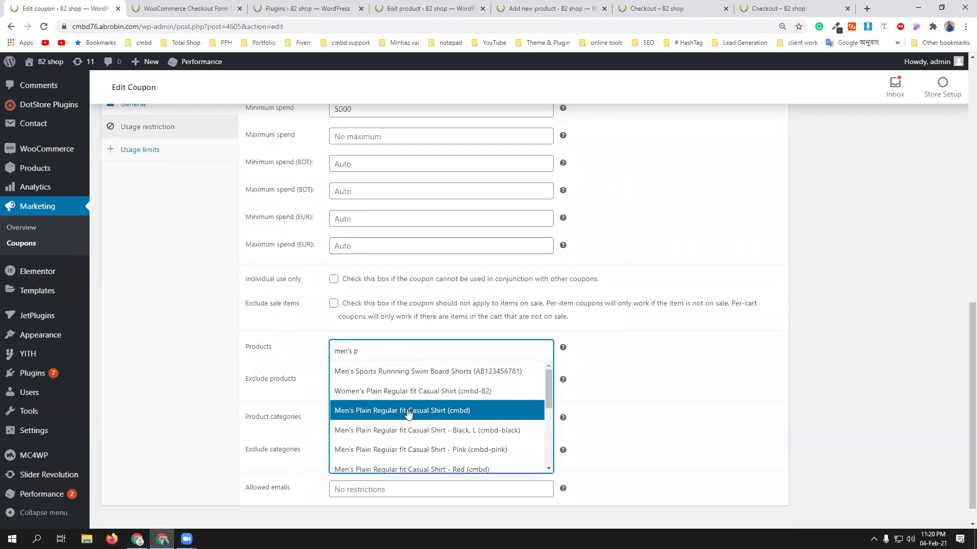
click(407, 412)
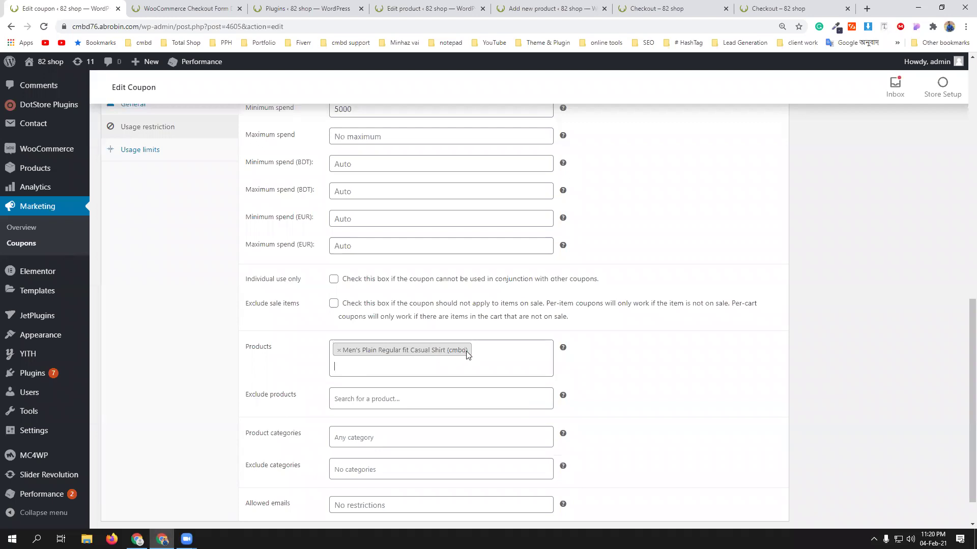
click(340, 351)
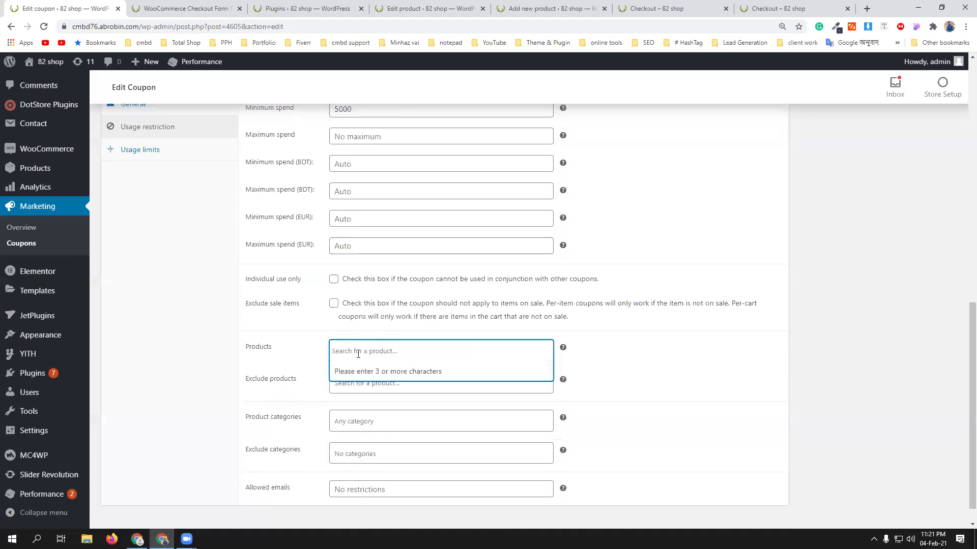
Search for "men's plain", look through the shirt variations, and restrict the coupon to Men's Plain Regular fit Casual Shirt (cmbd)
click(371, 352)
click(370, 352)
text(men)
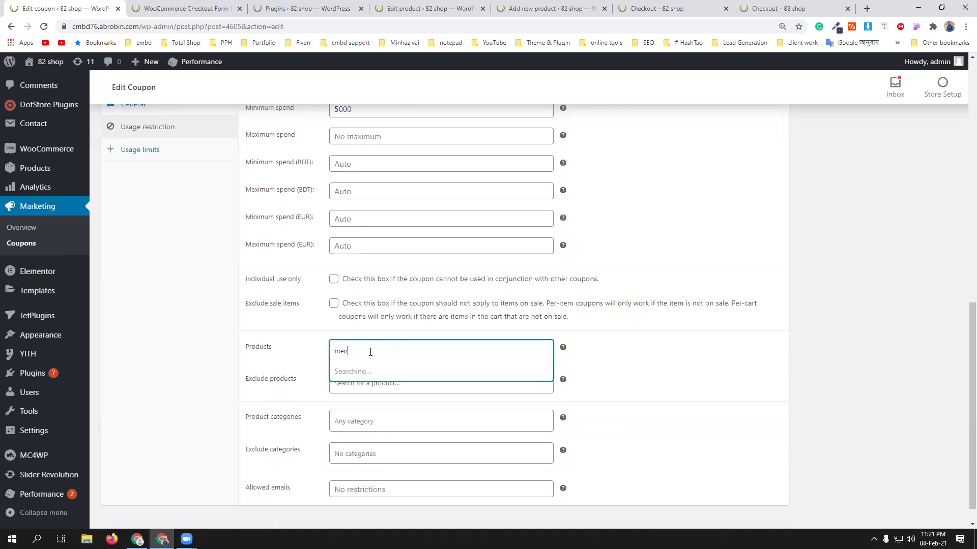
text('s plain)
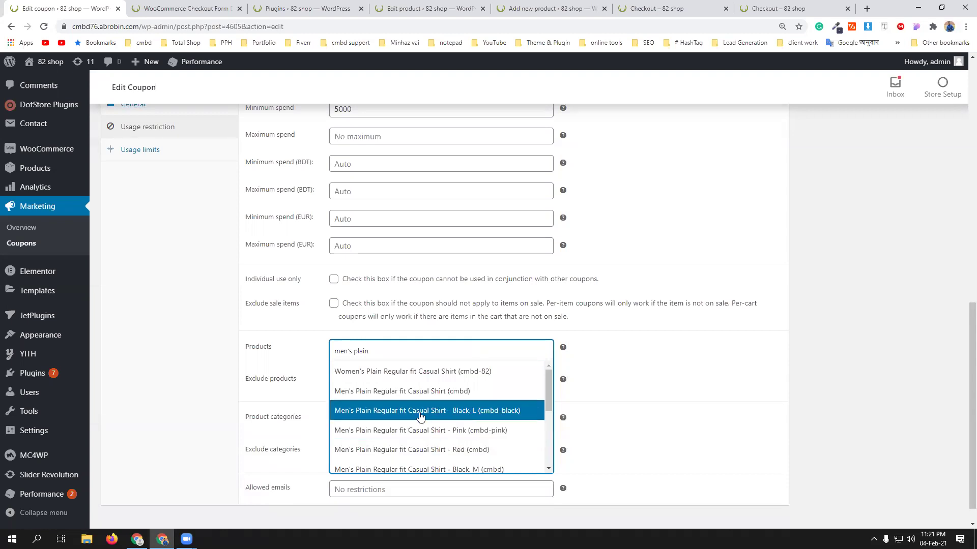
scroll(419, 418, down, 1)
scroll(430, 416, down, 1)
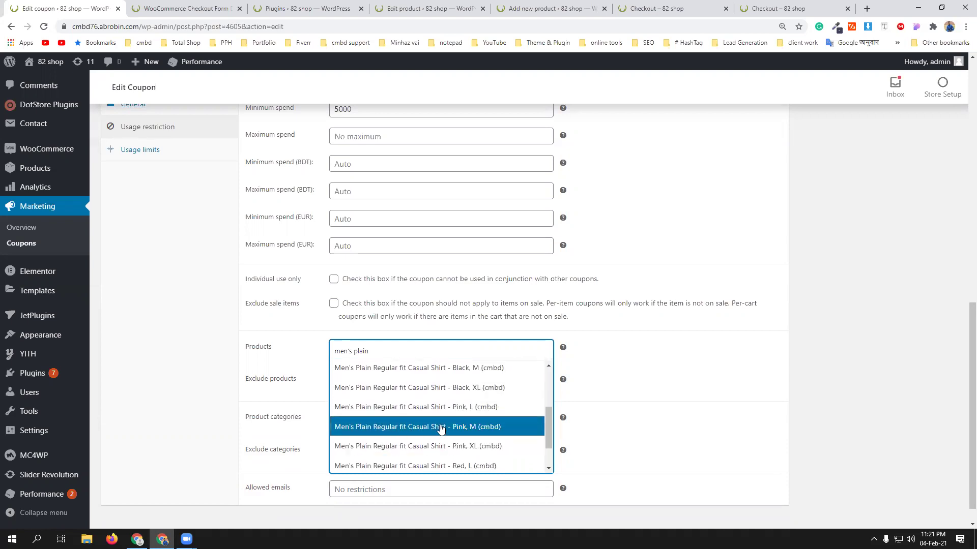
scroll(441, 430, down, 1)
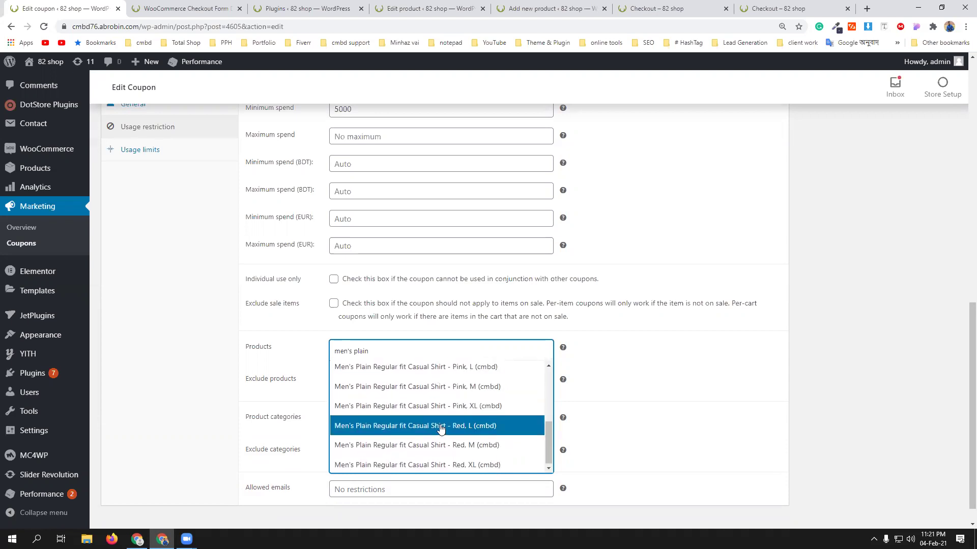
scroll(440, 430, up, 2)
scroll(440, 430, up, 1)
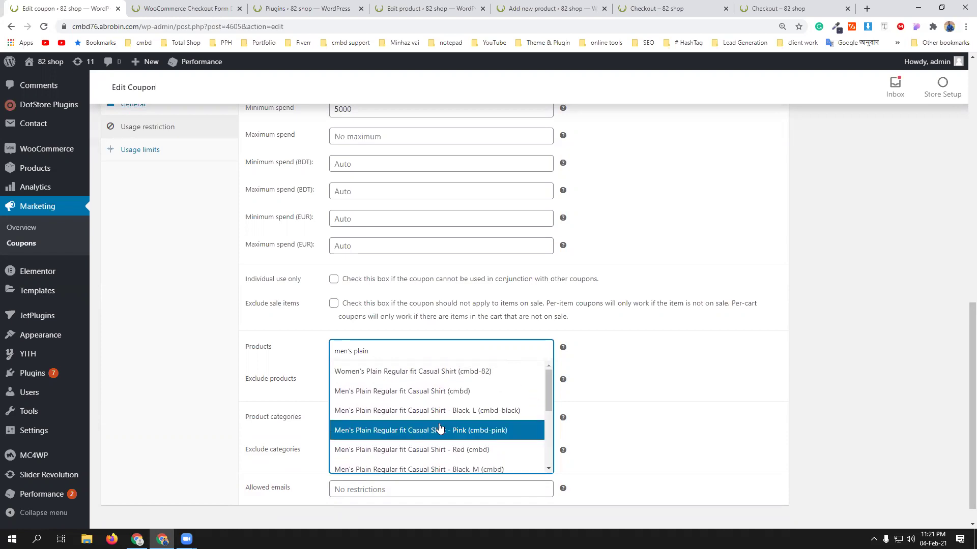
click(417, 396)
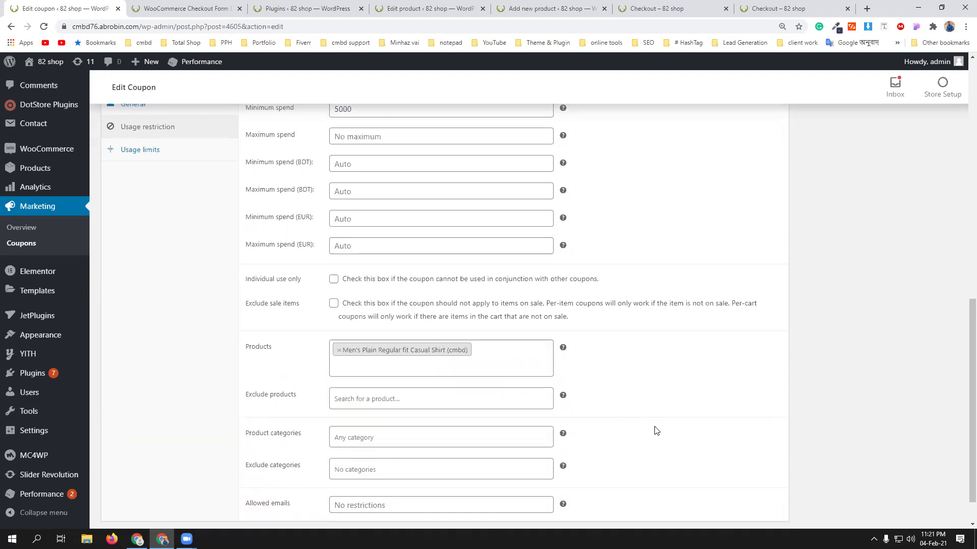
Change the Eid Offer coupon to a Percentage discount with a coupon amount of 10
scroll(656, 432, up, 5)
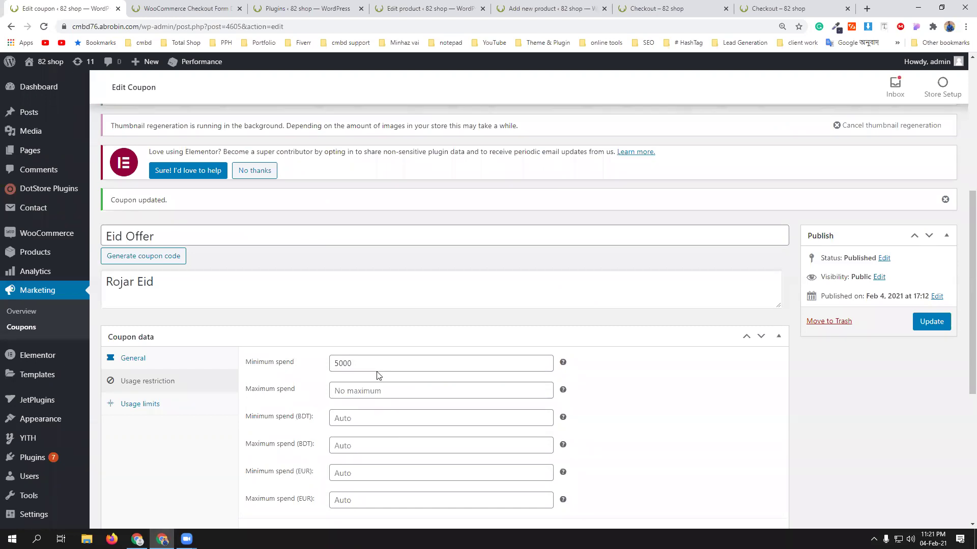
scroll(405, 404, down, 4)
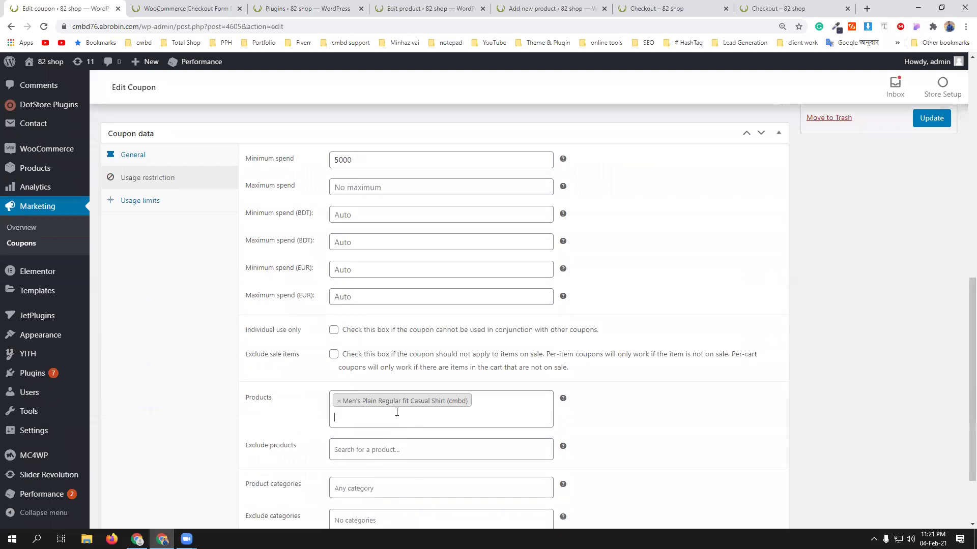
scroll(387, 417, up, 1)
scroll(387, 418, up, 3)
click(150, 363)
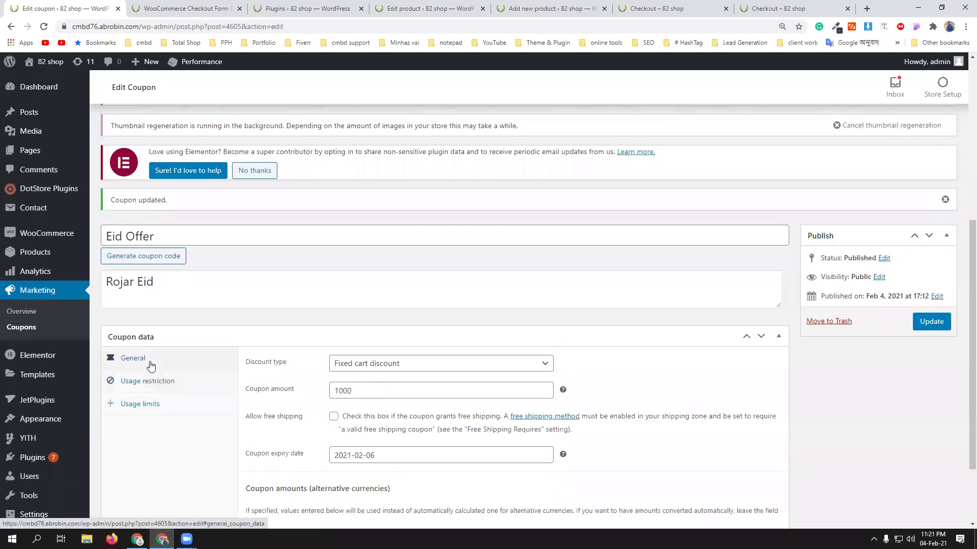
click(449, 367)
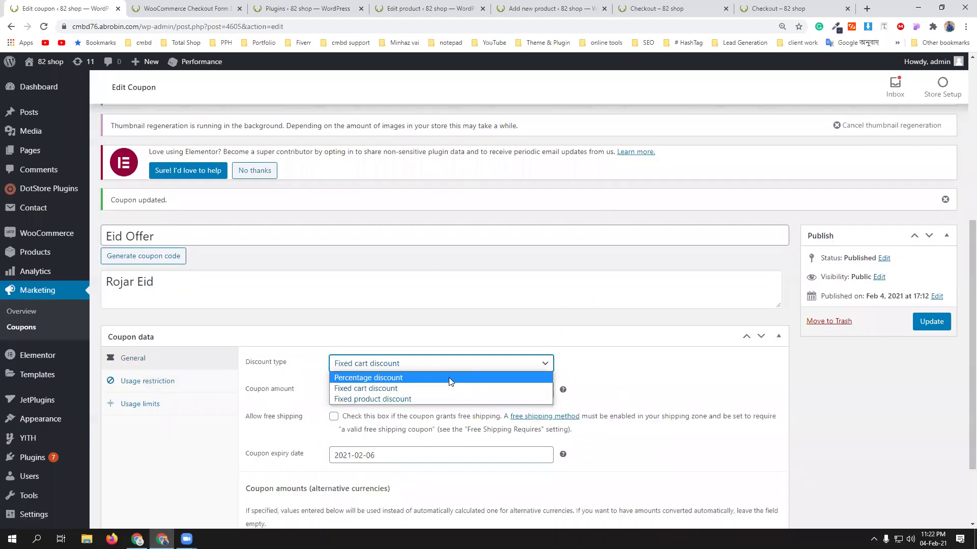
click(449, 377)
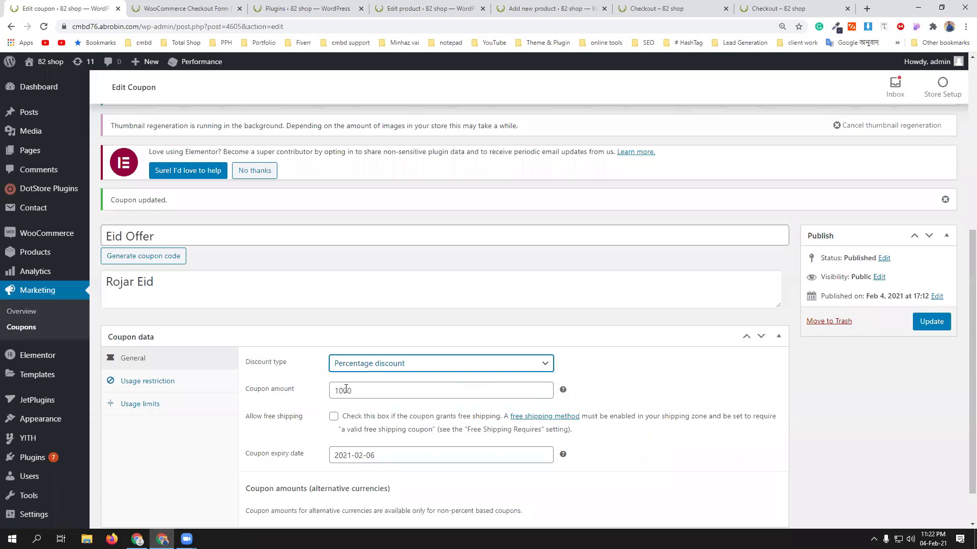
drag(342, 391, 407, 390)
key(BackSpace)
click(621, 381)
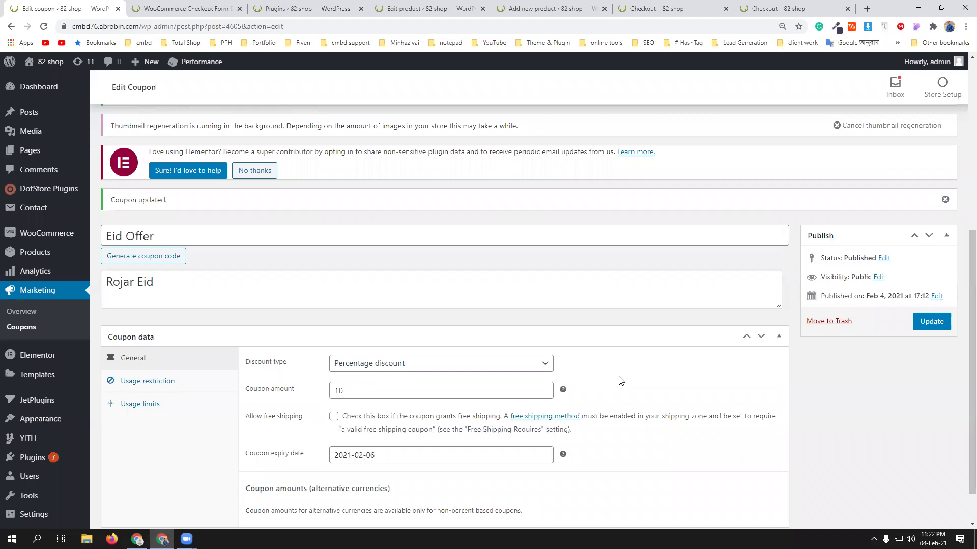
Switch the discount type to Fixed product discount and back to Percentage discount, and update the coupon
click(538, 368)
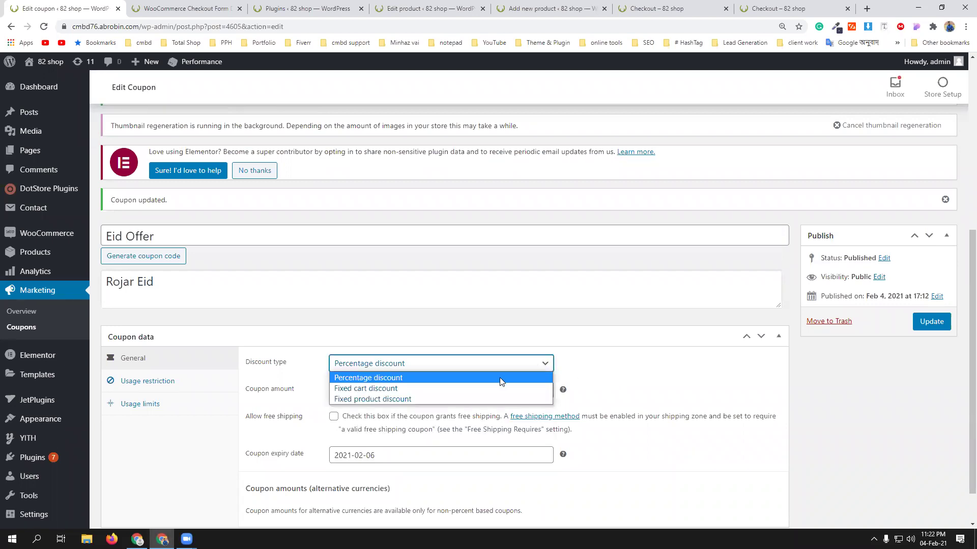
click(482, 399)
click(464, 364)
click(450, 377)
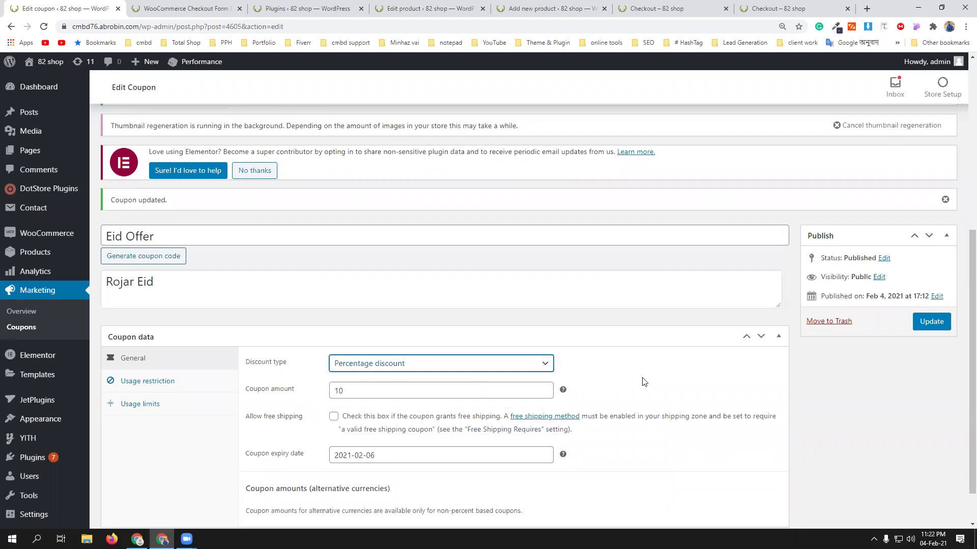
click(931, 321)
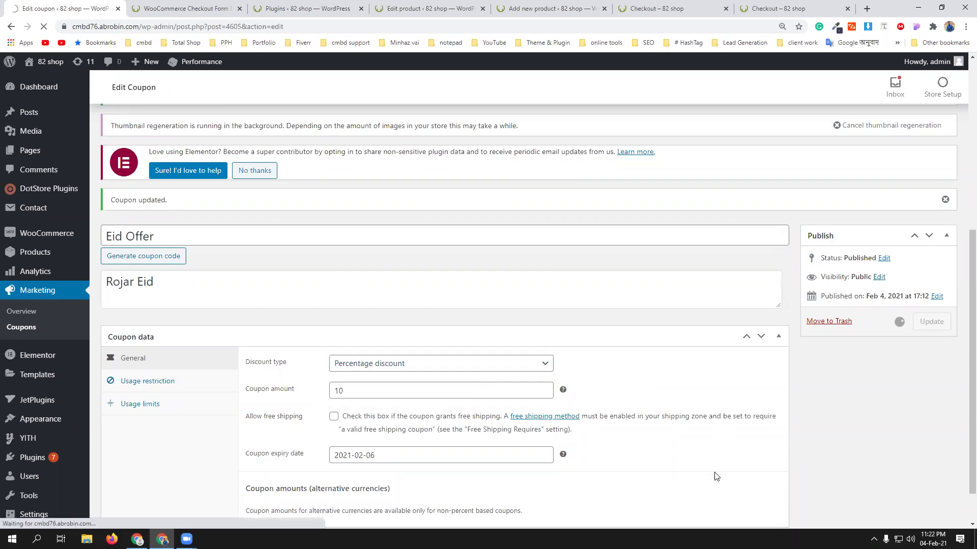
Reload the store's checkout page and check the coupon discount on the order
click(671, 8)
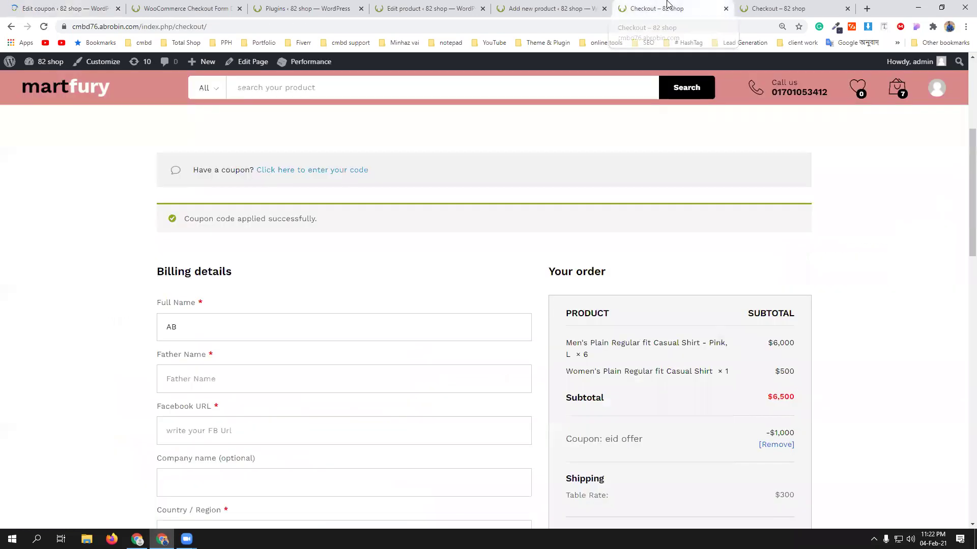
click(44, 26)
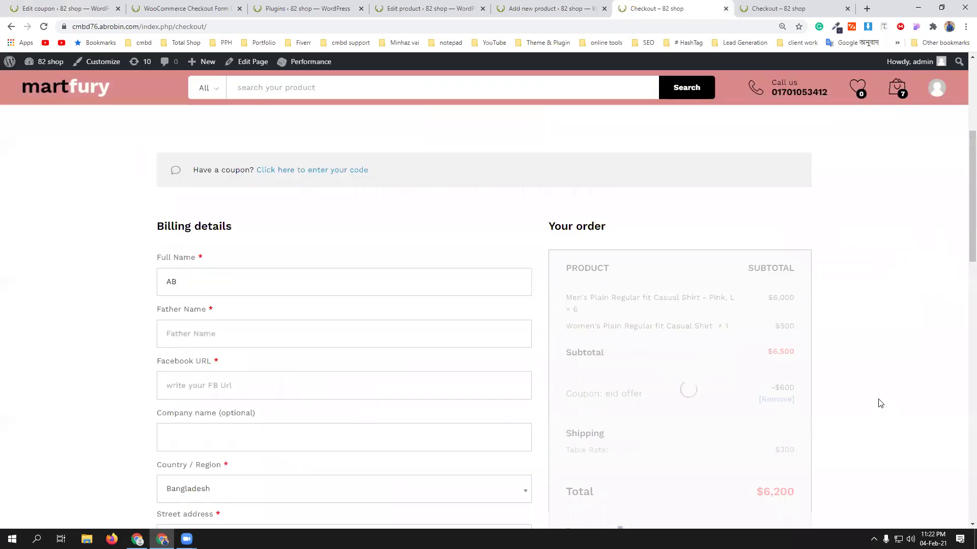
scroll(880, 403, up, 1)
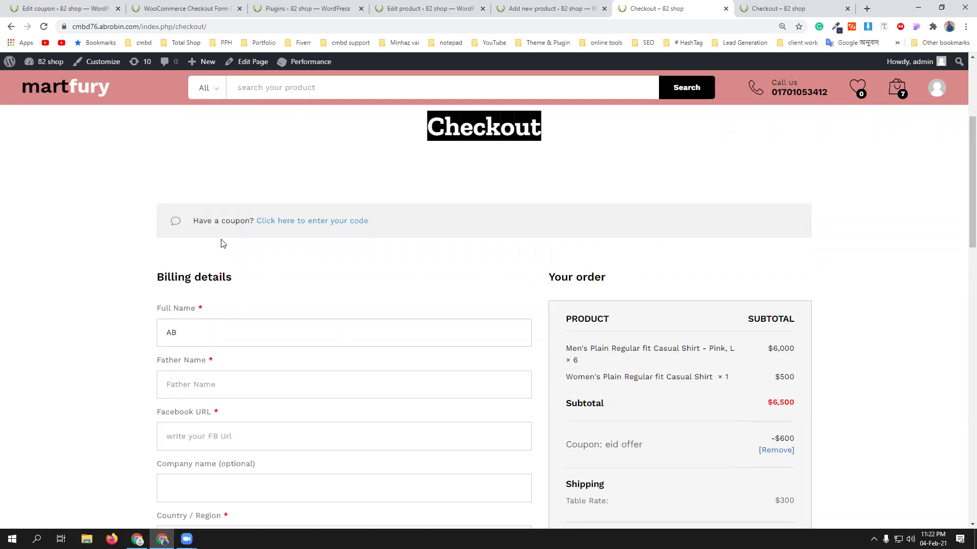
Review the coupon's discount amount, minimum spend and Products restriction in its general and usage restriction settings
click(100, 8)
scroll(560, 404, down, 3)
scroll(583, 401, down, 2)
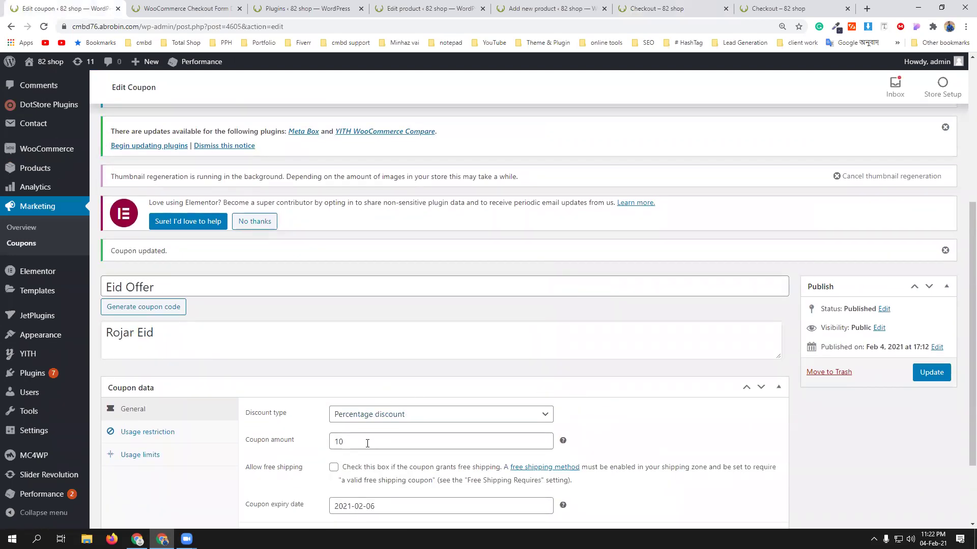
scroll(371, 443, down, 2)
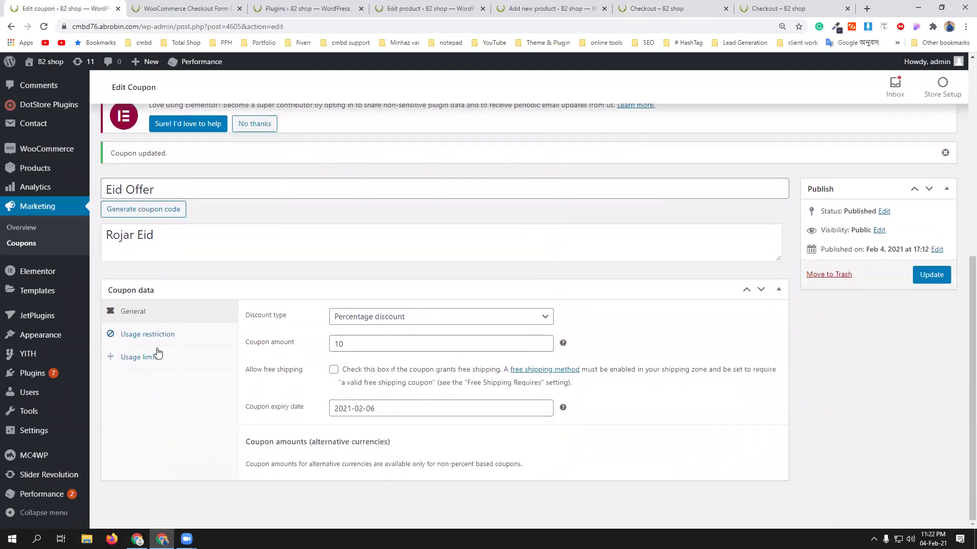
click(156, 336)
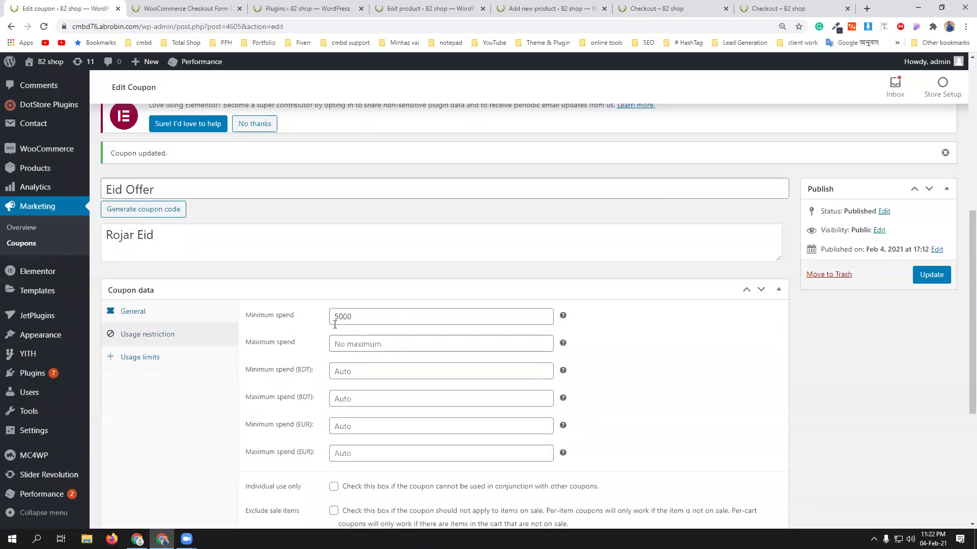
scroll(401, 400, down, 3)
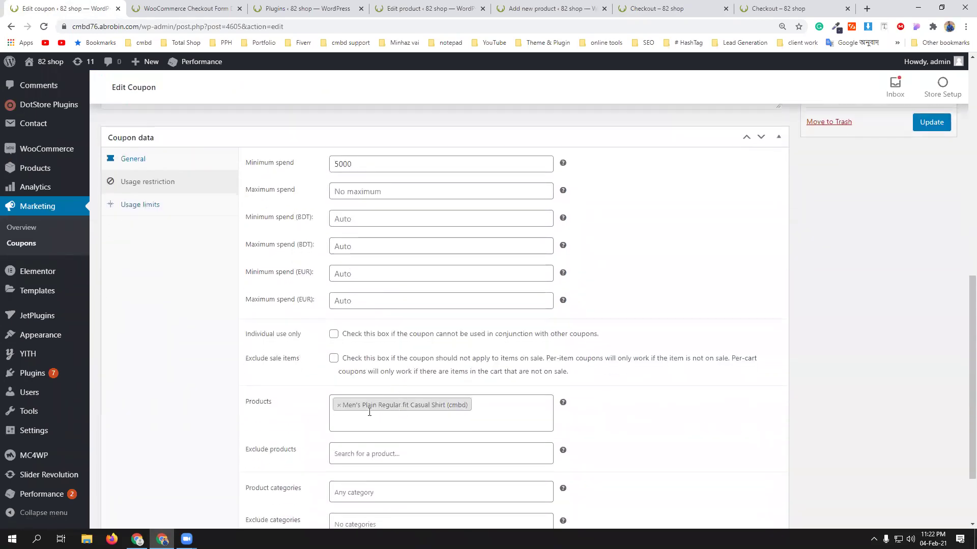
Open the store's cart, reduce the Men's Plain Regular fit Casual Shirt quantity to 4, and update the cart
click(783, 8)
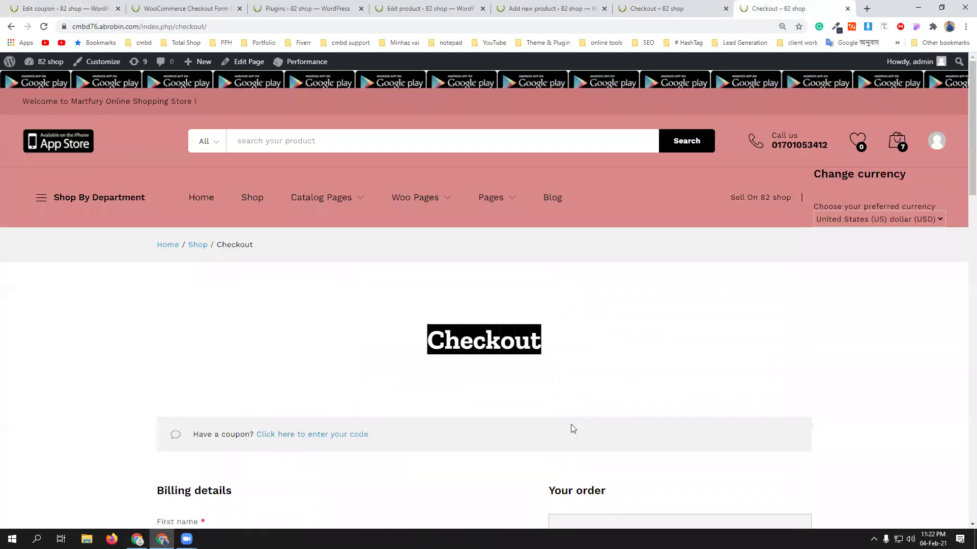
scroll(571, 427, down, 4)
scroll(571, 425, up, 5)
mouse_move(897, 136)
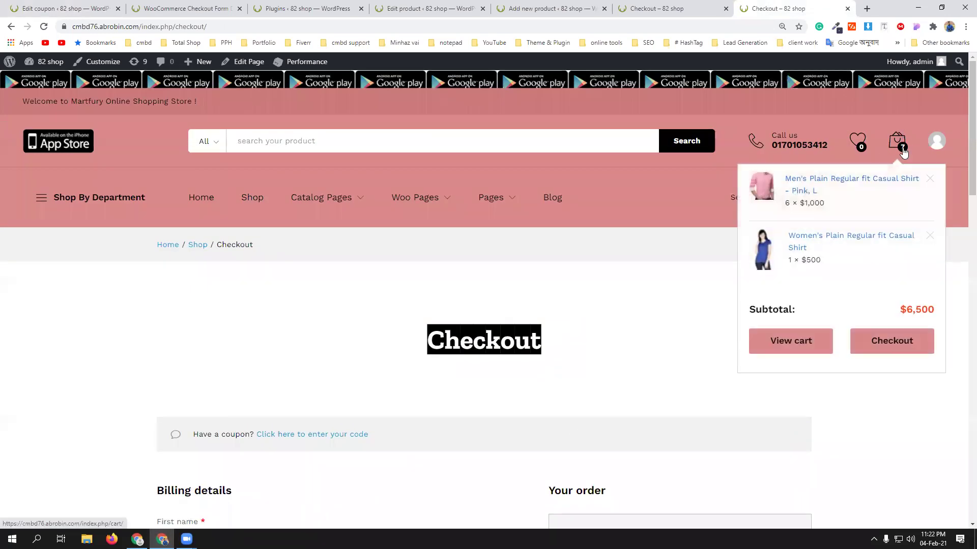
click(802, 343)
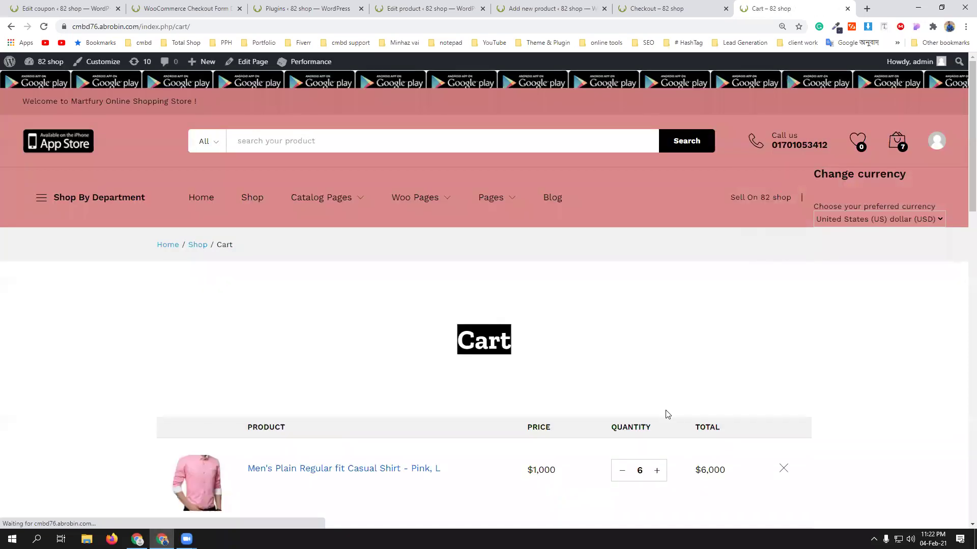
scroll(654, 414, down, 2)
click(623, 369)
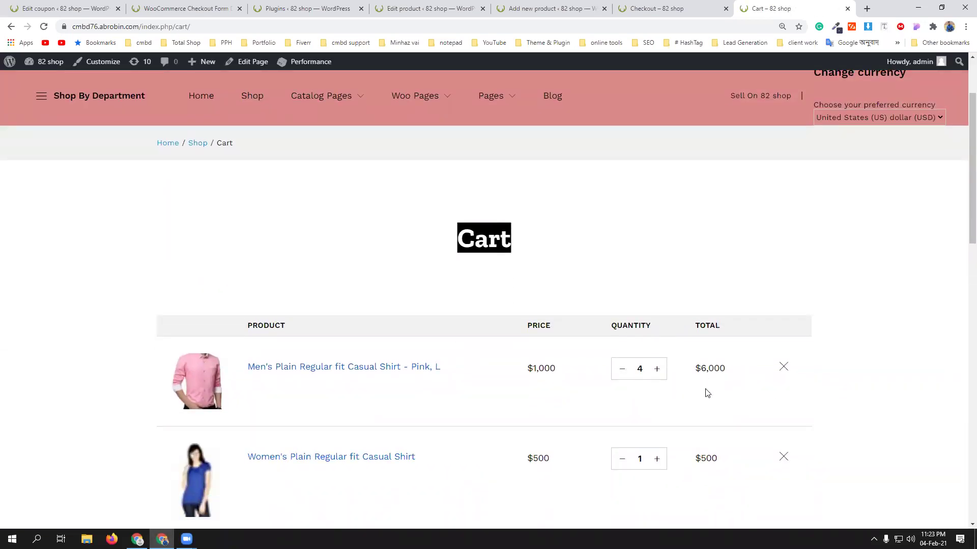
scroll(706, 393, down, 3)
click(804, 403)
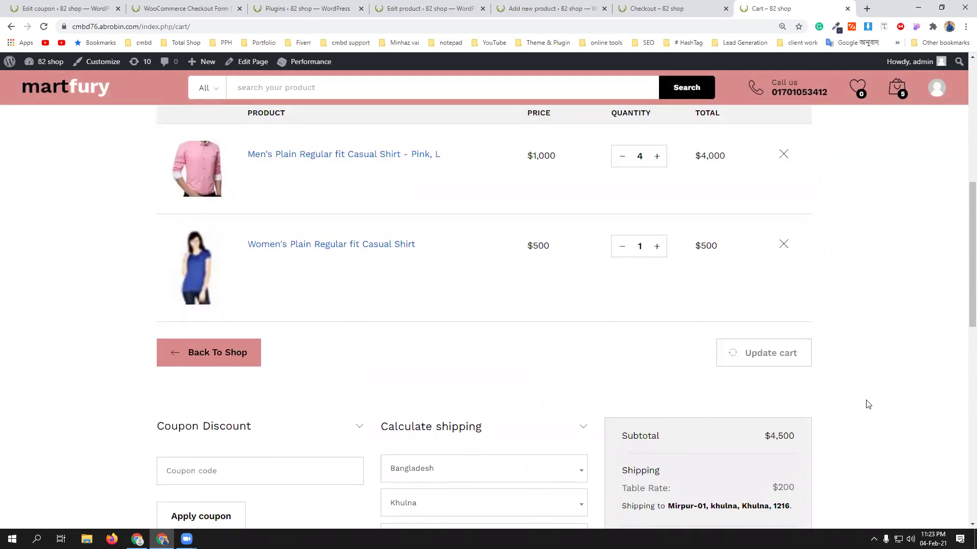
Proceed to checkout, try to apply the coupon code eid Offer, and read the response against the order subtotal
scroll(868, 405, down, 2)
click(743, 439)
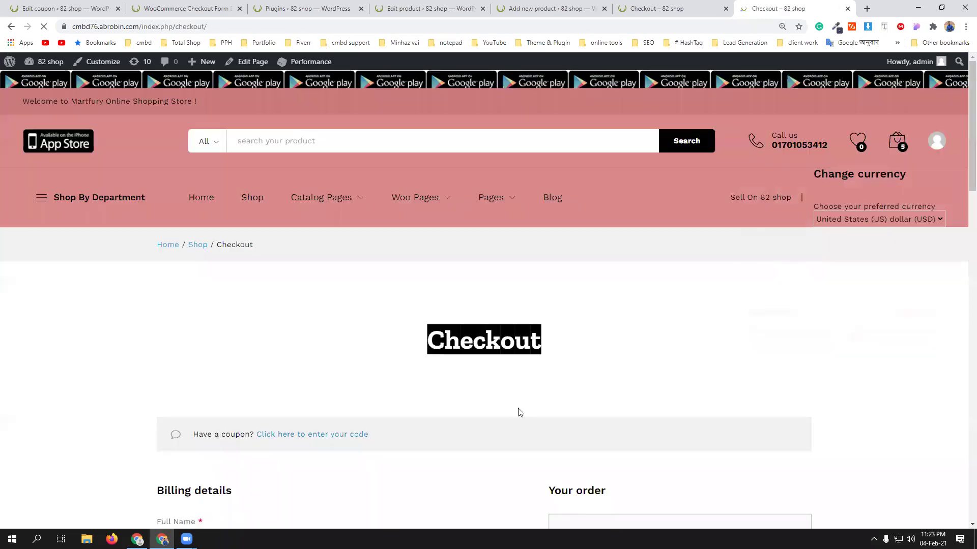
click(336, 436)
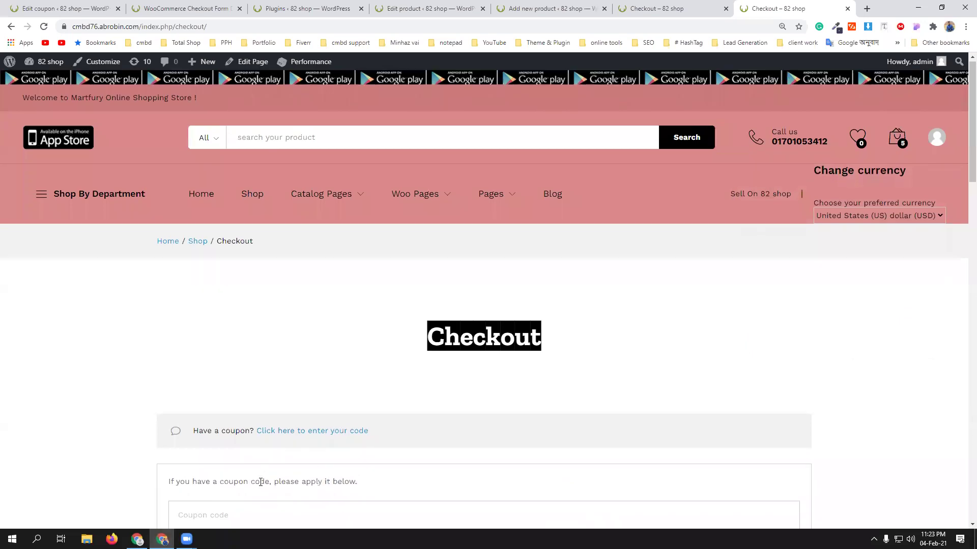
scroll(865, 475, down, 5)
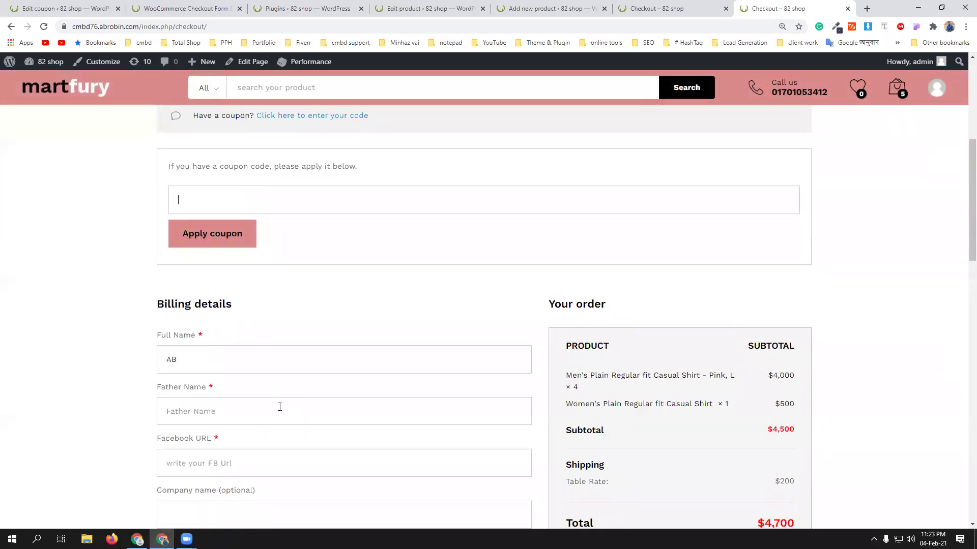
scroll(270, 401, up, 3)
click(237, 366)
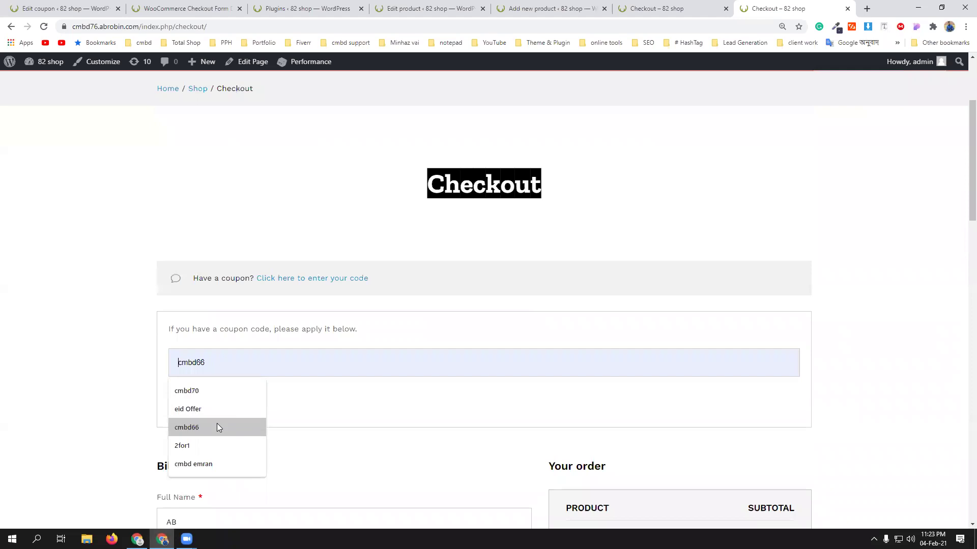
click(214, 410)
click(230, 407)
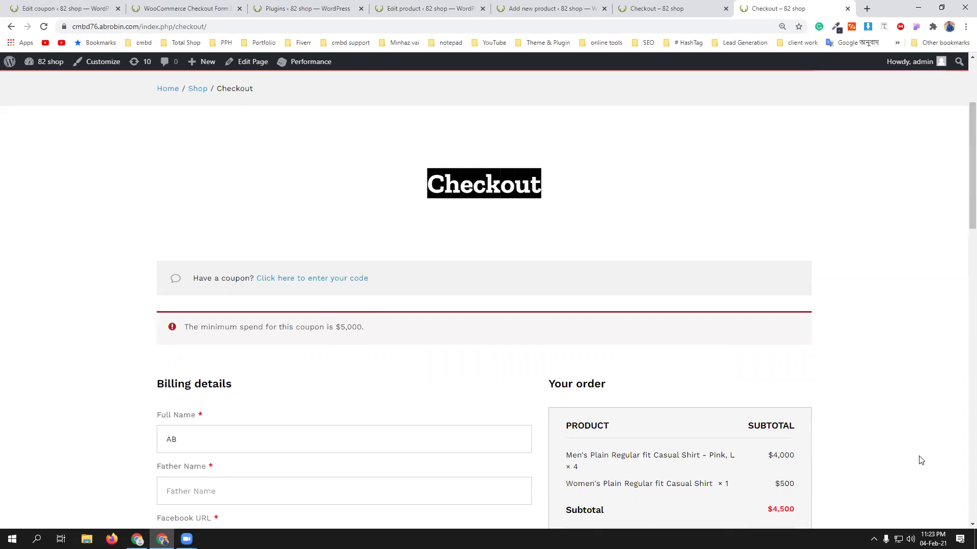
scroll(930, 454, down, 1)
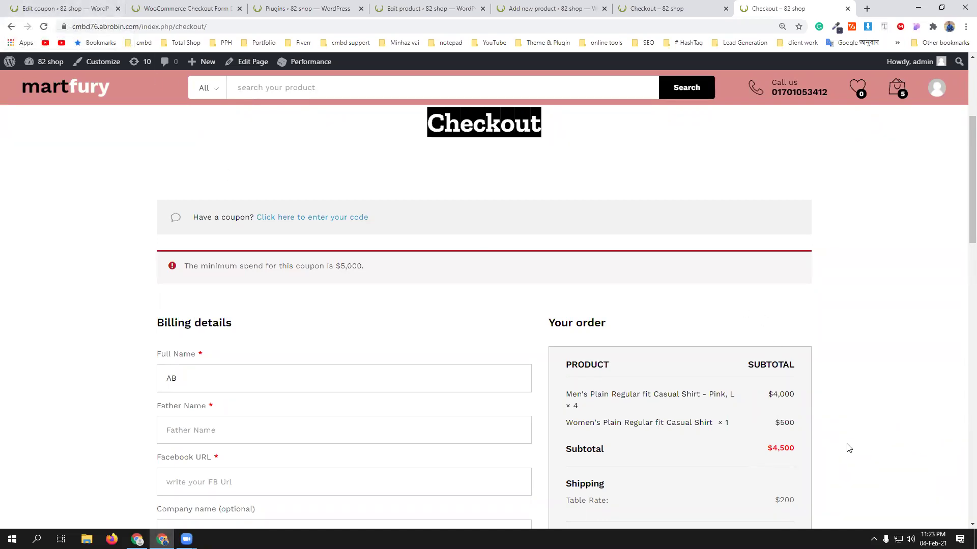
scroll(848, 446, up, 2)
scroll(845, 441, down, 2)
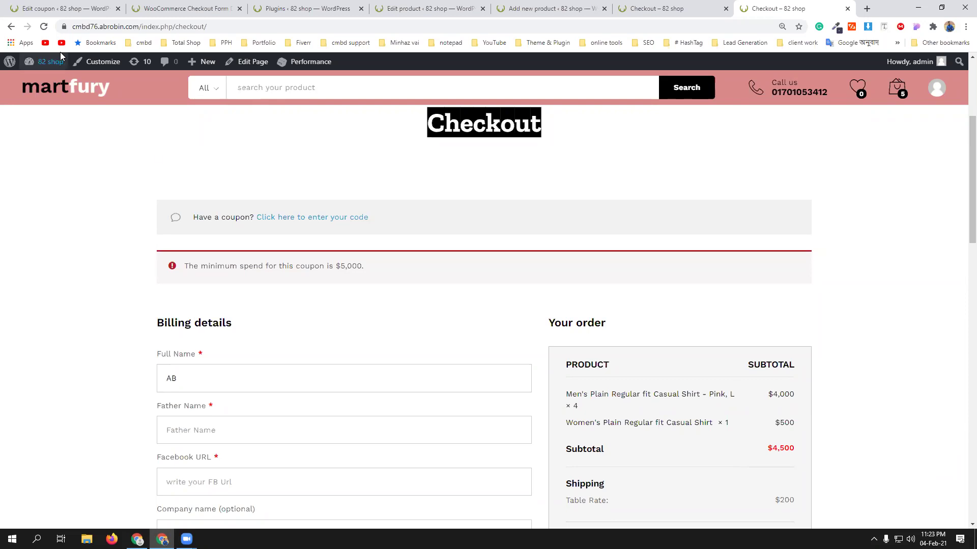
scroll(331, 336, up, 2)
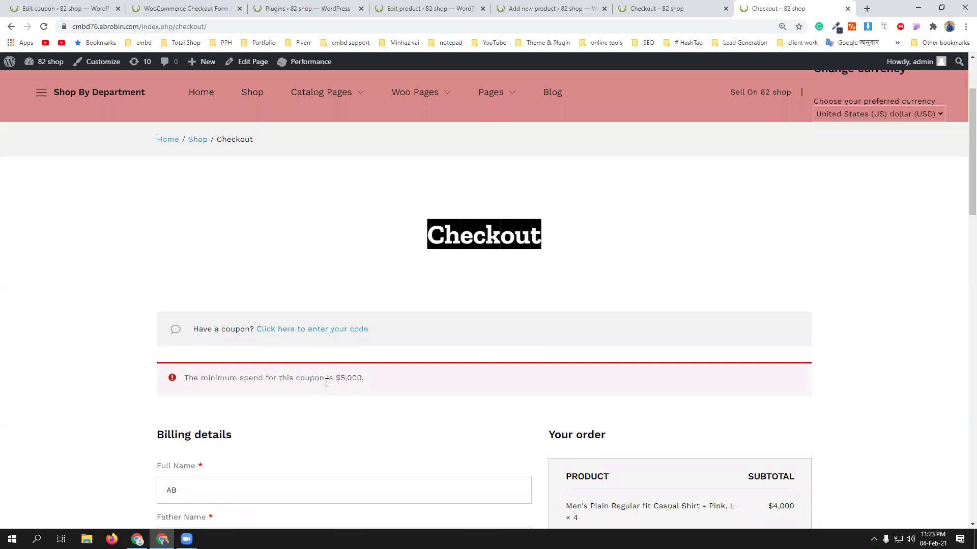
Return to the coupon and review its usage restrictions from minimum spend through product and category exclusions
click(64, 8)
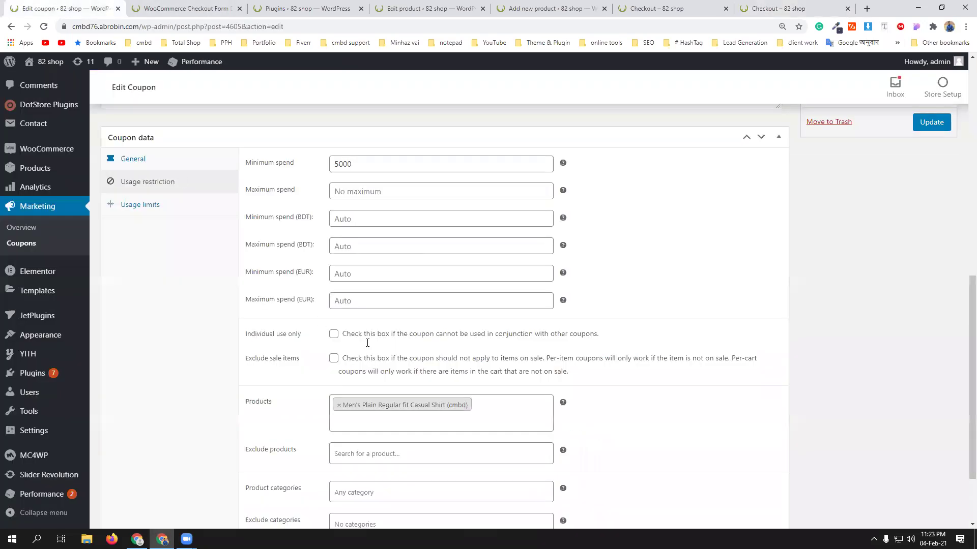
scroll(533, 410, up, 2)
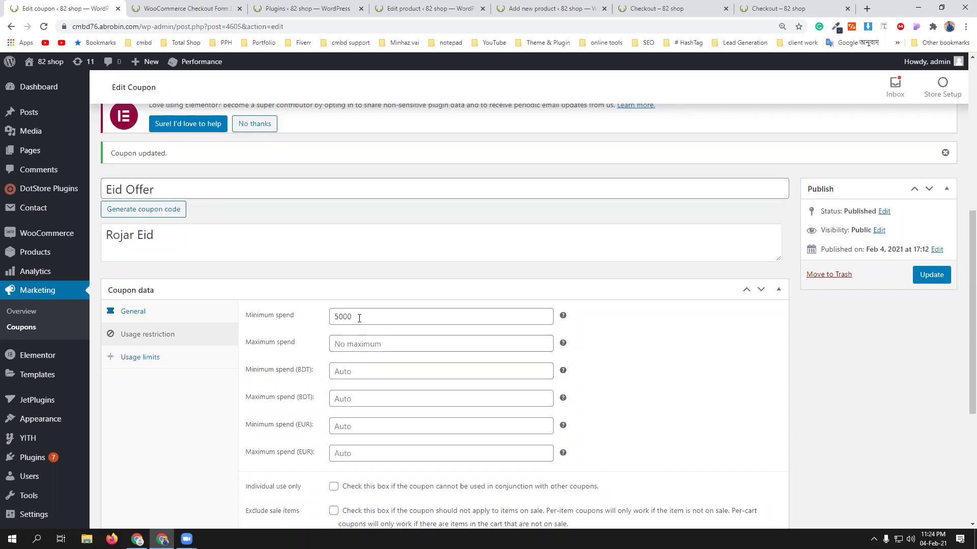
scroll(605, 438, down, 2)
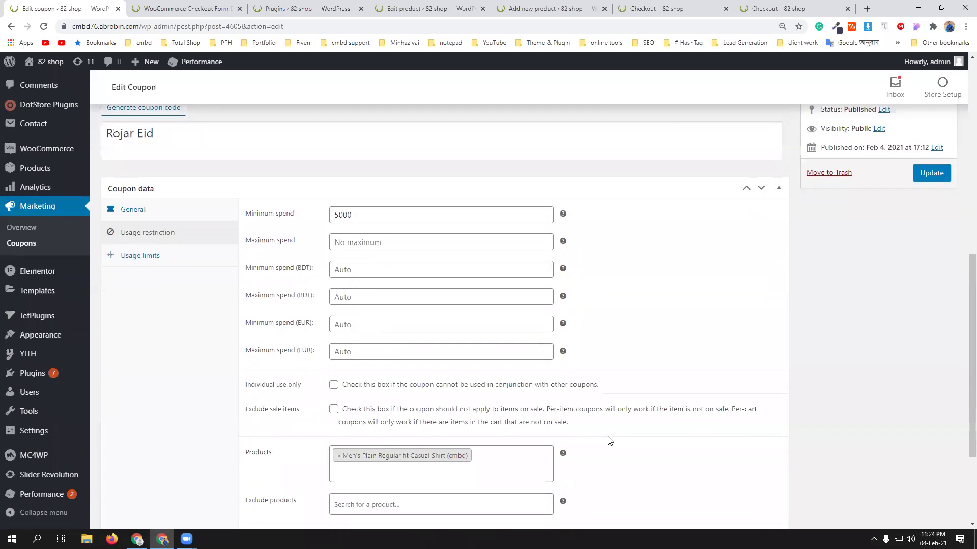
scroll(609, 441, down, 1)
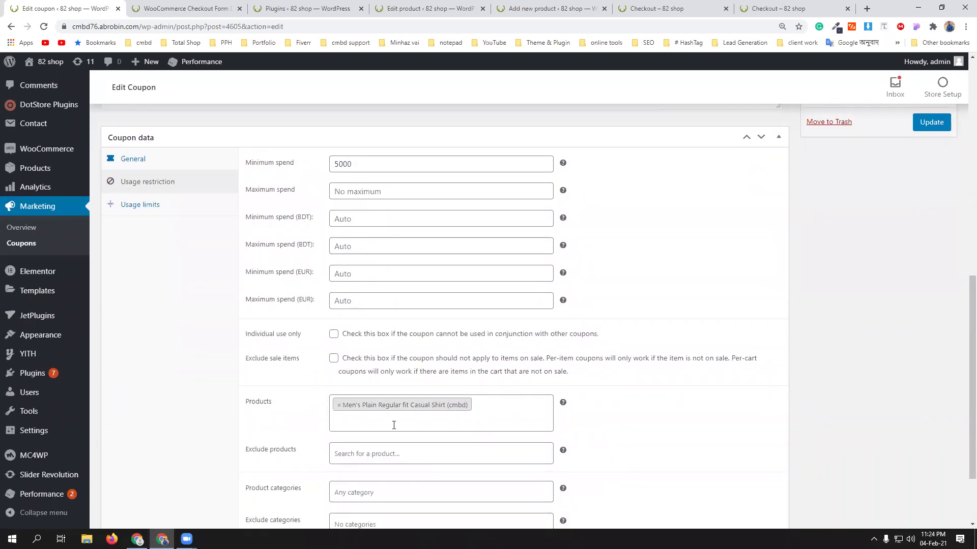
scroll(394, 426, down, 1)
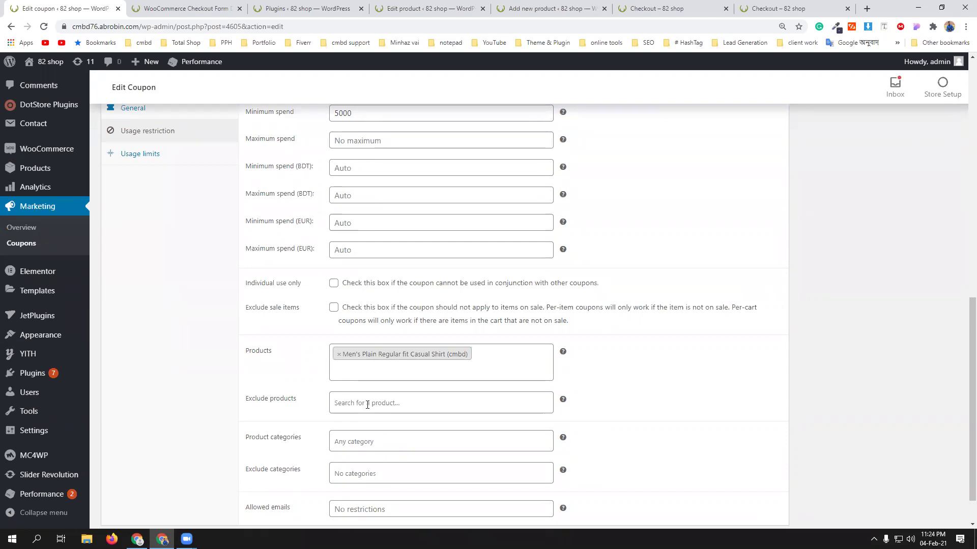
scroll(358, 404, down, 1)
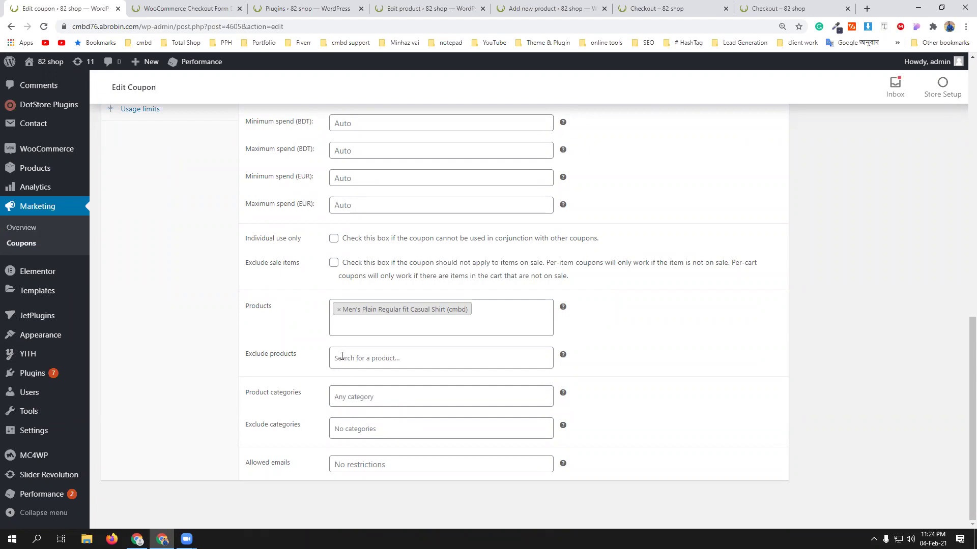
Remove the Men's Plain Regular fit Casual Shirt from the coupon's Products restriction and add Women's Collection as its product category
click(340, 311)
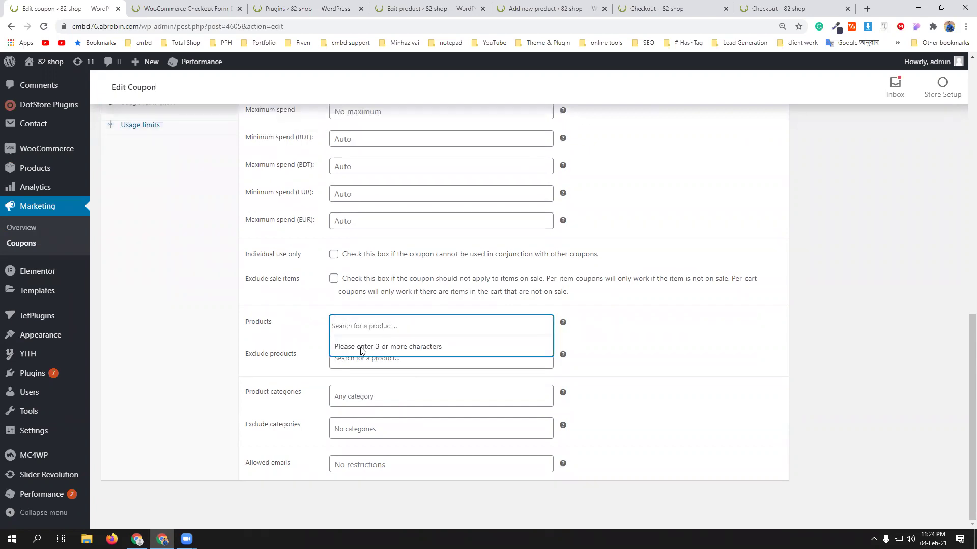
click(368, 394)
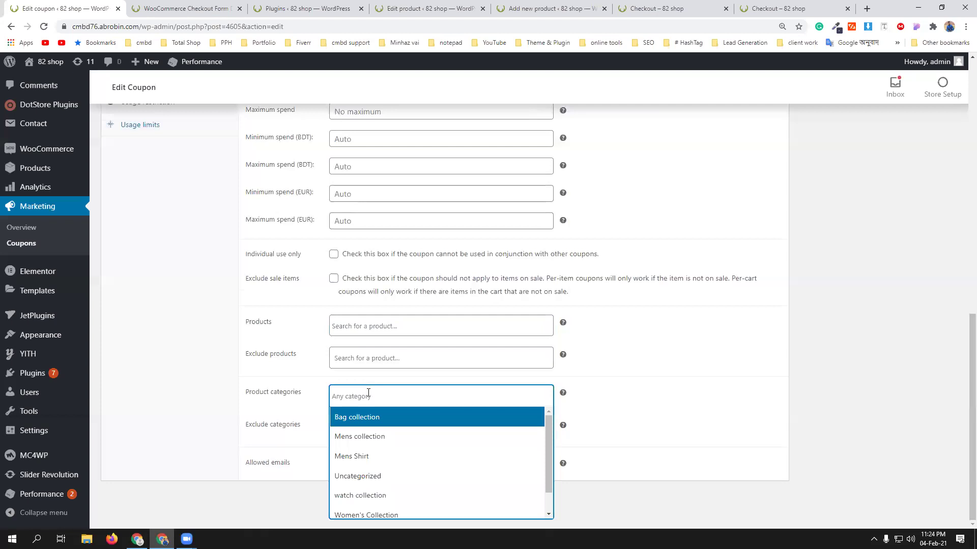
scroll(394, 485, down, 1)
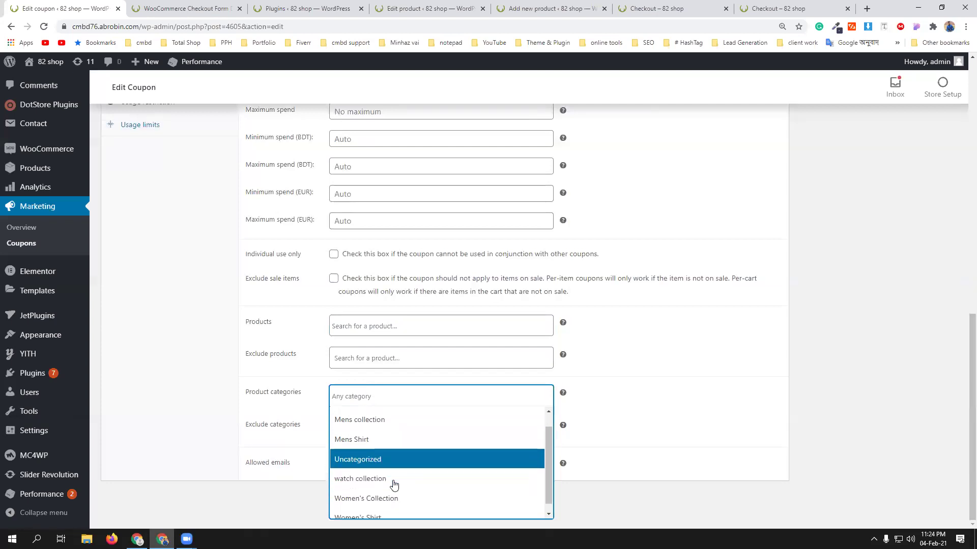
click(396, 492)
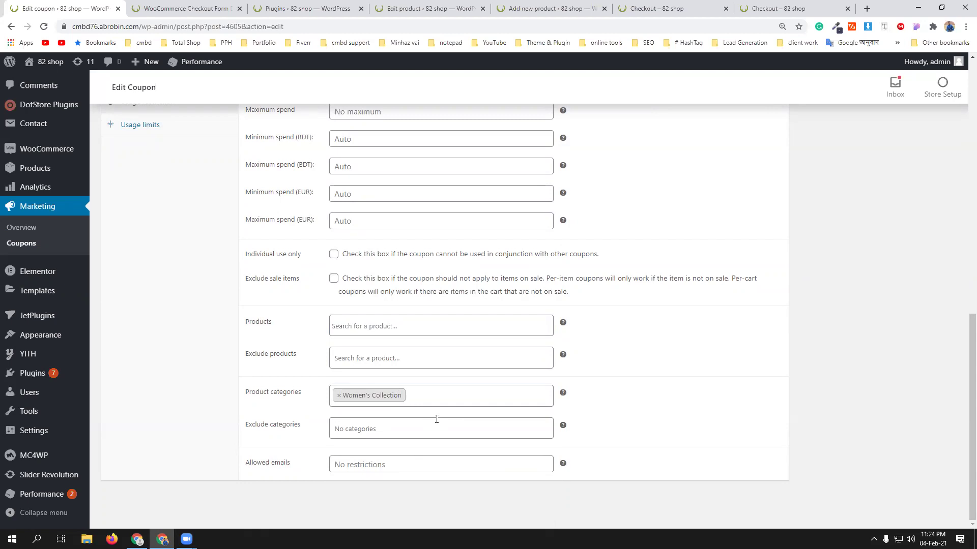
Set the coupon's minimum spend to 200, check its general discount settings, and update the coupon
scroll(434, 420, up, 4)
drag(364, 287, 332, 292)
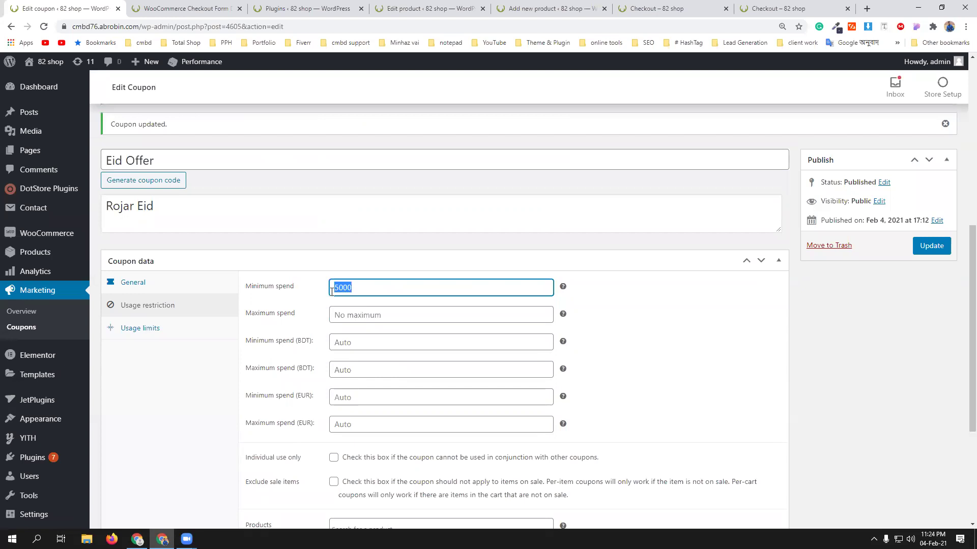
text(200)
click(664, 363)
scroll(327, 365, up, 3)
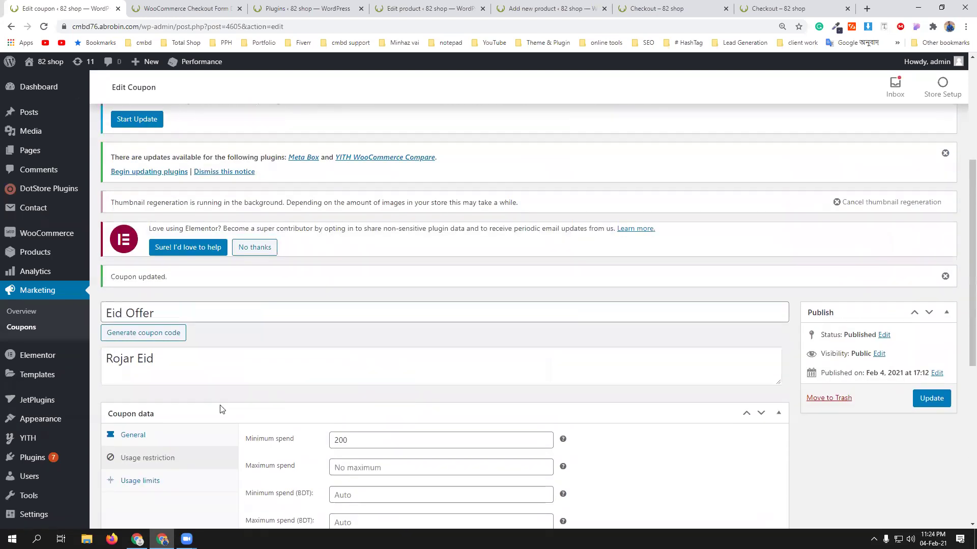
click(182, 434)
scroll(531, 432, down, 2)
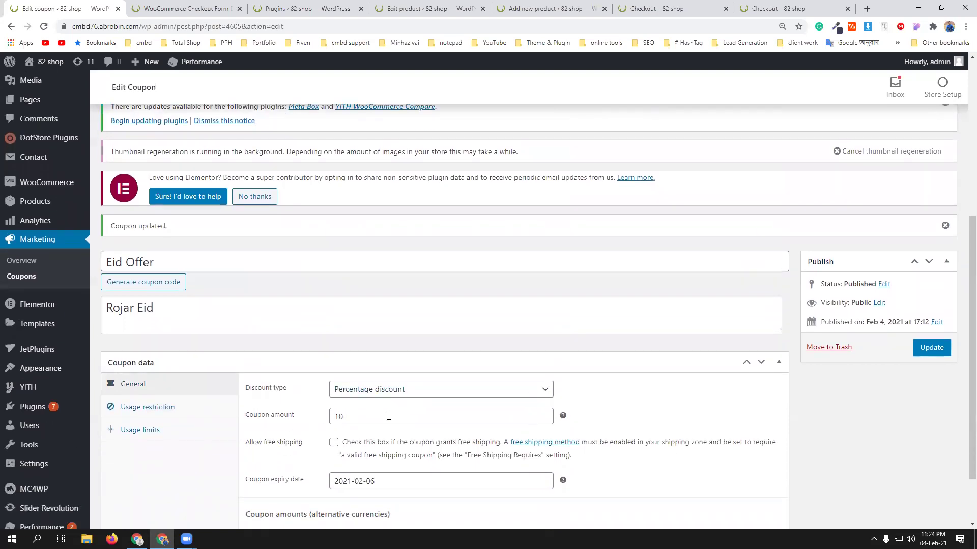
scroll(687, 426, down, 1)
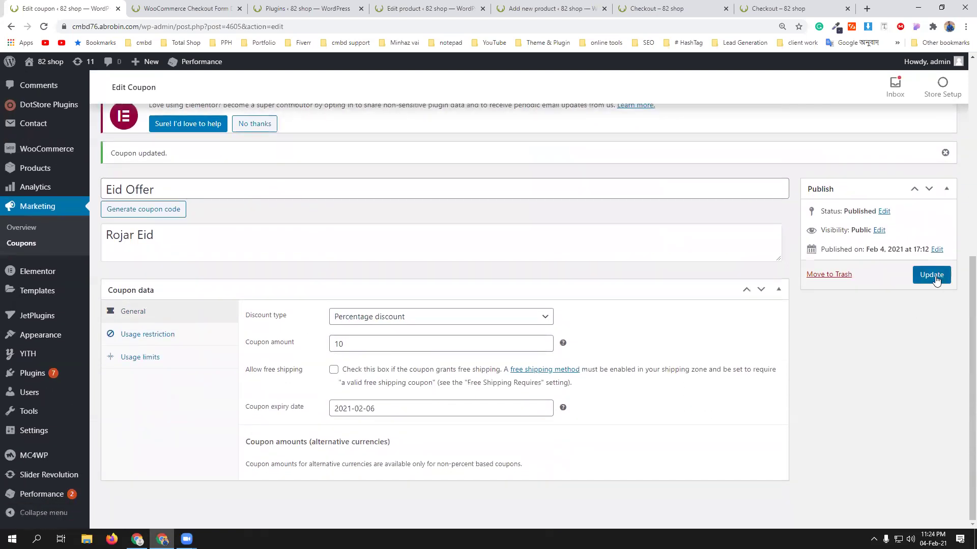
click(931, 274)
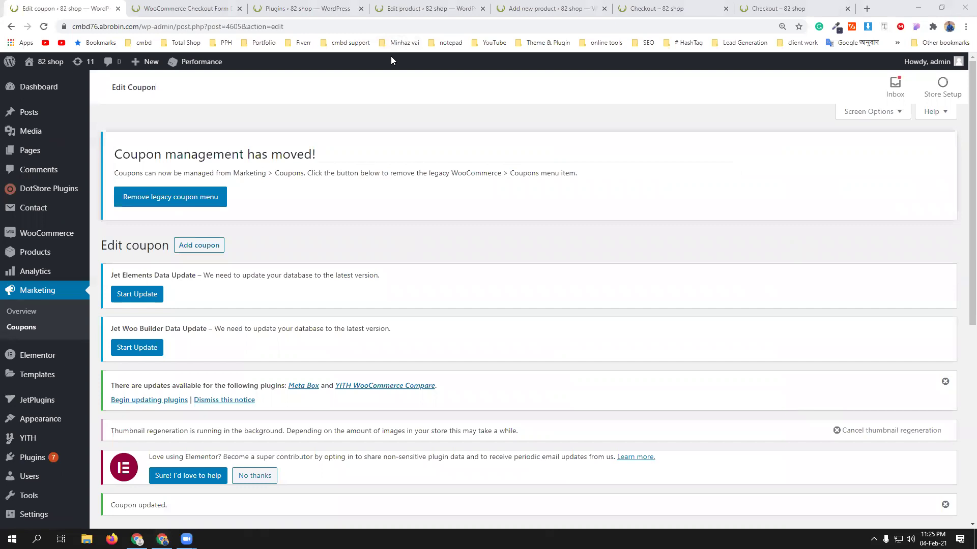
Review the updated coupon's usage restrictions, from minimum spend down to product categories
scroll(510, 362, down, 5)
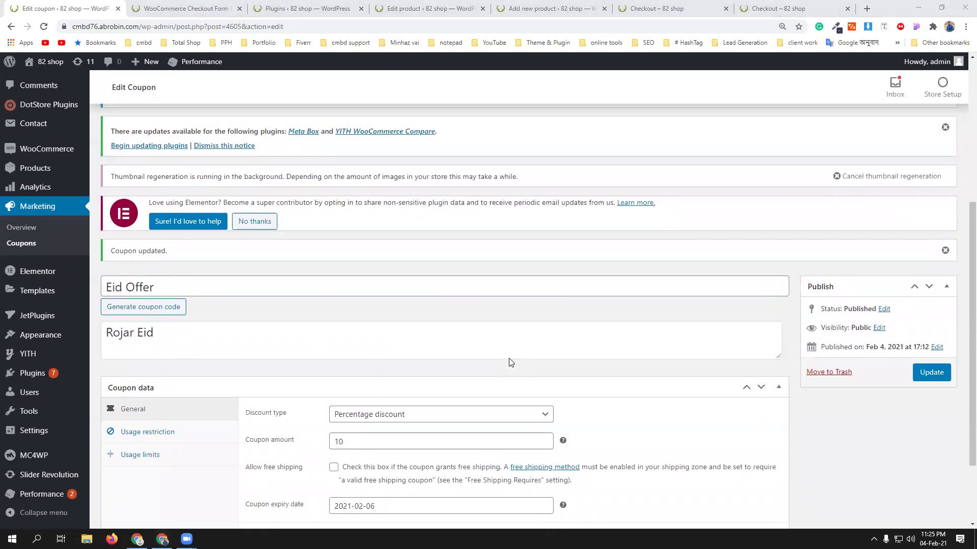
click(189, 437)
scroll(633, 467, down, 1)
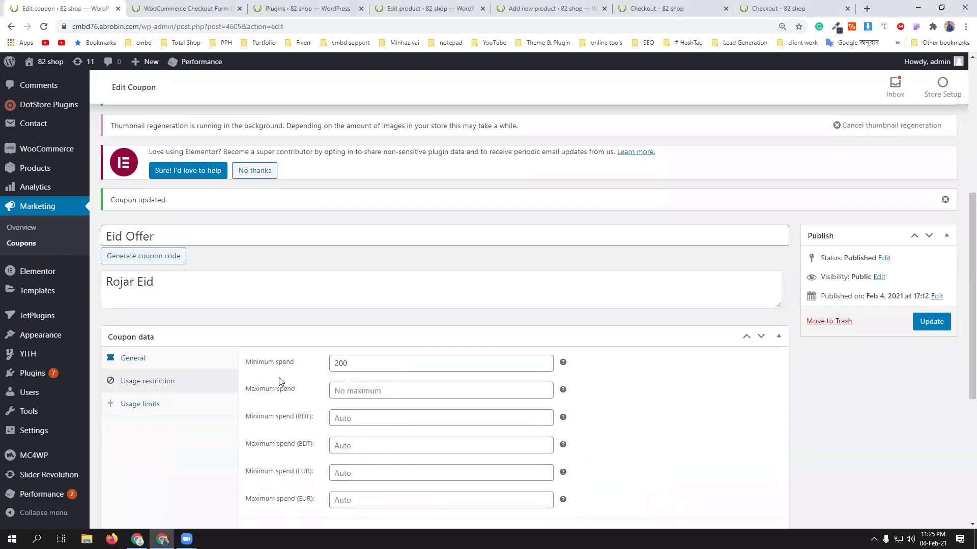
scroll(413, 426, down, 5)
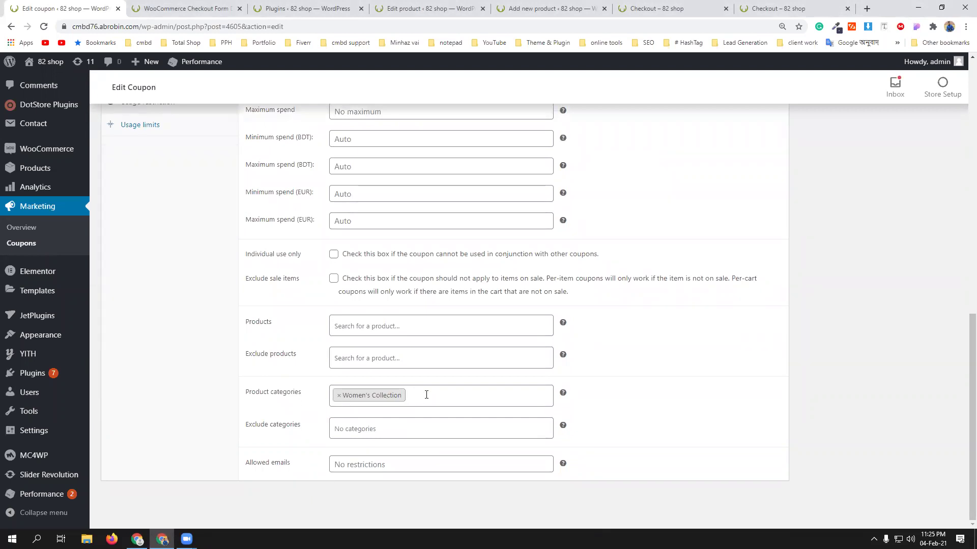
Reload the store's checkout page and apply the coupon code eid Offer to the order
click(656, 8)
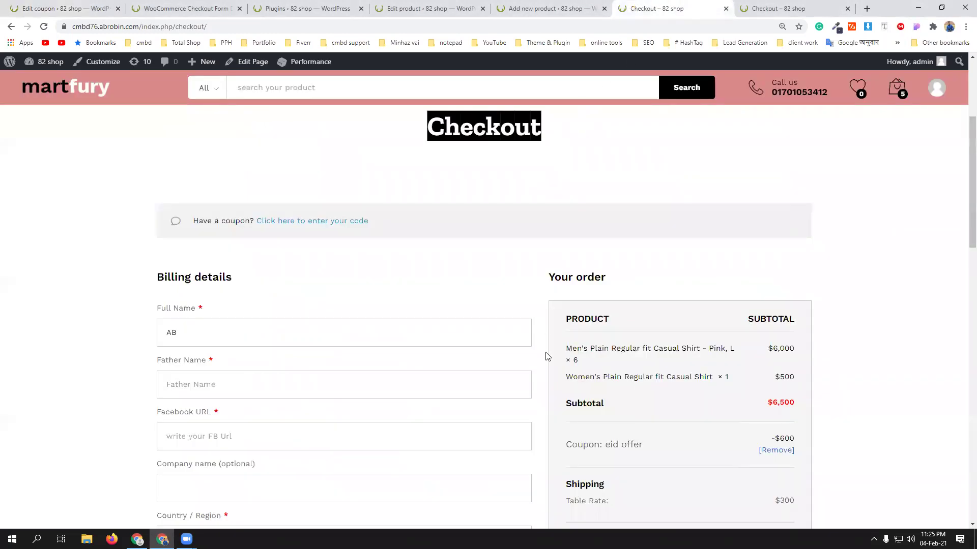
click(44, 26)
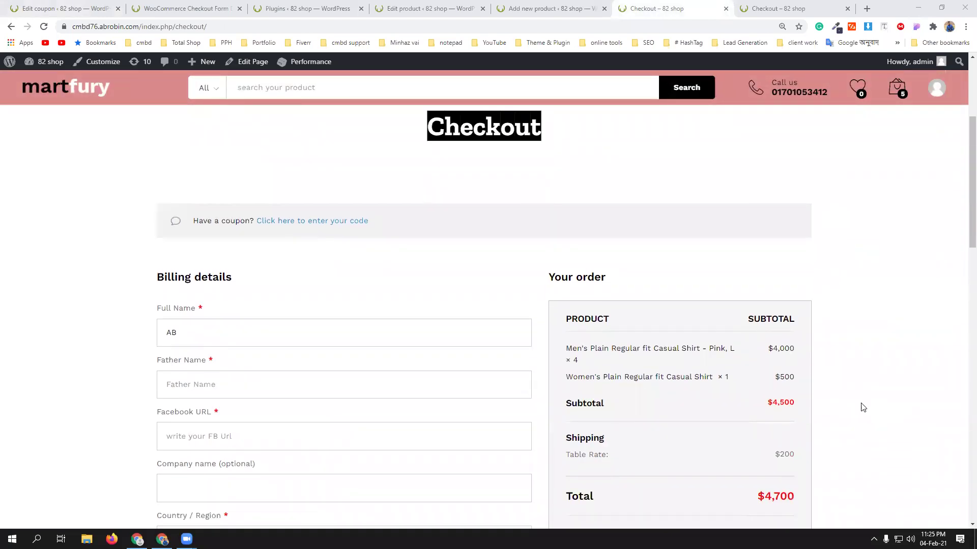
click(303, 223)
click(304, 299)
text(ei)
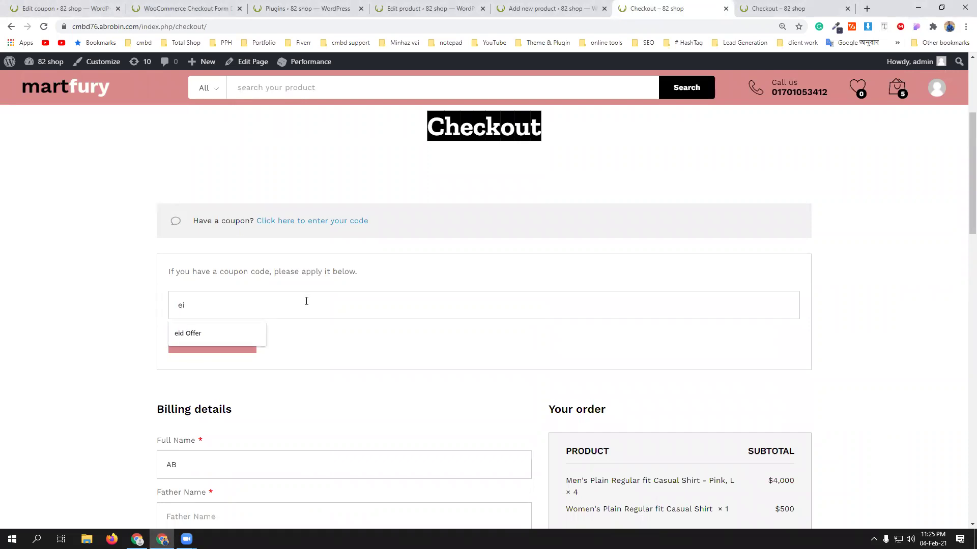
click(254, 333)
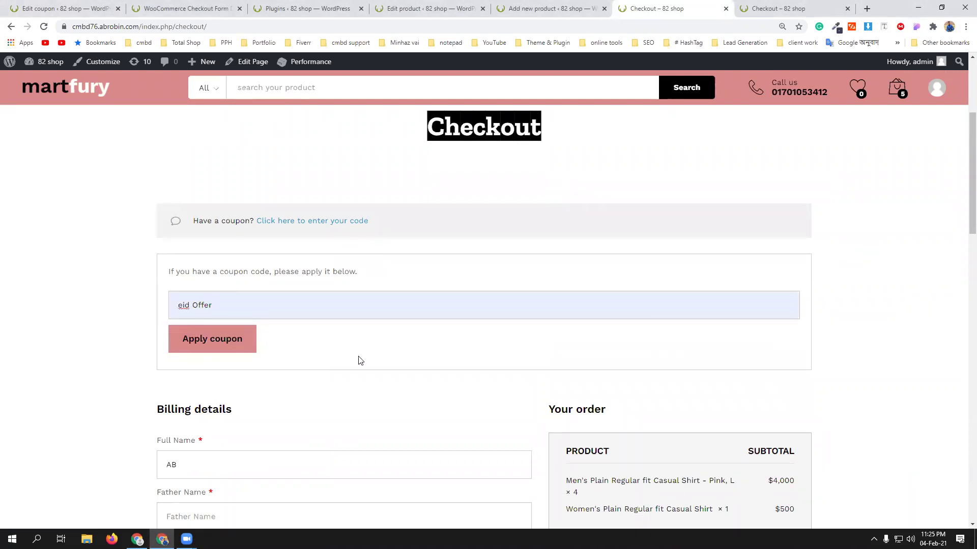
scroll(313, 344, down, 1)
click(207, 288)
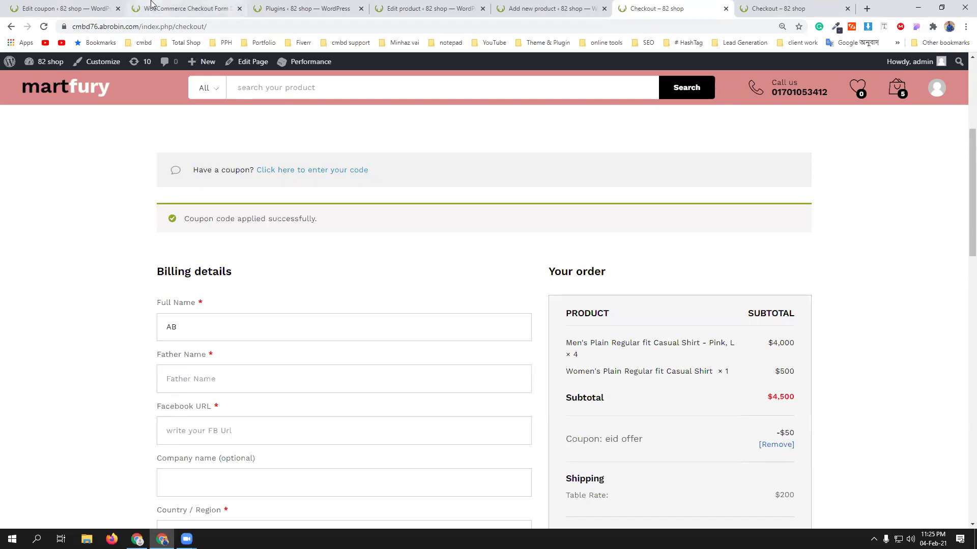
Compare the coupon's general discount settings and usage restrictions with the discount applied to the order at checkout
click(84, 4)
scroll(379, 279, up, 5)
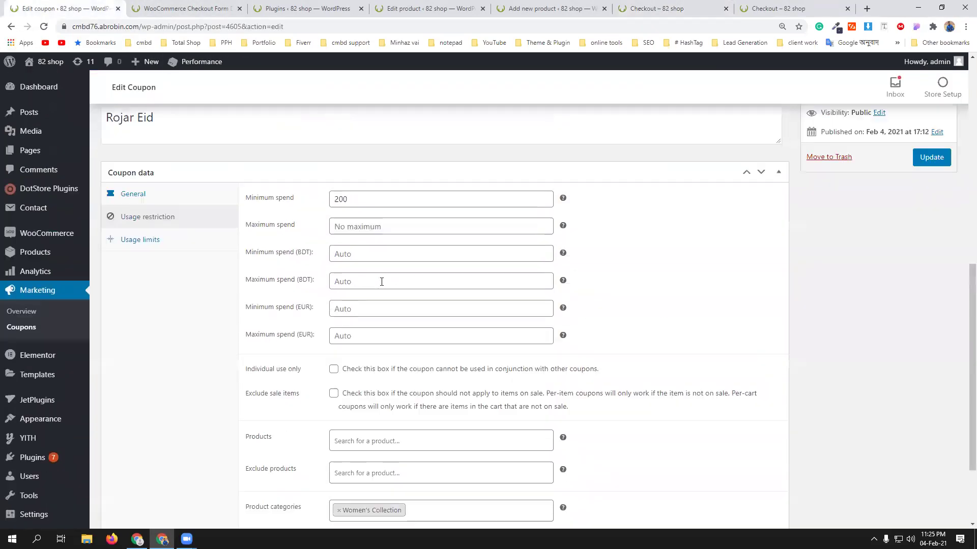
scroll(330, 269, down, 3)
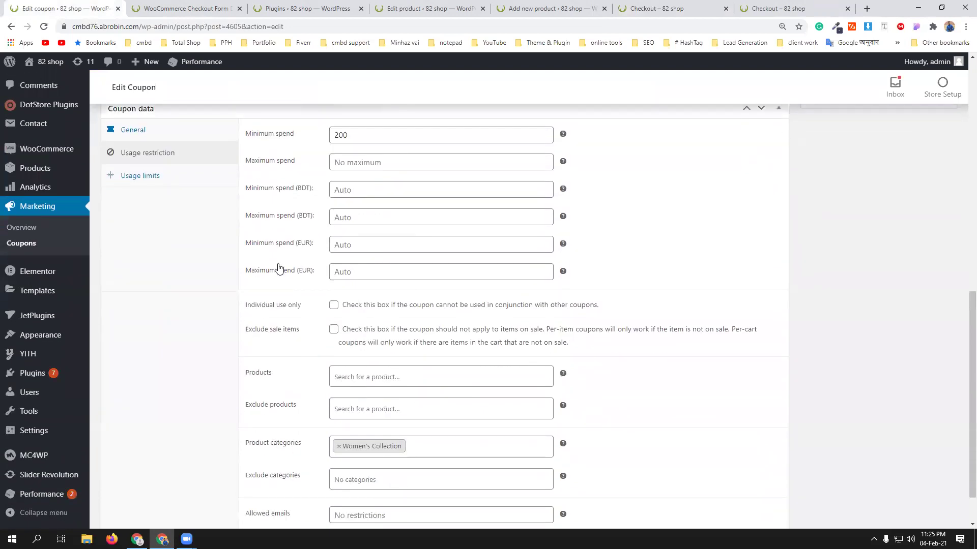
scroll(228, 239, up, 2)
click(184, 236)
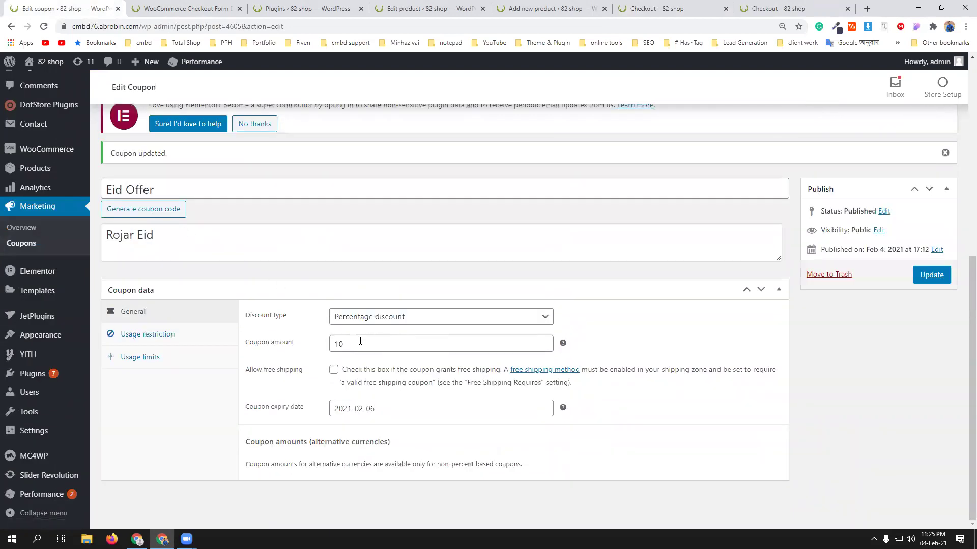
click(657, 8)
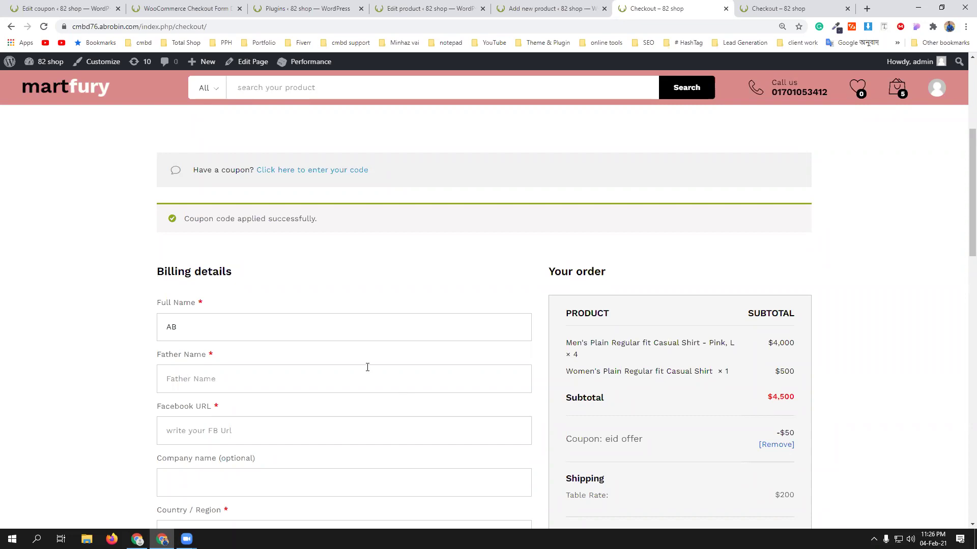
click(63, 6)
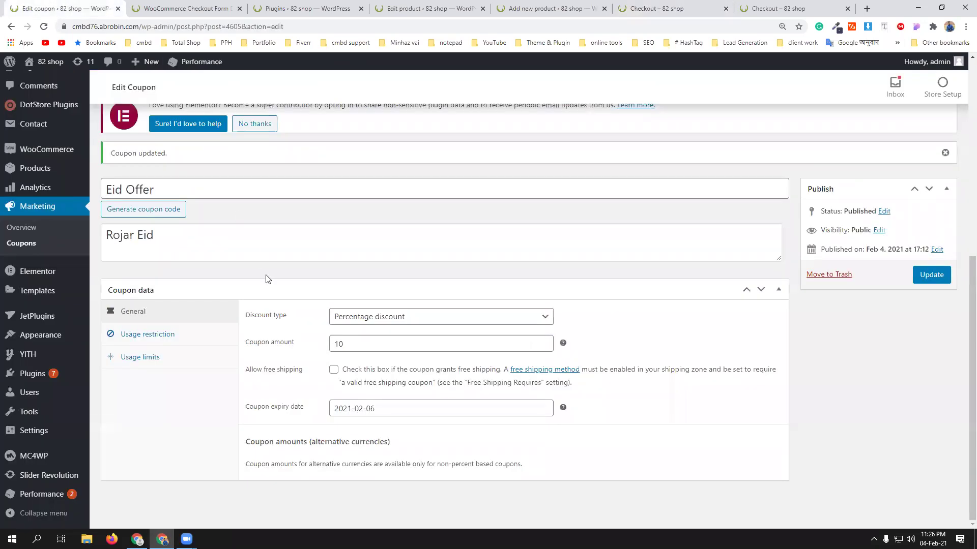
click(168, 336)
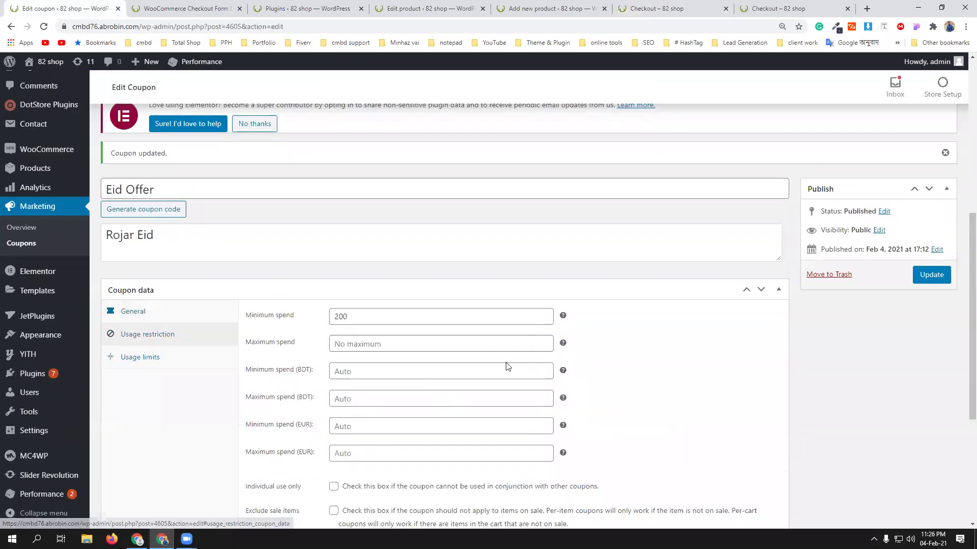
scroll(503, 365, down, 2)
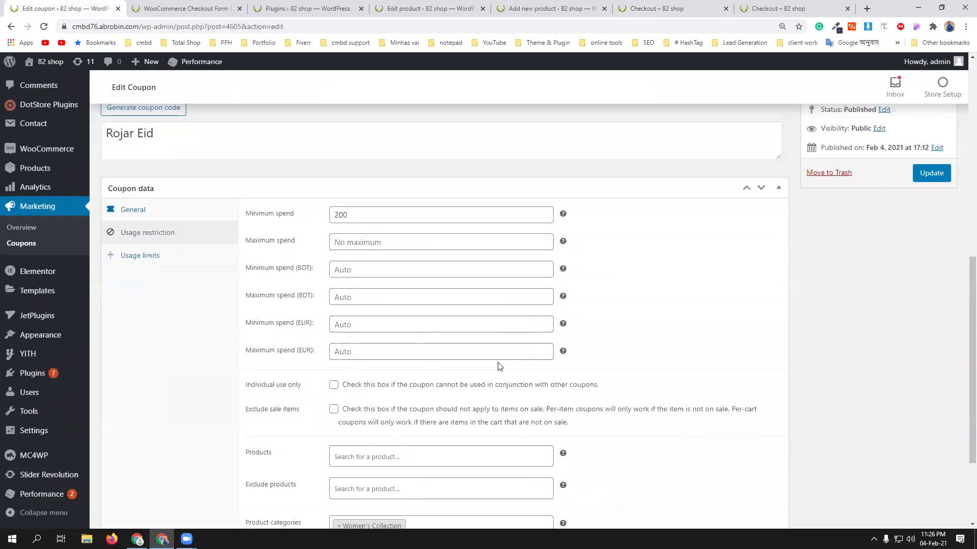
In the coupon's usage limits, set the usage limit per coupon to 10 and limit usage to 2 items
click(136, 258)
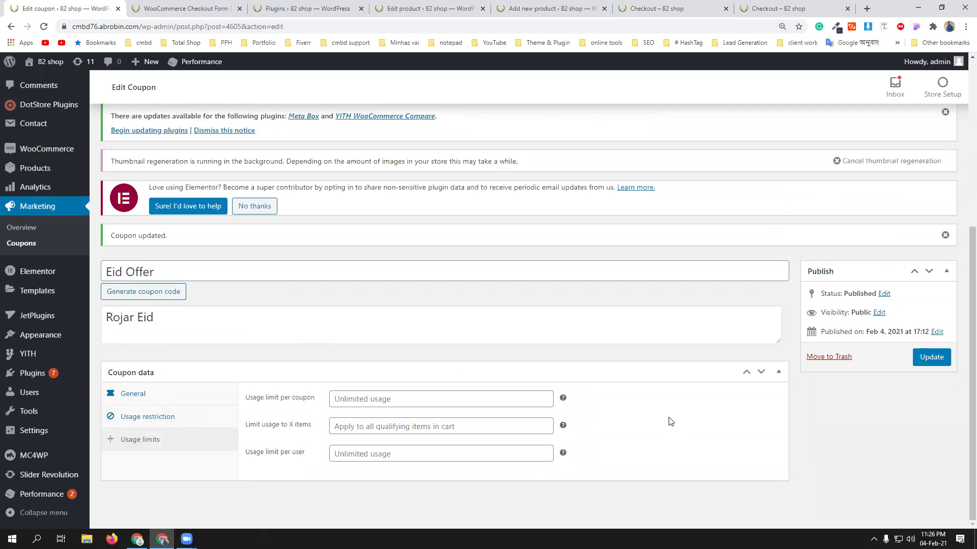
click(385, 396)
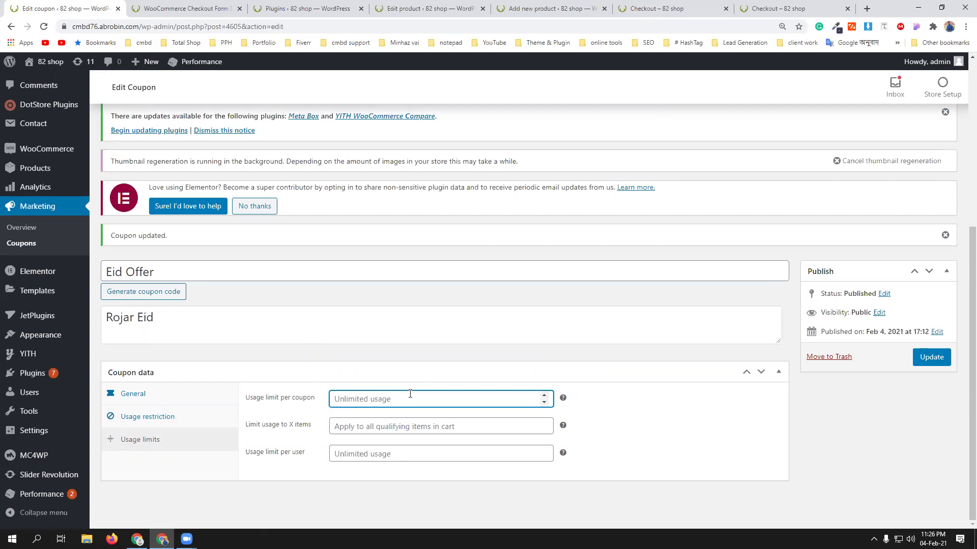
text(10)
click(639, 438)
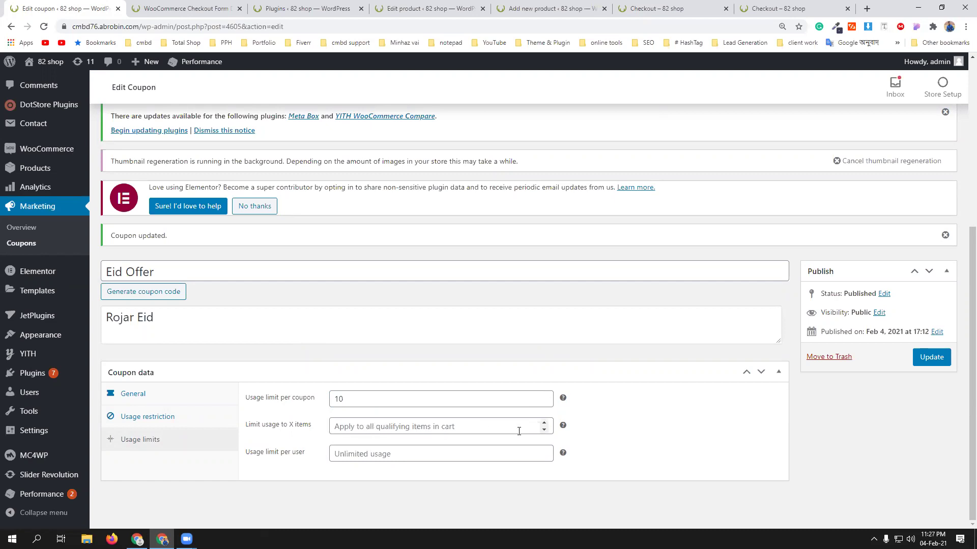
click(543, 423)
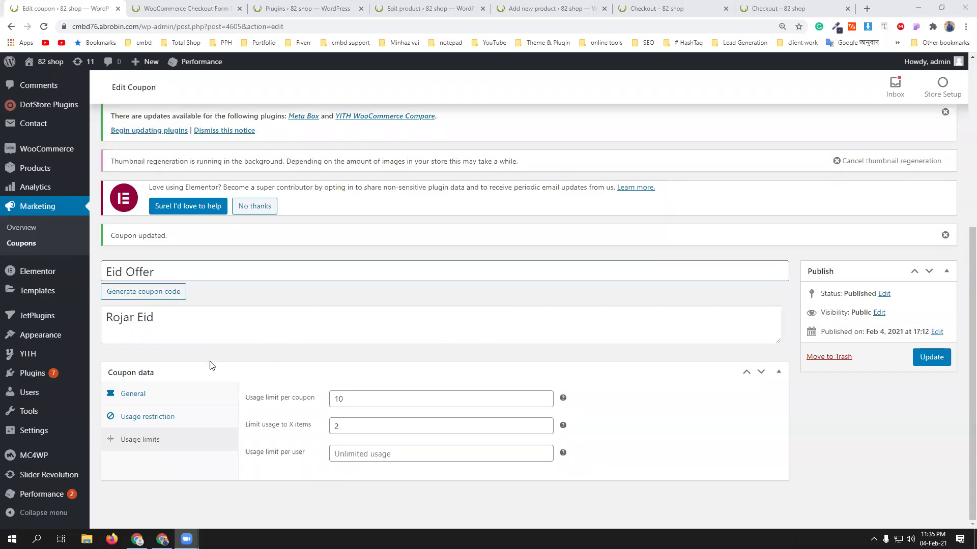
Open the WooCommerce_ALL Google spreadsheet in a new browser tab and review its WooCommerce Dynamic Pricing & Discounts sheet
scroll(258, 351, up, 1)
scroll(258, 351, up, 4)
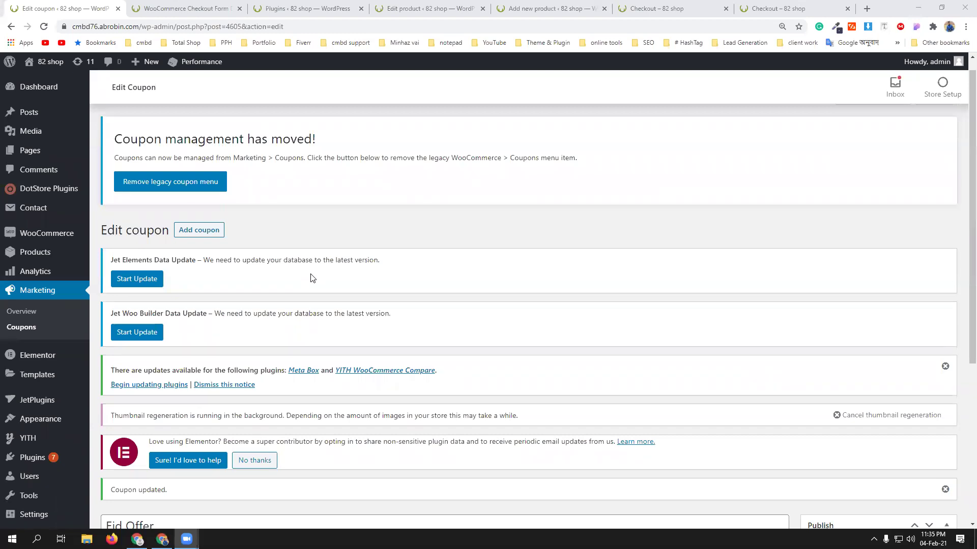
click(866, 9)
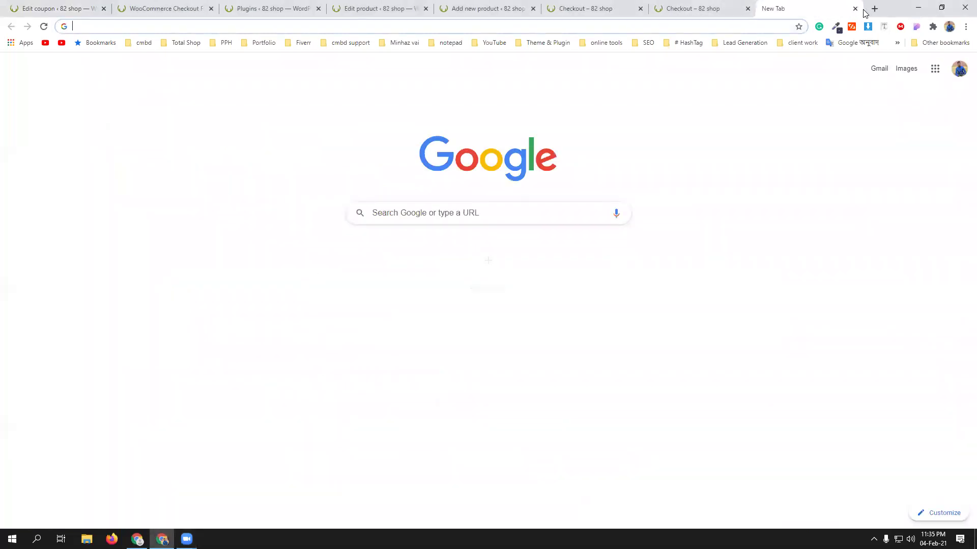
text(wo)
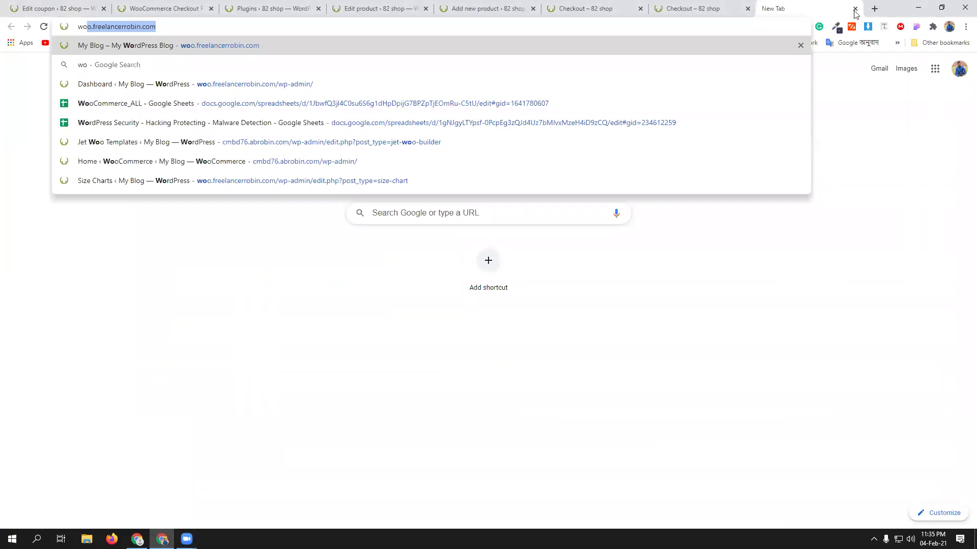
click(534, 102)
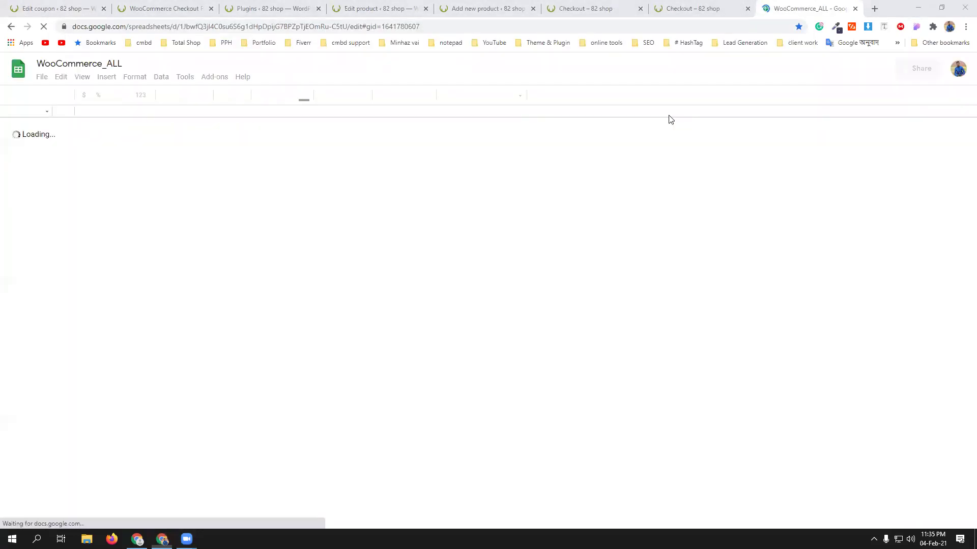
scroll(356, 364, down, 3)
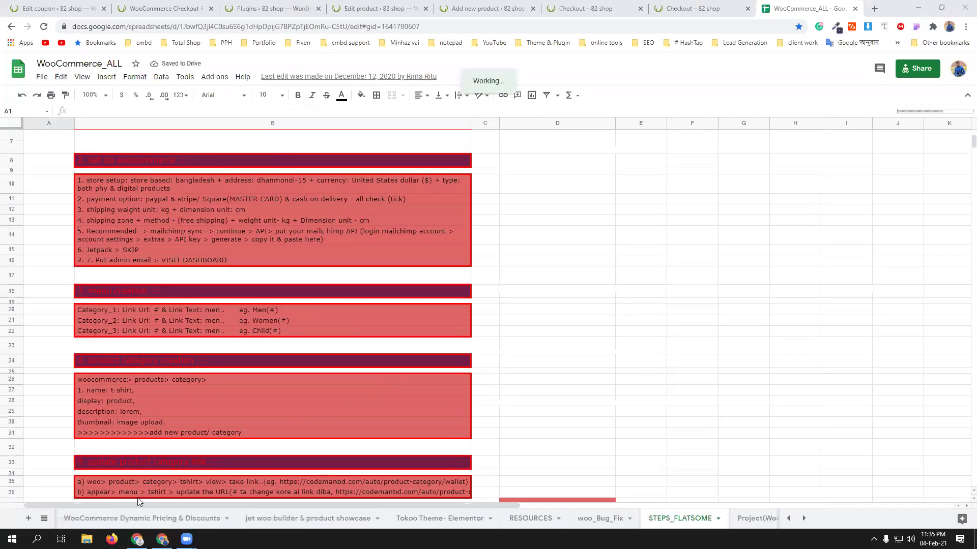
click(130, 519)
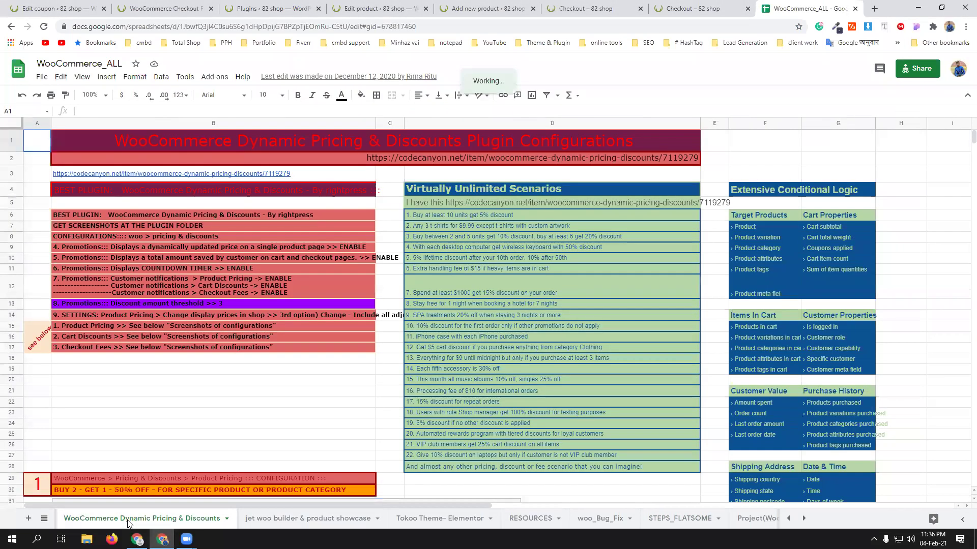
scroll(283, 268, down, 5)
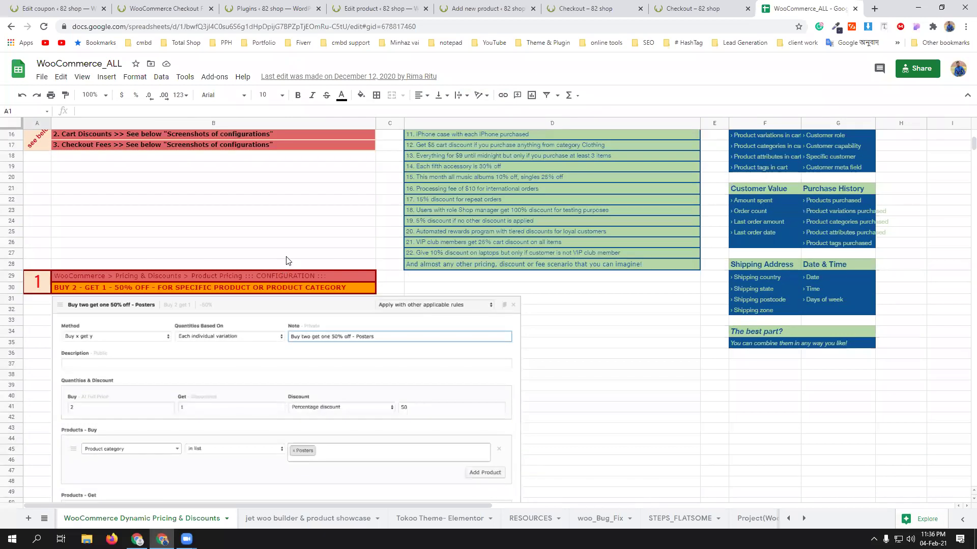
Review the product pricing configuration examples 1 to 5 in the WooCommerce Dynamic Pricing & Discounts sheet
scroll(286, 259, down, 2)
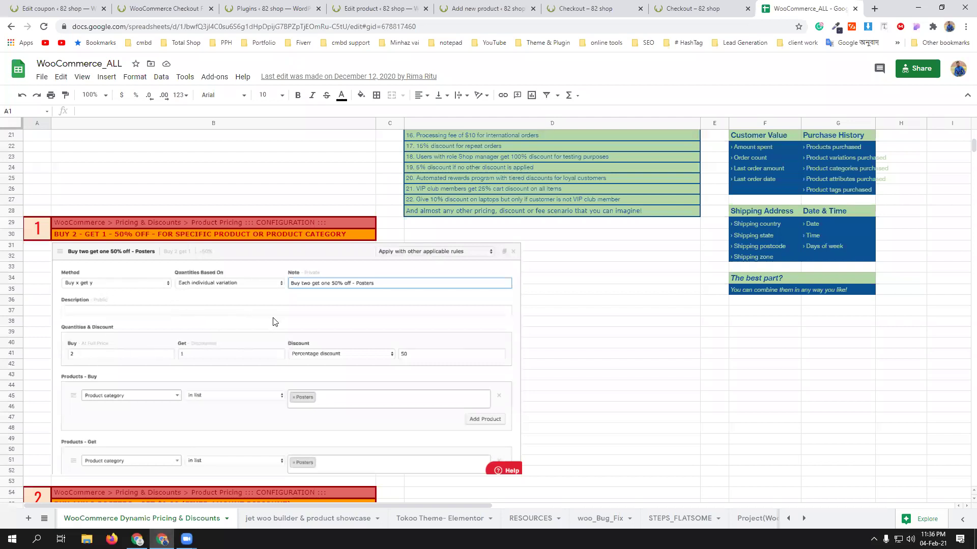
scroll(274, 322, down, 3)
scroll(261, 317, down, 3)
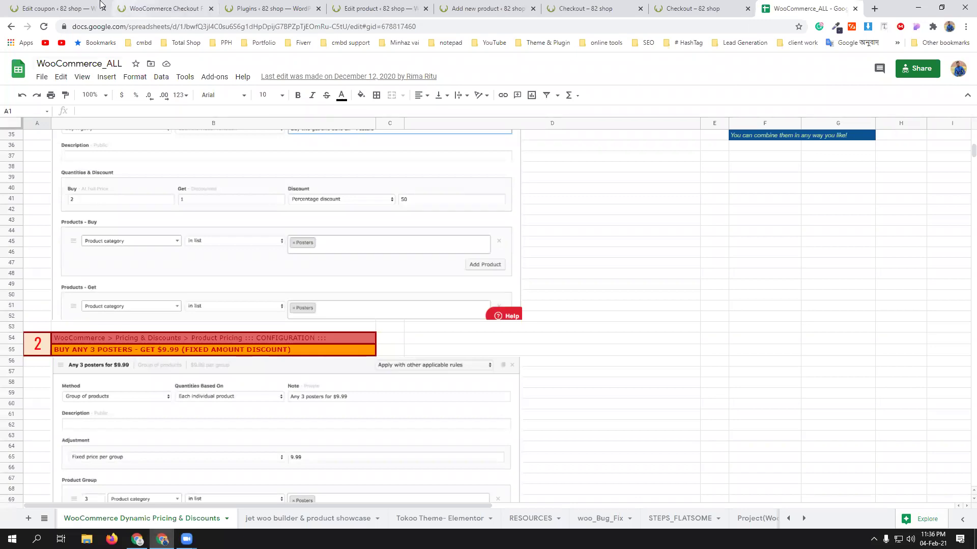
click(56, 8)
scroll(291, 426, down, 4)
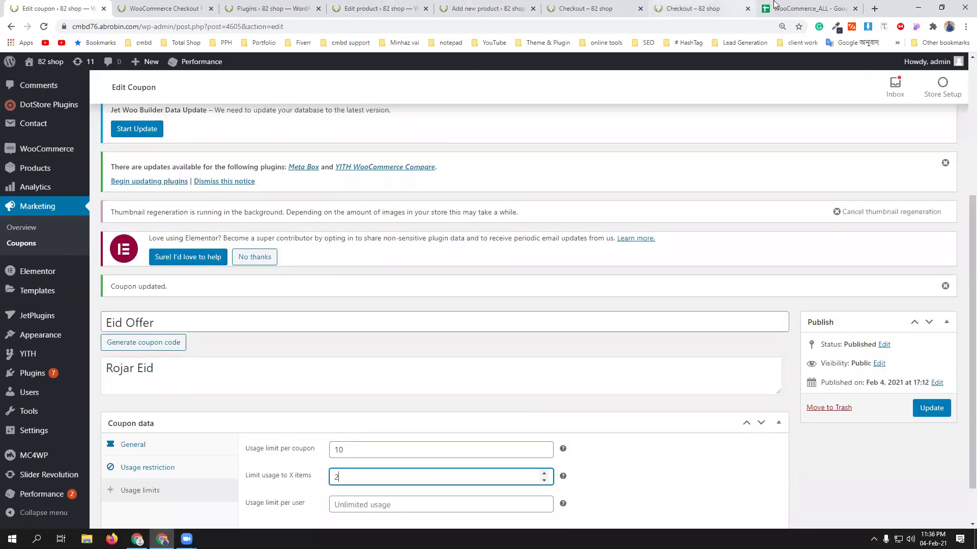
click(795, 8)
scroll(213, 377, down, 2)
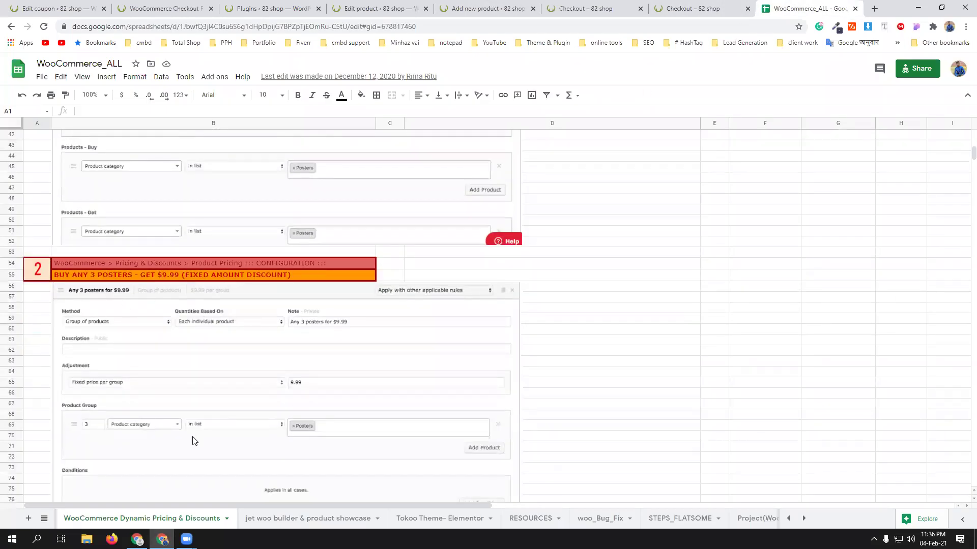
scroll(325, 384, down, 3)
scroll(313, 354, down, 3)
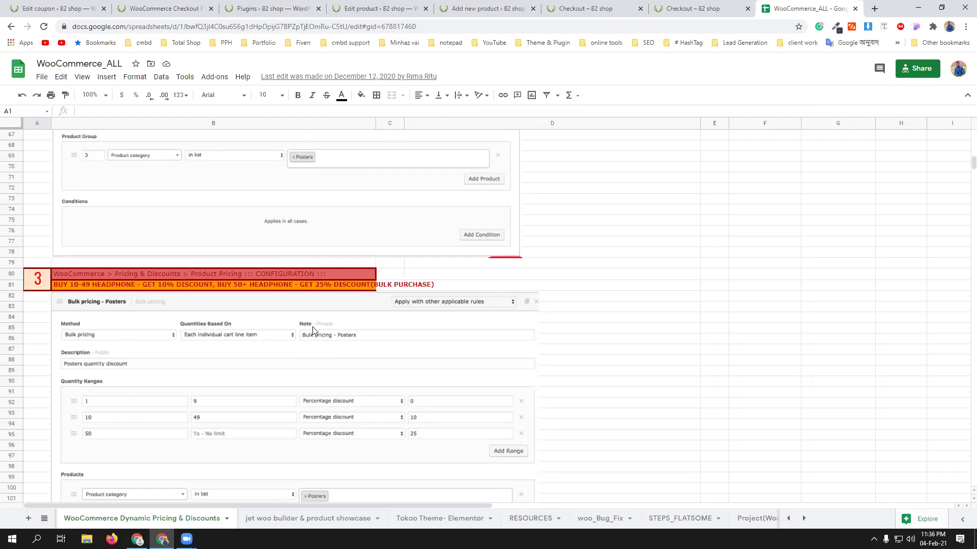
scroll(390, 377, down, 10)
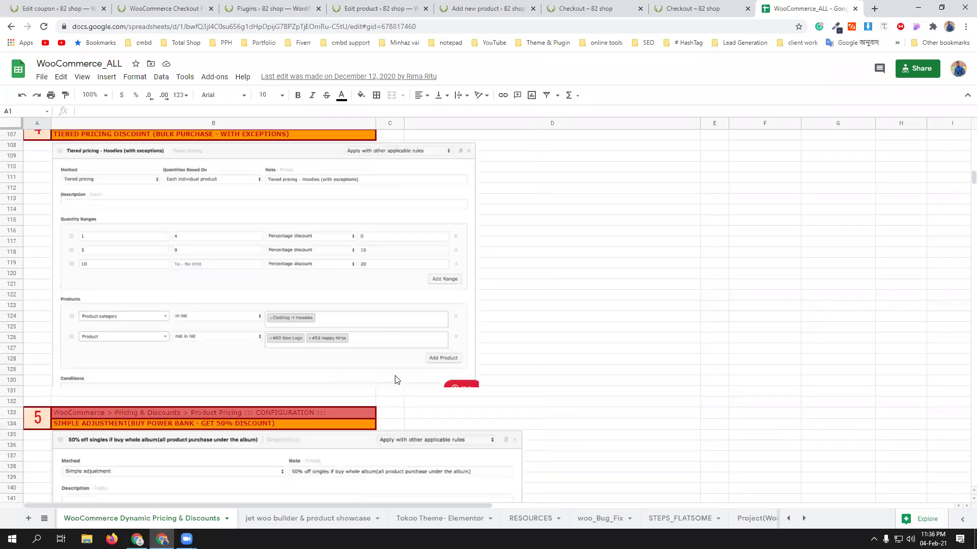
Look through the jet woo builder & product showcase and Tokoo Theme- Elementor sheets
click(317, 516)
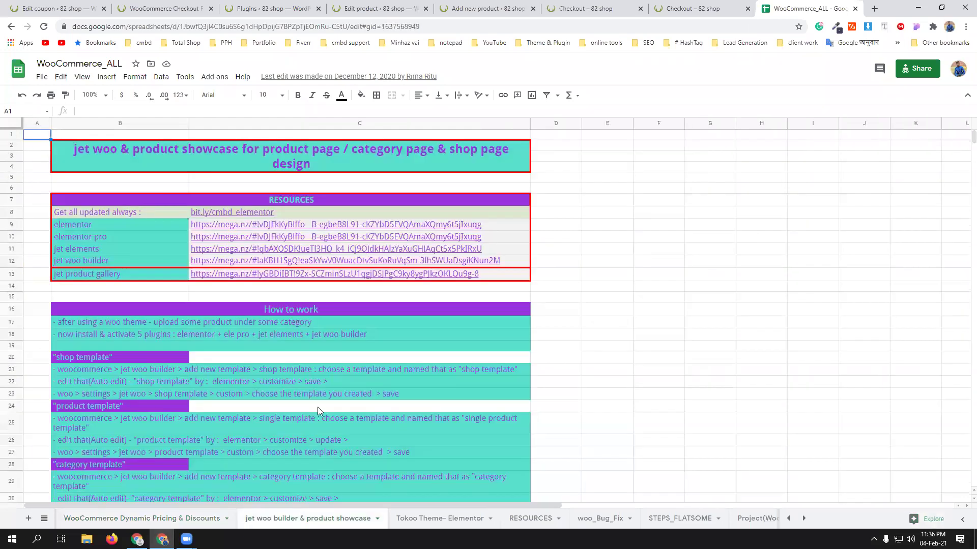
scroll(285, 346, down, 5)
scroll(283, 348, down, 3)
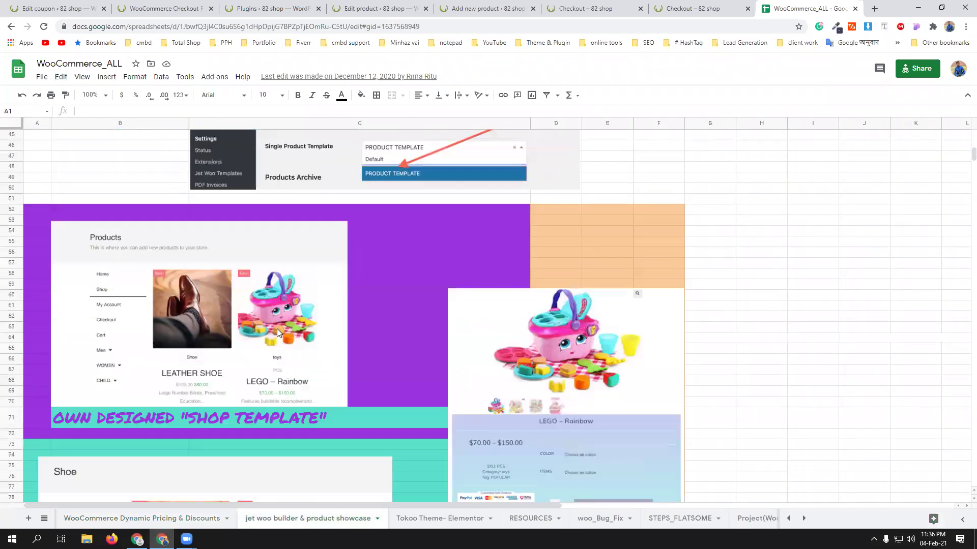
click(440, 518)
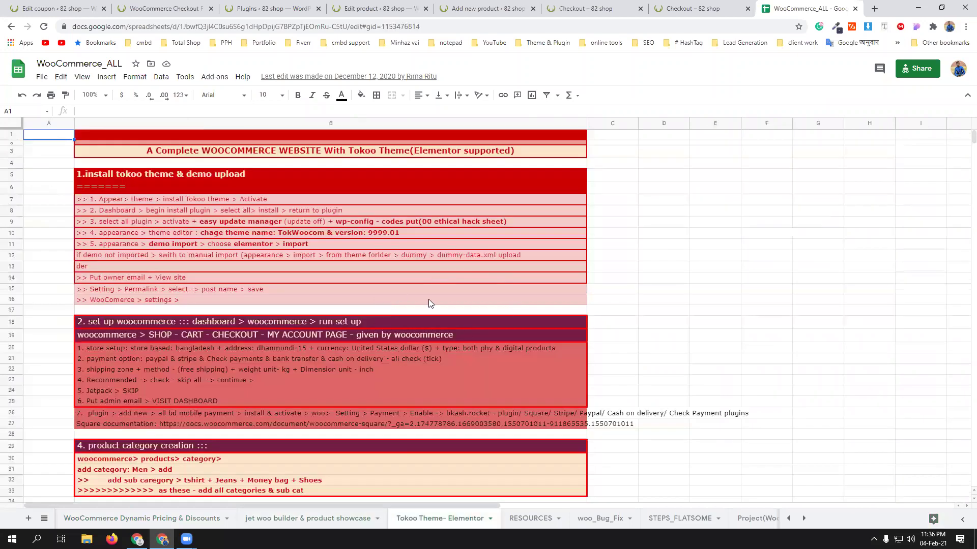
scroll(465, 330, down, 5)
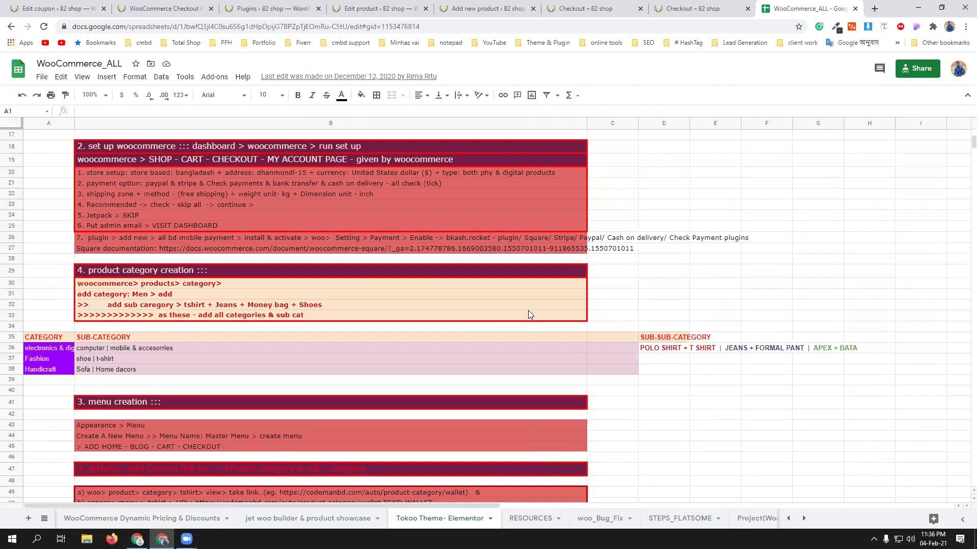
Look through the RESOURCES, woo_Bug_Fix, STEPS_FLATSOME and Project(WooCommerce) sheets
click(529, 518)
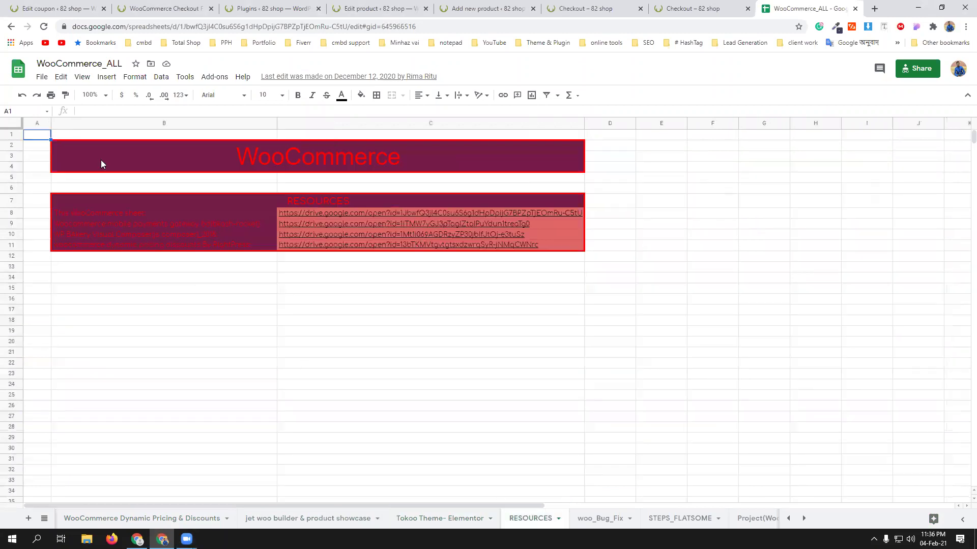
click(596, 523)
scroll(205, 356, down, 1)
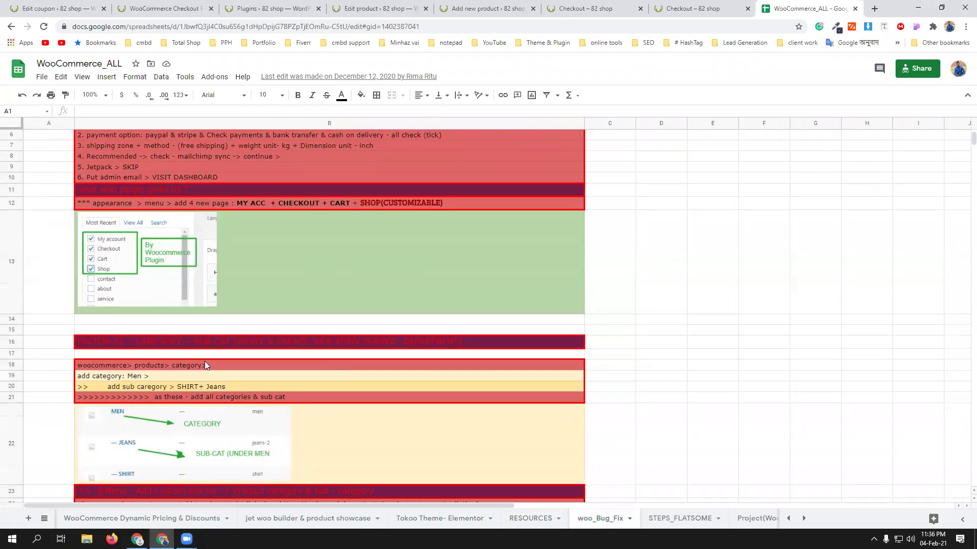
scroll(251, 374, down, 2)
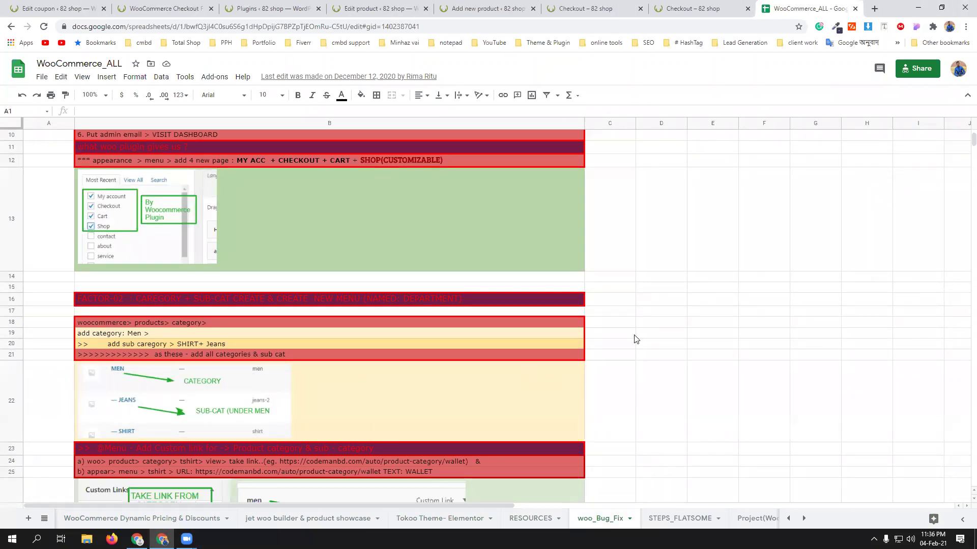
click(671, 520)
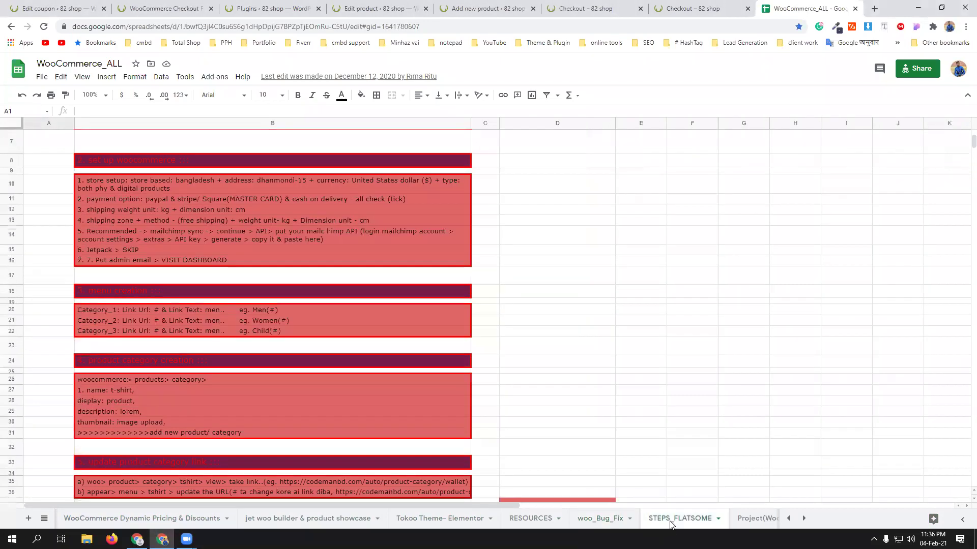
scroll(329, 345, down, 10)
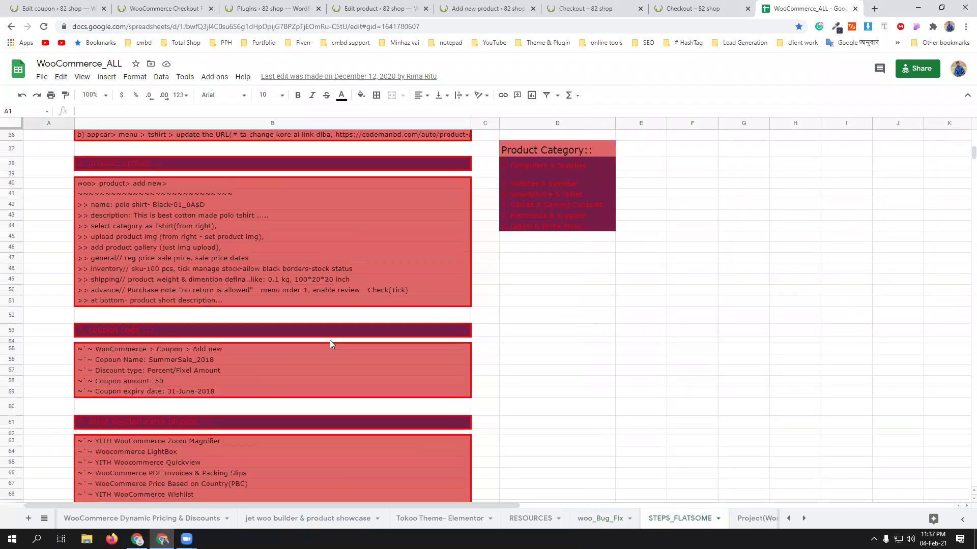
click(747, 520)
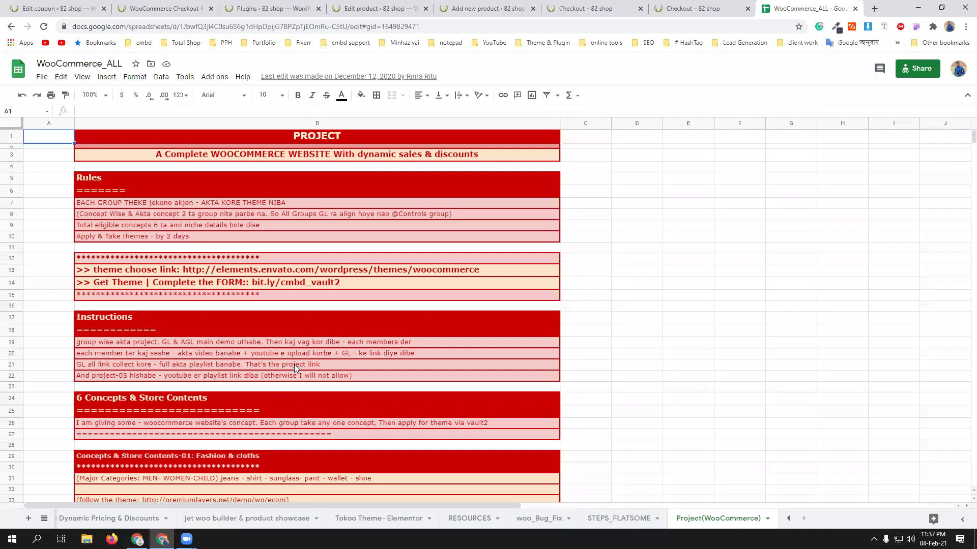
scroll(275, 317, down, 4)
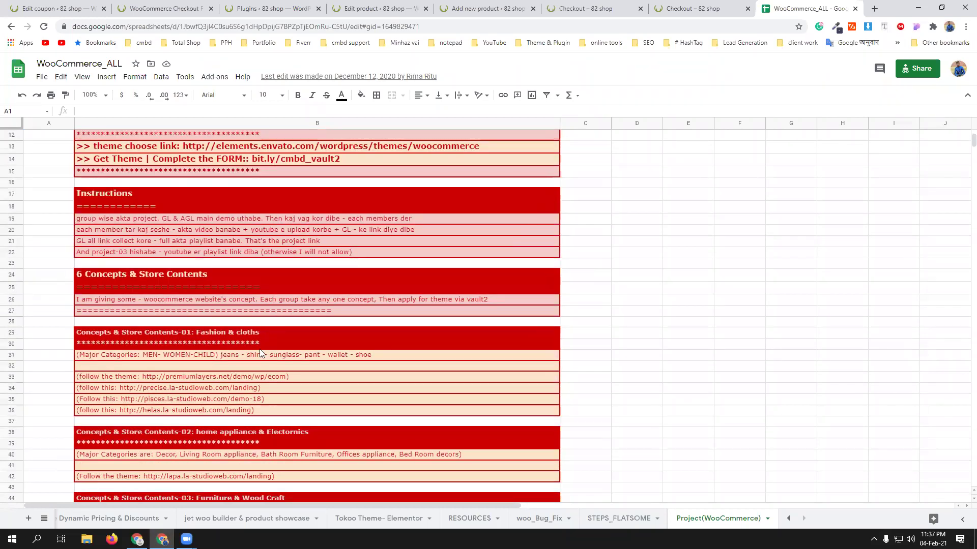
scroll(260, 353, down, 2)
Copy the sharing link of the WooCommerce_ALL spreadsheet
click(789, 518)
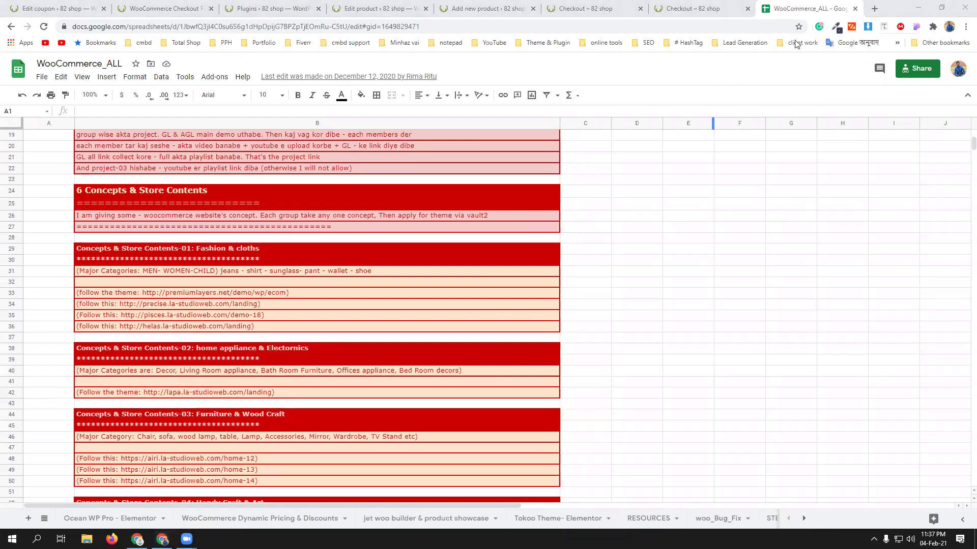
click(913, 70)
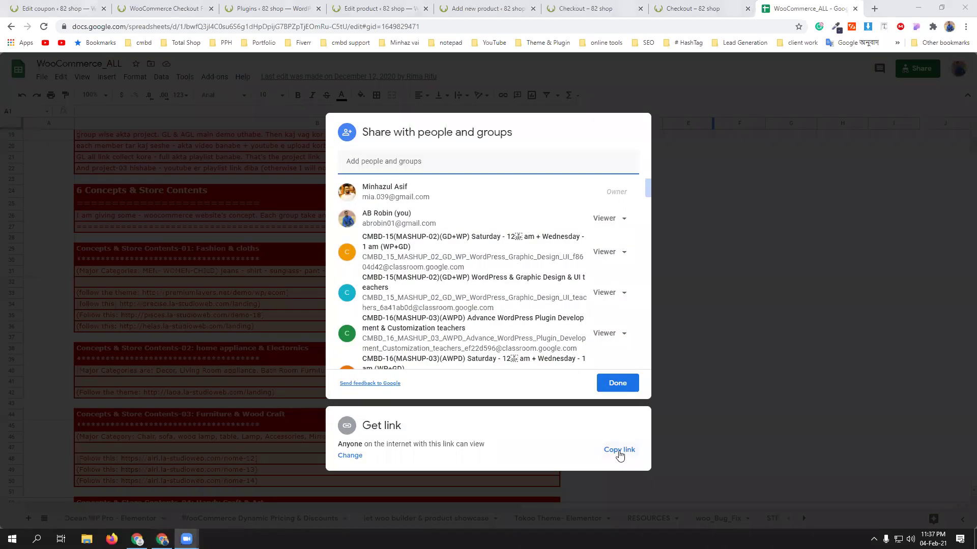
click(612, 454)
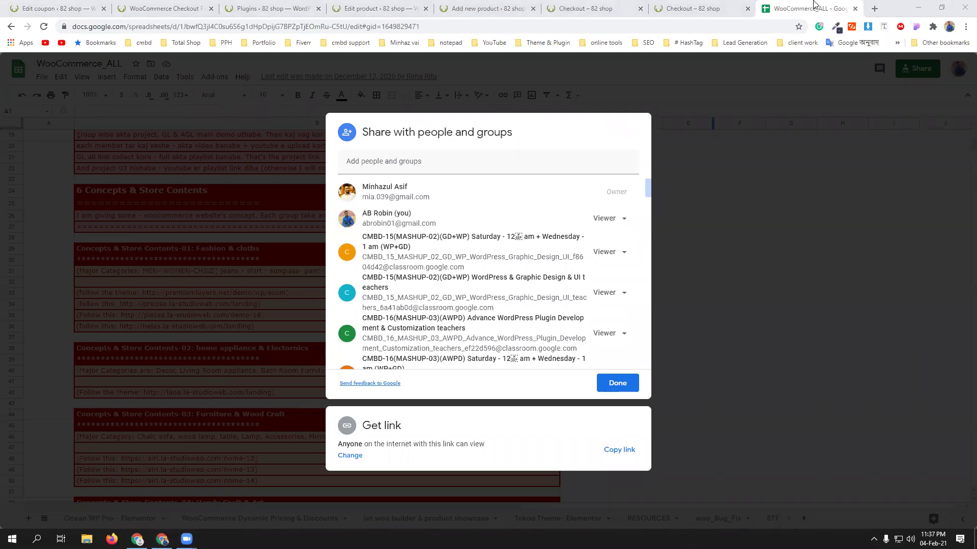
Open the Martfury theme Google spreadsheet in a new browser tab and review its setup steps
click(873, 8)
text(mart)
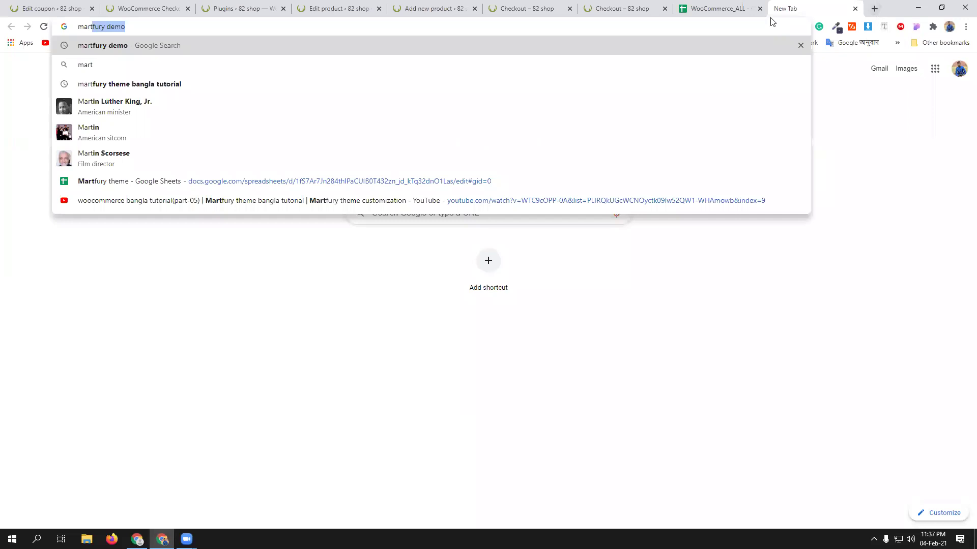
click(299, 176)
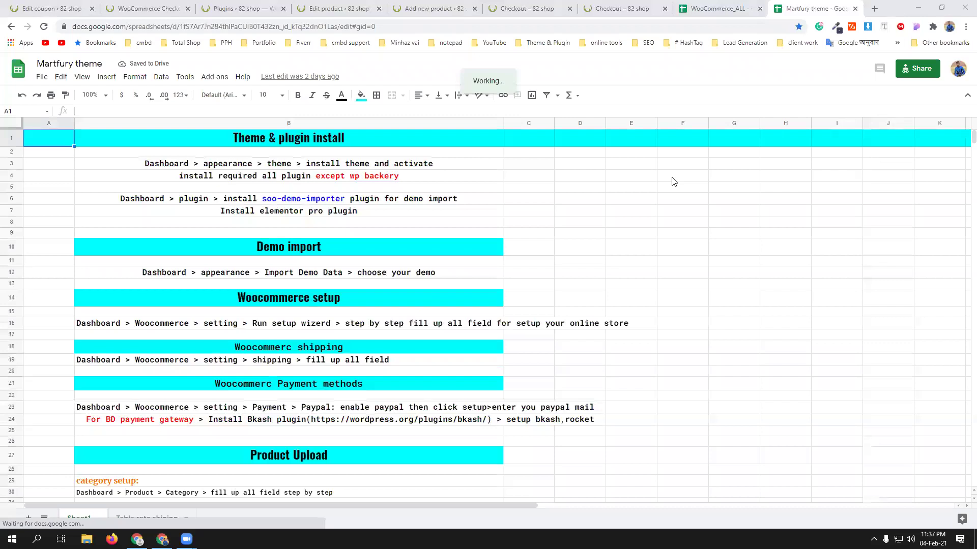
scroll(335, 316, down, 8)
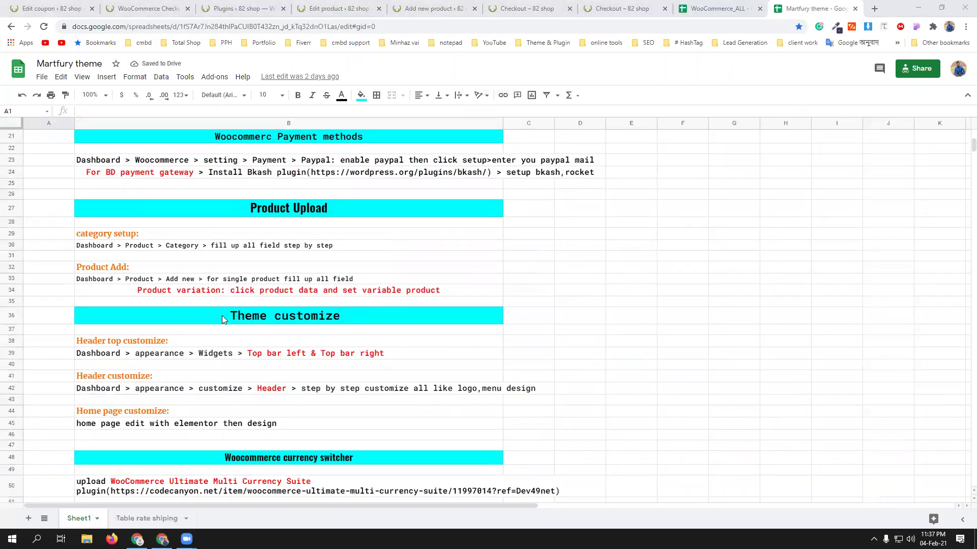
Copy the sharing link of the Martfury theme spreadsheet and close the sharing dialog
click(920, 70)
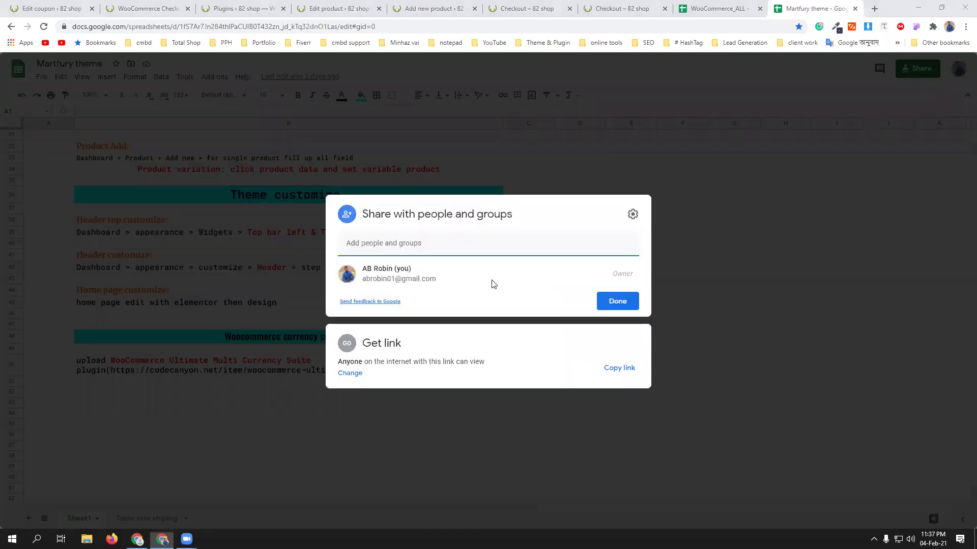
click(619, 370)
click(628, 307)
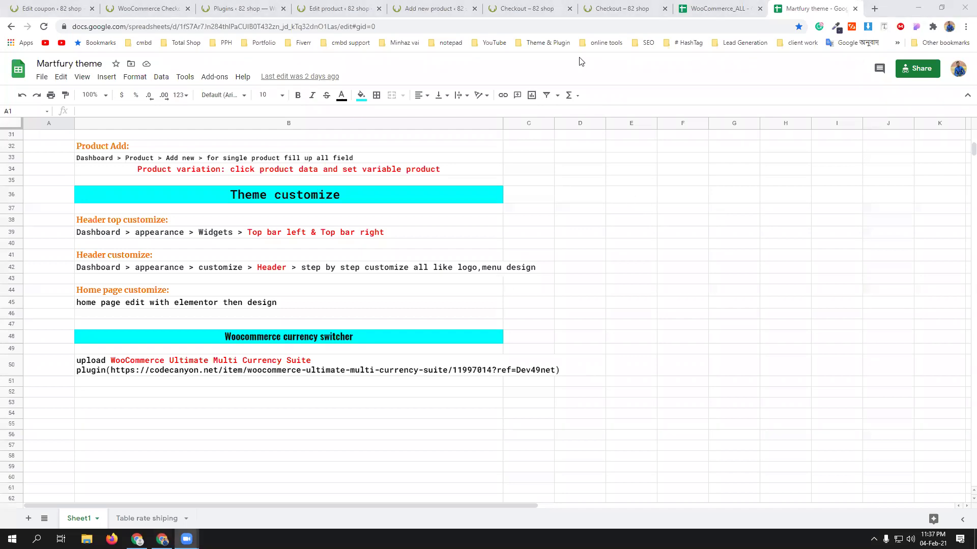
Return to the Eid Offer coupon editor and open the site's Installed Plugins page in a new browser tab
click(51, 9)
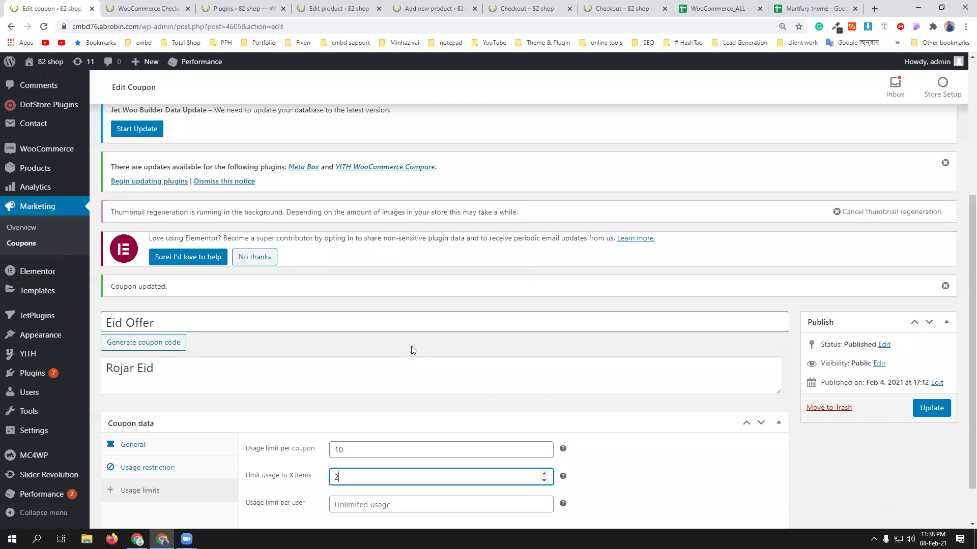
click(424, 384)
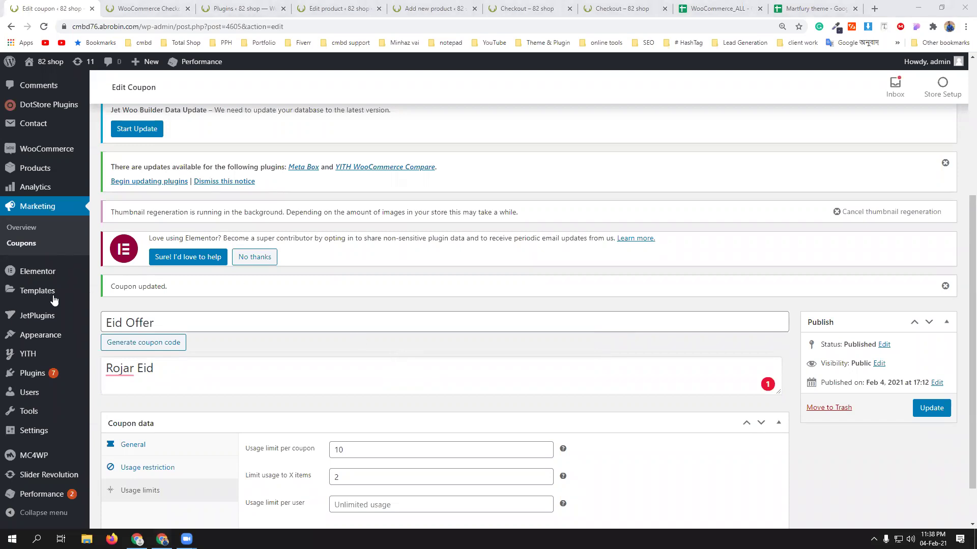
mouse_move(23, 371)
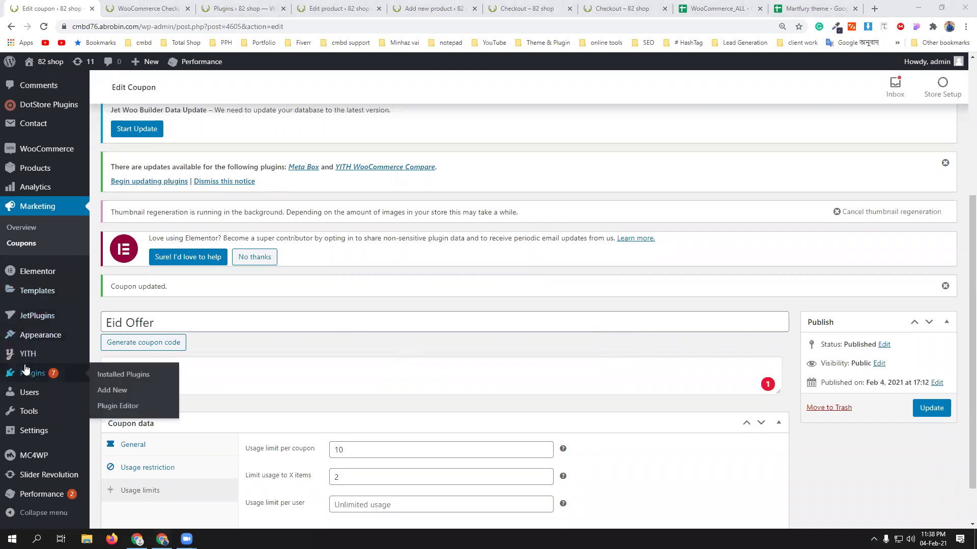
middle_click(118, 376)
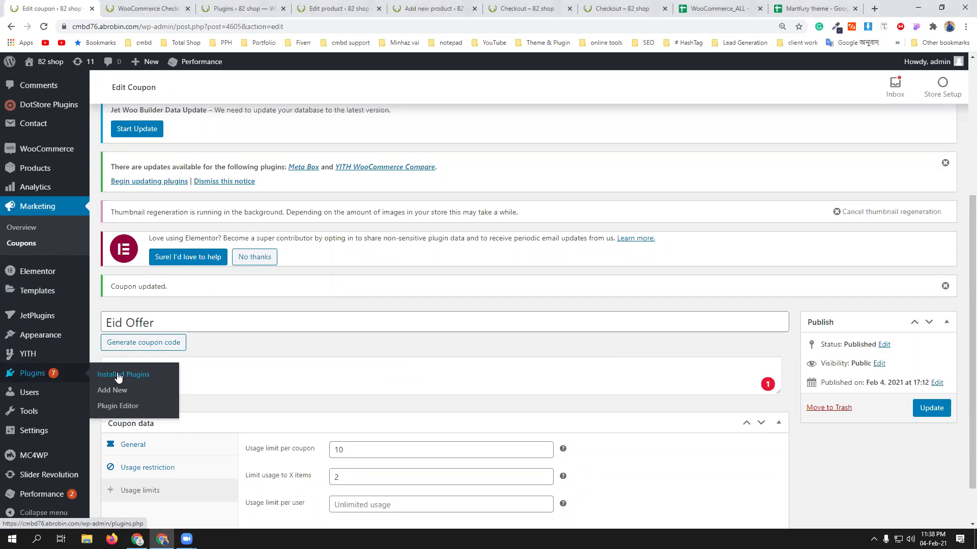
click(121, 8)
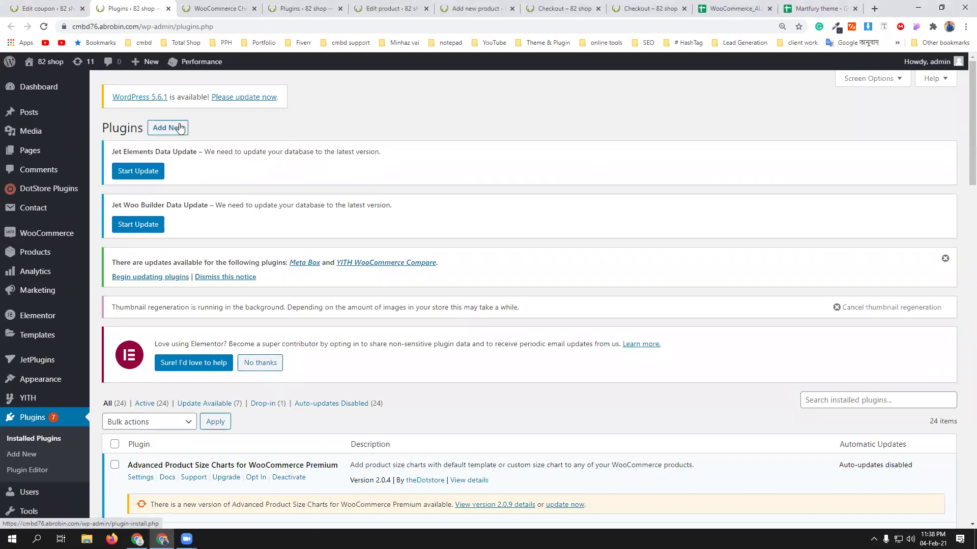
Start adding a new plugin by upload and choose wp-multi-step-checkout.2.9.1.zip as its file
click(178, 128)
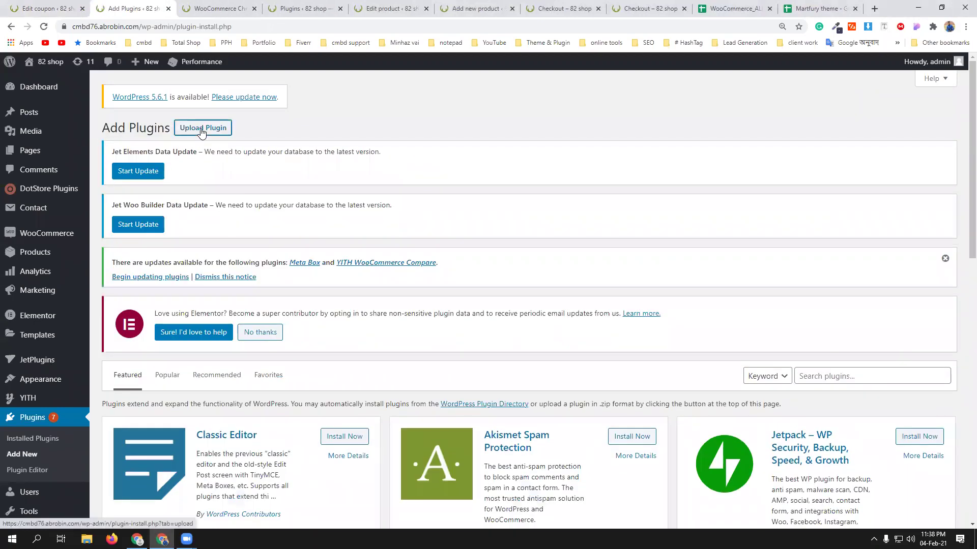
click(201, 131)
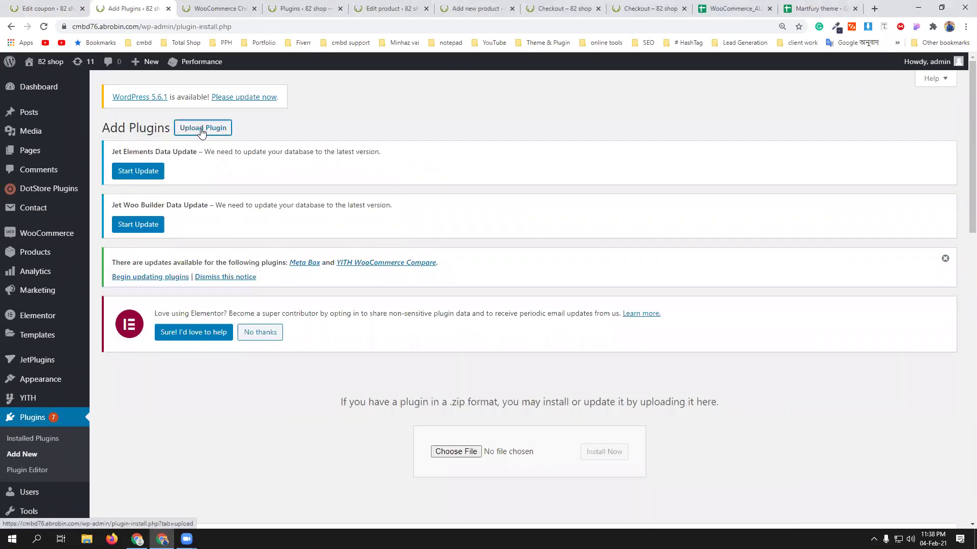
click(463, 452)
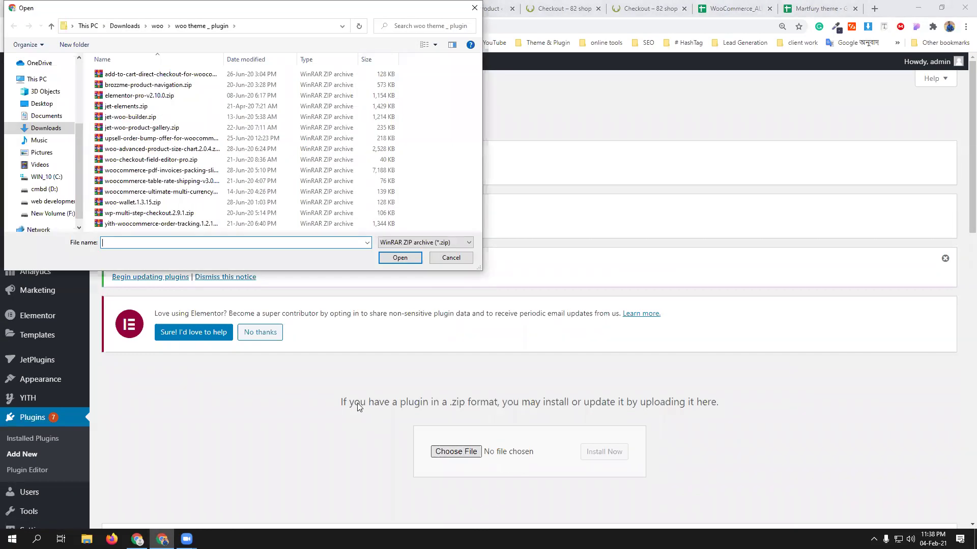
click(157, 215)
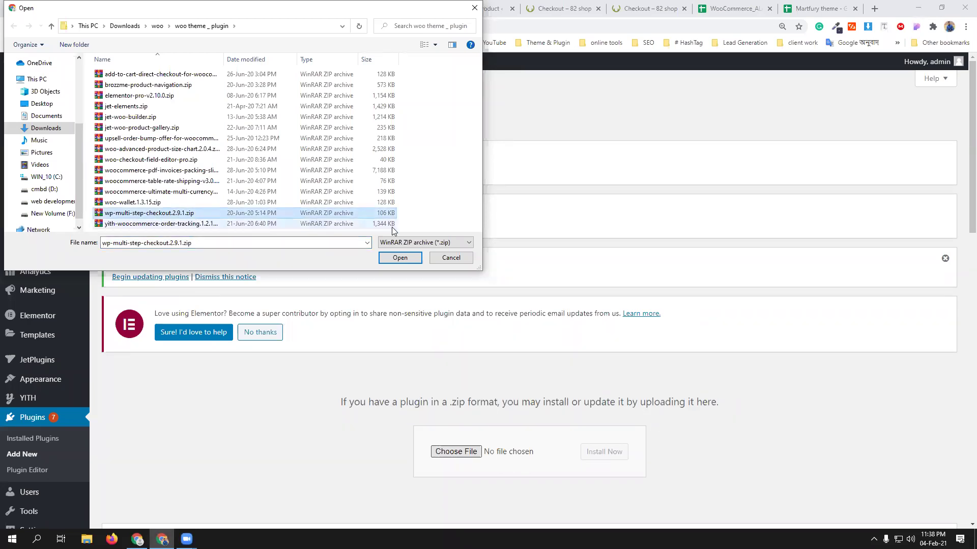
click(400, 257)
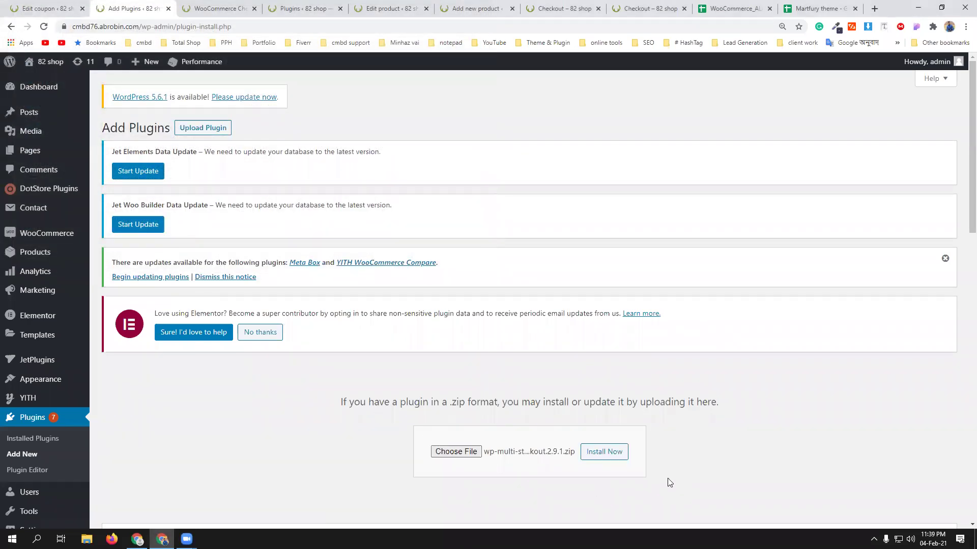
Install the chosen plugin zip file and activate the plugin
click(600, 452)
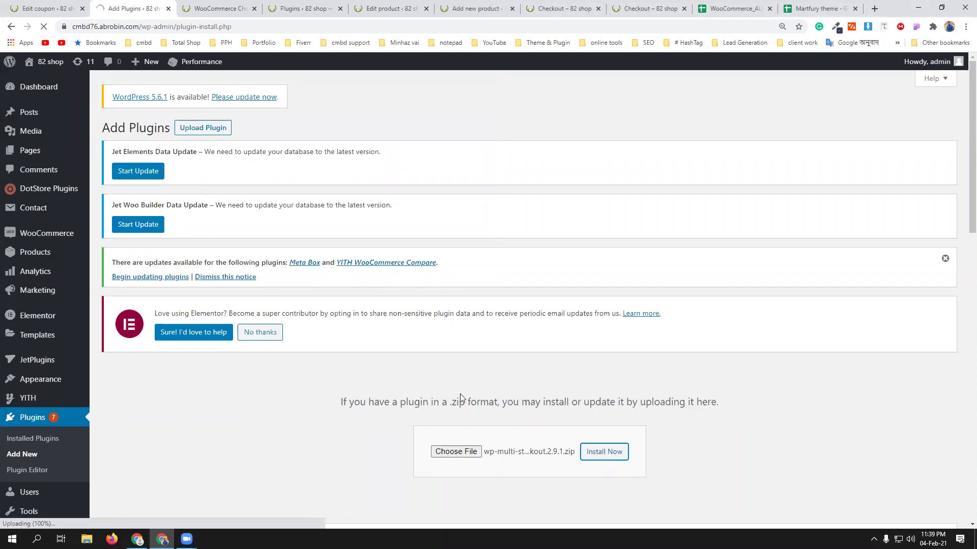
click(122, 422)
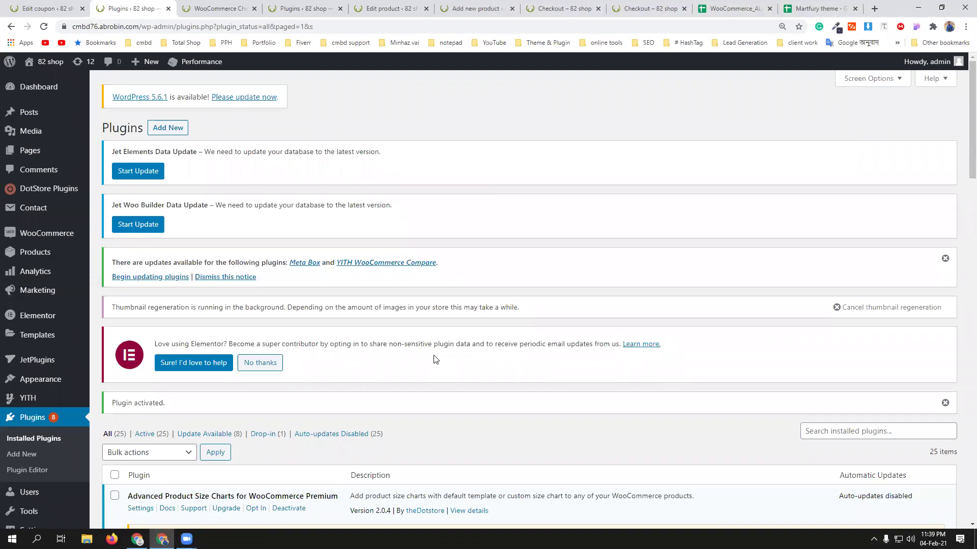
Find WooCommerce Multi-Step Checkout among the installed plugins, open its settings and review the options for which steps to show
scroll(435, 359, down, 2)
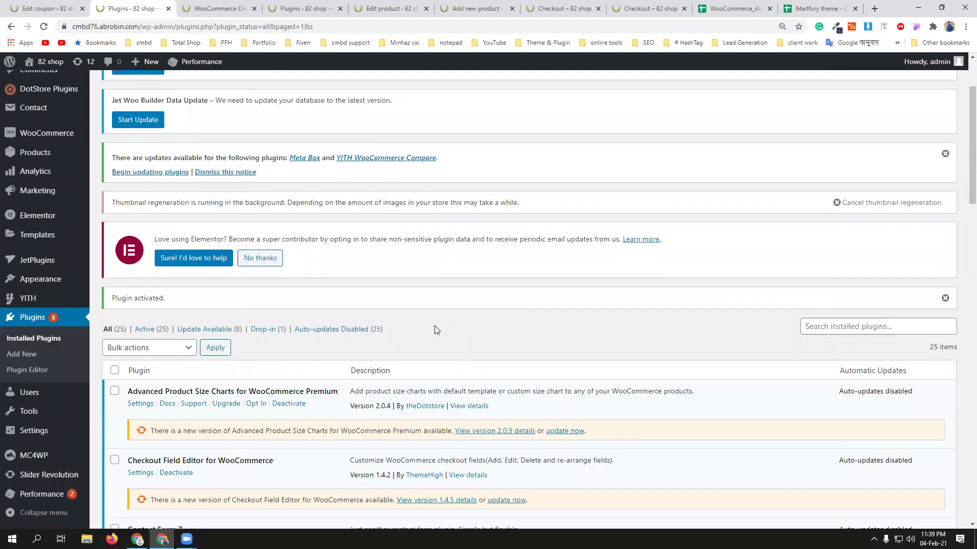
scroll(435, 330, down, 6)
scroll(254, 356, down, 2)
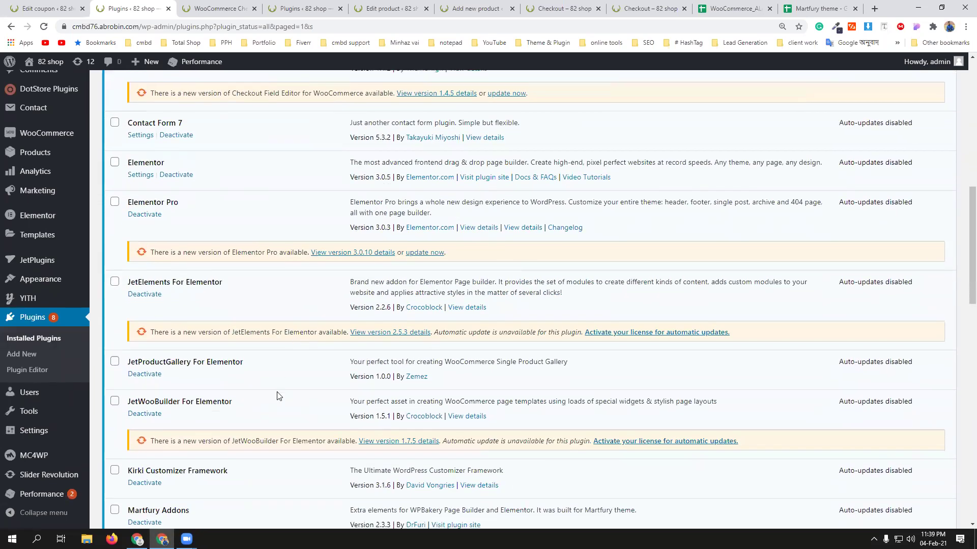
scroll(279, 396, down, 7)
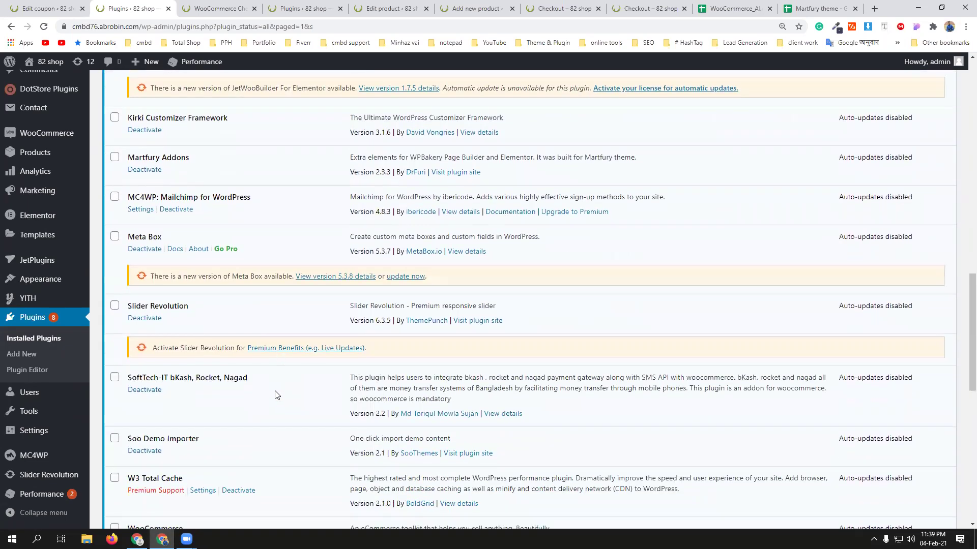
scroll(276, 395, down, 3)
scroll(272, 391, down, 2)
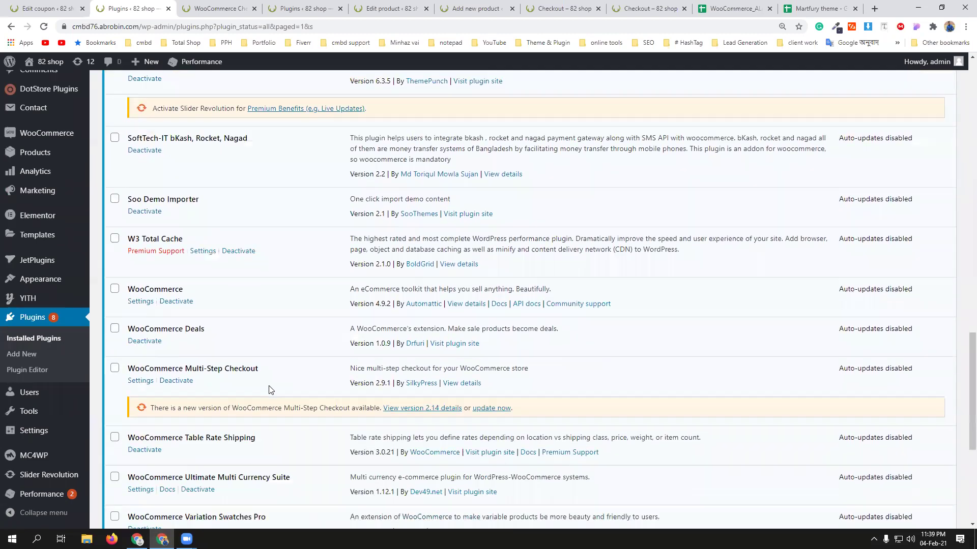
scroll(270, 390, down, 1)
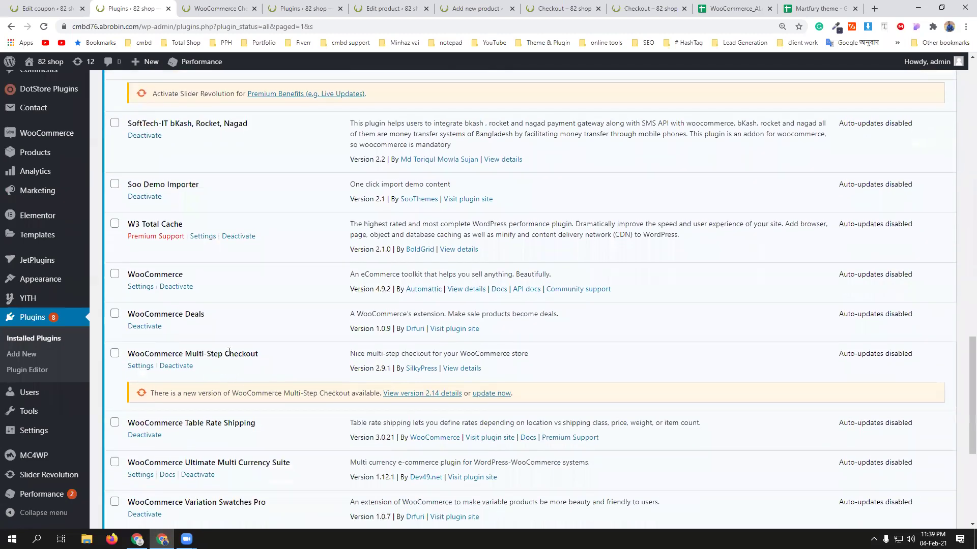
click(136, 368)
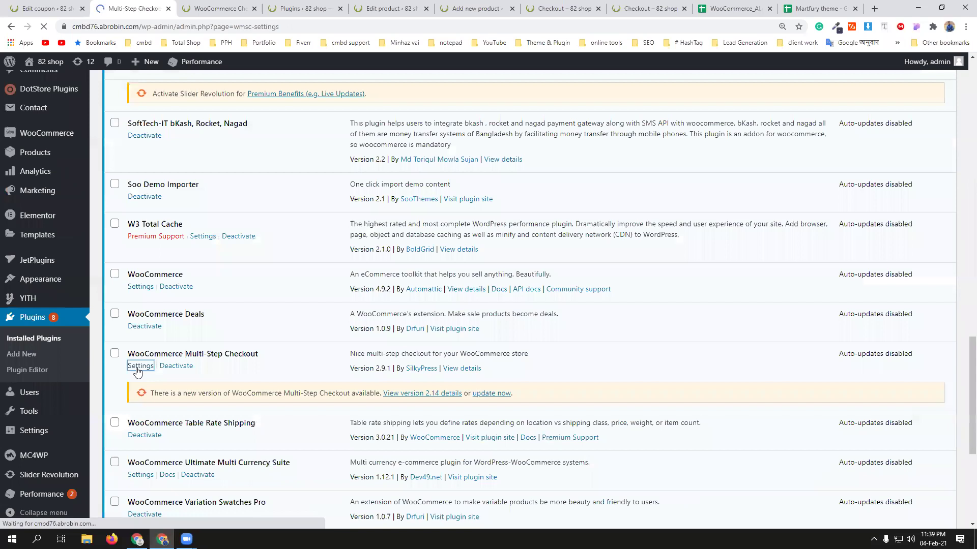
scroll(478, 401, down, 2)
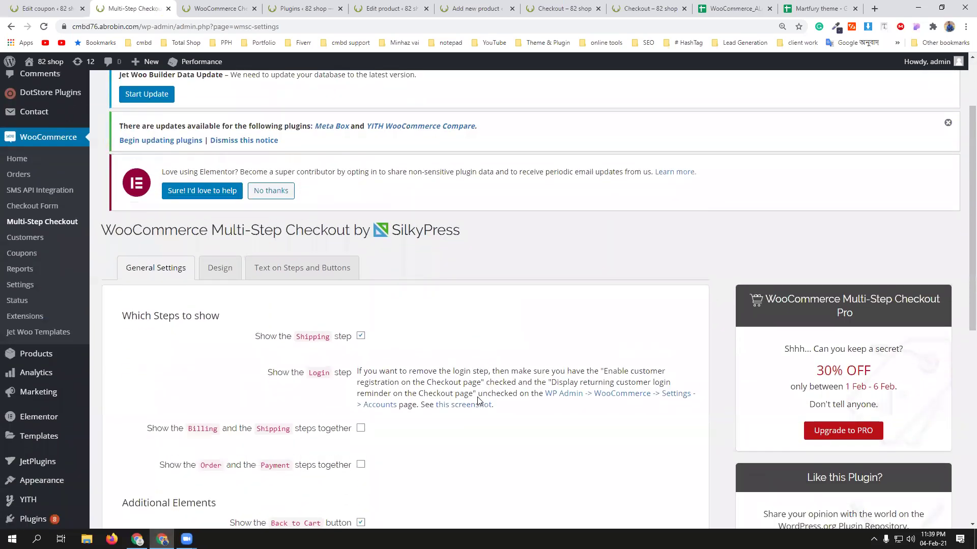
scroll(486, 427, down, 2)
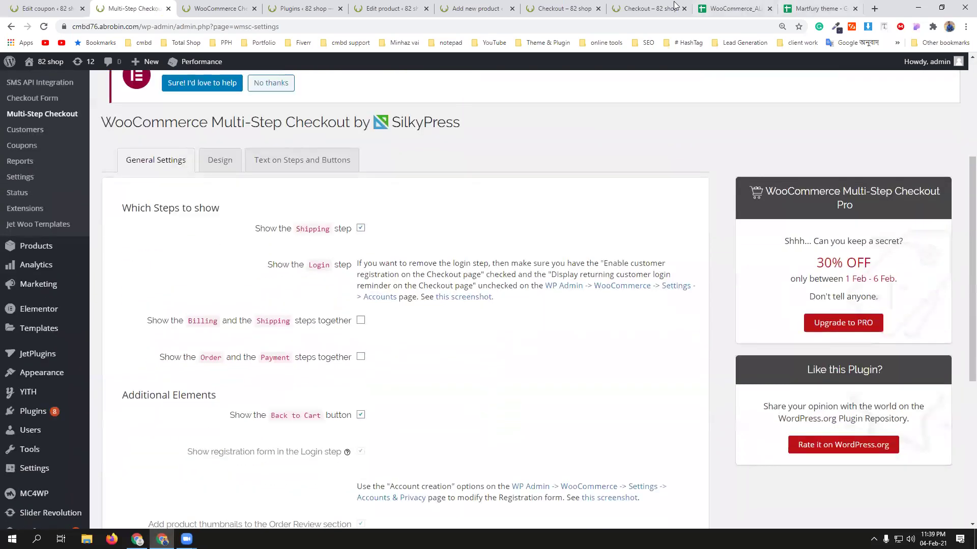
Switch to the shop's Checkout page, reload it and check the multi-step layout of the billing form
click(661, 11)
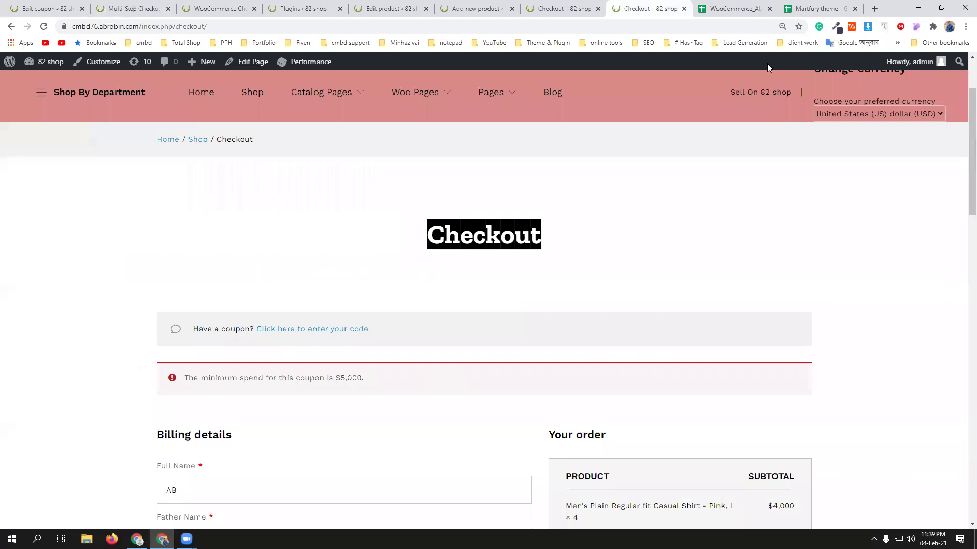
click(44, 27)
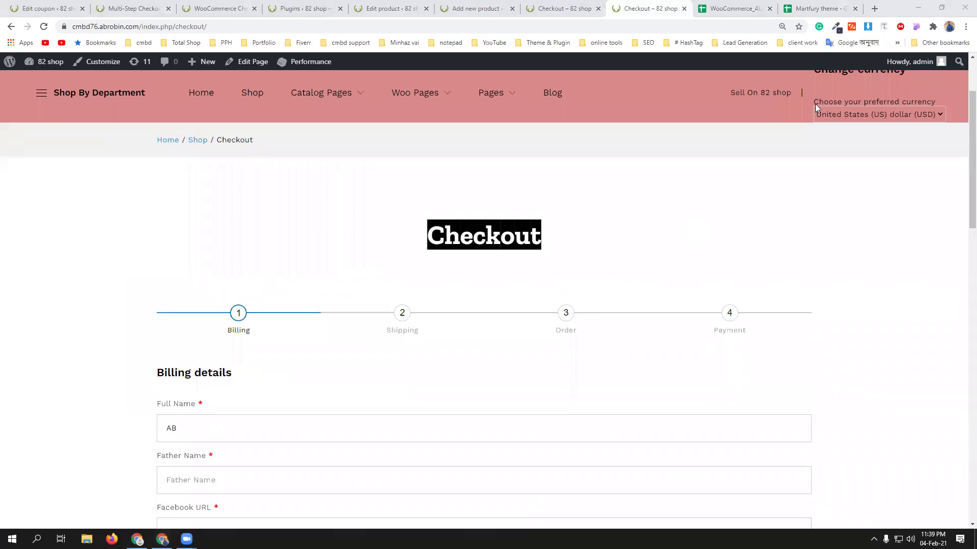
scroll(229, 371, down, 4)
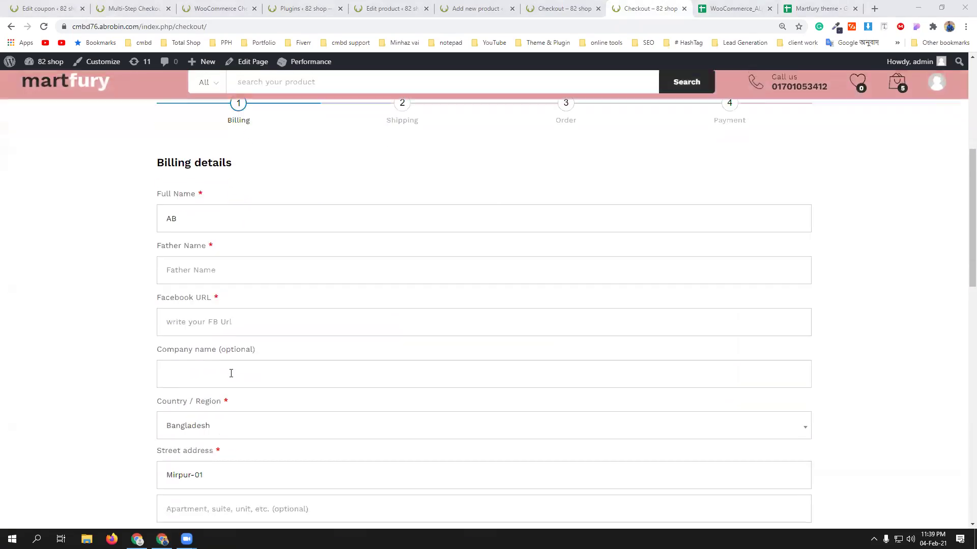
Fill in the father's name, paste the checkout page's address as the Facebook URL, and continue to the Shipping step
click(221, 264)
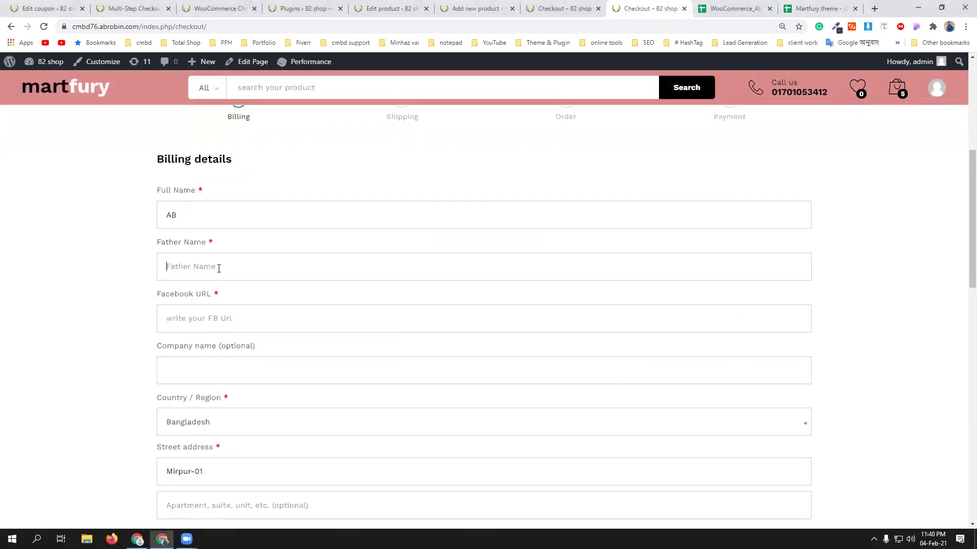
text(shgsyhdy)
click(220, 321)
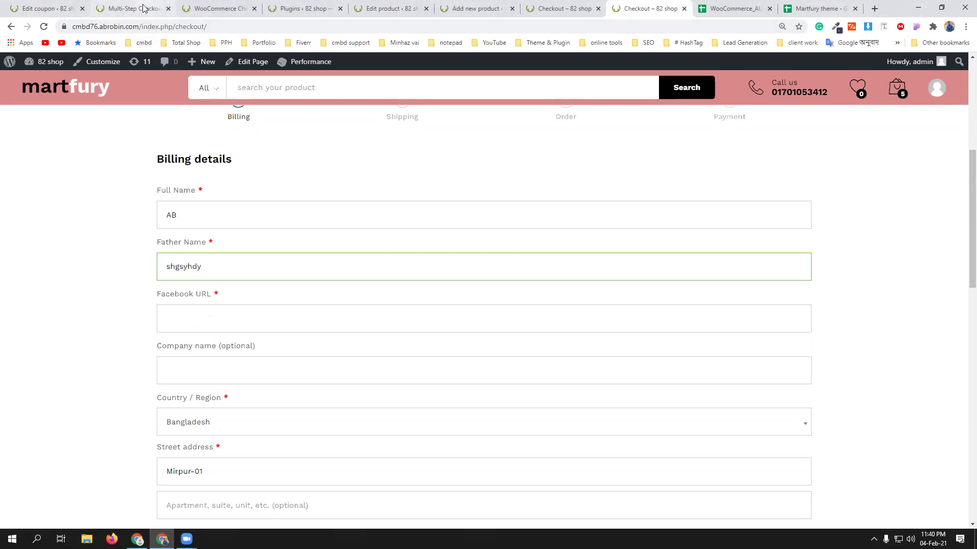
click(182, 27)
key(ctrl+c)
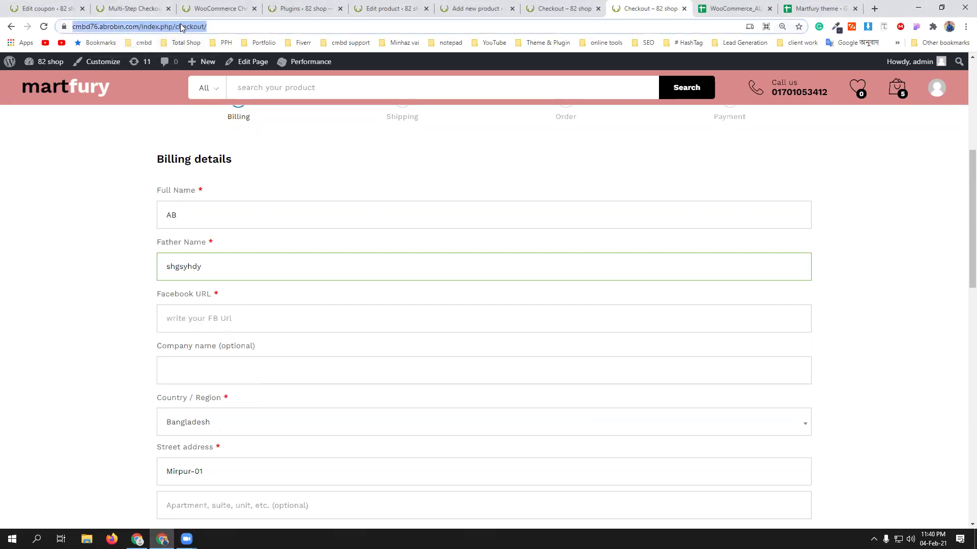
click(207, 318)
key(ctrl+v)
scroll(265, 328, down, 2)
scroll(274, 338, down, 3)
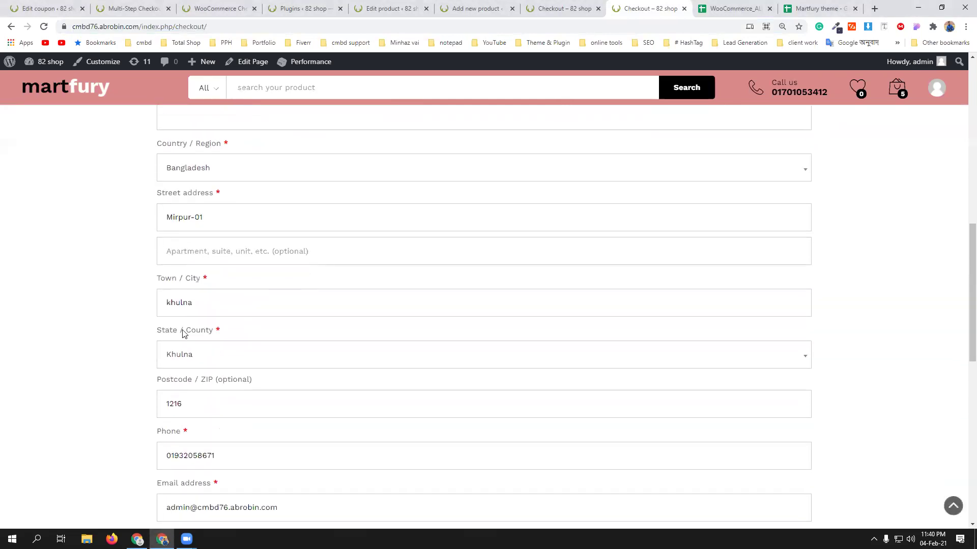
scroll(294, 349, down, 3)
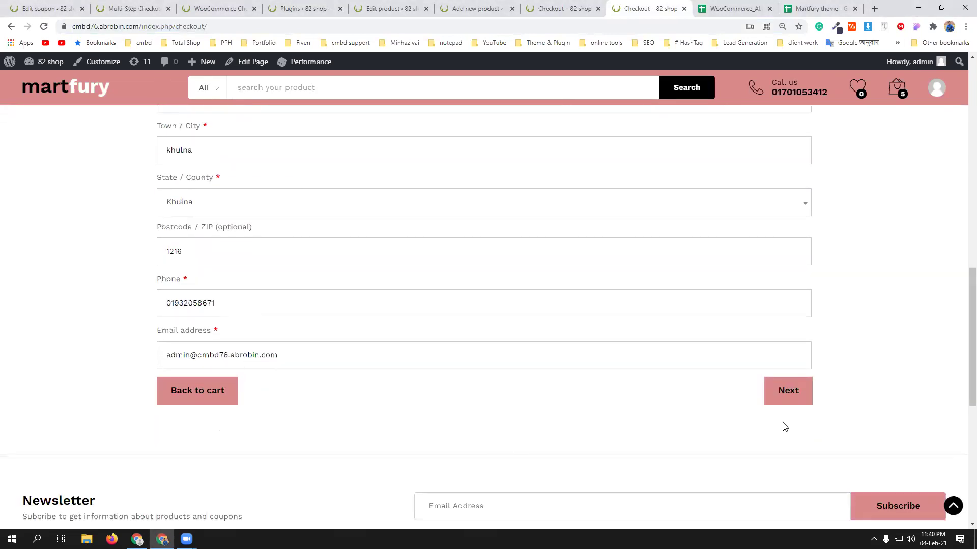
click(783, 395)
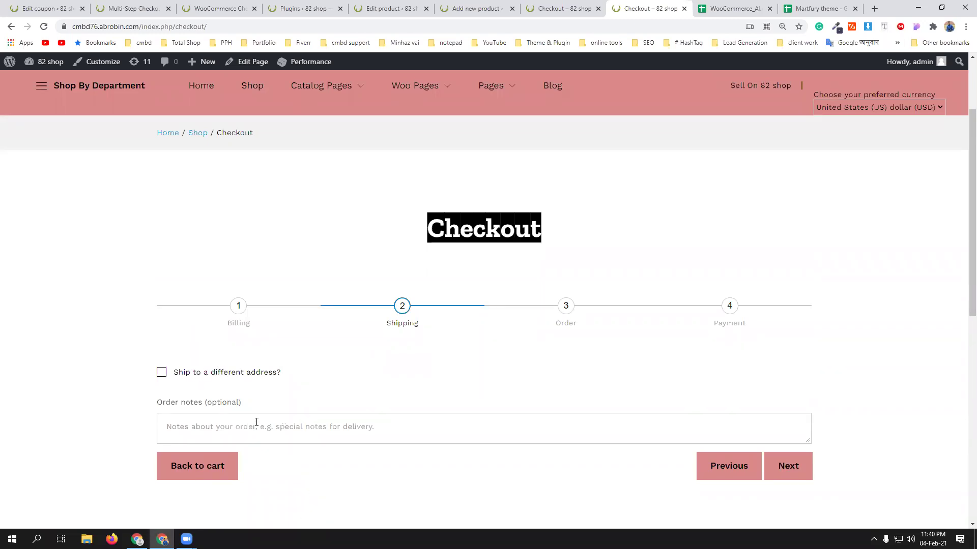
Try the "Ship to a different address?" option on and off, and continue to the Order step
click(161, 373)
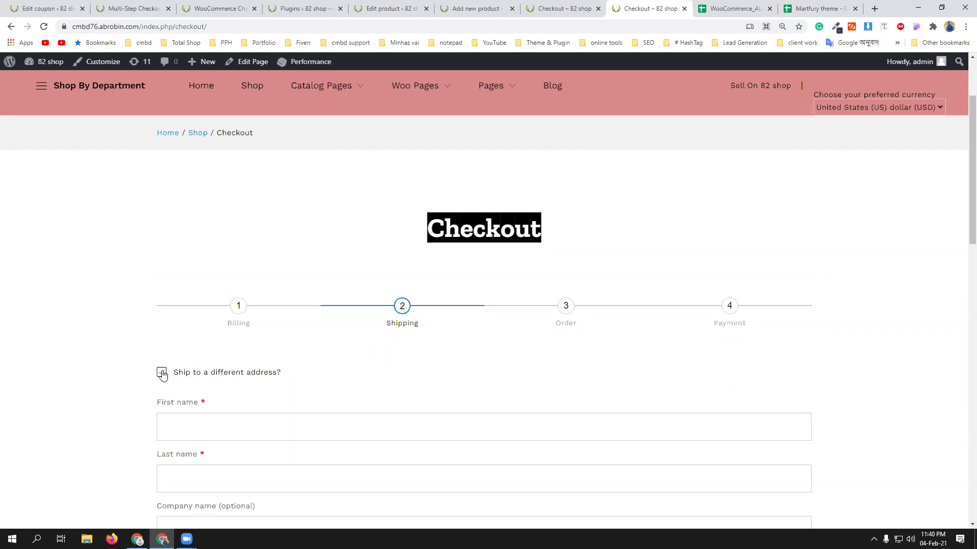
click(160, 373)
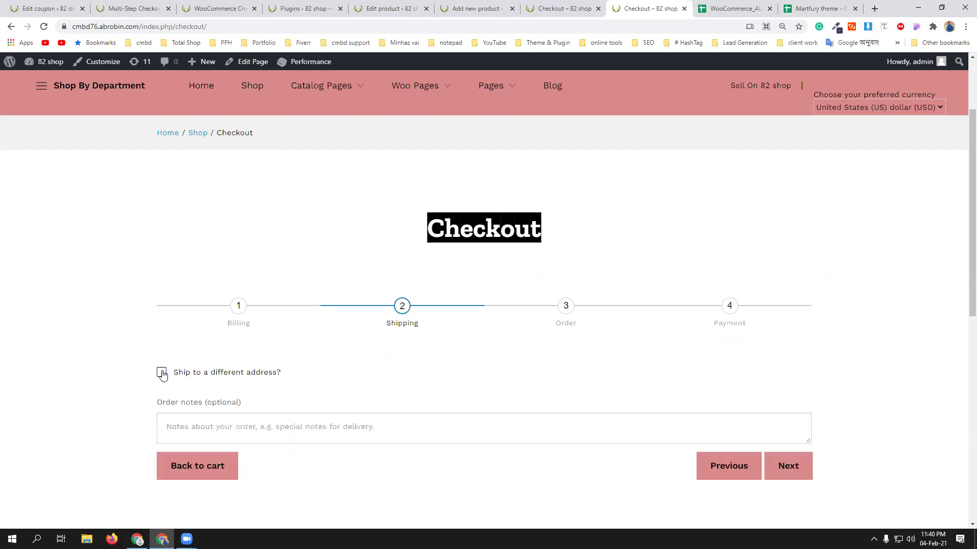
click(784, 466)
Review the Order step's products, coupon discount, shipping charge and total
scroll(370, 438, down, 4)
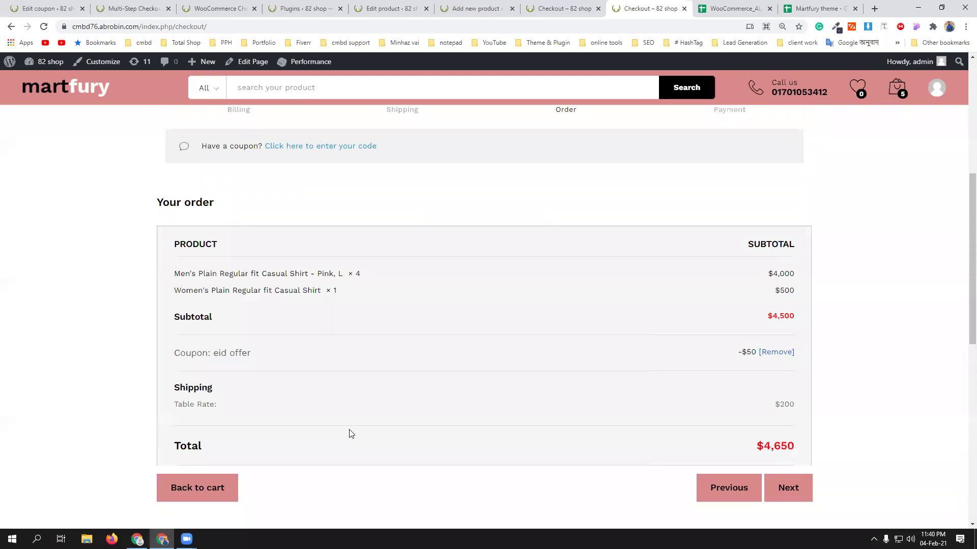
scroll(370, 439, up, 1)
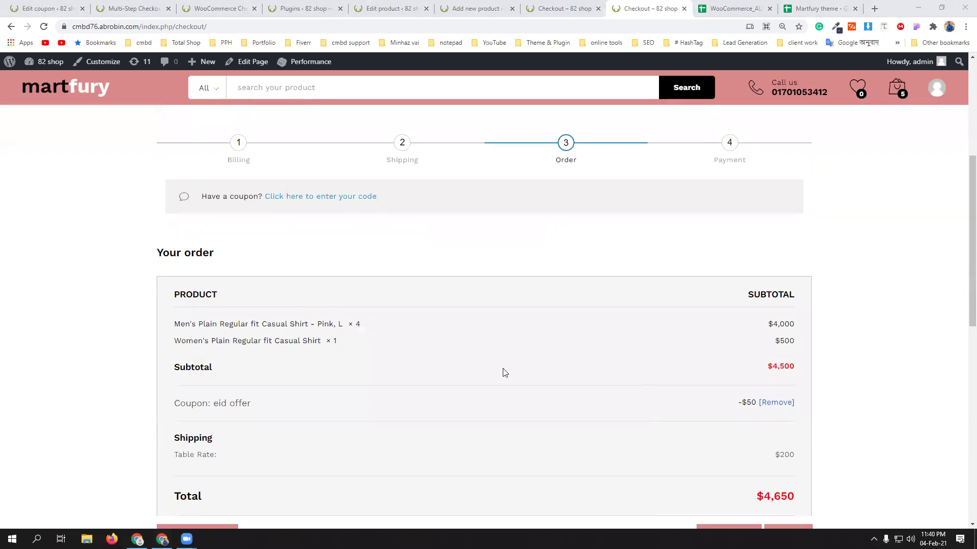
scroll(502, 371, down, 2)
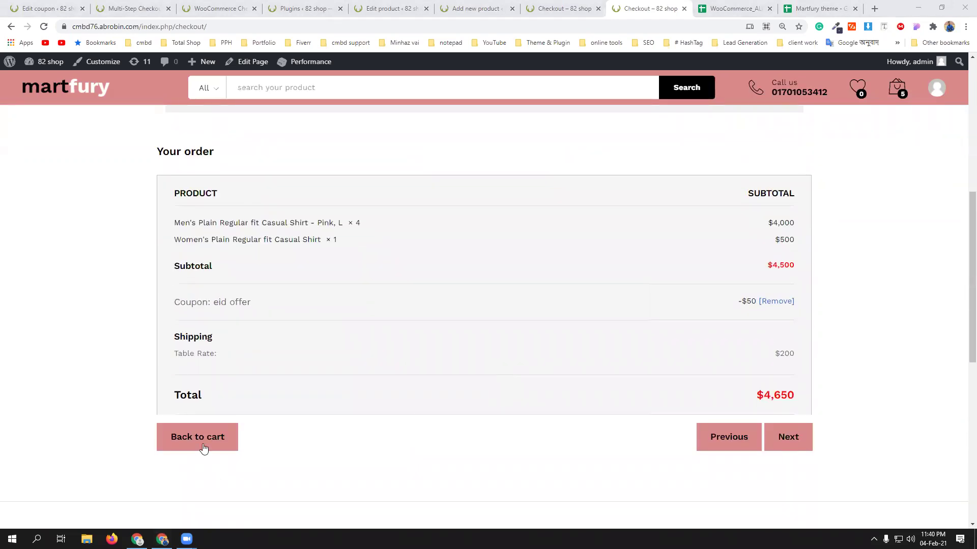
scroll(363, 282, up, 3)
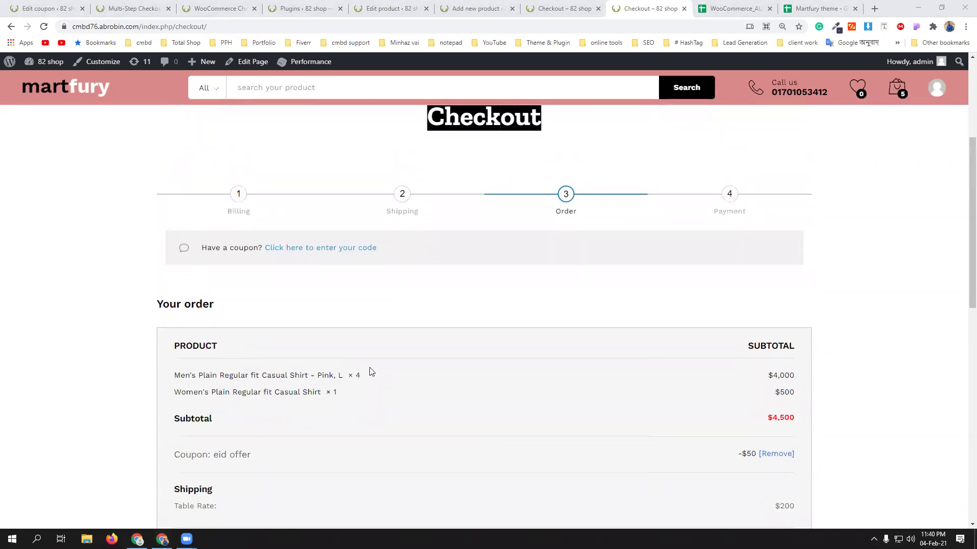
scroll(473, 401, down, 1)
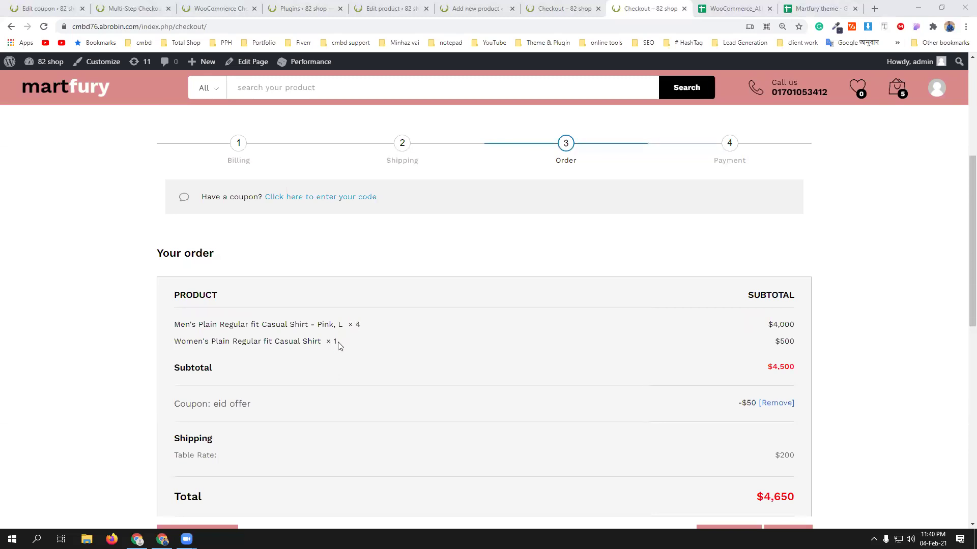
scroll(339, 346, down, 2)
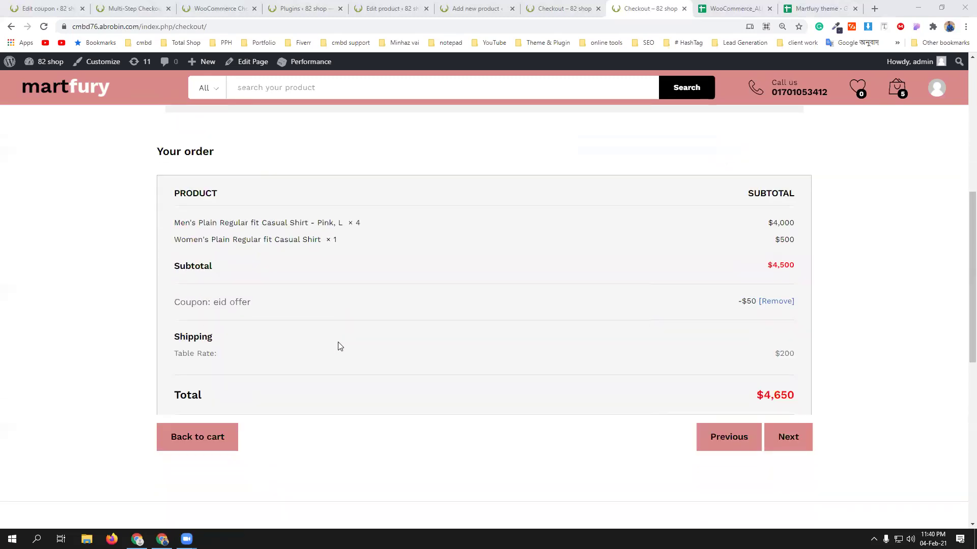
scroll(339, 347, up, 1)
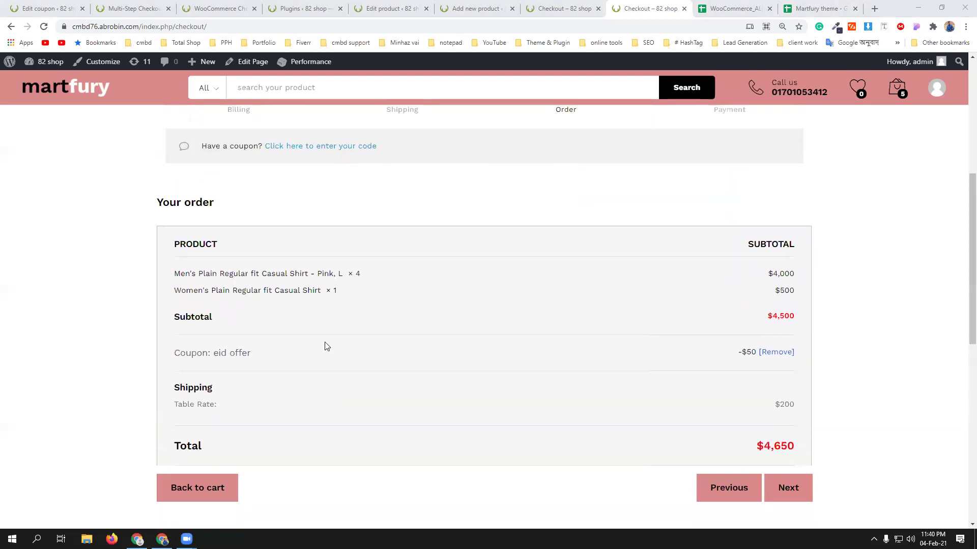
scroll(470, 347, up, 3)
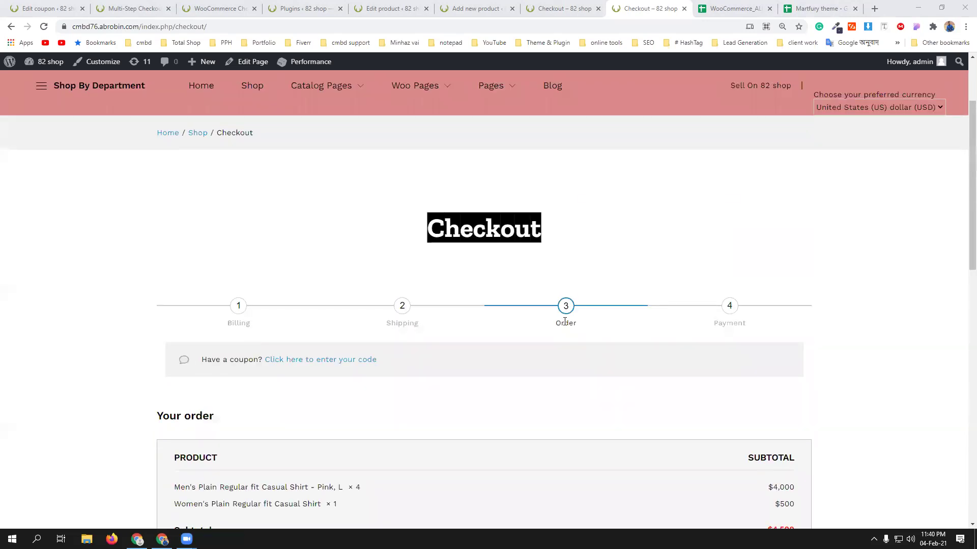
scroll(635, 356, down, 6)
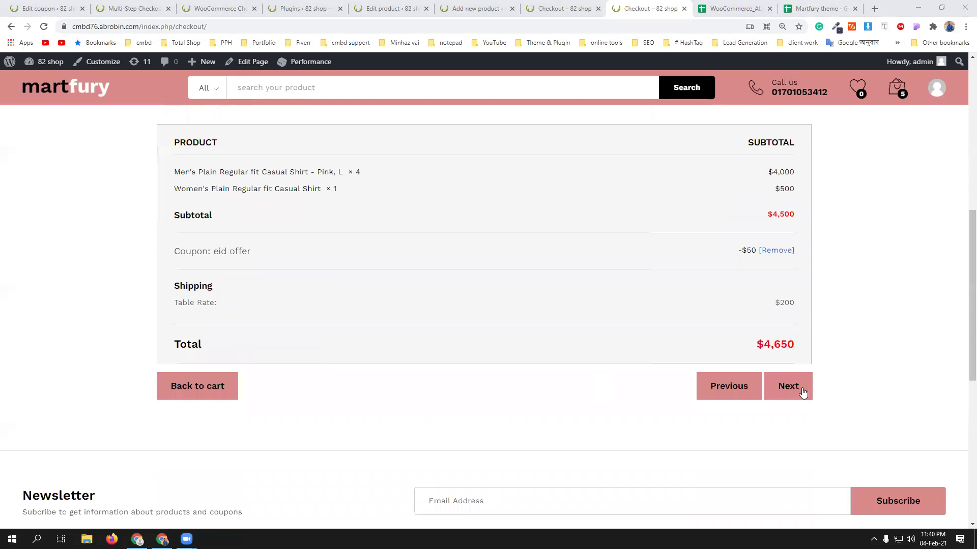
Continue to the Payment step of the checkout and look over its payment methods
scroll(624, 392, up, 2)
key(Right)
scroll(436, 399, up, 3)
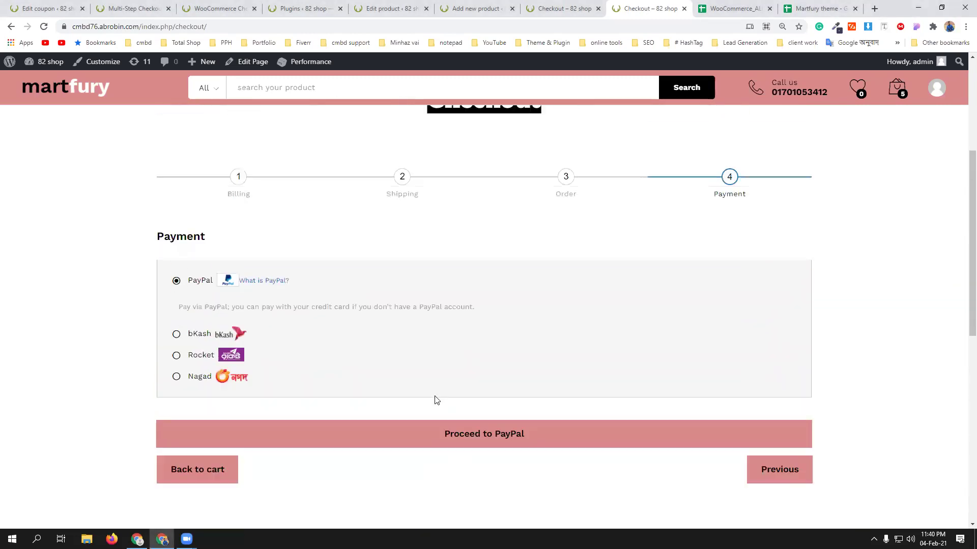
scroll(596, 406, down, 3)
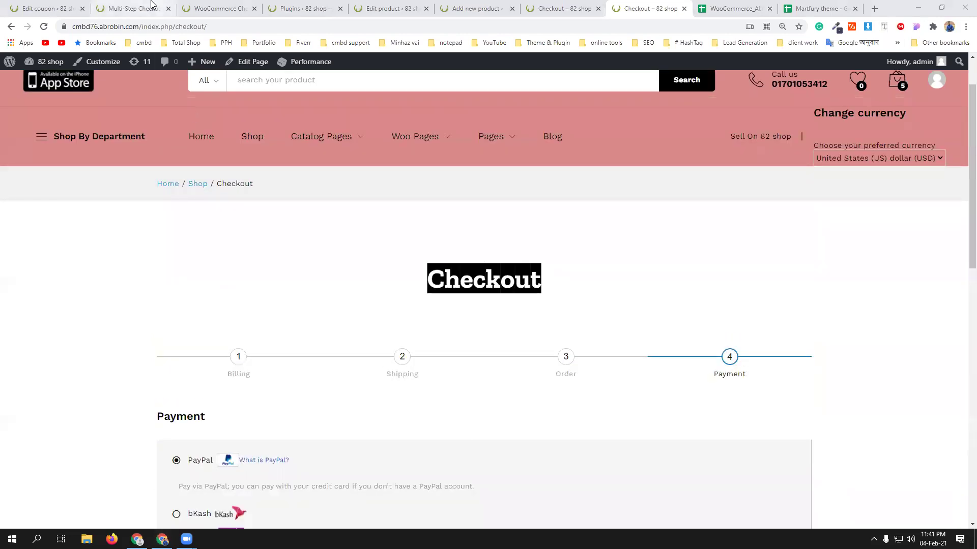
Enable showing the Billing and Shipping steps together in the Multi-Step Checkout general settings and save the settings
click(126, 4)
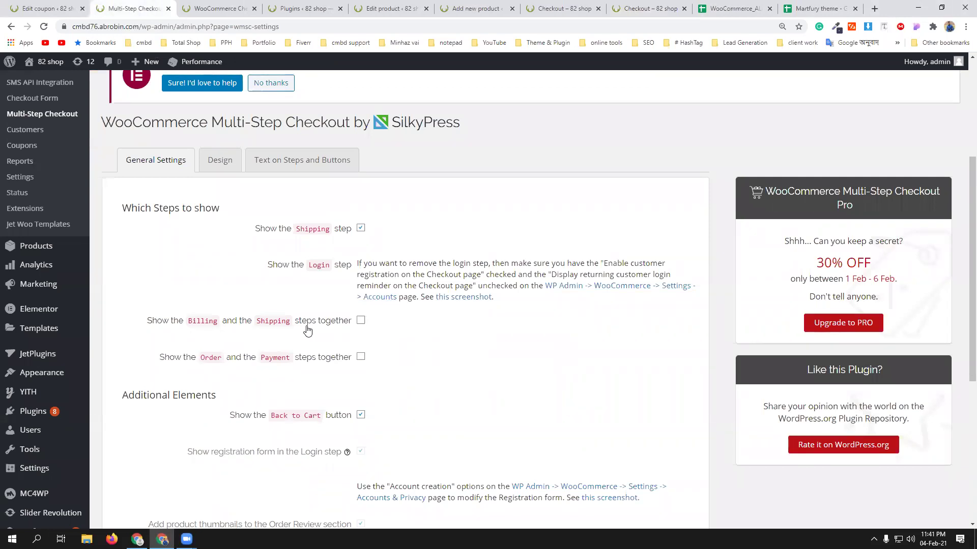
click(360, 320)
click(927, 260)
scroll(545, 414, down, 5)
click(150, 439)
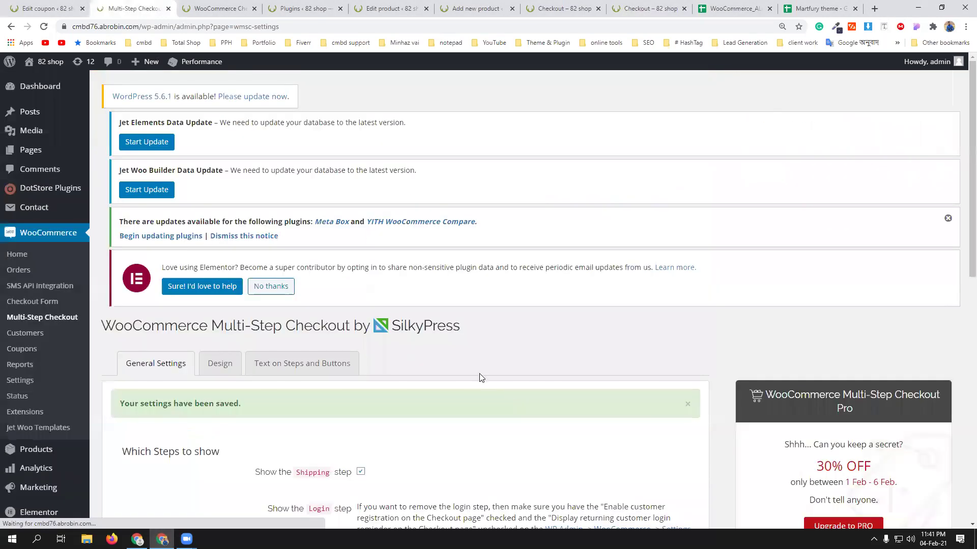
Reload the storefront checkout page and look over the combined Billing & Shipping step and its fields
click(647, 10)
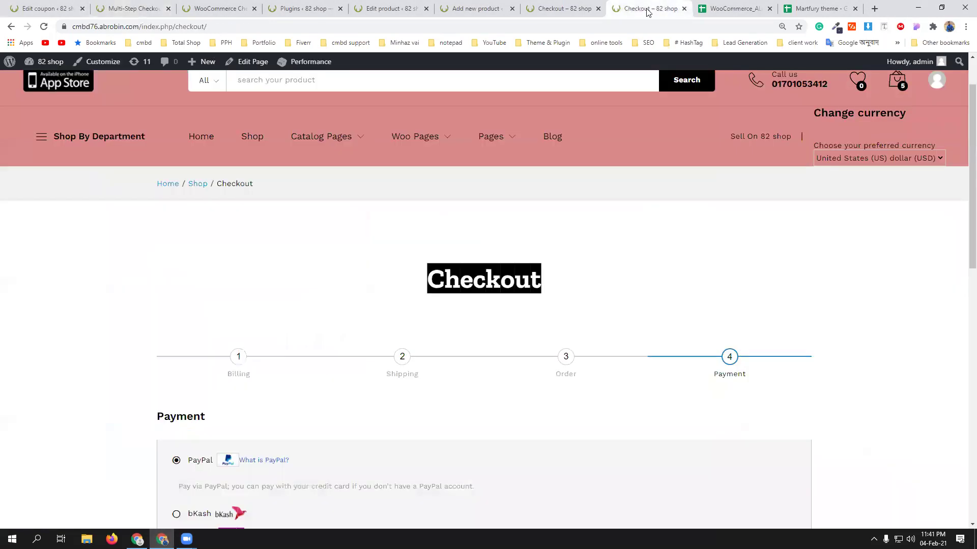
click(44, 27)
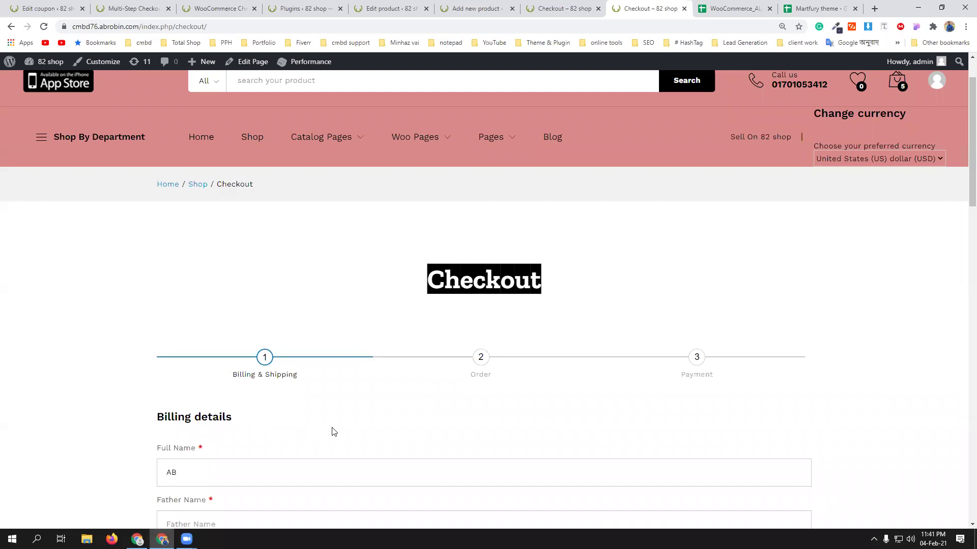
scroll(334, 431, down, 10)
scroll(334, 358, down, 3)
scroll(330, 351, up, 5)
scroll(363, 402, up, 6)
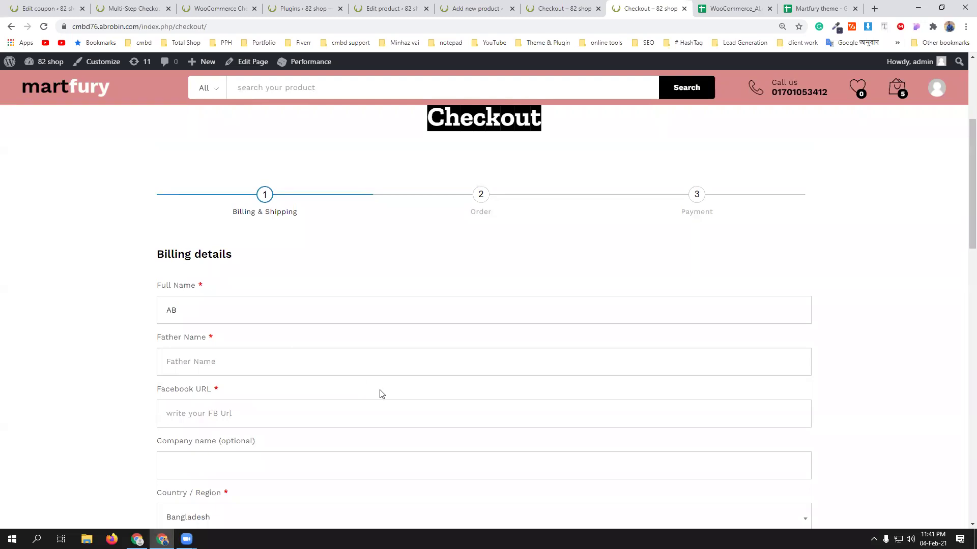
scroll(386, 394, up, 3)
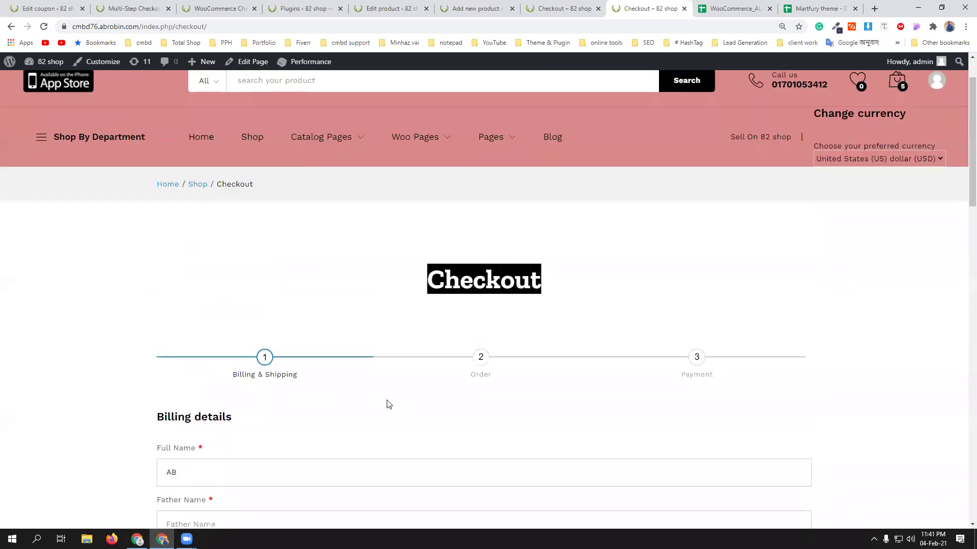
scroll(250, 211, down, 5)
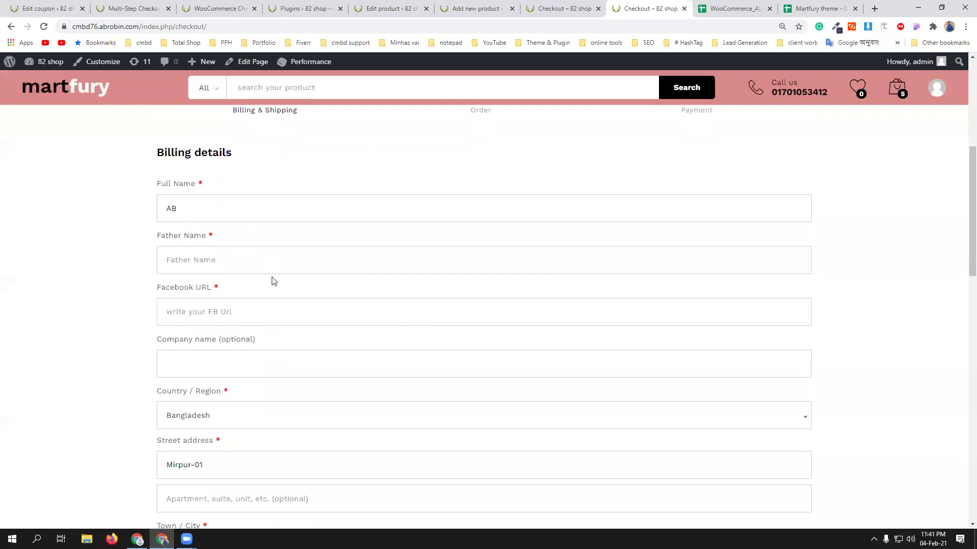
scroll(274, 281, down, 5)
scroll(275, 312, up, 2)
scroll(279, 351, up, 1)
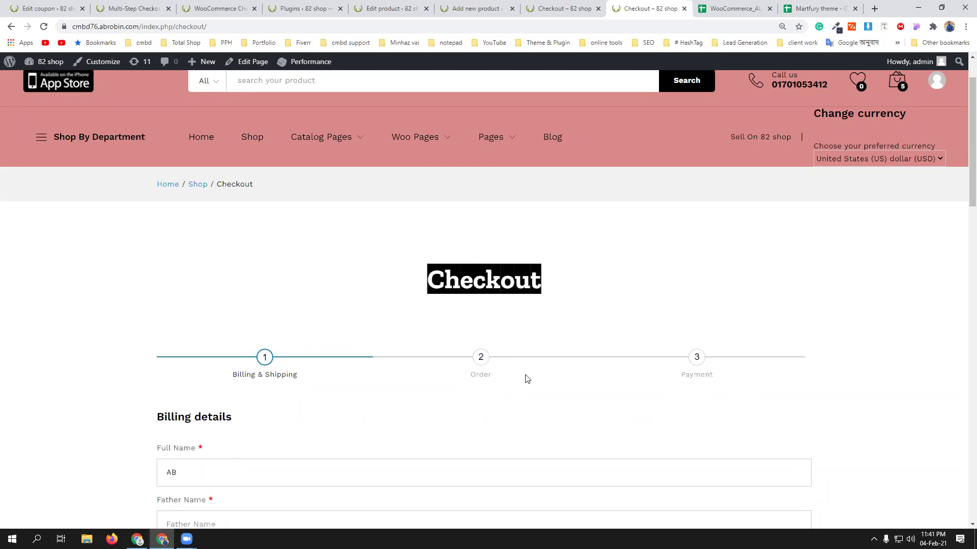
Enable showing the Order and Payment steps together in the Multi-Step Checkout general settings and save the changes
click(131, 8)
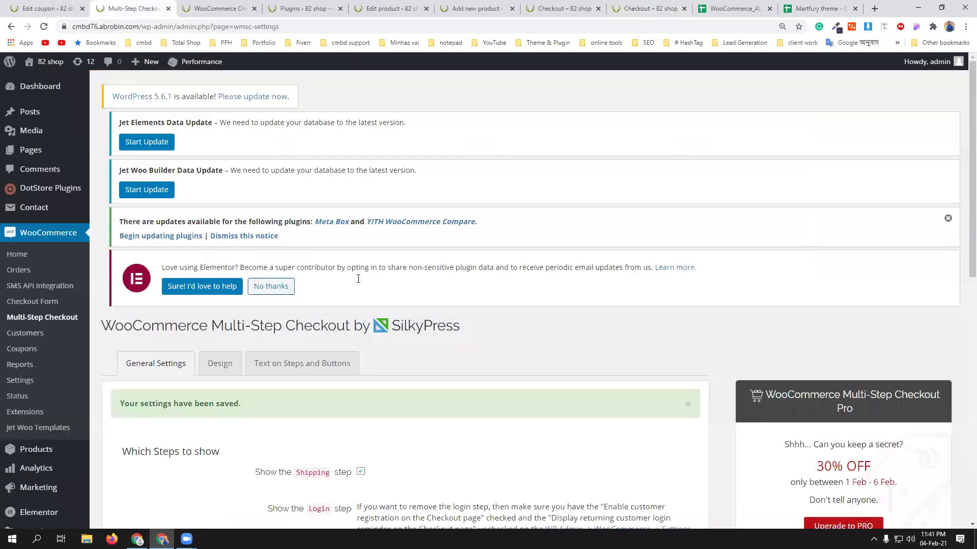
scroll(439, 355, down, 4)
scroll(207, 422, down, 2)
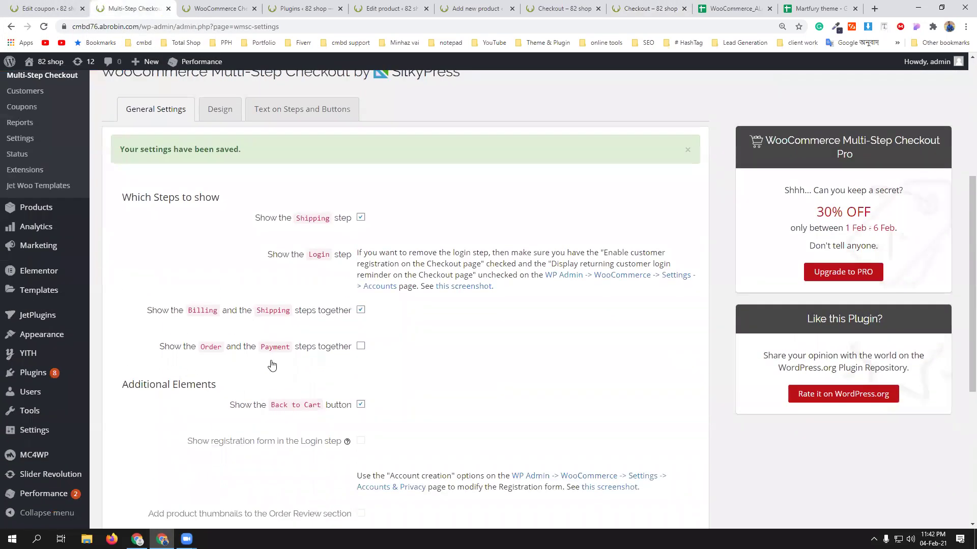
click(361, 347)
scroll(549, 370, down, 5)
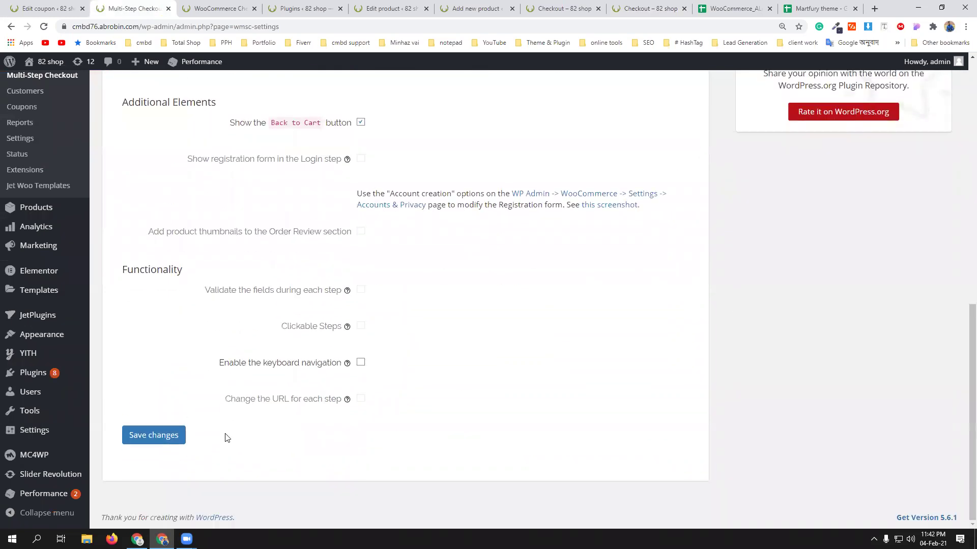
click(155, 436)
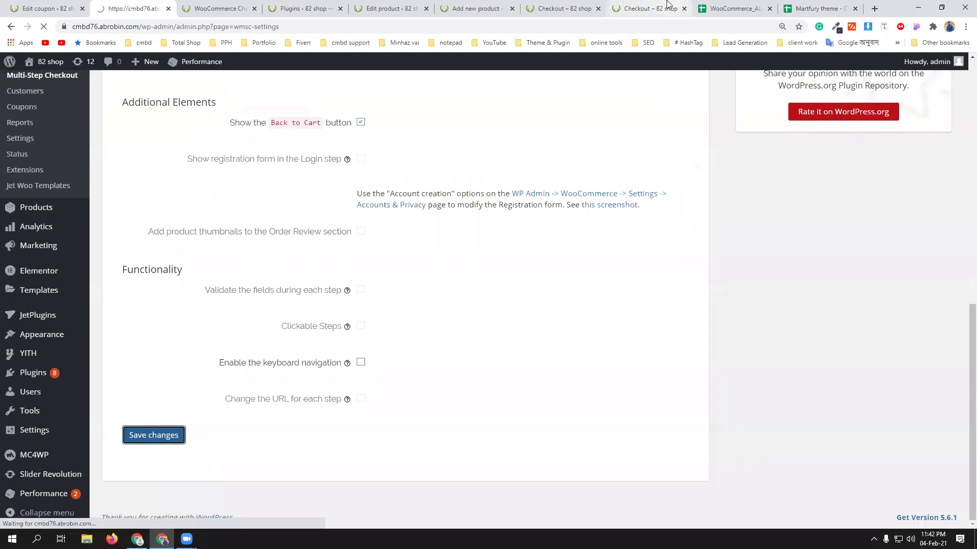
Reload the checkout page, enter a sample father's name and fill the Facebook URL field with the checkout page's address
click(627, 10)
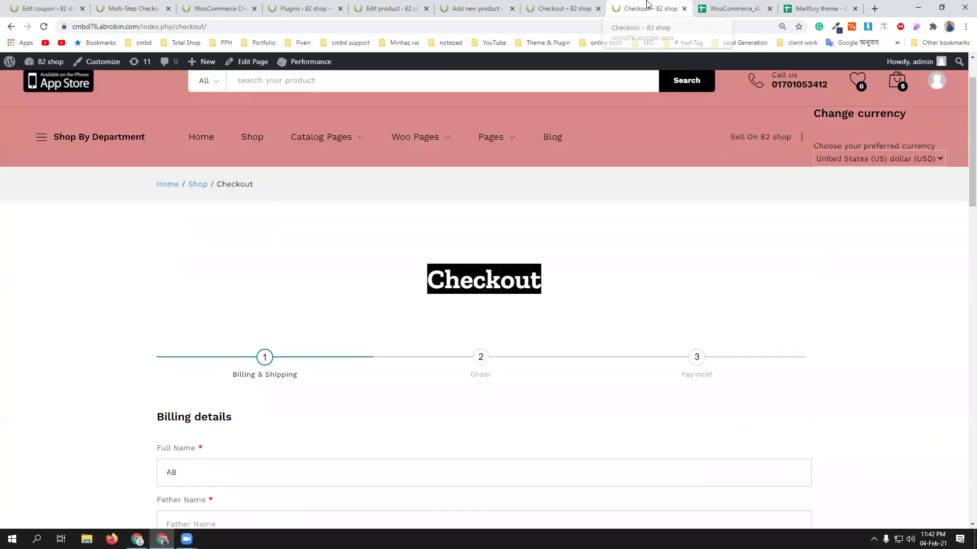
click(43, 26)
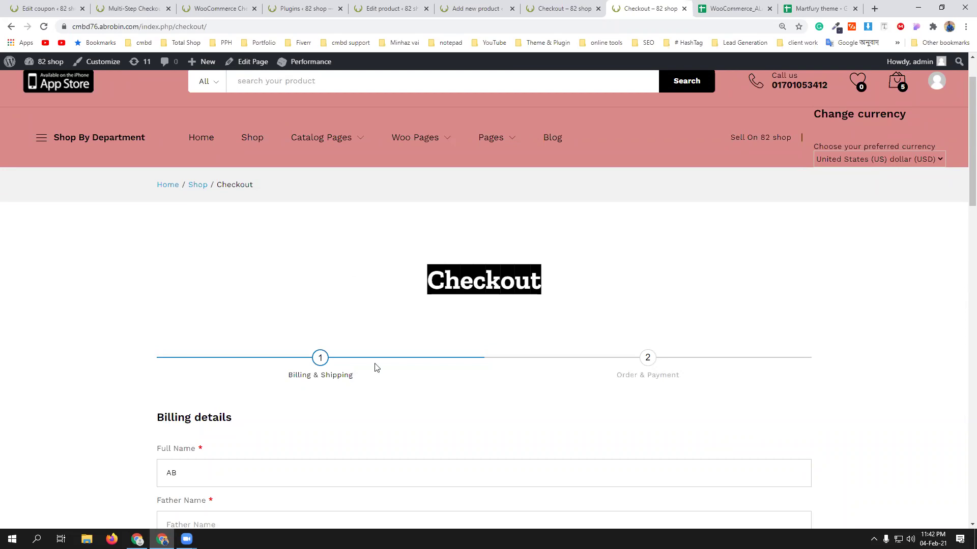
scroll(375, 367, down, 4)
click(227, 303)
text(sdszyhs)
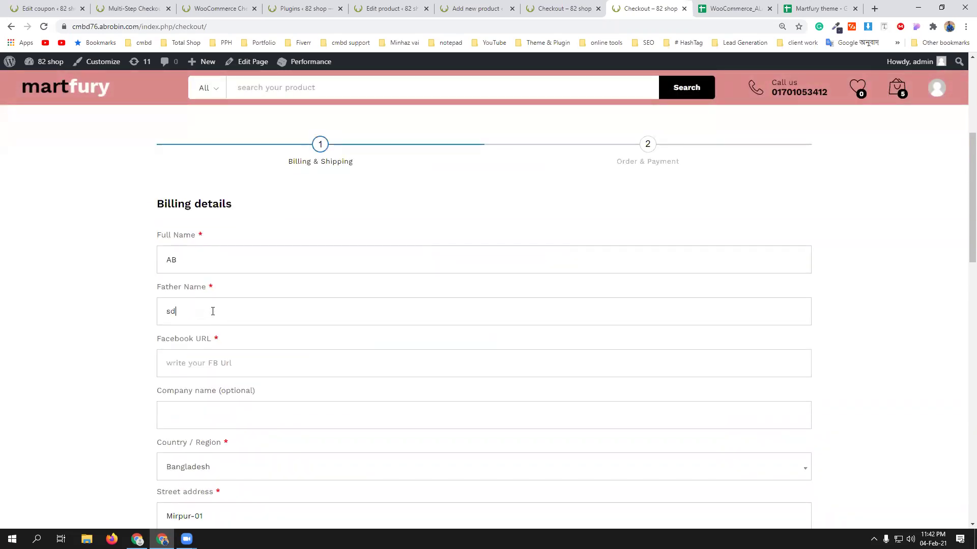
click(222, 359)
text(https://cmbd76.abrobin.com/index.php/checkout/)
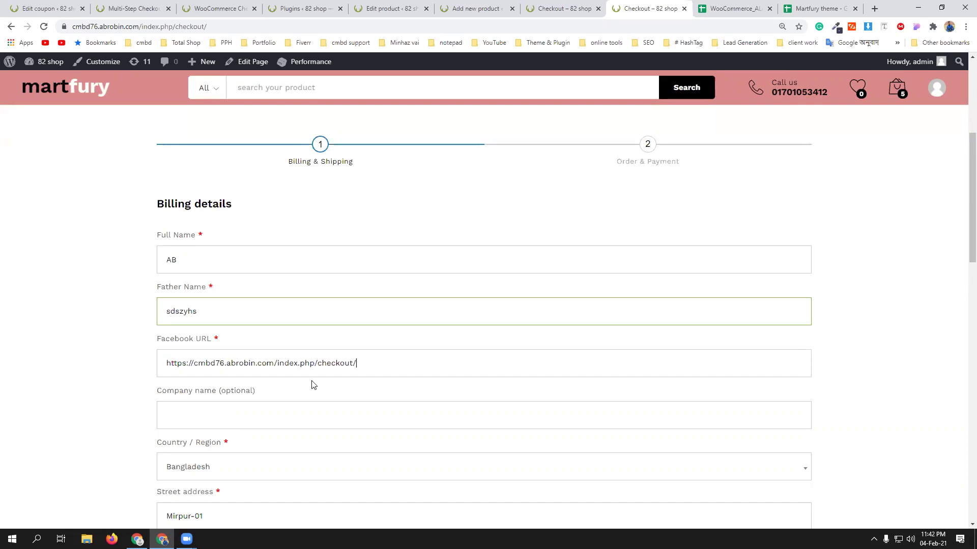
Continue to the combined Order & Payment step and review its order summary and payment methods
scroll(312, 384, down, 7)
scroll(331, 386, down, 3)
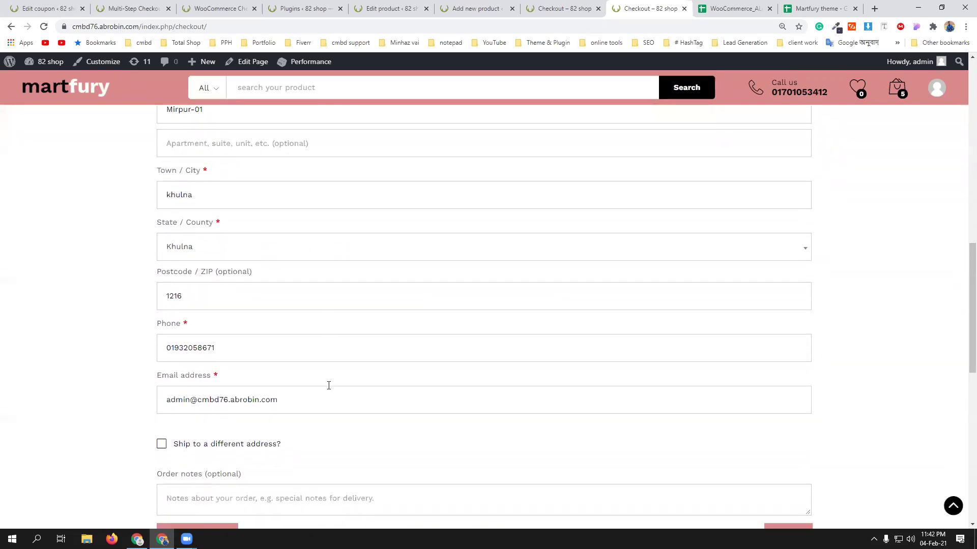
click(777, 390)
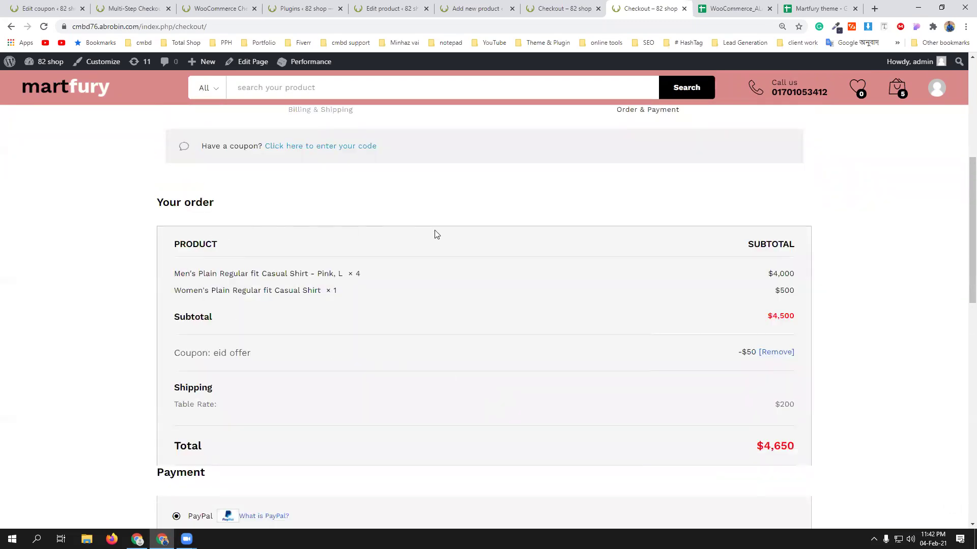
scroll(470, 331, down, 5)
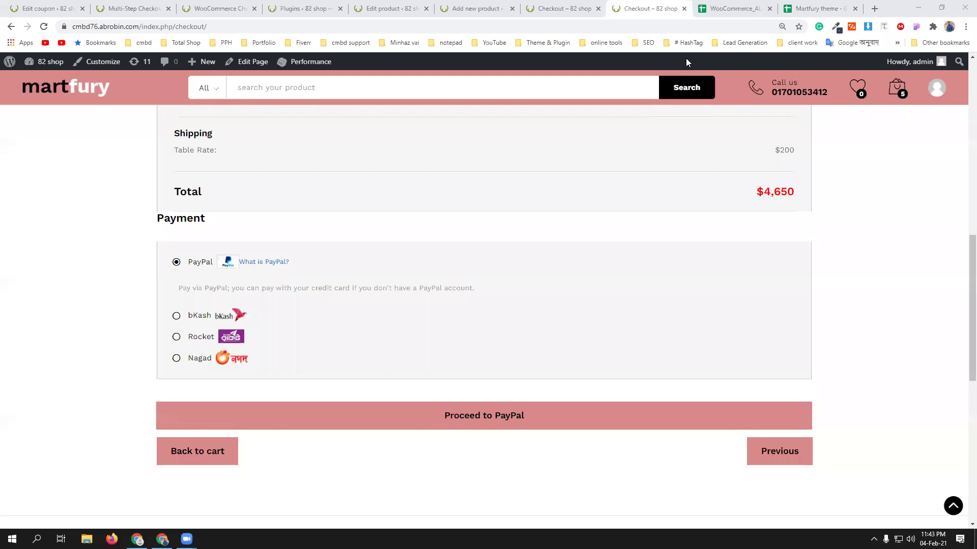
scroll(104, 288, up, 4)
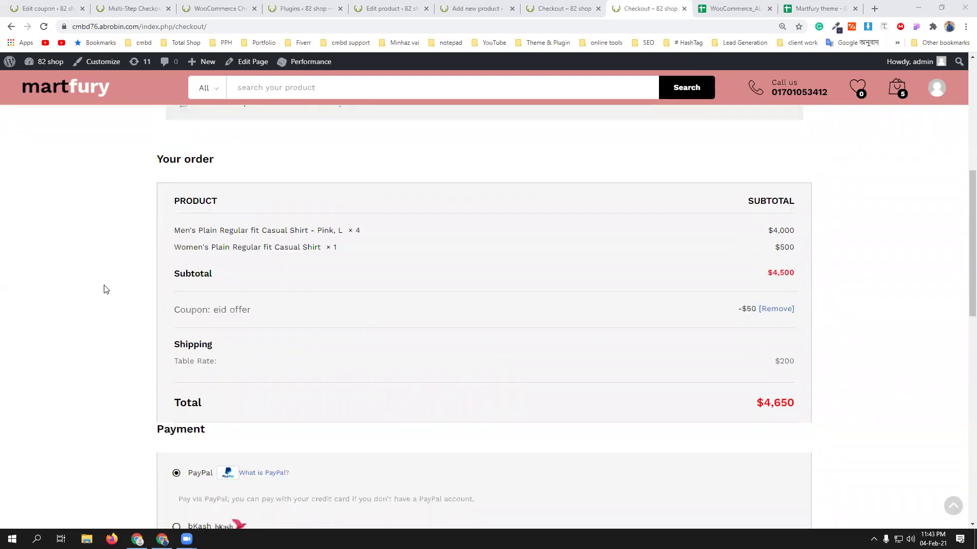
scroll(104, 287, up, 7)
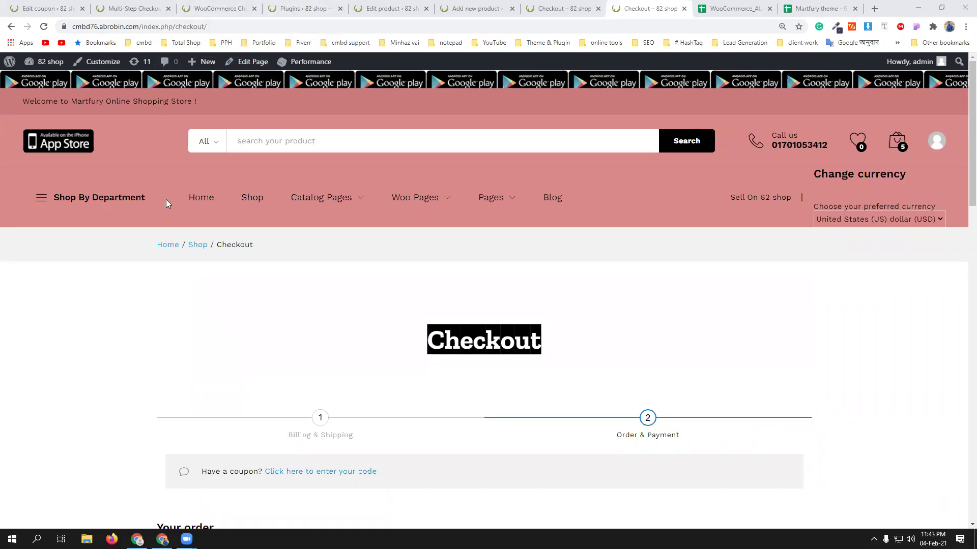
mouse_move(900, 144)
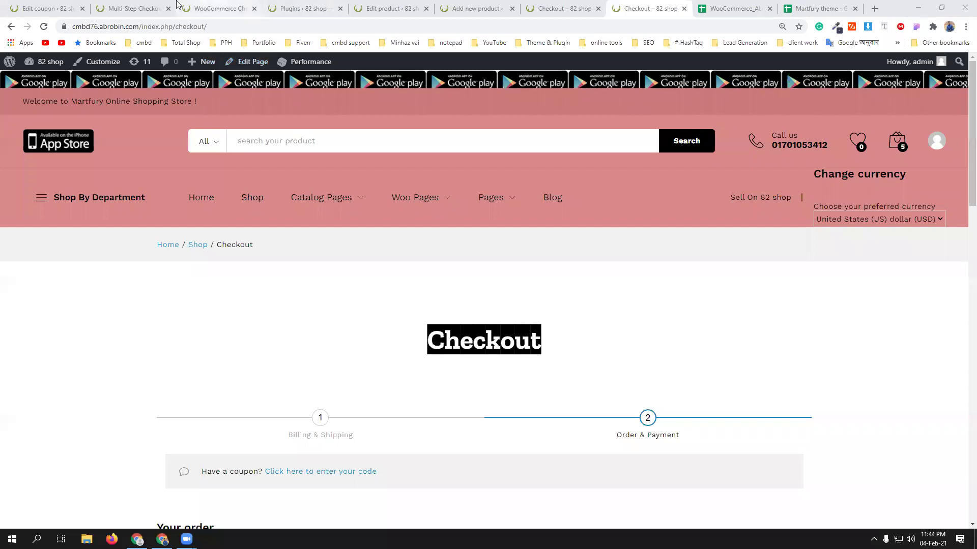
Return to the Multi-Step Checkout settings and open the shop's front page in a new browser tab
click(135, 8)
mouse_move(48, 61)
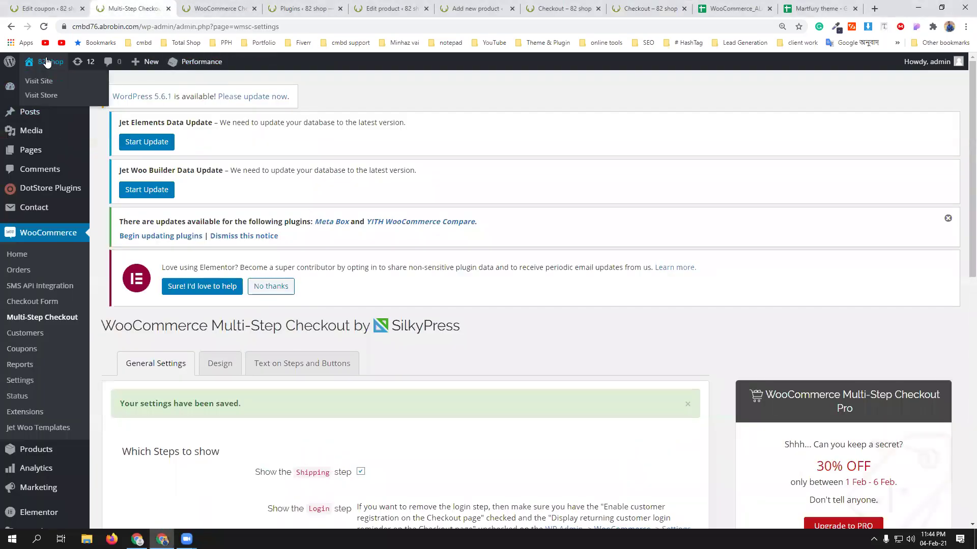
middle_click(47, 82)
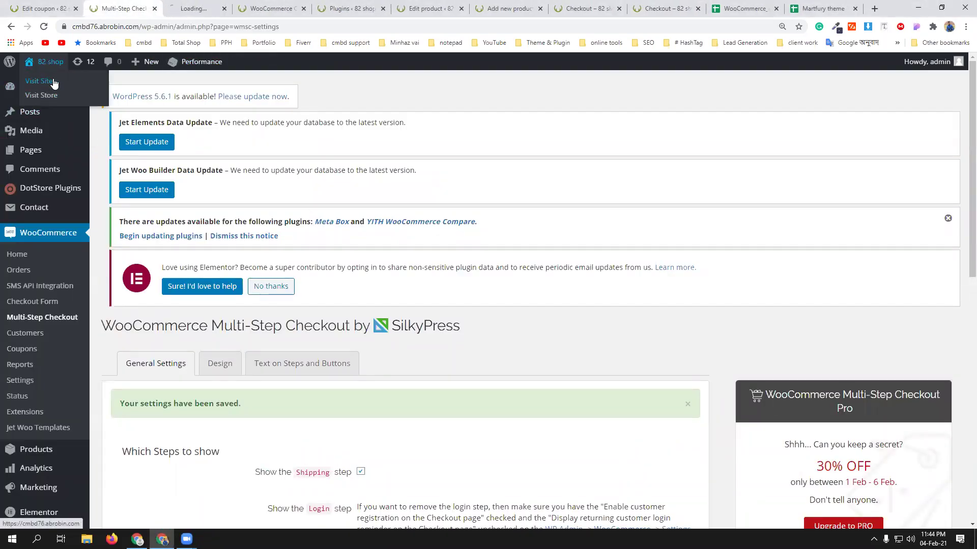
click(189, 7)
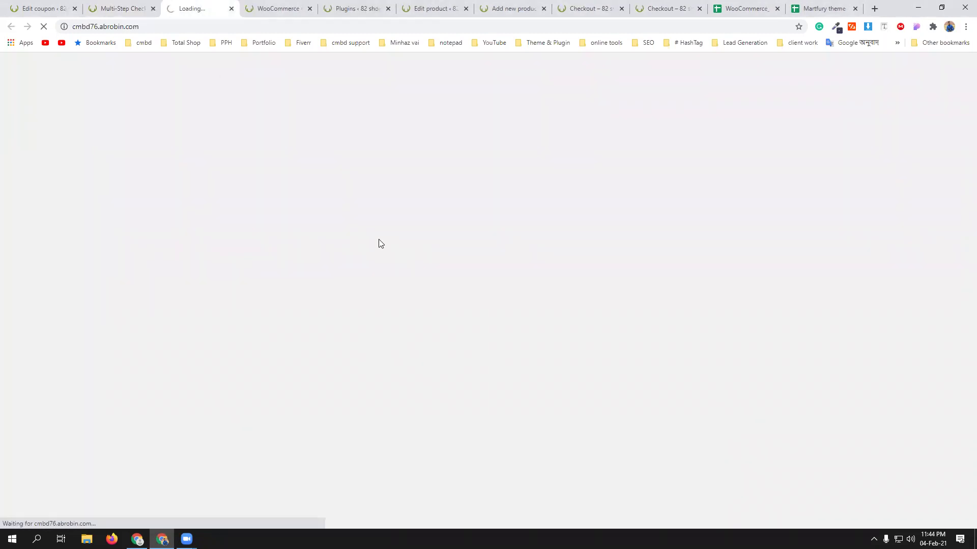